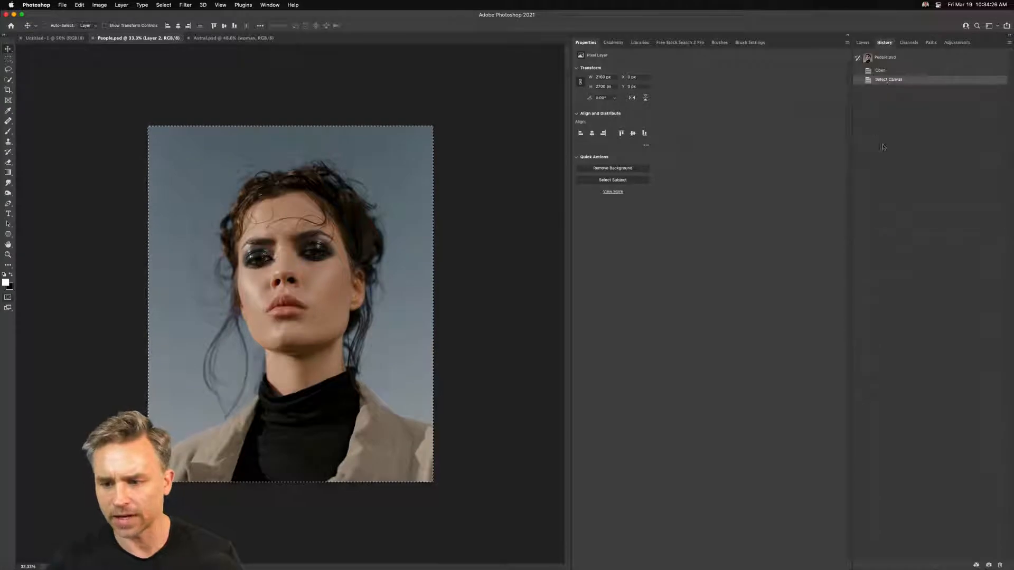
Revert People.psd to its opening history snapshot and fit the whole image on screen.
left_click(888, 61)
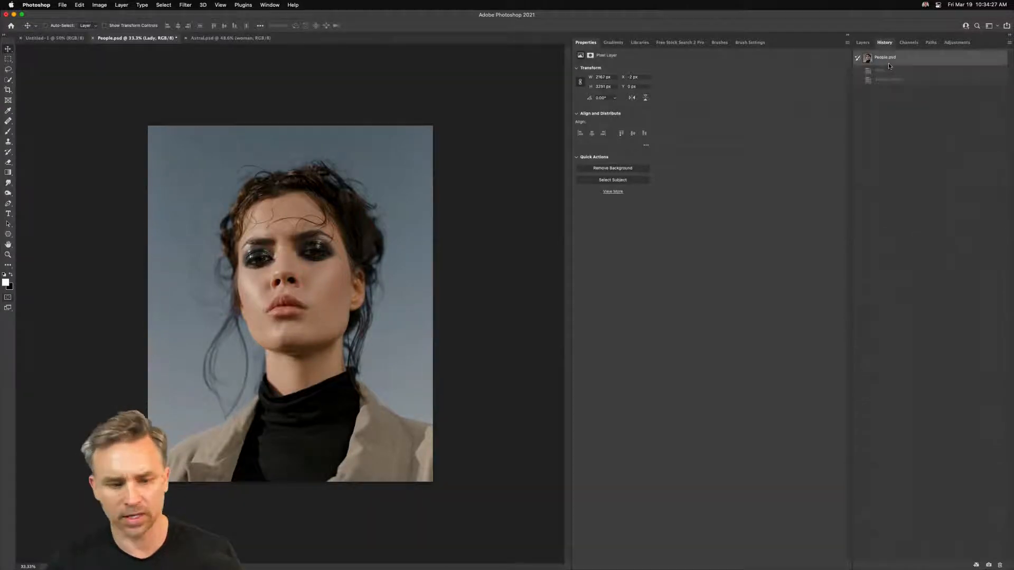
left_click(847, 36)
key("super+0")
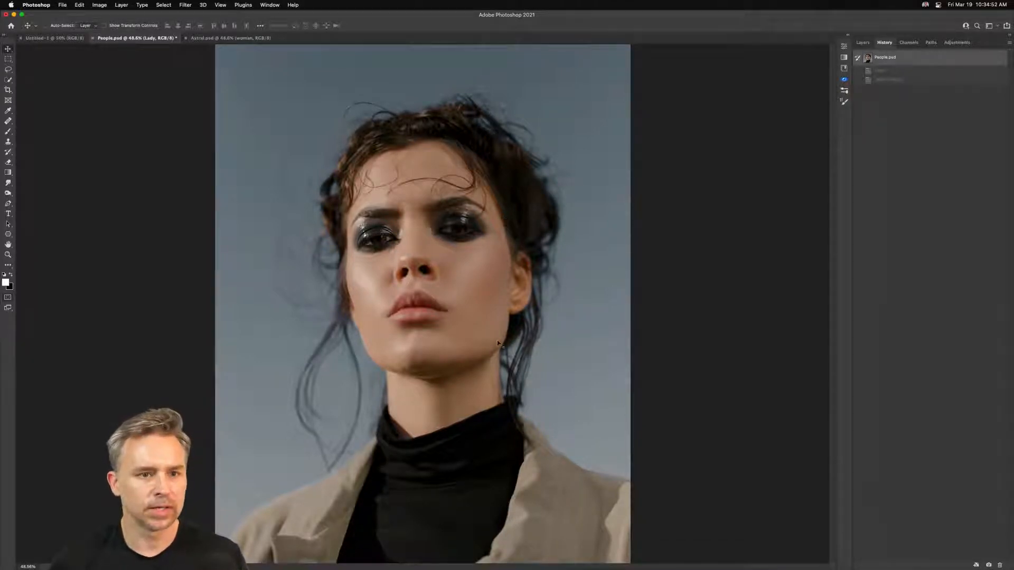
Switch to Chrome and open the presenter's portfolio profile on behance.net.
left_click(515, 561)
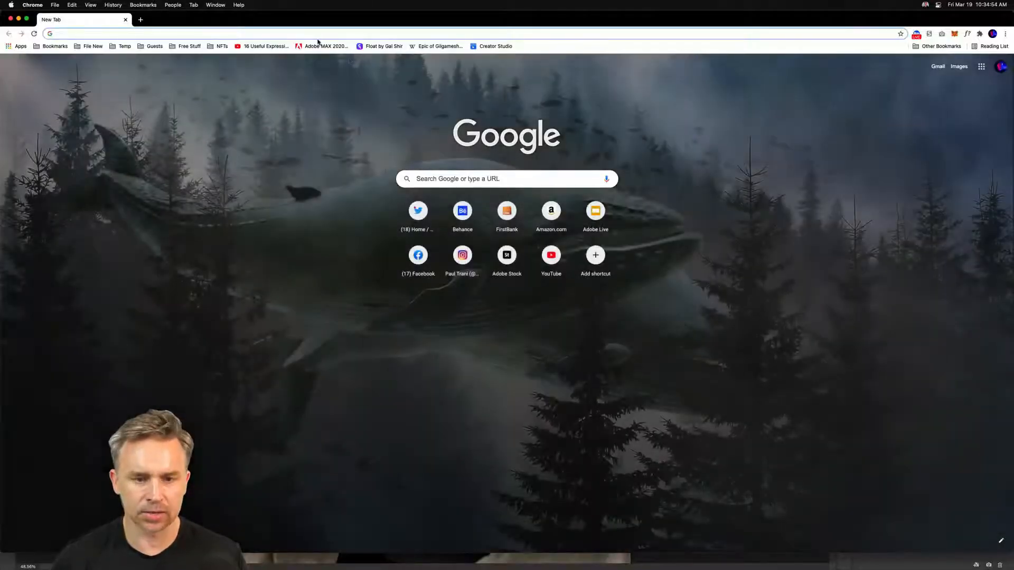
type("behance.net")
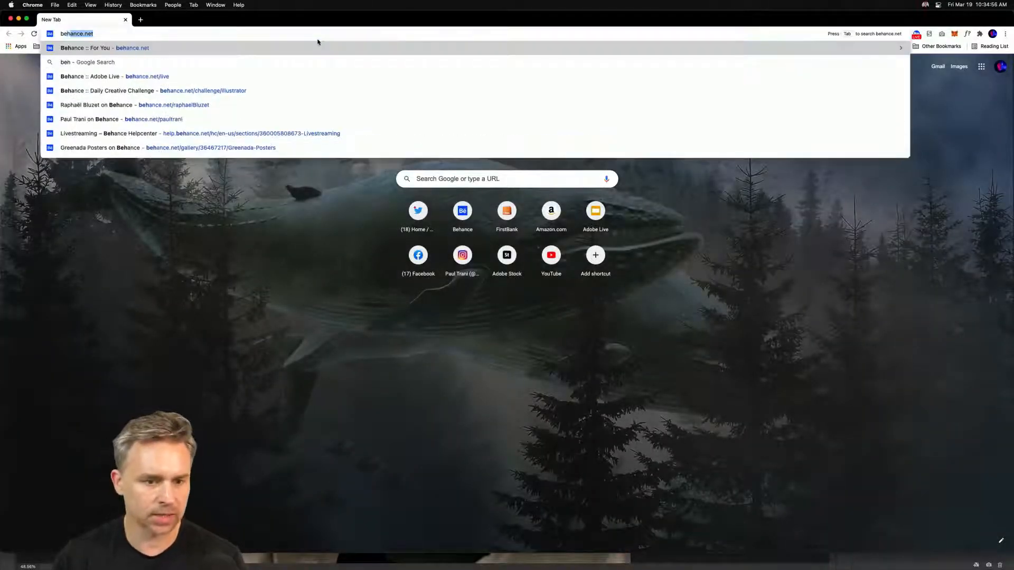
key("Right")
type("/")
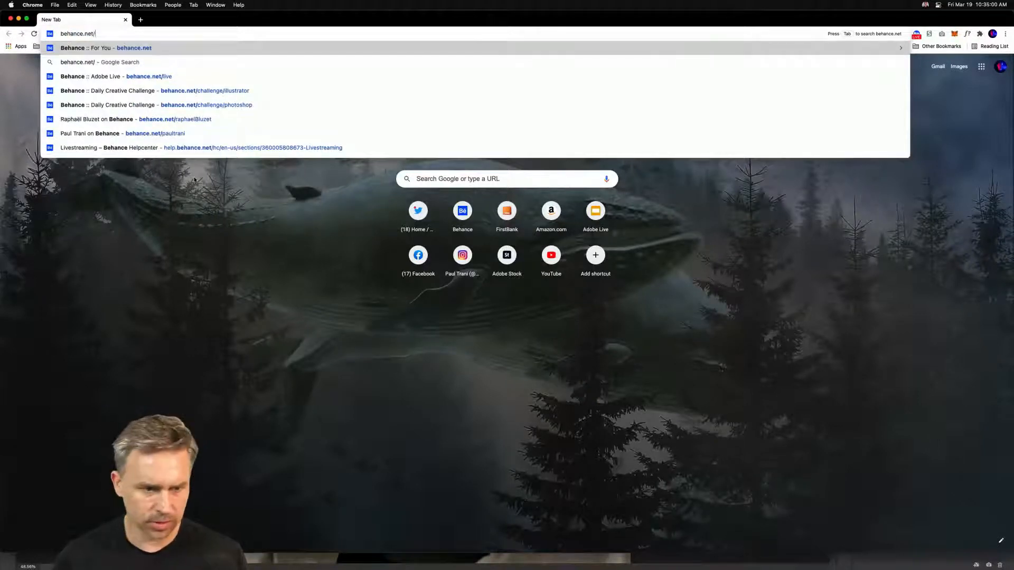
key("Down")
key("Down")
key("Down")
key("Down")
left_click(131, 134)
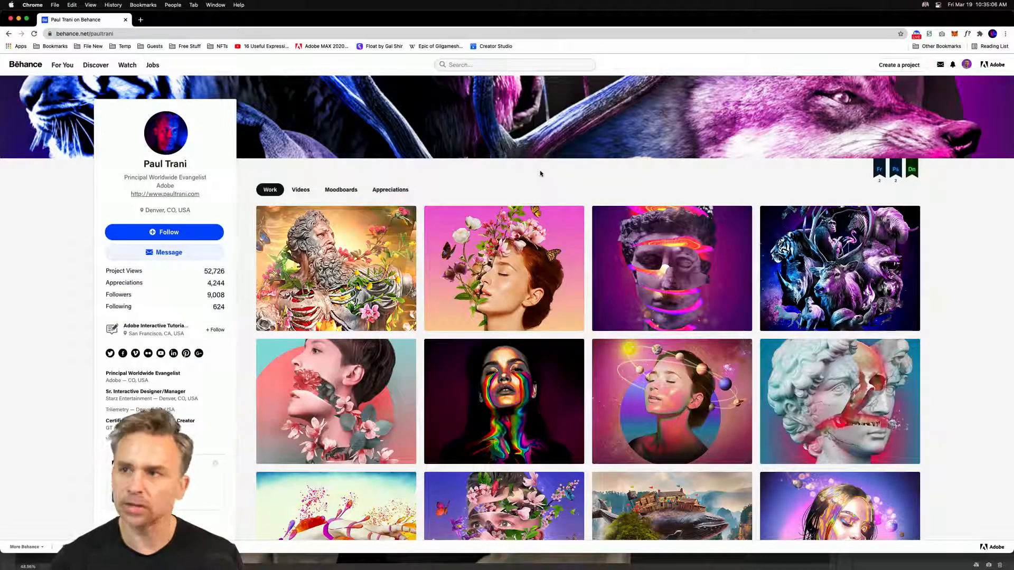
Find and view the Photoshop Masterclasses project in the portfolio, select its web address, and return to Photoshop.
scroll(505, 264, "down", 15)
scroll(919, 353, "down", 5)
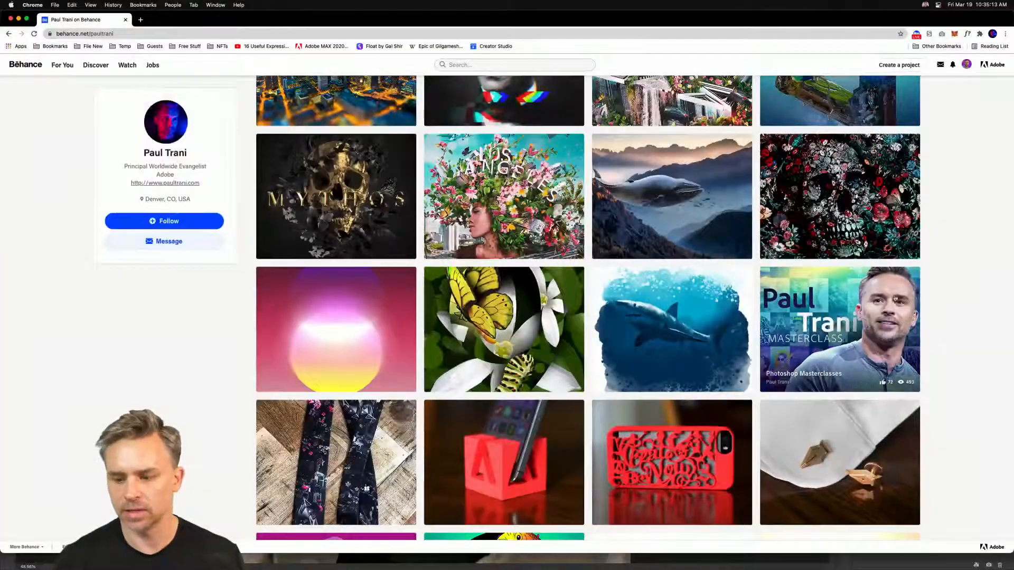
left_click(862, 344)
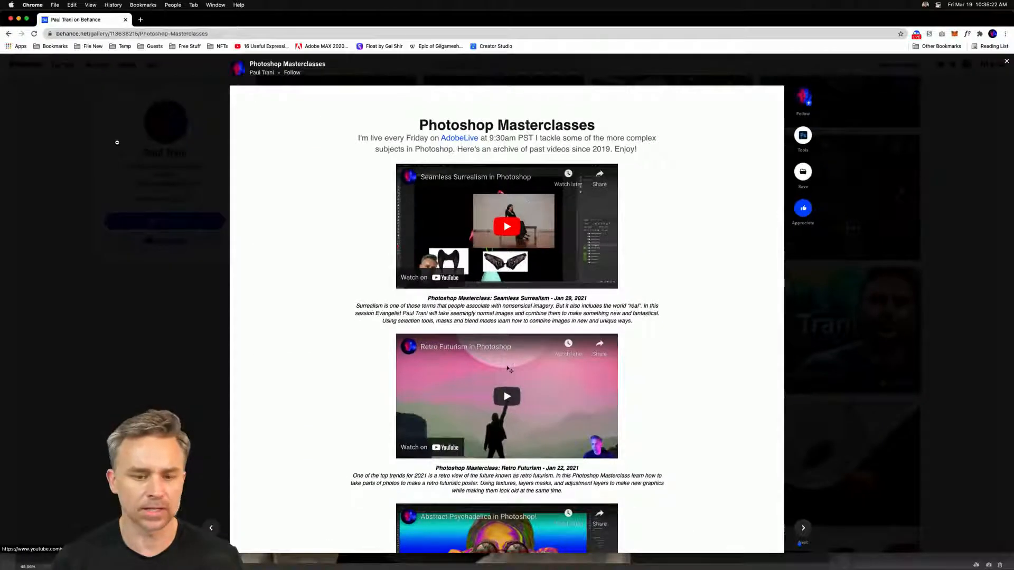
left_click(795, 342)
left_click(795, 342)
left_click(236, 35)
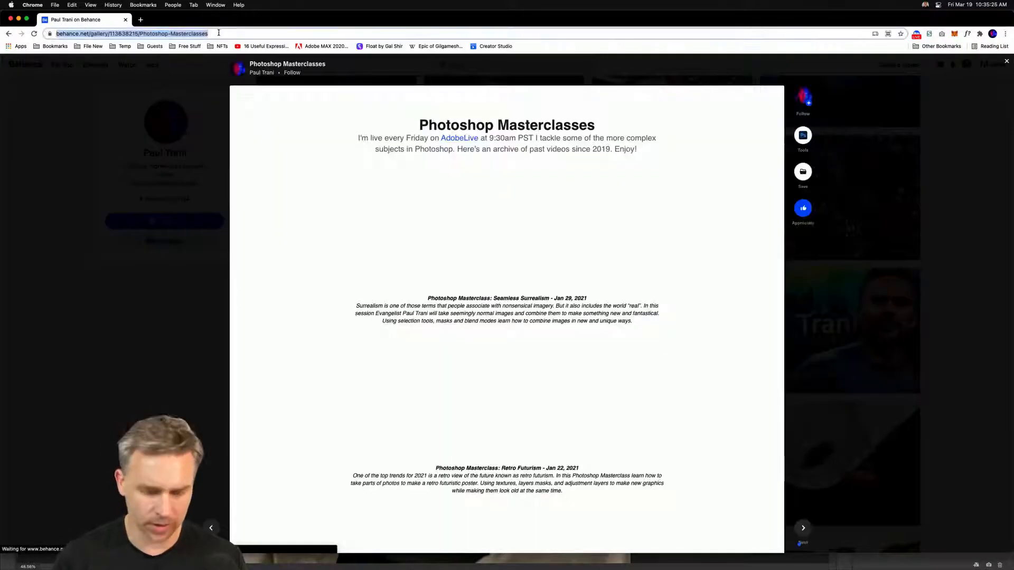
left_click(18, 19)
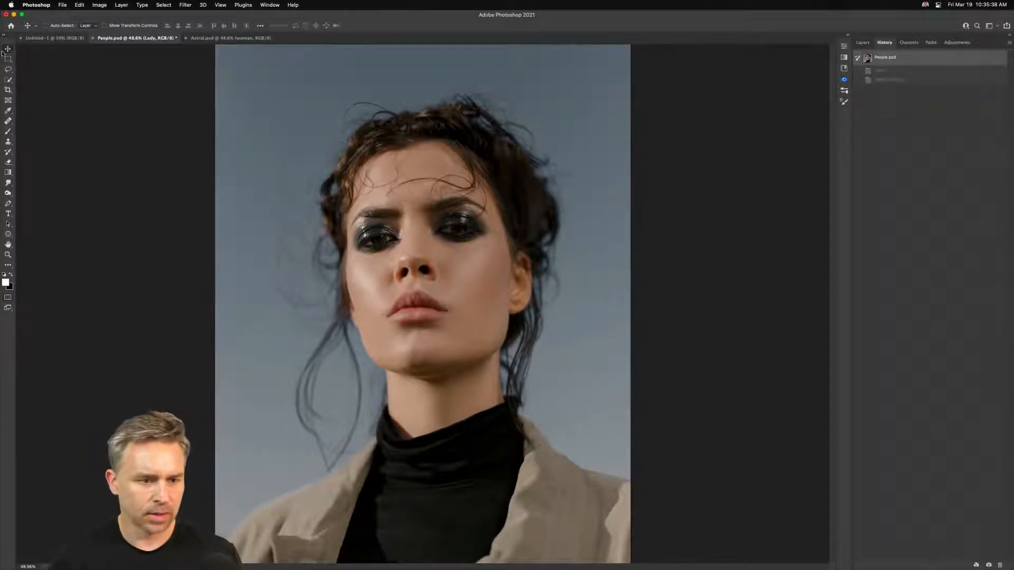
Hide Layer 2, Lady, Layer 11 and Layer 5 in the layer stack of People.psd.
left_click(861, 43)
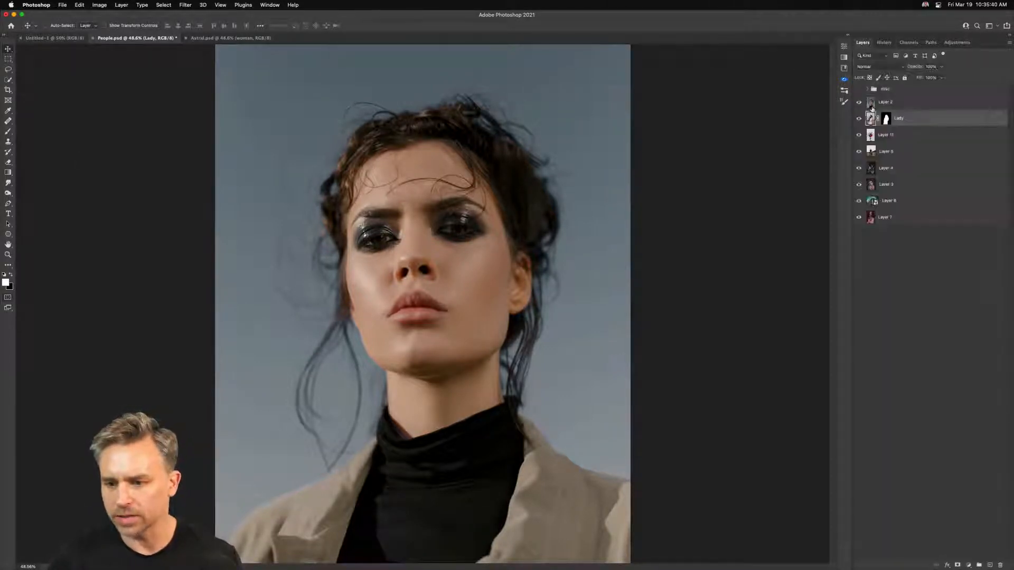
left_click(919, 106)
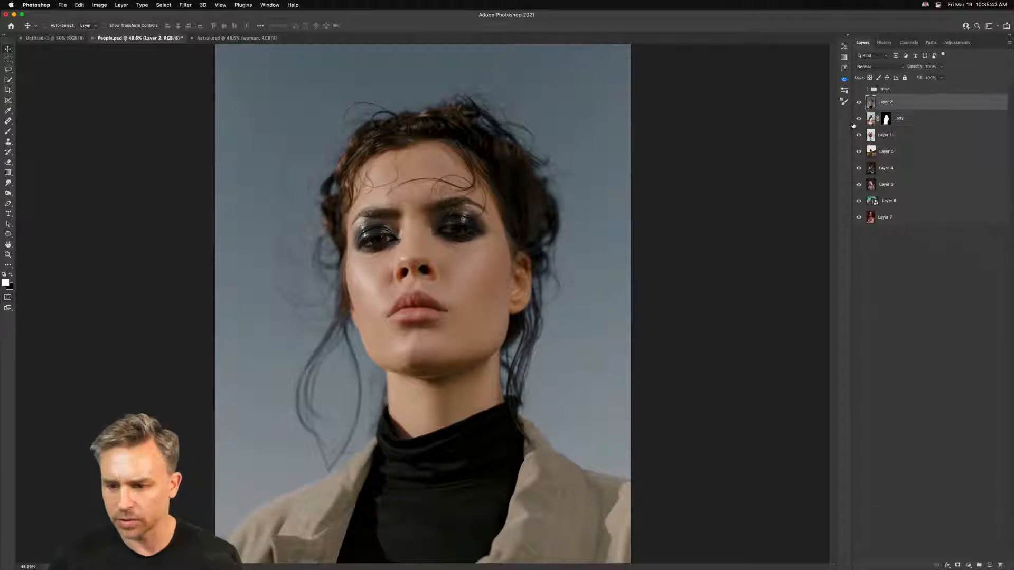
left_click(889, 119)
left_click(899, 218, "shift")
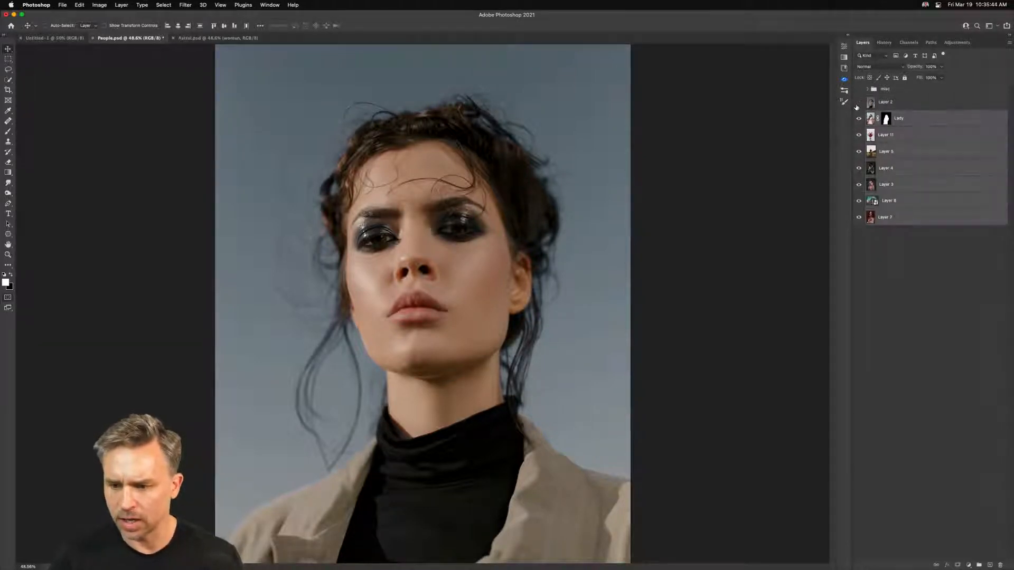
left_click(859, 119)
left_click(859, 135)
left_click(858, 152)
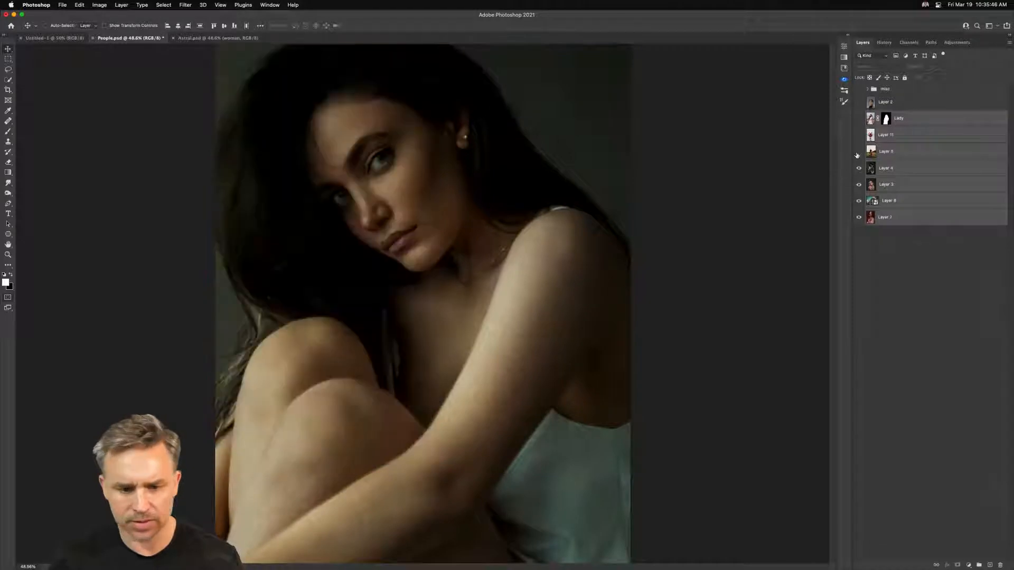
Show Layer 5 again and reposition its field photo so that it fills the canvas.
left_click(873, 154)
left_click(859, 152)
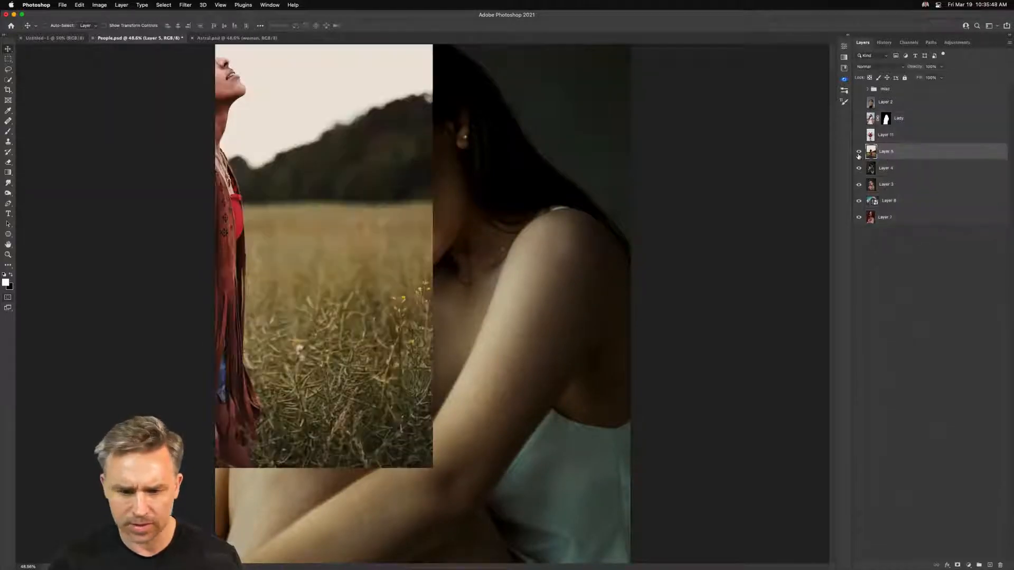
left_click_drag(267, 144, 488, 264)
key("super+minus")
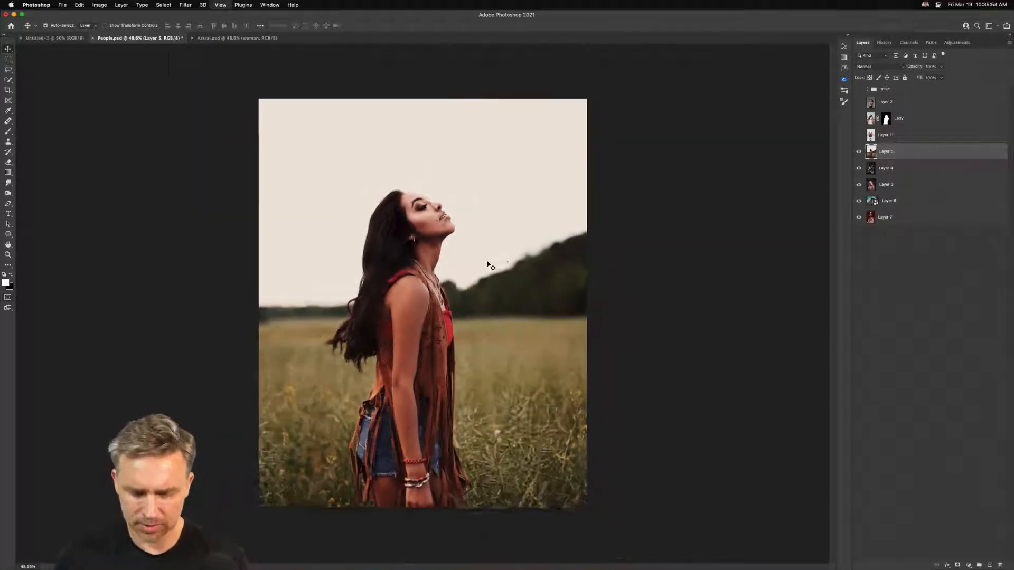
mouse_move(421, 262)
left_mouse_down()
mouse_move(419, 237)
mouse_move(421, 256)
left_mouse_up()
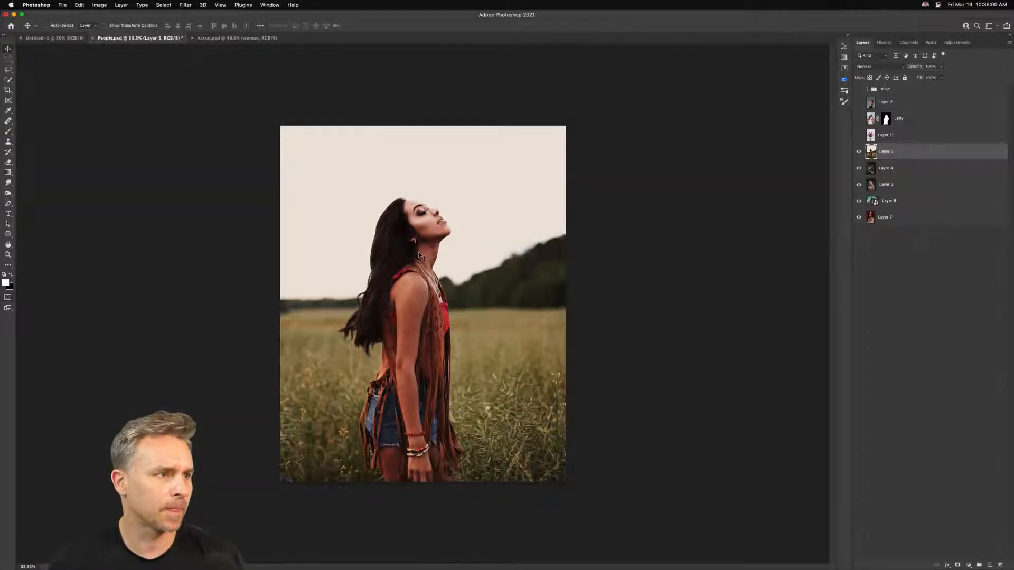
Hide Layer 5, Layer 4, Layer 3 and the teal water photo, leaving the red-background portrait visible.
left_click(859, 152)
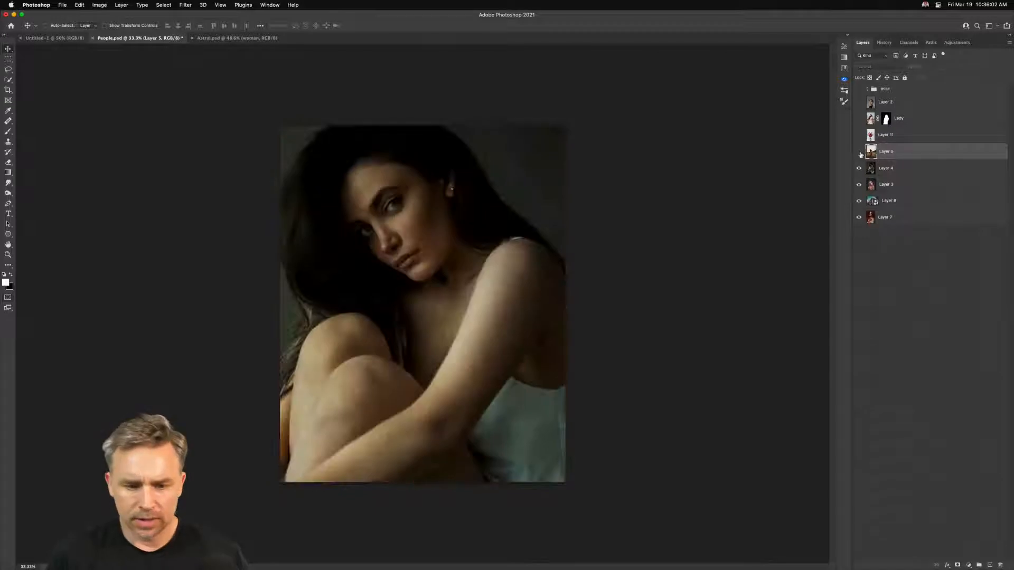
left_click(859, 169)
left_click(860, 185)
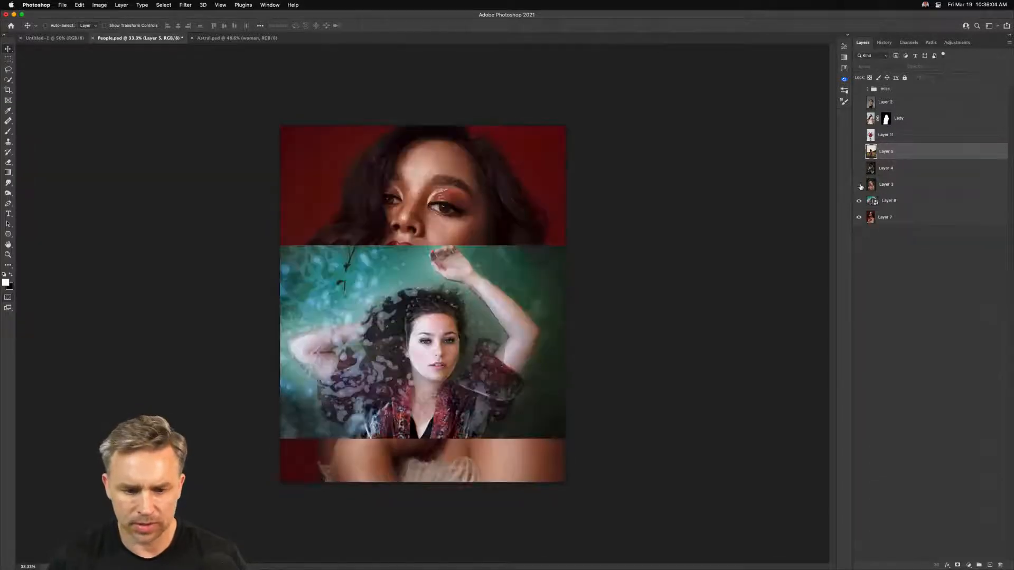
left_click(858, 202)
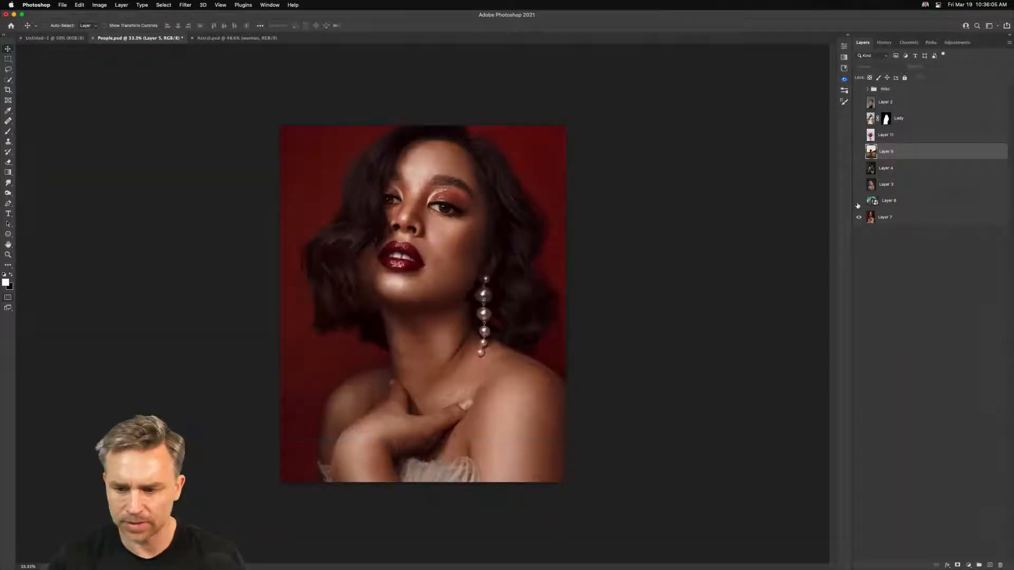
left_click(859, 152)
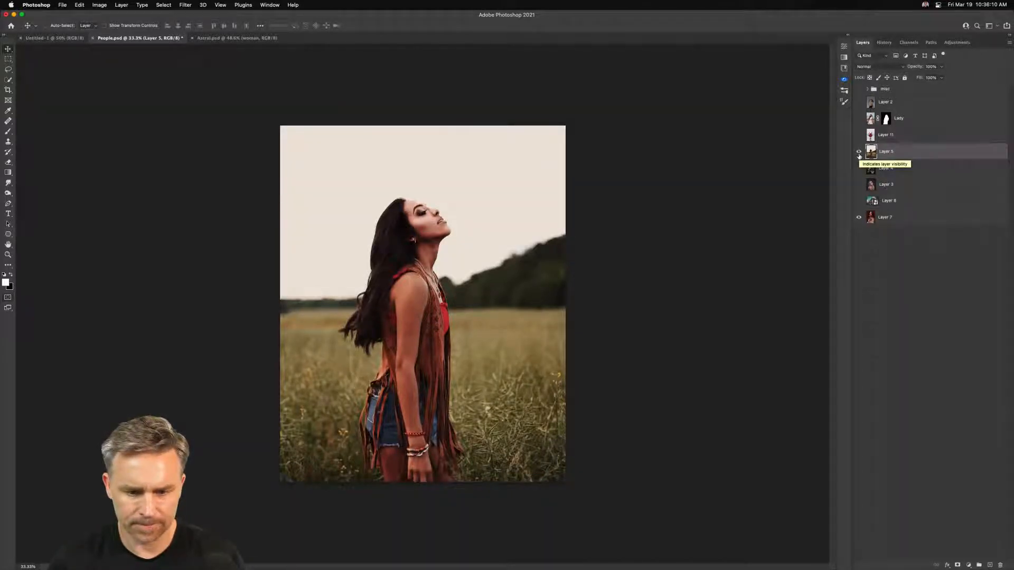
left_click(859, 152)
Show and select Layer 2, the portrait against the blue-grey sky, and display its layer properties.
left_click(858, 103)
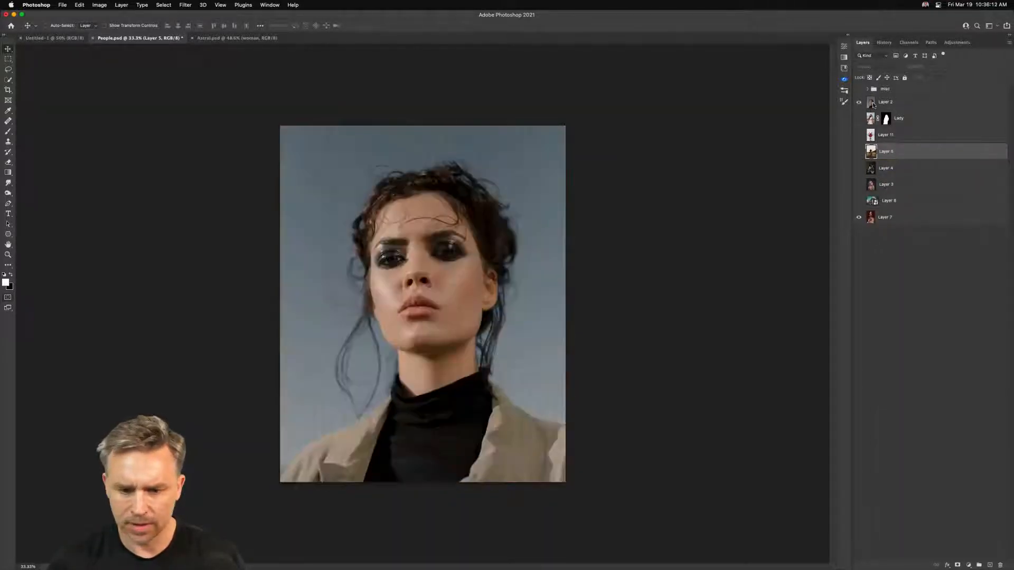
left_click(873, 105)
left_click(848, 36)
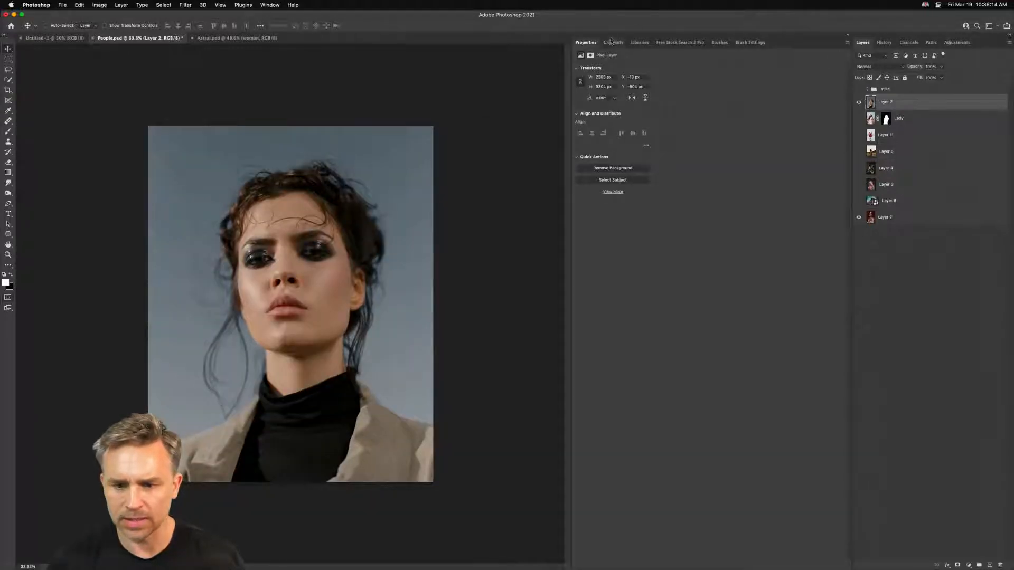
left_click(612, 42)
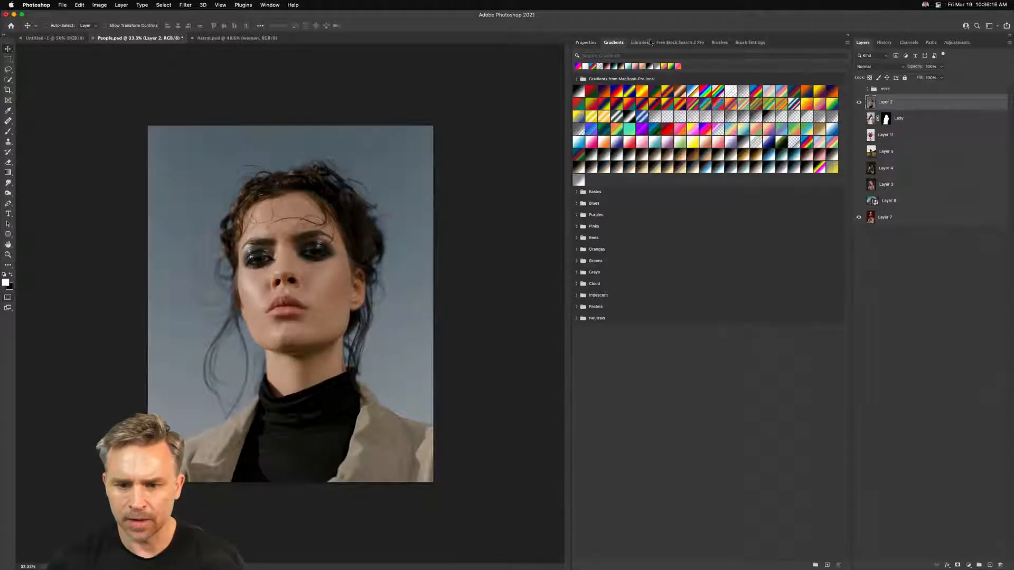
left_click(585, 43)
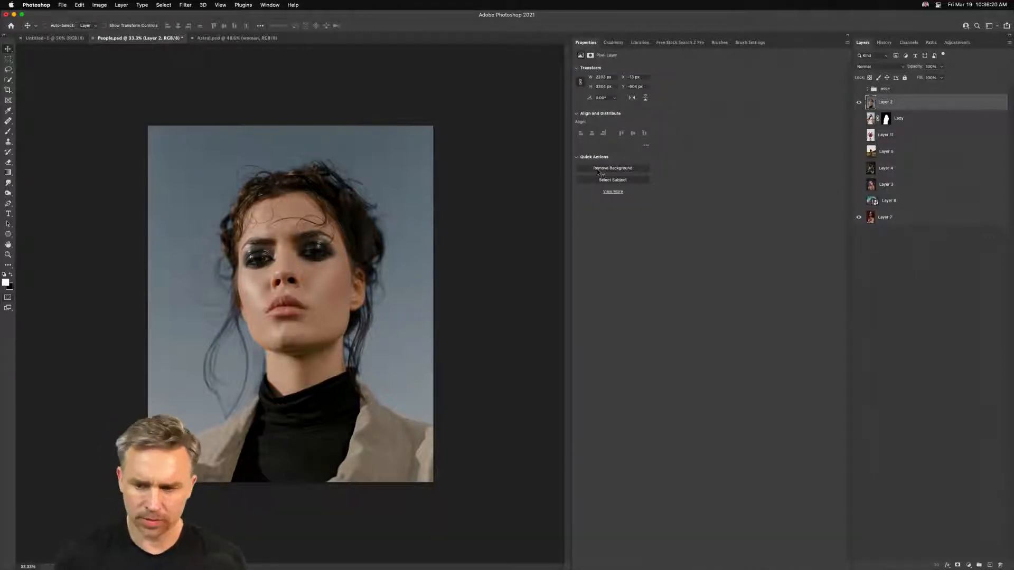
Add a white-filled layer above the red-background portrait at the bottom of the stack and hide that portrait.
left_click(897, 220)
left_click(990, 566)
key("super+a")
key("shift+BackSpace")
key("Return")
key("v")
key("super+d")
left_click(858, 233)
key("super+i")
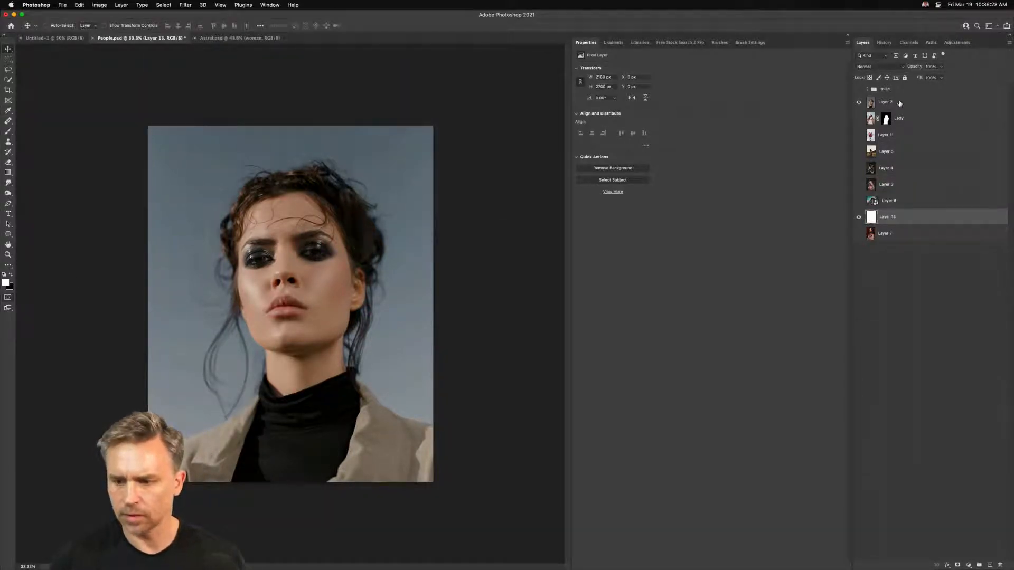
Apply Remove Background to the portrait on Layer 2.
left_click(900, 104)
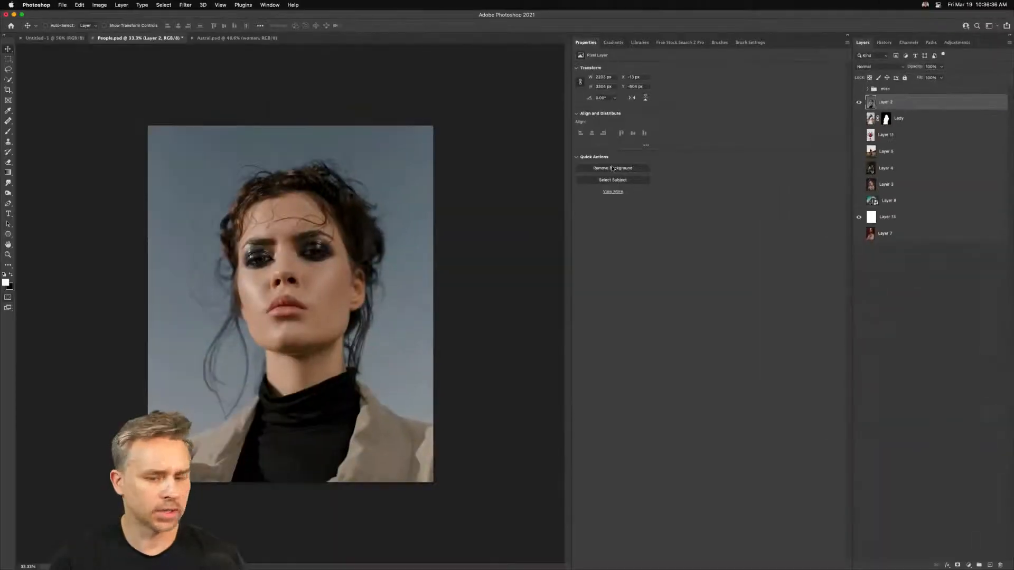
left_click(613, 167)
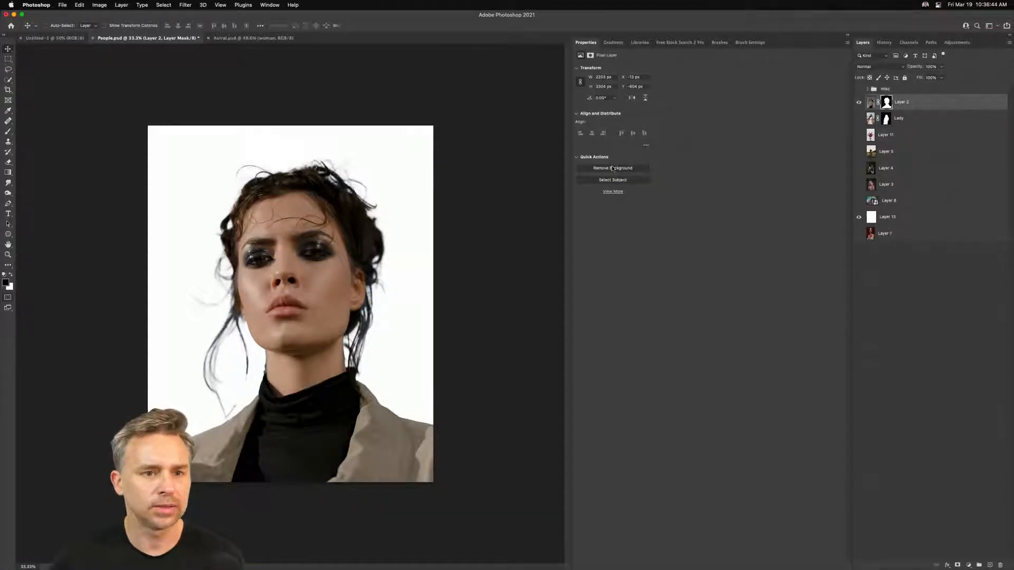
left_click(847, 36)
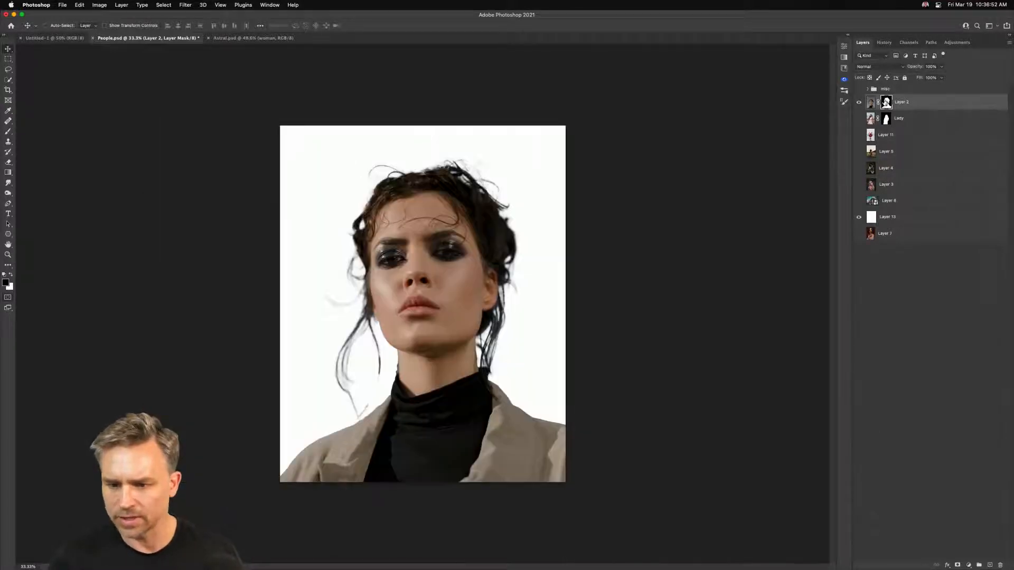
Fill the white backdrop layer behind the cut-out portrait with black.
key("super+plus")
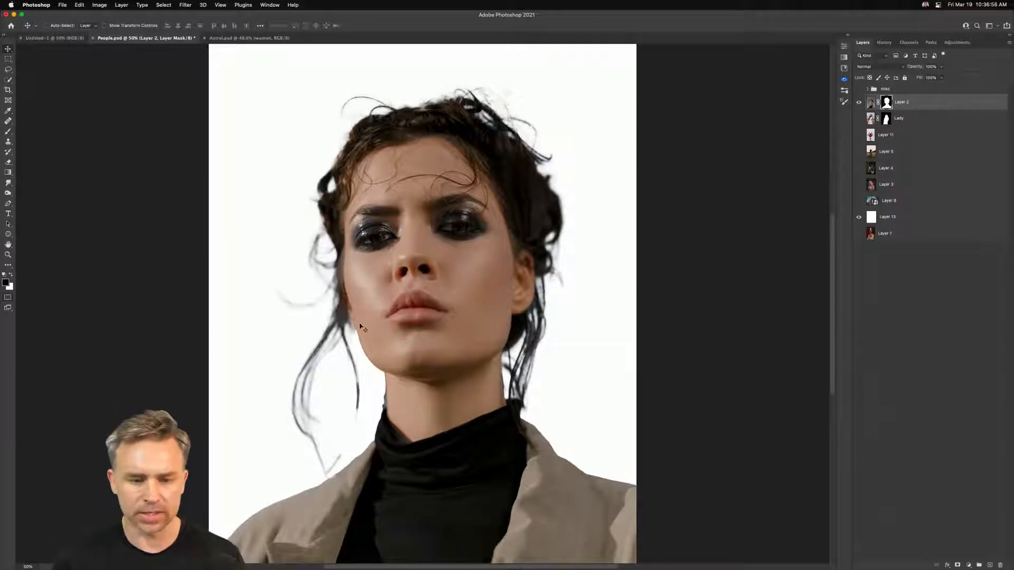
left_click(890, 222)
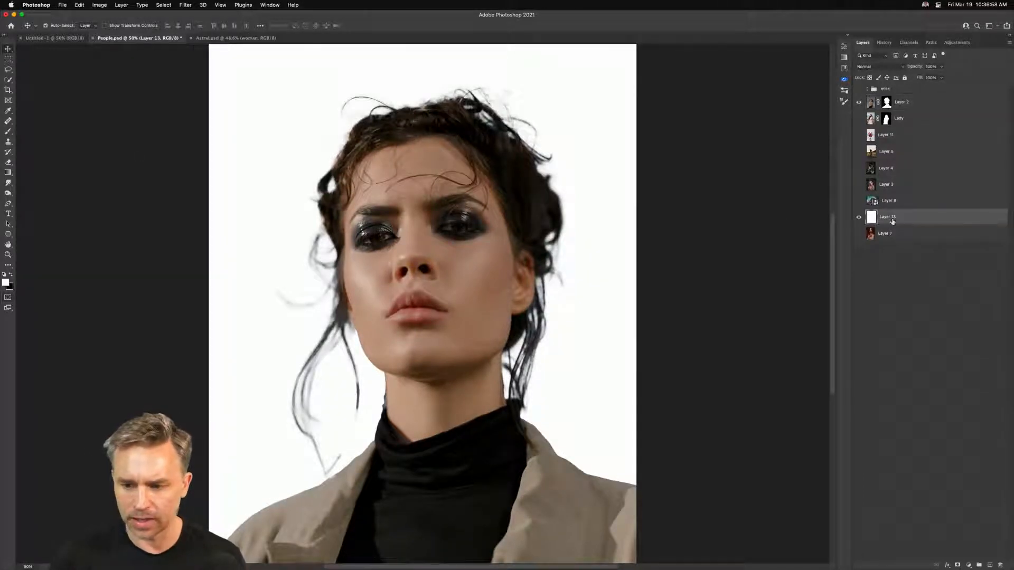
key("super+BackSpace")
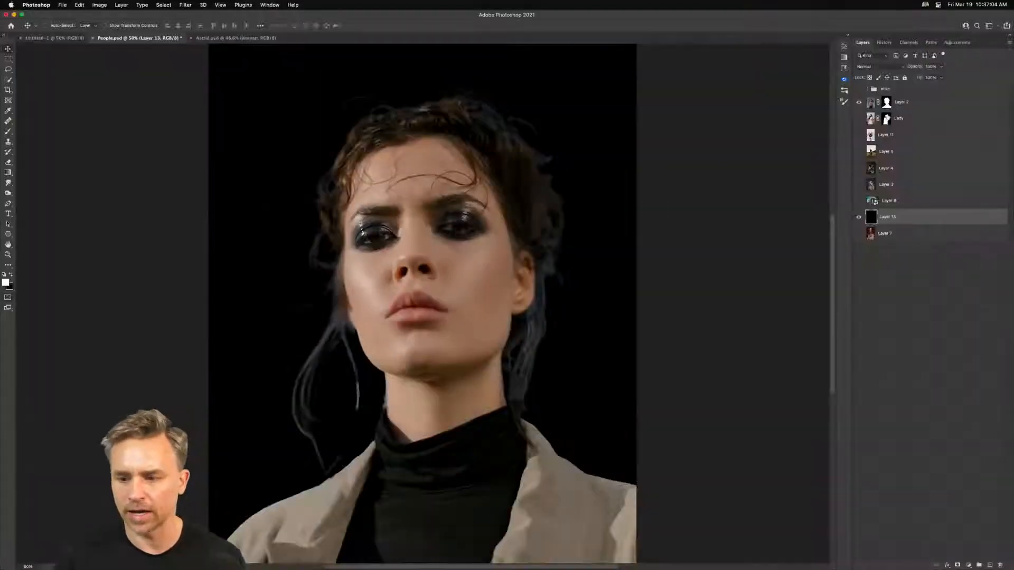
Select the layer mask of Layer 2 and open it in the Select and Mask workspace.
left_click(924, 102)
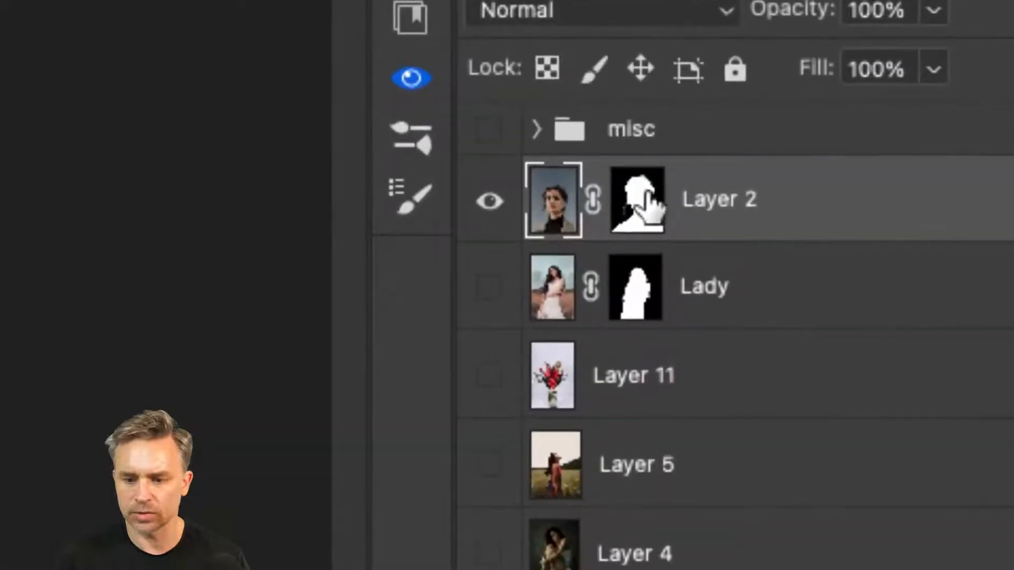
left_click(638, 211)
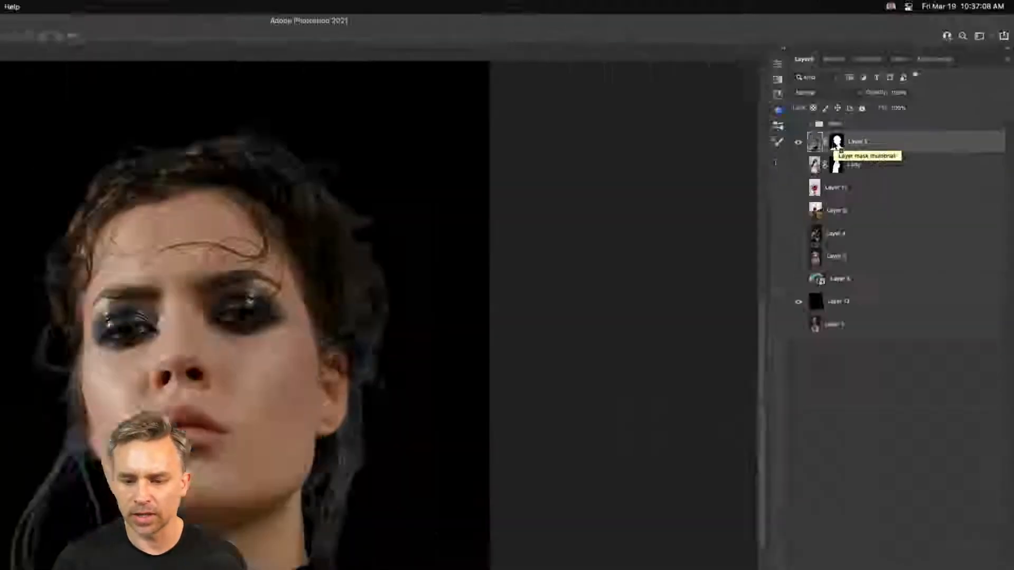
key("super+alt+r")
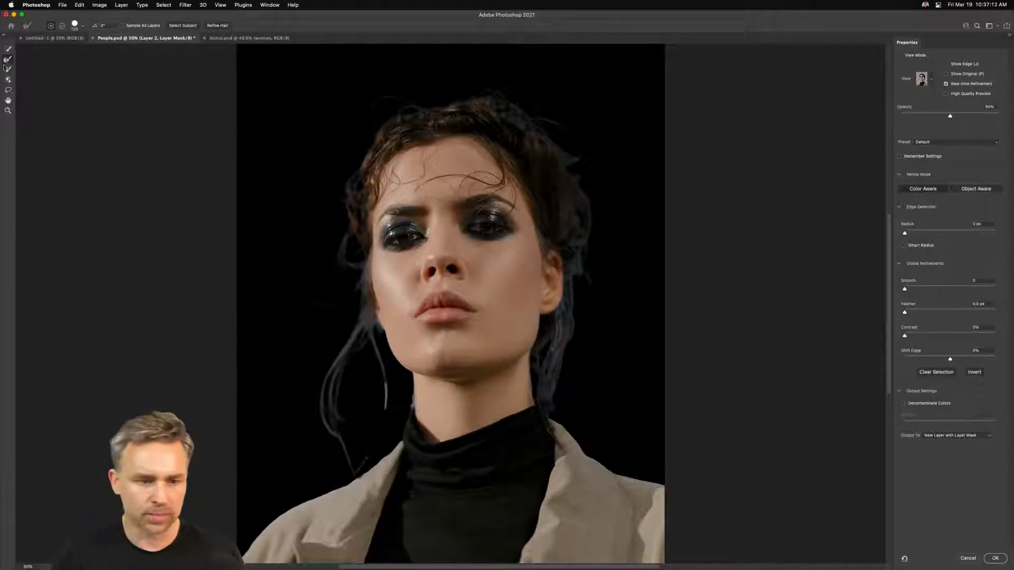
Refine the portrait's loose hair edges with the Refine Edge Brush and output the result as a new layer with layer mask.
mouse_move(363, 302)
left_mouse_down()
mouse_move(324, 376)
mouse_move(352, 455)
mouse_move(324, 374)
mouse_move(328, 359)
mouse_move(382, 406)
mouse_move(371, 362)
mouse_move(349, 333)
mouse_move(342, 260)
mouse_move(344, 185)
mouse_move(361, 150)
mouse_move(528, 126)
mouse_move(558, 135)
mouse_move(589, 260)
mouse_move(557, 329)
mouse_move(559, 389)
mouse_move(579, 389)
left_mouse_up()
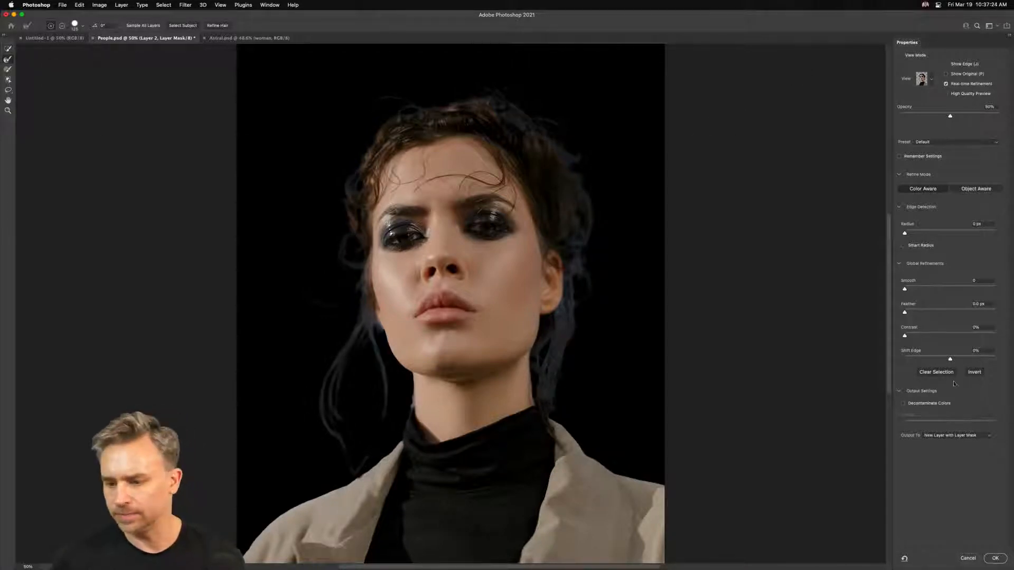
left_click(996, 558)
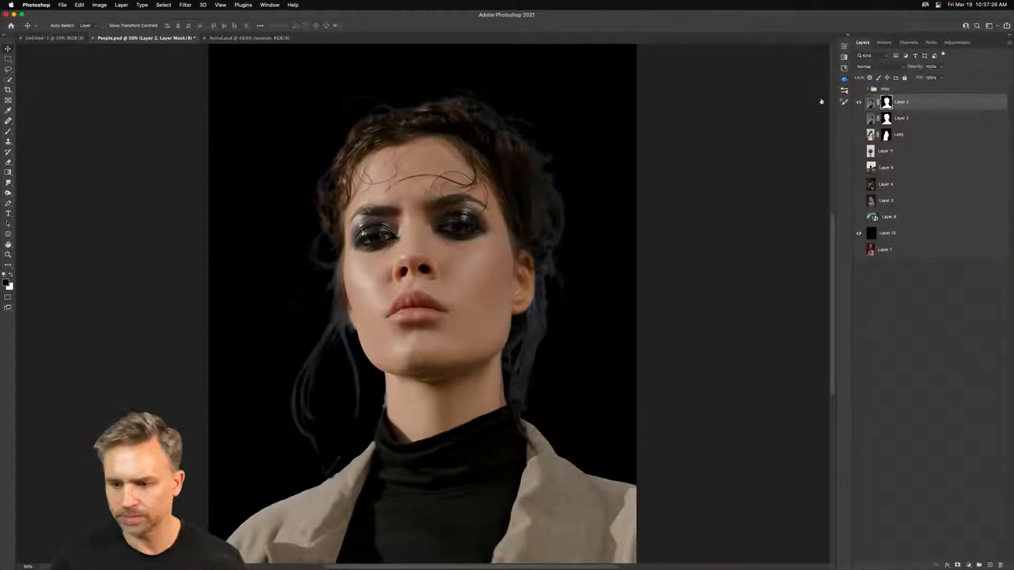
Expand the misc layer group to show the layers inside it.
left_click(919, 119)
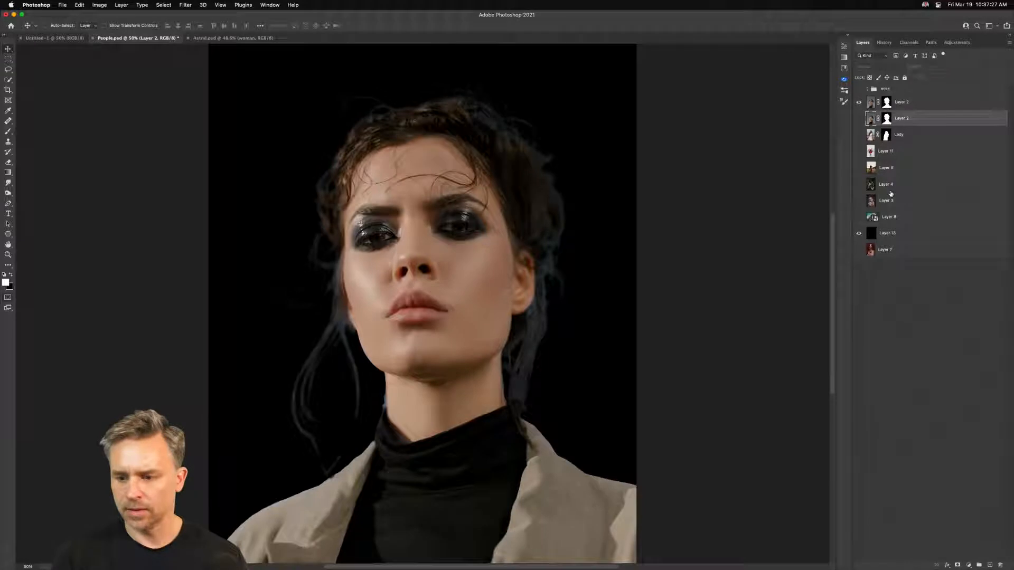
left_click(900, 152, "shift")
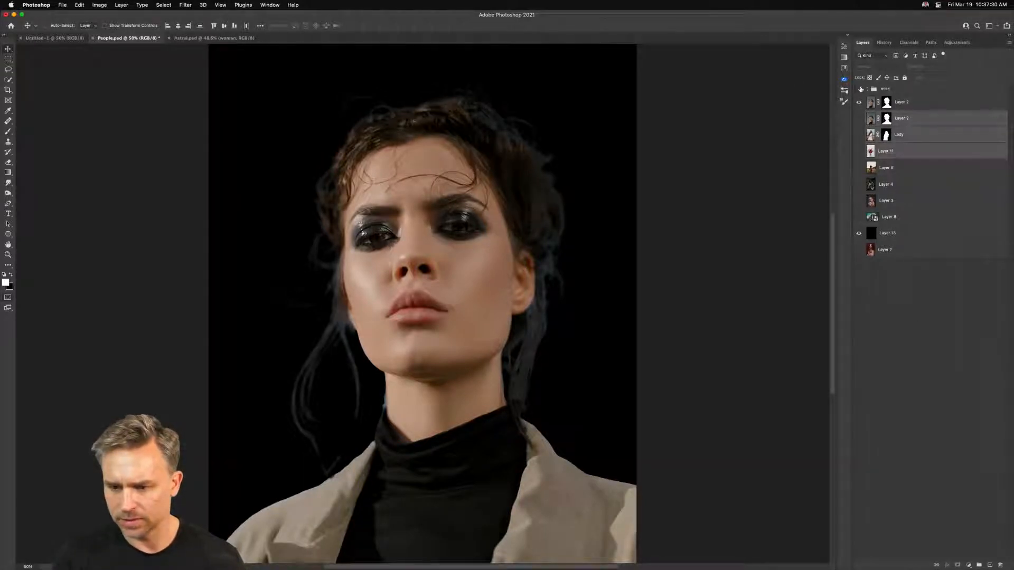
left_click(867, 89)
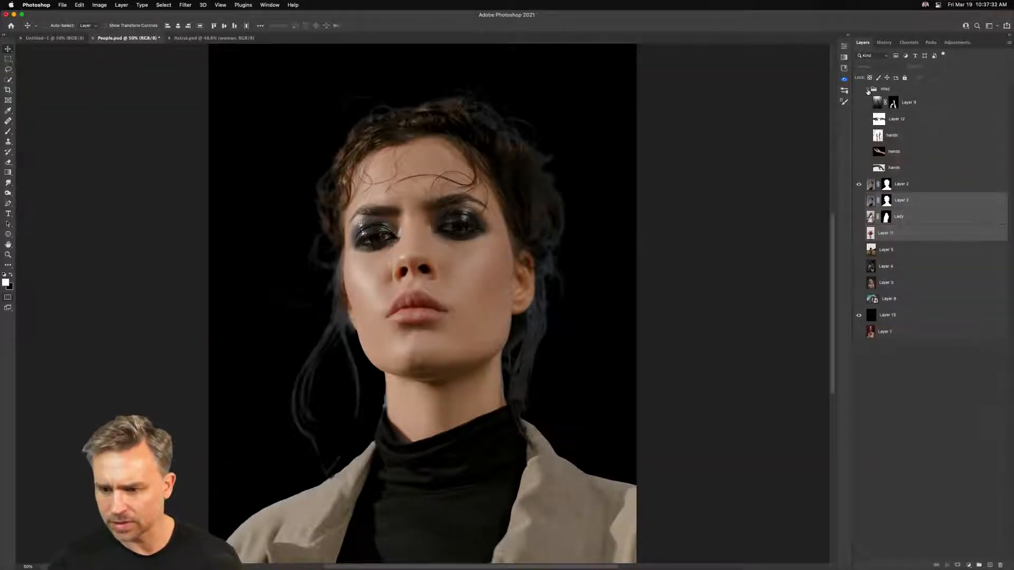
left_click(868, 89)
left_click(867, 90)
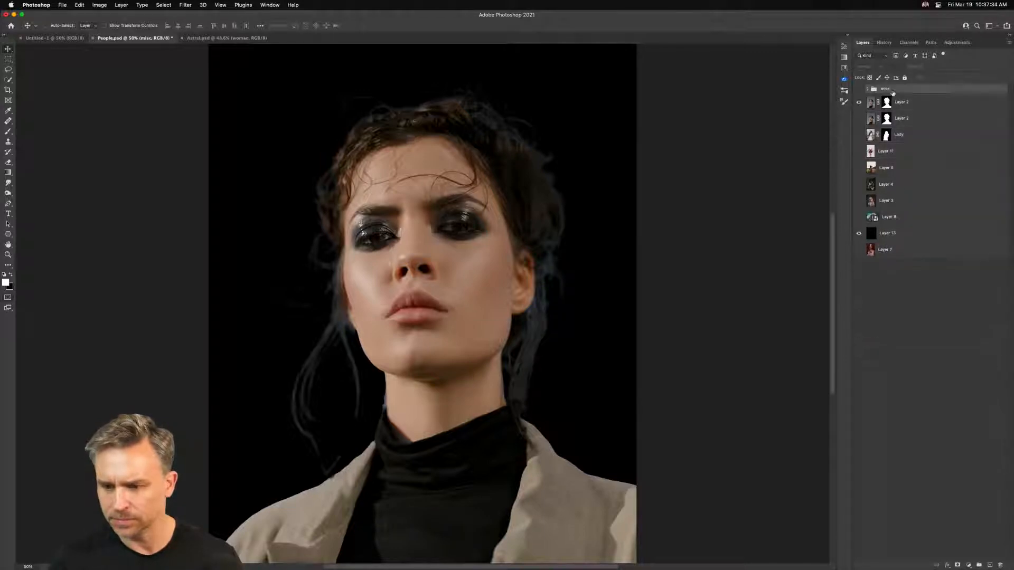
left_click(868, 90)
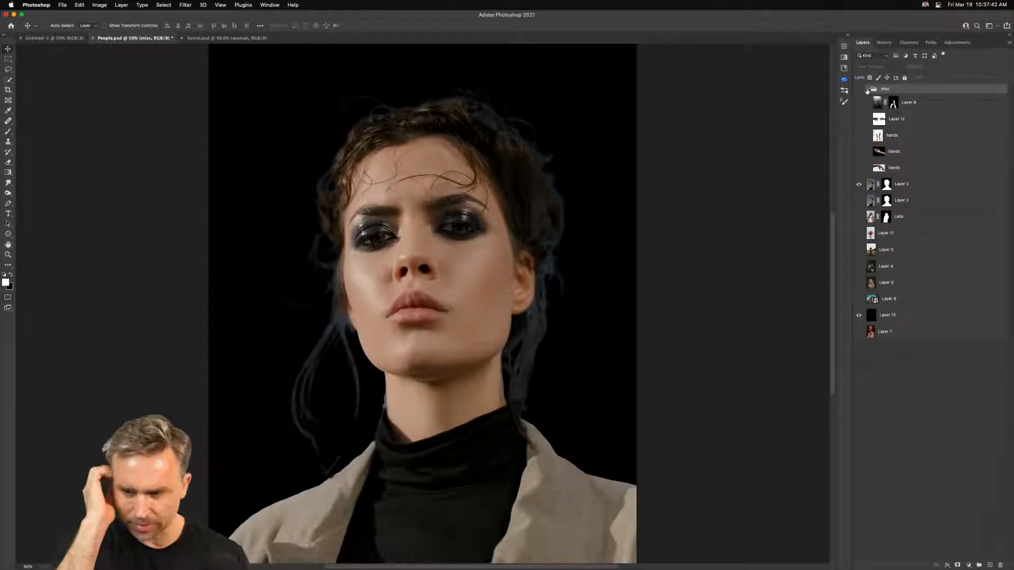
Save the document as a Photoshop file named magical on the Desktop.
left_click(910, 185)
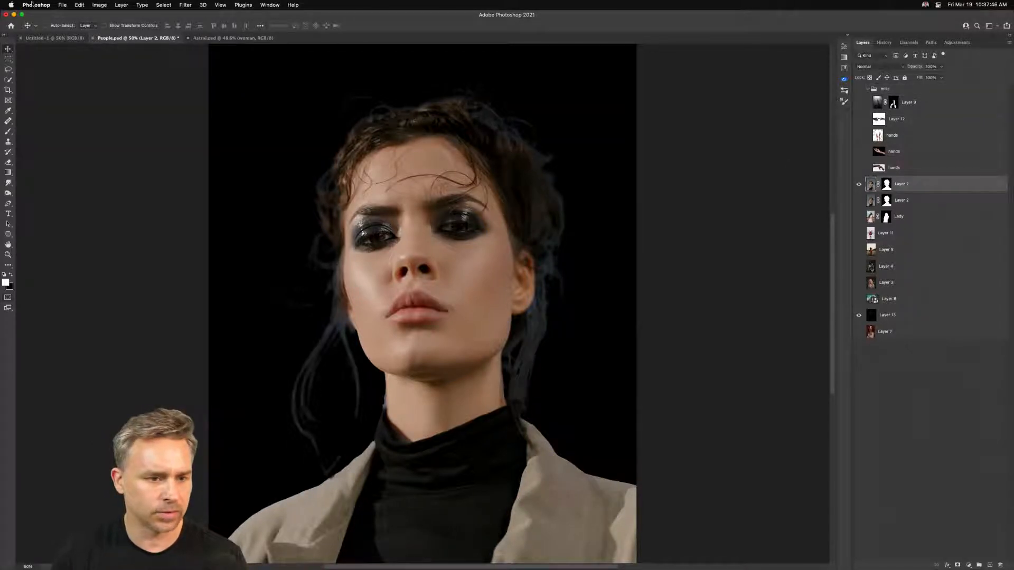
left_click(63, 5)
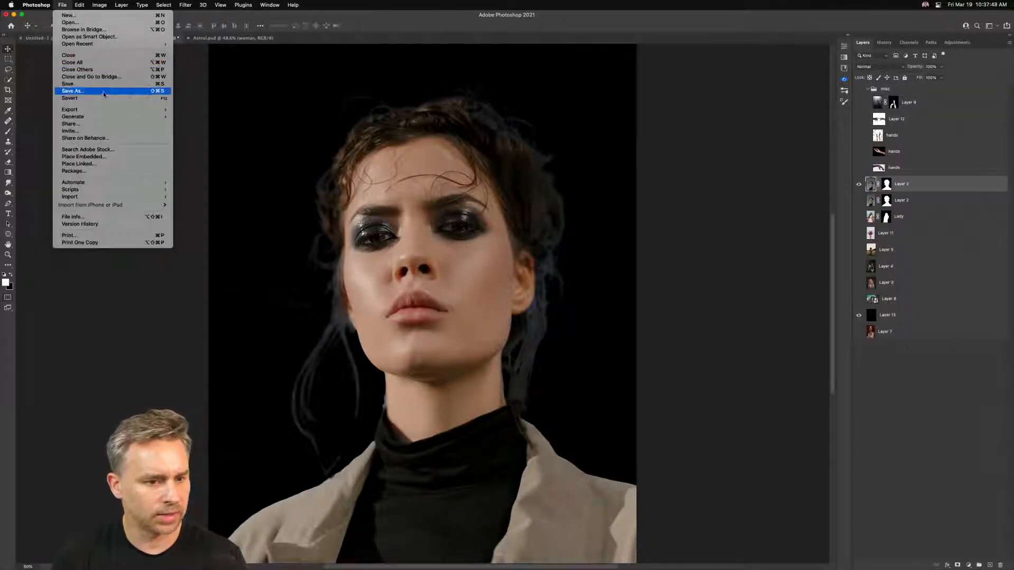
left_click(71, 90)
left_click(538, 323)
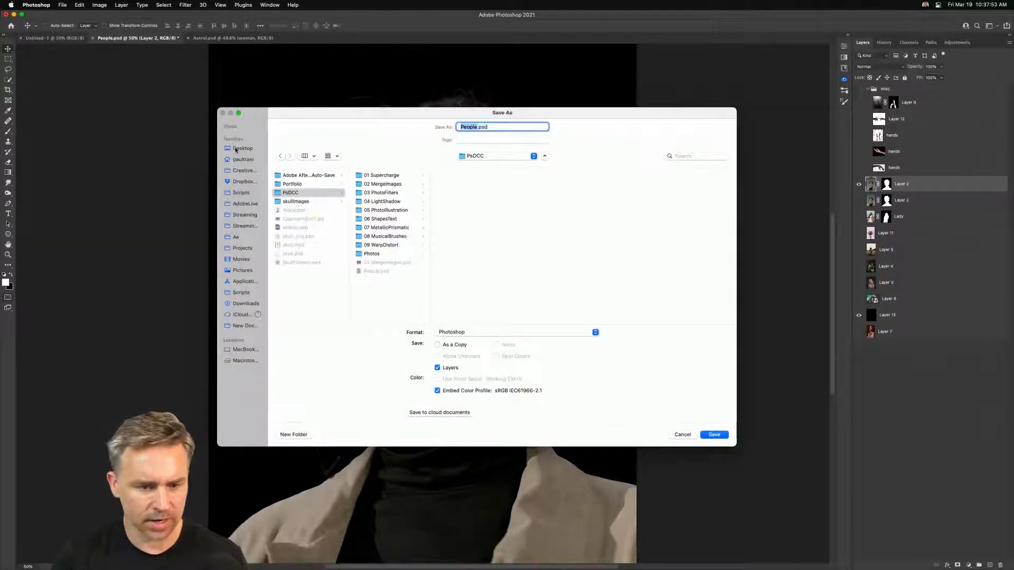
left_click(236, 149)
type("magical")
key("Return")
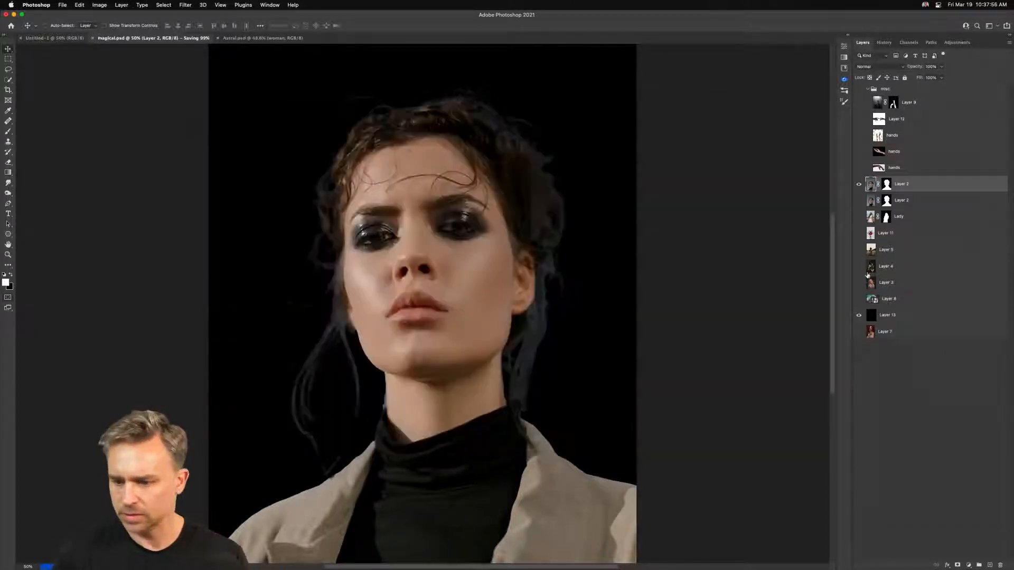
Delete the misc group's contents and all other hidden layers, keeping only the refined Layer 2 cut-out and the black backdrop layer.
left_click(917, 201)
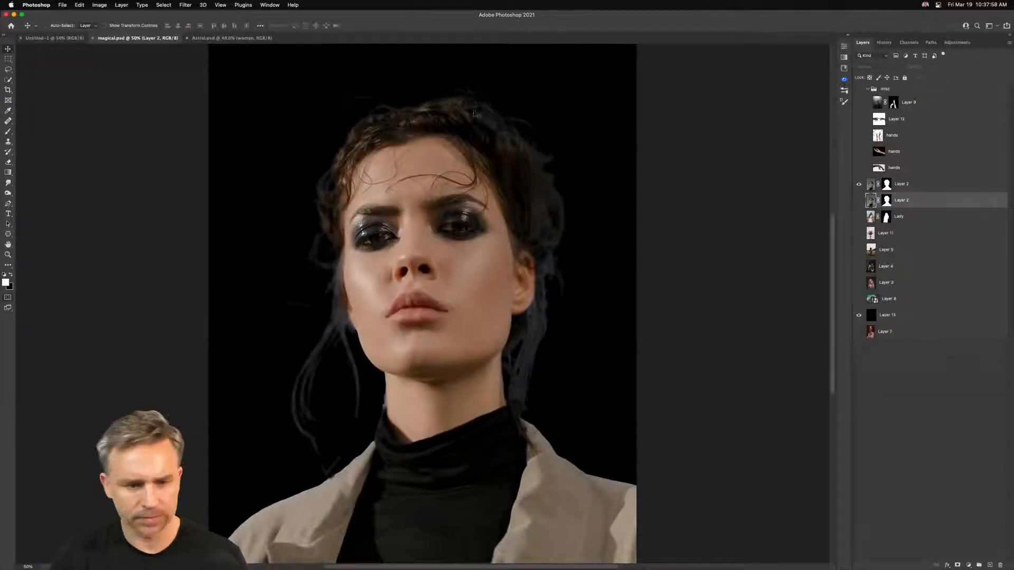
left_click(929, 299, "shift")
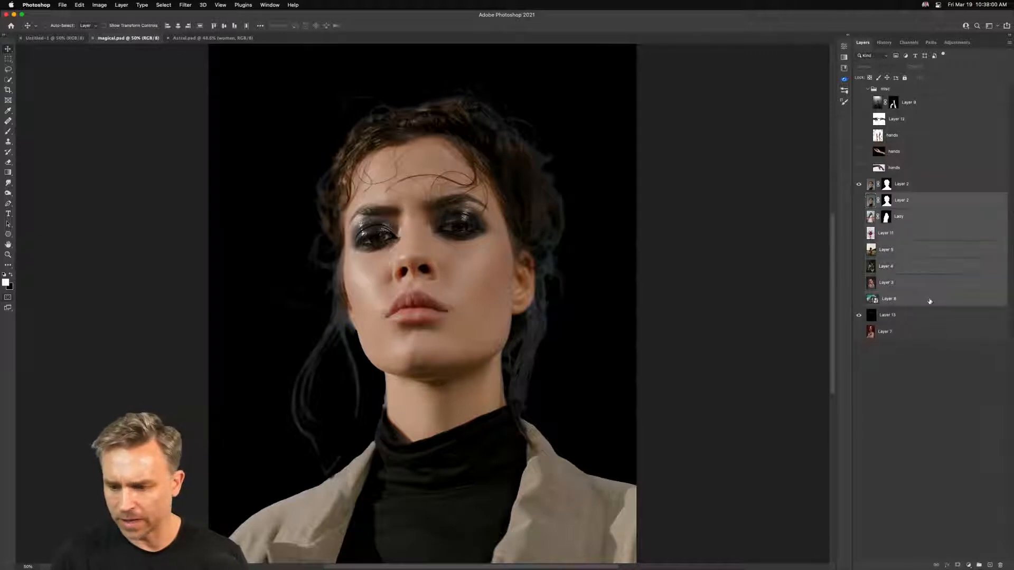
left_click(916, 333, "super")
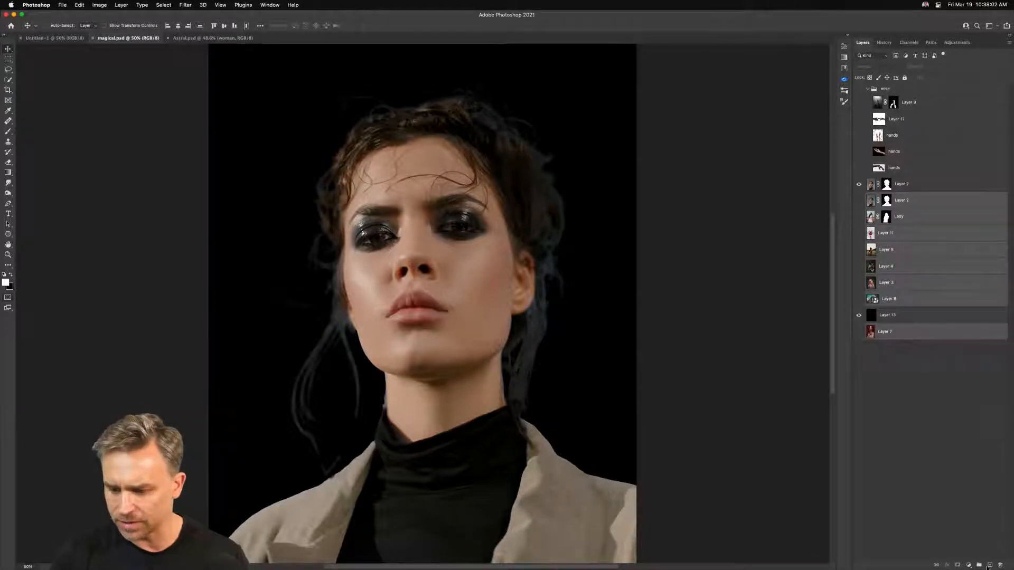
left_click(998, 565)
left_click(903, 169)
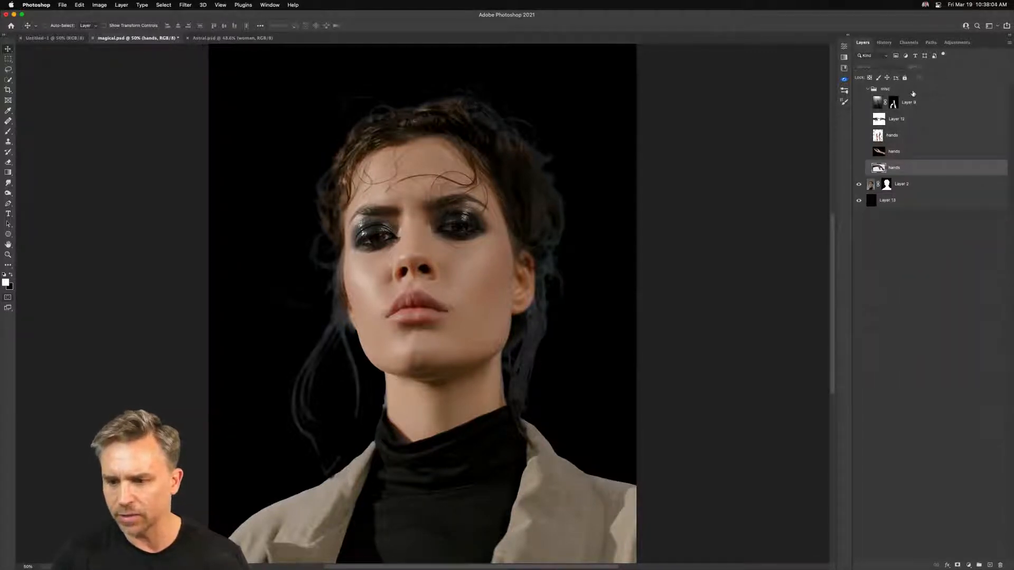
left_click(915, 97, "shift")
left_click(998, 565)
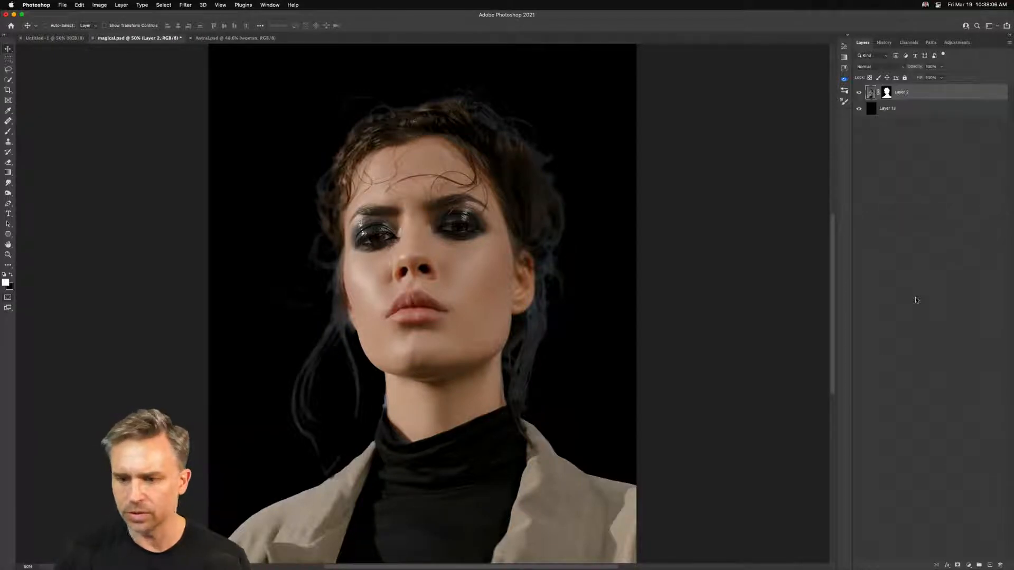
Fill the backdrop layer with white and clip a gradient fill to it using a pastel rainbow preset.
left_click(887, 107)
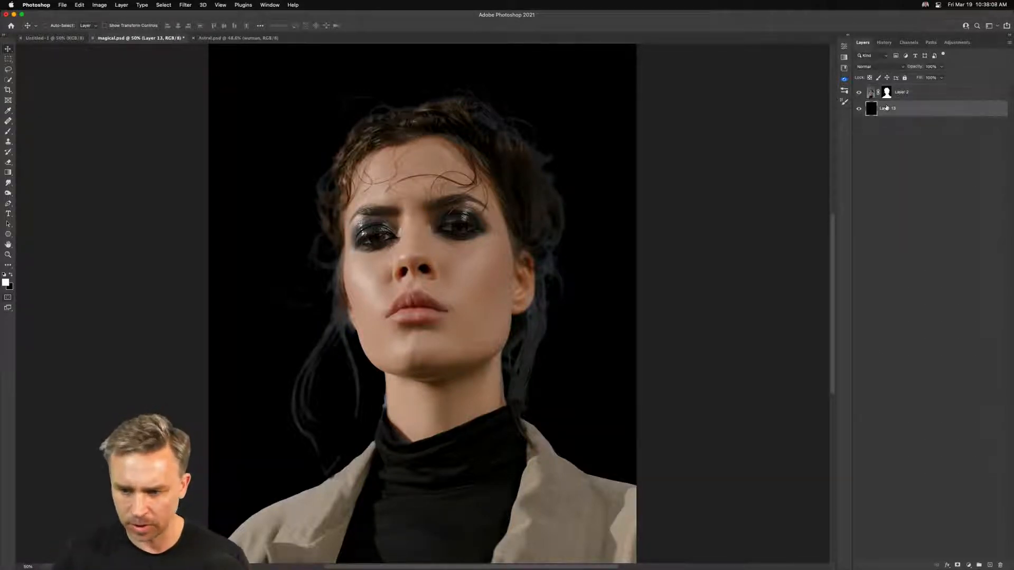
key("alt+BackSpace")
left_click(844, 56)
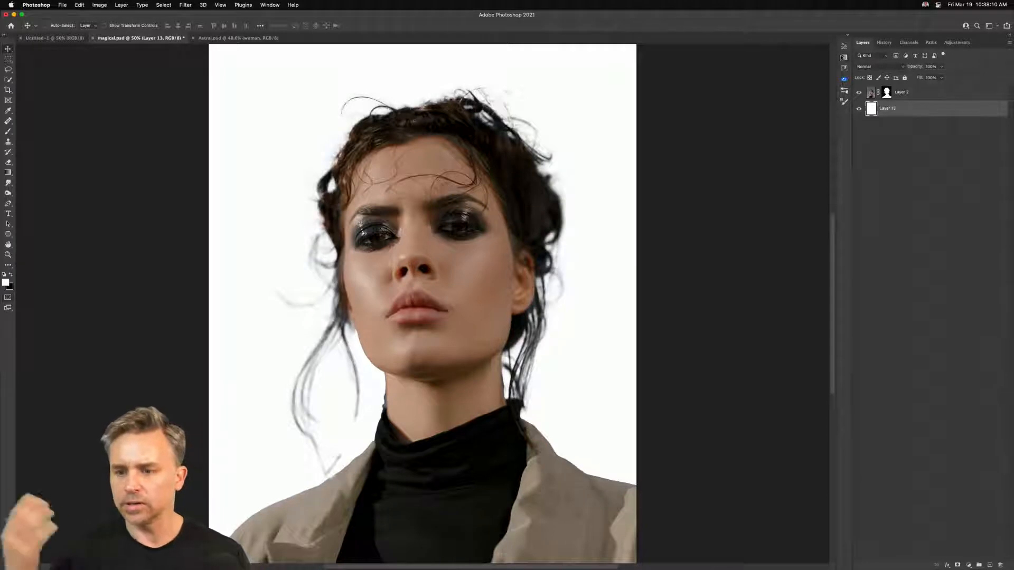
left_click_drag(597, 92, 253, 137)
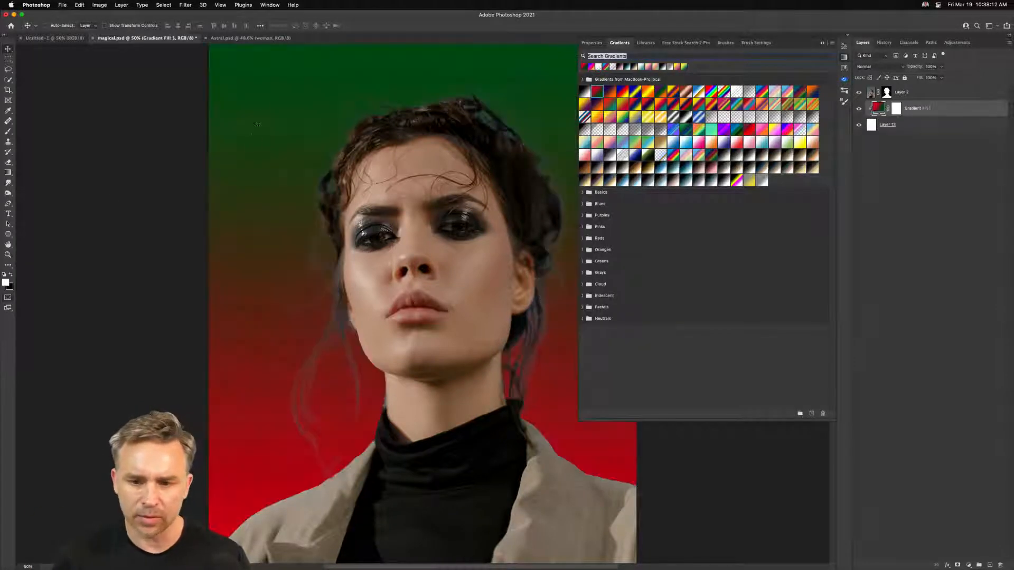
left_click(727, 141)
left_click(693, 155)
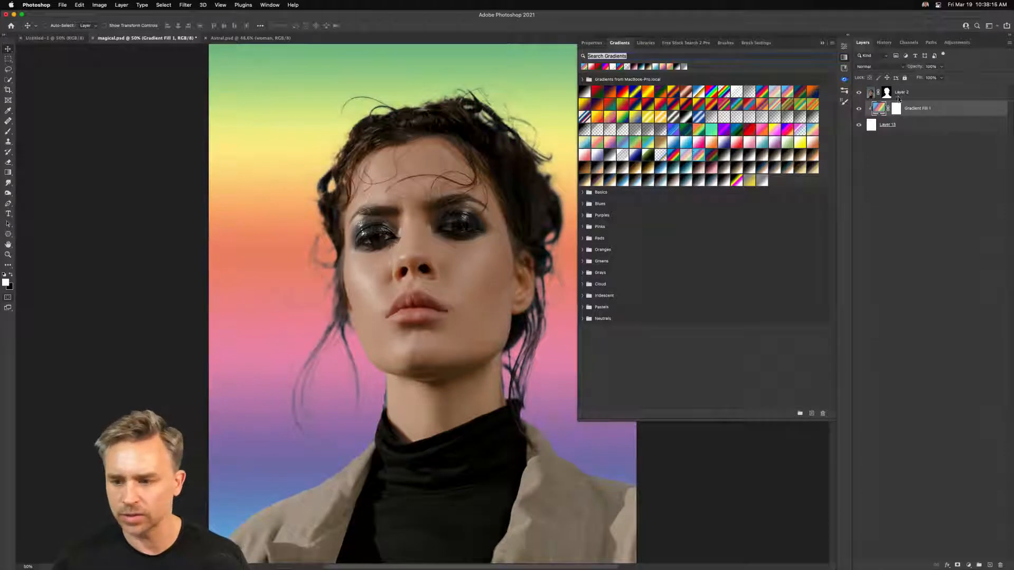
Add a Curves adjustment above the Layer 2 portrait and bend its RGB curve into a wave with several peaks and dips.
left_click(897, 98)
left_click(822, 42)
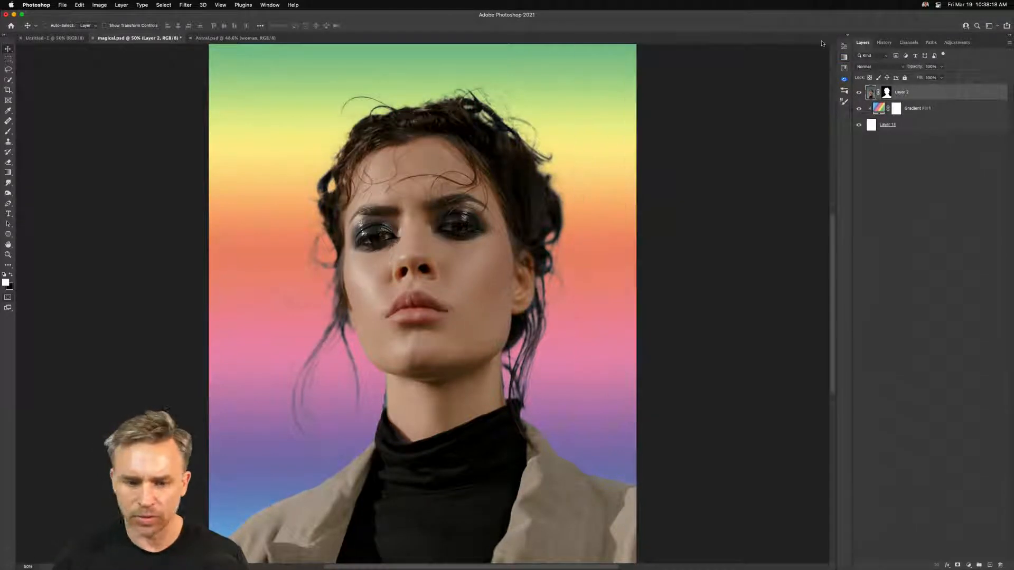
key("super+equal")
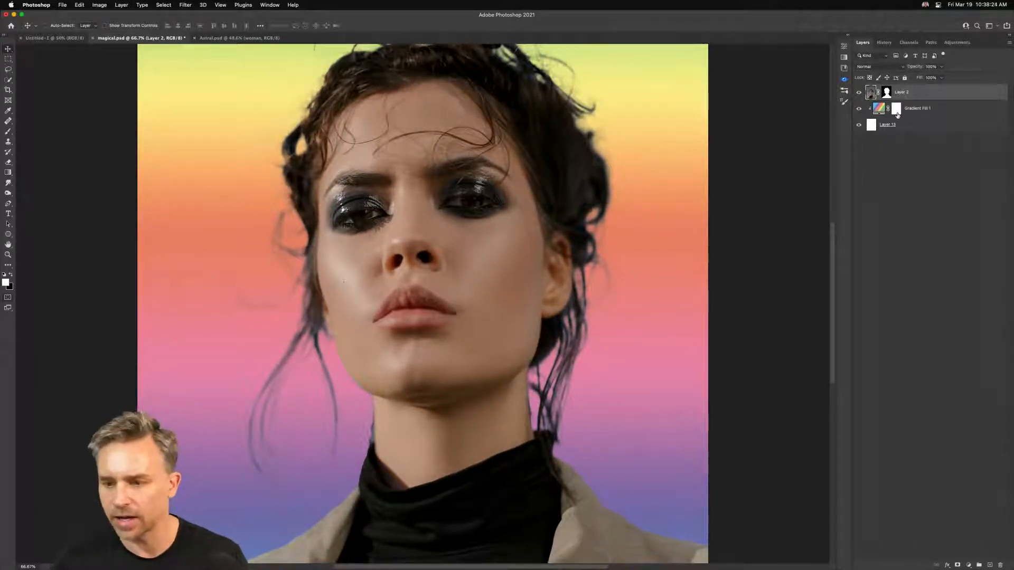
left_click(968, 565)
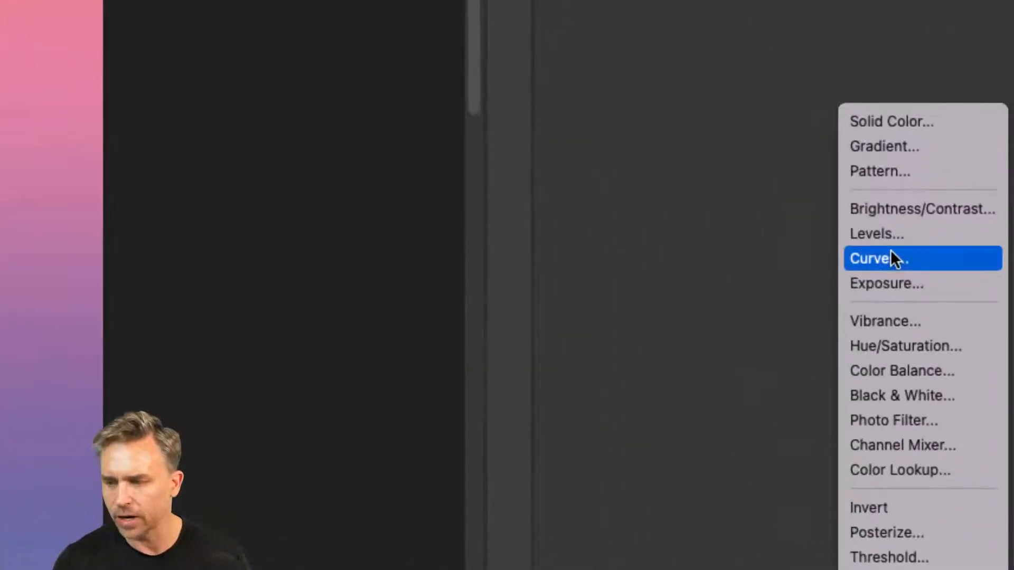
left_click(891, 258)
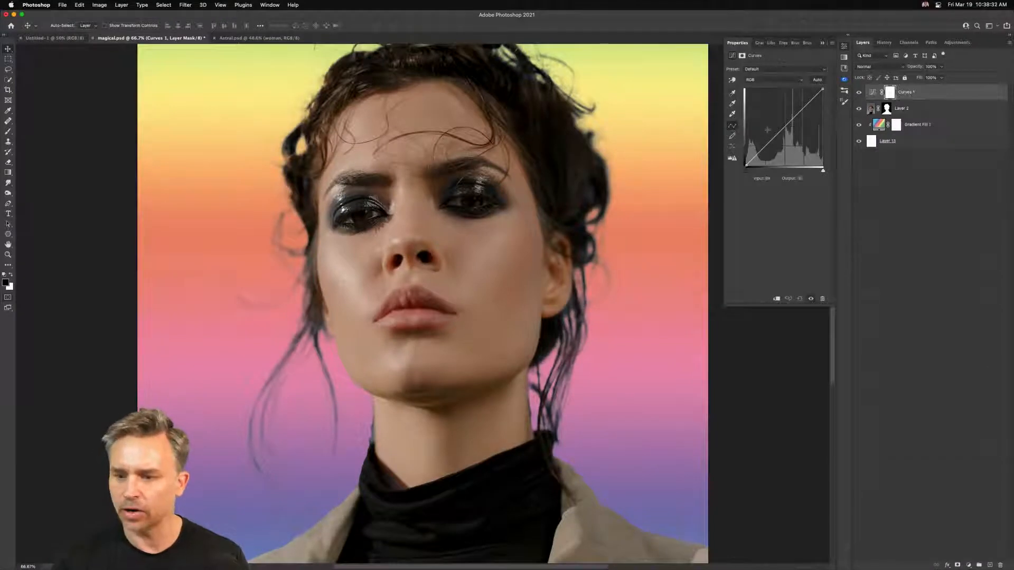
left_click_drag(761, 151, 818, 110)
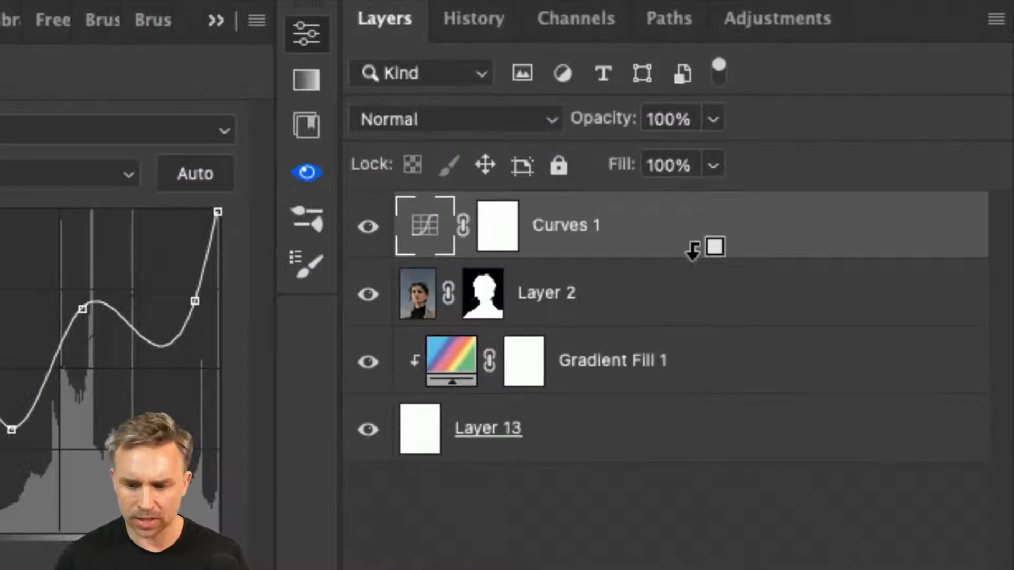
Clip the Curves adjustment to the Layer 2 portrait and toggle its visibility to compare the effect.
left_click(693, 248, "alt")
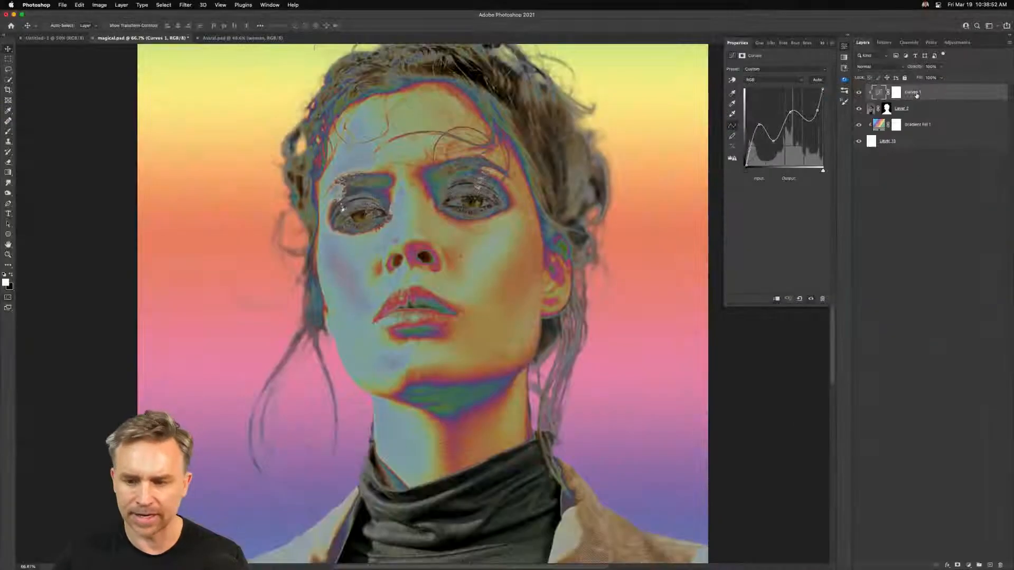
left_click(941, 97, "alt")
left_click(941, 98, "alt")
left_click(941, 97, "alt")
left_click(941, 97, "alt")
left_click(859, 93)
left_click(859, 93)
left_click(859, 93)
left_click(859, 93)
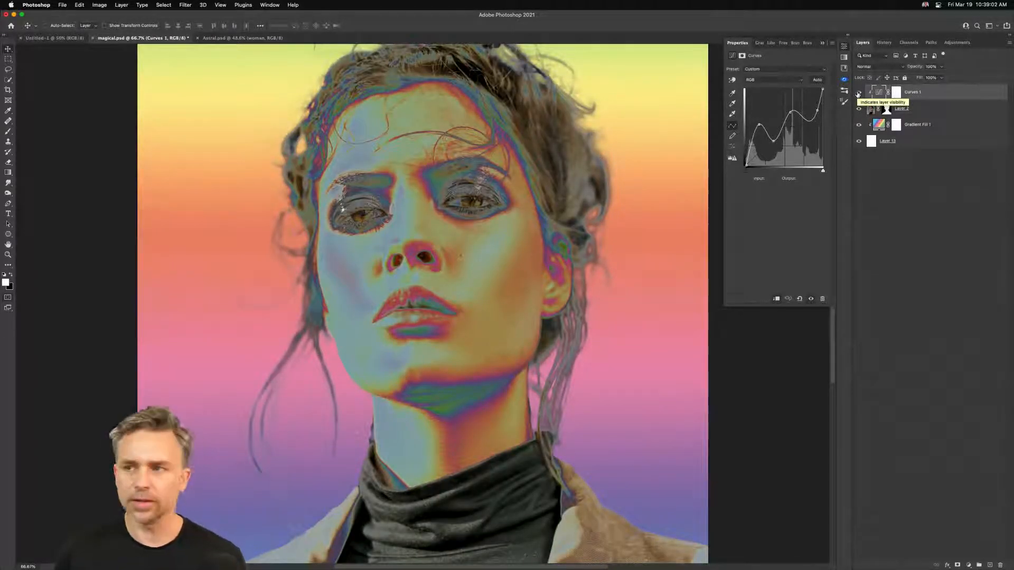
Rotate the angle of the rainbow gradient fill so its colour bands run diagonally behind the portrait.
left_click(925, 128)
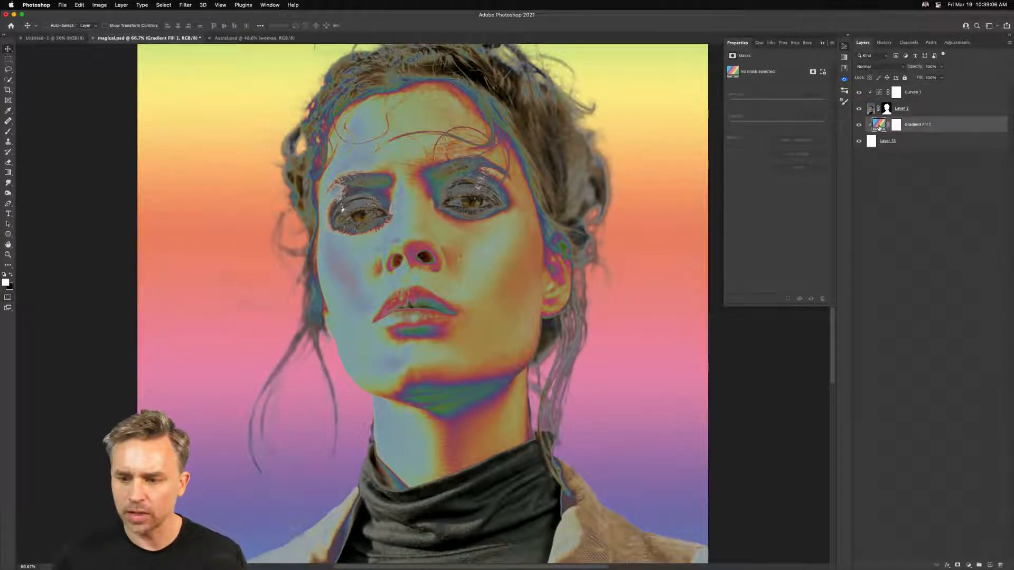
double_click(879, 126)
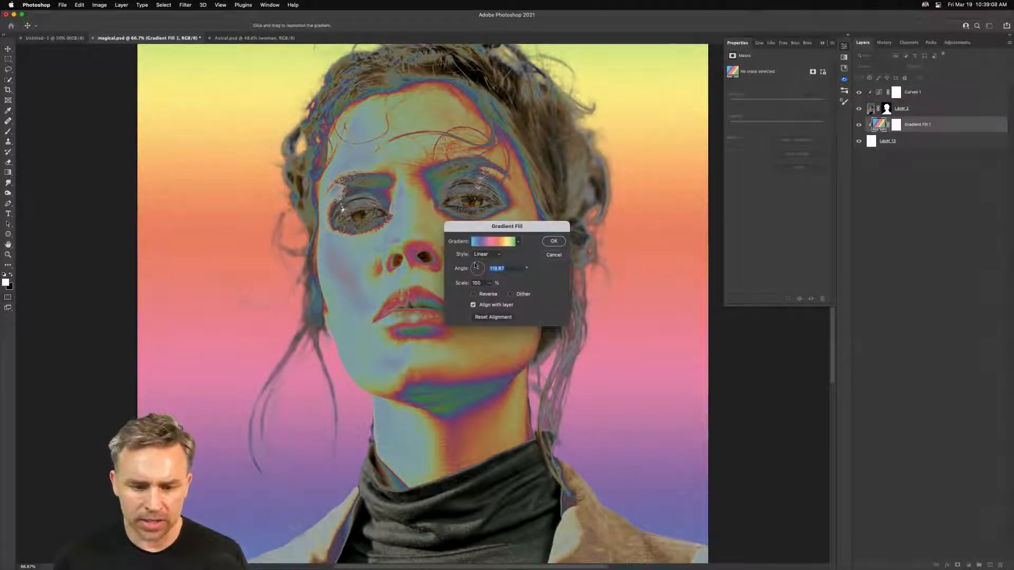
left_click_drag(476, 267, 477, 268)
left_click(554, 242)
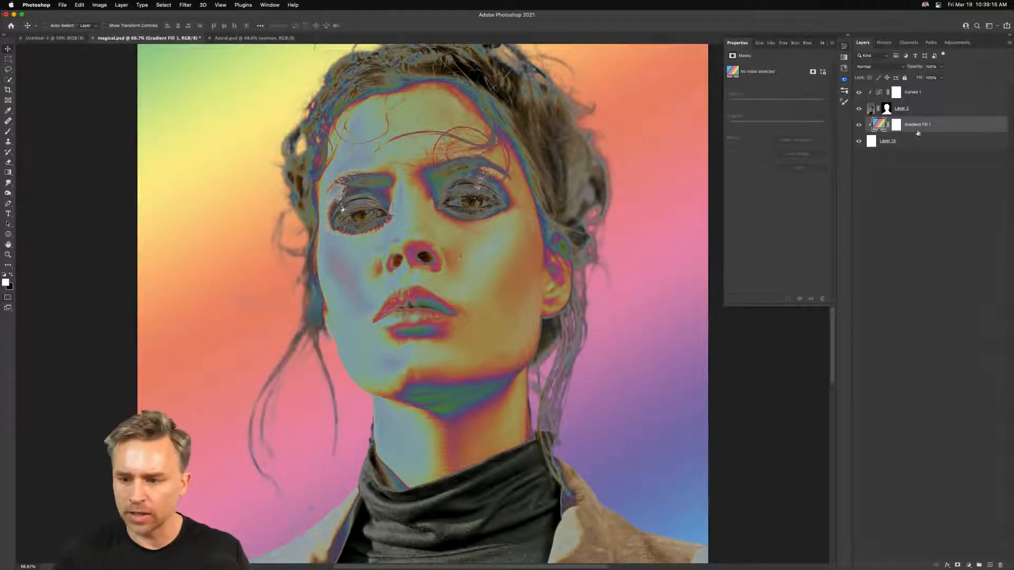
Duplicate the rainbow gradient fill layer and try other presets on the copy, ending with a blue, purple and green gradient.
key("super+j")
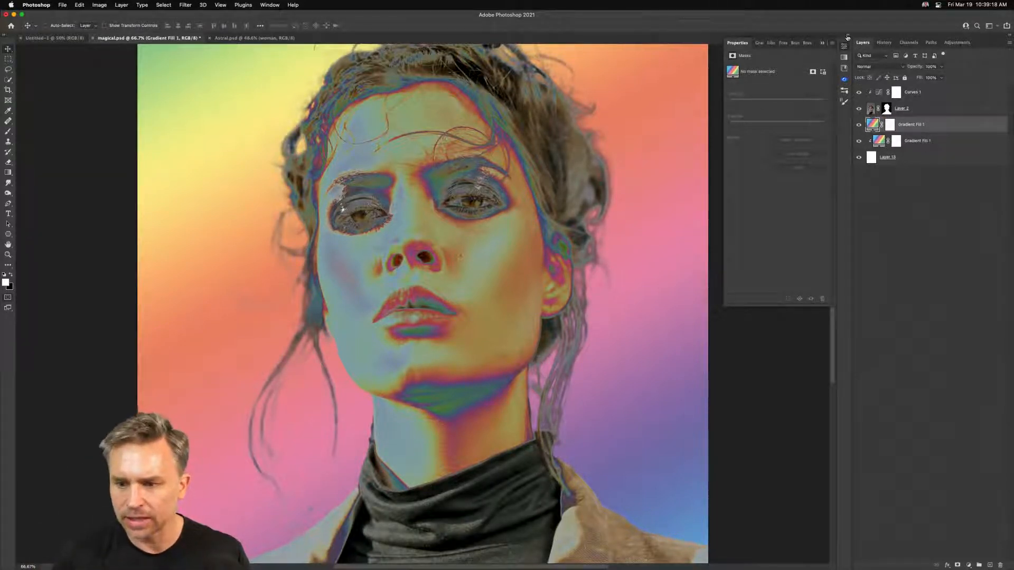
left_click(847, 37)
left_click(614, 42)
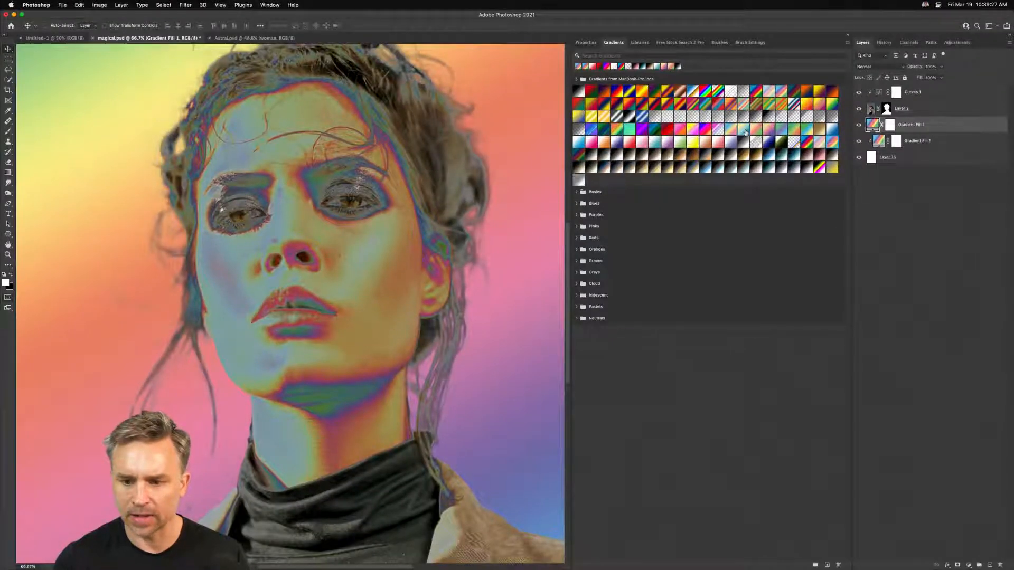
left_click(419, 253)
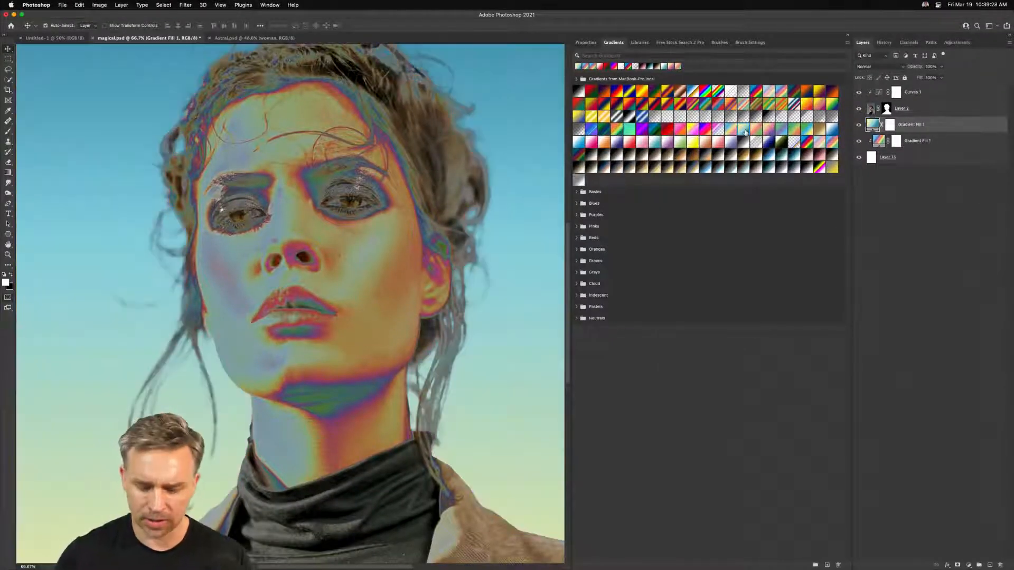
key("super+minus")
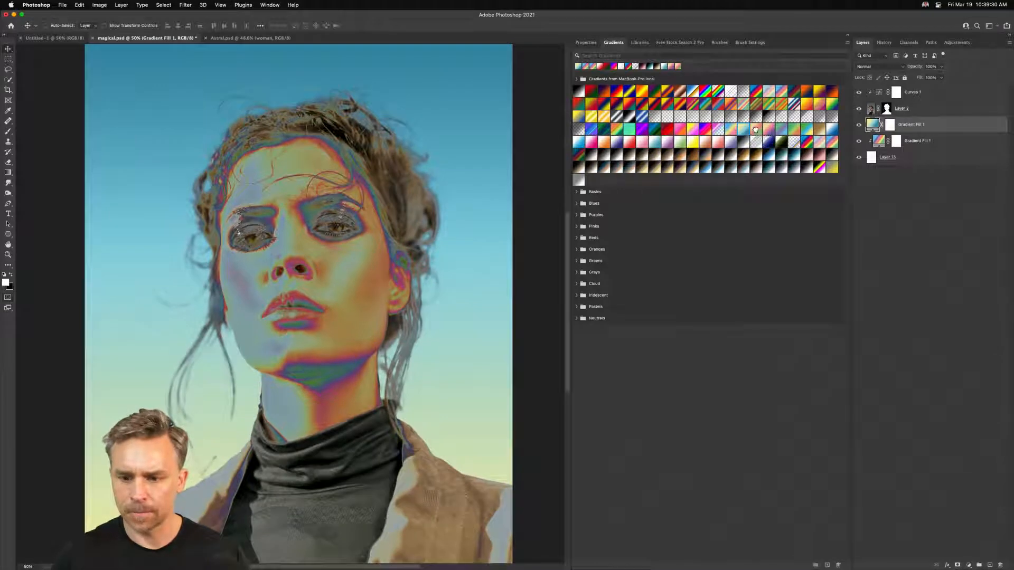
left_click(757, 130)
left_click(771, 131)
left_click(780, 130)
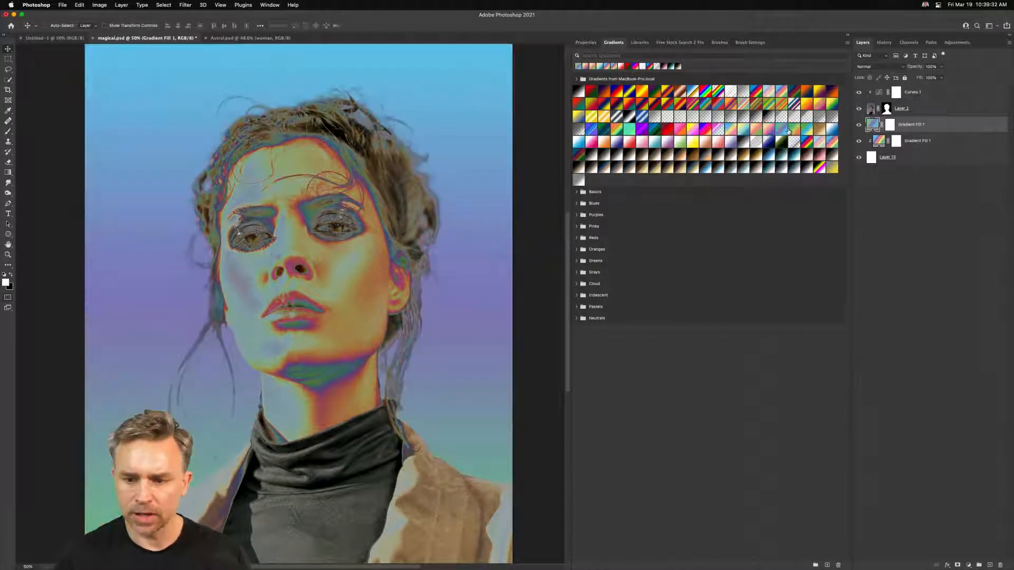
Try several presets on the upper gradient fill, settling on the blue-to-pale-yellow gradient.
left_click(794, 130)
left_click(808, 130)
left_click(726, 129)
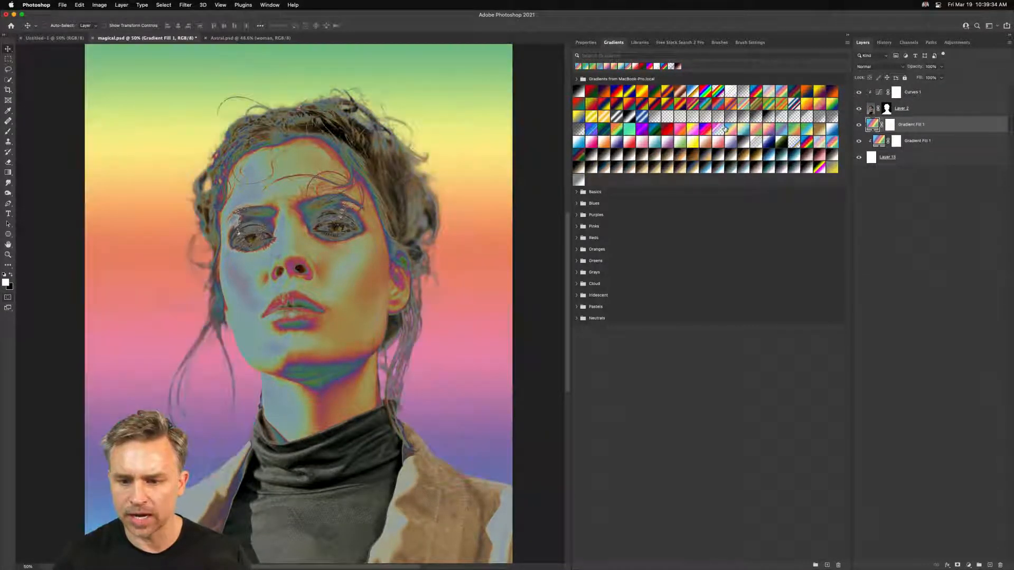
left_click(731, 130)
left_click(740, 129)
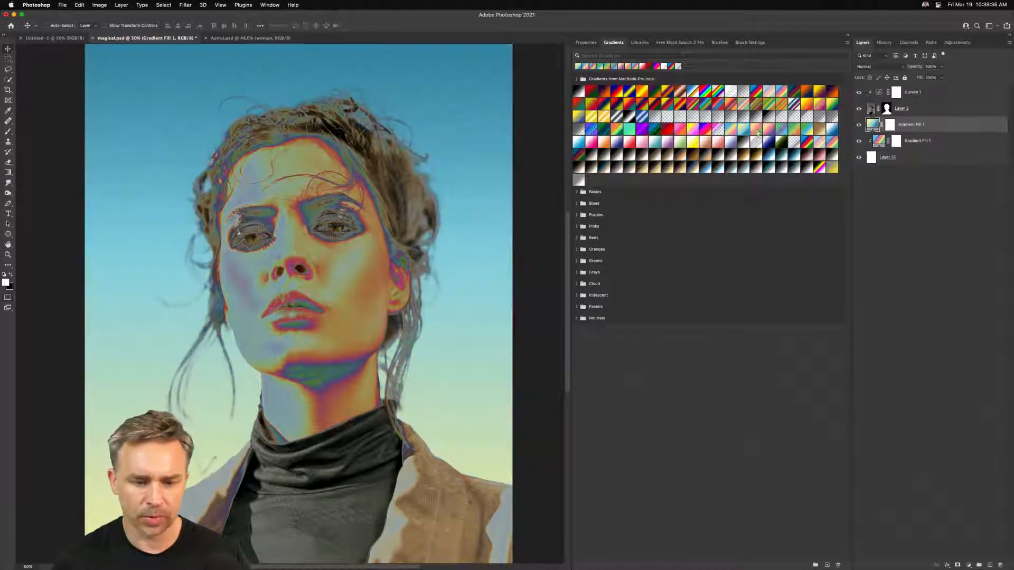
left_click(755, 130)
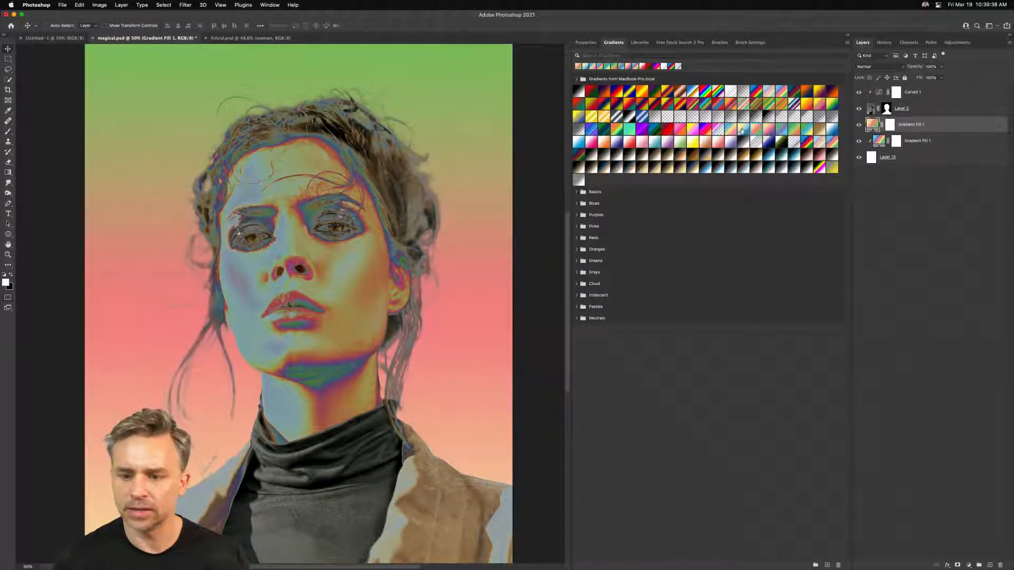
left_click(744, 132)
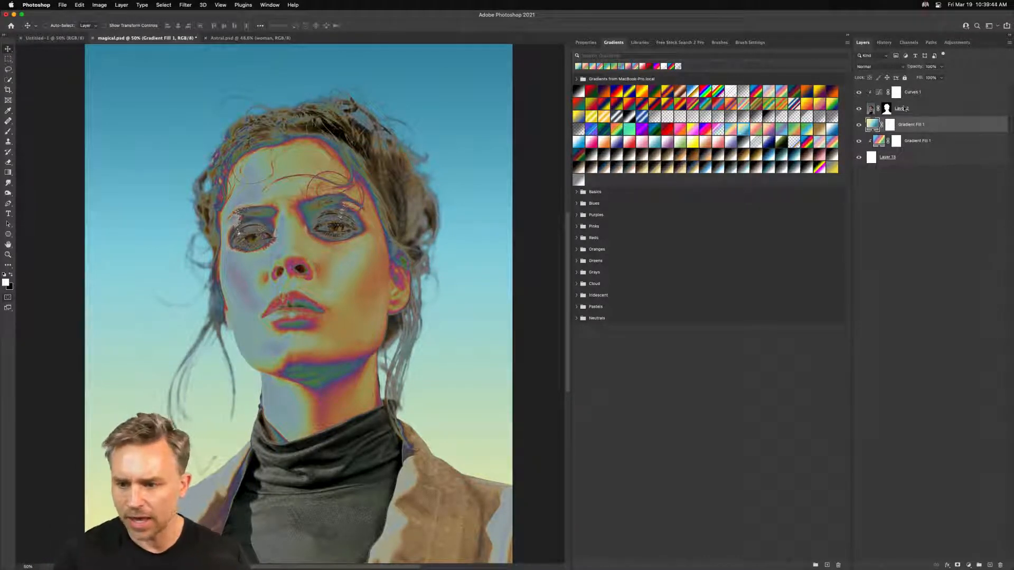
Convert the masked Layer 2 portrait to a smart object named woman and collapse the gradient presets.
left_click(904, 108)
key("F2")
double_click(889, 109)
type("woman")
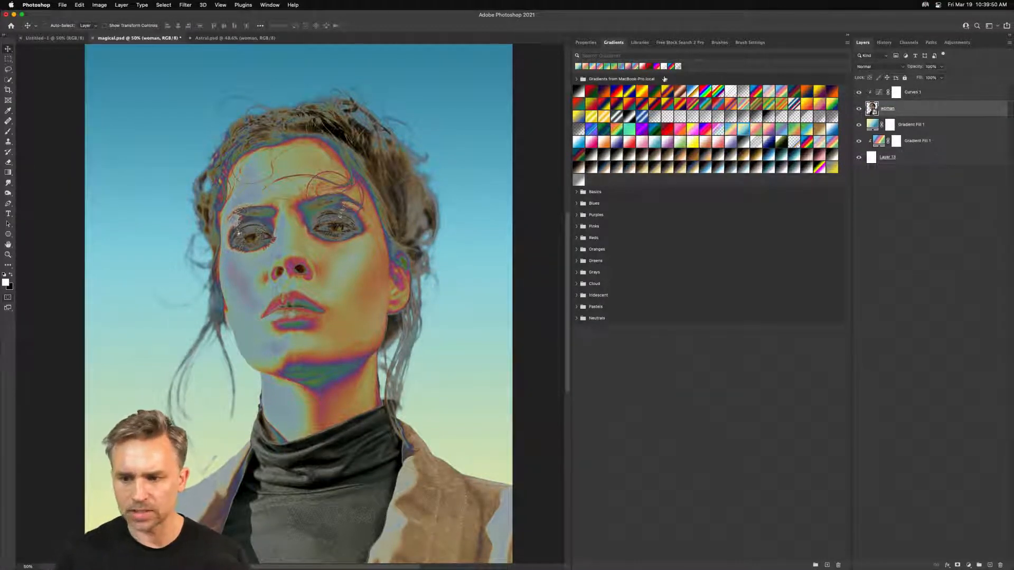
left_click(848, 34)
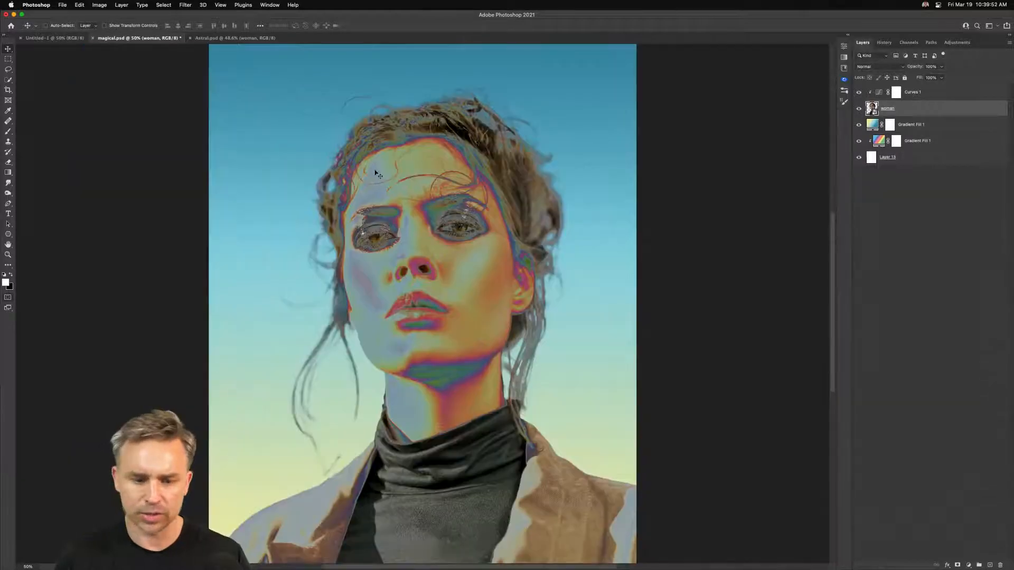
Add a layer mask to the woman layer and ready the Brush tool with black as foreground colour.
left_click(958, 565)
key("b")
key("x")
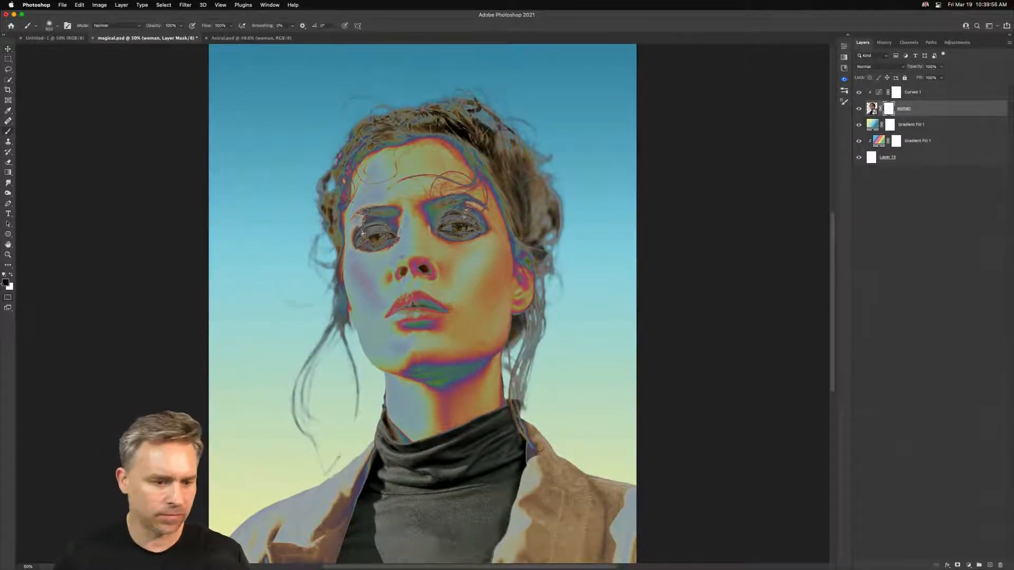
Try painting black with a smaller brush along the image-left cheek on the woman's mask, and undo the stroke.
key("bracketleft")
key("bracketleft")
key("bracketleft")
key("bracketleft")
mouse_move(338, 264)
left_mouse_down()
mouse_move(363, 353)
mouse_move(332, 347)
left_mouse_up()
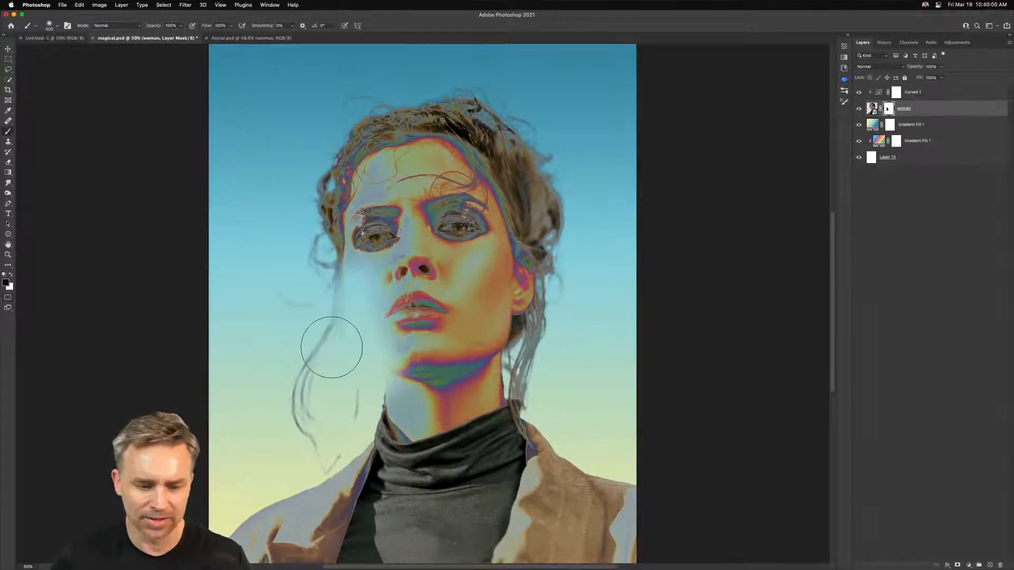
key("super+z")
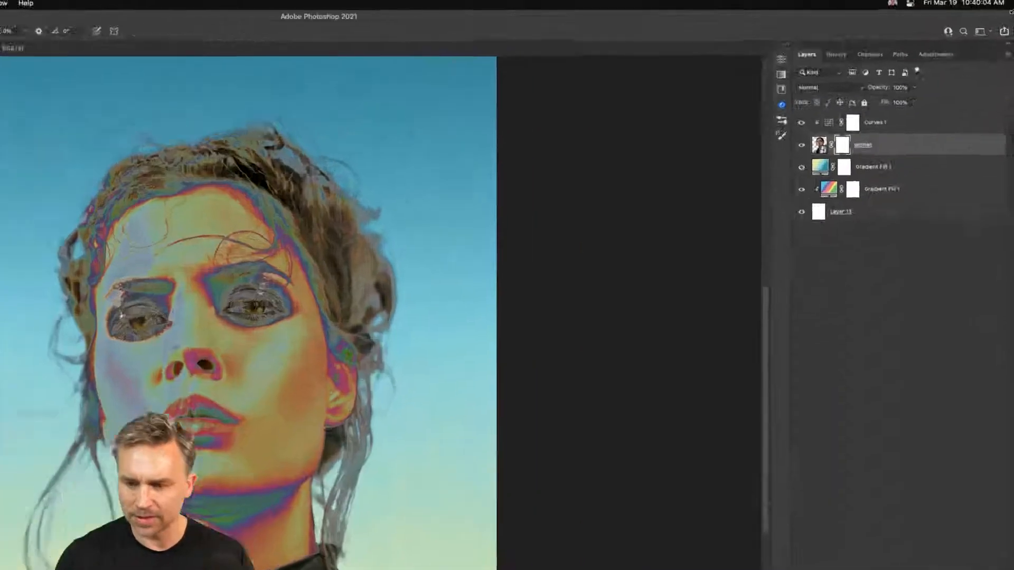
Duplicate the woman layer with its mask and toggle the upper copy and Curves adjustment to compare both portraits.
key("super+j")
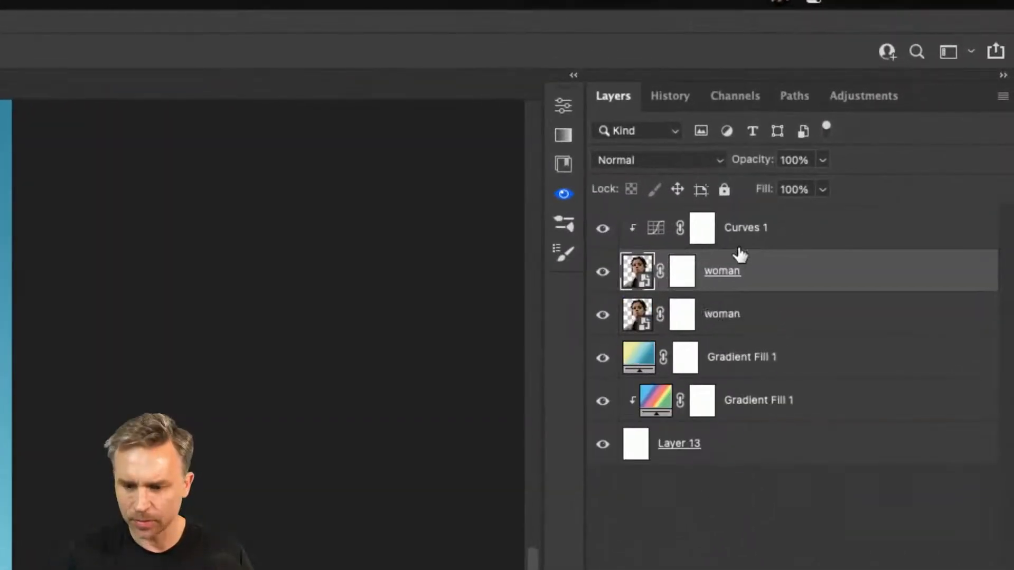
left_click(731, 317)
left_click_drag(602, 271, 600, 227)
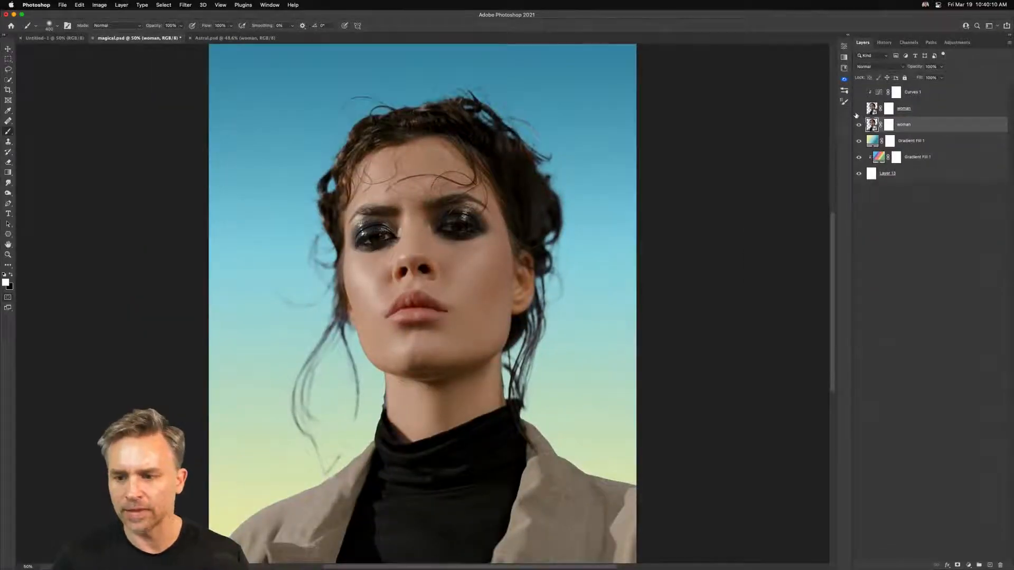
left_click(858, 92)
left_click(921, 114)
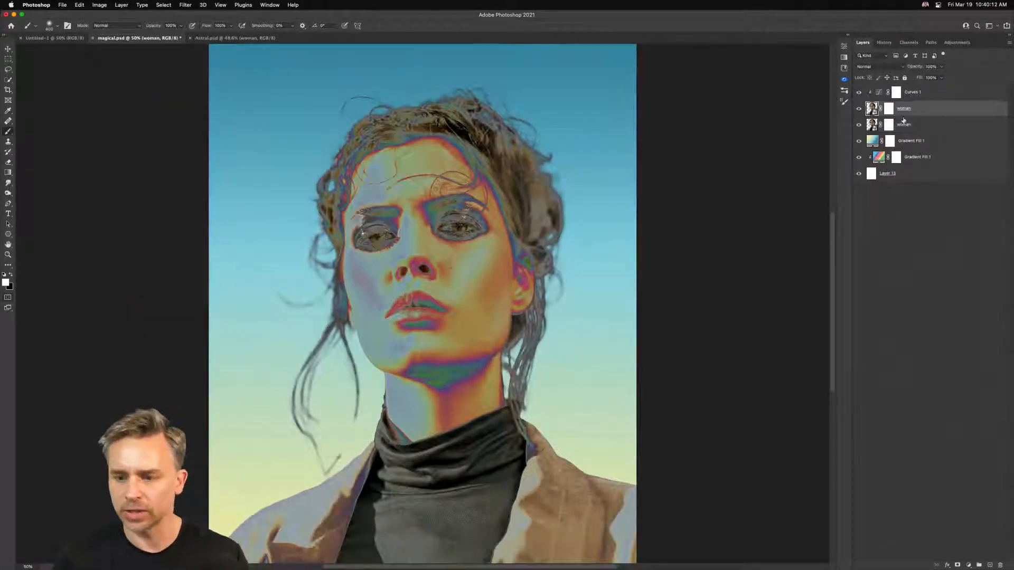
left_click_drag(858, 110, 858, 94)
left_click(858, 110)
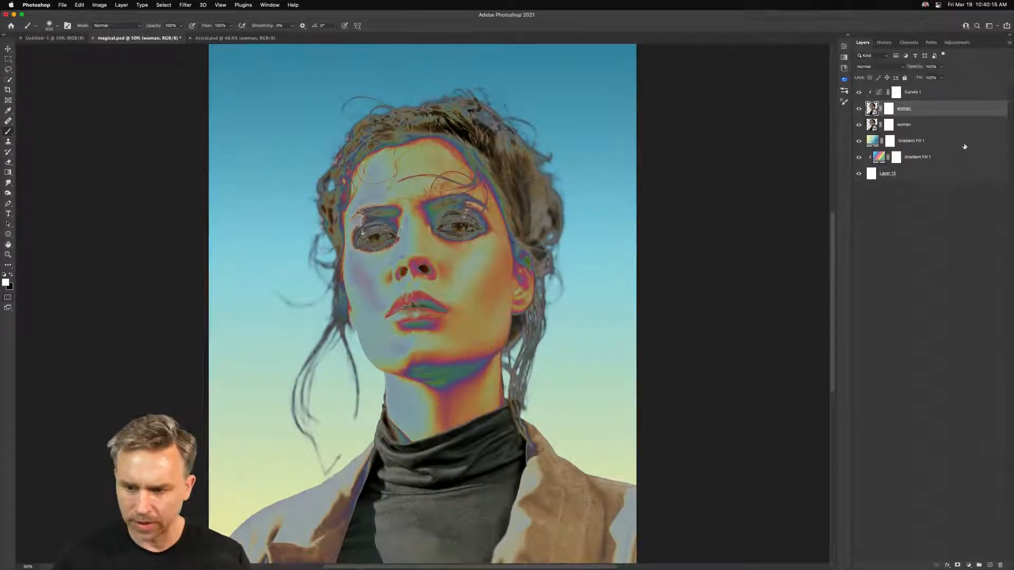
Paint black on the upper woman layer's mask over the hair, jacket and turtleneck to remove the Curves effect there.
left_click(888, 109)
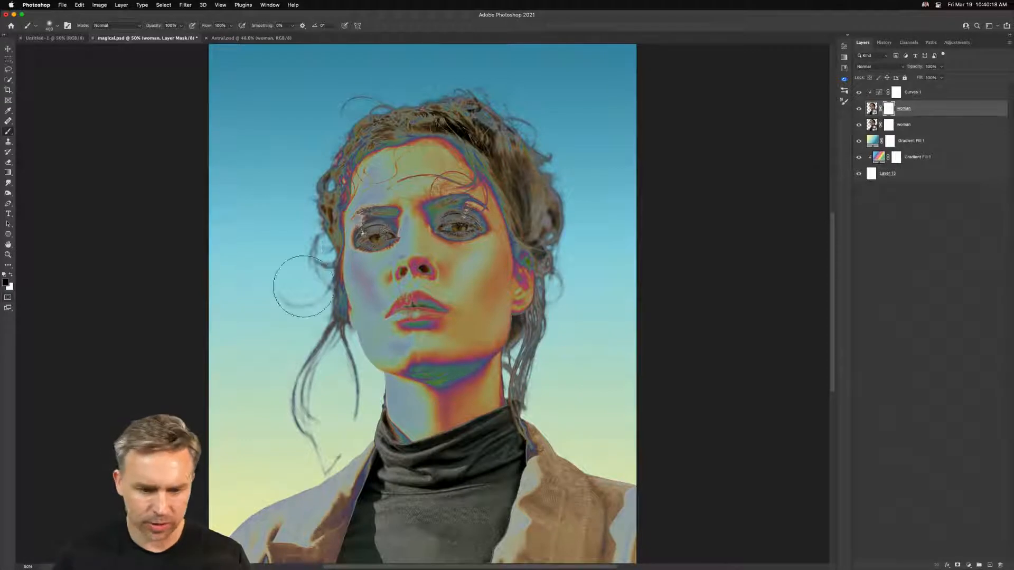
left_click_drag(338, 293, 358, 364)
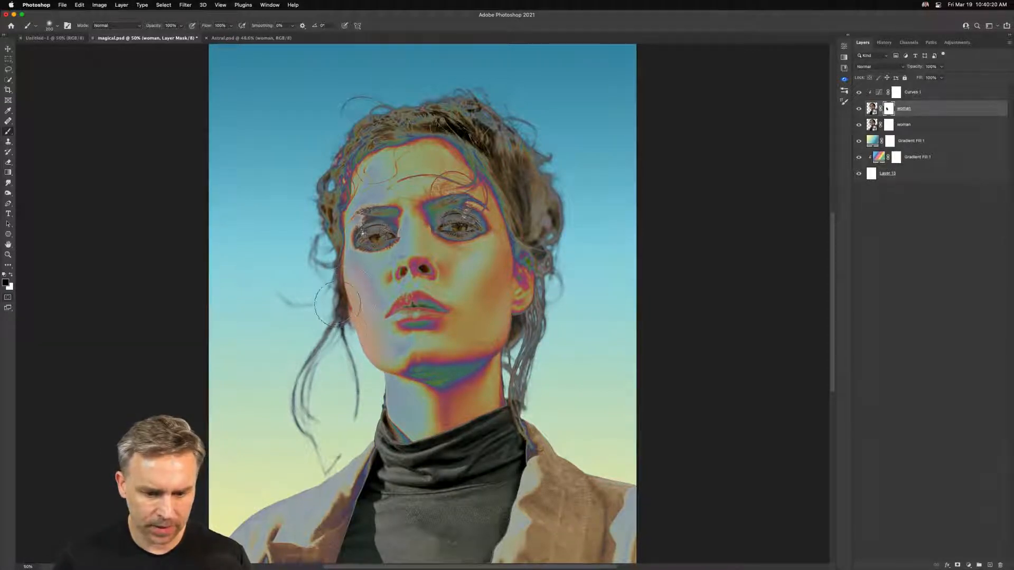
mouse_move(404, 91)
left_mouse_down()
mouse_move(464, 100)
mouse_move(375, 129)
mouse_move(454, 119)
mouse_move(568, 224)
mouse_move(533, 359)
mouse_move(539, 403)
mouse_move(512, 407)
mouse_move(534, 470)
mouse_move(597, 494)
mouse_move(522, 524)
mouse_move(307, 528)
mouse_move(418, 476)
mouse_move(378, 496)
left_mouse_up()
key("bracketright")
key("bracketright")
key("bracketright")
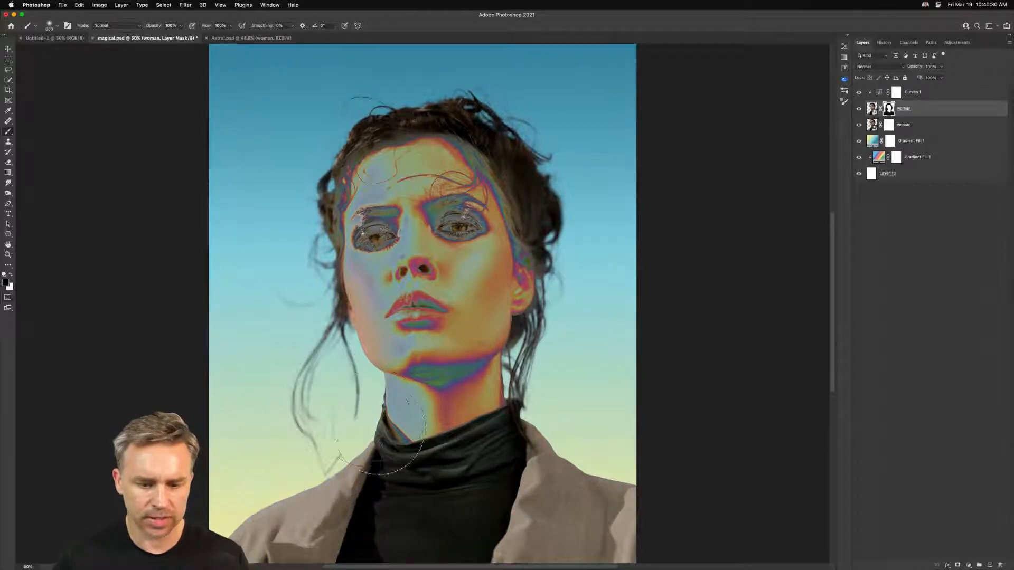
Mask the Curves effect off the image-left cheek and around the eyes with a smaller black brush.
key("bracketleft")
key("bracketleft")
key("bracketleft")
key("bracketleft")
key("bracketleft")
key("bracketleft")
key("bracketleft")
key("bracketleft")
key("bracketleft")
key("bracketleft")
key("bracketleft")
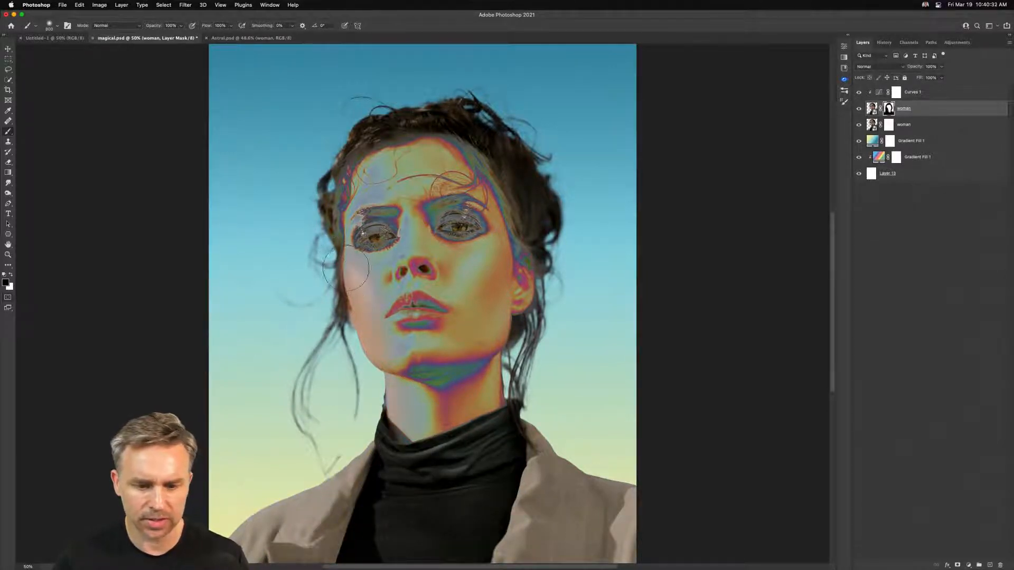
left_click_drag(375, 237, 362, 238)
left_click_drag(456, 227, 470, 227)
mouse_move(384, 235)
left_mouse_down()
mouse_move(354, 243)
mouse_move(352, 234)
mouse_move(368, 330)
left_mouse_up()
key("bracketright")
key("bracketleft")
key("bracketleft")
key("bracketleft")
left_click_drag(406, 230, 404, 240)
Lower the brush flow to 48%, try masking the forehead with a larger brush, and undo that stroke.
left_click_drag(205, 28, 193, 27)
key("bracketright")
key("bracketright")
key("bracketright")
key("bracketright")
mouse_move(386, 179)
left_mouse_down()
mouse_move(426, 175)
mouse_move(390, 180)
left_mouse_up()
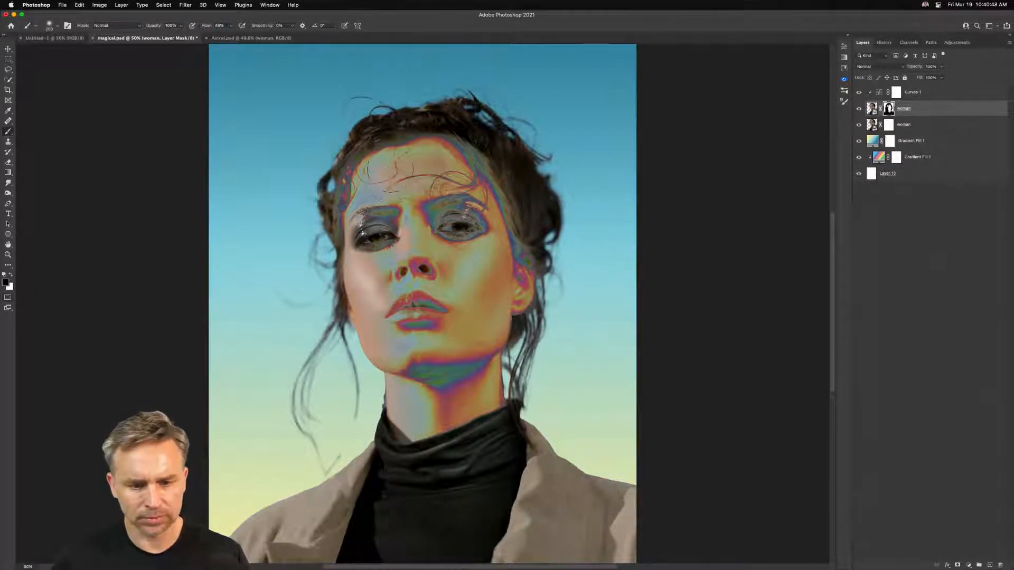
key("super+z")
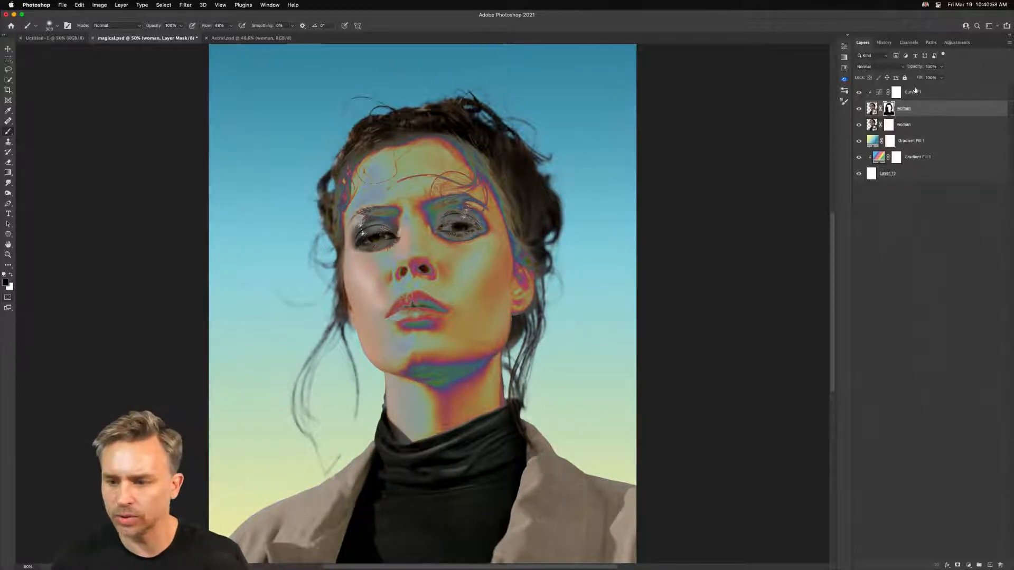
Intensify the Curves 1 adjustment by deepening the middle dip and raising the second peak of its RGB curve.
left_click(896, 93)
double_click(879, 93)
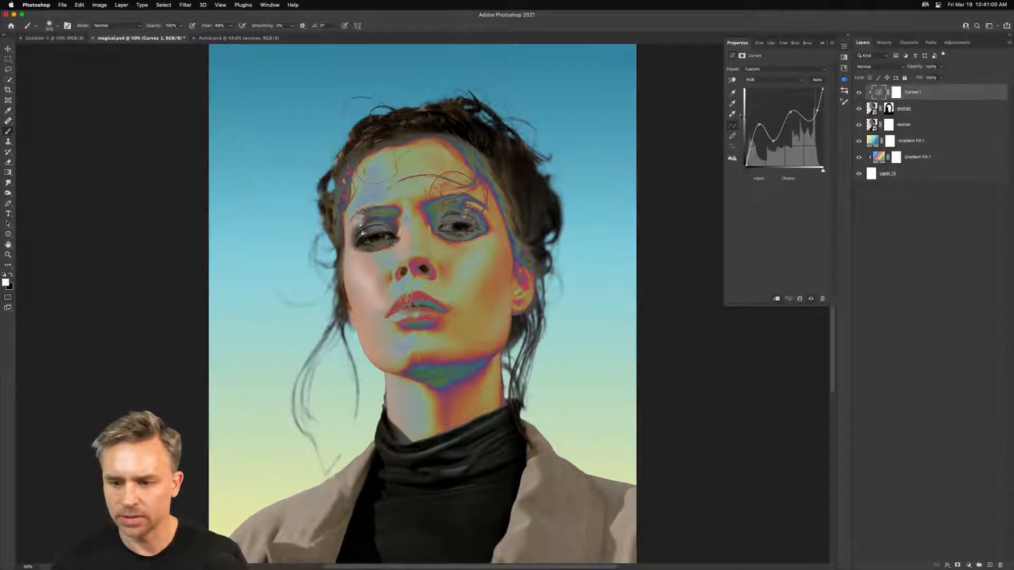
left_click_drag(772, 141, 777, 154)
left_click_drag(789, 114, 794, 96)
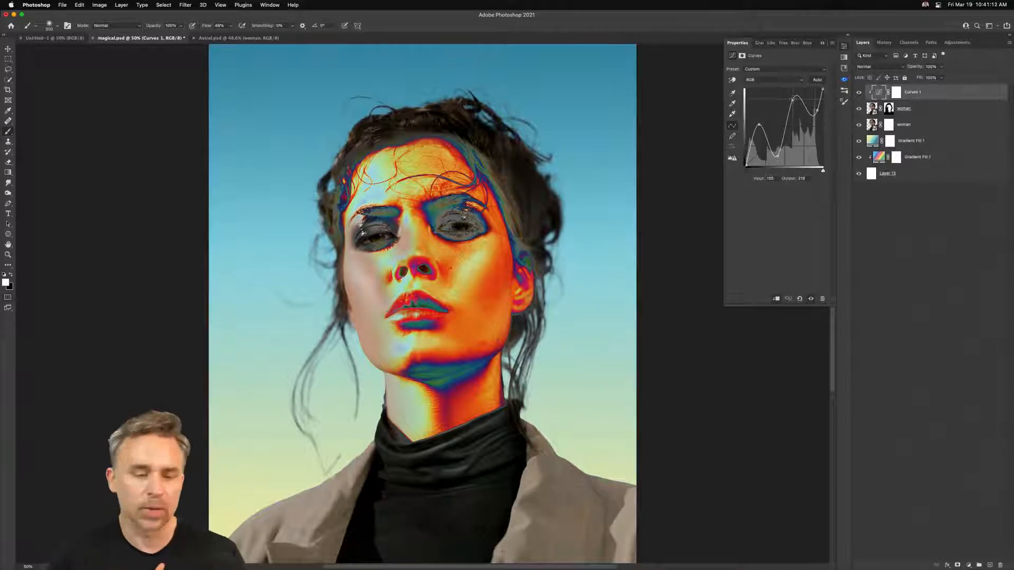
Hide the upper woman layer and the Curves 1 adjustment to reveal the untouched portrait.
left_click(900, 243)
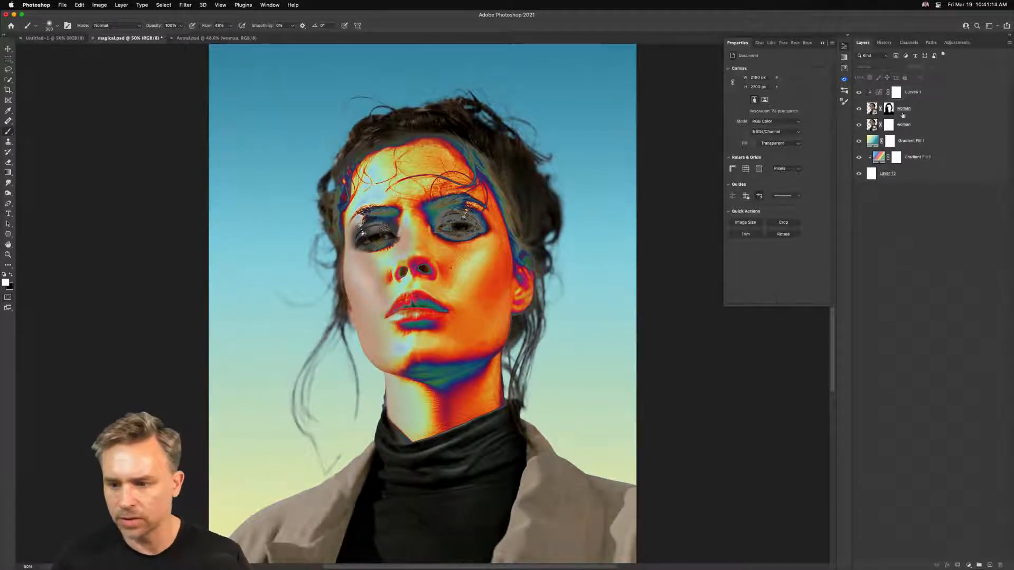
left_click(925, 111)
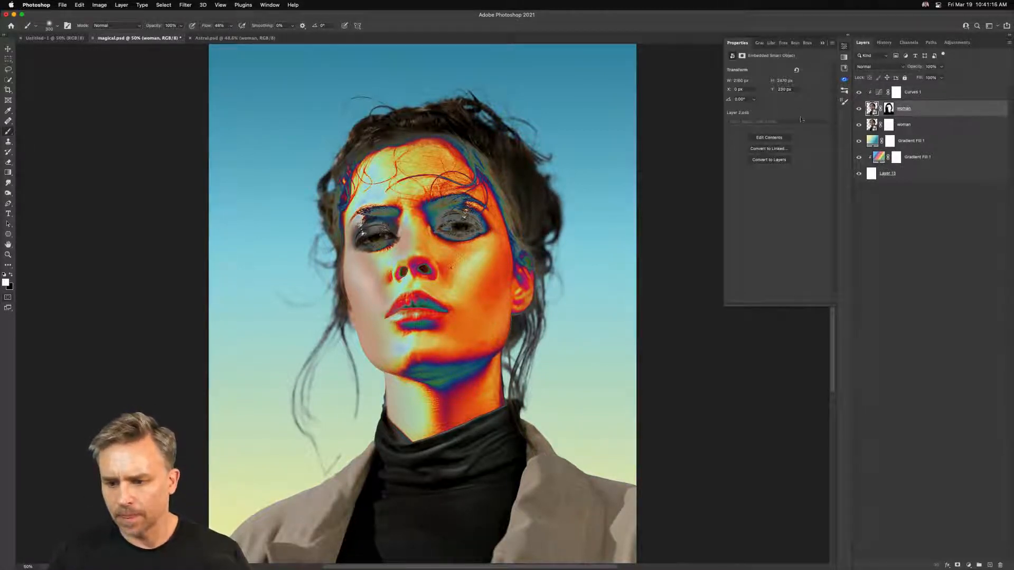
left_click(859, 108)
left_click(859, 92)
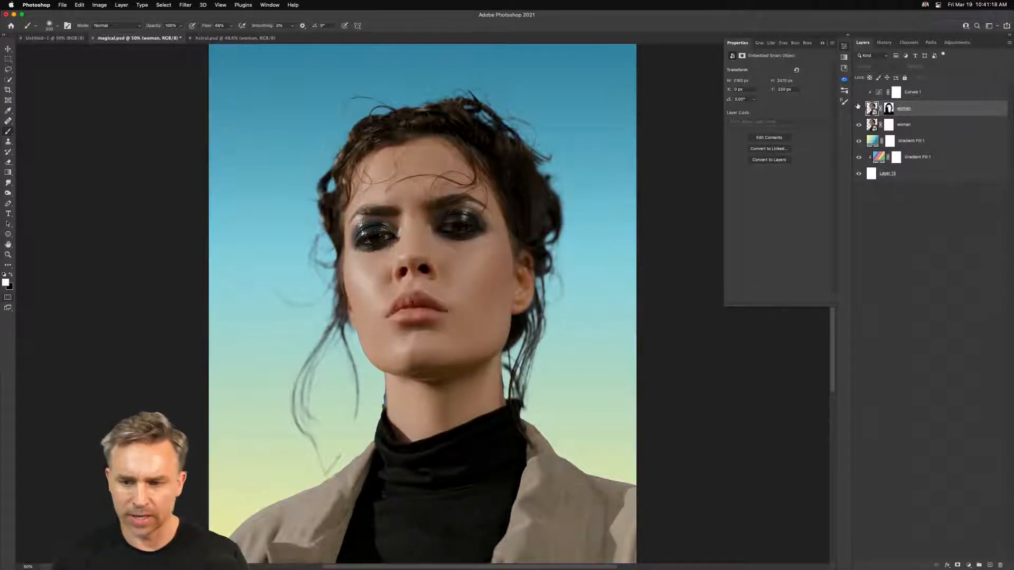
Create an empty layer above the lower woman layer, clip it to that portrait and name it shirt.
left_click(937, 130)
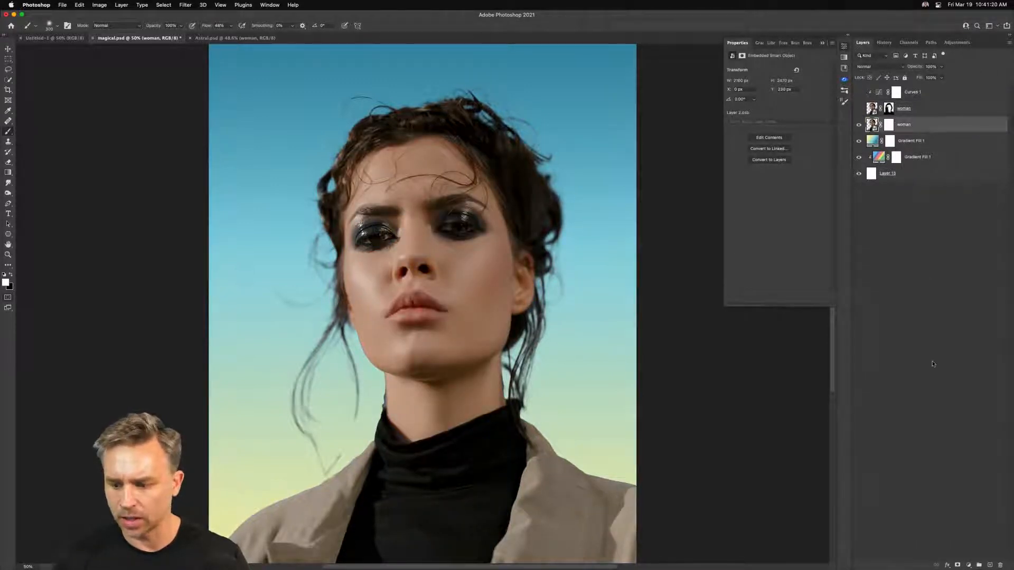
left_click(990, 565)
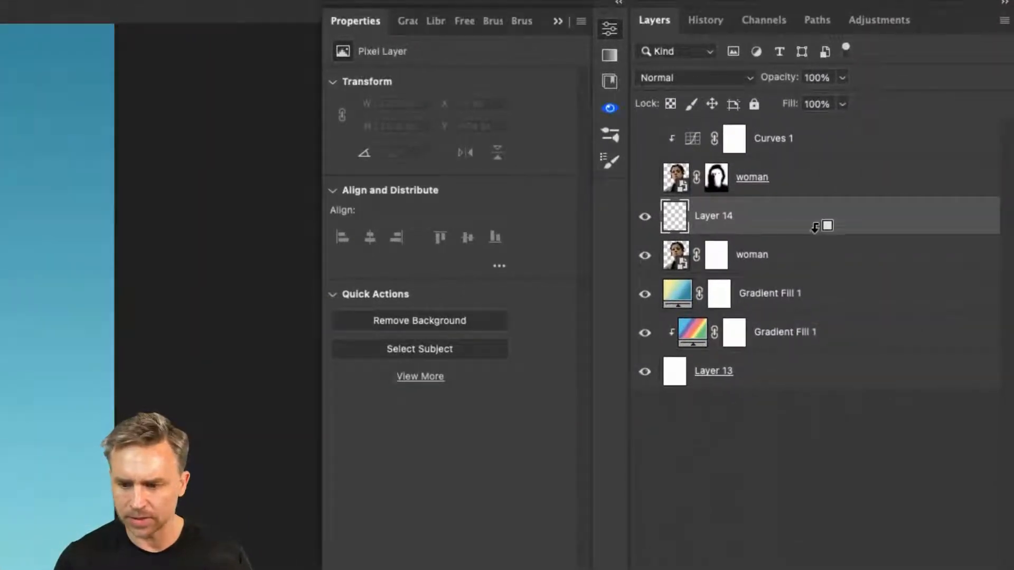
left_click(815, 226, "alt")
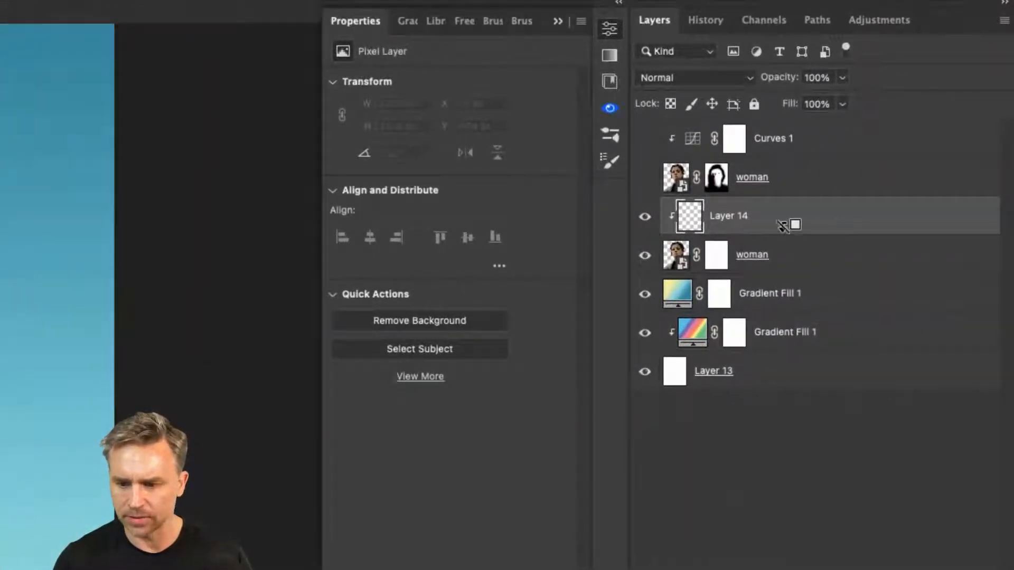
double_click(728, 216)
type("shirt")
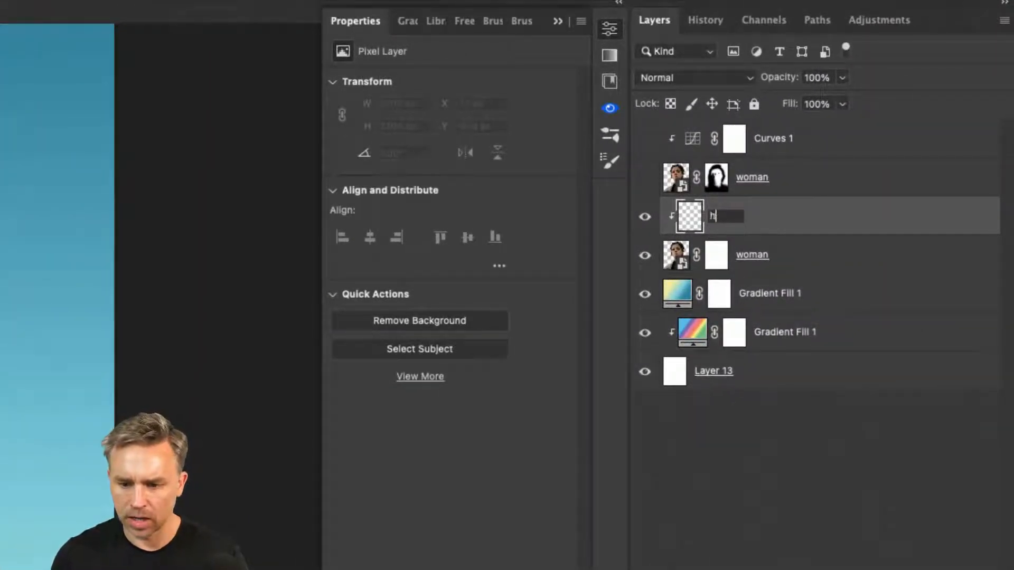
key("Return")
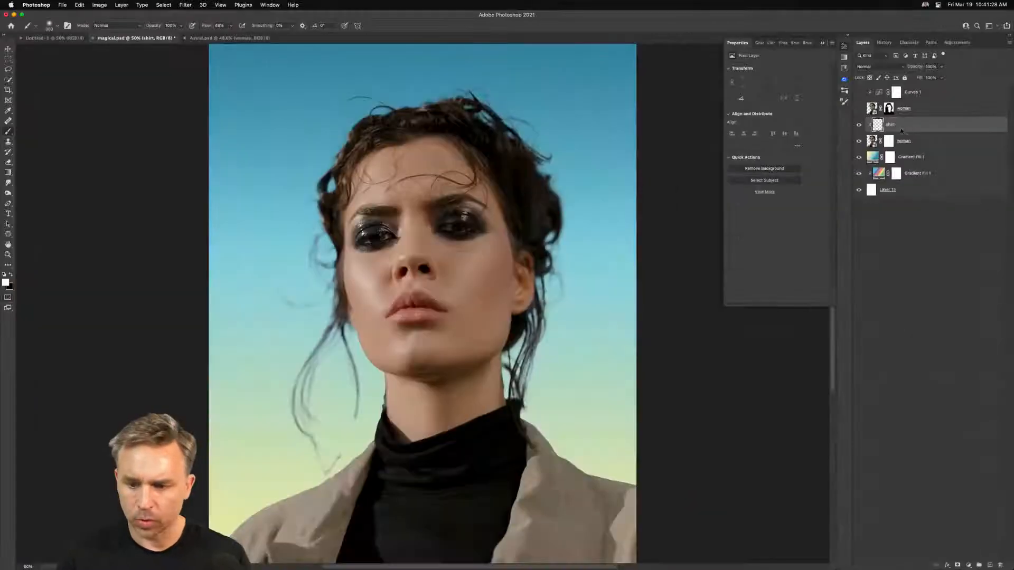
left_click(787, 260)
left_click(894, 126)
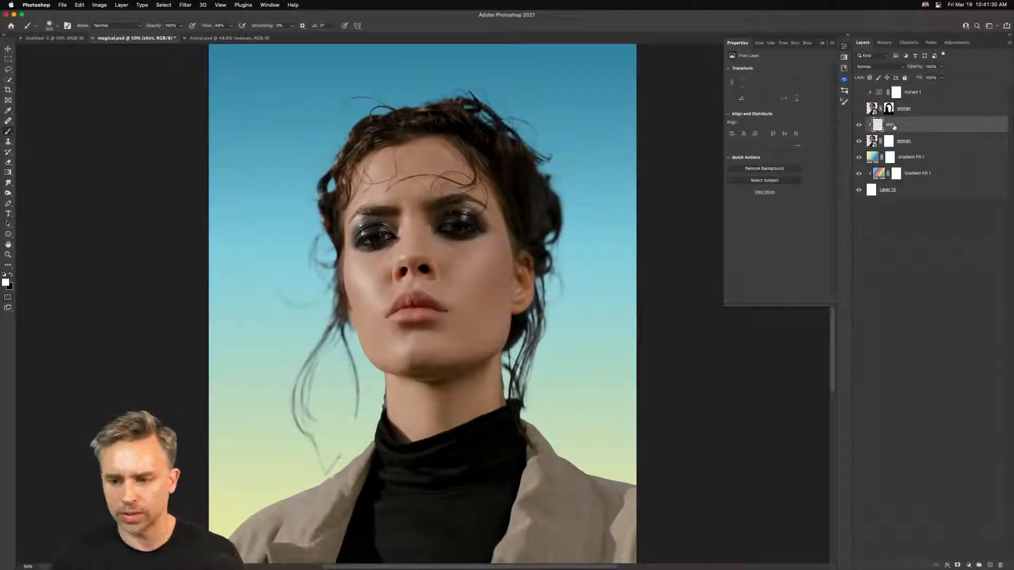
Paint the jacket and turtleneck solid black on the shirt layer with a large soft brush.
left_click(12, 275)
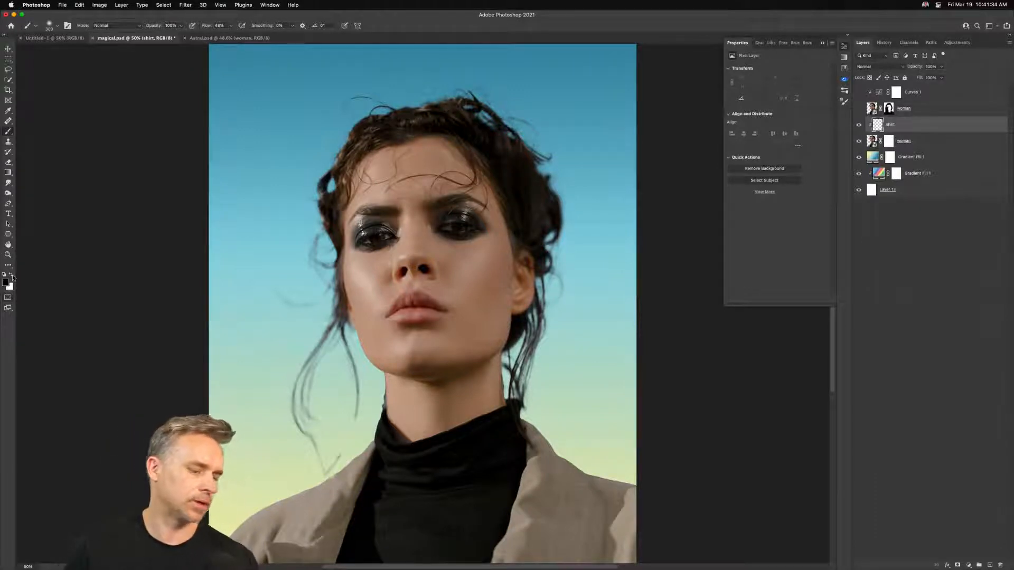
key("bracketright")
key("bracketright")
key("bracketright")
key("bracketright")
key("bracketright")
key("bracketright")
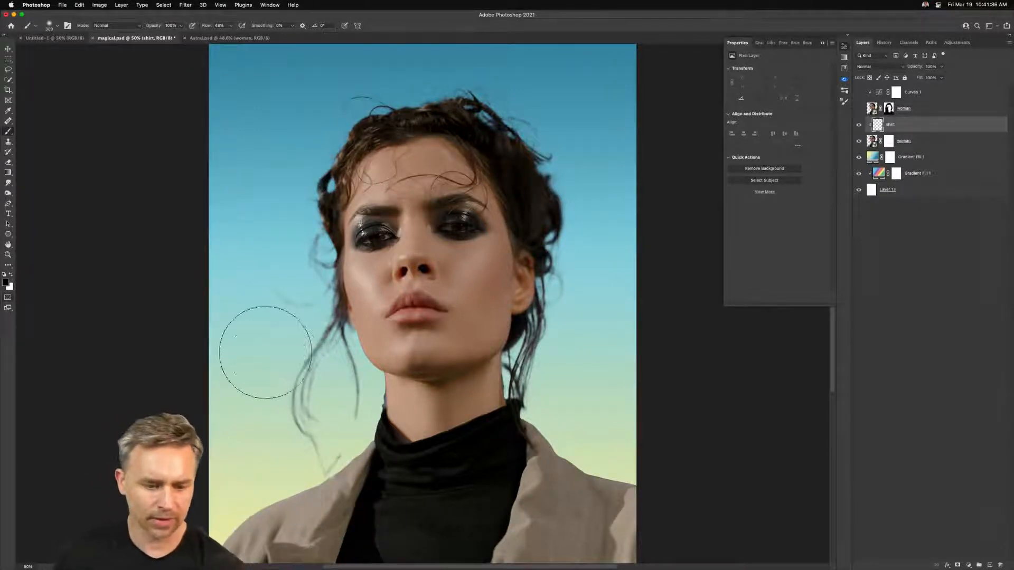
left_click_drag(281, 494, 304, 520)
mouse_move(391, 528)
left_mouse_down()
mouse_move(594, 499)
mouse_move(269, 530)
mouse_move(581, 503)
left_mouse_up()
left_click_drag(369, 507, 560, 497)
key("bracketleft")
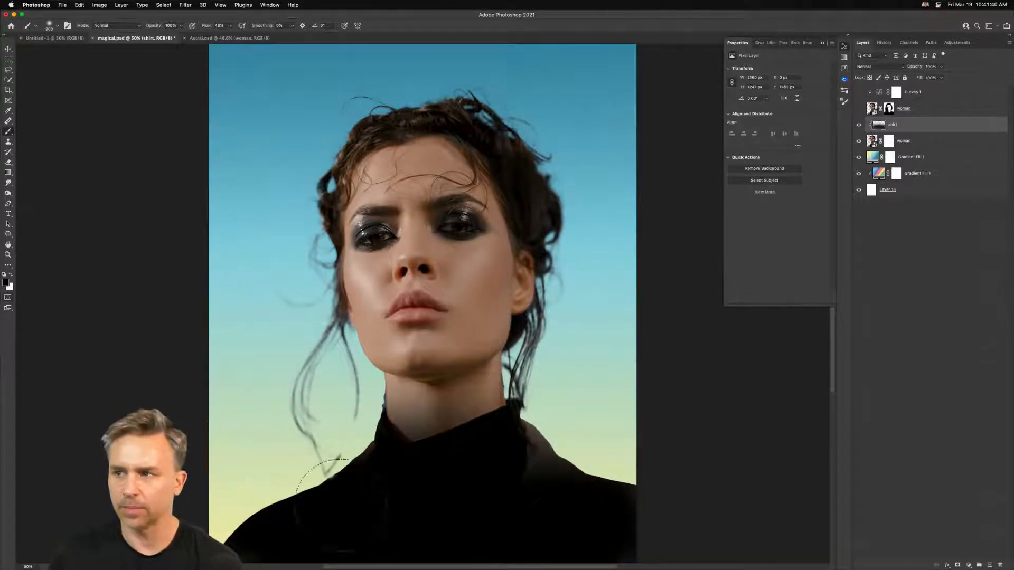
mouse_move(602, 528)
left_mouse_down()
mouse_move(551, 501)
mouse_move(542, 462)
mouse_move(457, 512)
mouse_move(525, 470)
left_mouse_up()
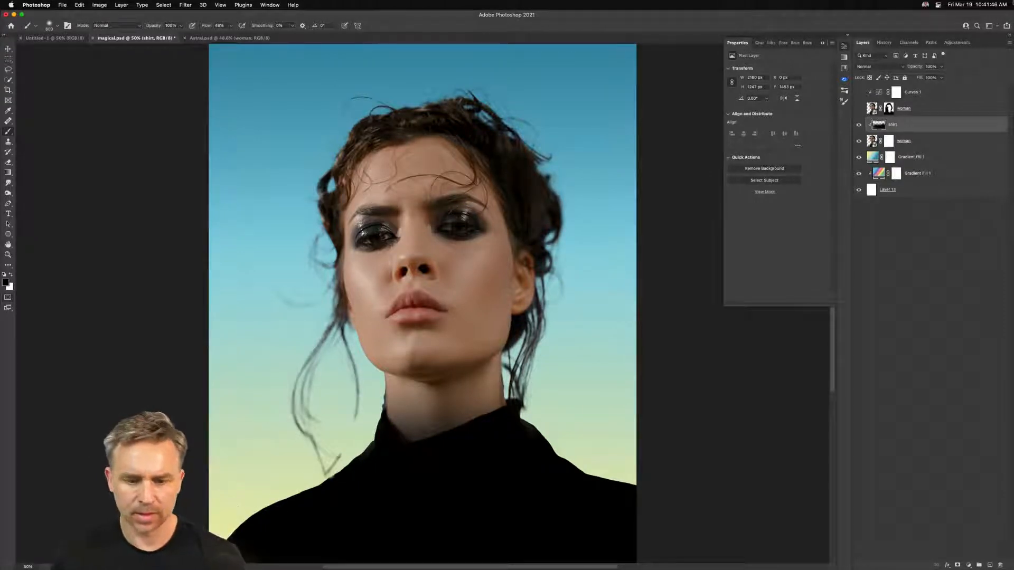
Show the upper woman layer and the Curves 1 adjustment again.
left_click(858, 108)
left_click(859, 93)
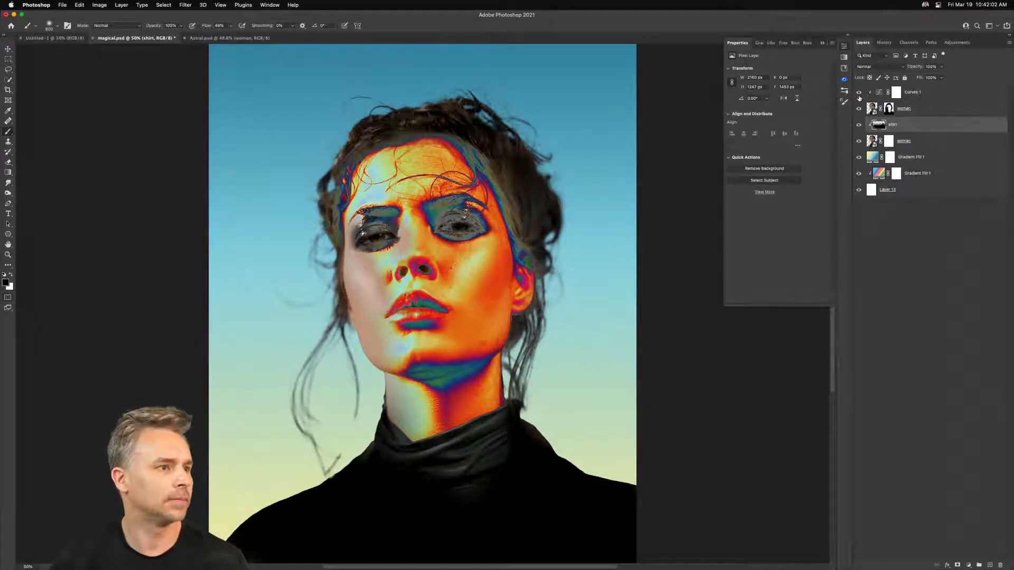
Group the two woman layers, the shirt layer and the Curves 1 adjustment, and name the group woman.
left_click(928, 172)
left_click(920, 158)
left_click(924, 141)
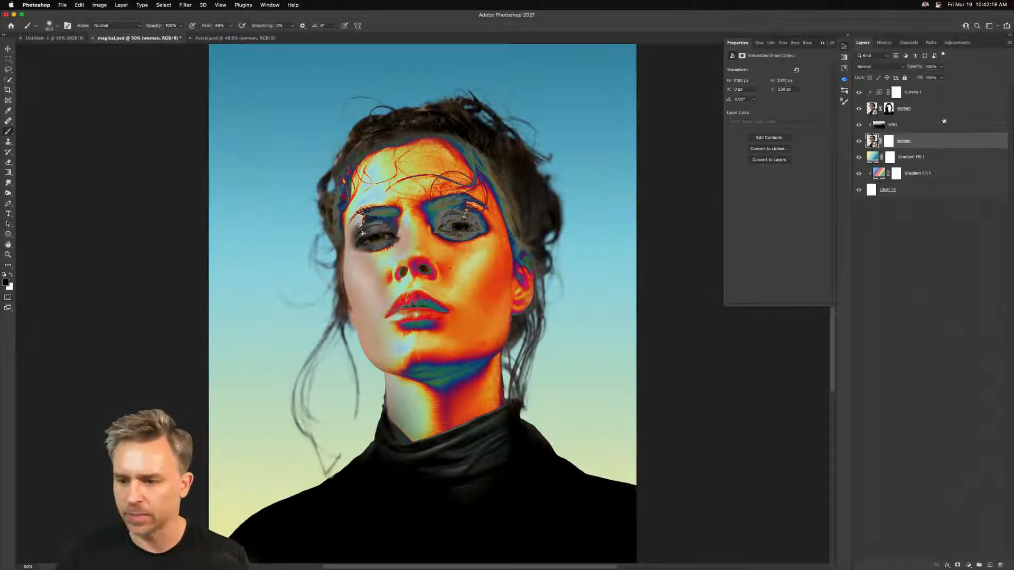
left_click(934, 96, "shift")
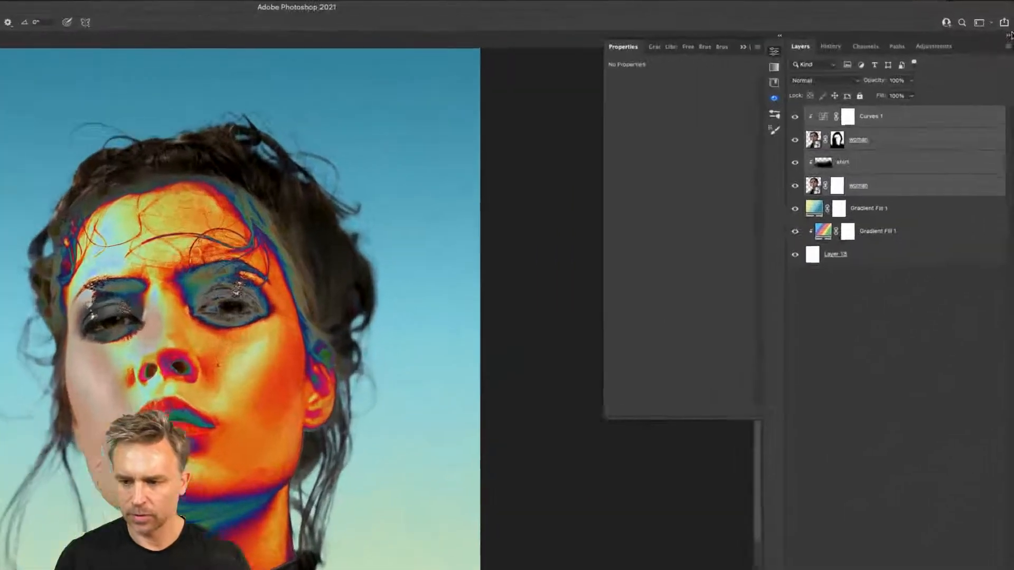
key("ctrl+g")
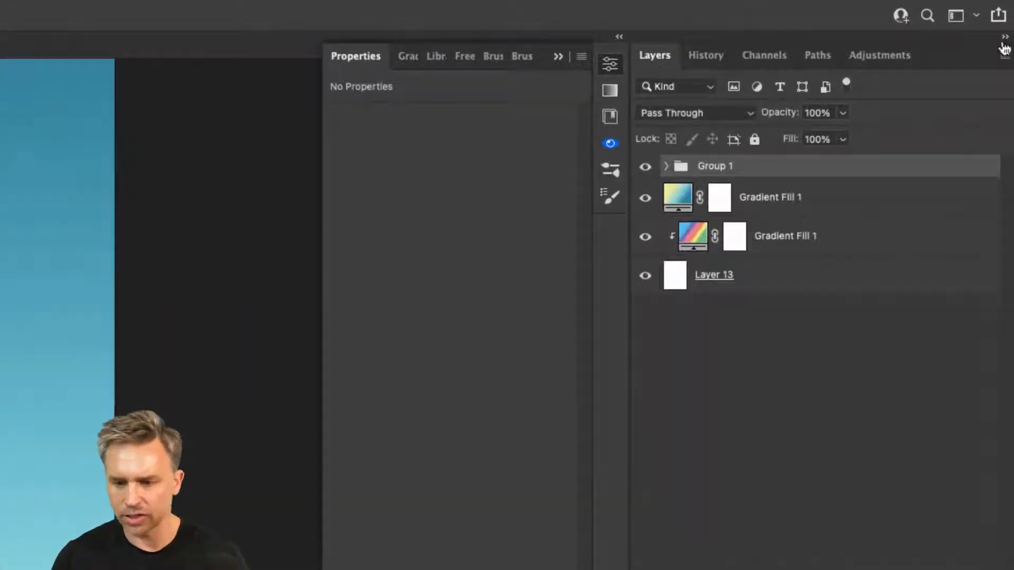
double_click(715, 166)
type("woman")
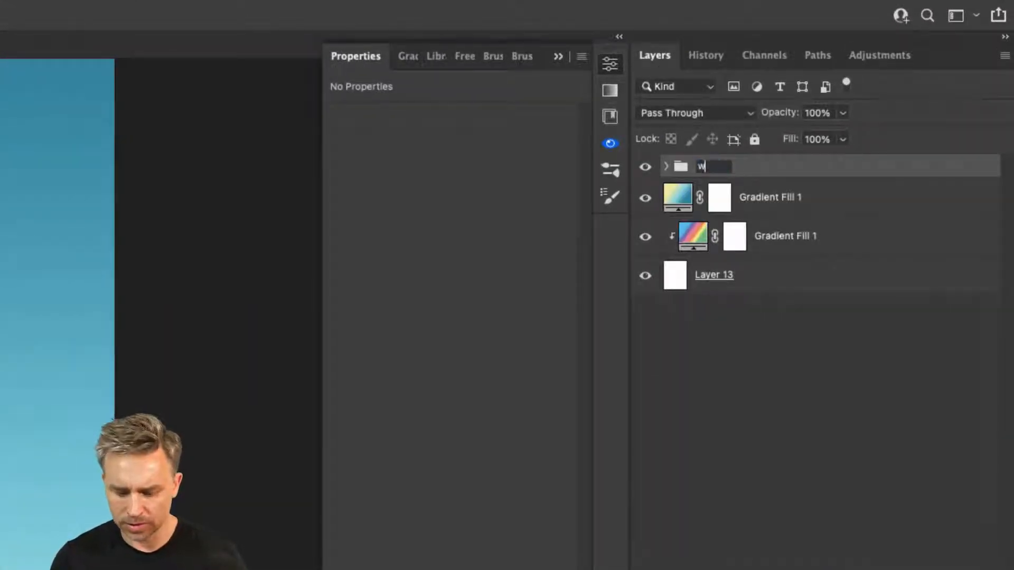
key("Return")
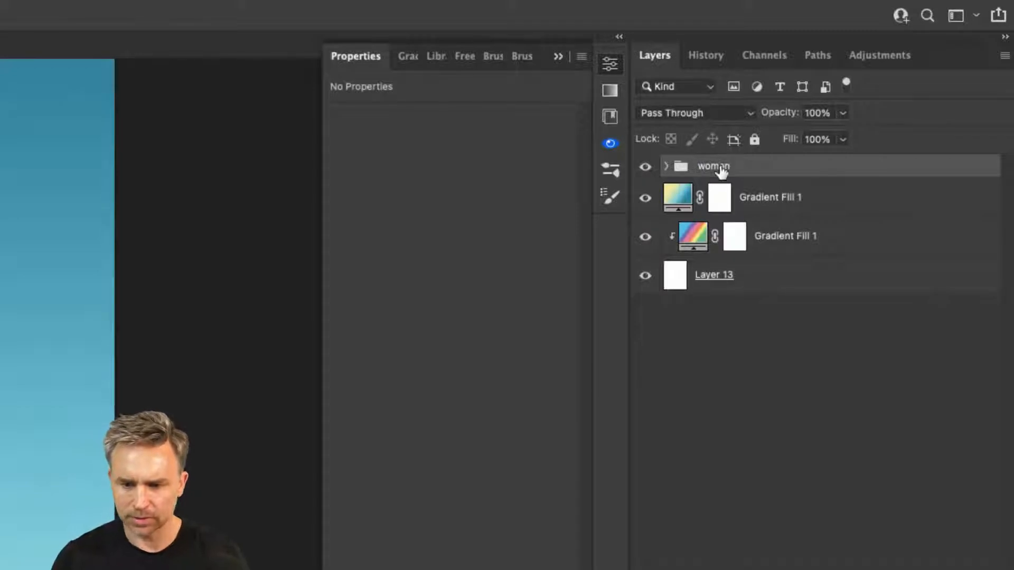
Scale the whole woman group down proportionally around its centre, leaving a margin on every side of the canvas.
left_click(556, 58)
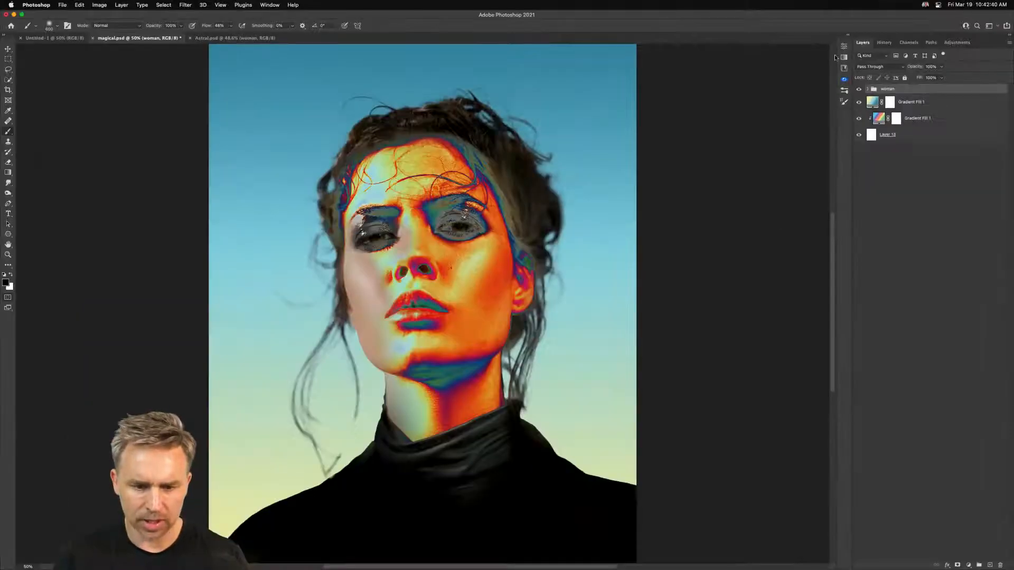
key("ctrl+t")
left_click_drag(207, 81, 230, 157)
key("Return")
Draw a large circular Elliptical Marquee selection centred on the woman's face and turn it into a layer mask on the woman group.
left_click(6, 60)
right_click(7, 60)
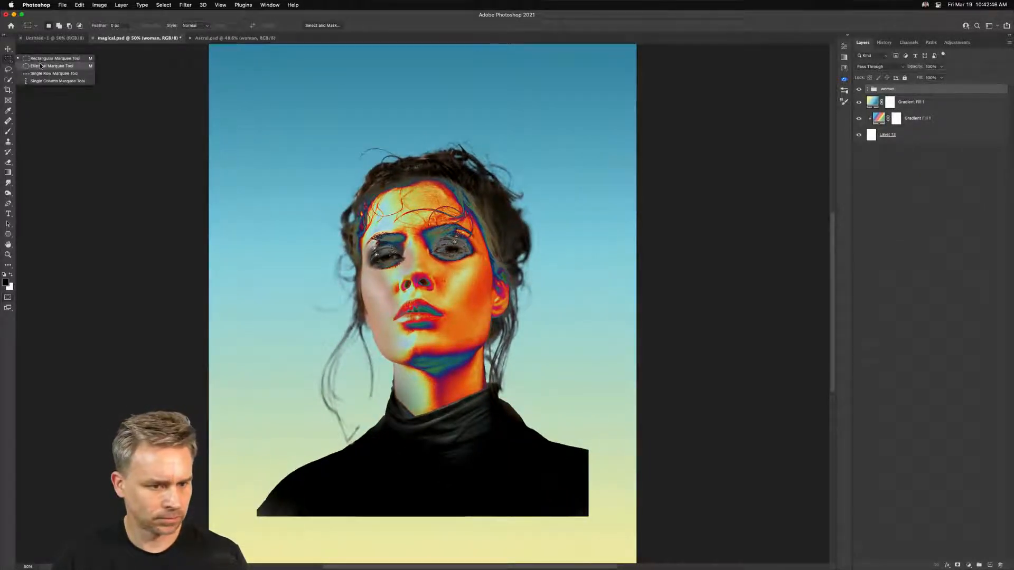
left_click(40, 66)
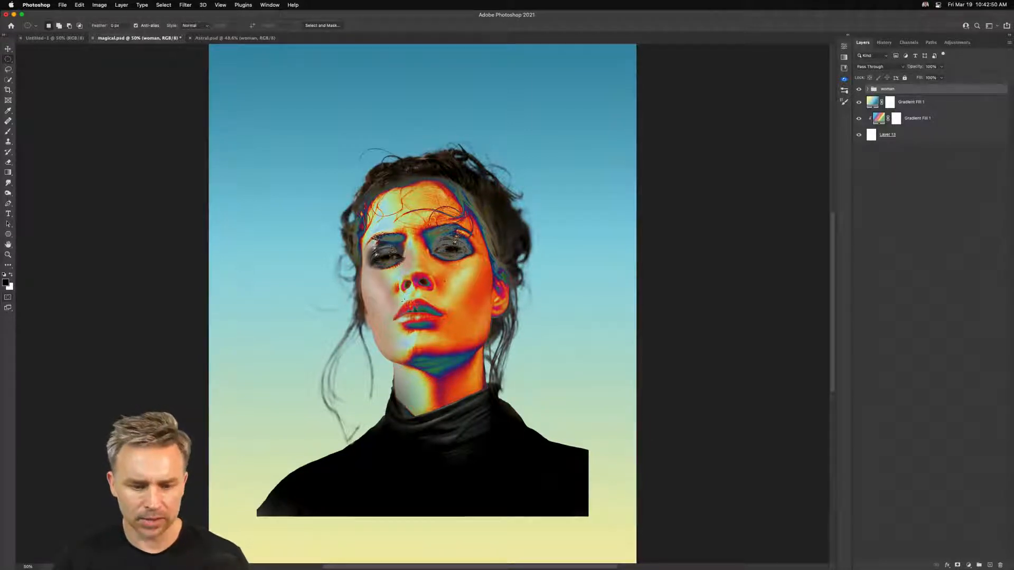
left_click(931, 93, "super")
left_click(930, 91)
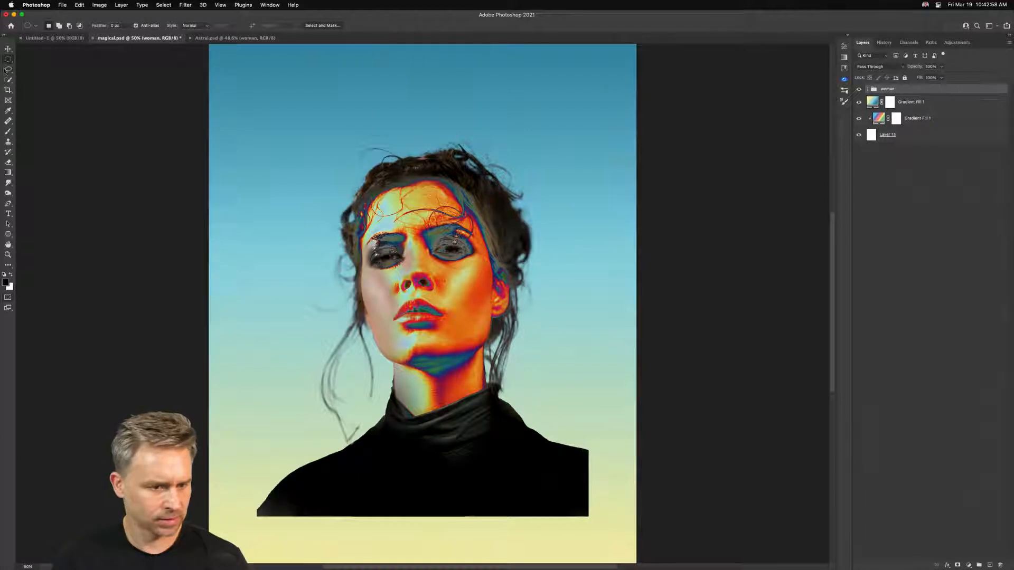
left_click_drag(418, 290, 594, 523)
key("super+d")
left_click_drag(417, 292, 608, 496)
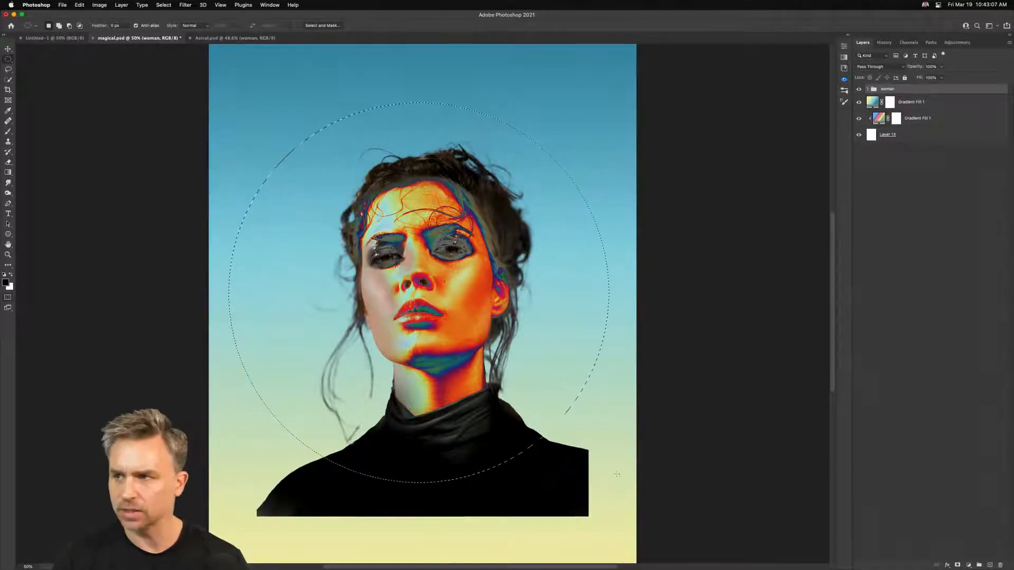
left_click(959, 566)
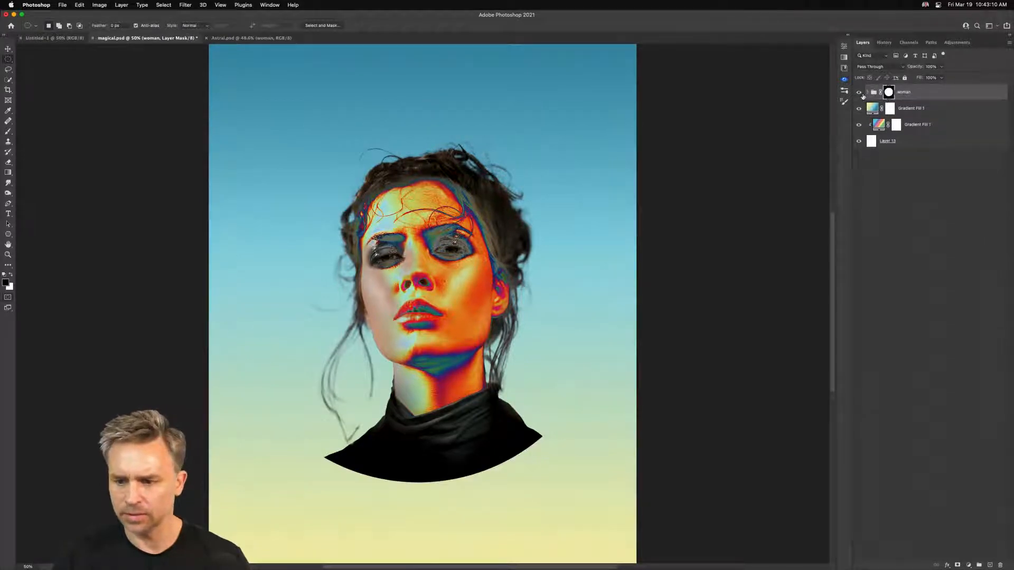
Put the blue-to-yellow gradient inside the woman group beneath the lower woman layer, with the rainbow gradient below the group.
left_click(866, 92)
left_click_drag(916, 179, 945, 163)
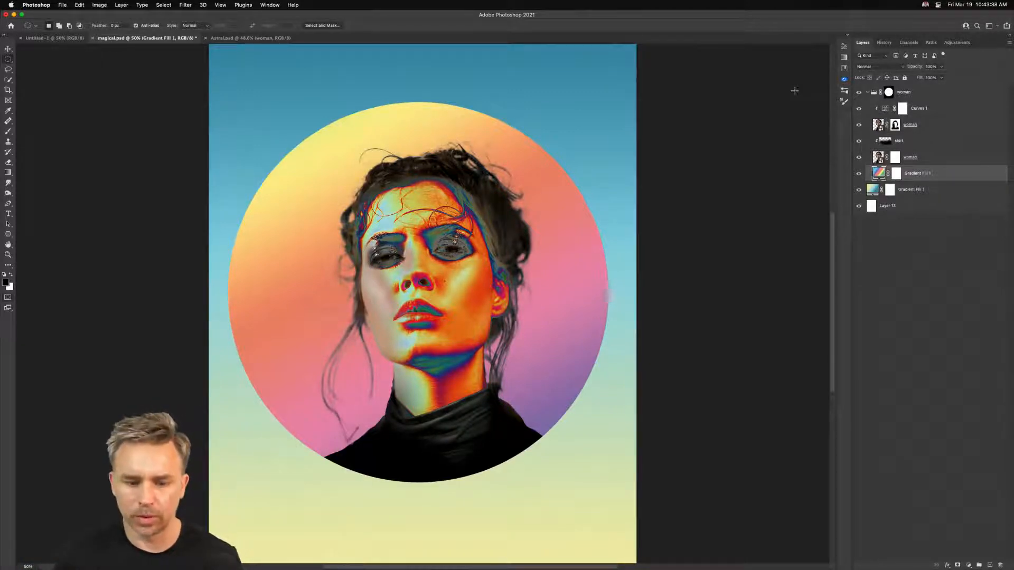
mouse_move(927, 176)
left_mouse_down()
mouse_move(918, 197)
mouse_move(894, 176)
mouse_move(928, 164)
left_mouse_up()
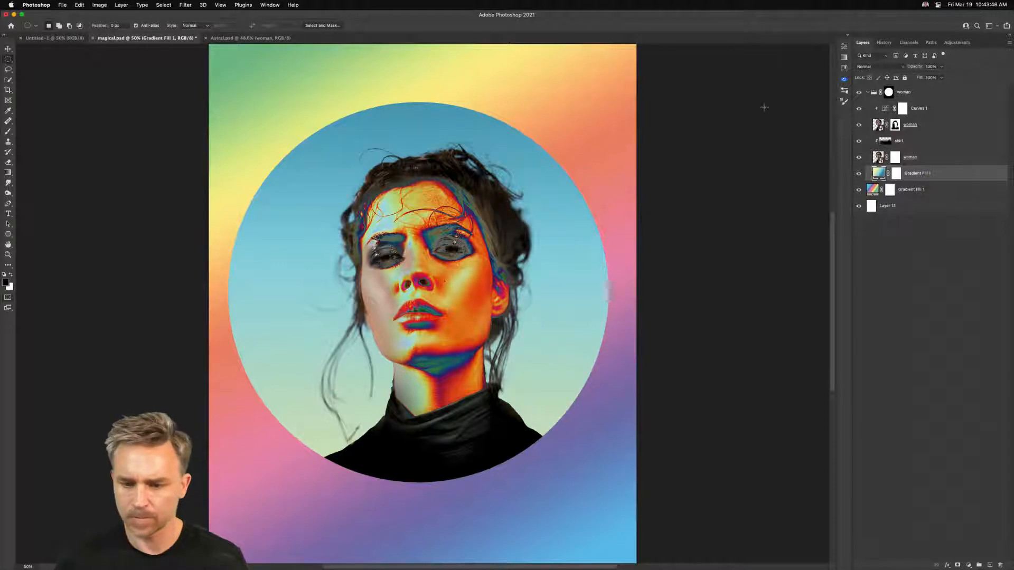
Raise the first peak of the RGB curve slightly in the Curves 1 adjustment.
left_click(921, 109)
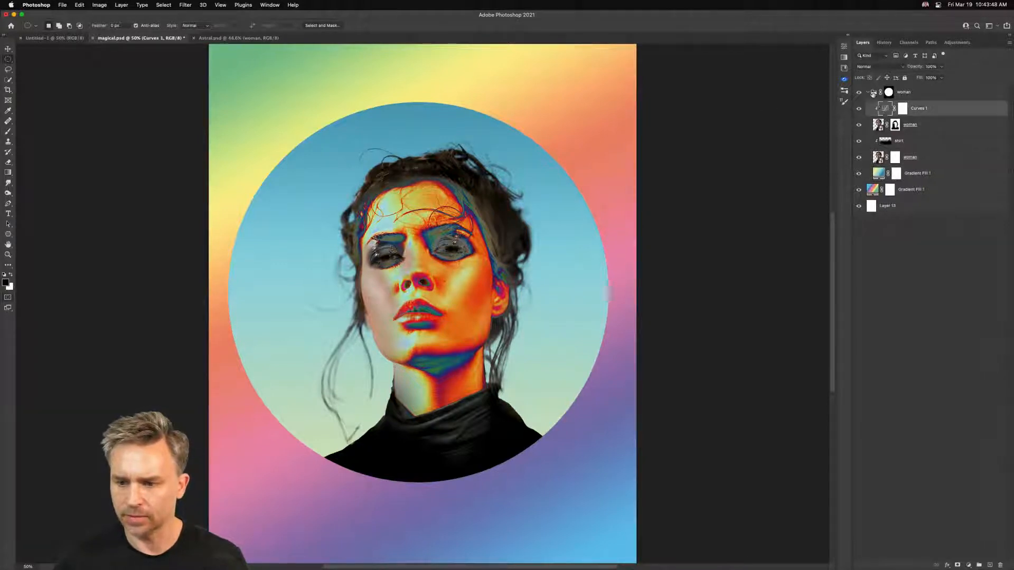
left_click(848, 35)
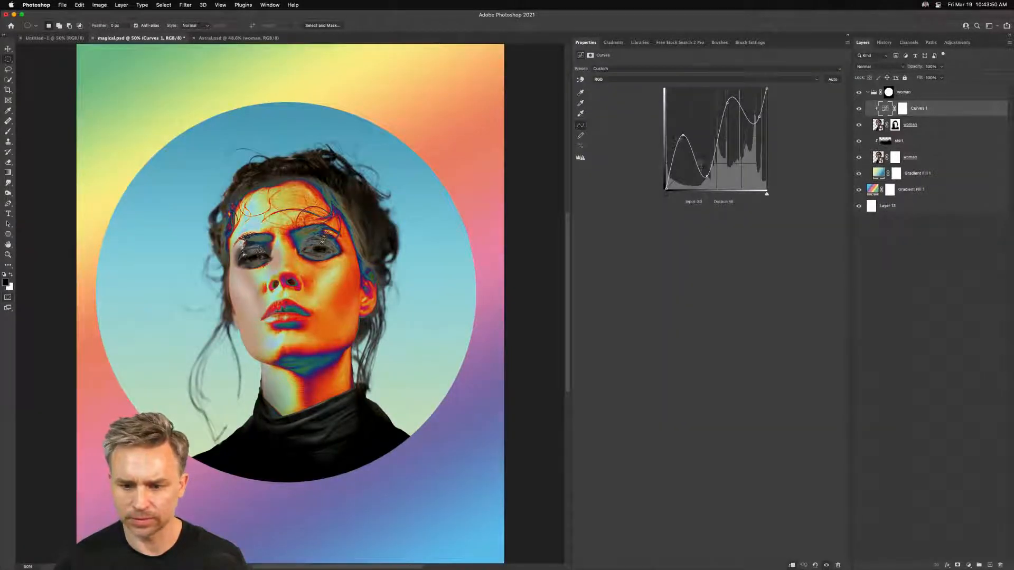
mouse_move(683, 136)
left_mouse_down()
mouse_move(684, 115)
mouse_move(688, 138)
mouse_move(688, 127)
left_mouse_up()
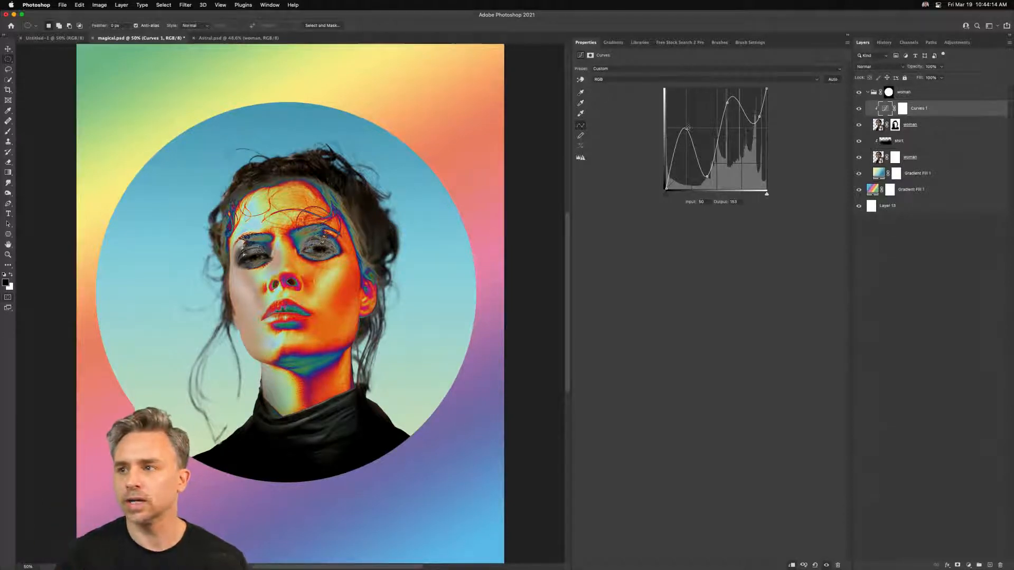
Collapse the woman group and save the document.
left_click(867, 92)
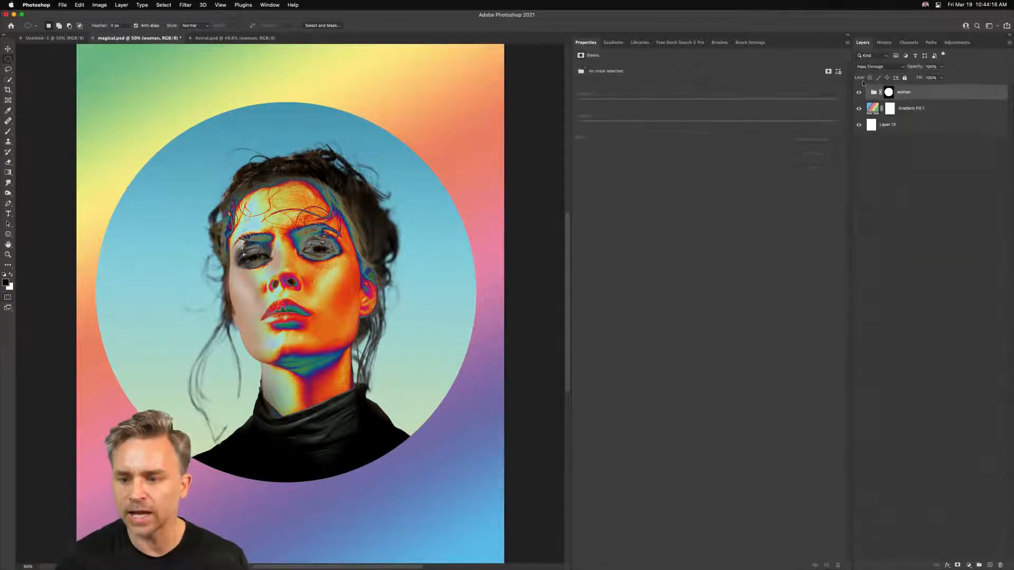
key("super+s")
left_click(848, 35)
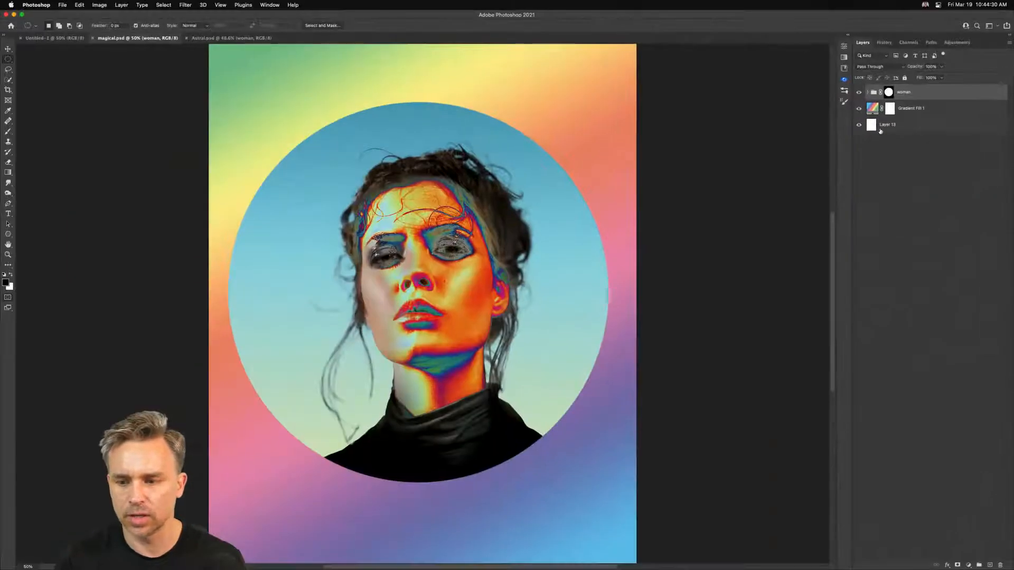
Select the rainbow Gradient Fill 1 layer, create a video timeline and place a compact Timeline panel beside the artwork.
left_click(909, 108)
left_click(266, 5)
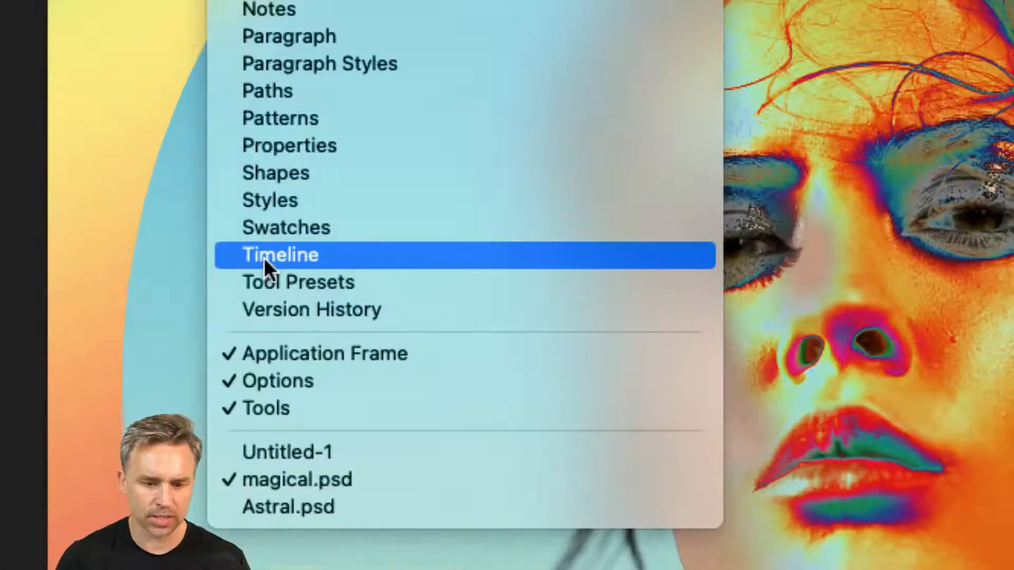
left_click(266, 259)
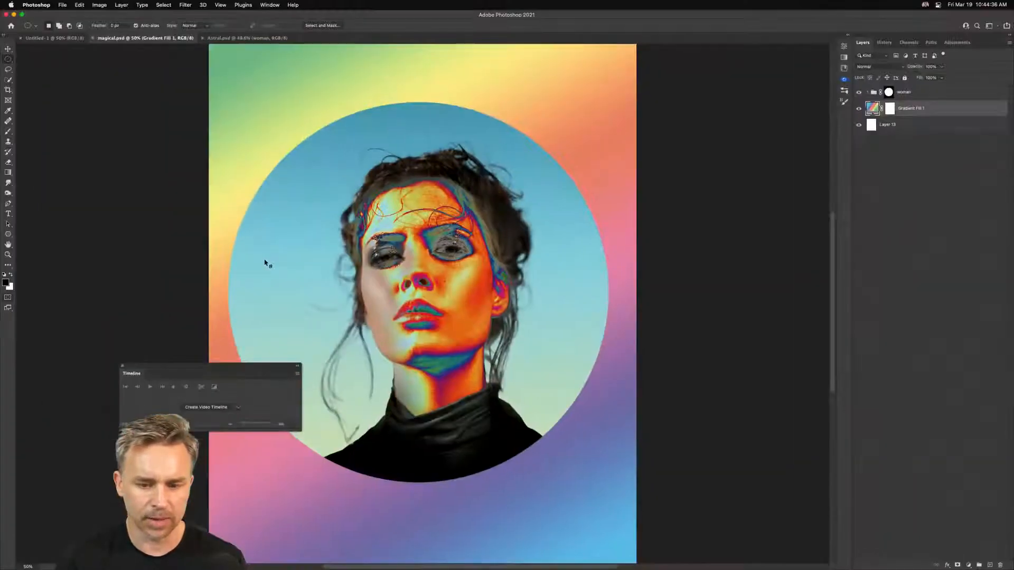
left_click_drag(202, 375, 162, 103)
left_click_drag(257, 157, 696, 212)
left_click_drag(473, 107, 566, 423)
left_click(470, 479)
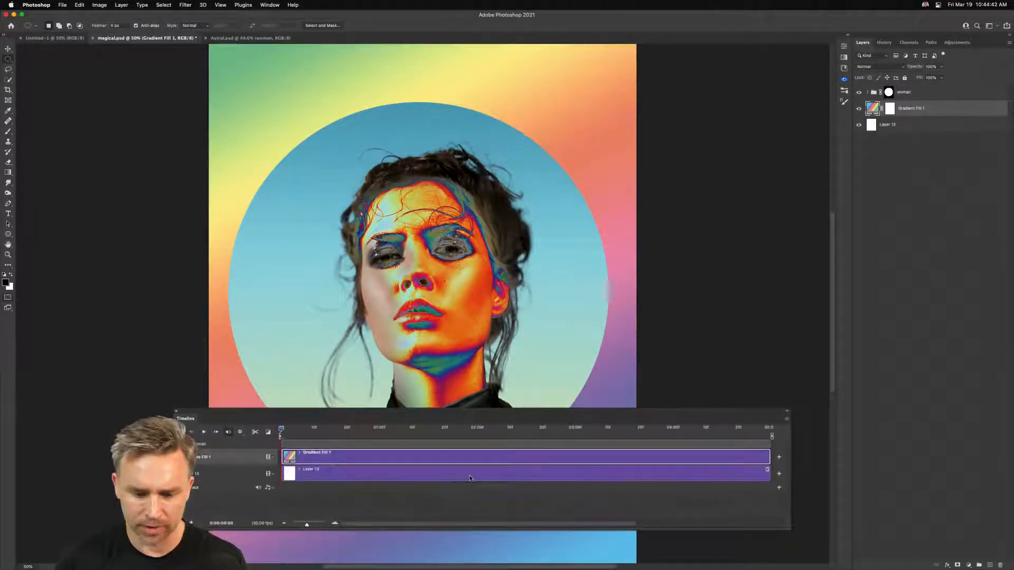
left_click_drag(221, 425, 255, 70)
left_click_drag(209, 172, 645, 170)
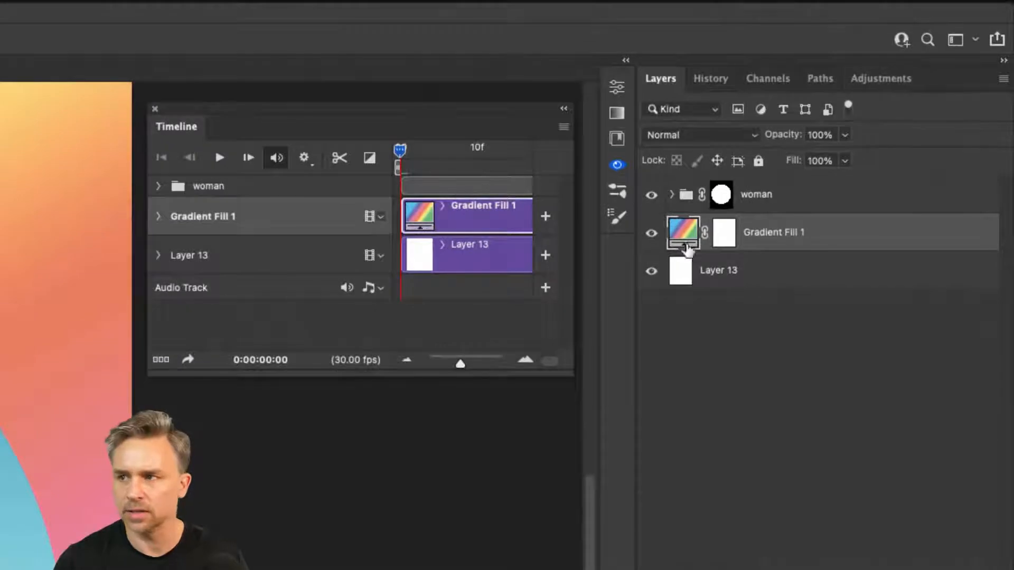
left_click(784, 207)
left_click(779, 236)
left_click(776, 206)
left_click(772, 239)
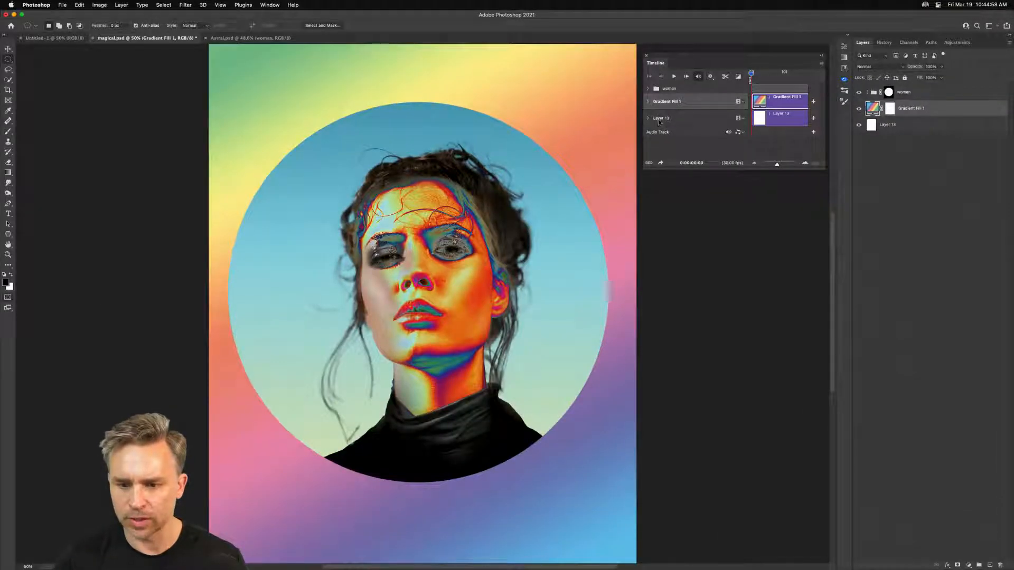
Expand the Gradient Fill 1 track's animation properties and enlarge the Timeline panel to show more frames.
left_click(649, 101)
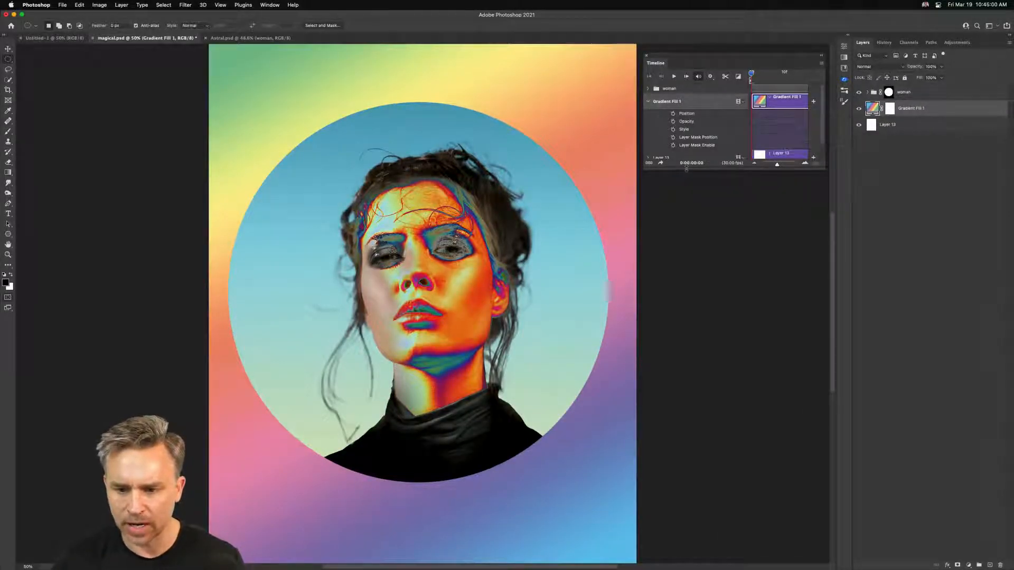
left_click_drag(686, 168, 697, 294)
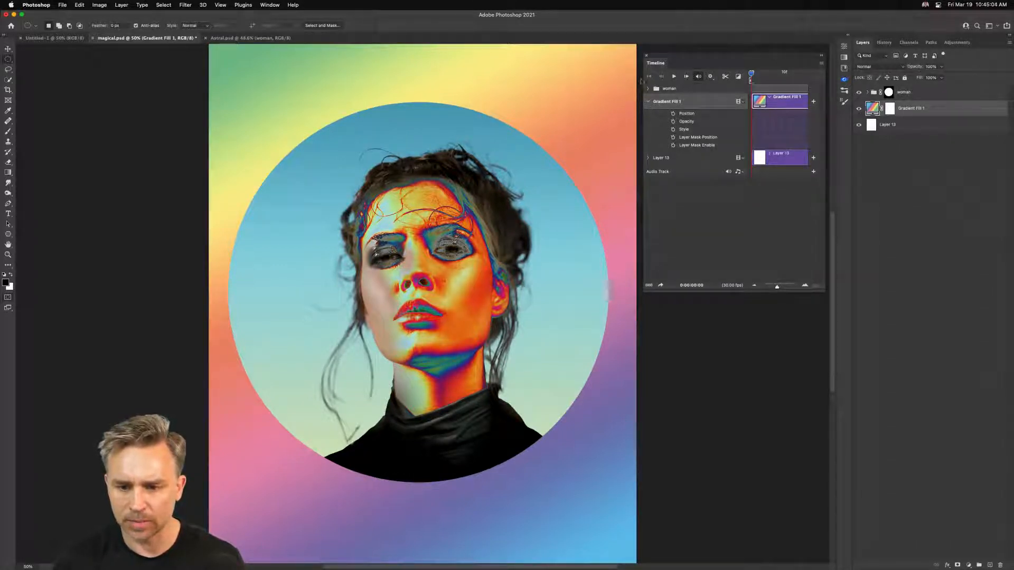
left_click_drag(691, 62, 522, 77)
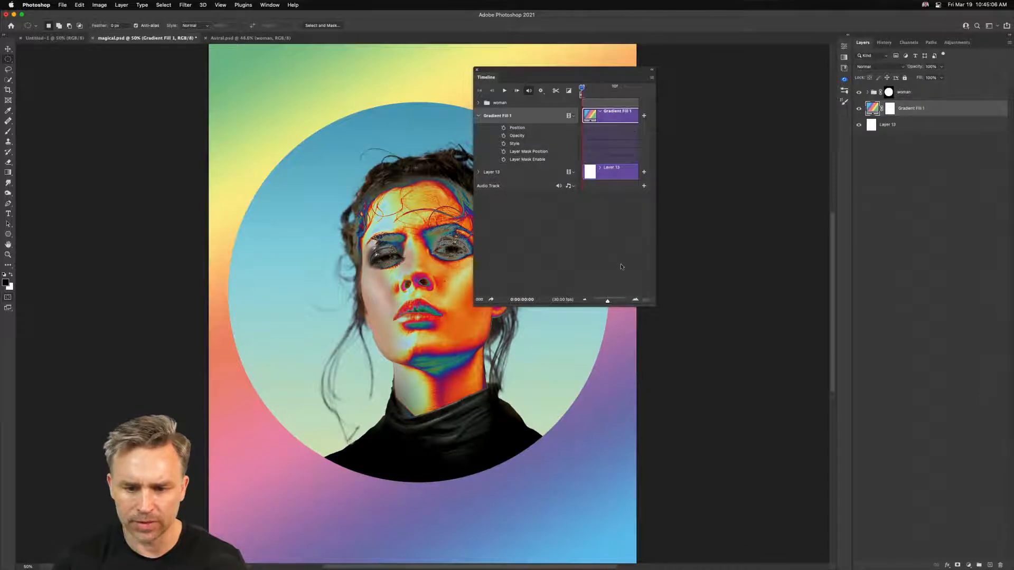
left_click_drag(653, 305, 828, 259)
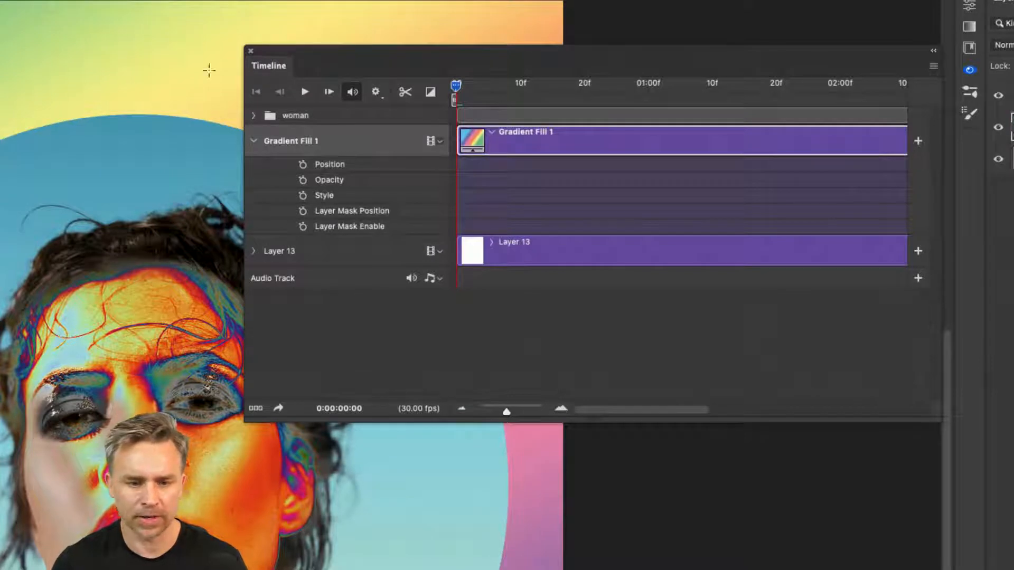
Play the video timeline briefly as a preview, and stop it.
left_click(304, 92)
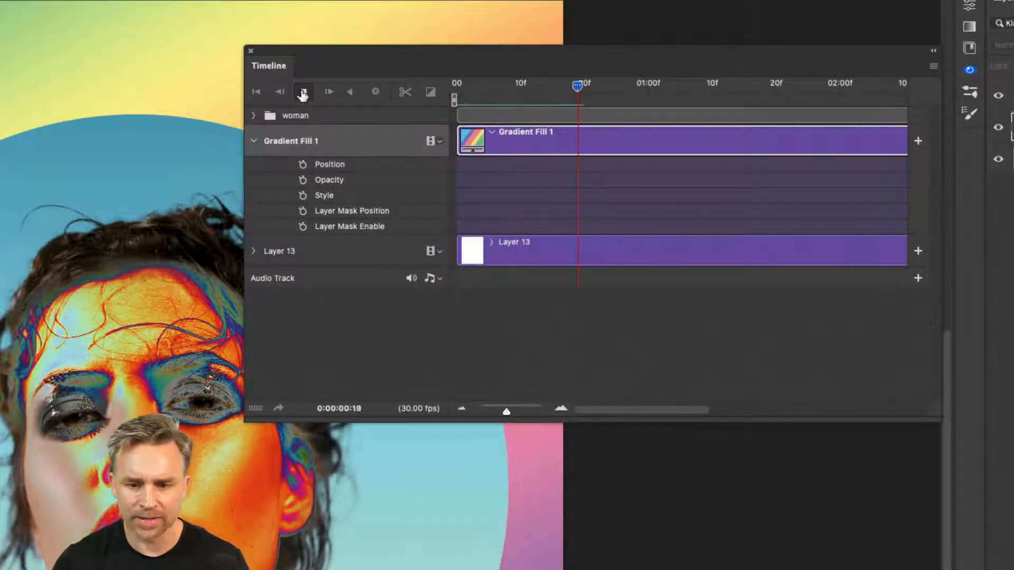
left_click(304, 93)
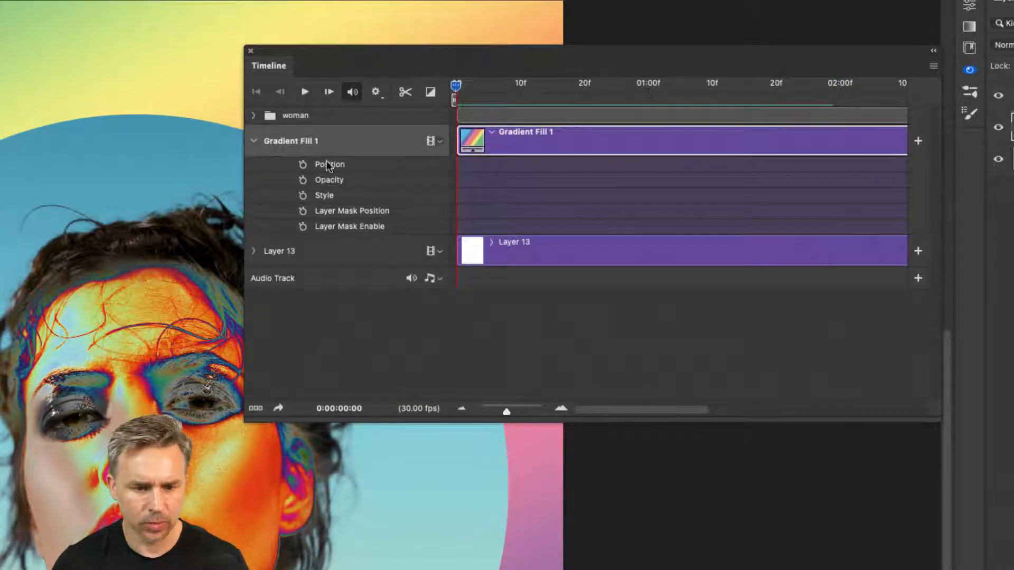
Try to animate the Position of the Gradient Fill 1 layer with keyframes at the start and at about 01:20.
left_click(304, 165)
left_click_drag(458, 165, 769, 167)
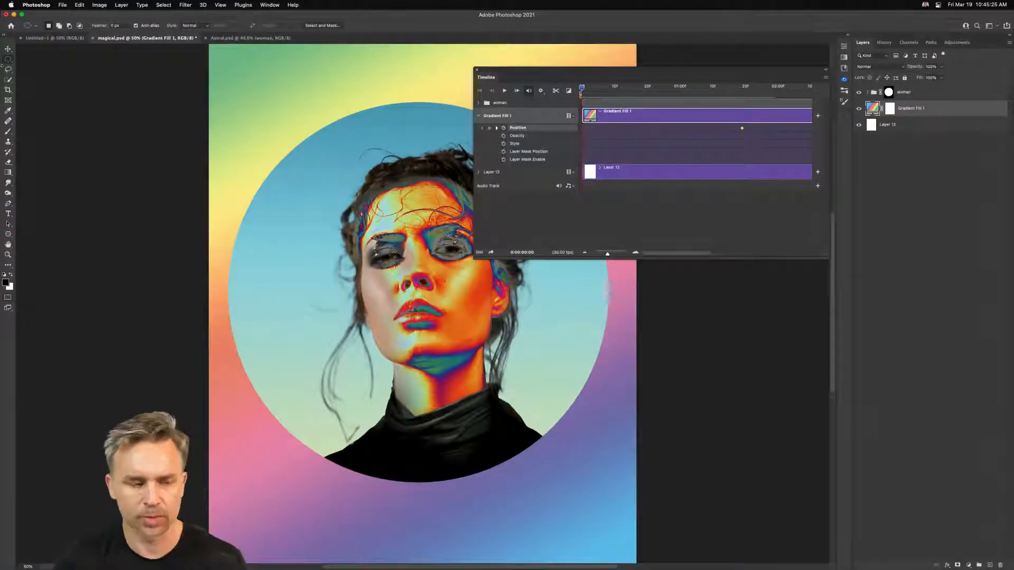
left_click(8, 49)
left_click_drag(255, 123, 244, 232)
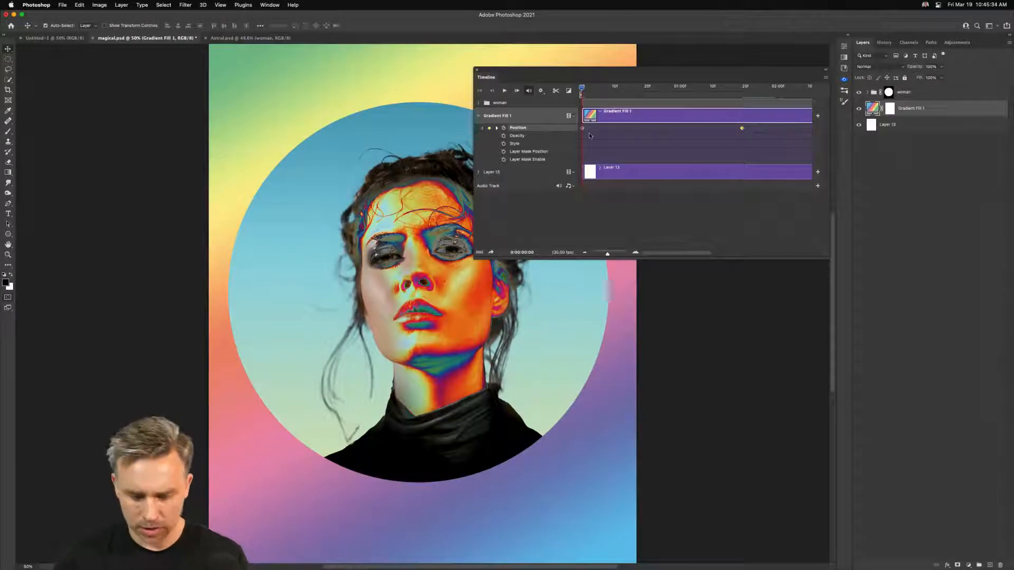
key("super+z")
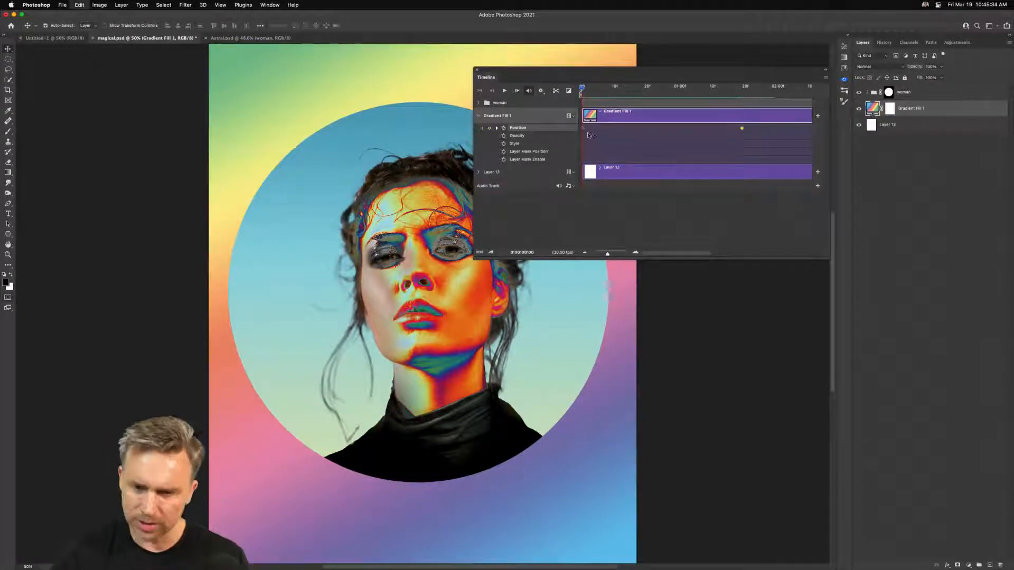
key("super+z")
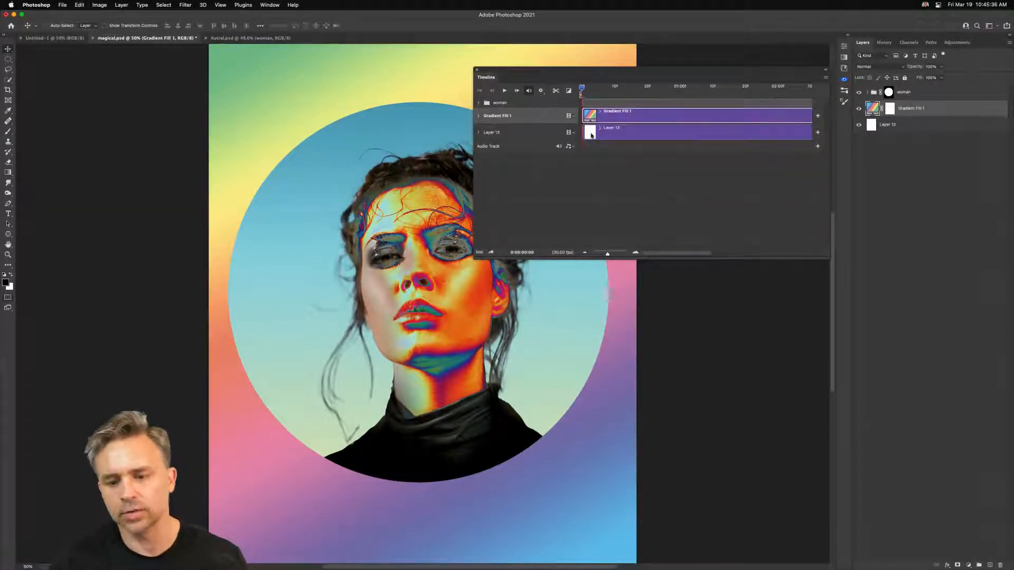
Rasterize the rainbow Gradient Fill 1 layer.
right_click(955, 112)
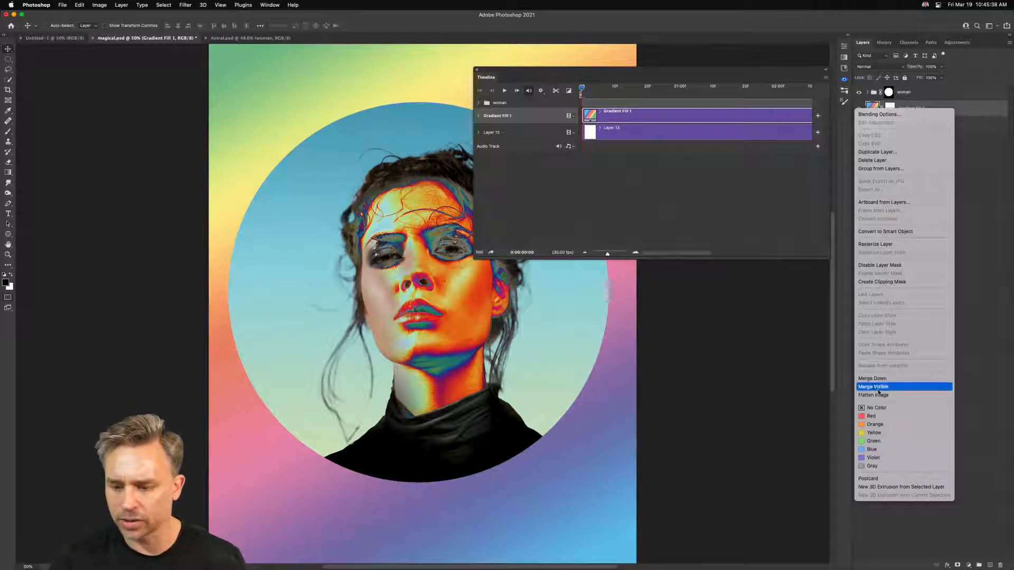
left_click(876, 244)
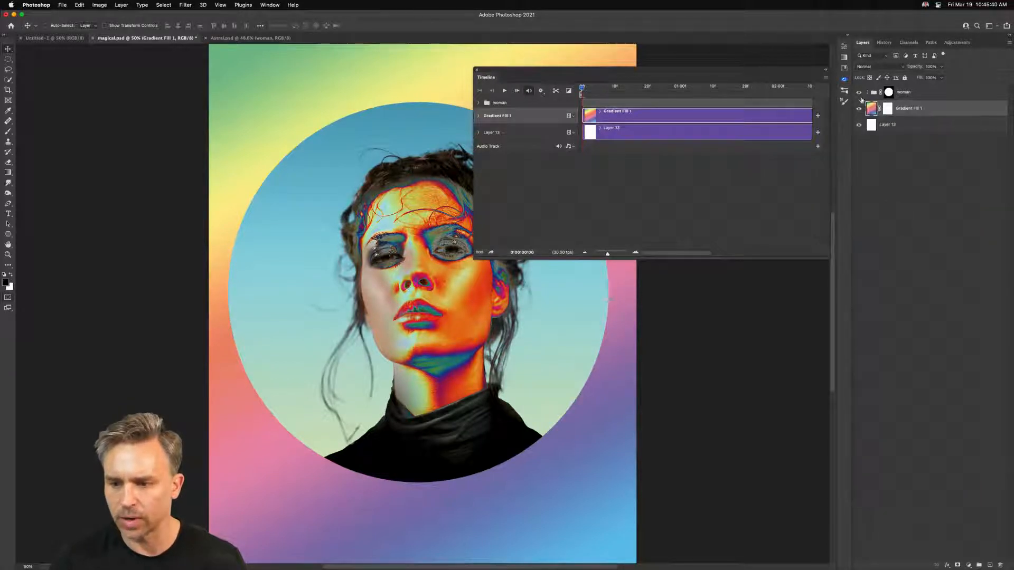
Delete the layer mask of the Gradient Fill 1 layer, try shifting the gradient on the canvas, and undo the shift.
right_click(888, 110)
left_click(916, 136)
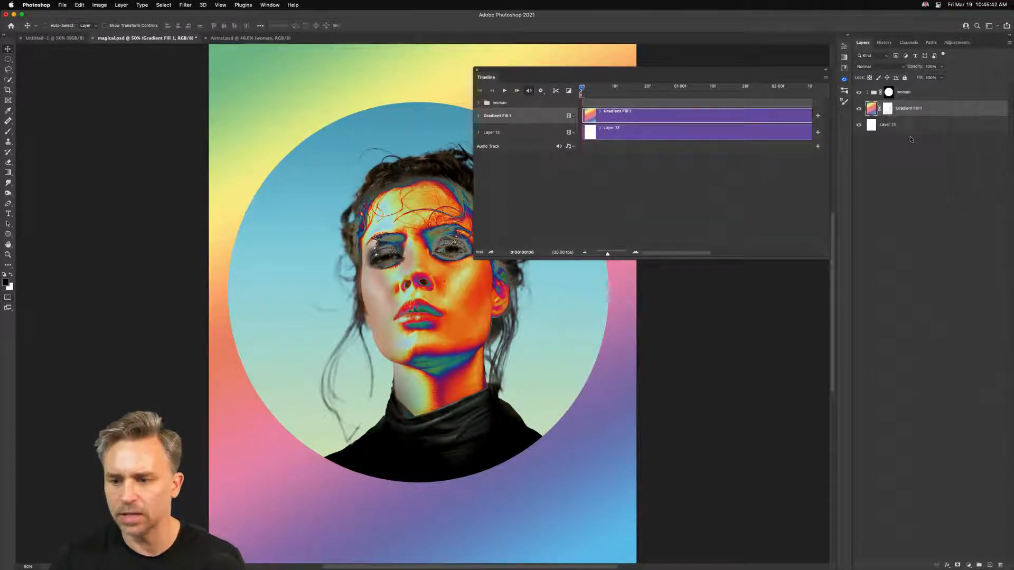
left_click_drag(285, 101, 290, 147)
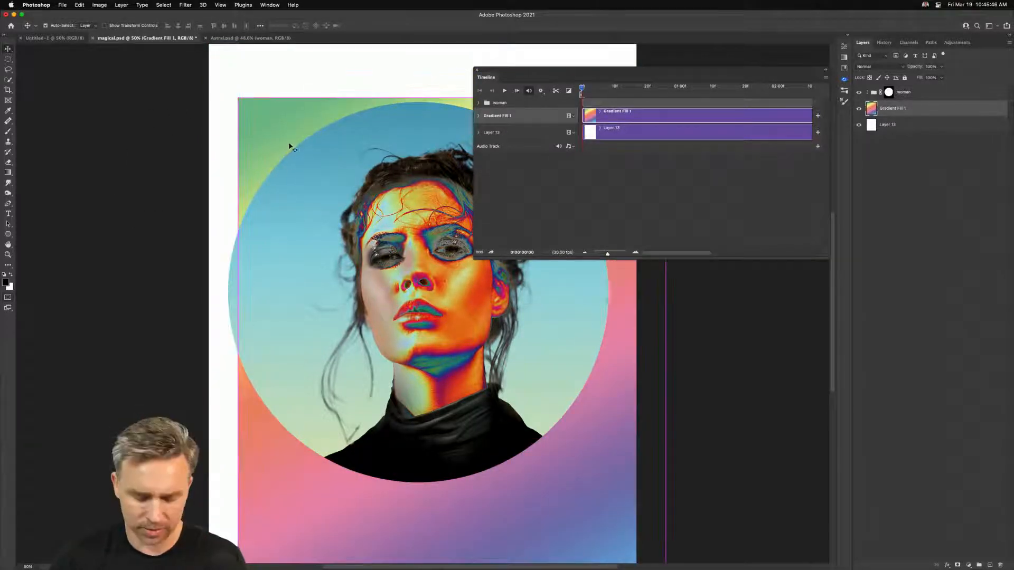
key("super+z")
Scale the Gradient Fill 1 layer up proportionally to 235.28% around its centre so it extends well beyond the canvas.
key("super+minus")
key("super+minus")
key("super+t")
left_click_drag(351, 216, 217, 123)
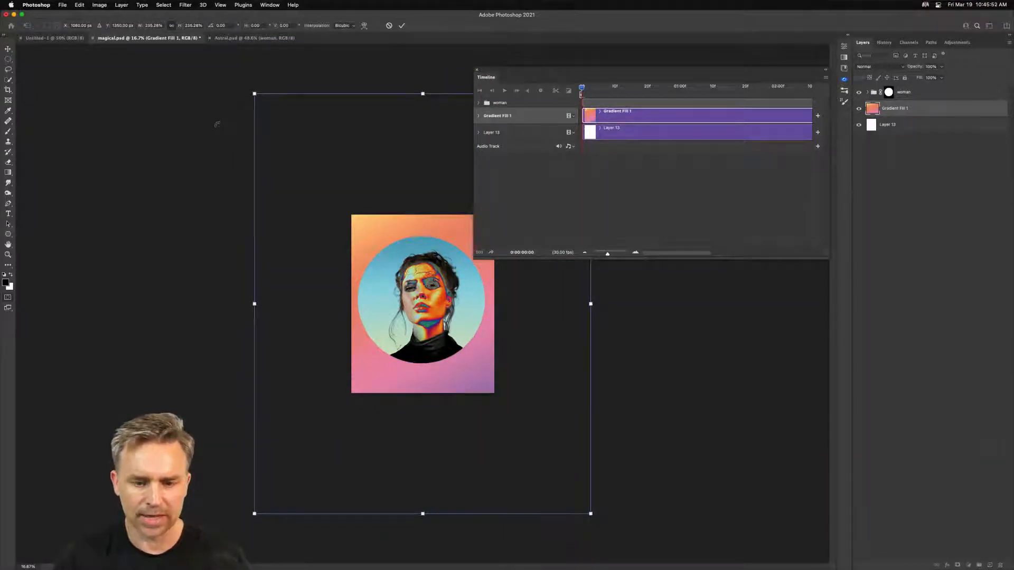
key("Return")
Expand the Gradient Fill 1 track's animation properties, move the Timeline panel aside and fit the artwork in view.
left_click(479, 116)
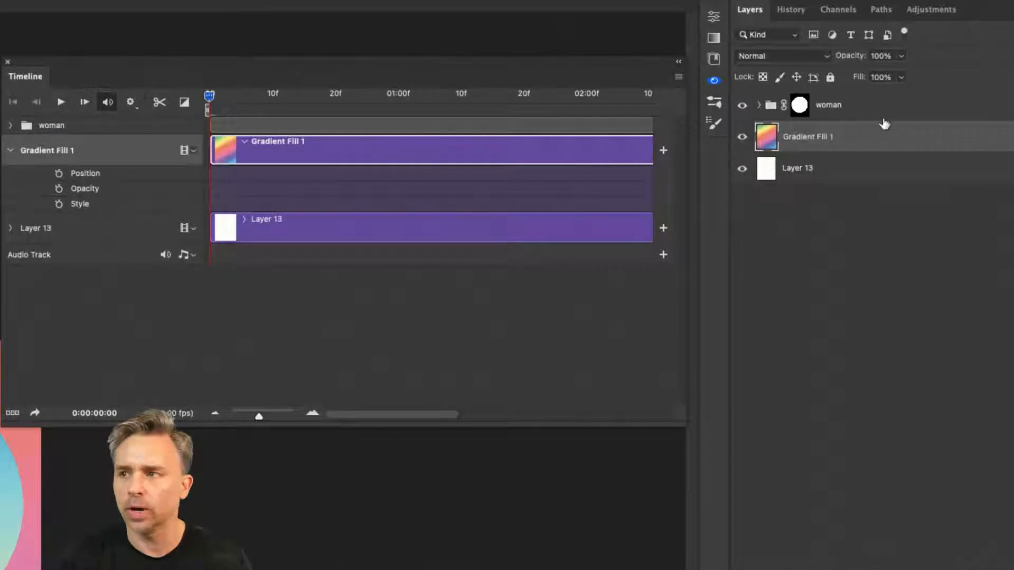
left_click_drag(335, 74, 384, 54)
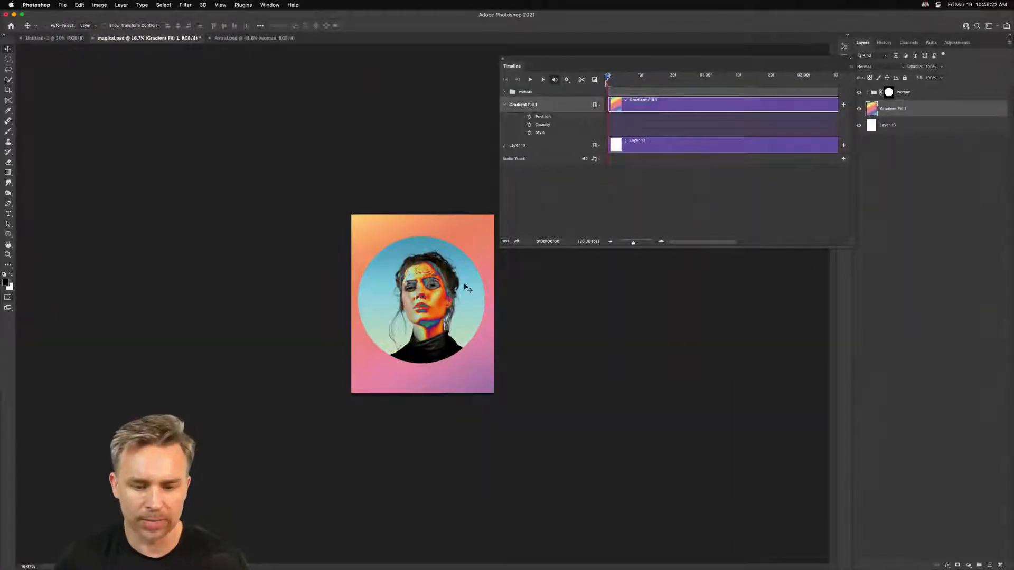
key("super+0")
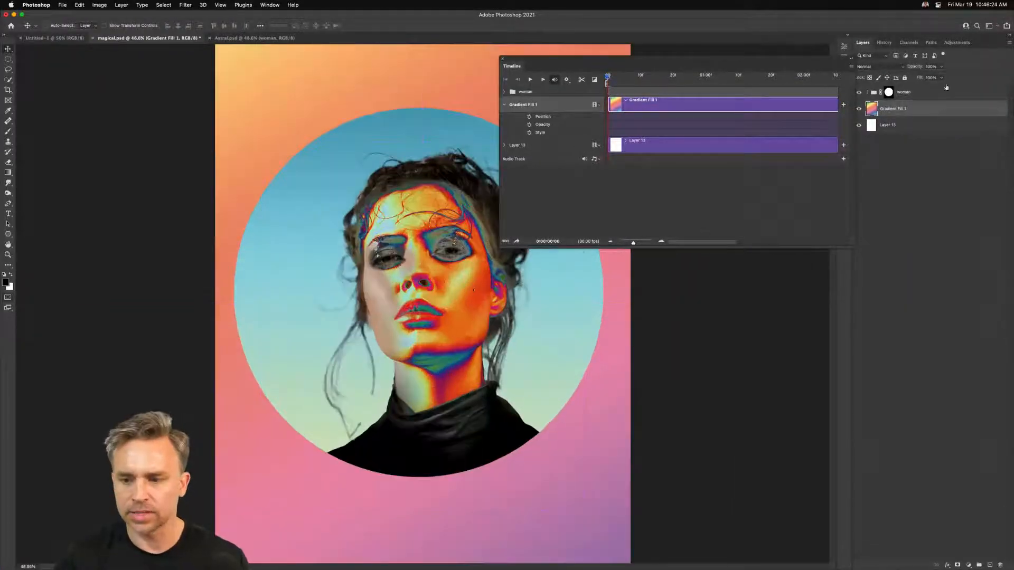
Keyframe Gradient Fill 1's Position at the start and at 01:24, shifting the gradient up and left at the start to its pink-to-blue area.
left_click(529, 117)
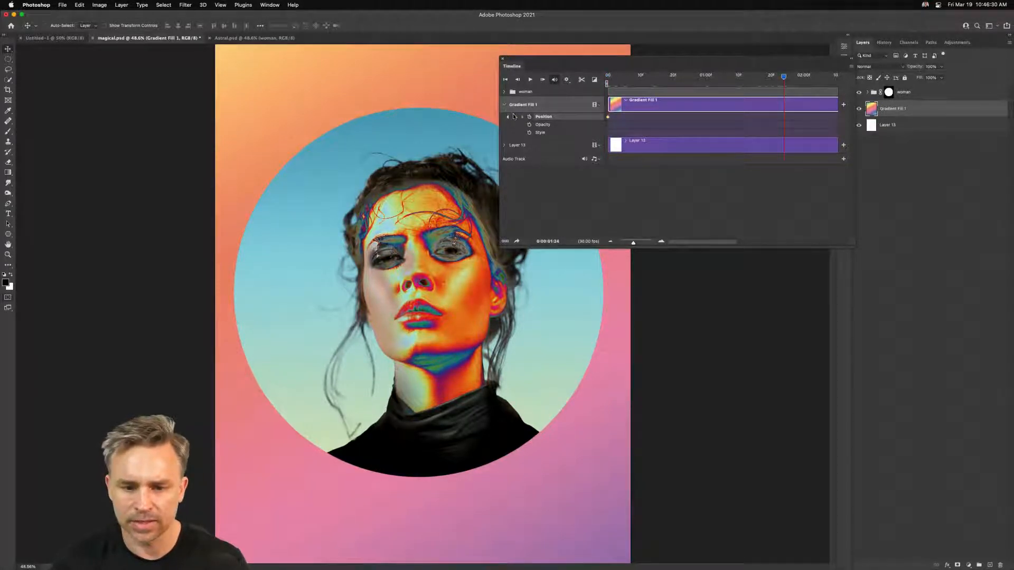
left_click_drag(268, 99, 126, 136)
left_click_drag(309, 467, 311, 392)
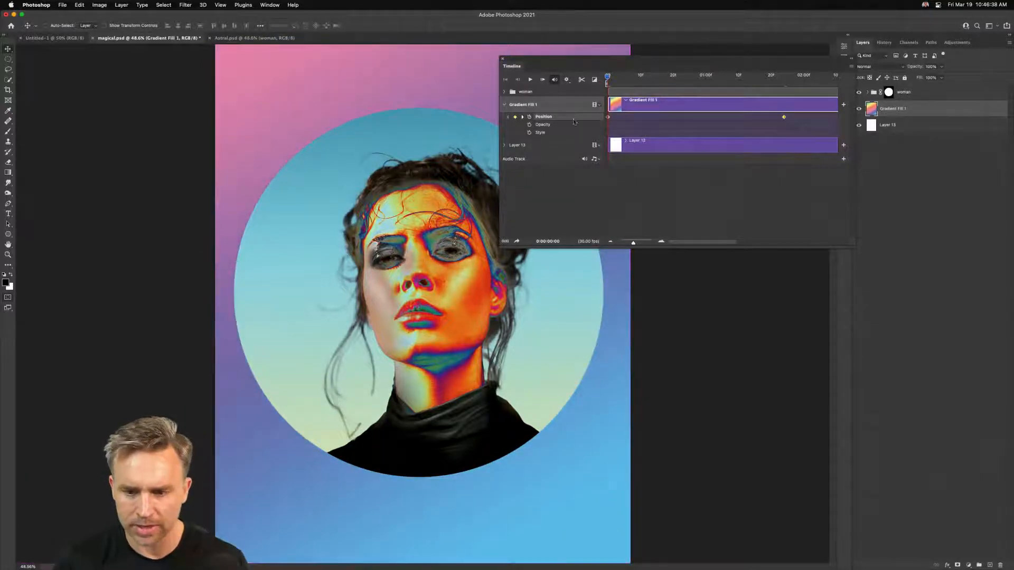
left_click_drag(616, 84, 784, 89)
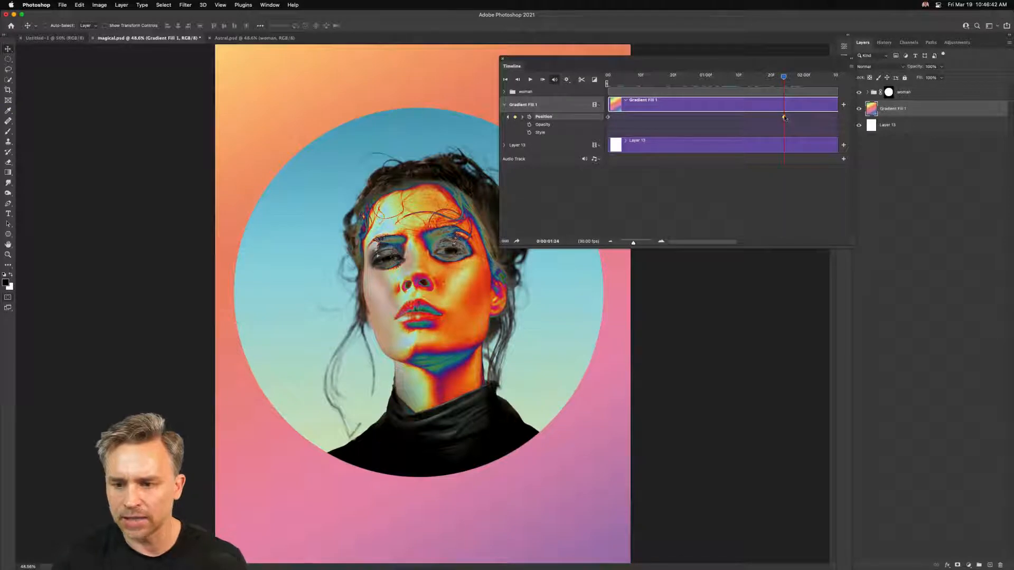
Move the second Position keyframe to 02:00 and shift the gradient down and right there to its green-to-yellow area.
left_click_drag(785, 118, 803, 118)
left_click_drag(262, 84, 541, 436)
left_click_drag(661, 58, 650, 345)
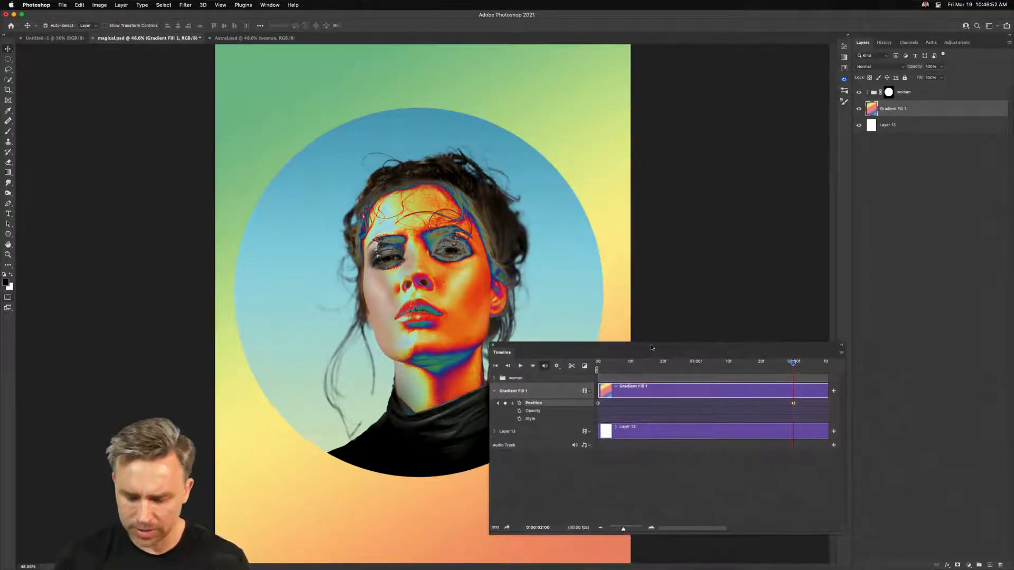
Play the gradient animation from the start of the timeline as a preview.
key("super+minus")
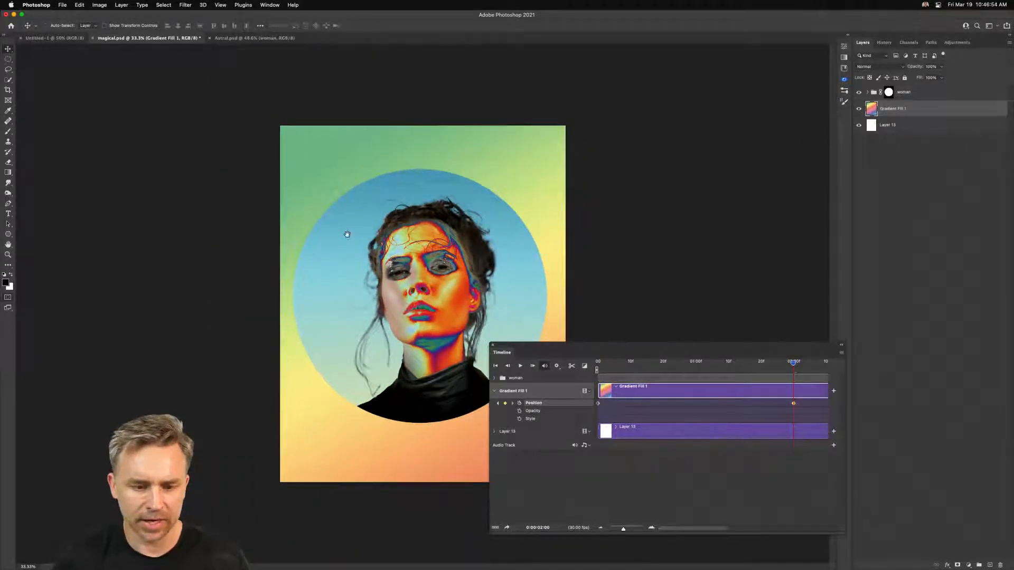
key("super+plus")
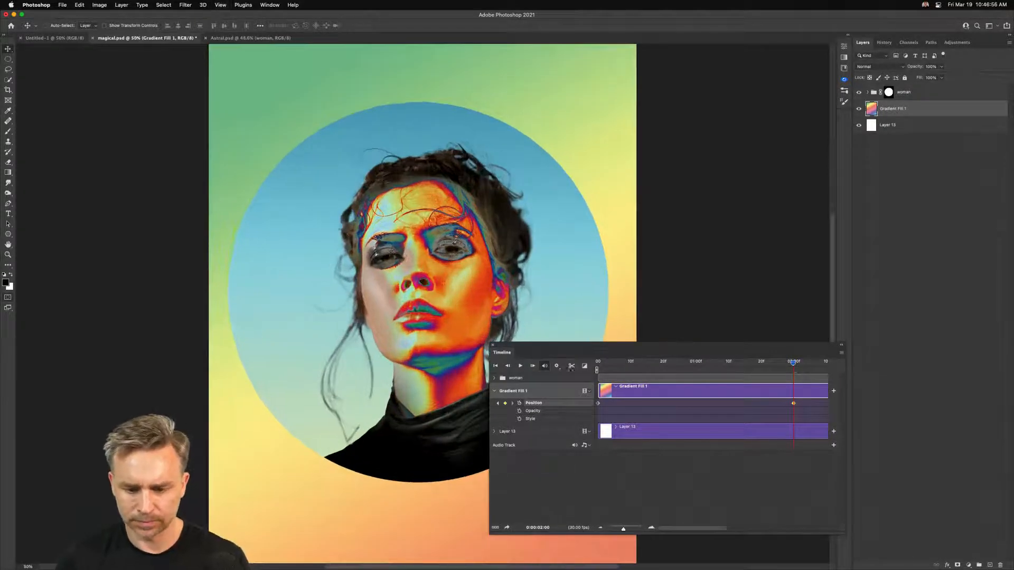
left_click_drag(641, 369, 459, 369)
left_click(519, 367)
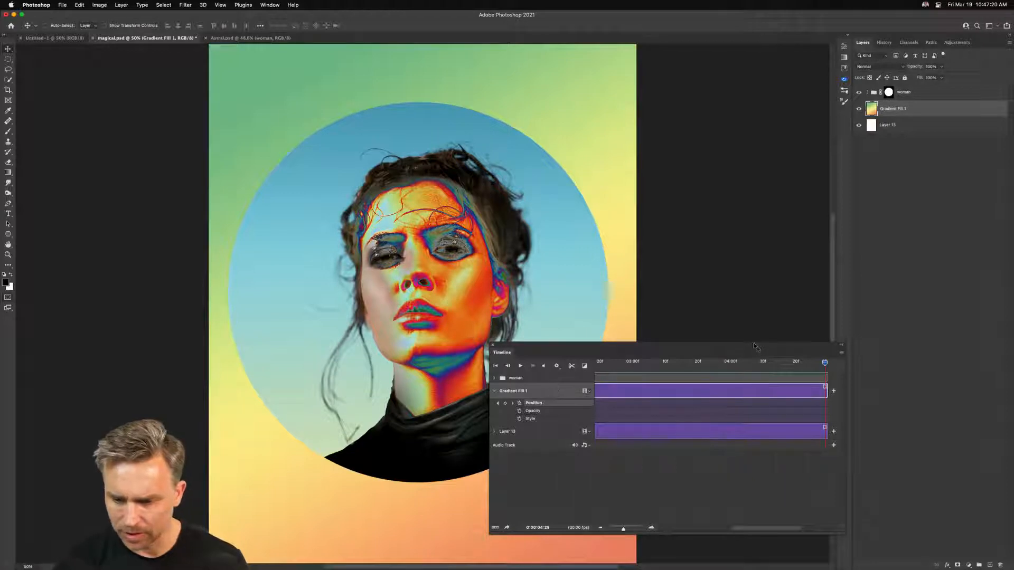
Enlarge the Timeline panel to show the full five-second clip and move the second Position keyframe to about 02:11.
left_click_drag(756, 347, 624, 273)
left_click_drag(713, 434, 802, 437)
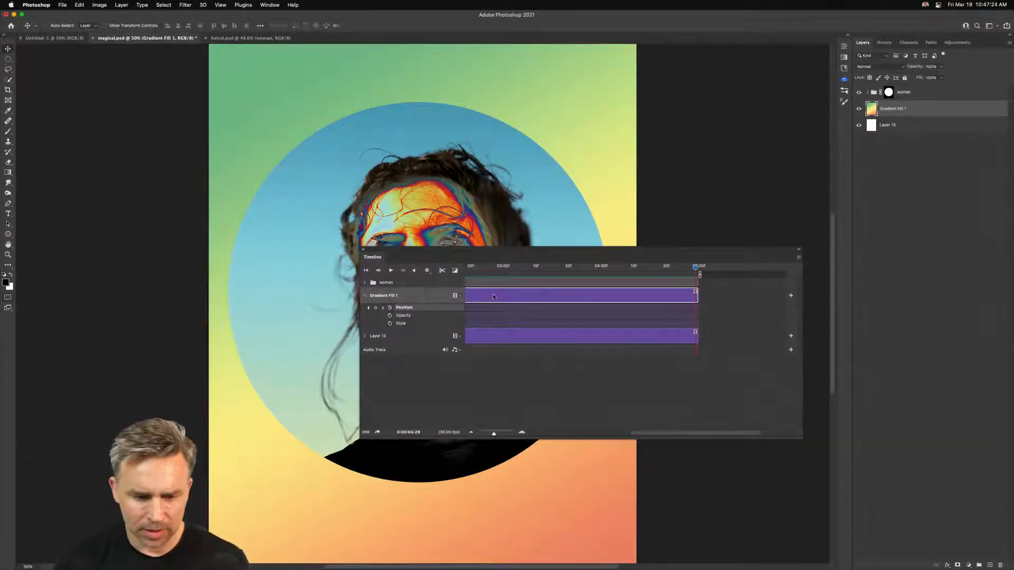
scroll(493, 296, "left", 5)
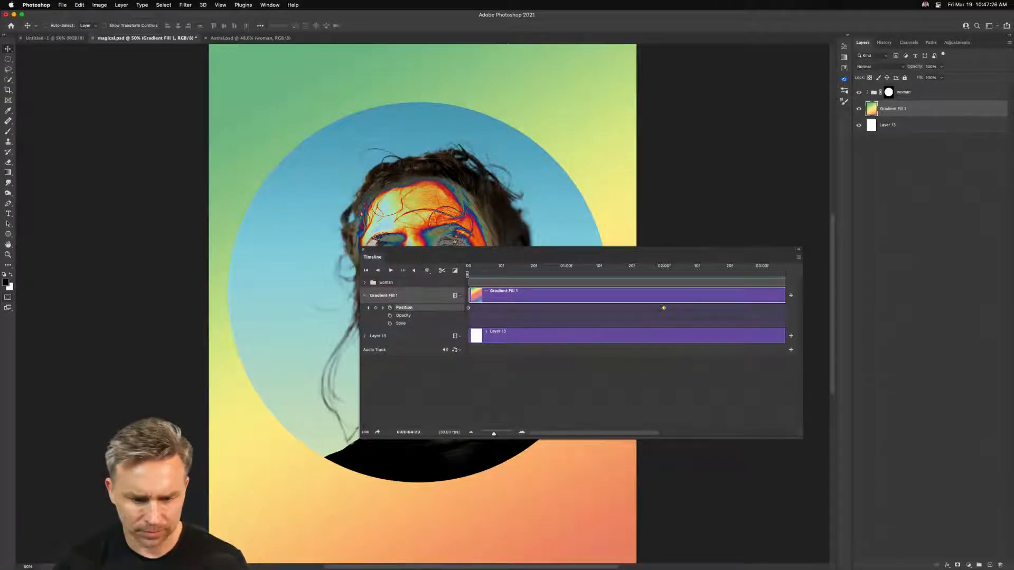
left_click_drag(491, 432, 488, 434)
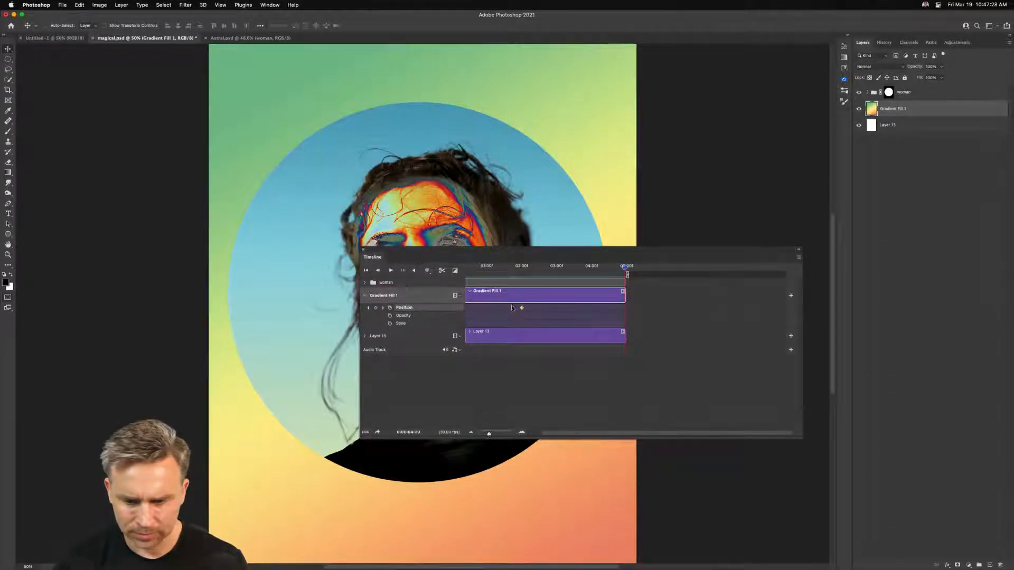
left_click_drag(520, 310, 625, 315)
left_click_drag(625, 268, 357, 277)
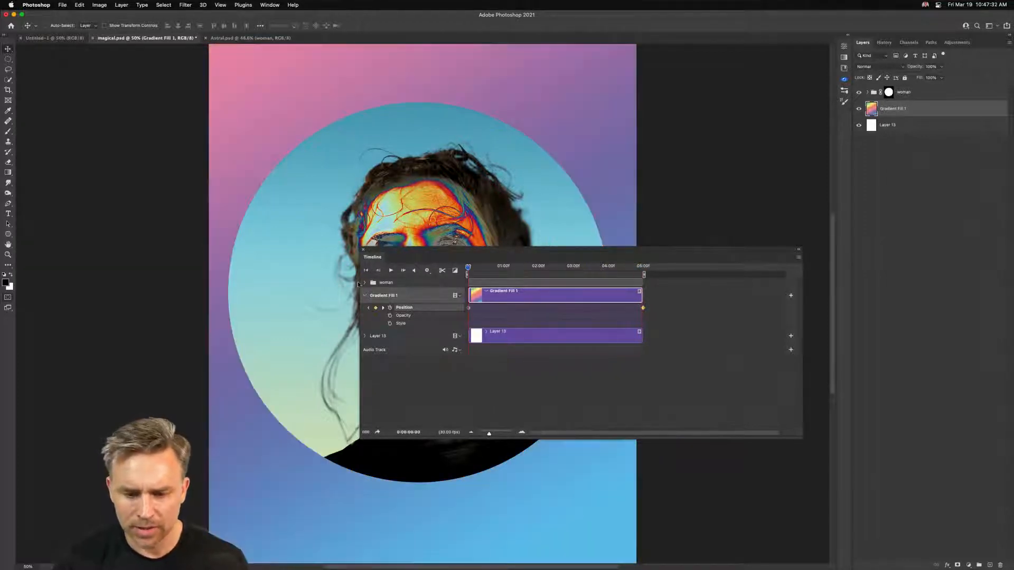
left_click_drag(642, 309, 566, 319)
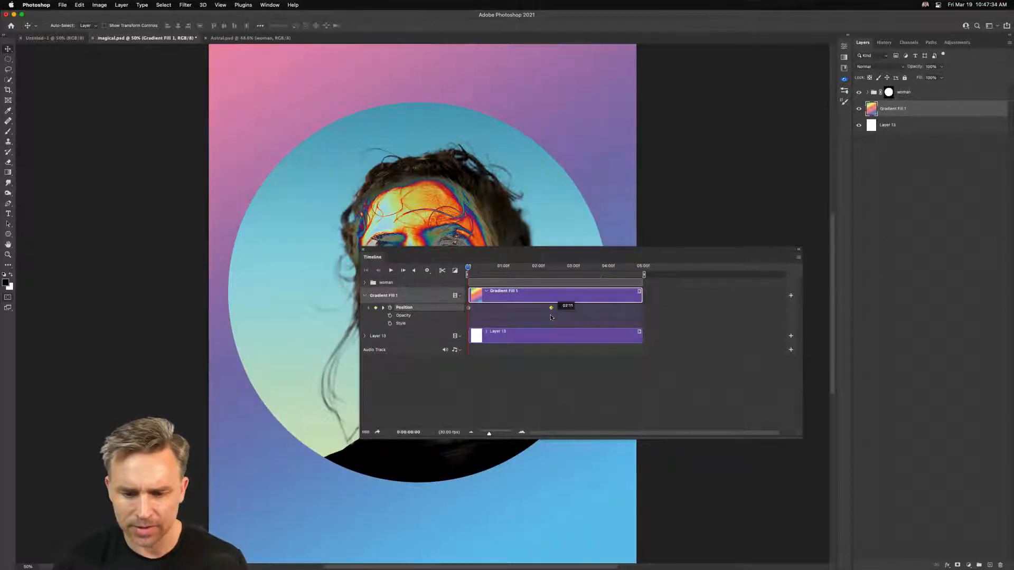
Move the playhead to 04:19, deselect the Position keyframe and move the Timeline panel off the woman's face.
left_click_drag(513, 269, 630, 268)
left_click(476, 308)
left_click_drag(441, 261, 594, 254)
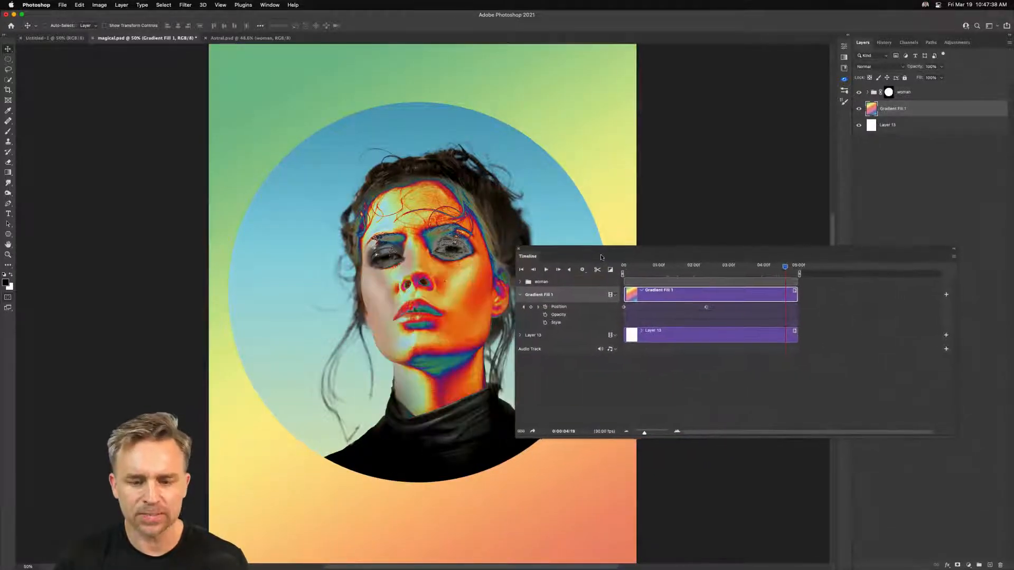
Try to duplicate the first Position keyframe of Gradient Fill 1 at about 04:16, and undo the layer copies.
left_click(640, 329)
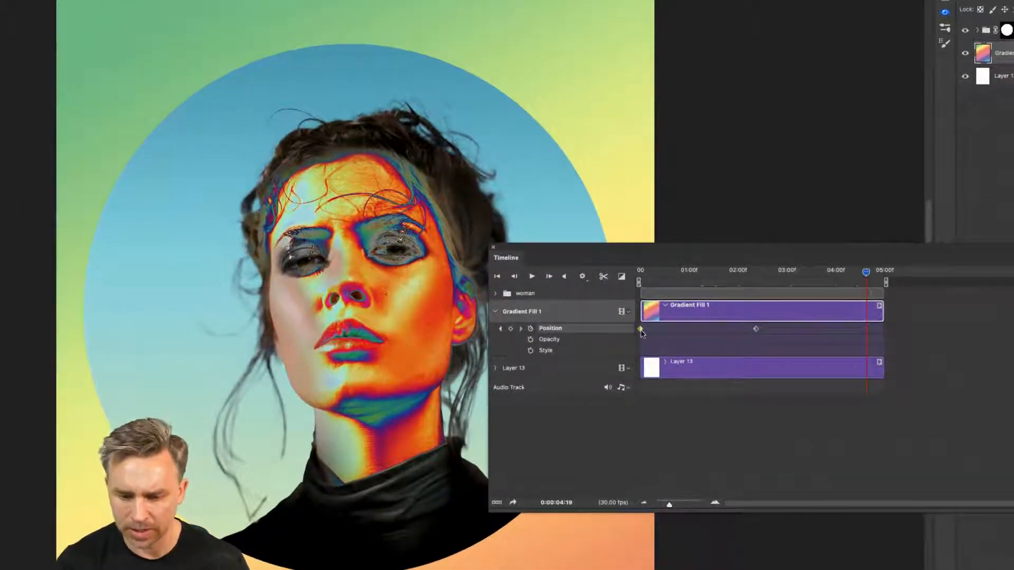
left_click(861, 273)
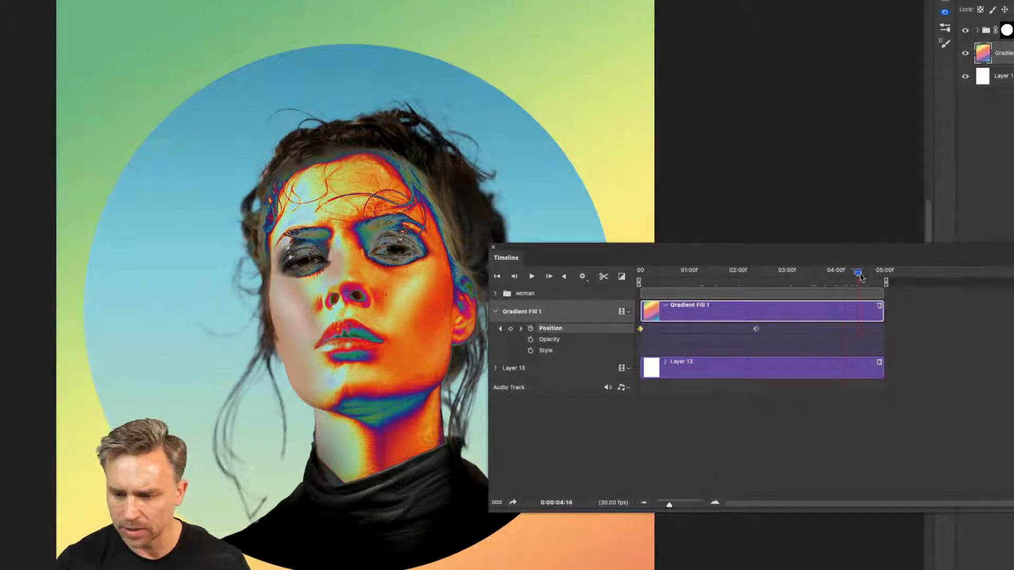
left_click(830, 331)
key("super+j")
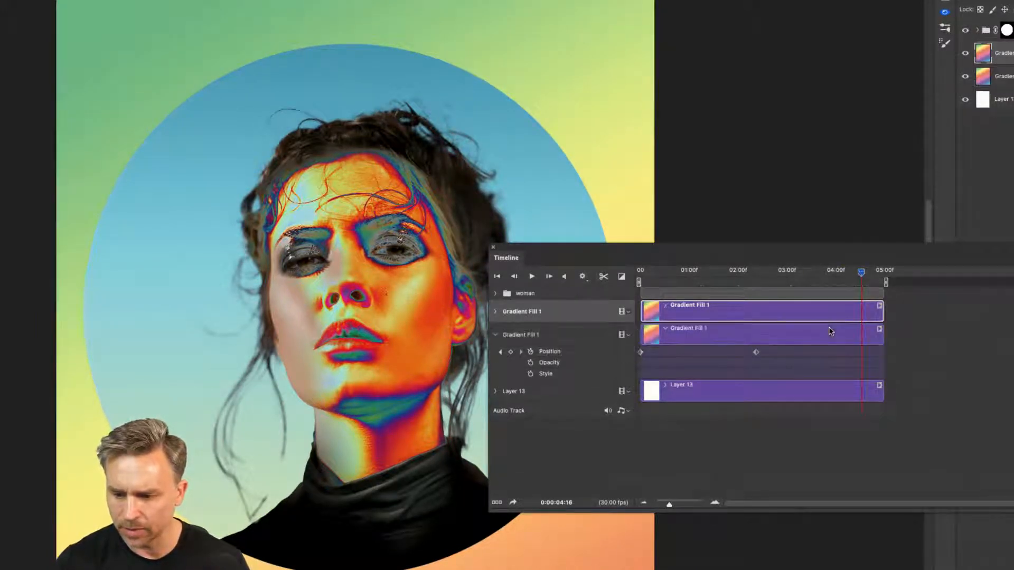
key("super+z")
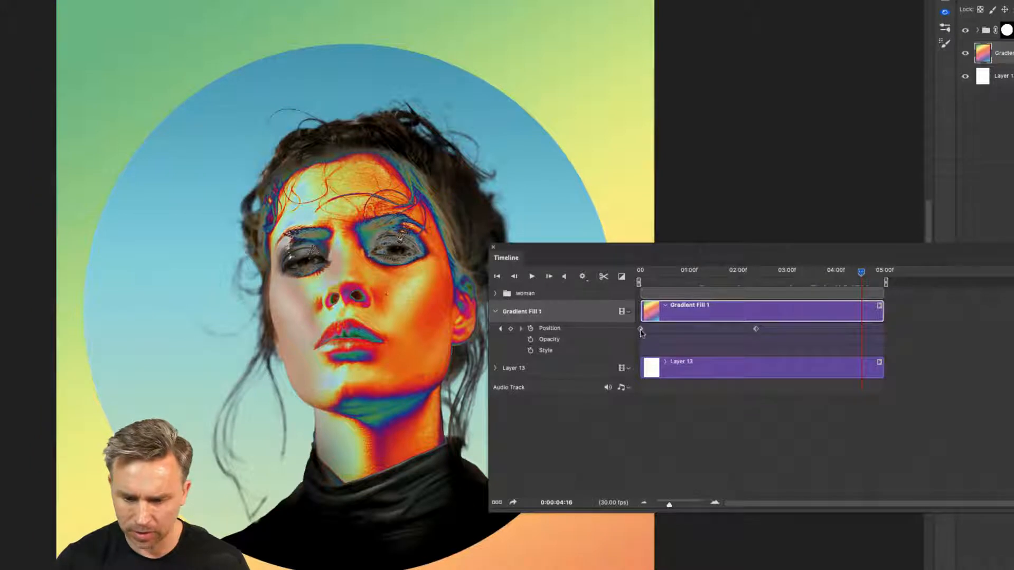
key("super+j")
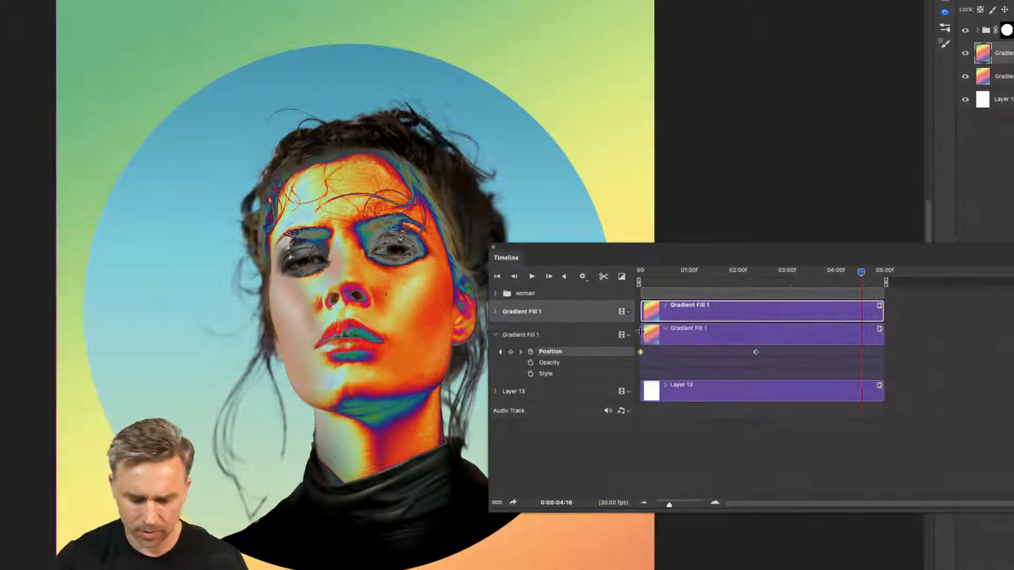
key("super+z")
Check the keyframe options, try to duplicate both Position keyframes together, and undo the layer copy.
right_click(640, 332)
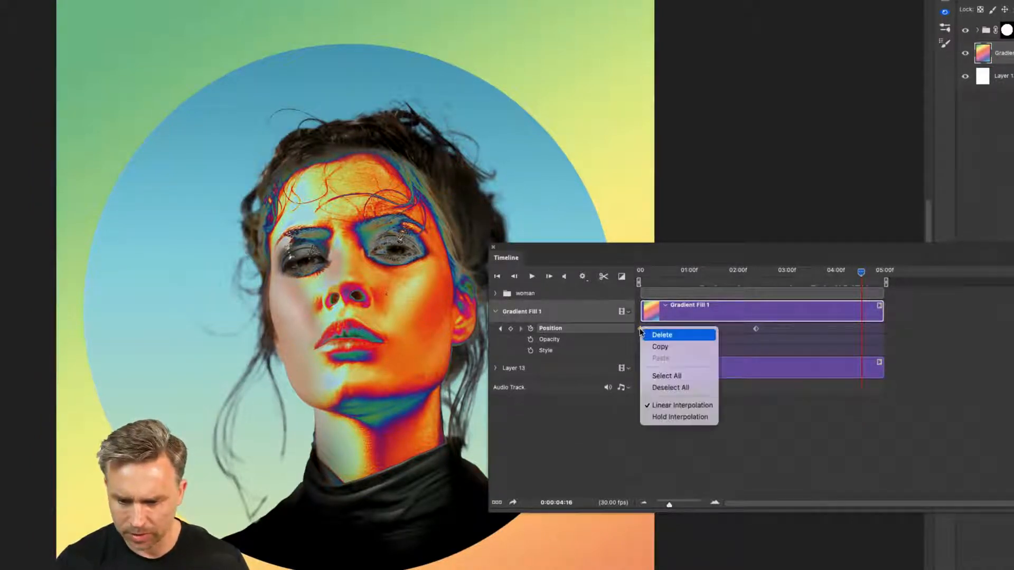
left_click(799, 331)
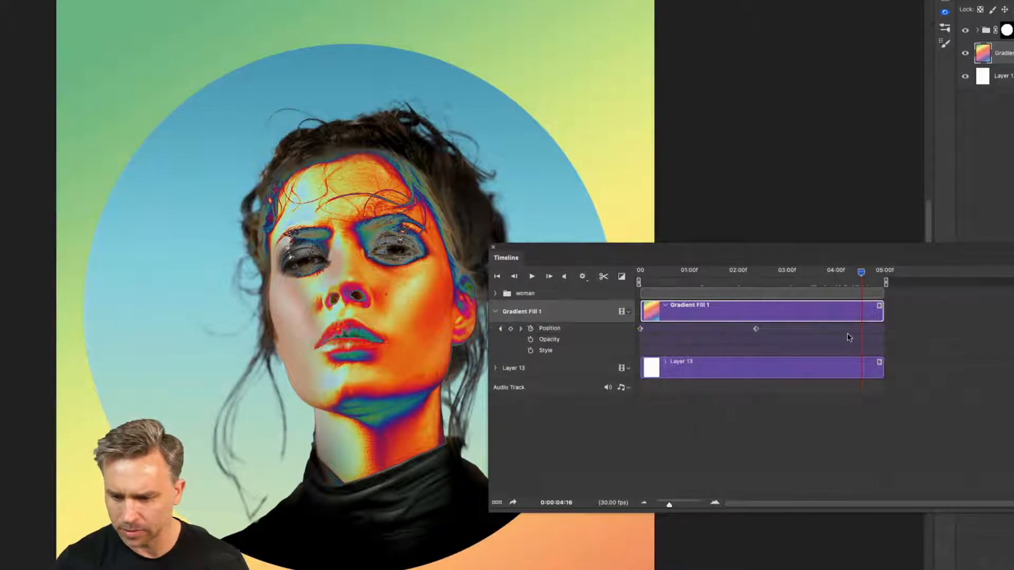
left_click(542, 329)
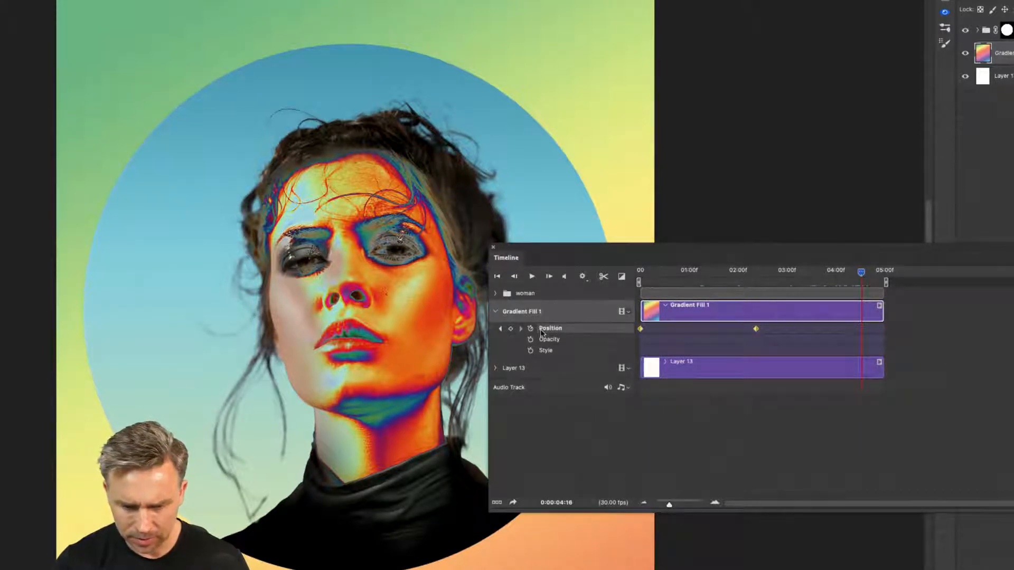
key("super+j")
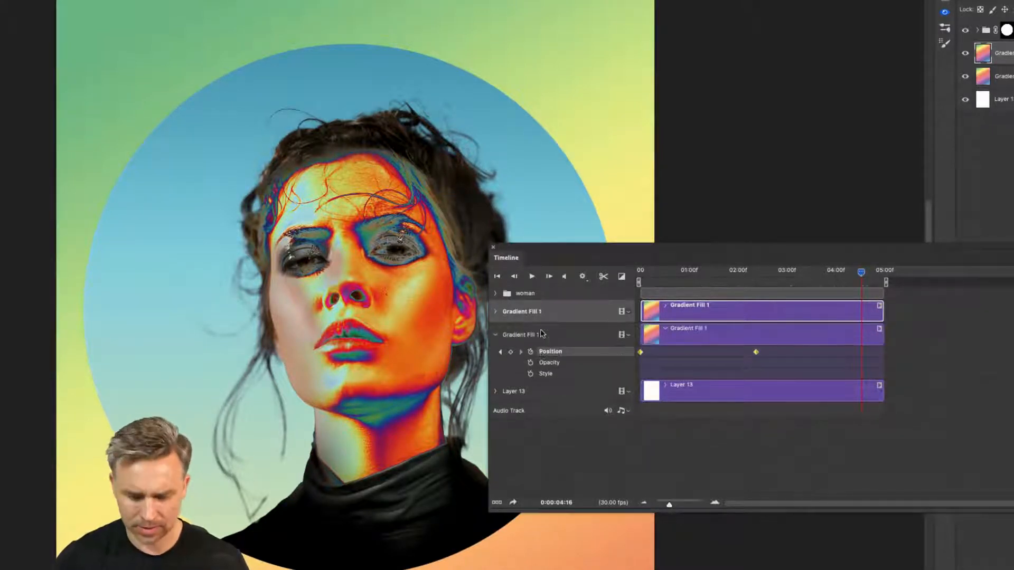
key("super+z")
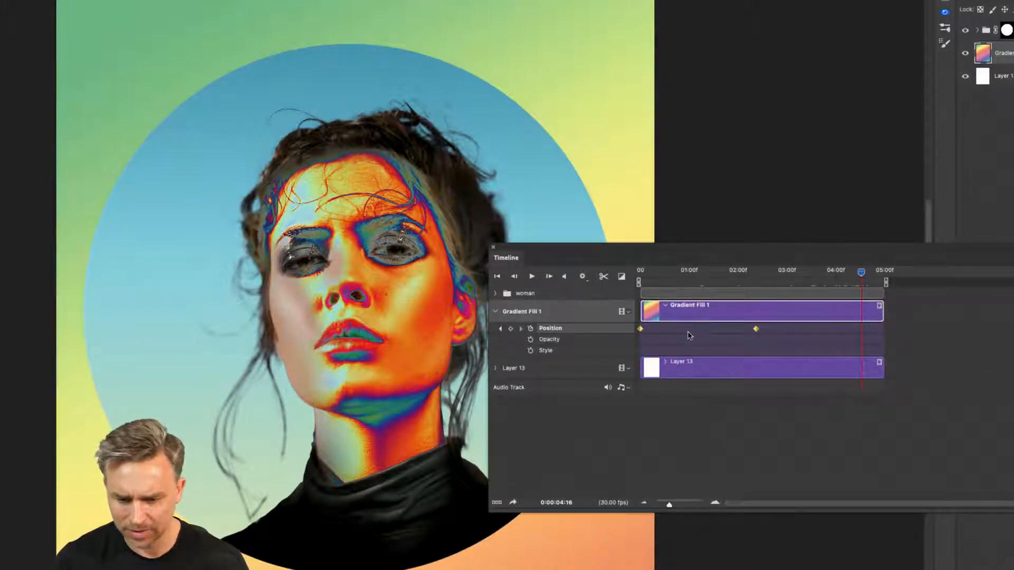
Add a Position keyframe matching the opening one, place it at the clip's end at 05:00, and keep the original at the start.
left_click(688, 331)
left_click_drag(641, 329, 654, 329)
left_click(639, 277)
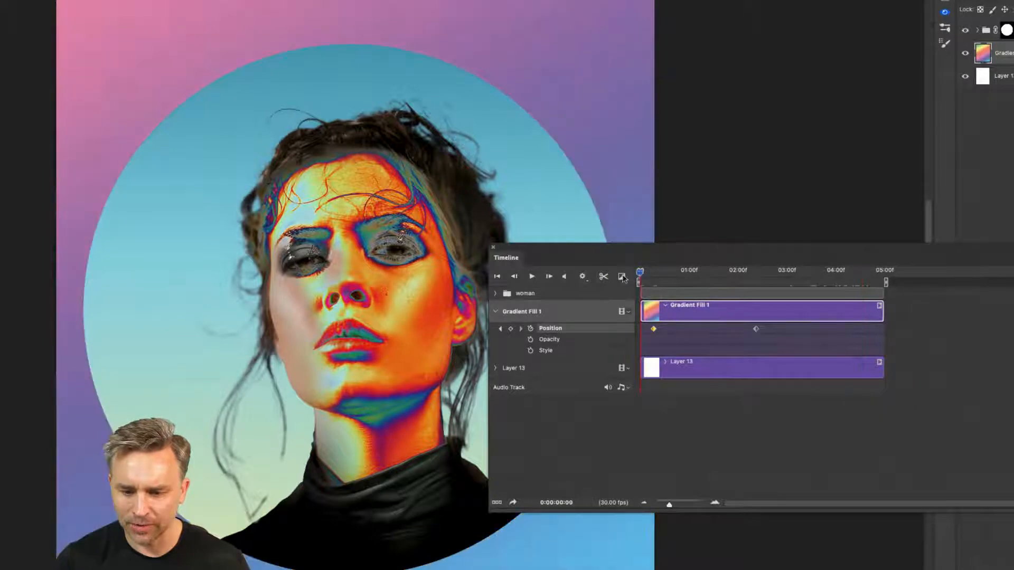
left_click_drag(642, 275, 645, 279)
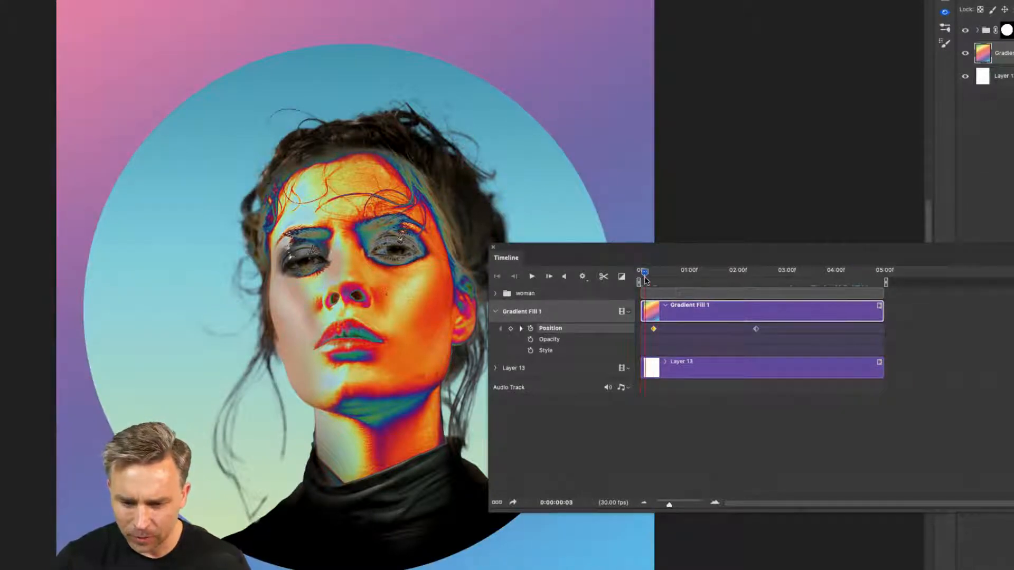
left_click(510, 328)
left_click_drag(646, 329, 881, 335)
left_click_drag(653, 330, 644, 331)
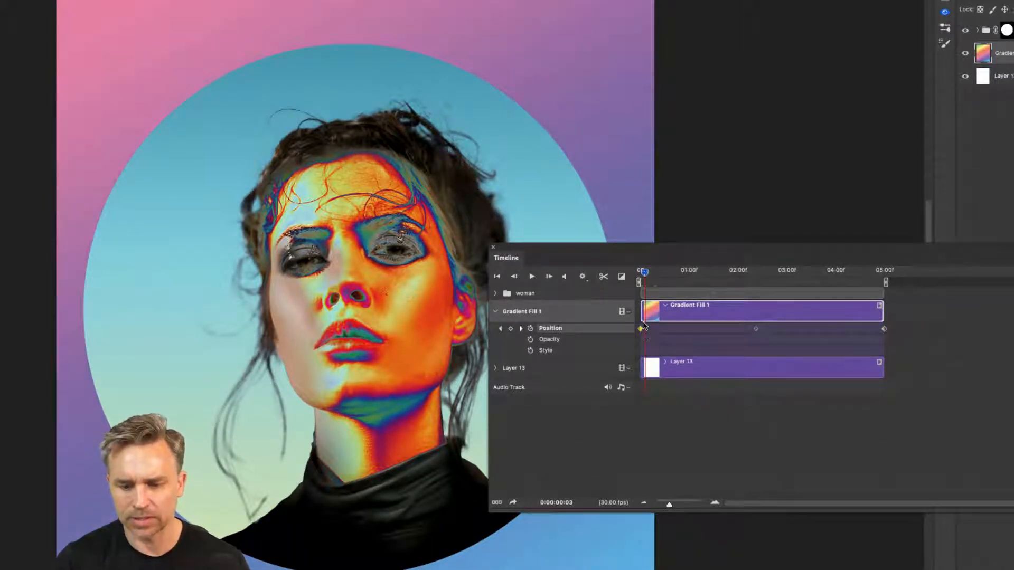
Move the Timeline panel lower, check the playback options, preview the animation, and return to the first frame.
left_click_drag(642, 259, 640, 358)
left_click(614, 369)
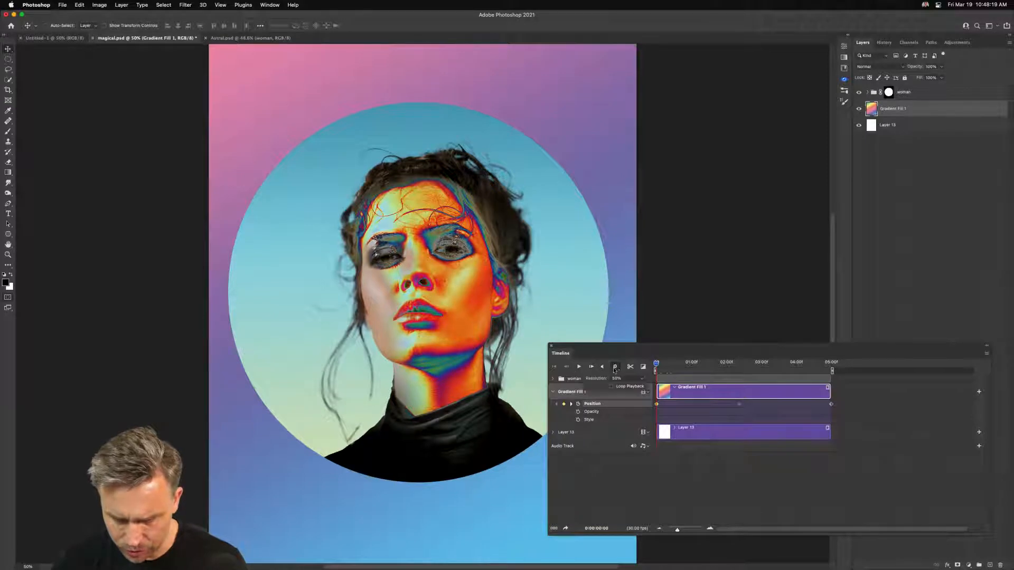
left_click(707, 493)
key("space")
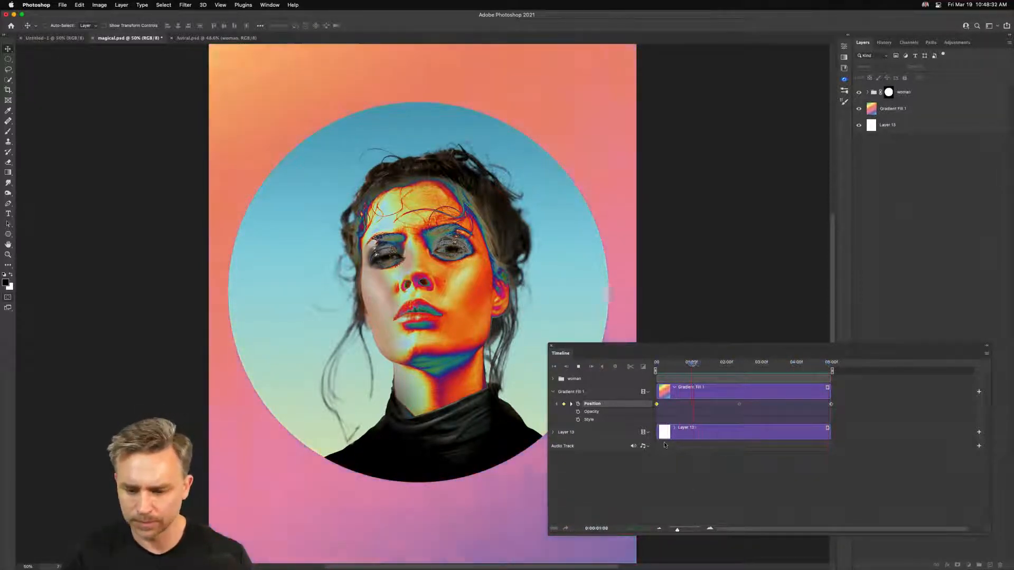
key("space")
left_click(554, 366)
Expand the Layer 13 and woman group tracks, and enlarge and reposition the Timeline so all layer tracks fit.
left_click(553, 432)
left_click(553, 380)
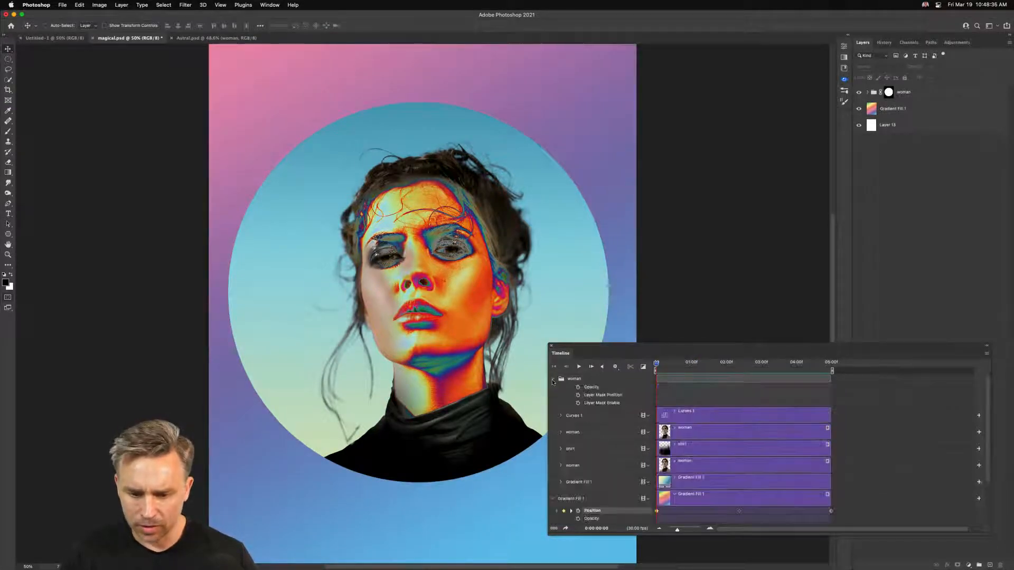
left_click_drag(607, 349, 601, 163)
left_click_drag(635, 351, 635, 479)
left_click(577, 299)
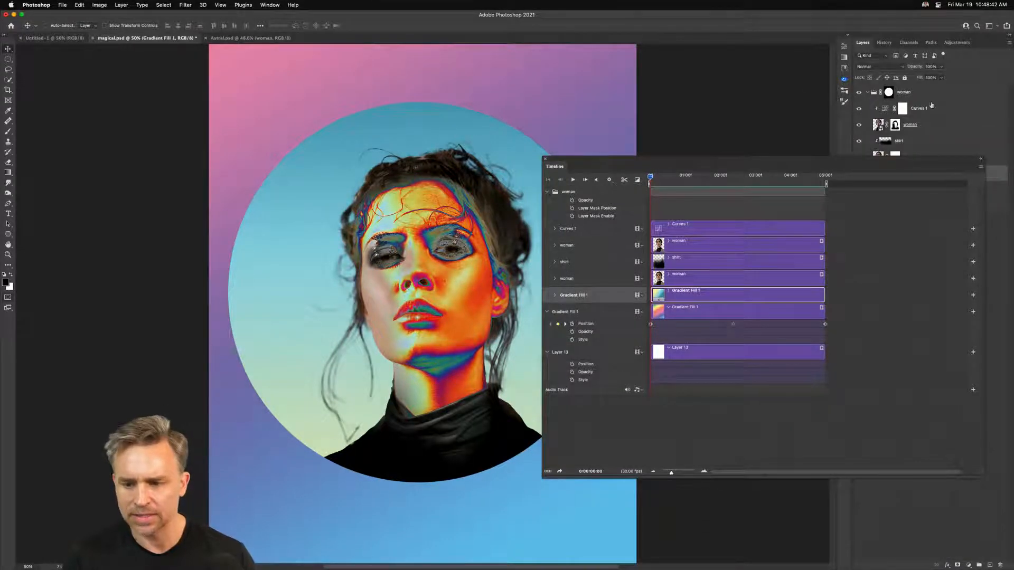
left_click(902, 108)
left_click_drag(860, 167, 680, 219)
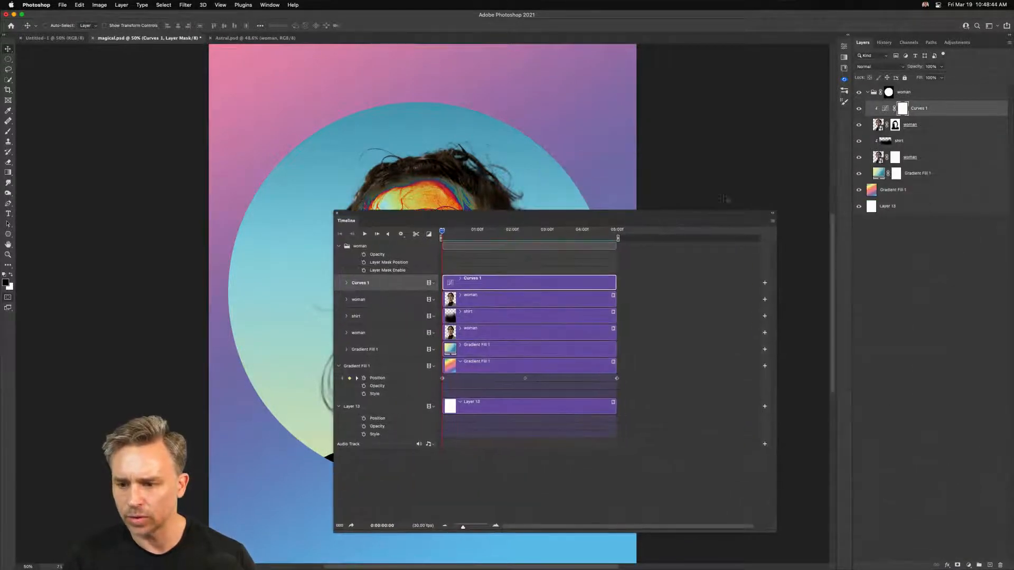
Delete the layer mask from the blue Gradient Fill 1 inside the woman group.
left_click(340, 246)
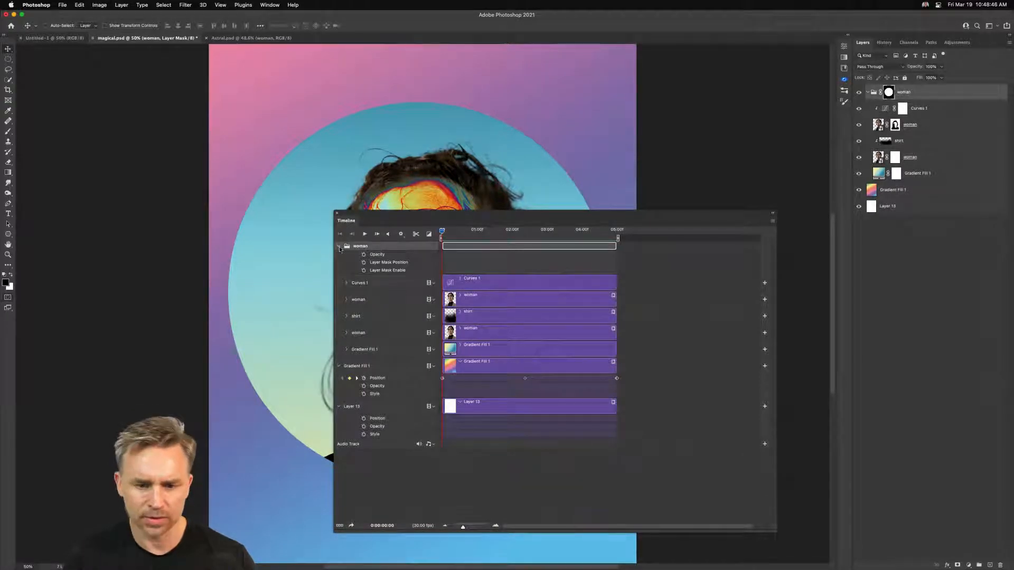
left_click(340, 247)
left_click(340, 246)
left_click(341, 247)
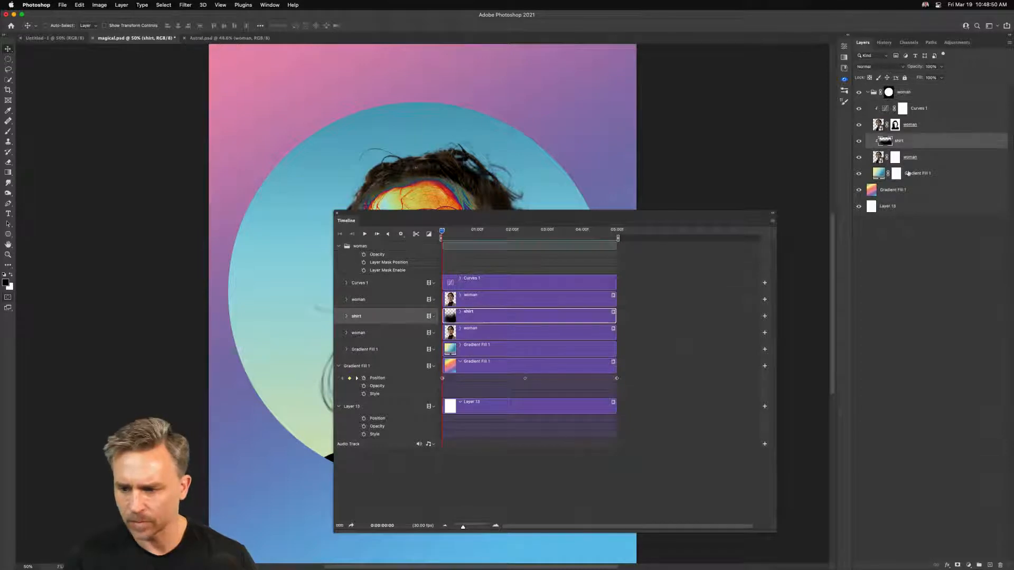
right_click(936, 174)
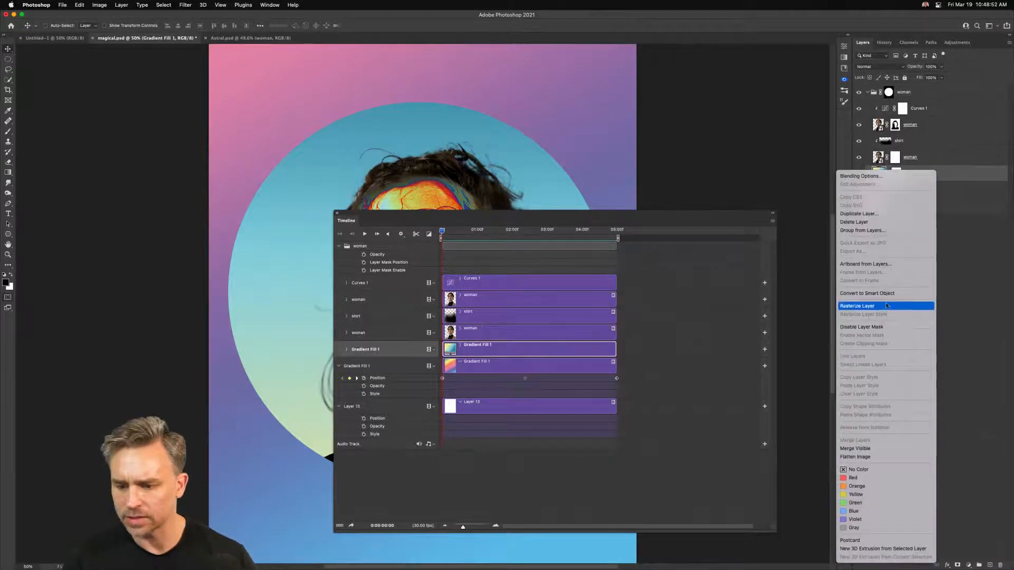
key("Escape")
right_click(893, 175)
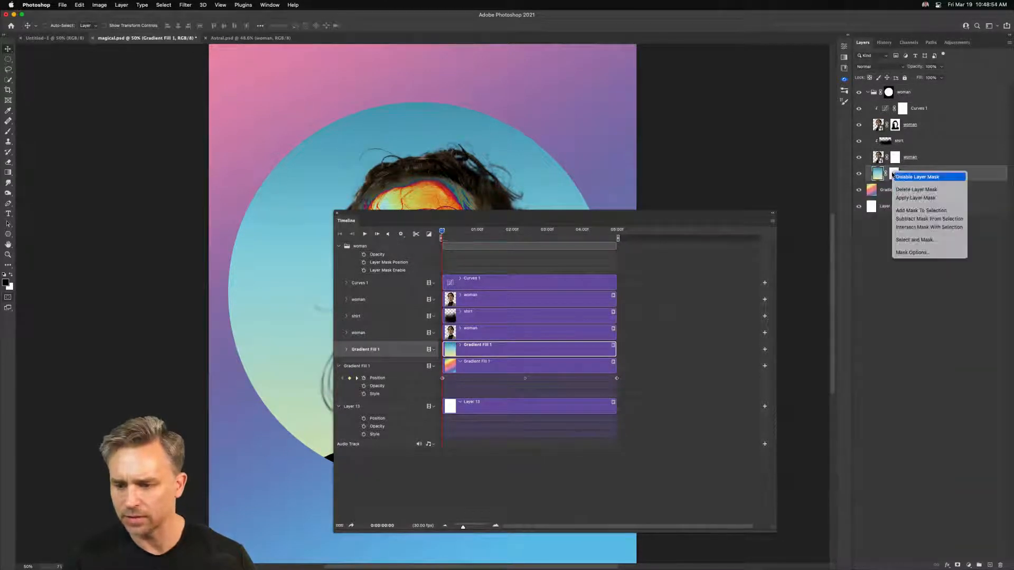
left_click(916, 190)
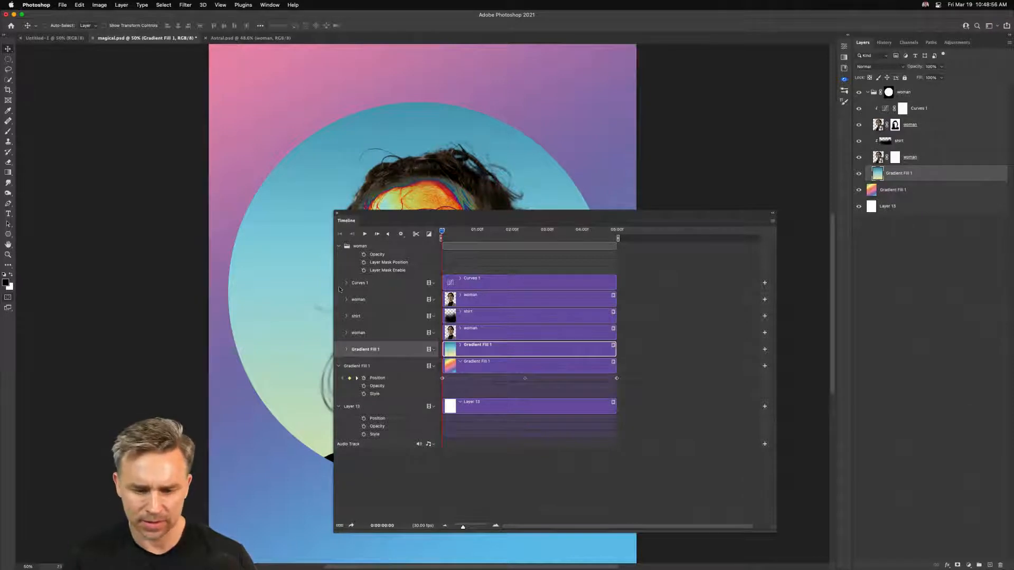
Scale the circle's Gradient Fill 1 from its centre to about 145%, and move the Timeline beside the artwork.
key("super+t")
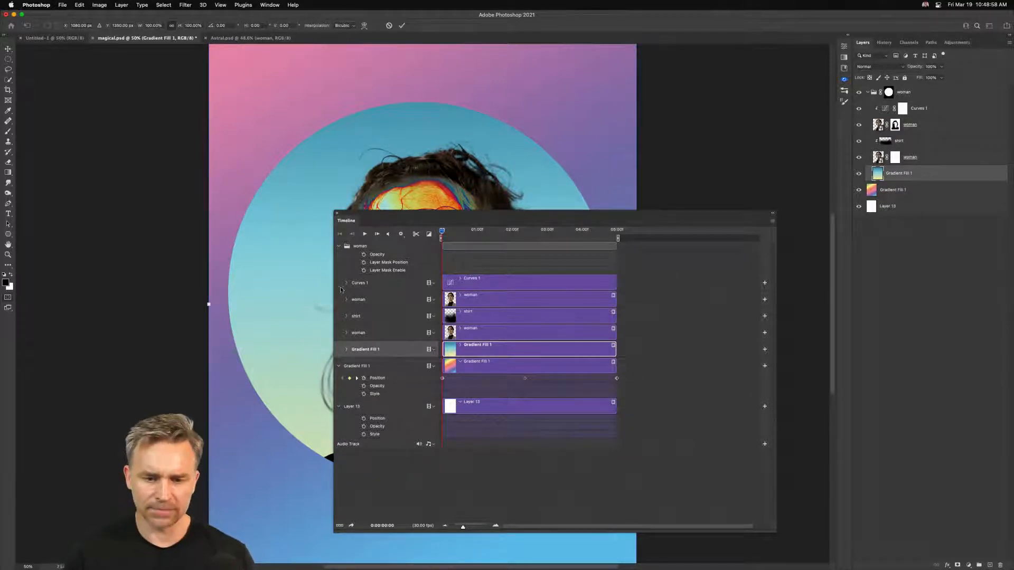
key("super+minus")
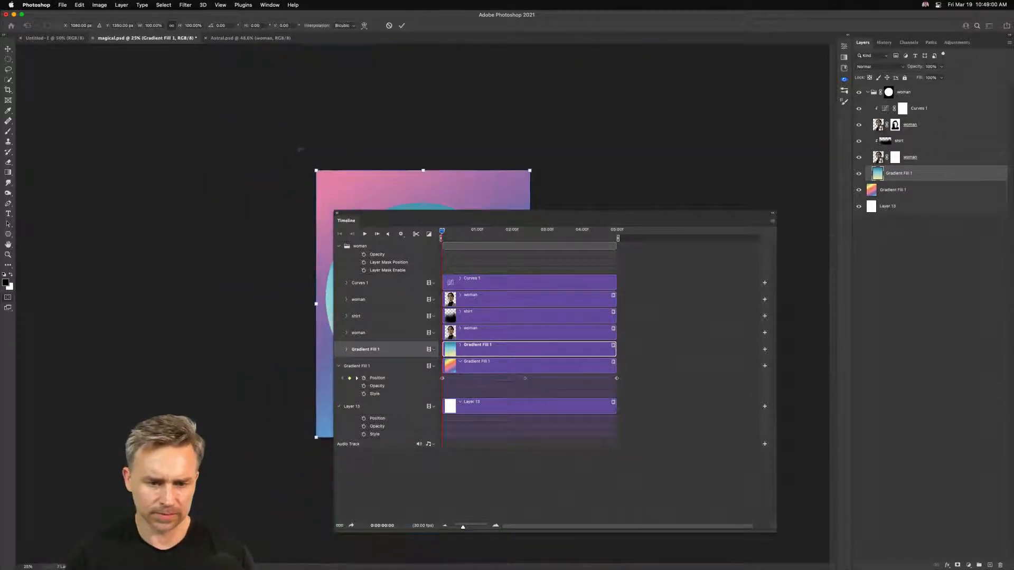
left_click_drag(311, 168, 240, 127)
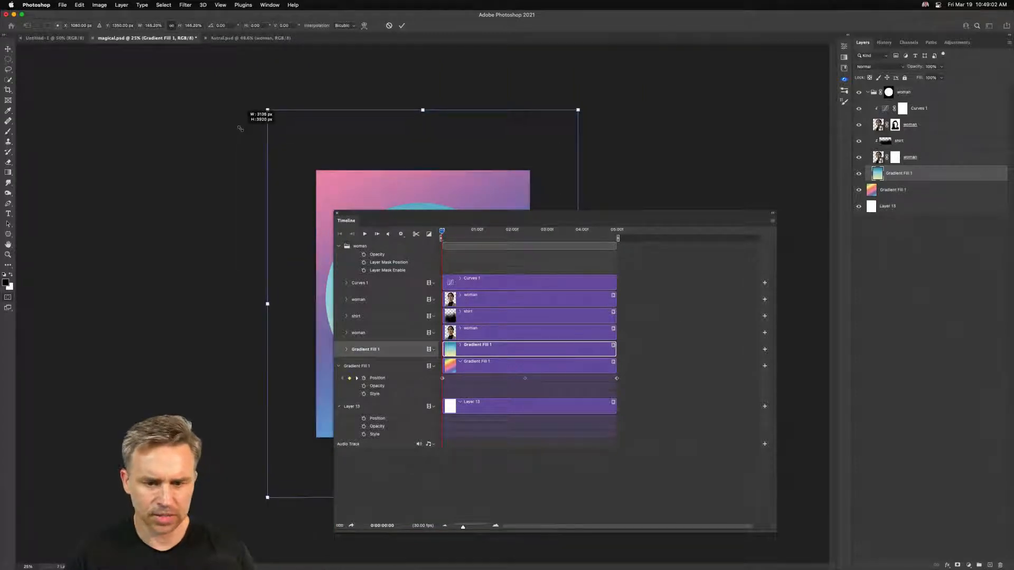
key("Return")
left_click_drag(370, 223, 586, 243)
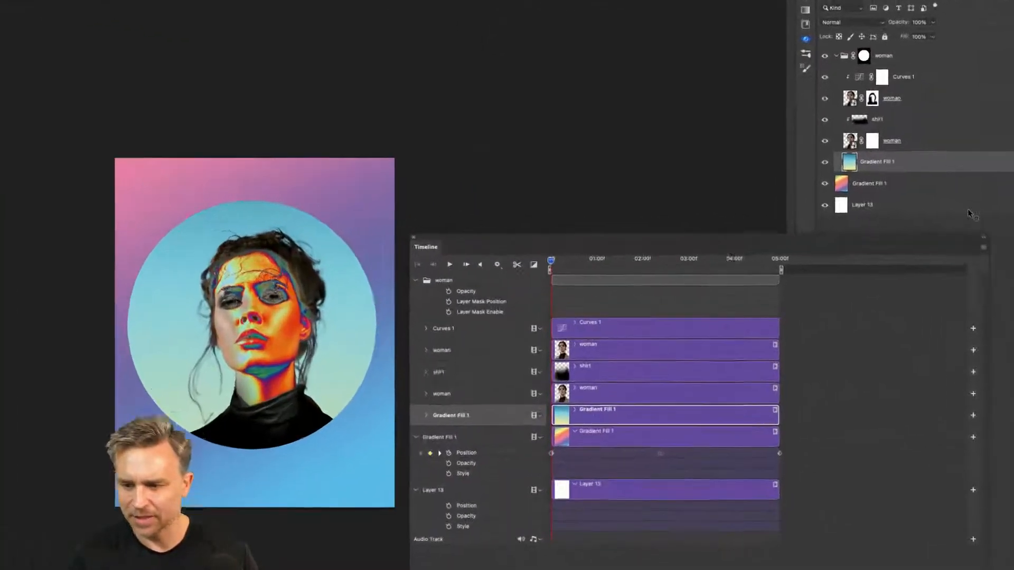
left_click_drag(544, 248, 529, 182)
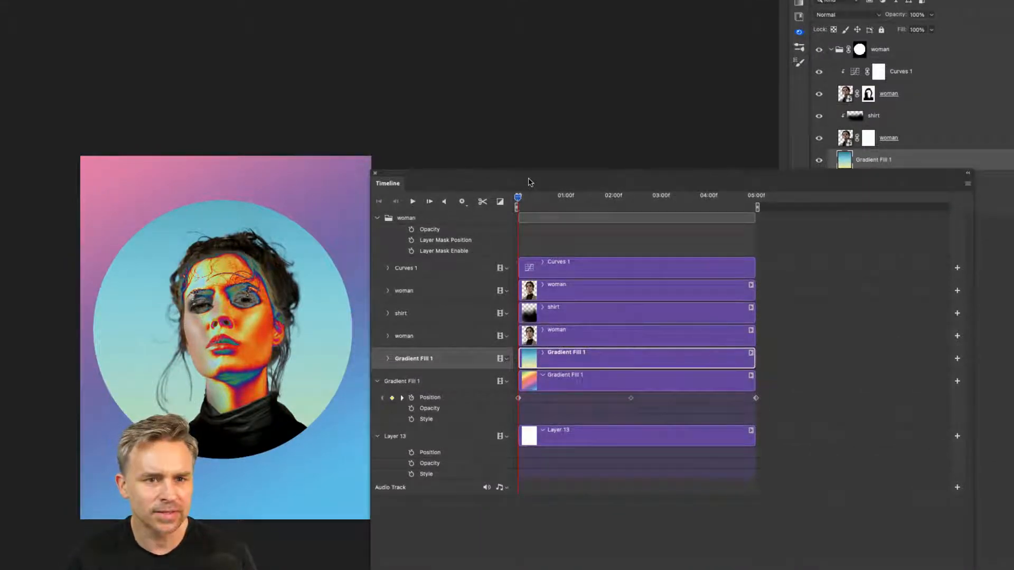
Set a bluer starting Position keyframe for the circle's gradient, and a paler, shifted-up one at the background gradient's middle keyframe.
left_click(387, 359)
left_click_drag(187, 370, 197, 212)
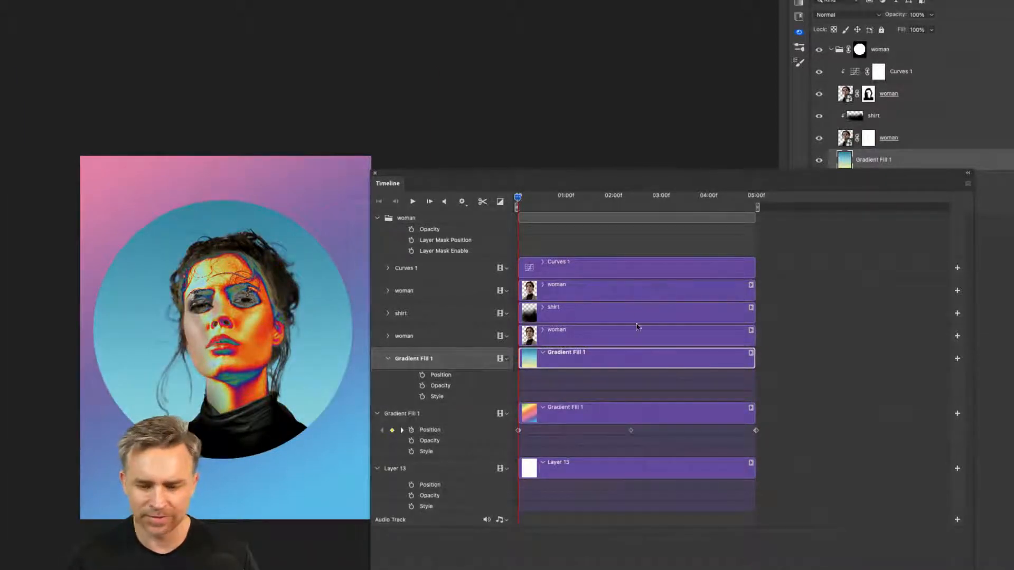
left_click(422, 376)
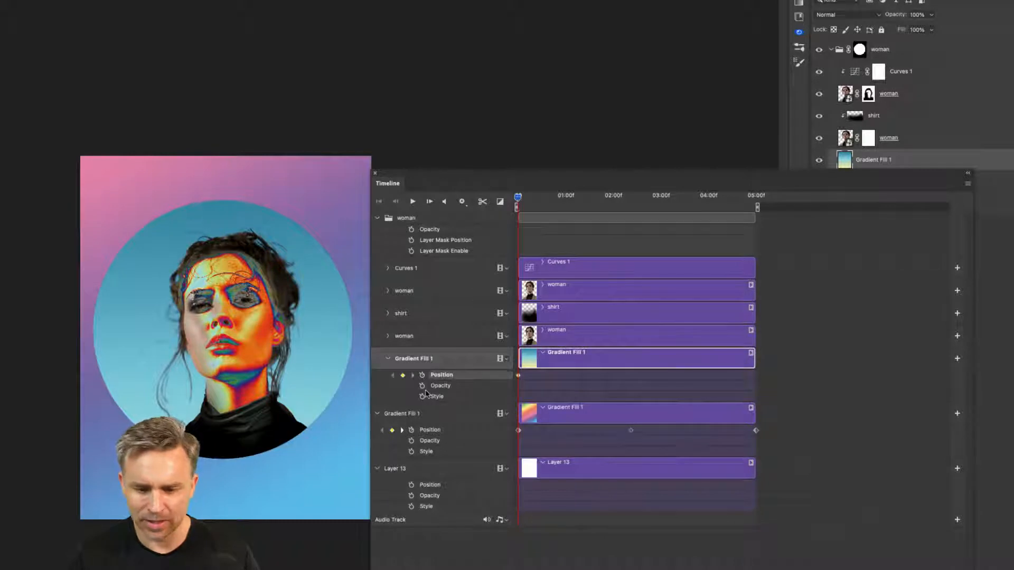
left_click_drag(517, 197, 630, 206)
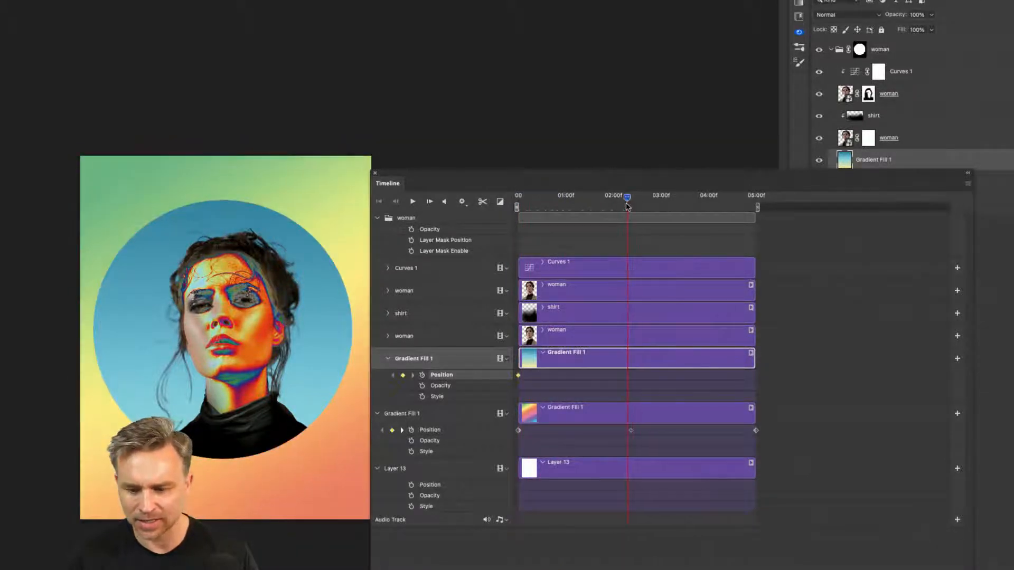
left_click_drag(200, 389, 179, 319)
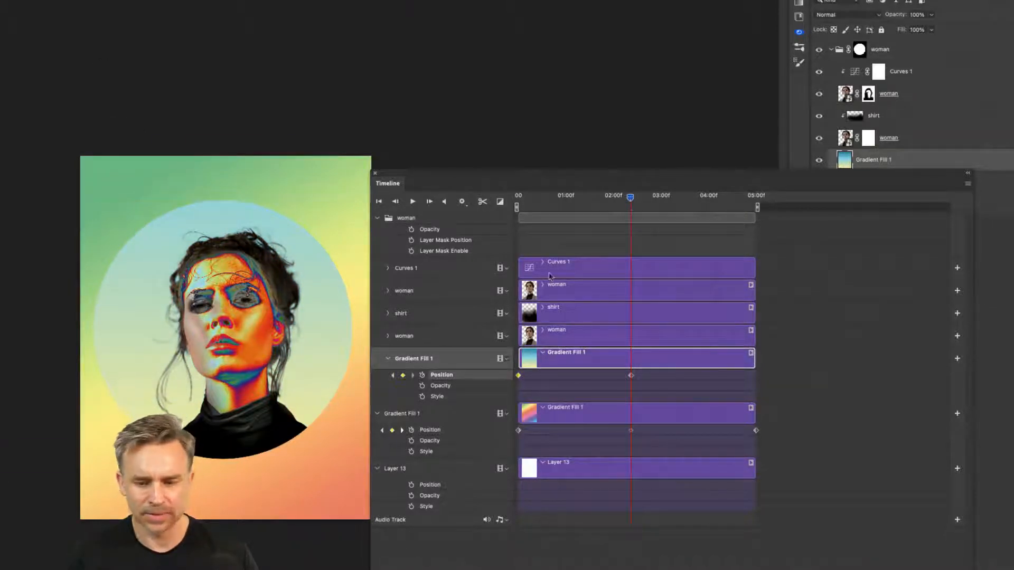
Add a Position keyframe matching the circle gradient's opening one, place it at 05:00, and return the original to the start.
left_click_drag(520, 207, 546, 214)
left_click_drag(519, 377, 535, 377)
left_click_drag(536, 208, 496, 218)
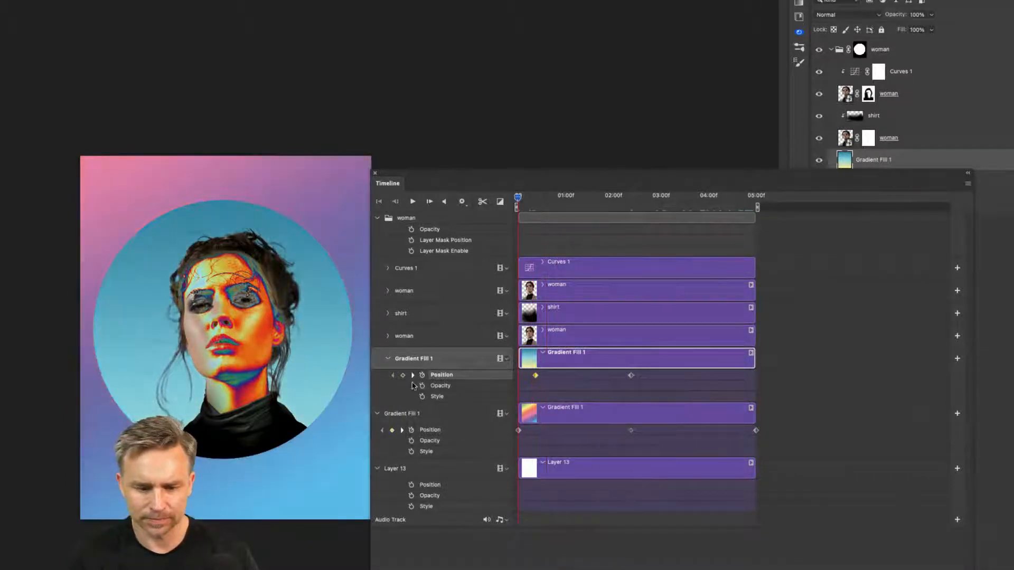
left_click(402, 376)
left_click_drag(518, 376, 756, 376)
left_click_drag(535, 377, 519, 378)
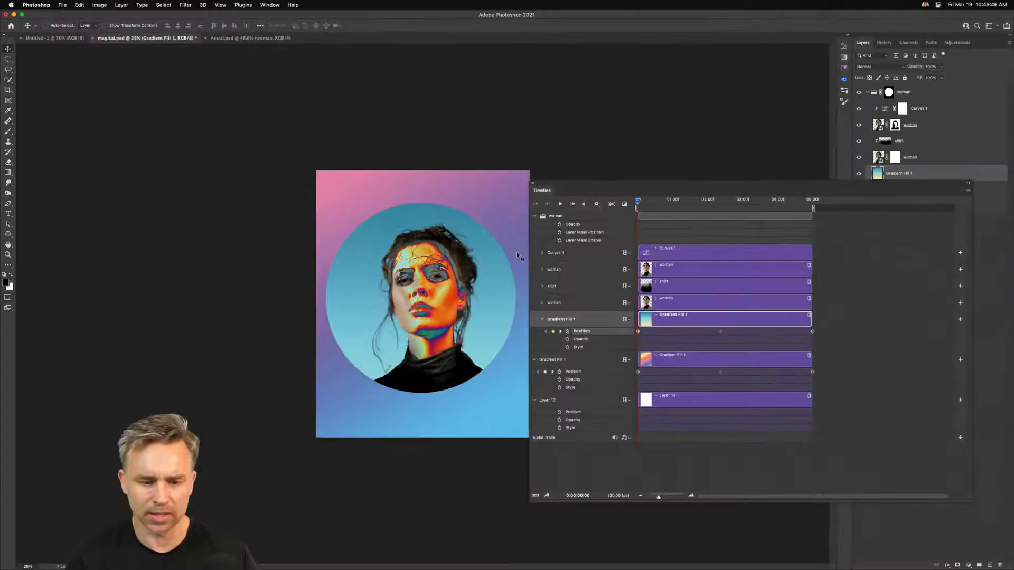
Fit the artwork to the view, move the Timeline off the portrait, and preview both gradient animations.
key("super+0")
left_click_drag(586, 190, 702, 254)
left_click(672, 267)
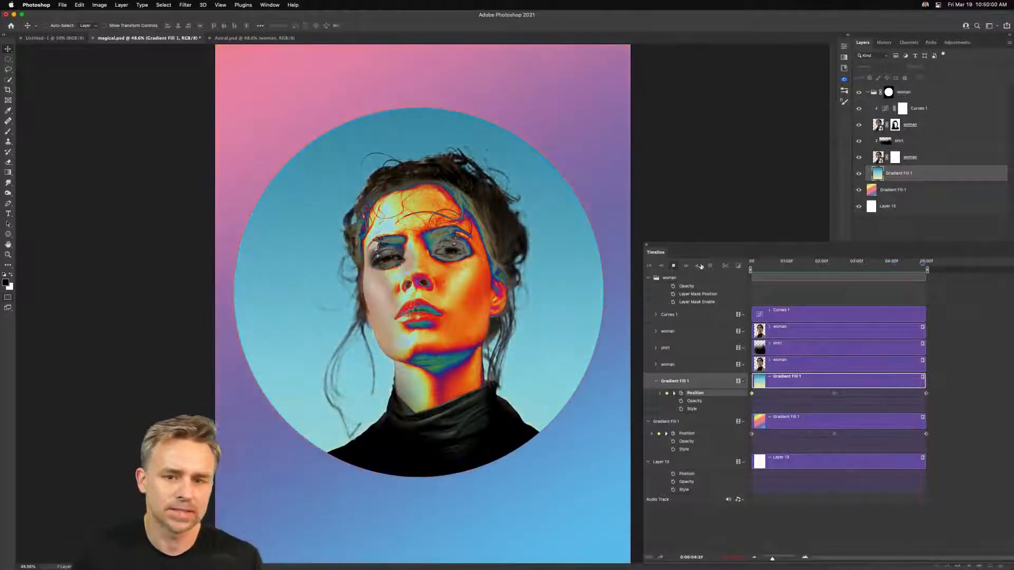
left_click(764, 266)
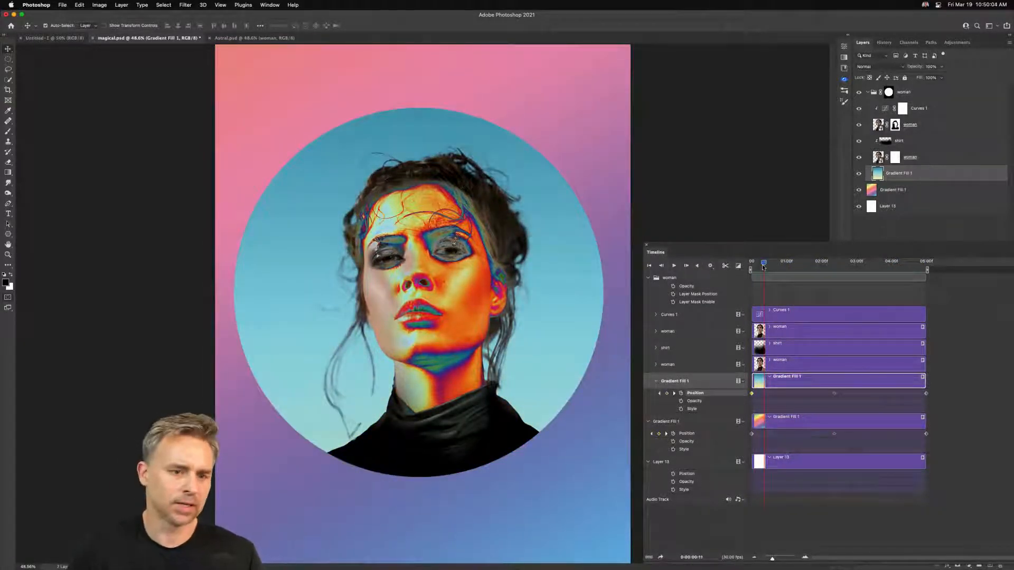
Reduce the Timeline's height and place it over the lower part of the artwork.
left_click_drag(655, 252, 254, 177)
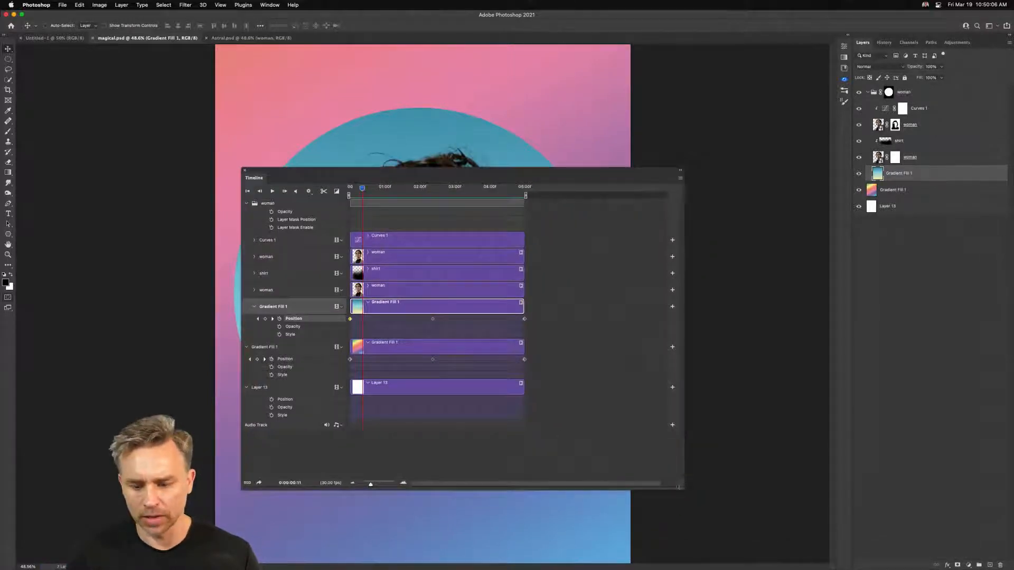
left_click_drag(683, 489, 694, 415)
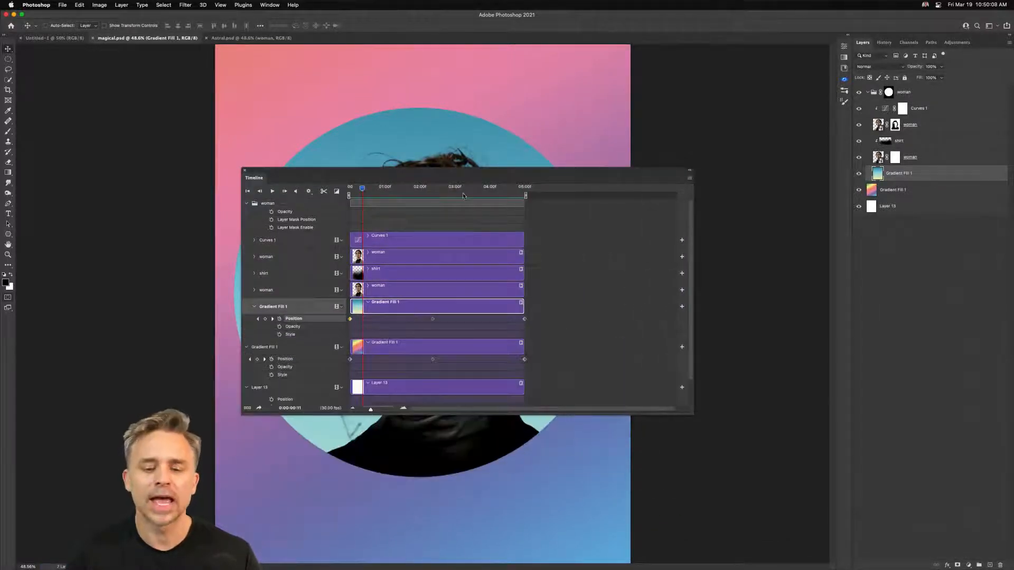
left_click_drag(463, 184, 541, 339)
Check the Render Video export settings without rendering, and return the playhead to the first frame.
left_click(62, 4)
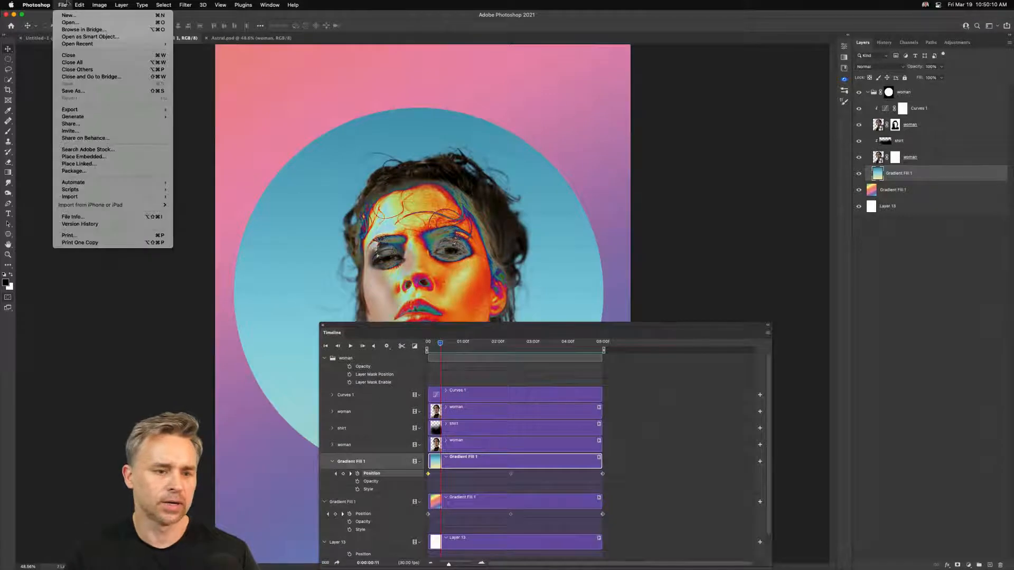
mouse_move(122, 110)
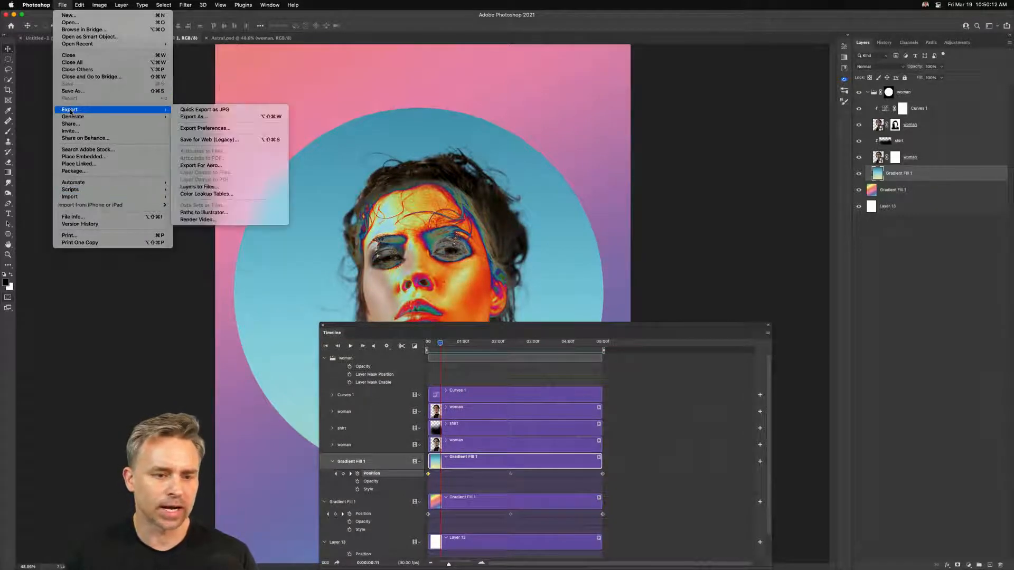
left_click(232, 220)
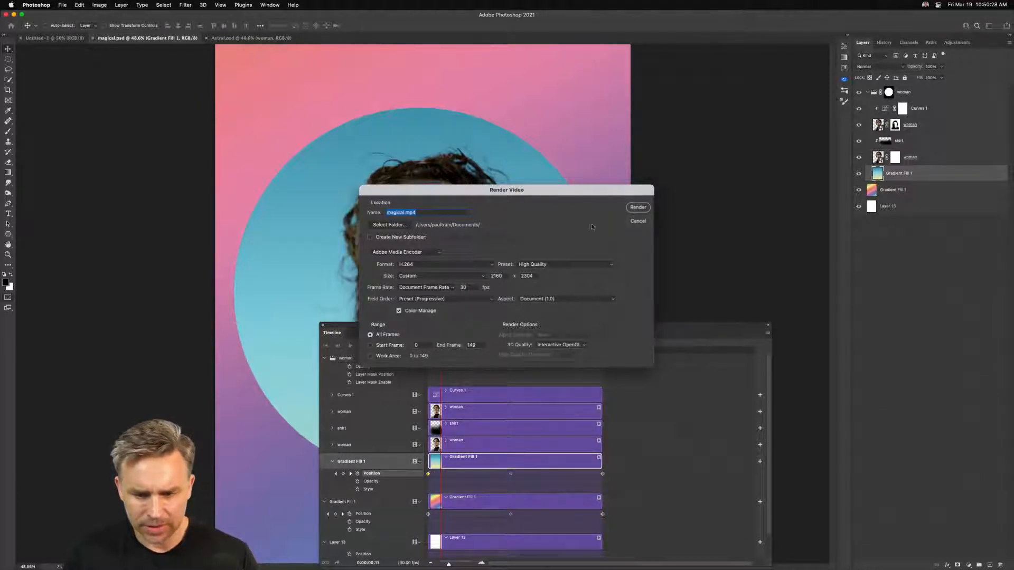
left_click(636, 222)
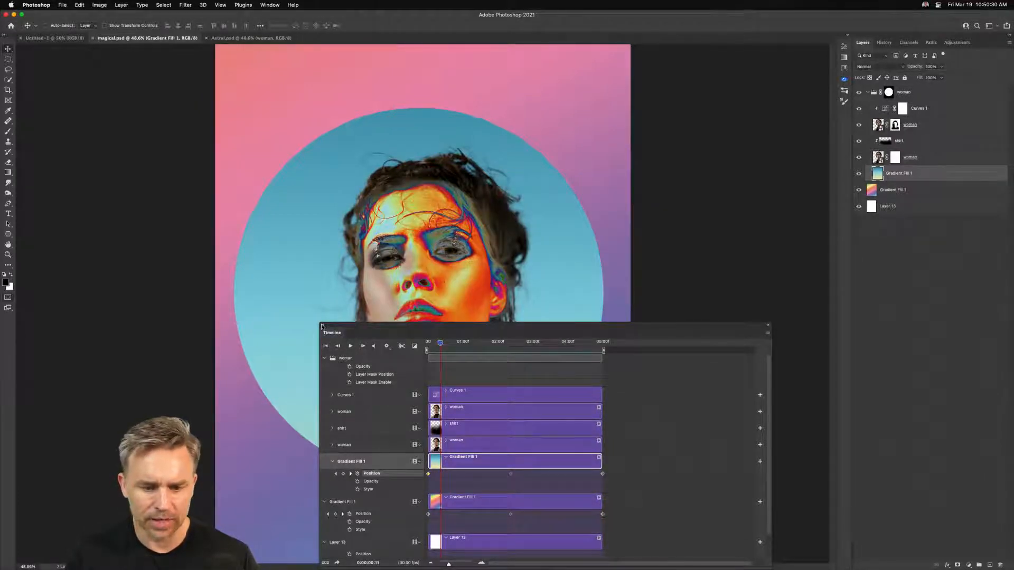
left_click_drag(438, 347, 262, 341)
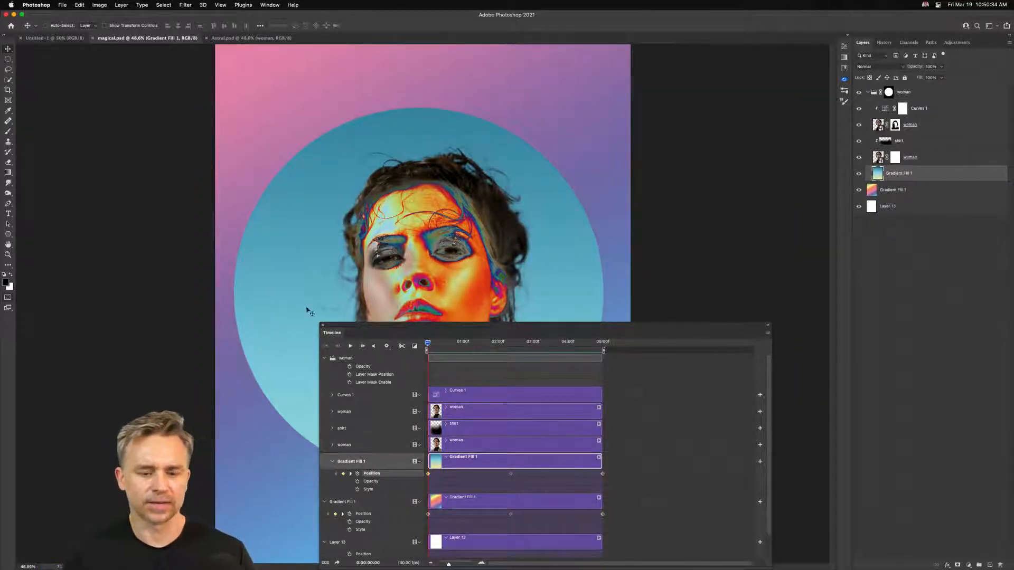
left_click_drag(353, 335, 377, 252)
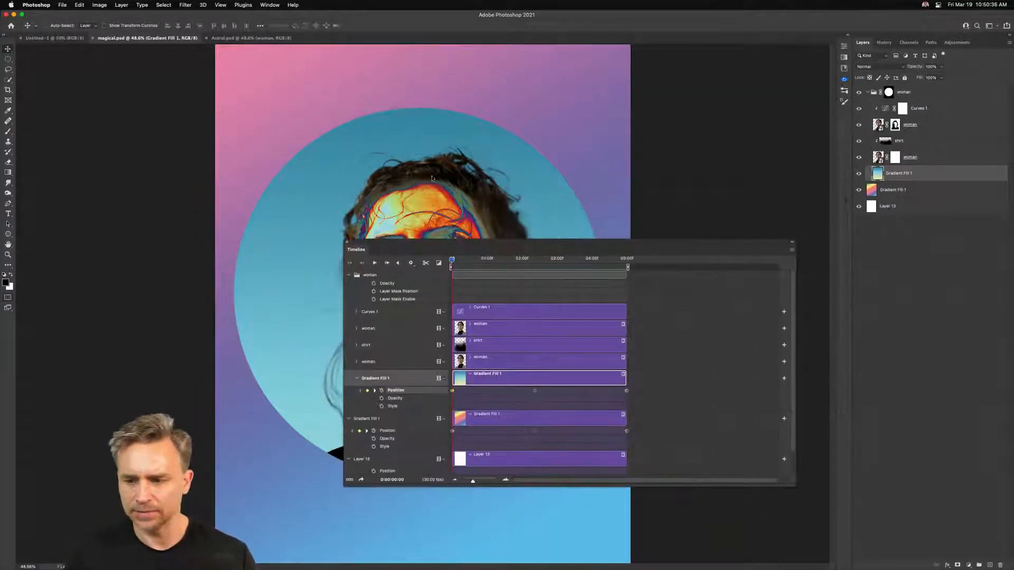
Switch to After Effects and resize the Photoshop and After Effects windows so the desktop files stay accessible.
mouse_move(472, 566)
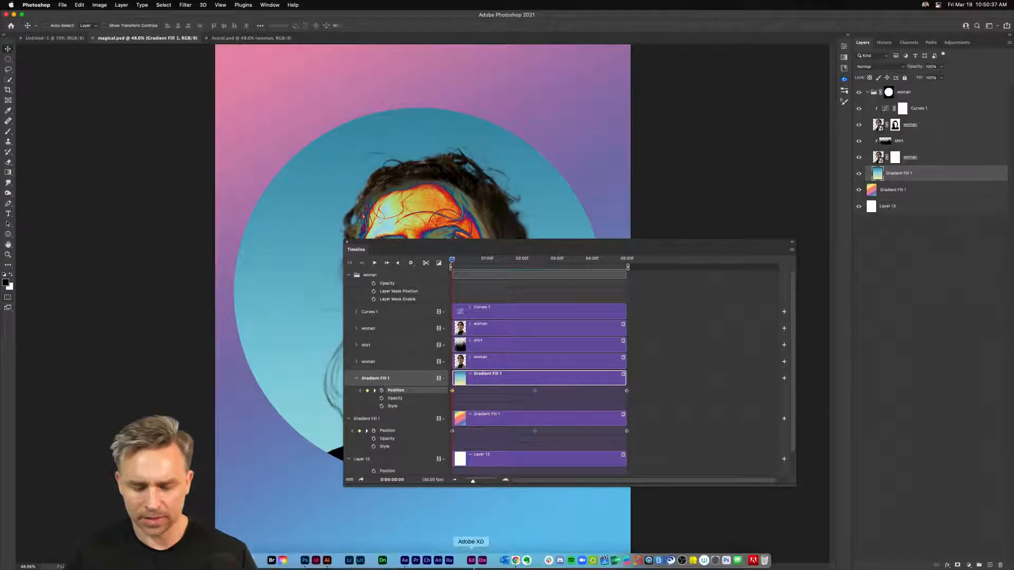
left_click(404, 561)
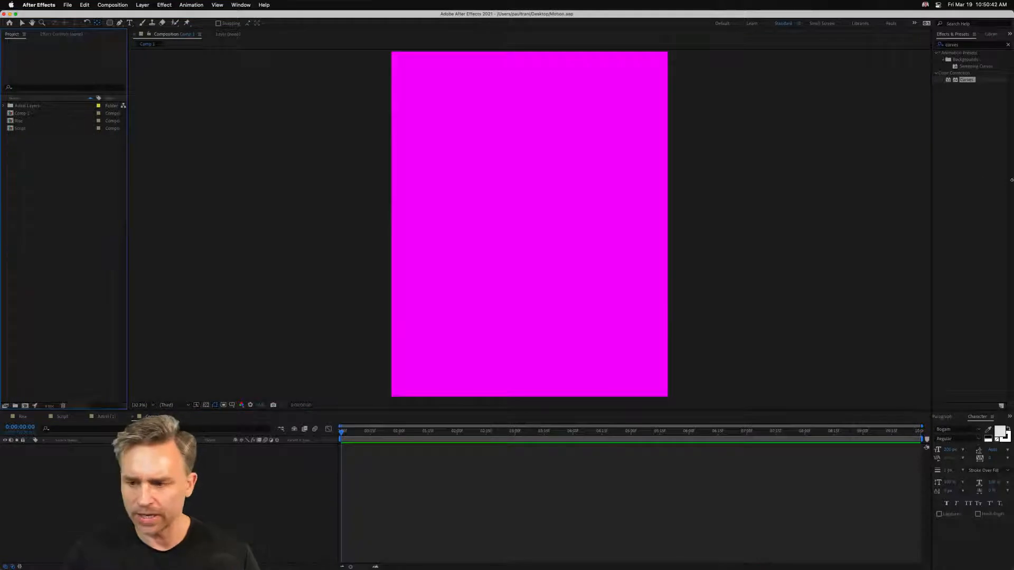
left_click_drag(1013, 171, 859, 171)
left_click(926, 300)
left_click_drag(1012, 56, 914, 54)
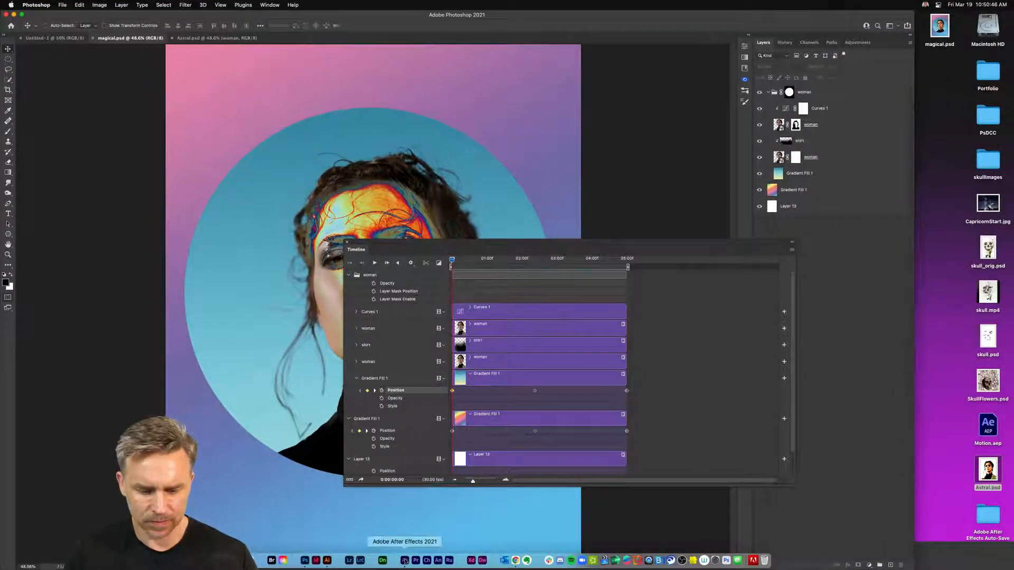
left_click(404, 560)
left_click_drag(860, 65, 915, 65)
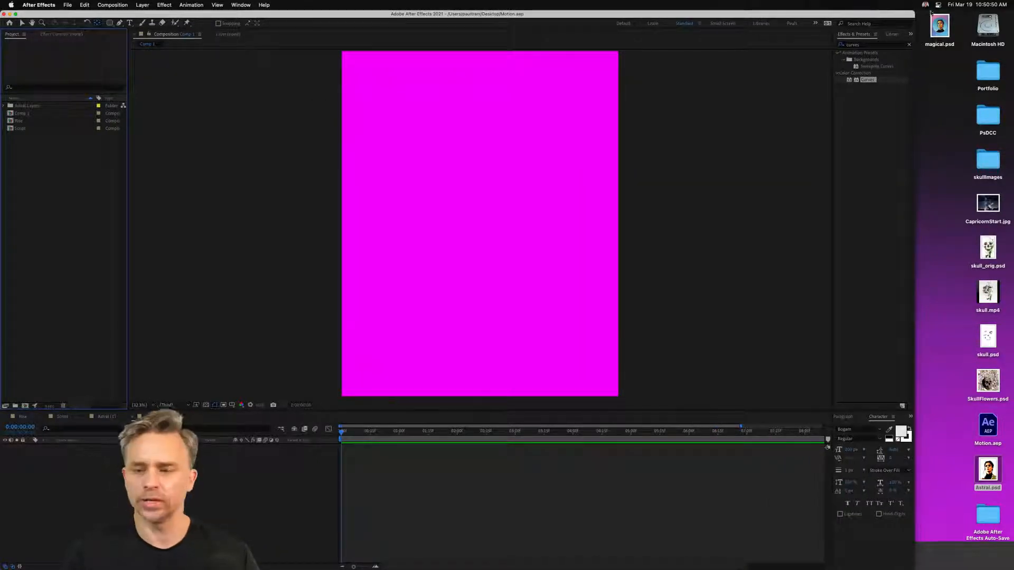
Import magical.psd as Composition - Retain Layer Sizes with Editable Layer Styles, and open the resulting magical composition.
left_click_drag(940, 25, 52, 180)
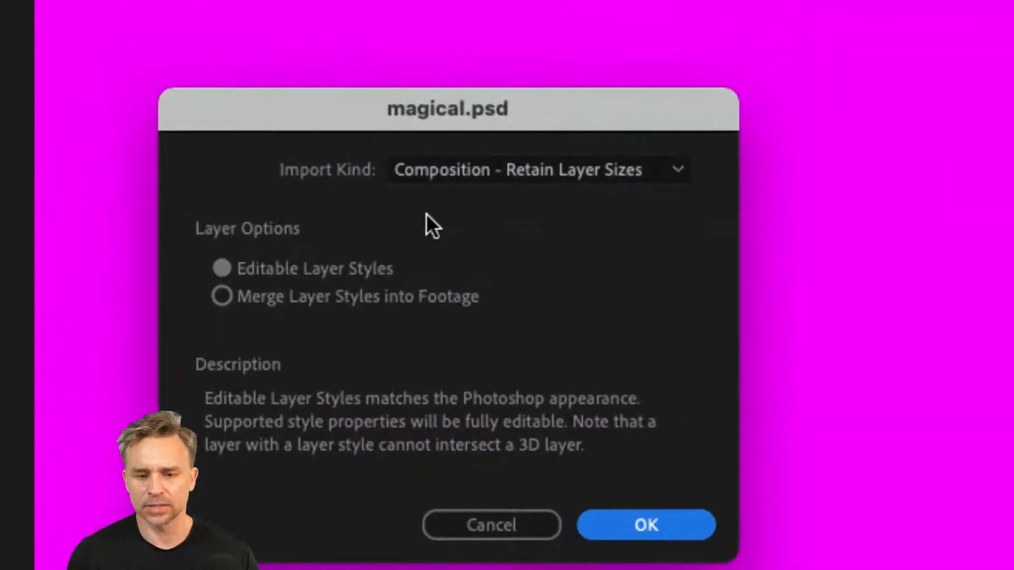
left_click_drag(303, 100, 332, 54)
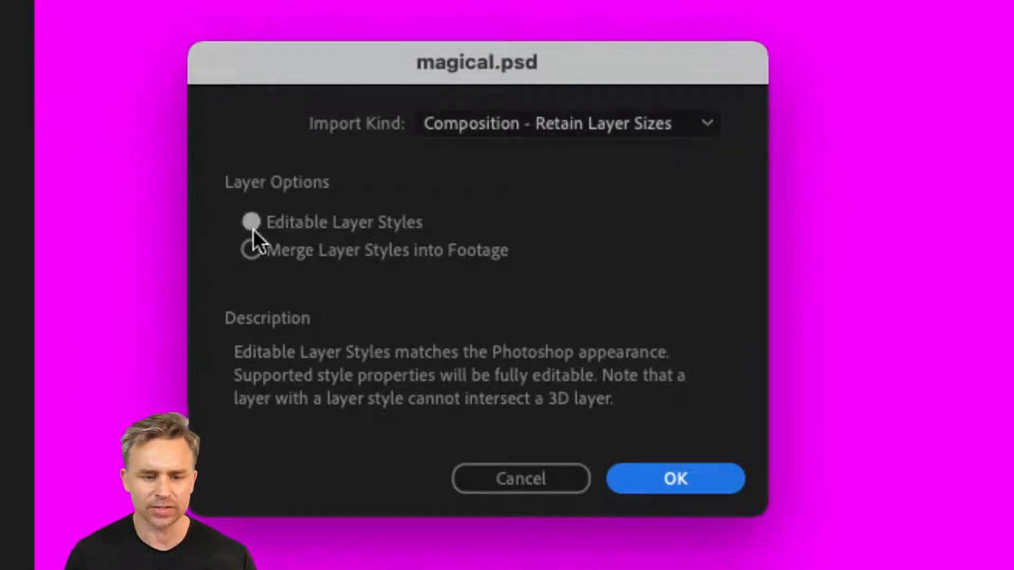
left_click(649, 473)
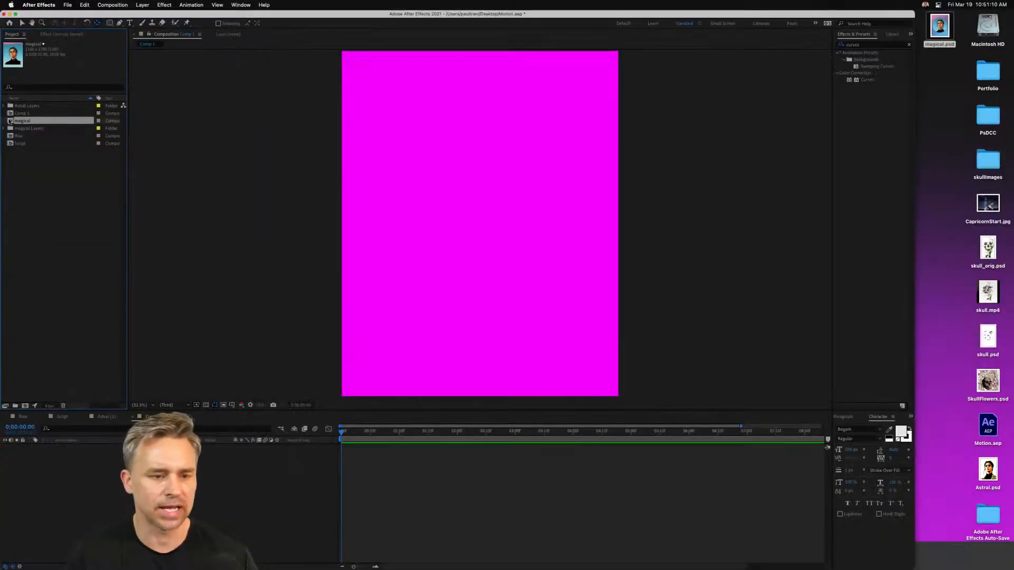
double_click(10, 122)
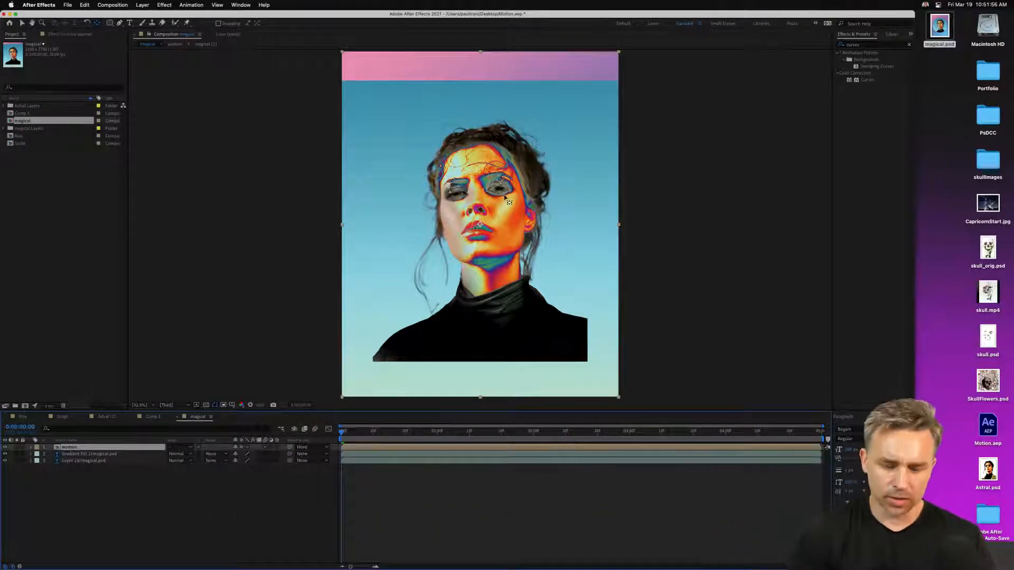
Switch to Photoshop, close the floating Timeline, and minimize the window to return to After Effects.
left_click(306, 563)
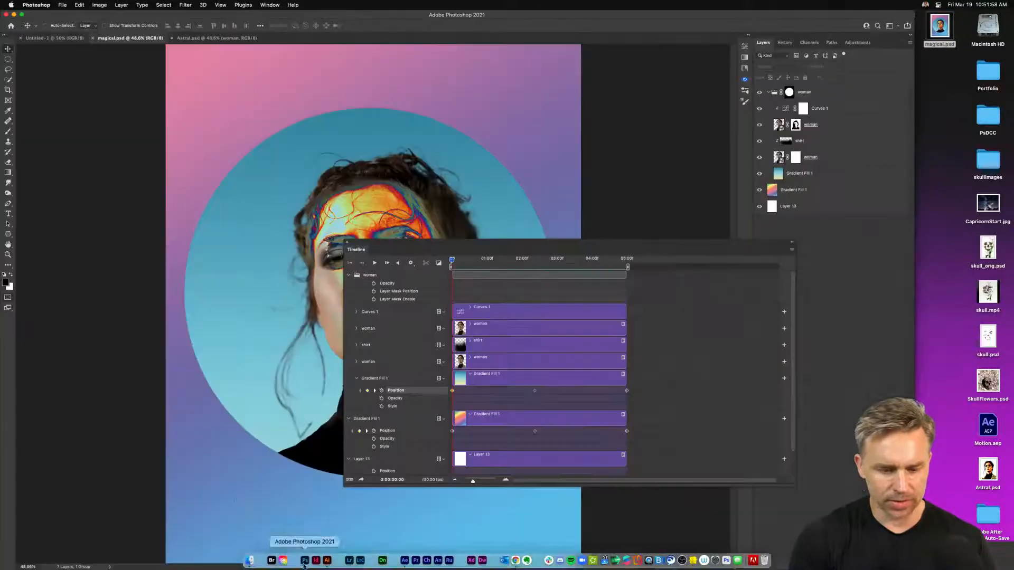
left_click_drag(353, 247, 376, 254)
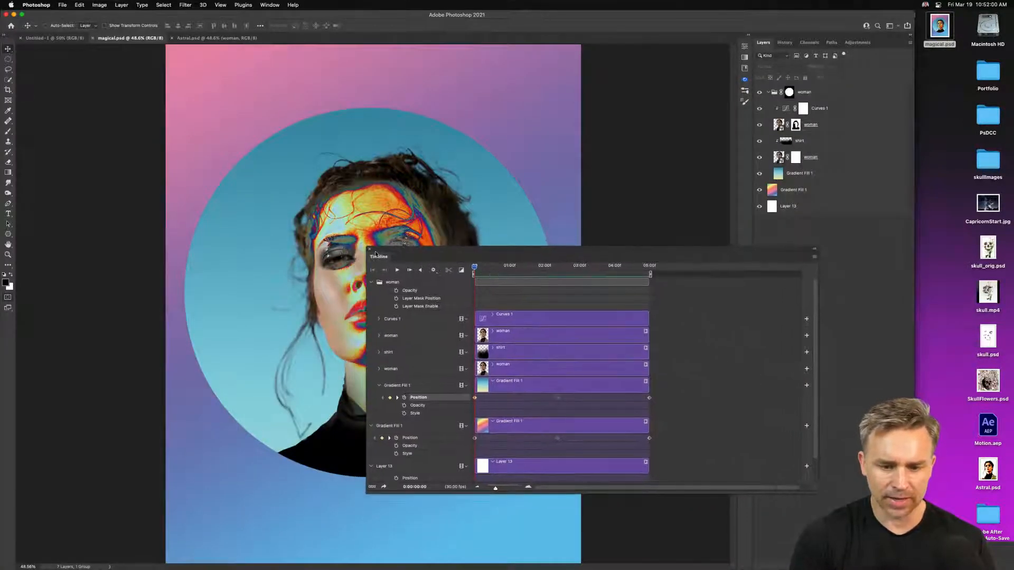
left_click(369, 251)
left_click(13, 14)
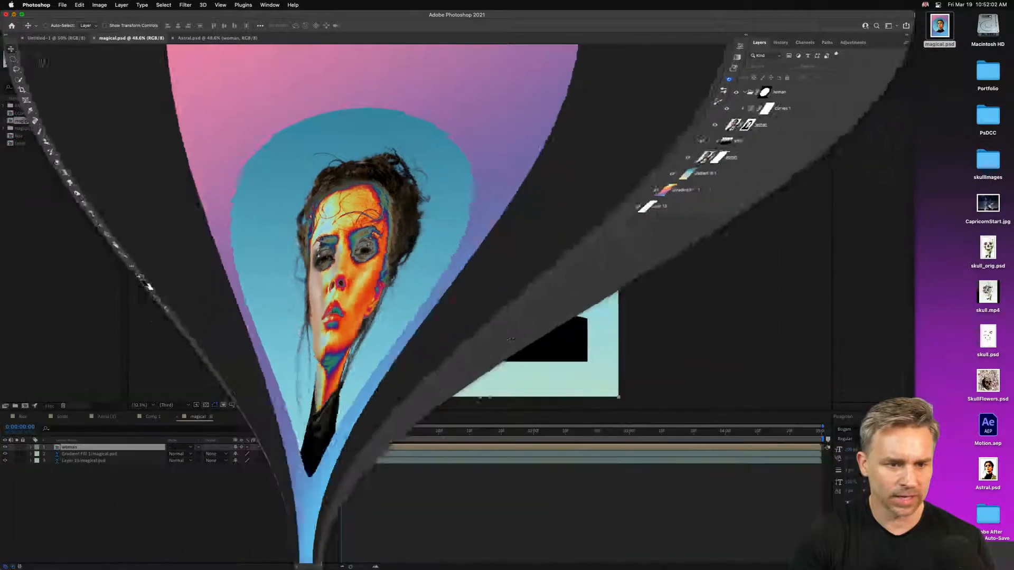
Inspect the Transform properties of Layer 13 and Gradient Fill 1 for keyframes, and collapse both layers again.
left_click(30, 461)
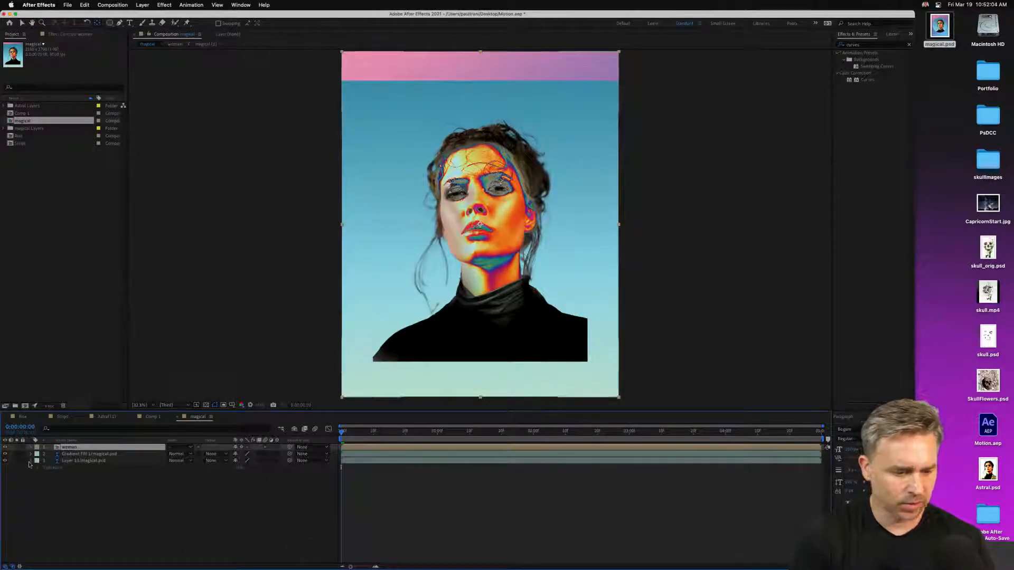
left_click(37, 469)
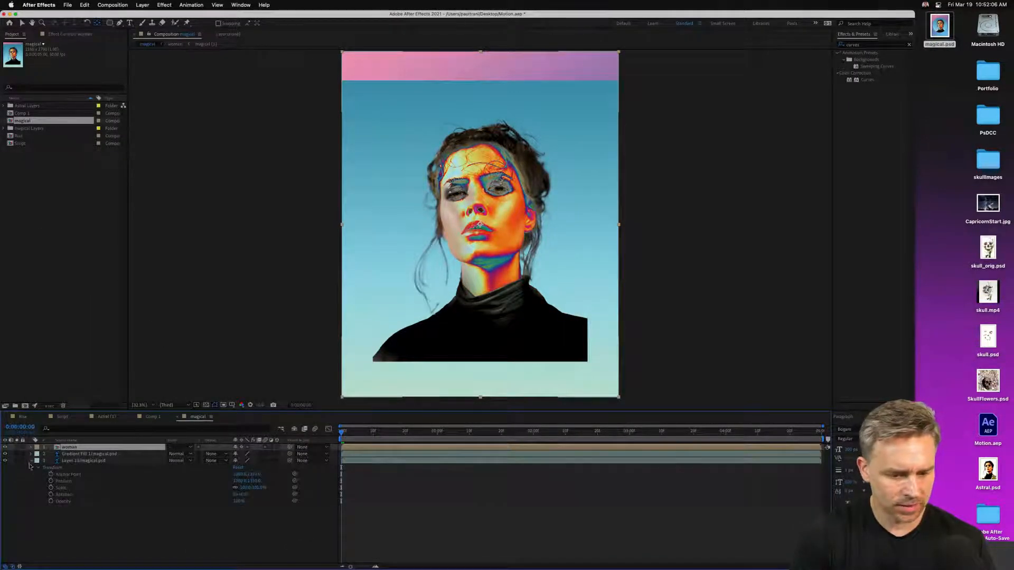
left_click(31, 454)
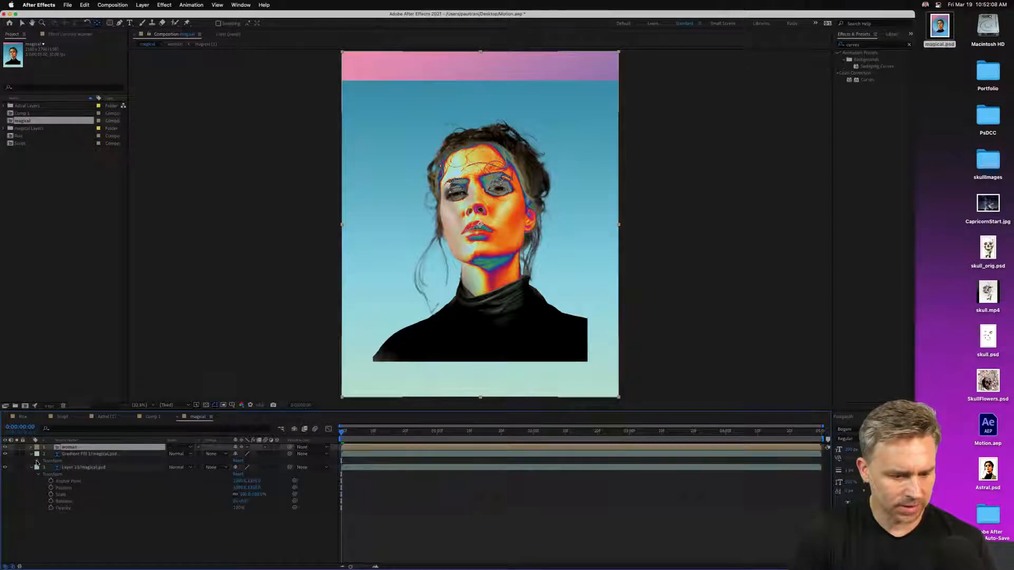
left_click(37, 462)
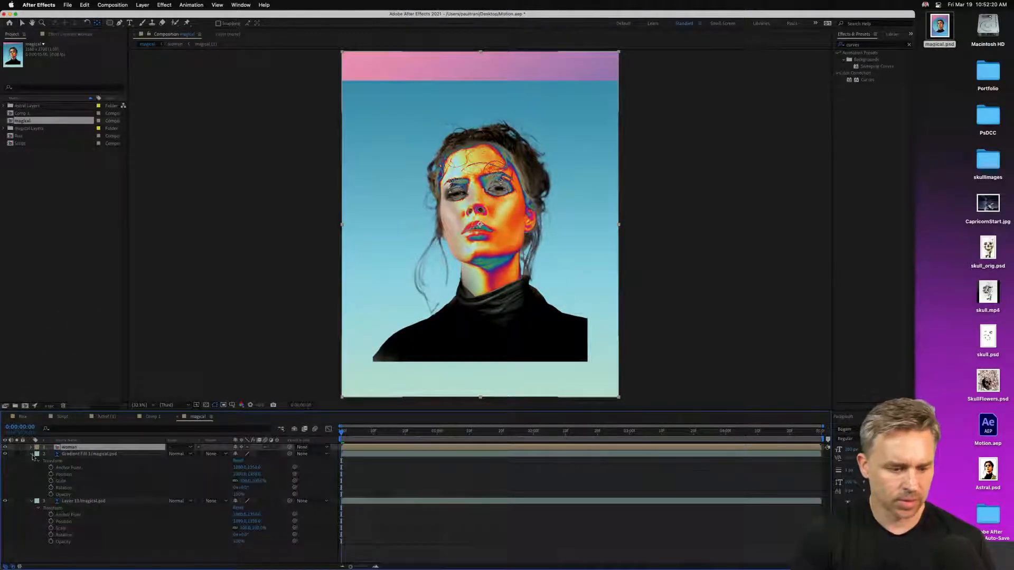
left_click(32, 455)
left_click(31, 461)
Preview the magical composition briefly, return the playhead to the first frame, and deselect all layers.
key("space")
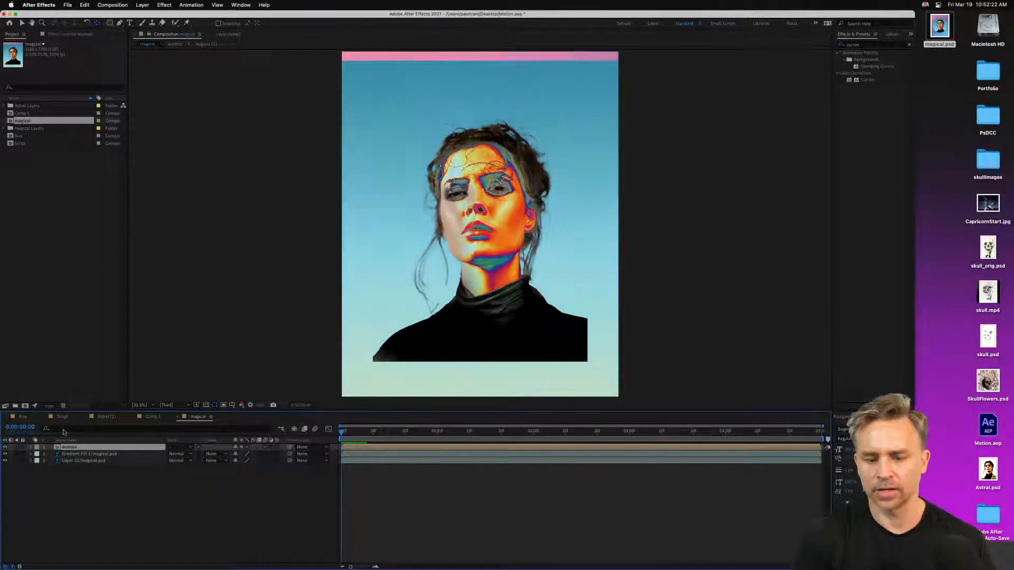
key("space")
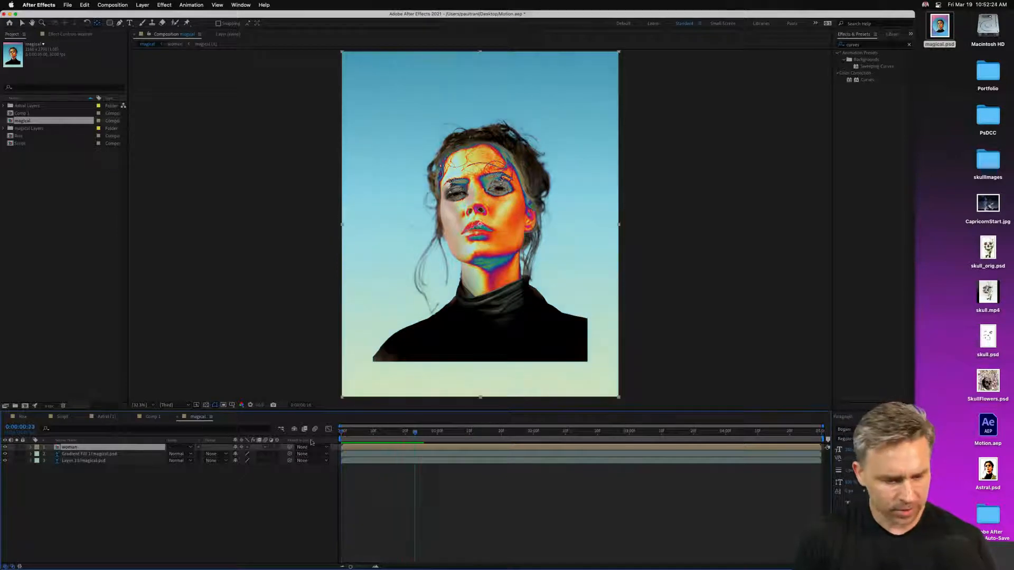
key("Home")
left_click(61, 505)
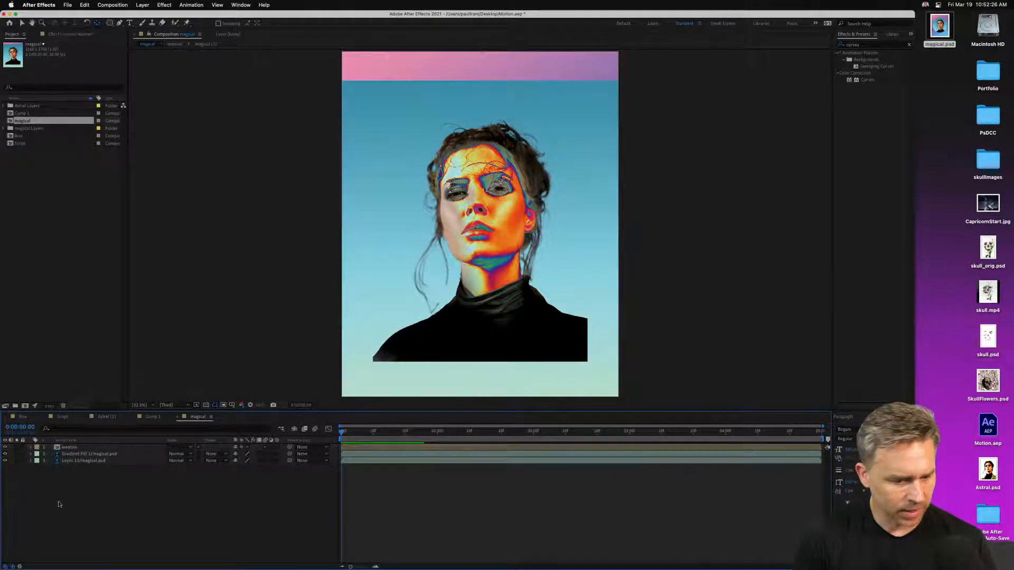
Examine the nested woman and magical (2) compositions and their layers, and return to the magical composition.
left_click(30, 455)
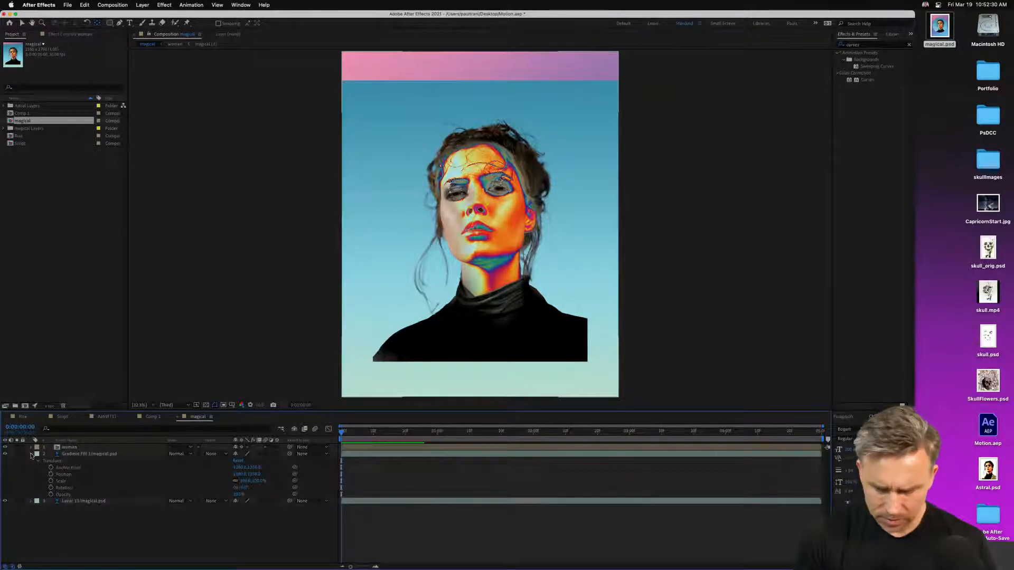
left_click(31, 447)
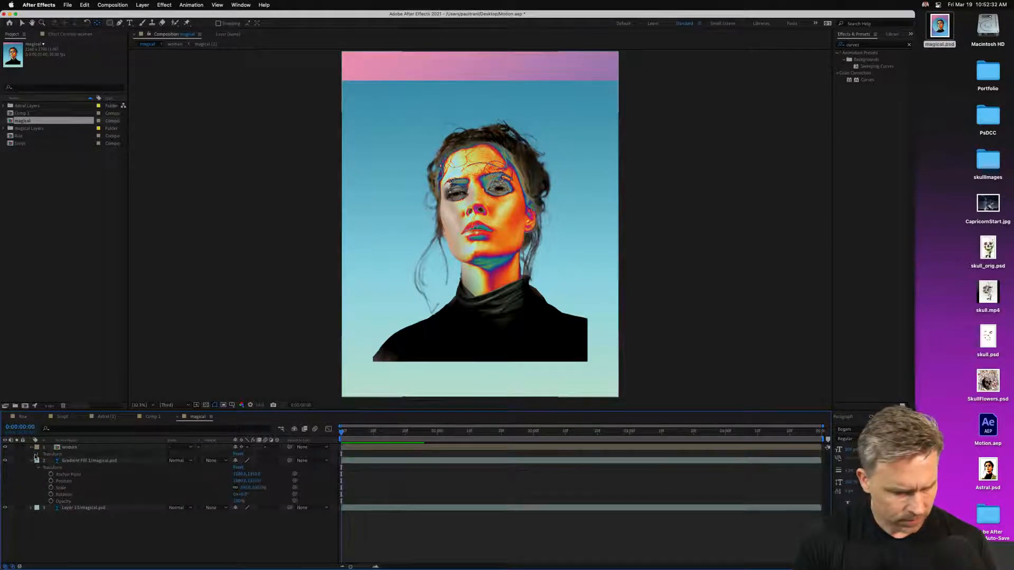
left_click(59, 448)
left_click(30, 448)
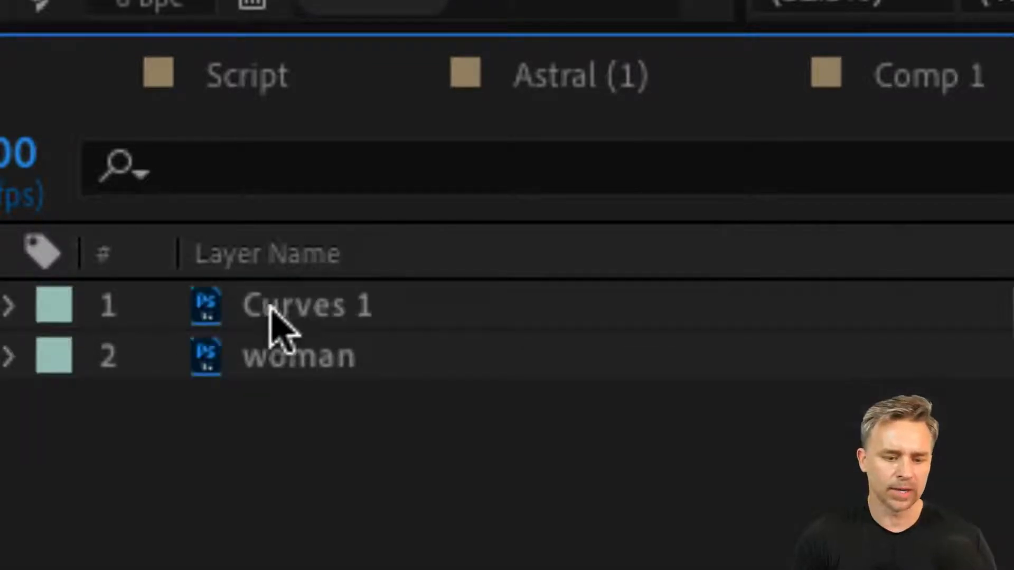
left_click(267, 310)
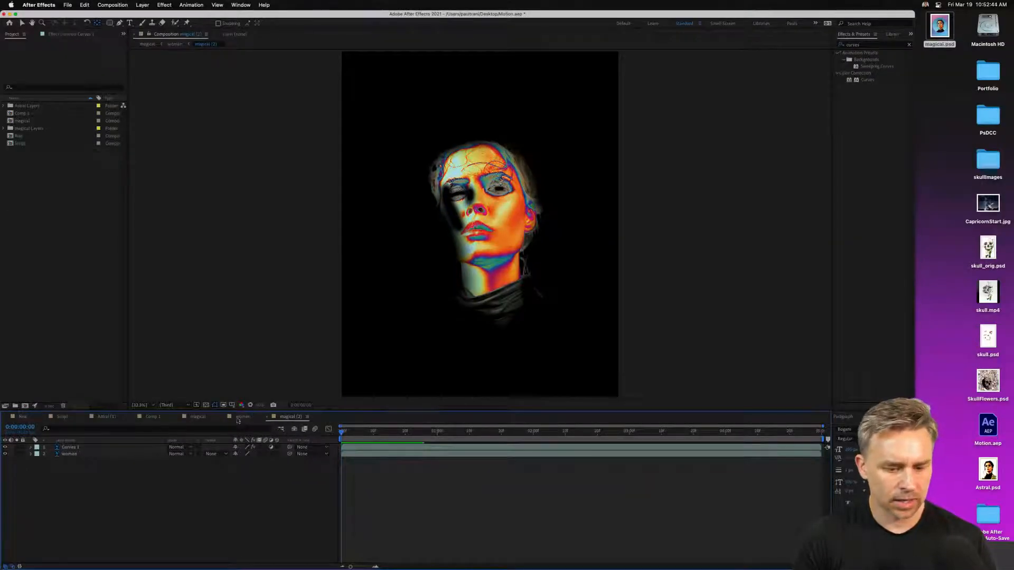
left_click(239, 418)
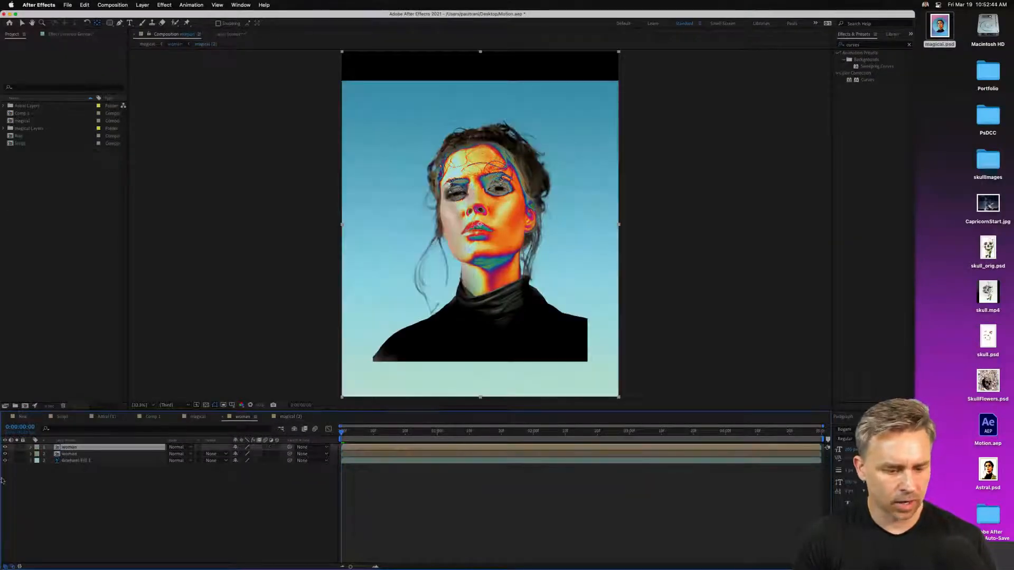
left_click(198, 416)
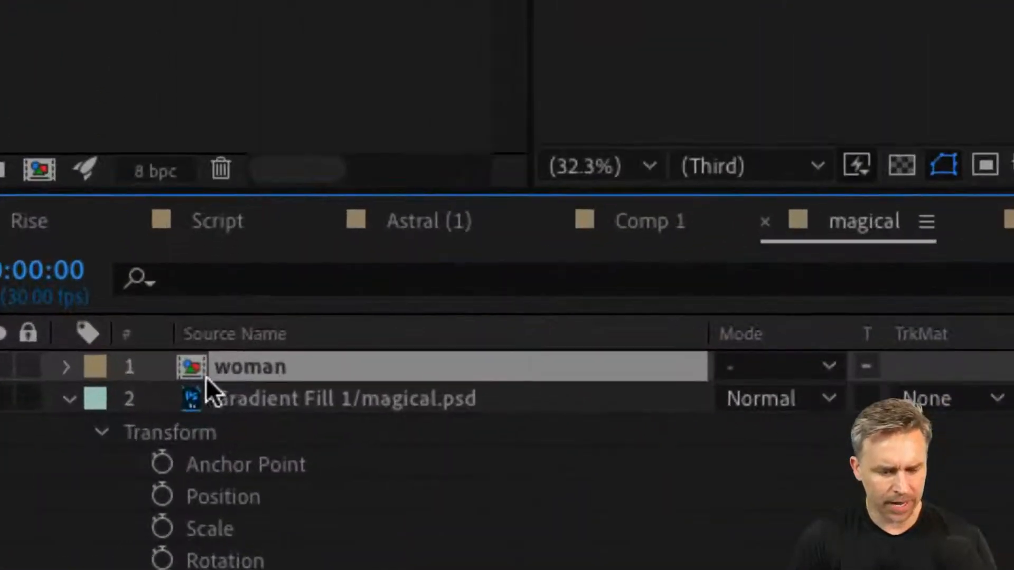
Rename the woman layer in the magical composition as "woman (folder in Ps)".
key("Return")
left_click(290, 368)
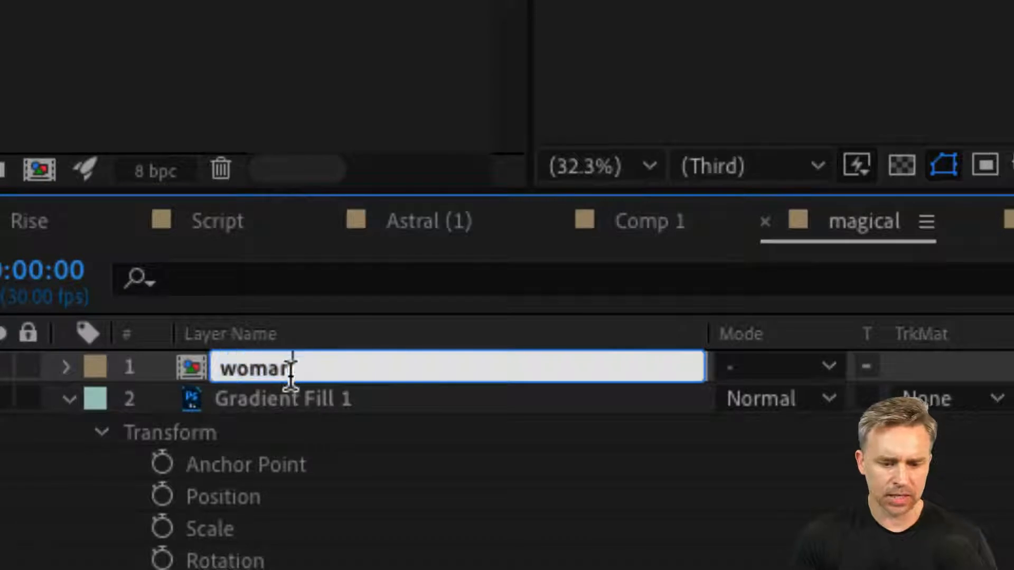
type("(fo")
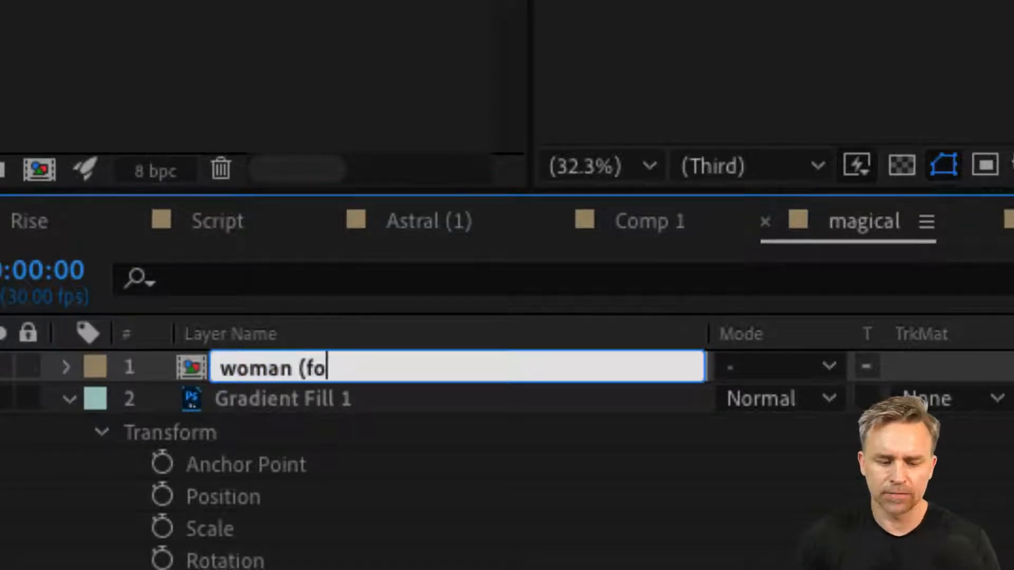
type("lder in Ps)")
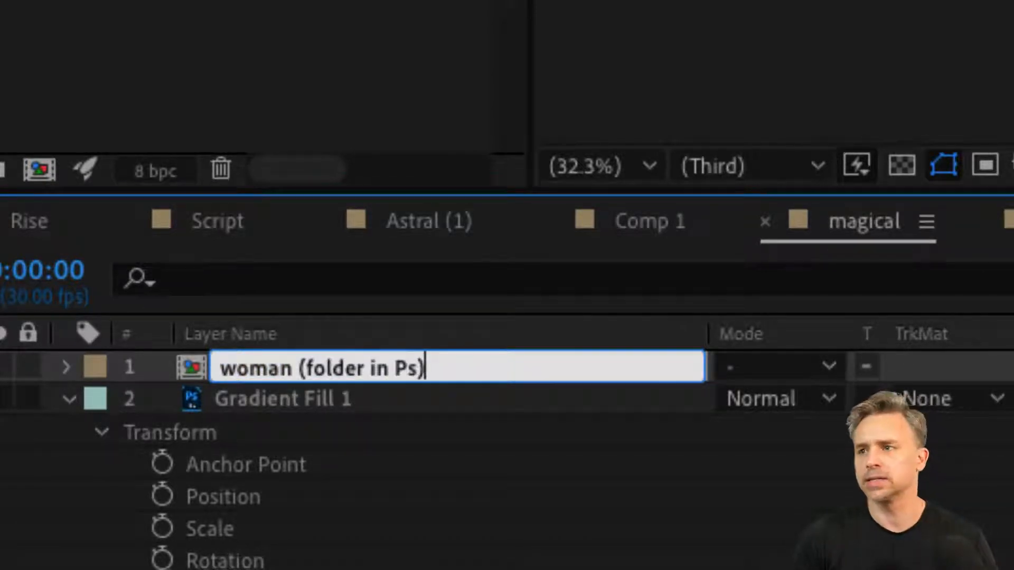
key("Return")
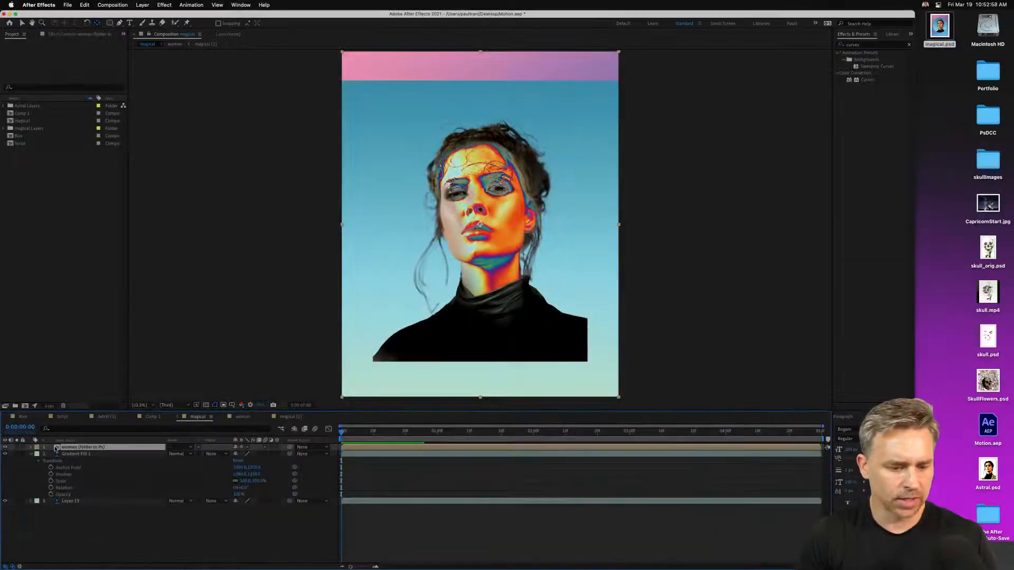
Open the nested composition of the "woman (folder in Ps)" layer and check its two woman layers.
double_click(57, 448)
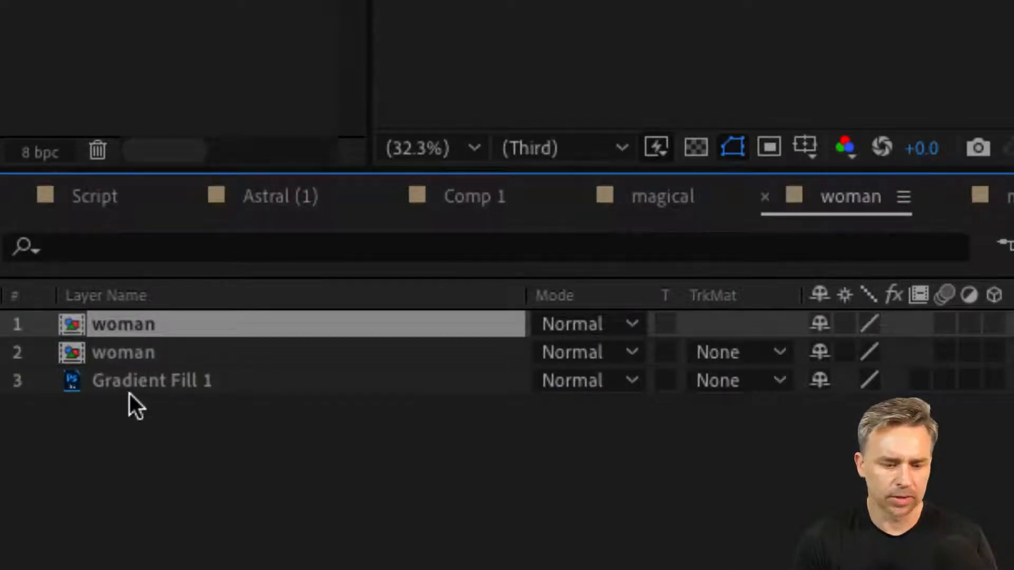
left_click(103, 359)
left_click(84, 324)
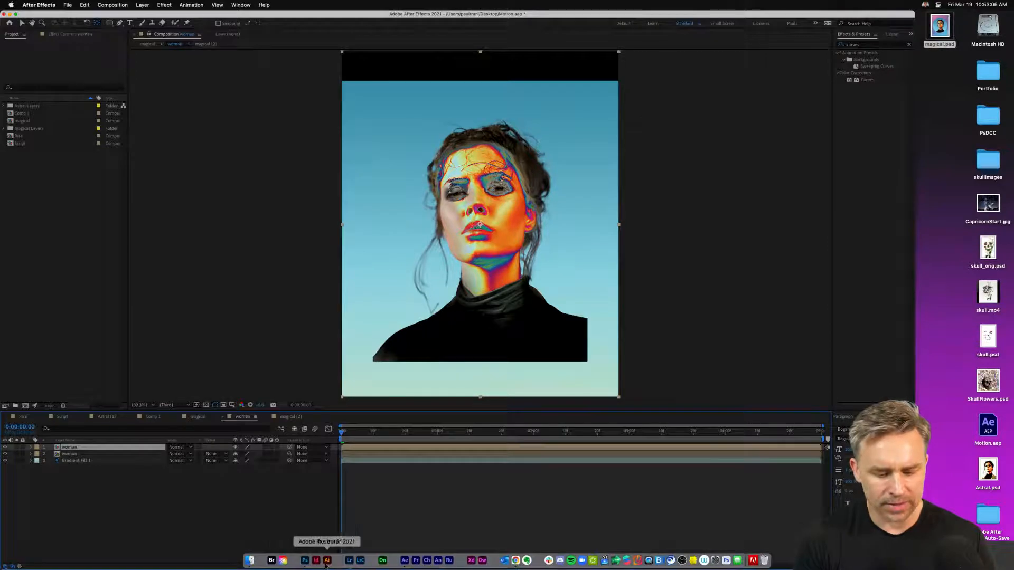
Switch to Photoshop and examine the woman group, selecting the upper woman layer together with the clipped Curves 1 adjustment.
left_click(306, 562)
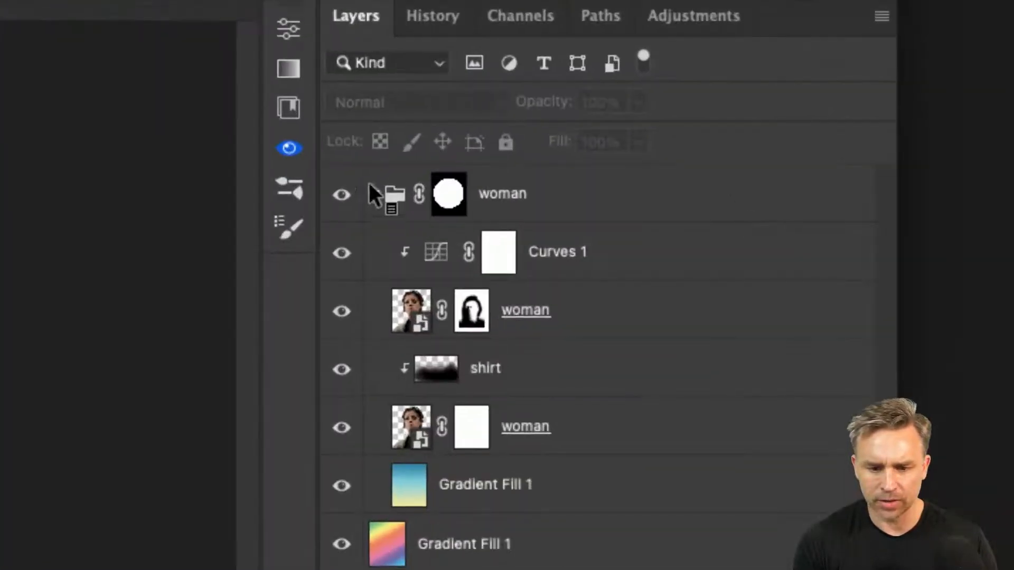
left_click(502, 198)
left_click(372, 196)
left_click(373, 197)
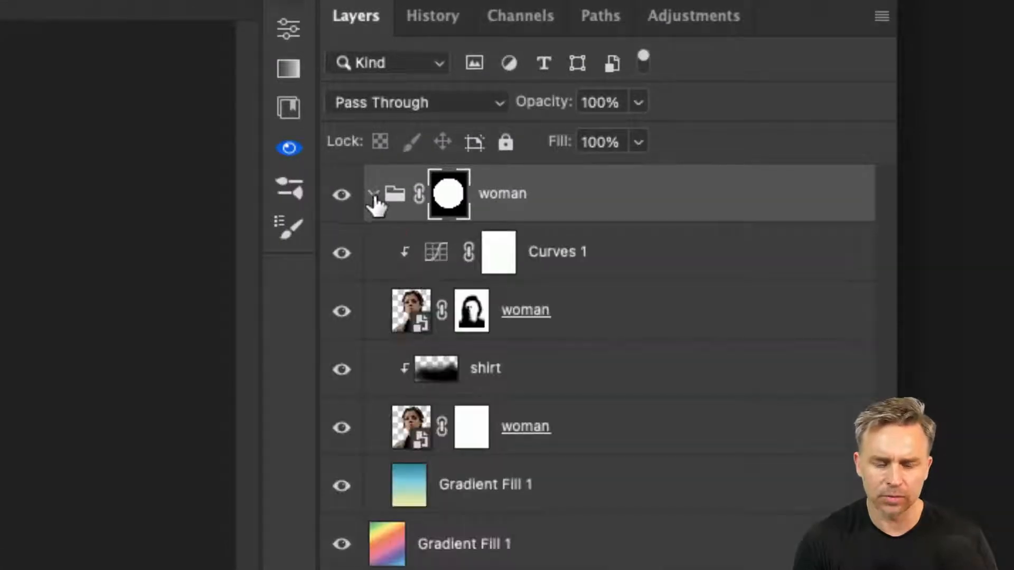
left_click(568, 314)
left_click(589, 255, "shift")
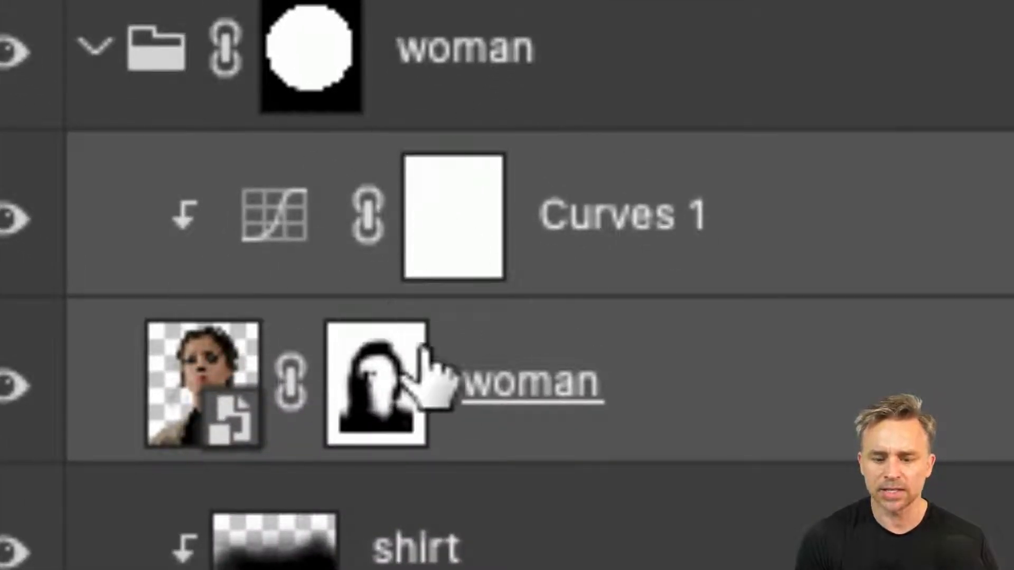
Rename the upper woman layer in the woman group as "woman (Layer Composition in Ae)" and enlarge the Photoshop window.
double_click(515, 386)
left_click(599, 381)
type("(")
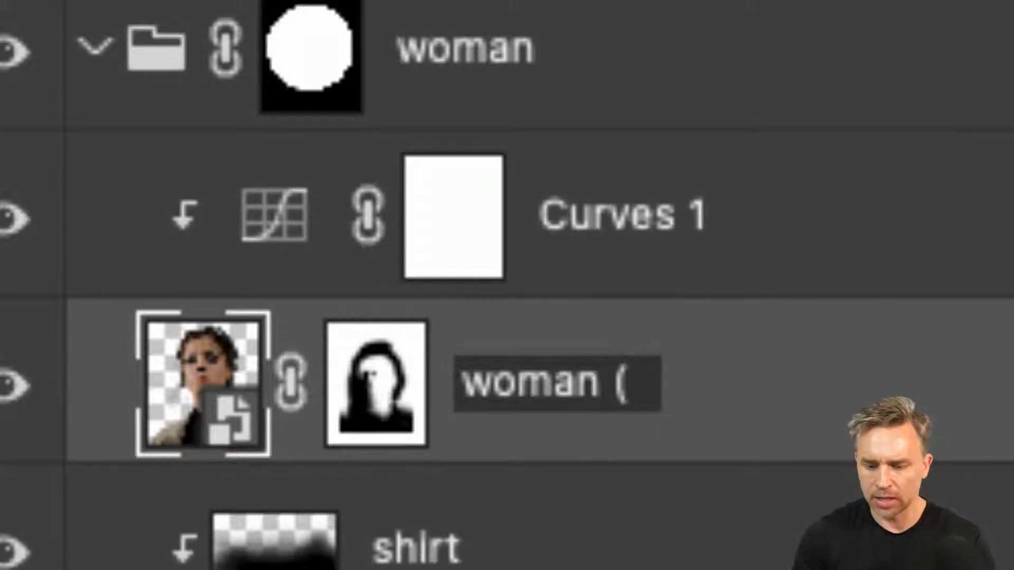
type("Layer Comp")
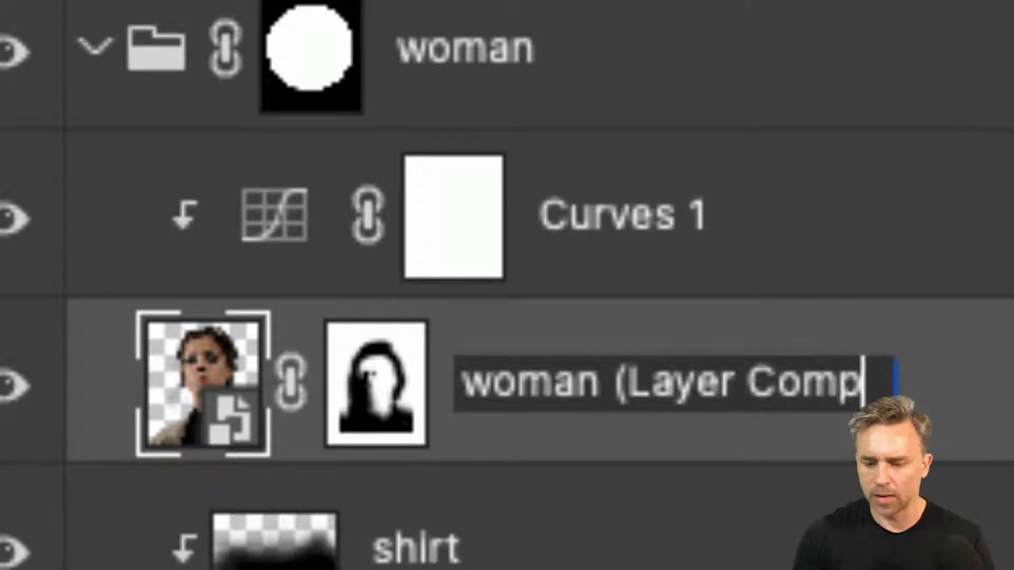
type("osition i")
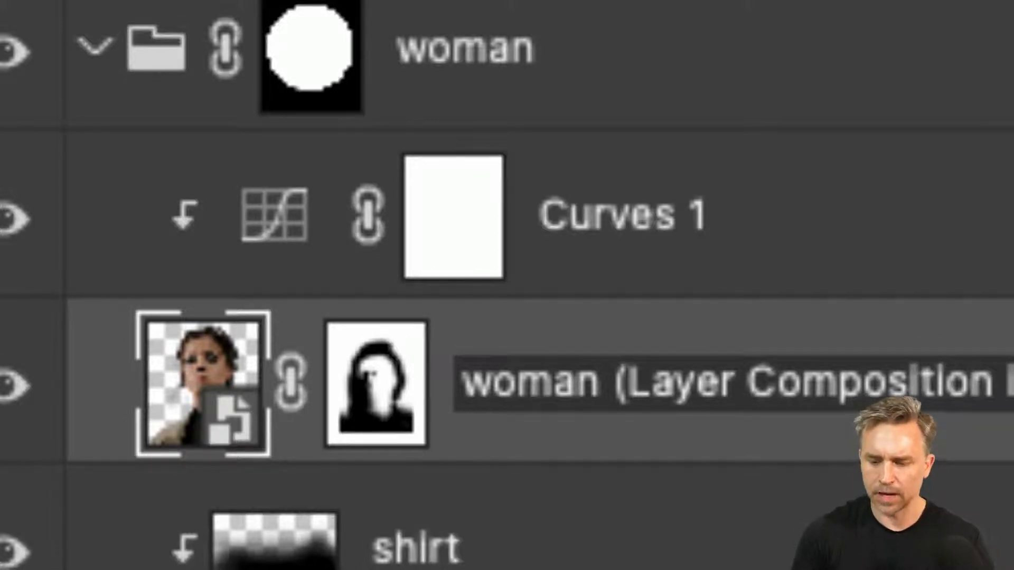
type("n Ae)")
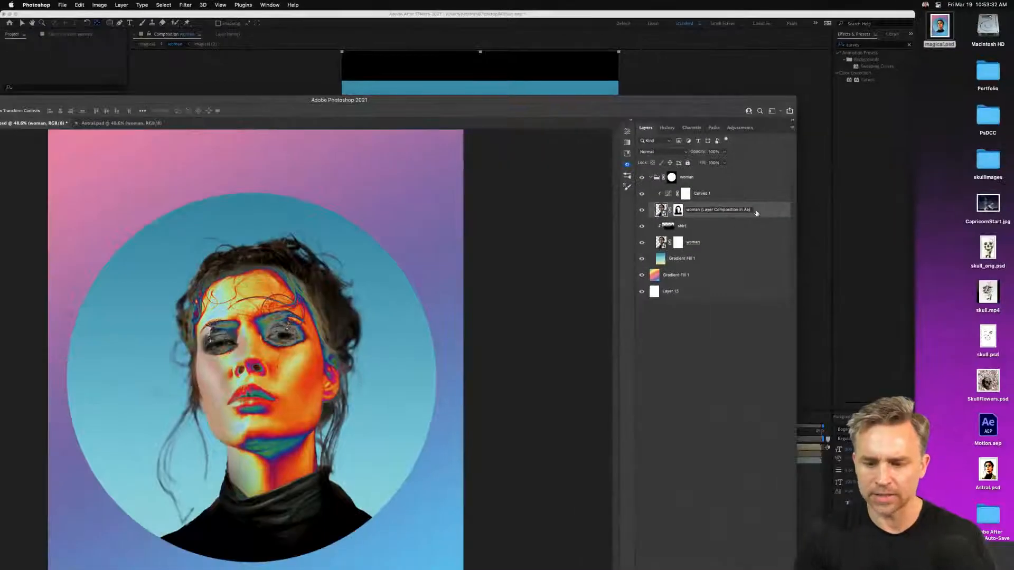
key("Return")
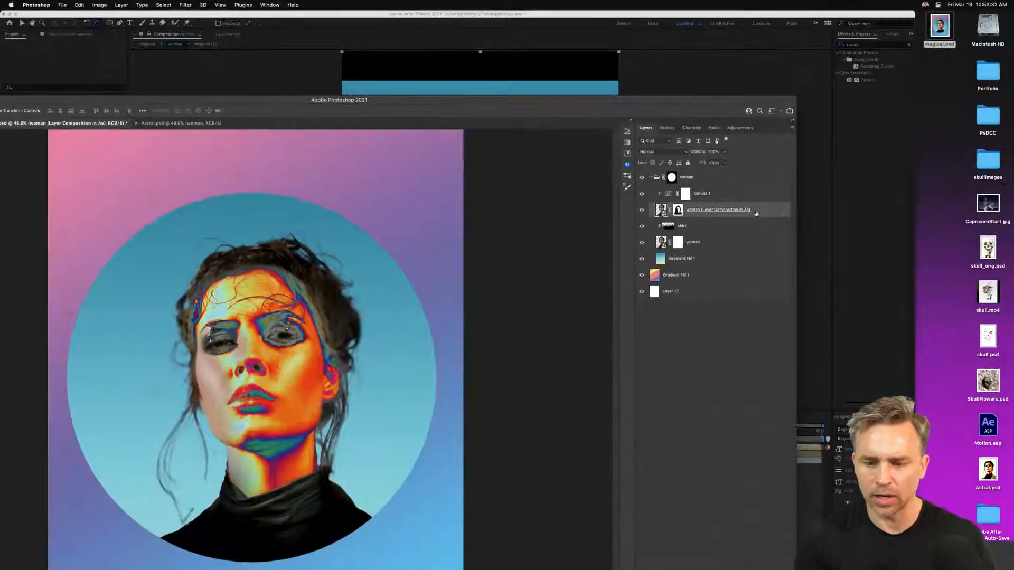
double_click(586, 104)
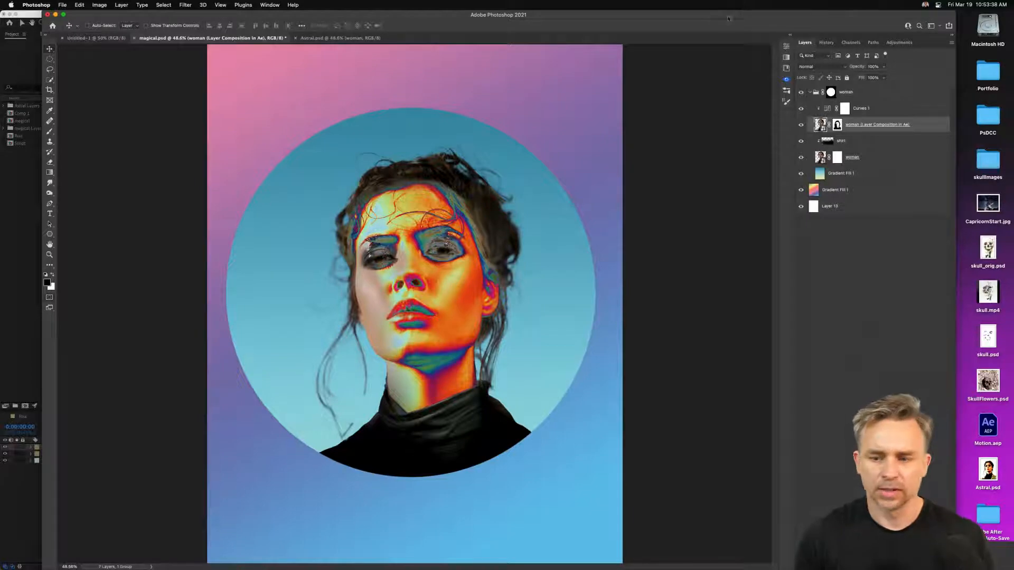
Switch to After Effects and toggle the Curves 1 layer's visibility in the magical (2) composition to compare its effect.
left_click(1, 295)
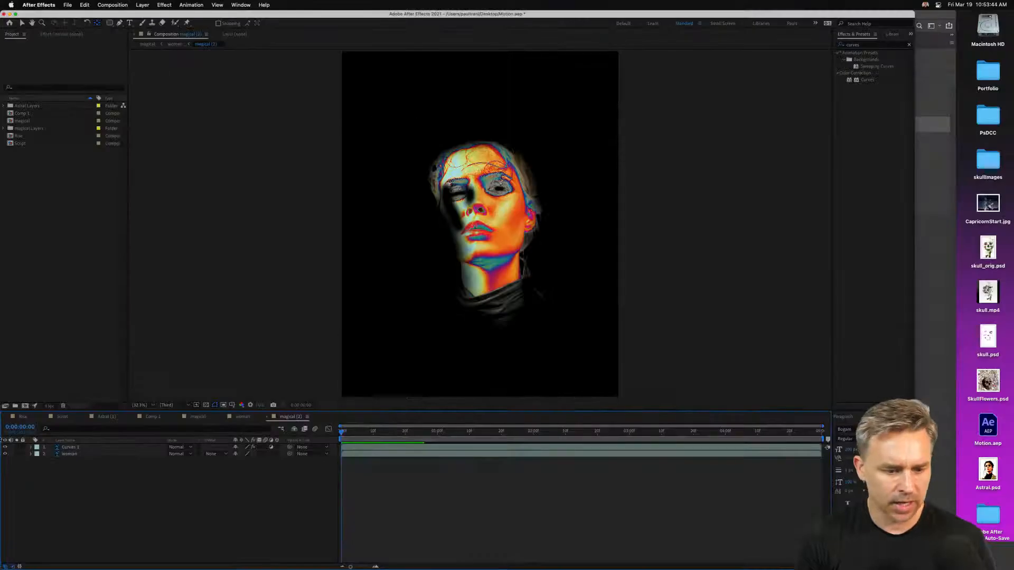
left_click(6, 447)
left_click(6, 447)
left_click(6, 448)
left_click(5, 447)
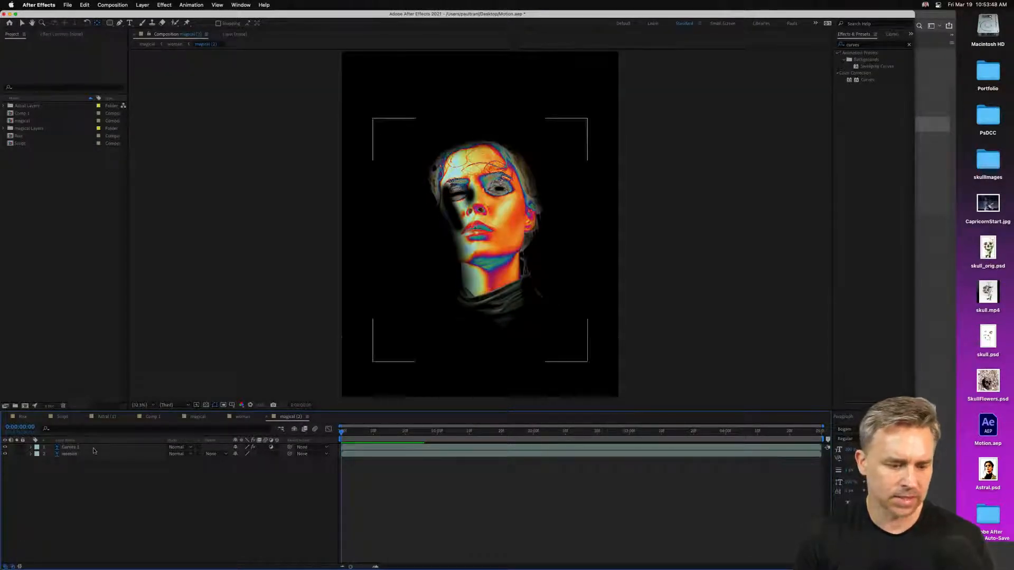
Show the magical composition, close every other open composition except woman and magical (2), and widen the After Effects window.
left_click(235, 417)
left_click(186, 417)
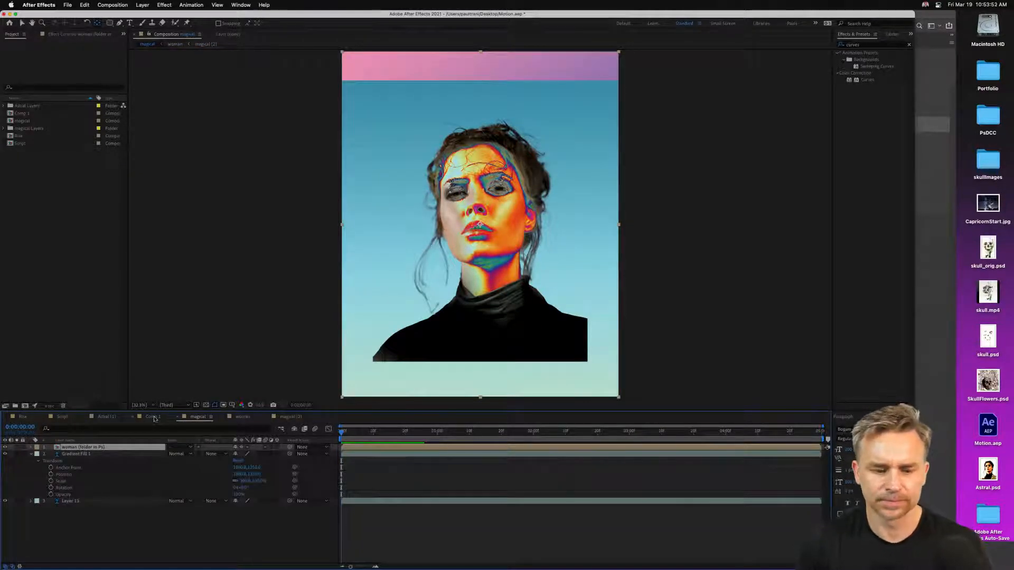
left_click(133, 417)
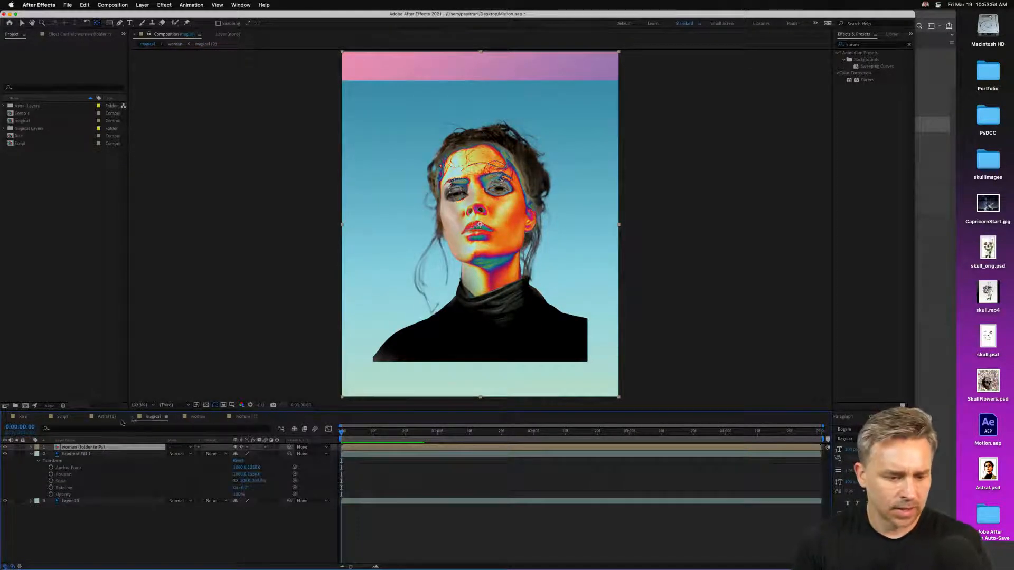
left_click(84, 417)
left_click(44, 417)
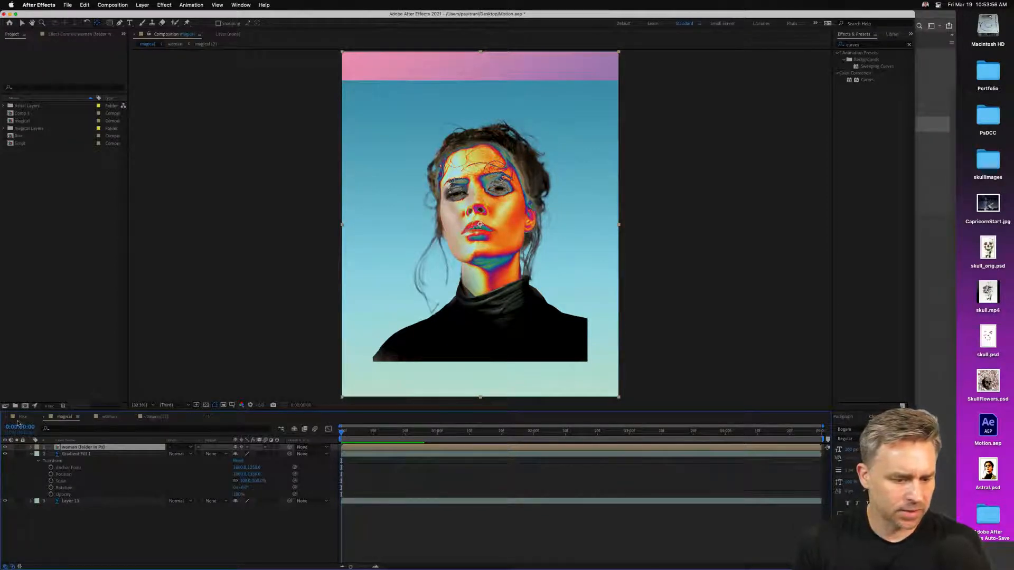
left_click(6, 417)
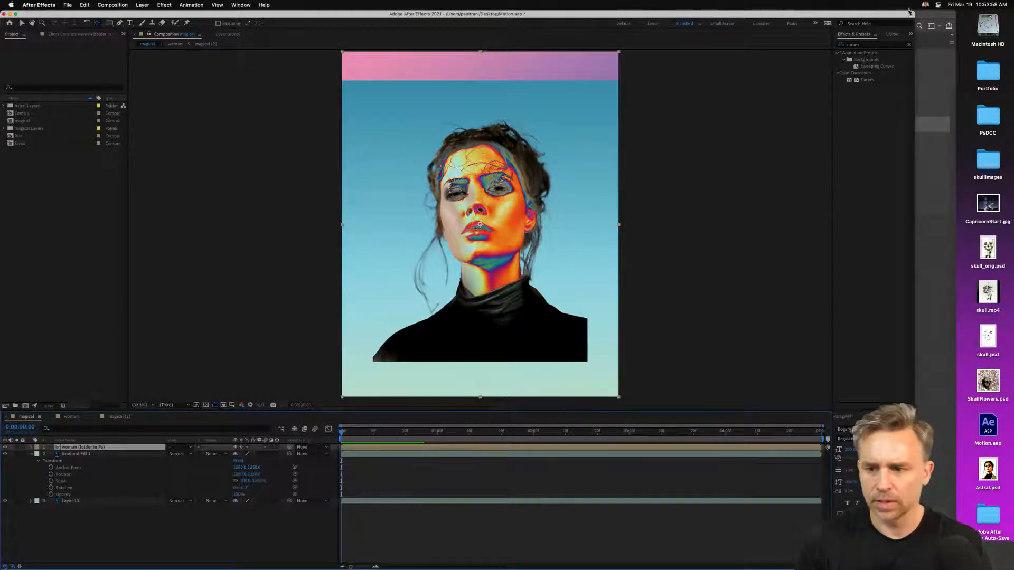
left_click_drag(912, 11, 1013, 11)
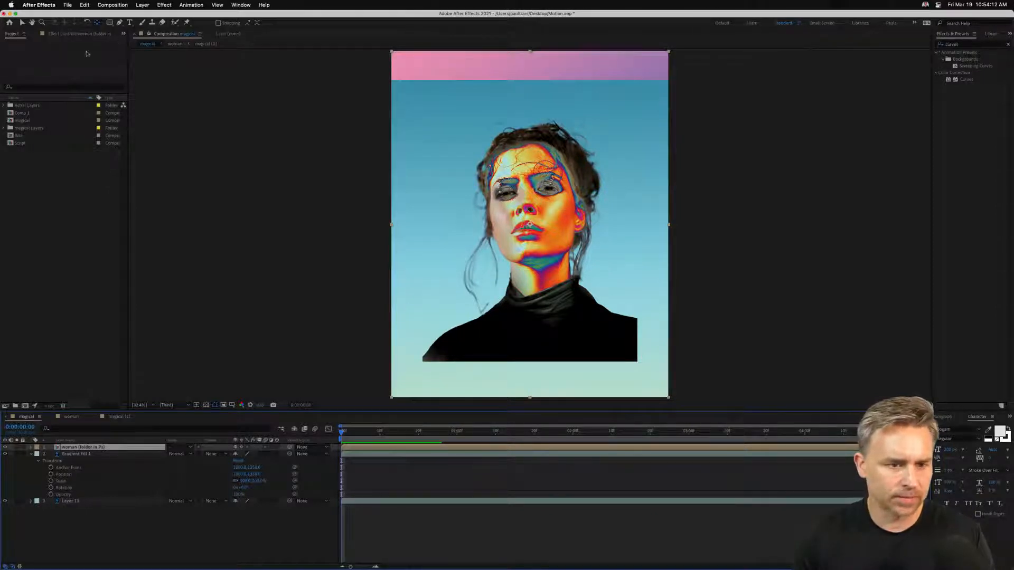
Add a composition-size solid layer in a light red colour above the woman layer in the magical composition.
left_click(119, 4)
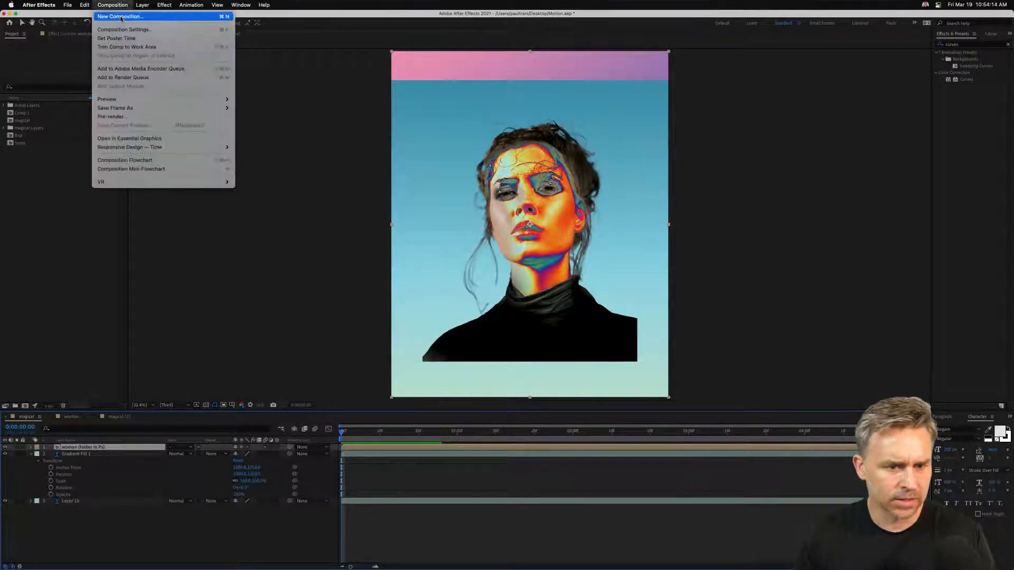
mouse_move(142, 4)
mouse_move(211, 16)
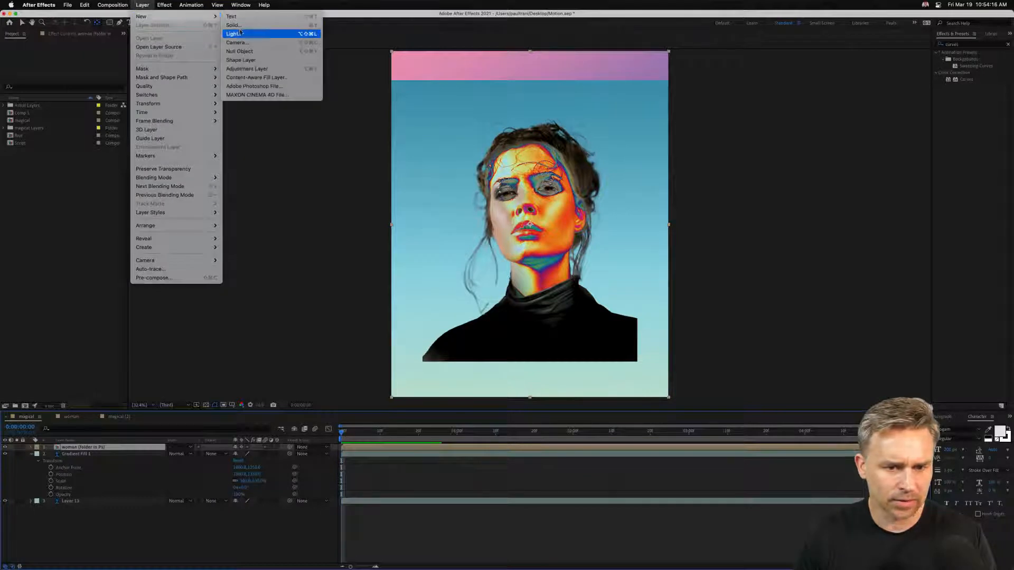
left_click(242, 23)
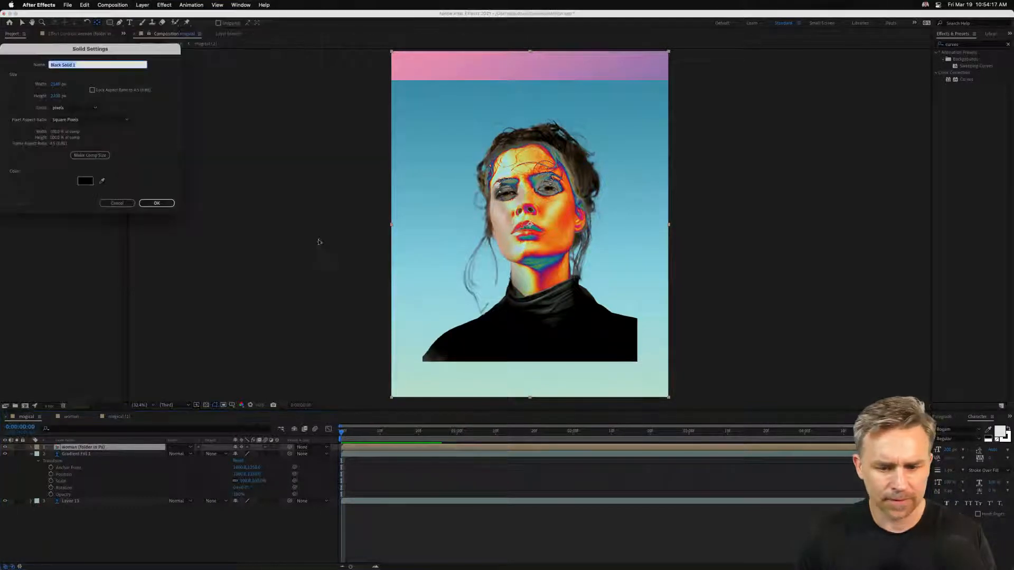
left_click(87, 181)
left_click_drag(98, 74, 151, 51)
key("Return")
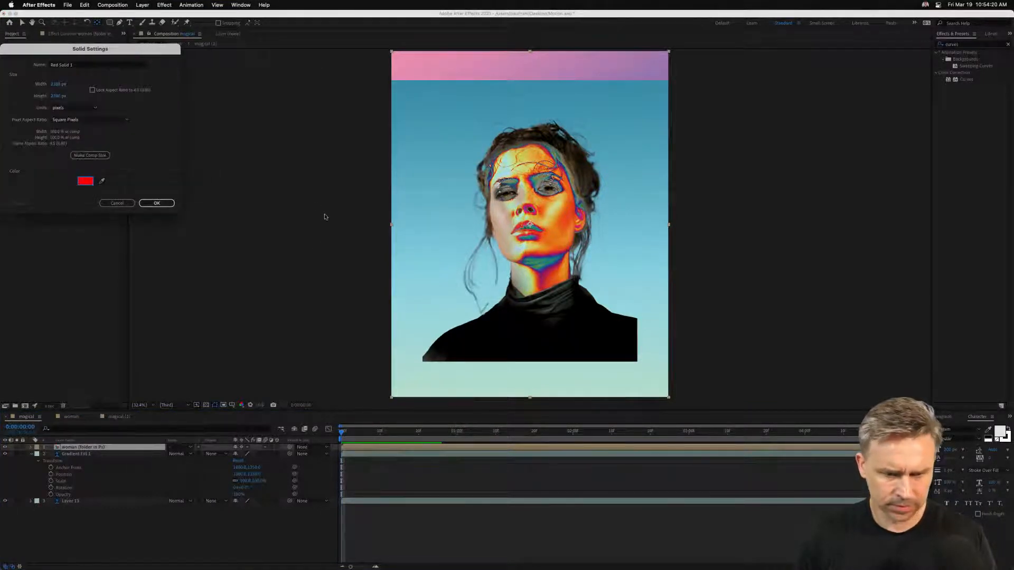
left_click(85, 181)
left_click(37, 62)
key("Return")
left_click(151, 203)
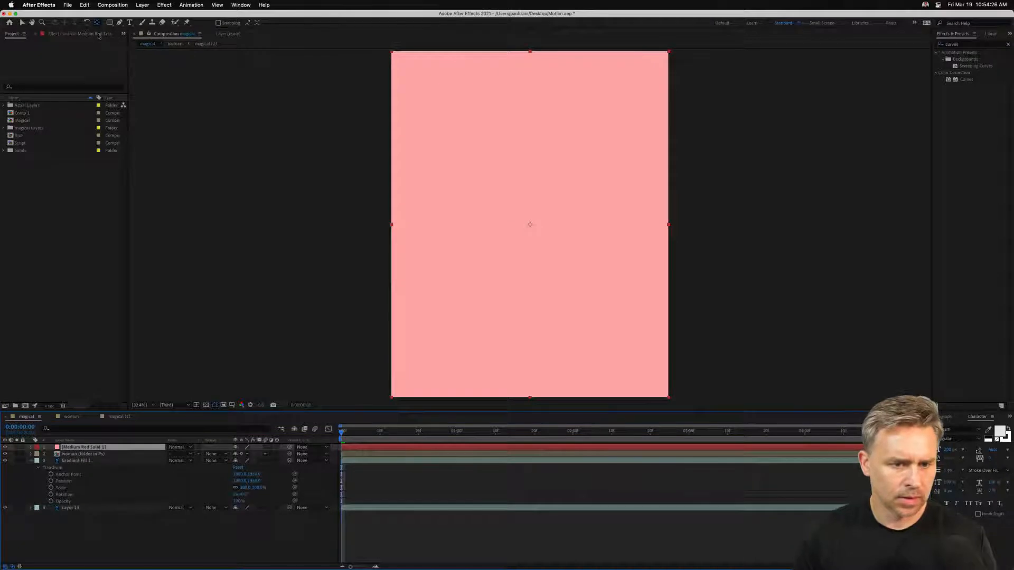
Draw a curved freeform mask path on the light red solid with the Pen tool and delete the solid layer.
left_click(120, 22)
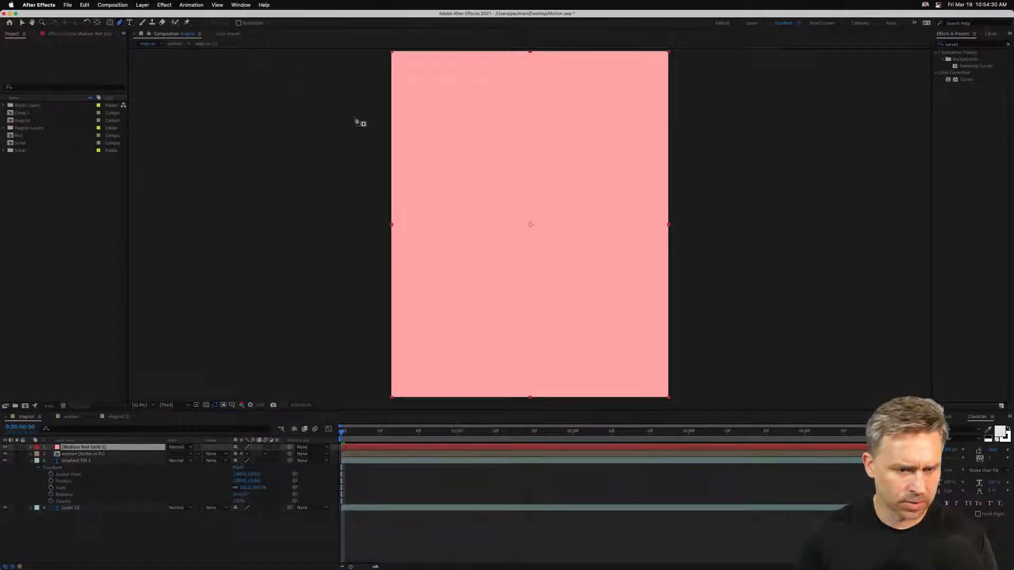
left_click(480, 174)
left_click(546, 246)
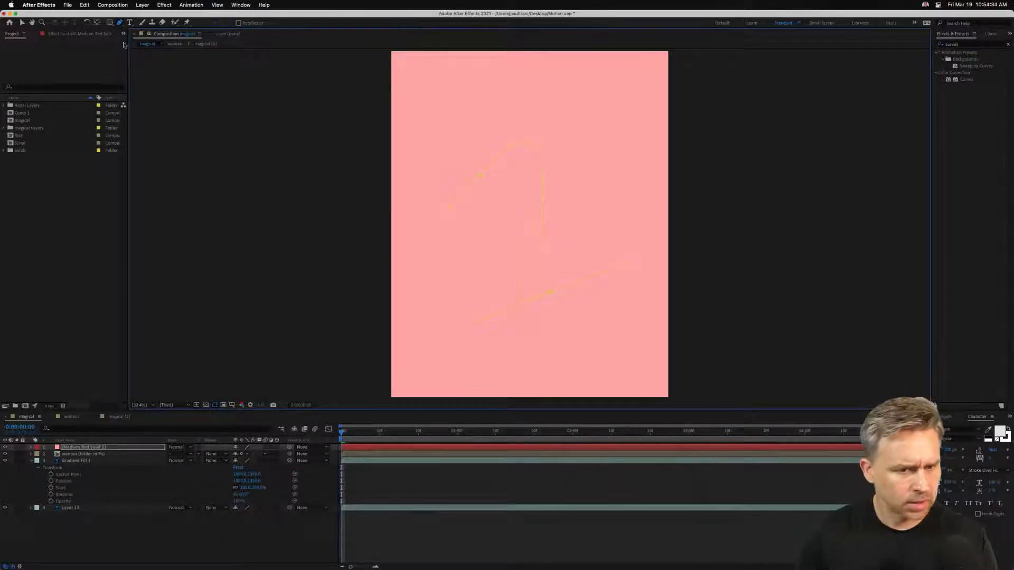
left_click(119, 23)
left_click(141, 23)
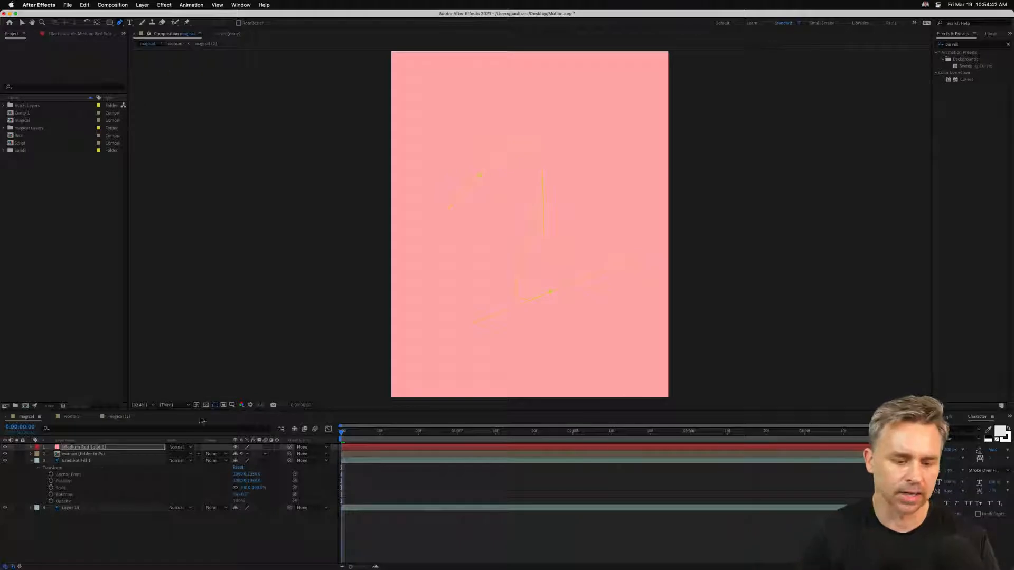
key("Delete")
Mask the "woman (folder in Ps)" layer with a circle drawn around the head and shoulders using the Ellipse tool.
left_click(74, 448)
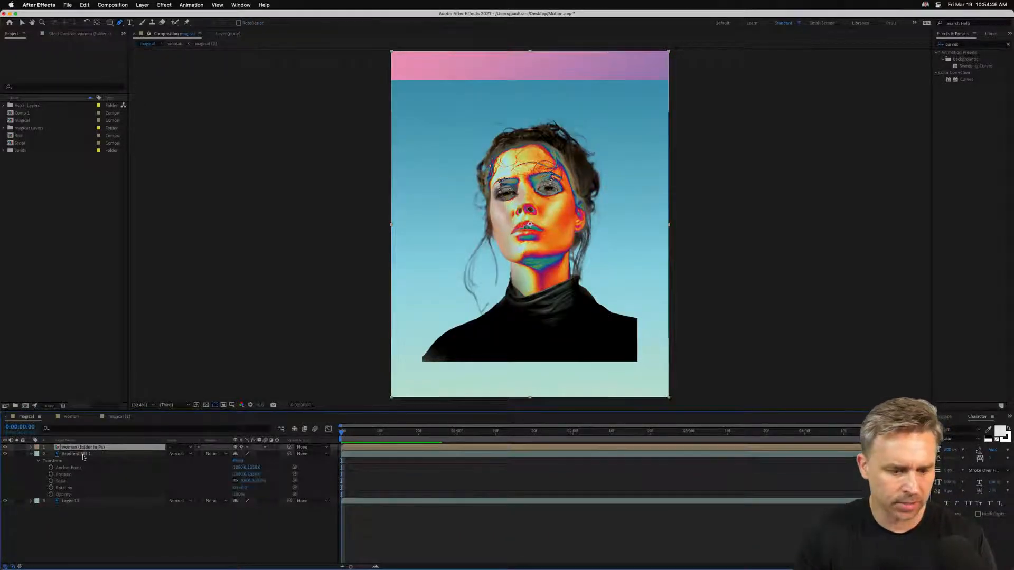
left_click(108, 23)
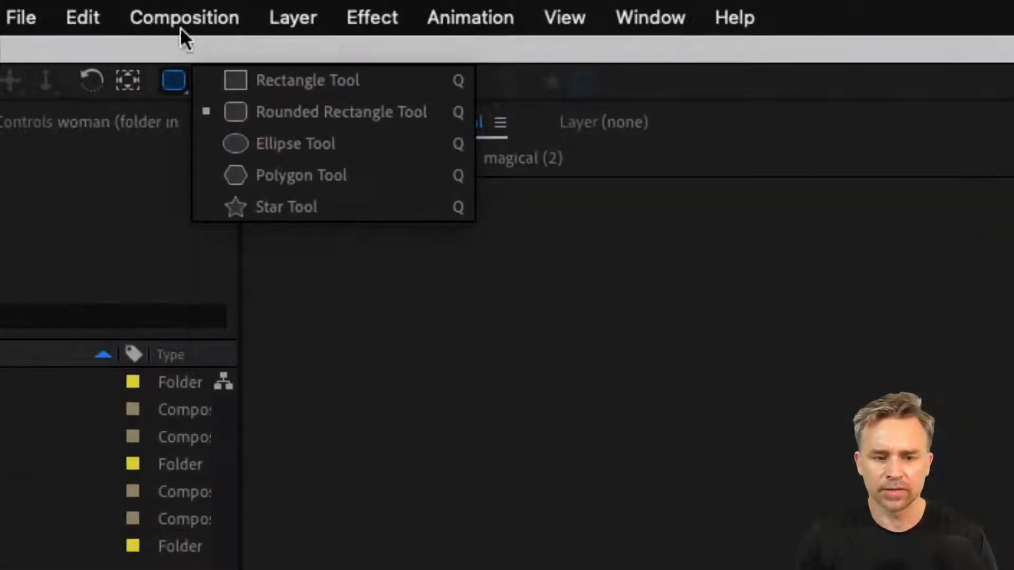
left_click(258, 143)
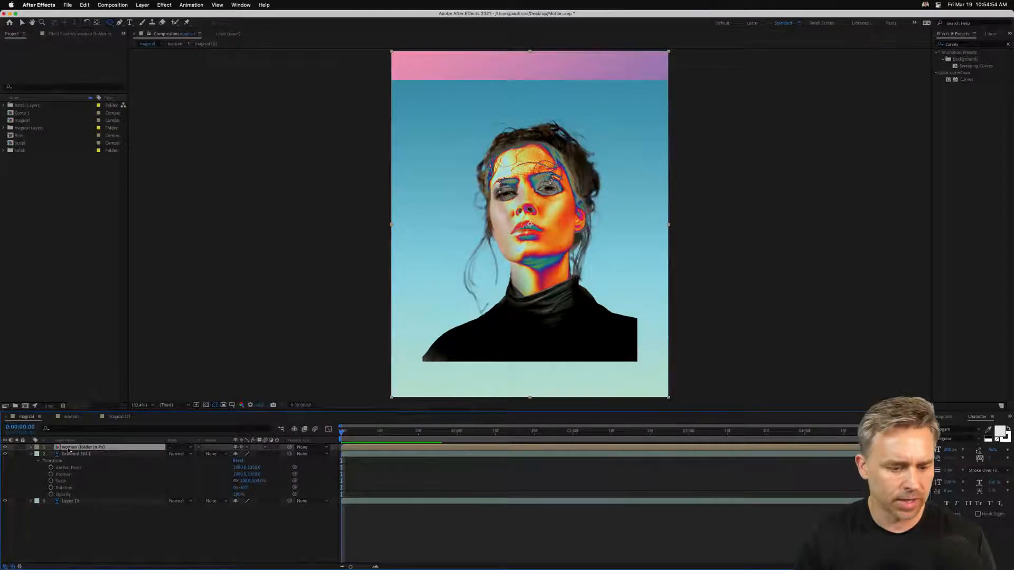
left_click_drag(531, 225, 526, 222)
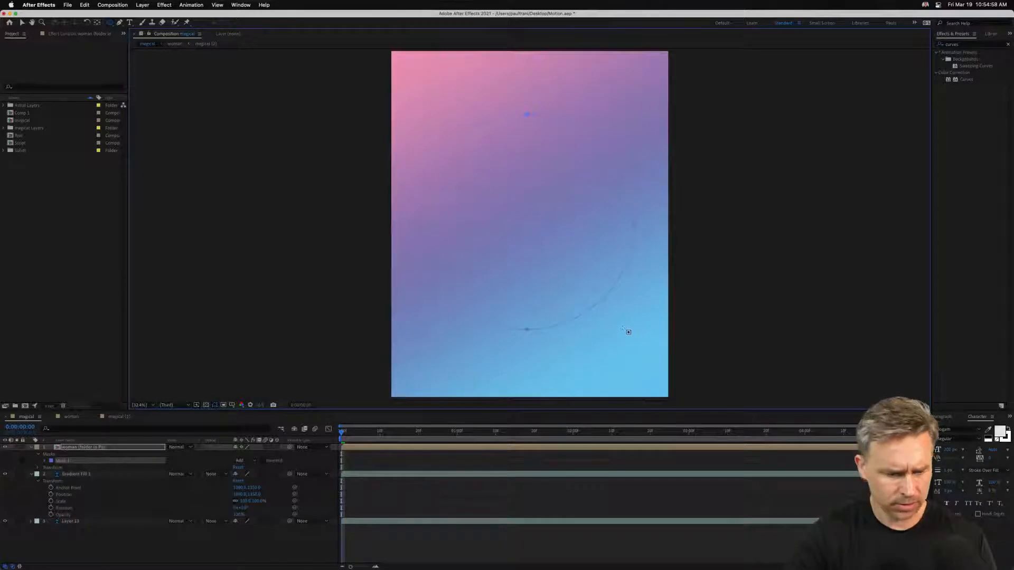
left_click_drag(634, 331, 633, 331)
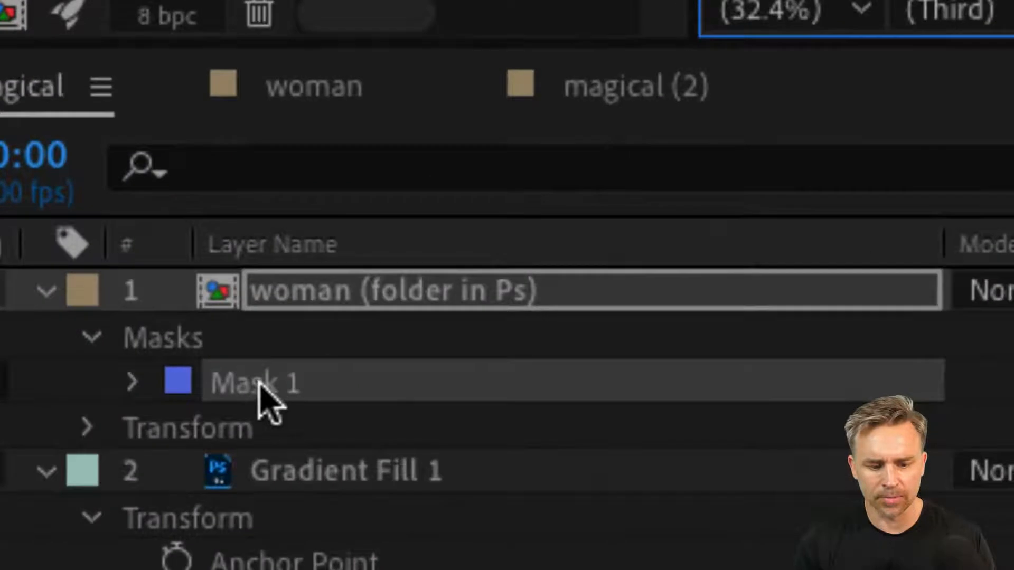
Expand Mask 1 on the woman layer, try out a soft mask feather, and set the feather back to 0 pixels.
left_click(258, 384)
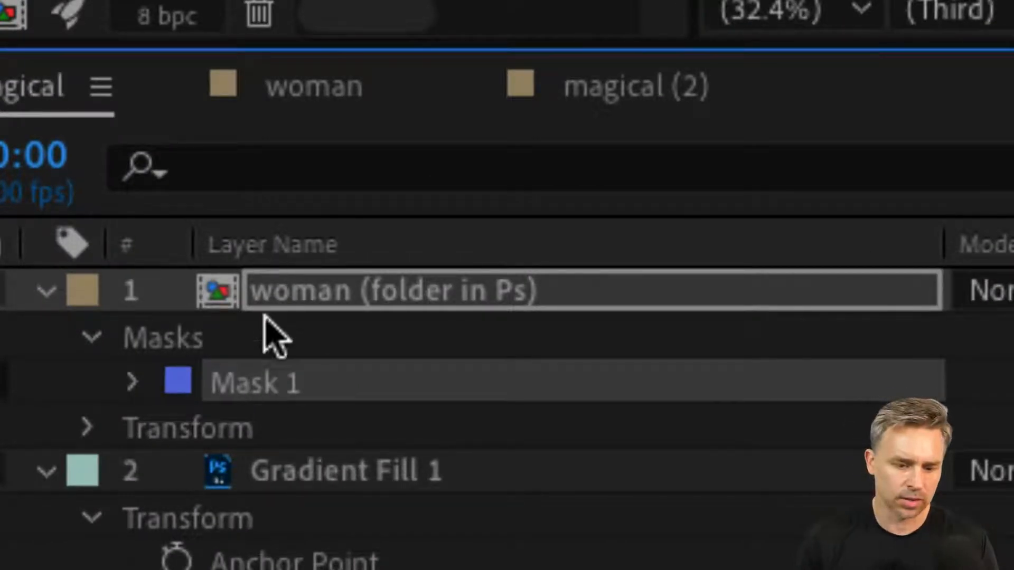
left_click(133, 382)
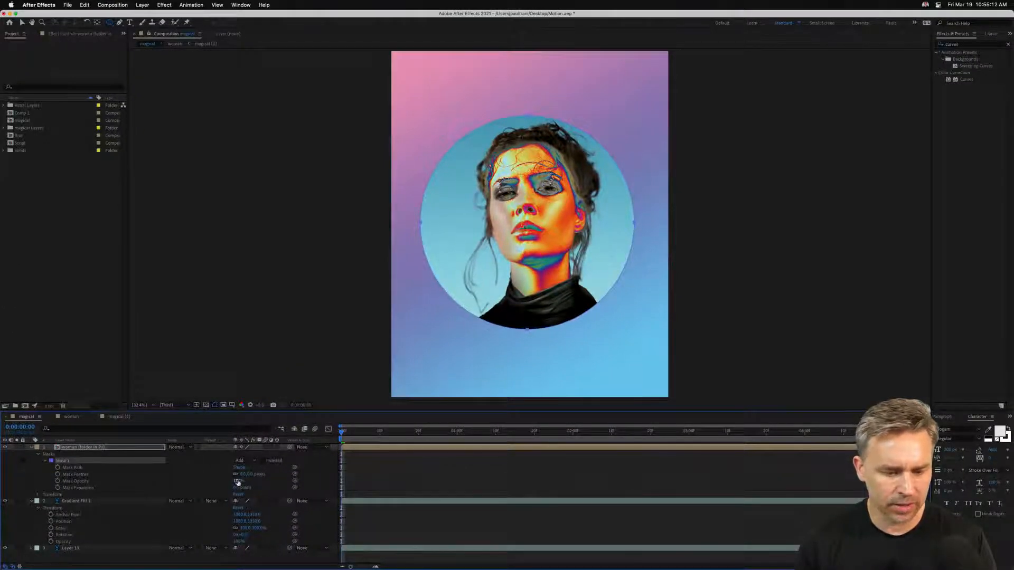
left_click_drag(244, 474, 338, 479)
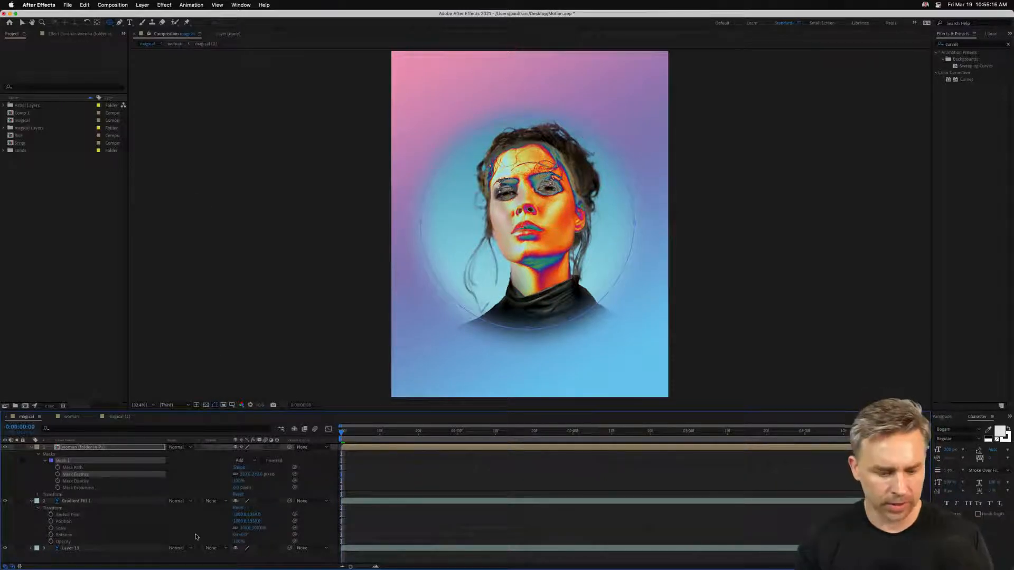
left_click_drag(244, 474, 2, 453)
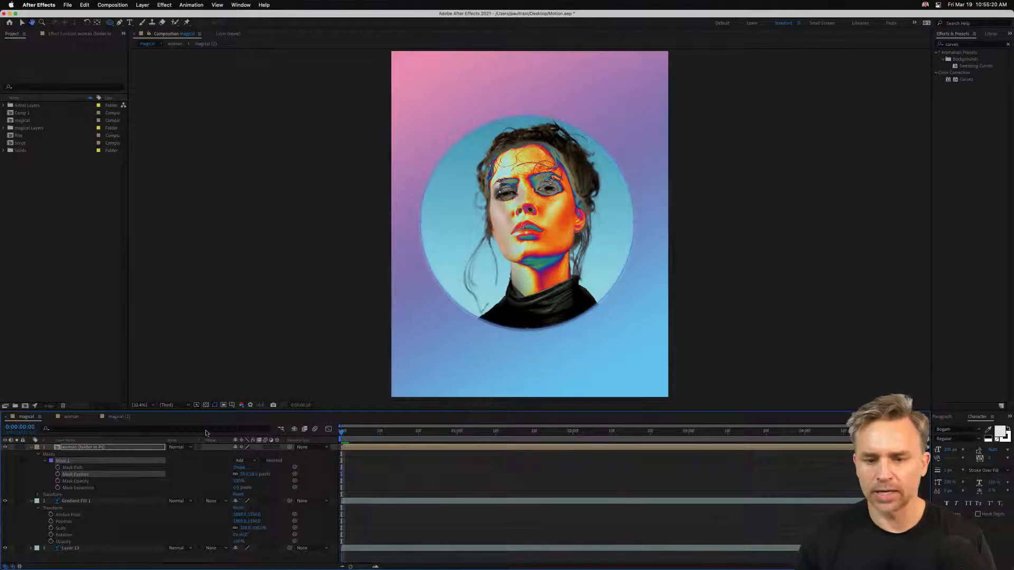
key("space")
left_click_drag(244, 474, 87, 468)
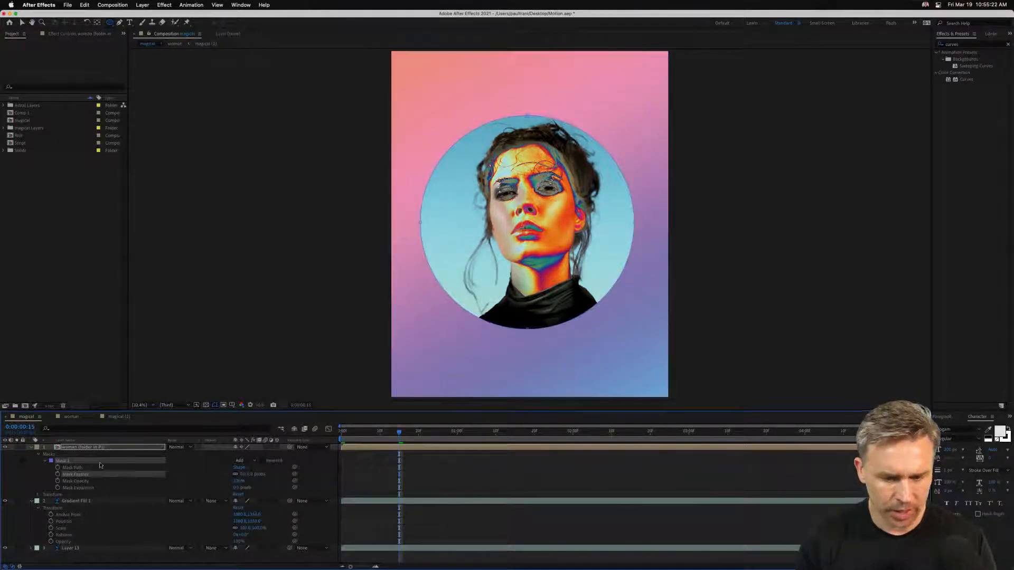
key("space")
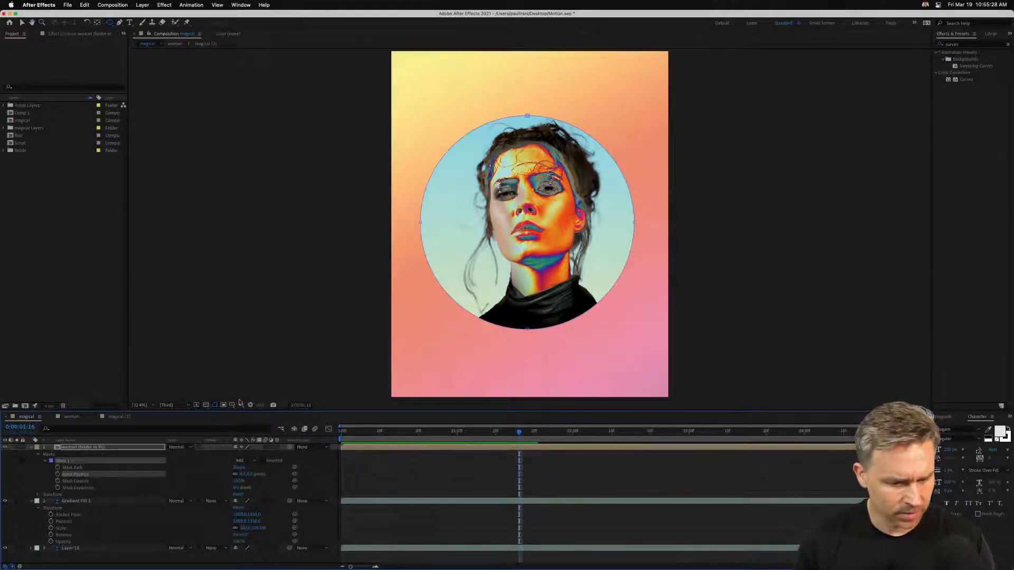
Enlarge the timeline area and delete the bottom background layer beneath Gradient Fill 1.
left_click_drag(234, 411, 235, 247)
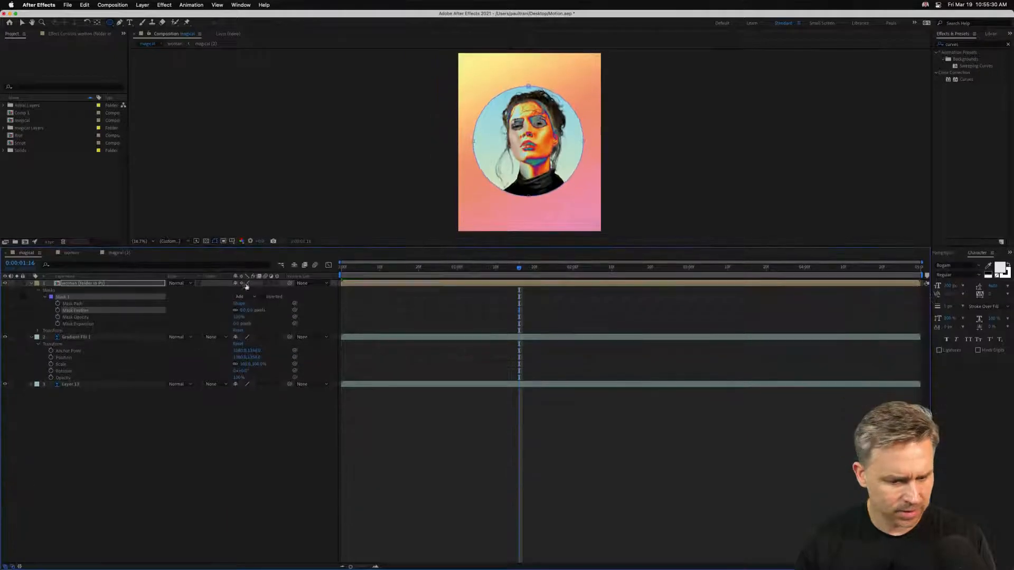
left_click(75, 341)
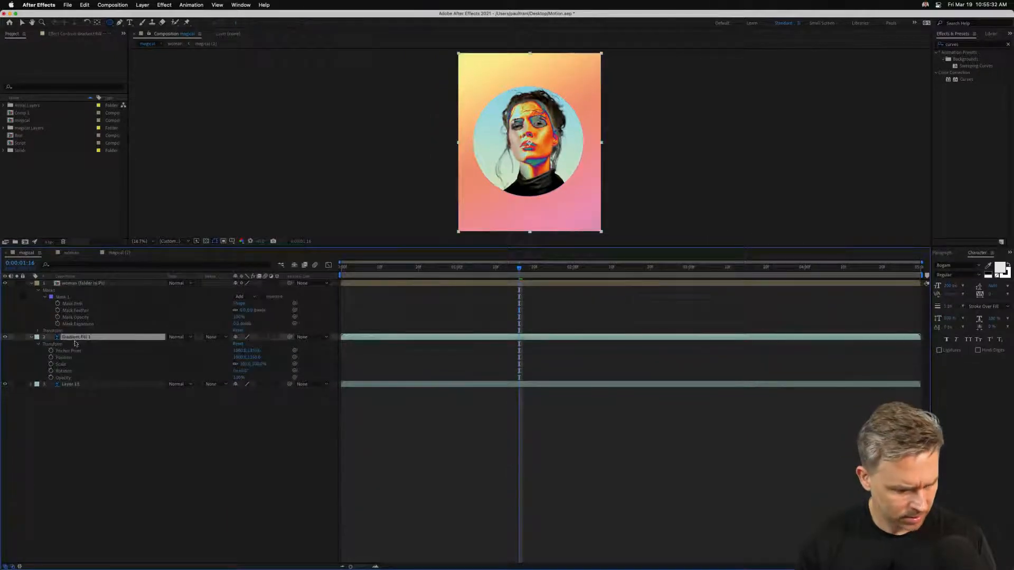
left_click(31, 338)
left_click(31, 337)
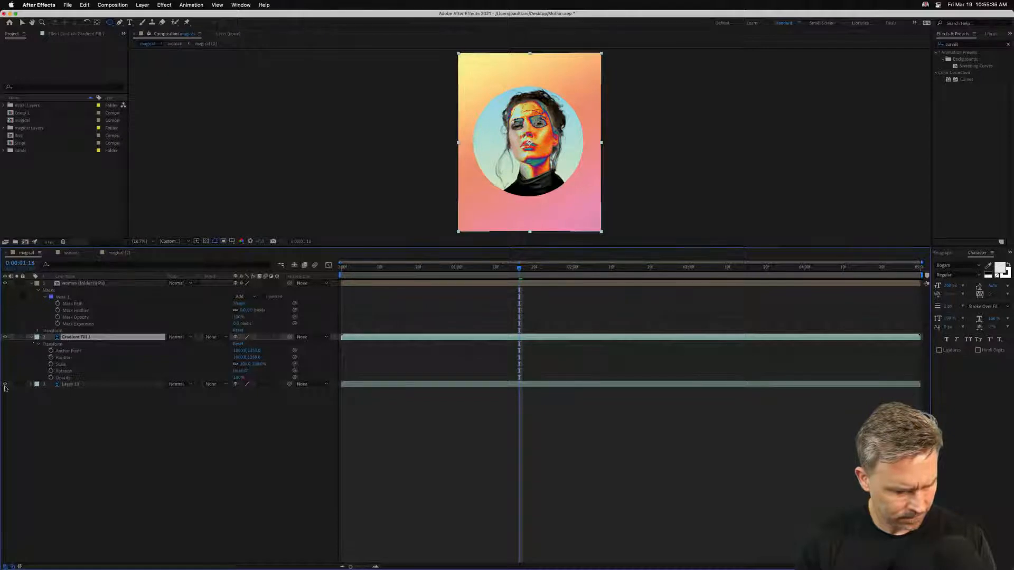
left_click(69, 386)
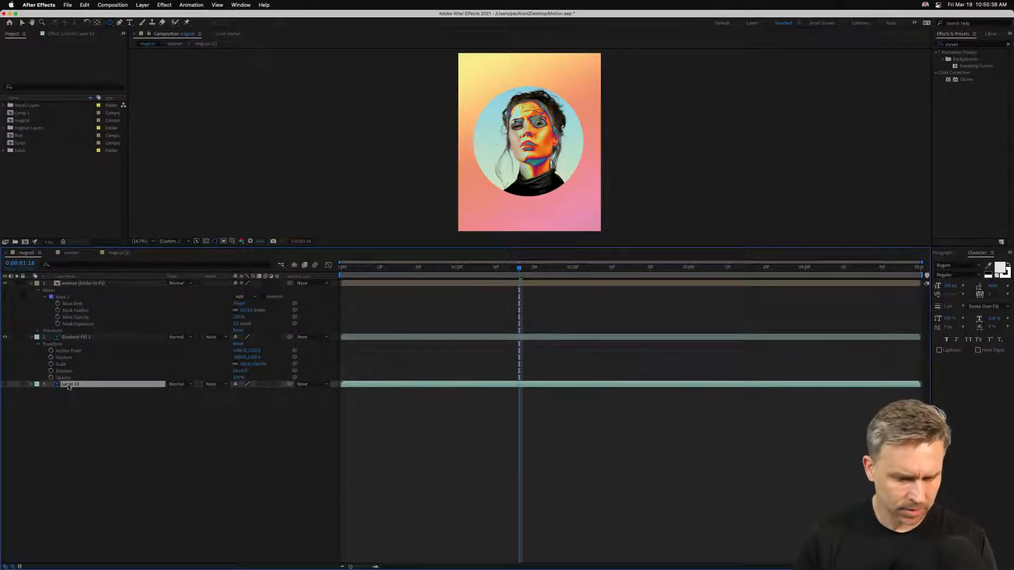
key("Delete")
Toggle Gradient Fill 1's visibility to check the background and preview the magical composition from the first frame.
left_click(71, 338)
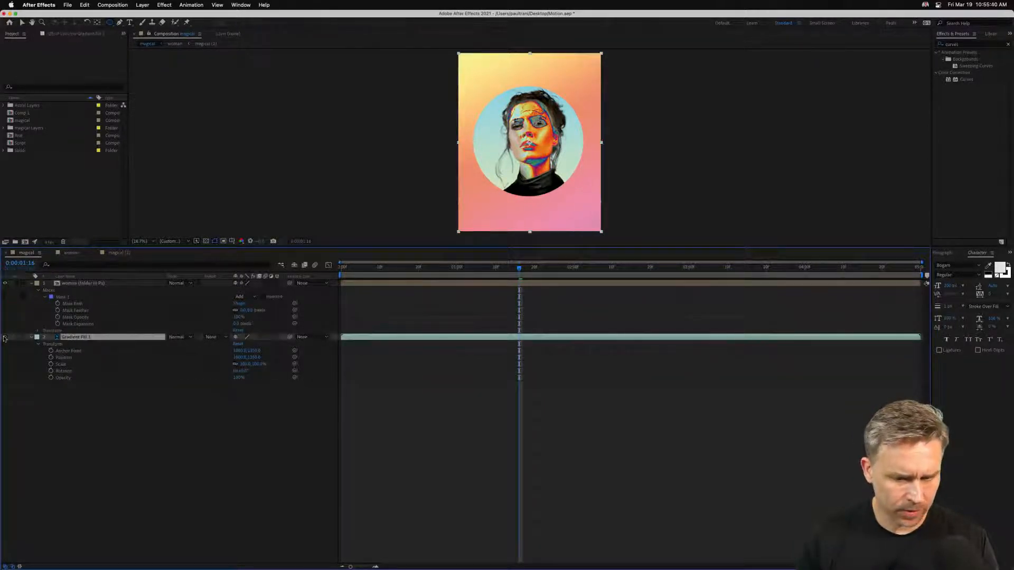
left_click(5, 337)
left_click(4, 337)
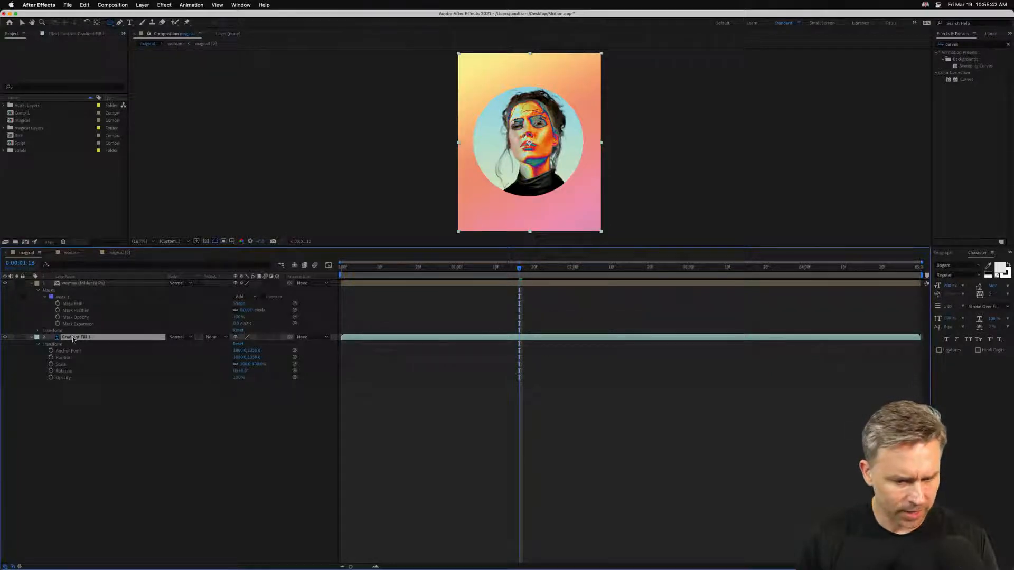
key("space")
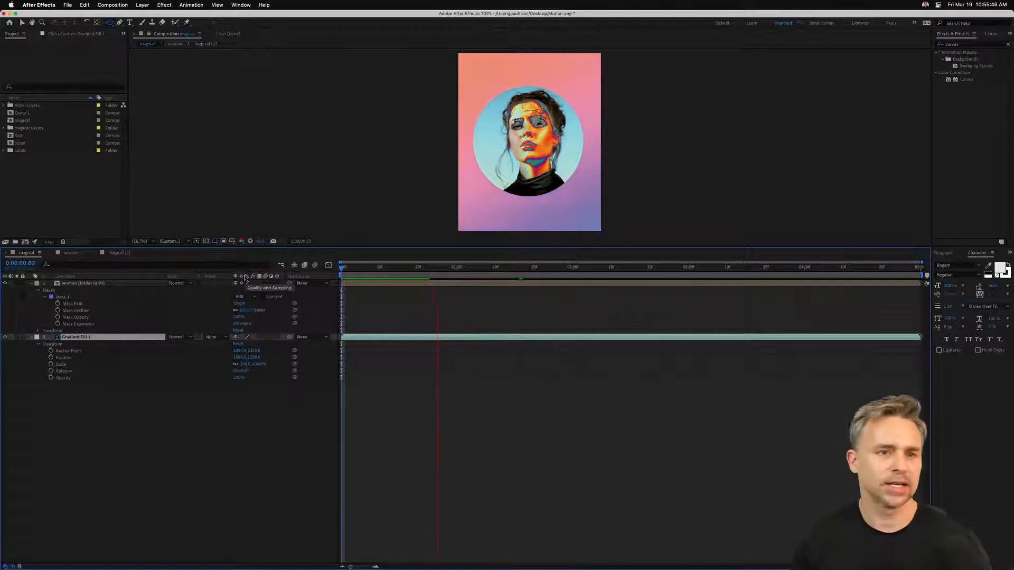
key("space")
key("Home")
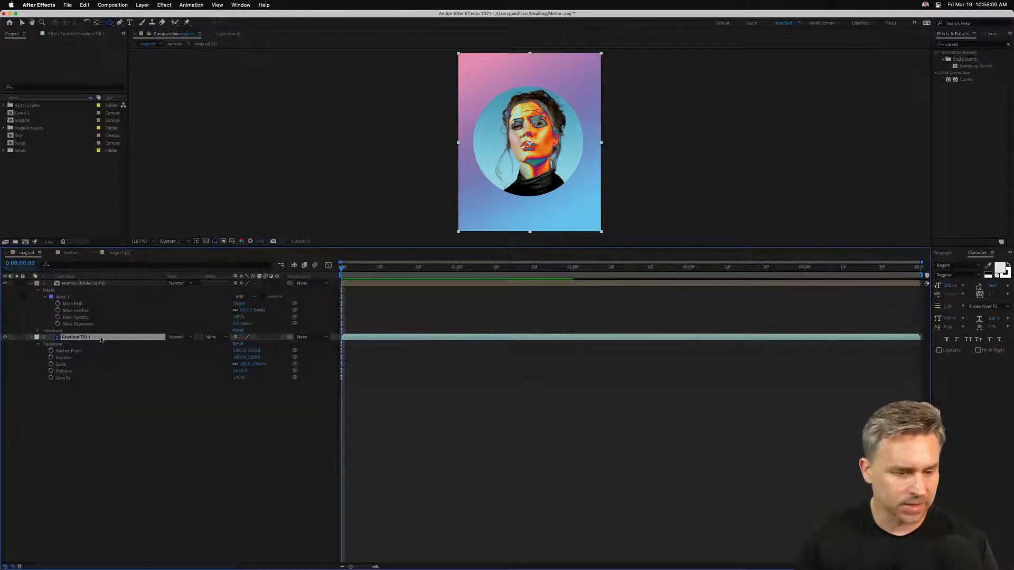
key("space")
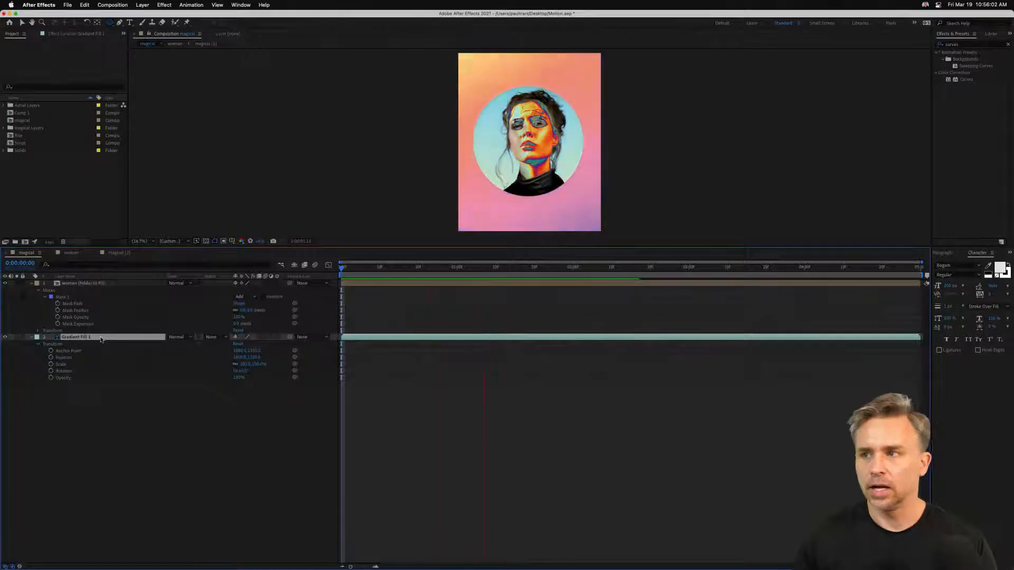
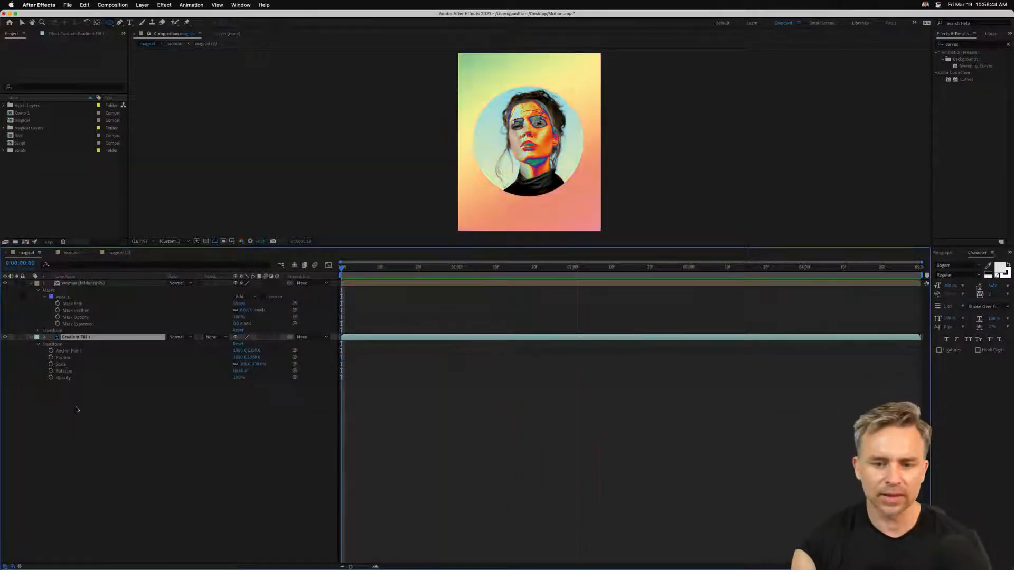
Enlarge the viewer area, expand the magical Layers folder in the project, and look through its imported layer files and compositions.
left_click(500, 267)
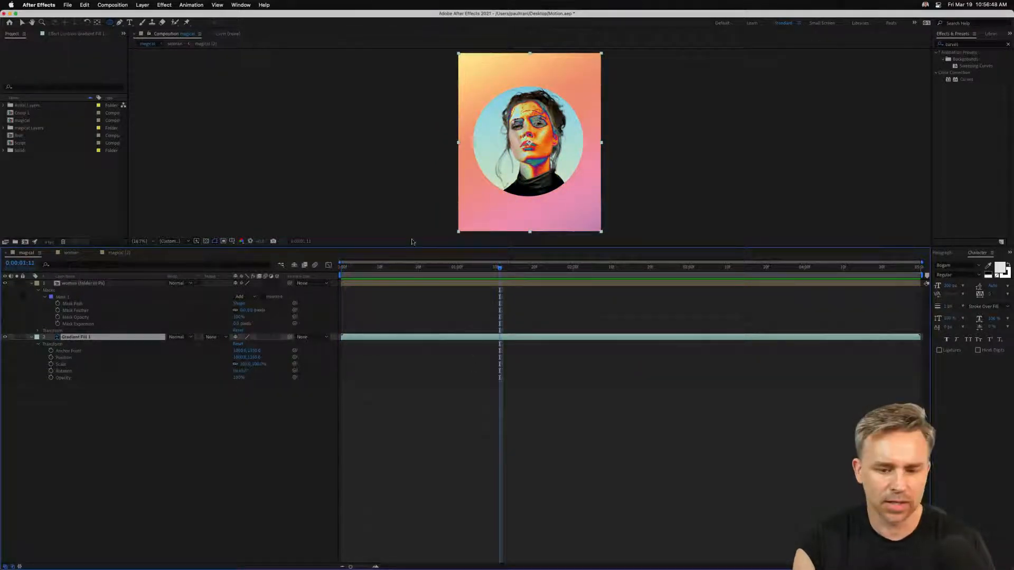
left_click_drag(411, 246, 412, 394)
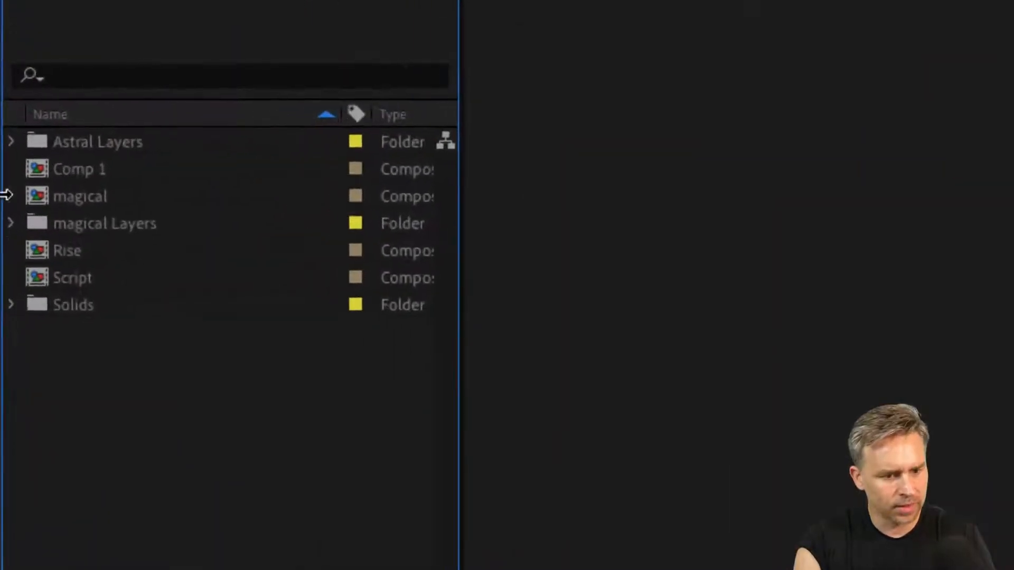
left_click(11, 223)
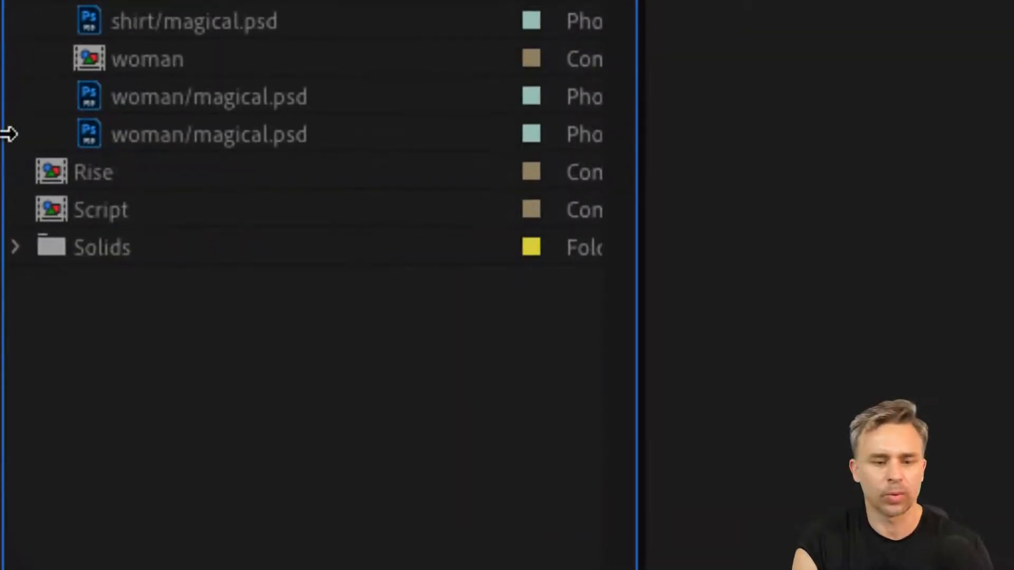
left_click(99, 285)
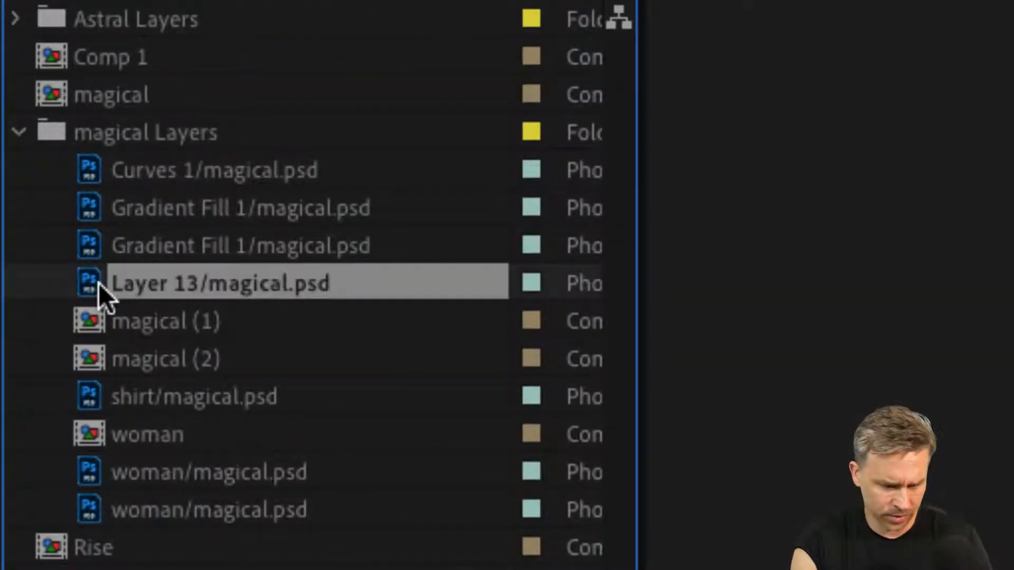
left_click(79, 323)
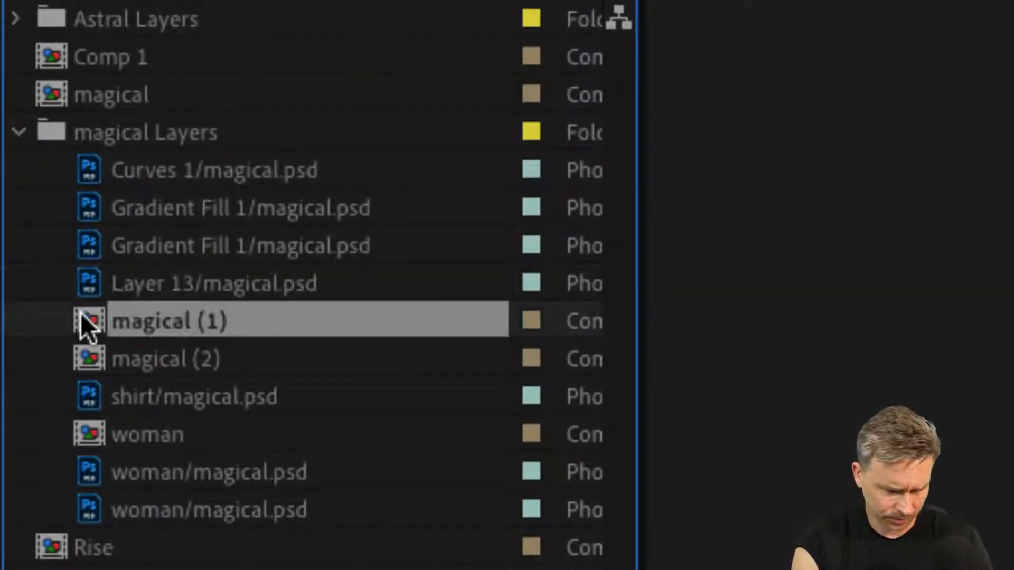
left_click(102, 245)
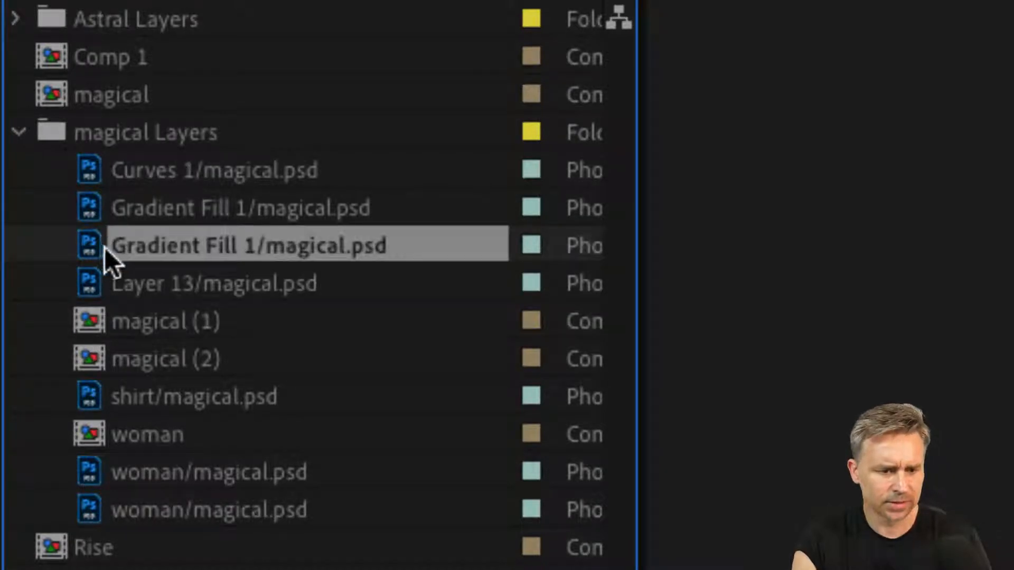
left_click(100, 473)
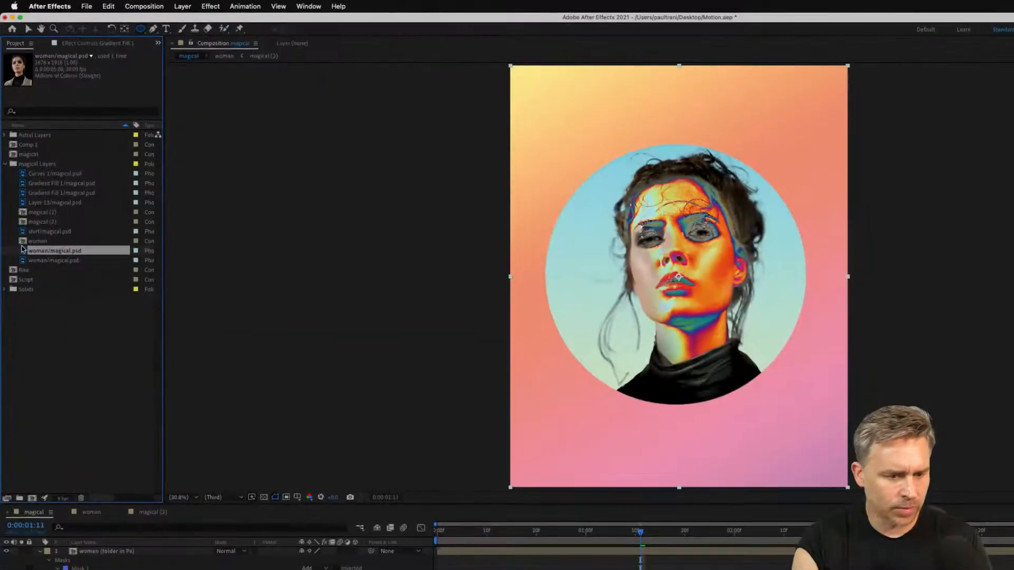
View the two woman/magical.psd layers and the shirt/magical.psd layer as footage, showing the shirt over the transparency grid.
double_click(23, 249)
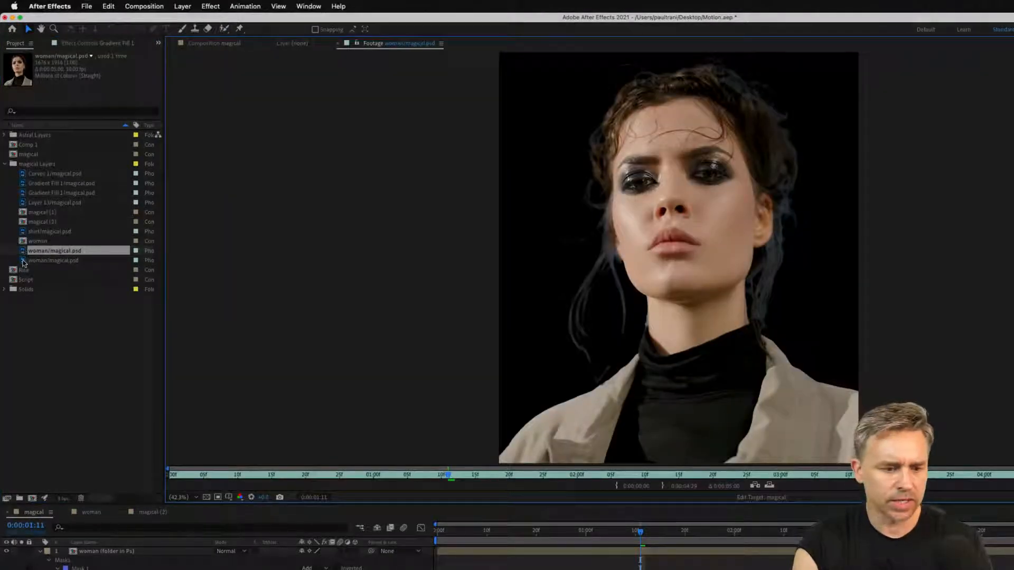
double_click(23, 261)
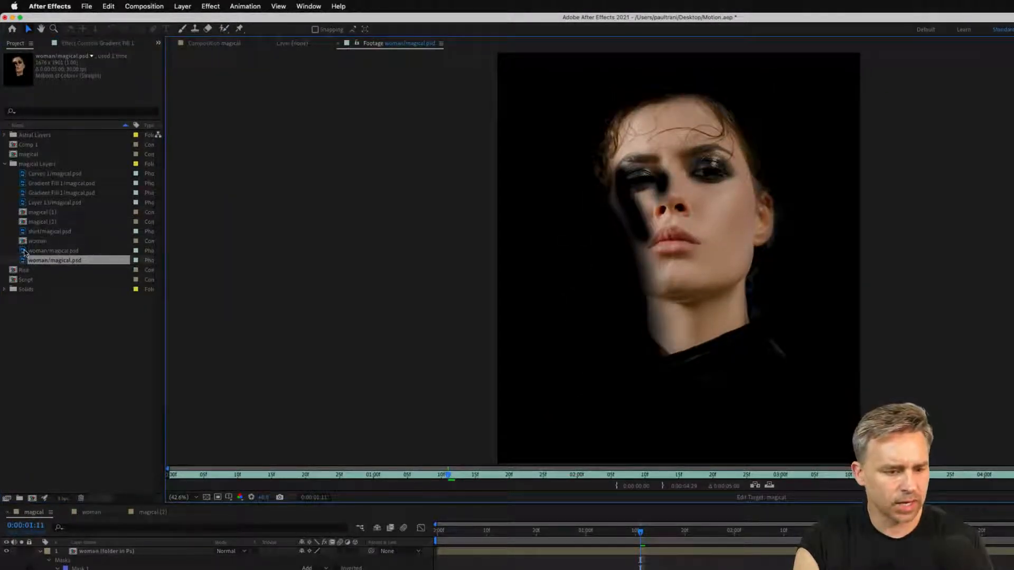
double_click(23, 233)
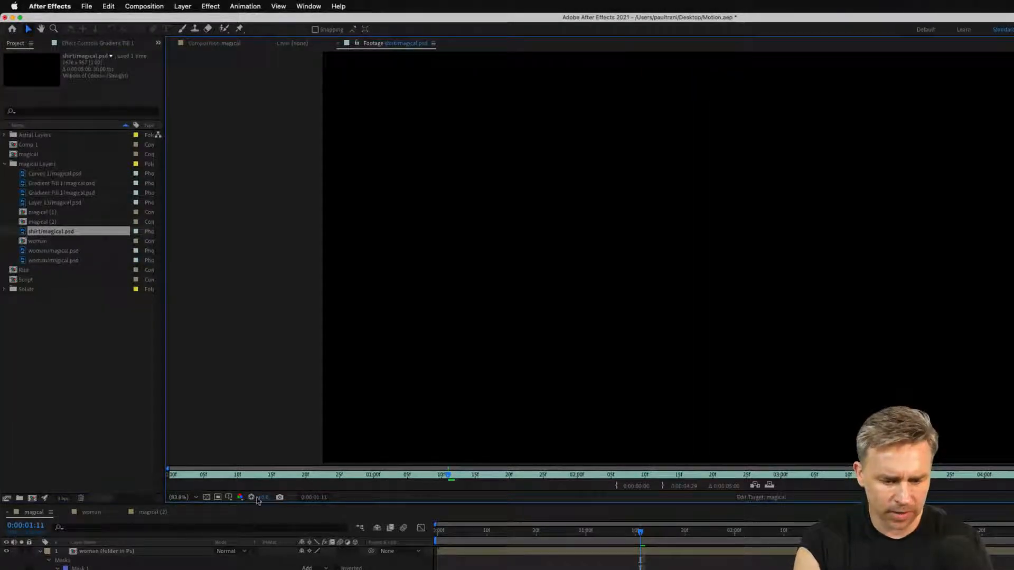
left_click(207, 498)
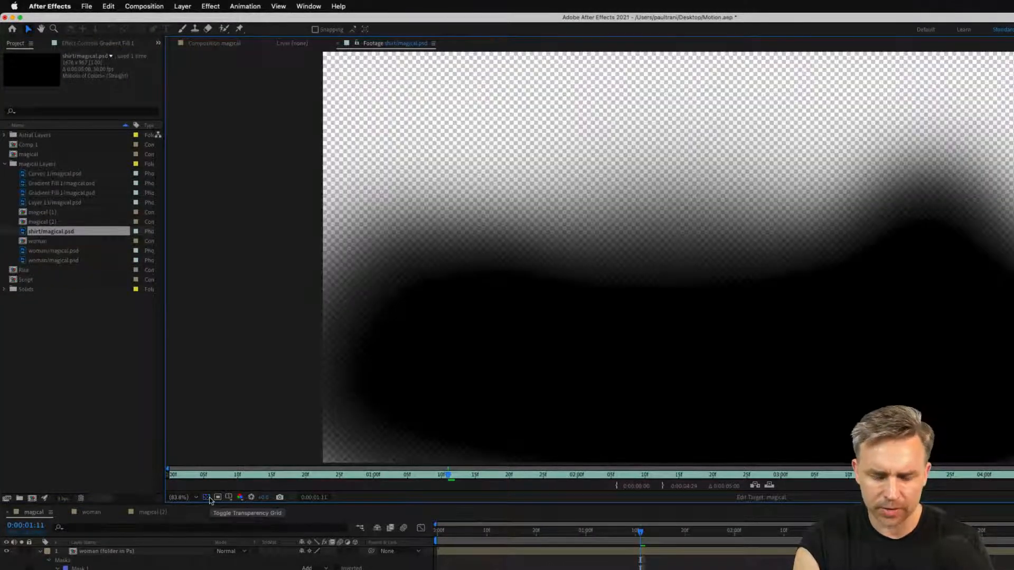
View the Layer 13, Curves 1 and both Gradient Fill 1 layers of magical.psd as footage.
double_click(24, 204)
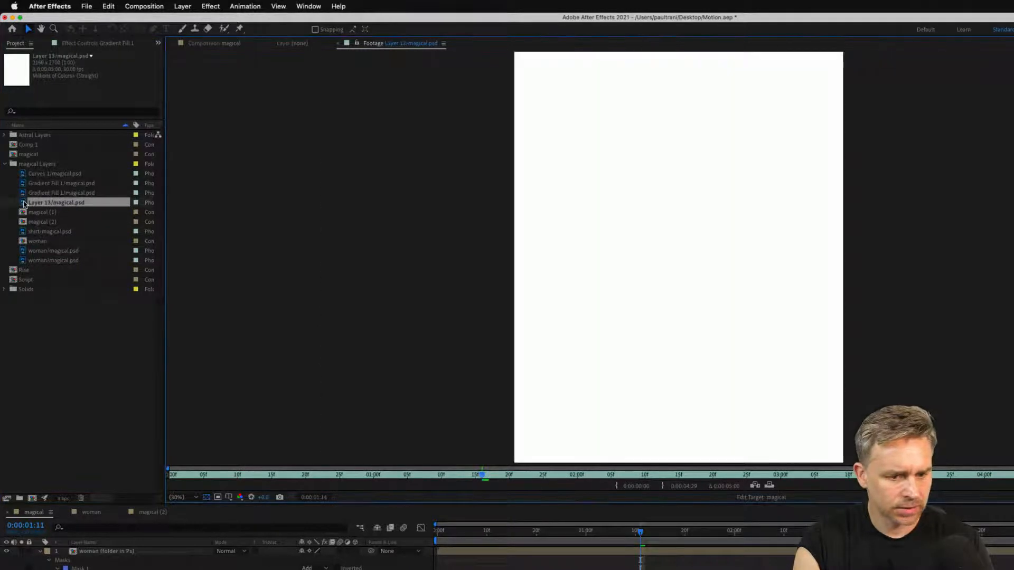
double_click(21, 193)
double_click(24, 183)
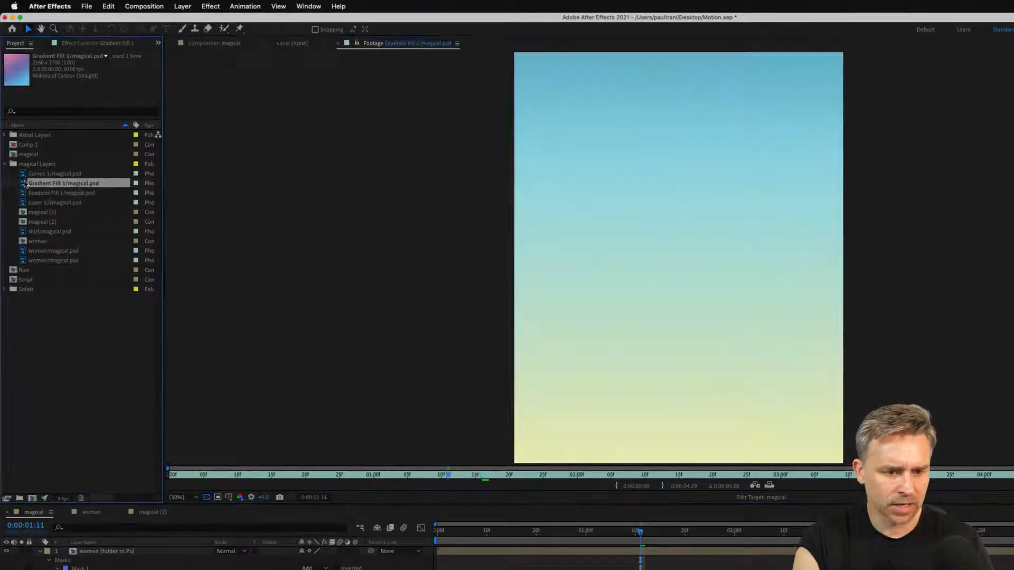
double_click(24, 175)
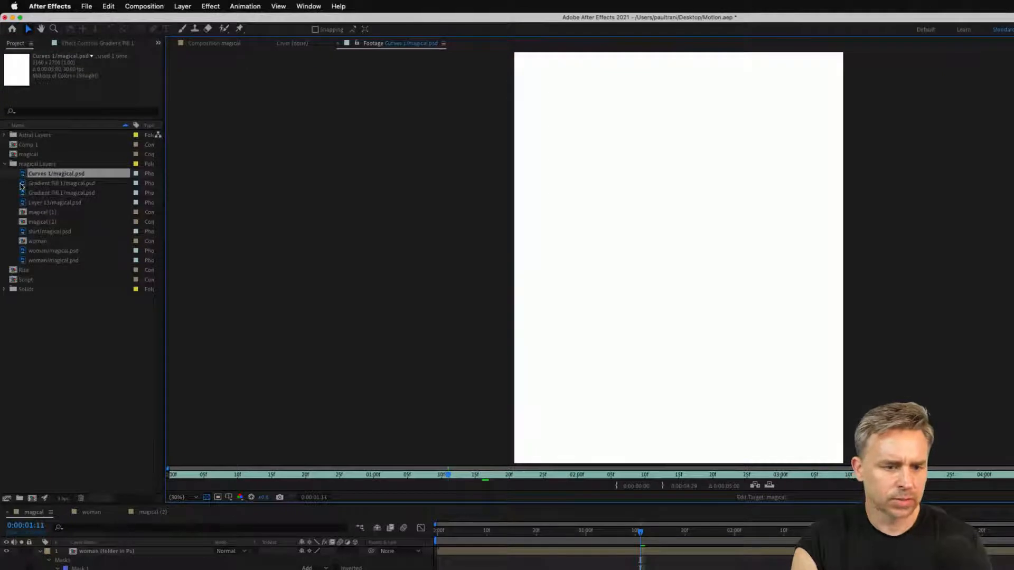
left_click(24, 183)
left_click(24, 174)
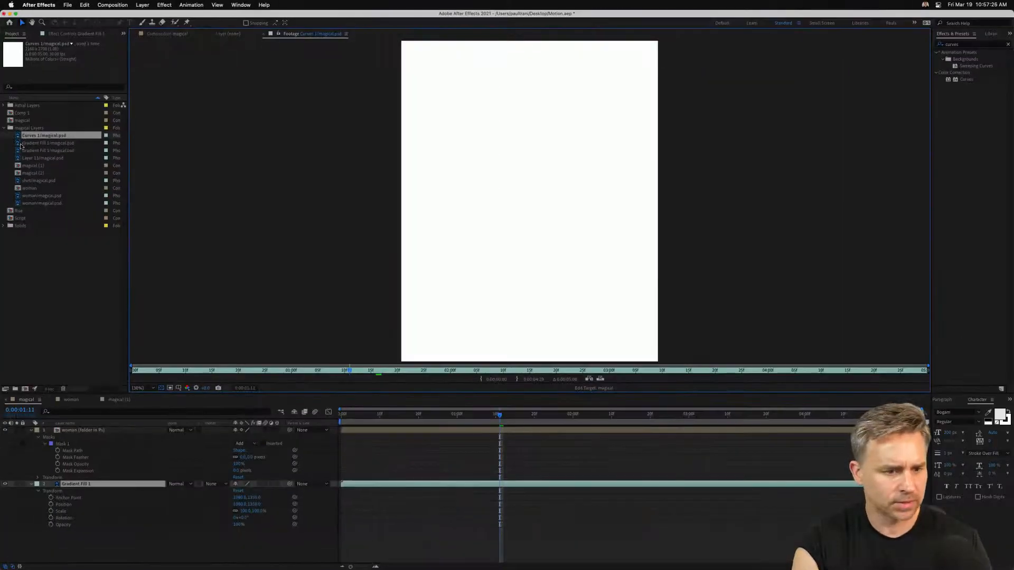
double_click(21, 143)
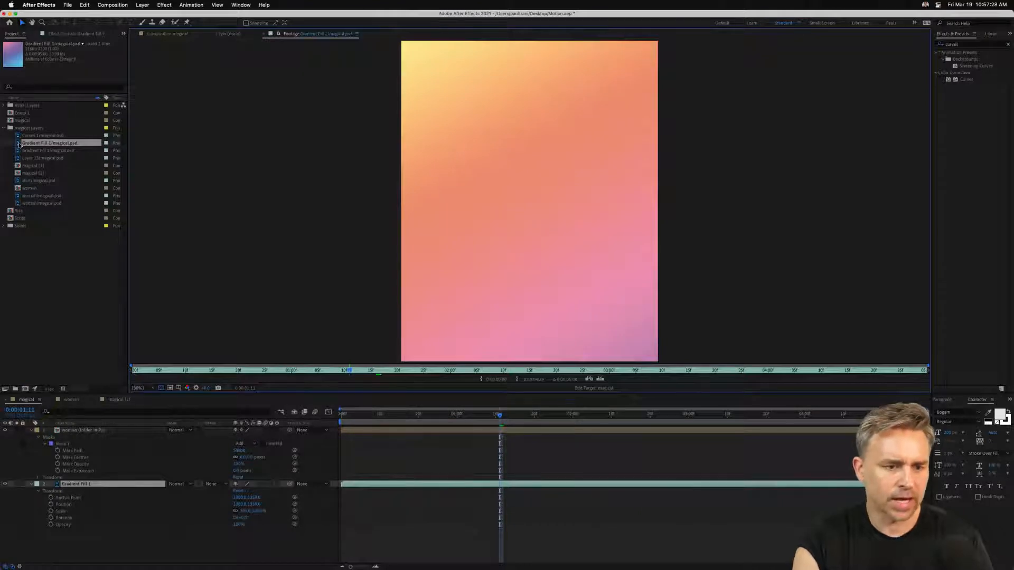
Switch to magical.psd in Photoshop and select the Gradient Fill 1 background layer below the woman group.
right_click(19, 144)
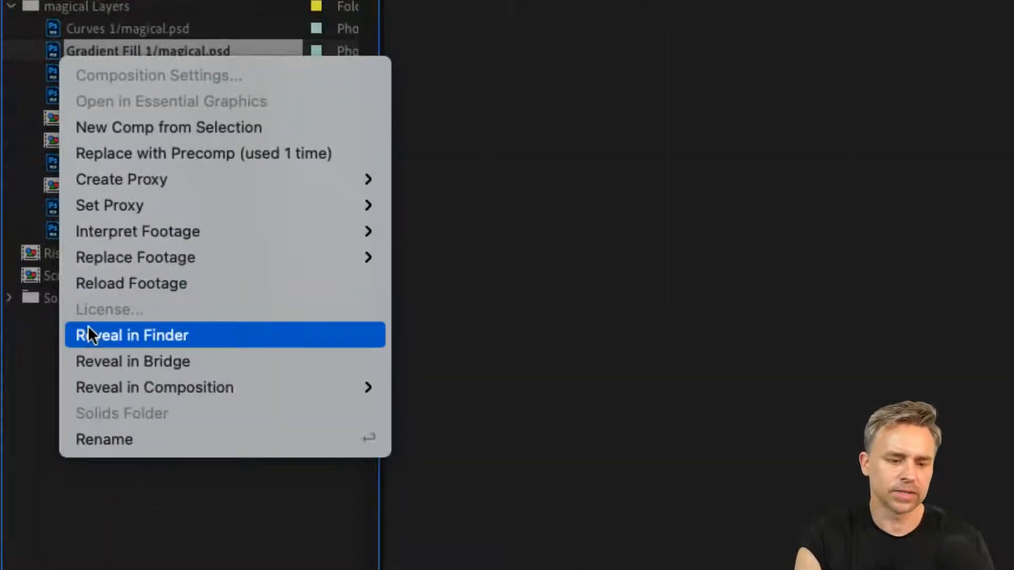
left_click(163, 496)
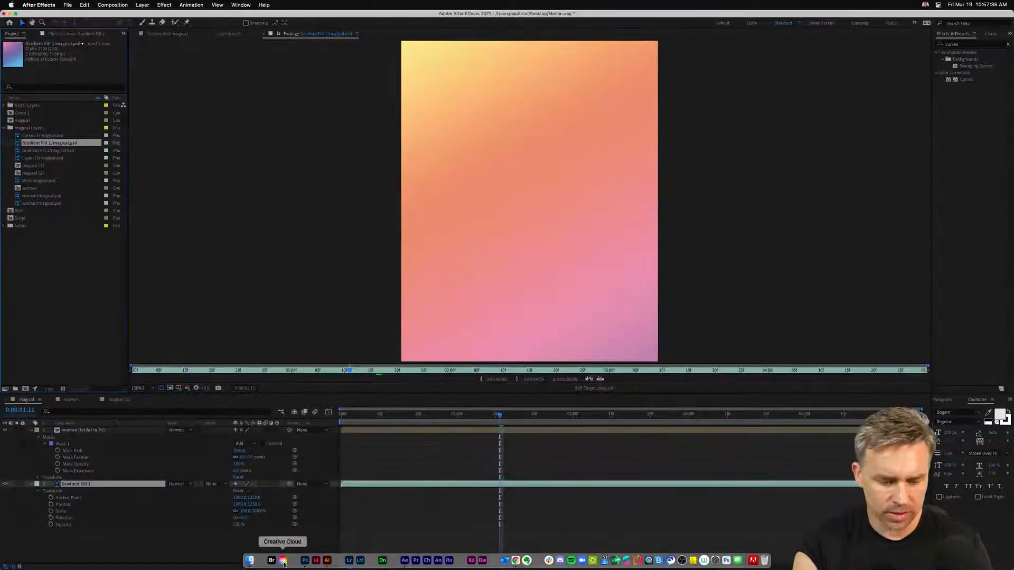
left_click(312, 564)
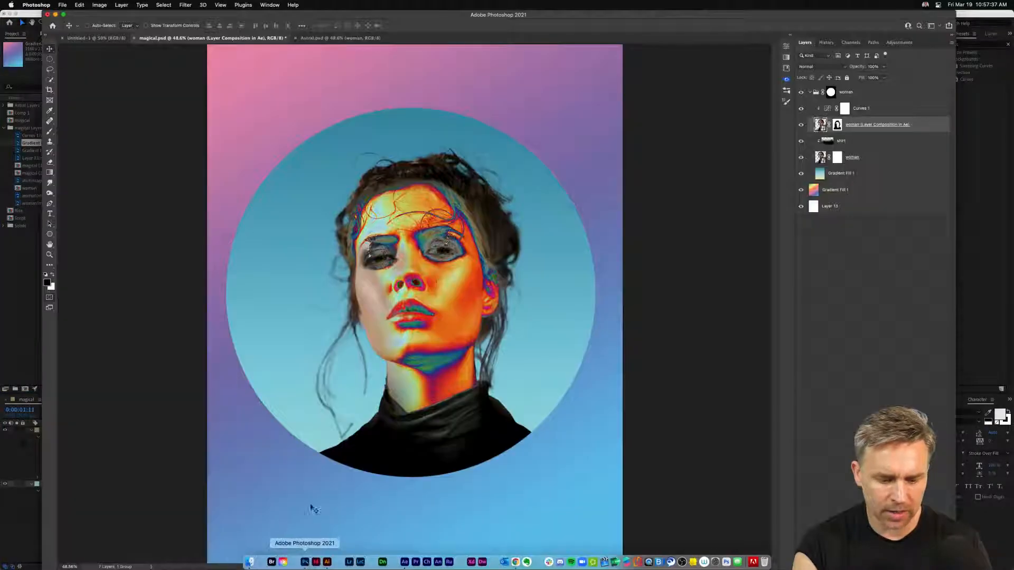
left_click(848, 190)
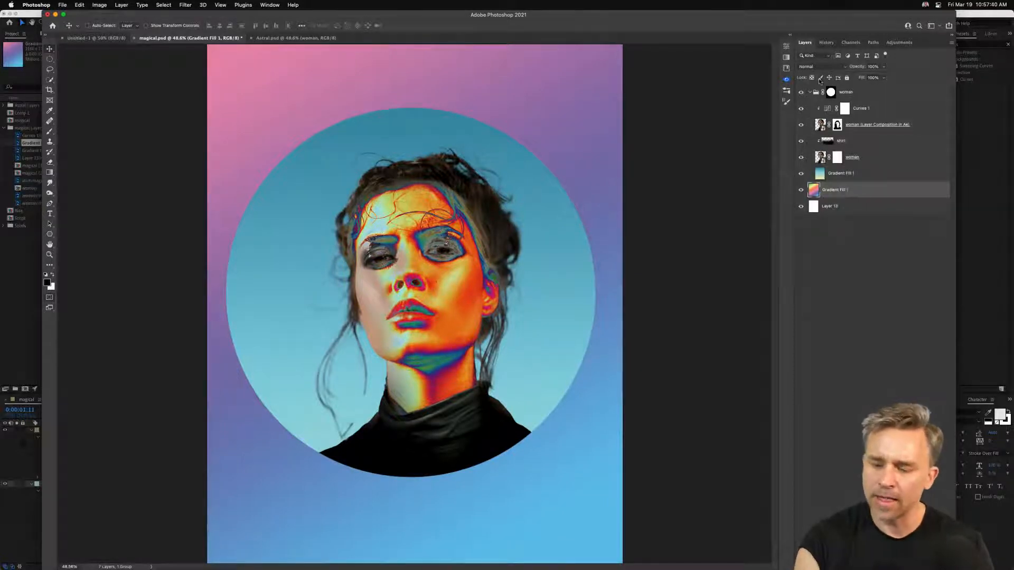
Try inverting the background Gradient Fill 1, undo it, and shift the layer's hue to -180 with Hue/Saturation.
key("super+i")
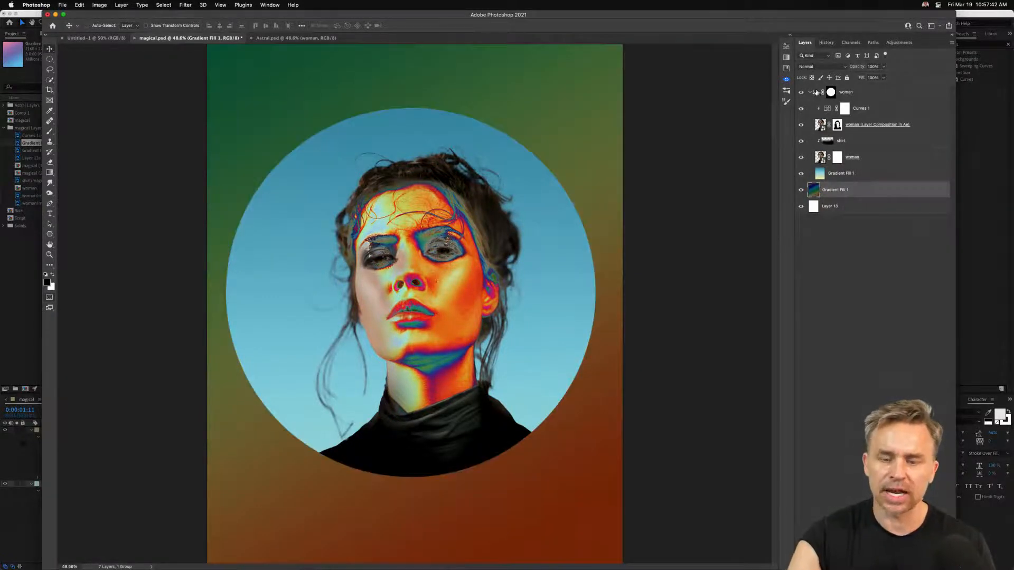
key("super+z")
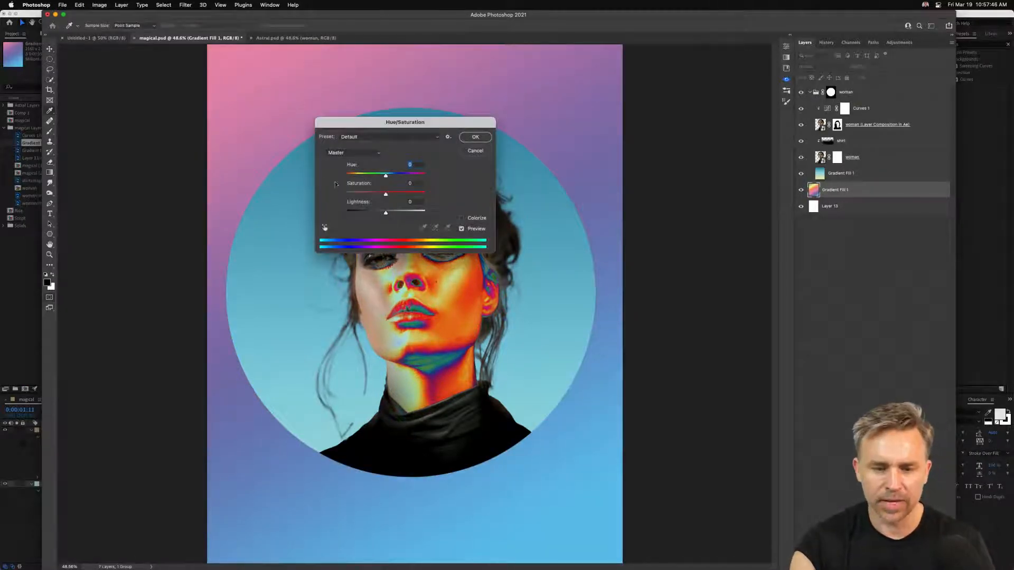
left_click_drag(386, 175, 346, 175)
left_click_drag(369, 125, 689, 200)
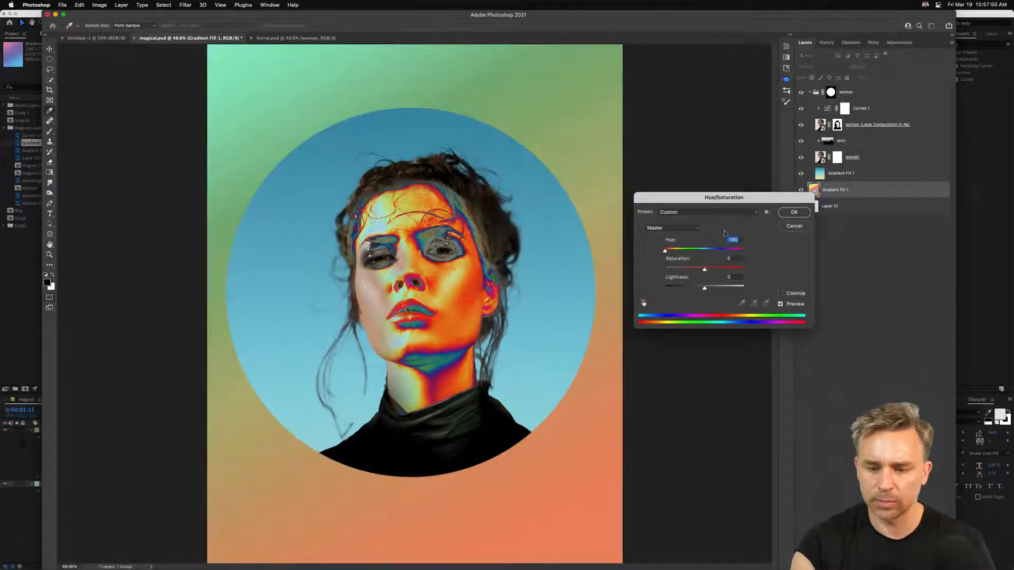
left_click(793, 213)
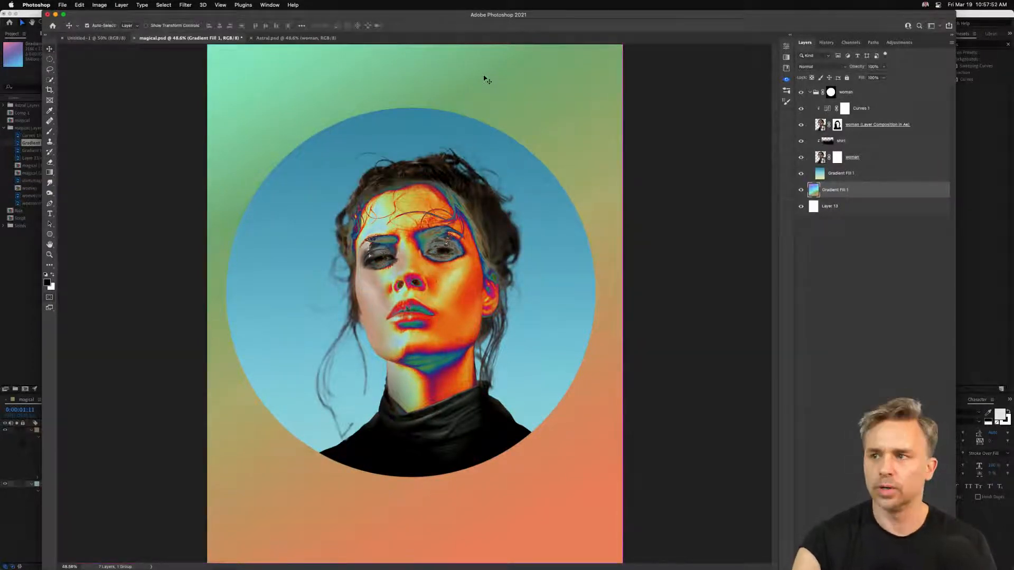
Invert the colors of the Gradient Fill 1 layer inside the woman group and save magical.psd.
left_click(850, 175)
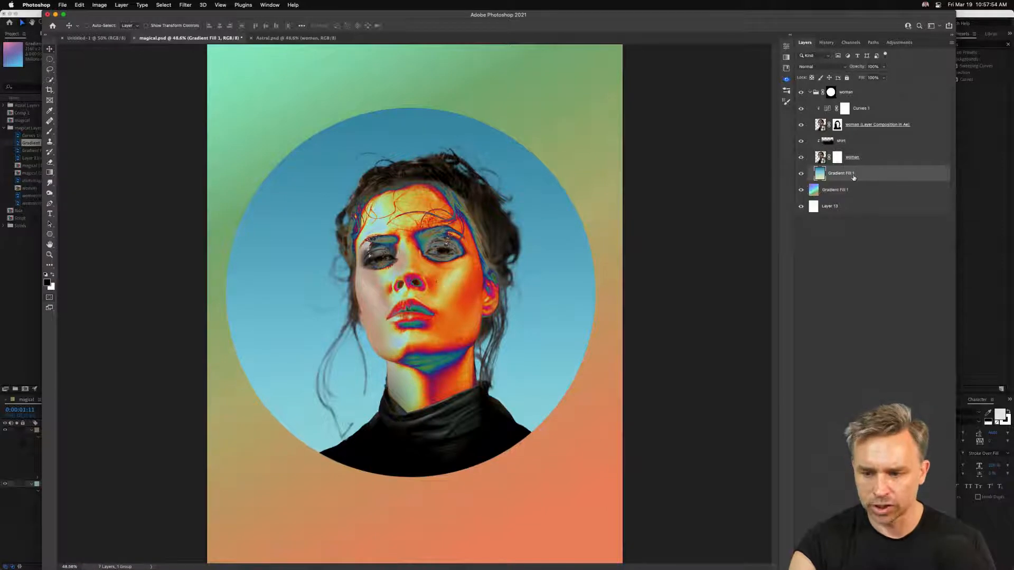
key("super+i")
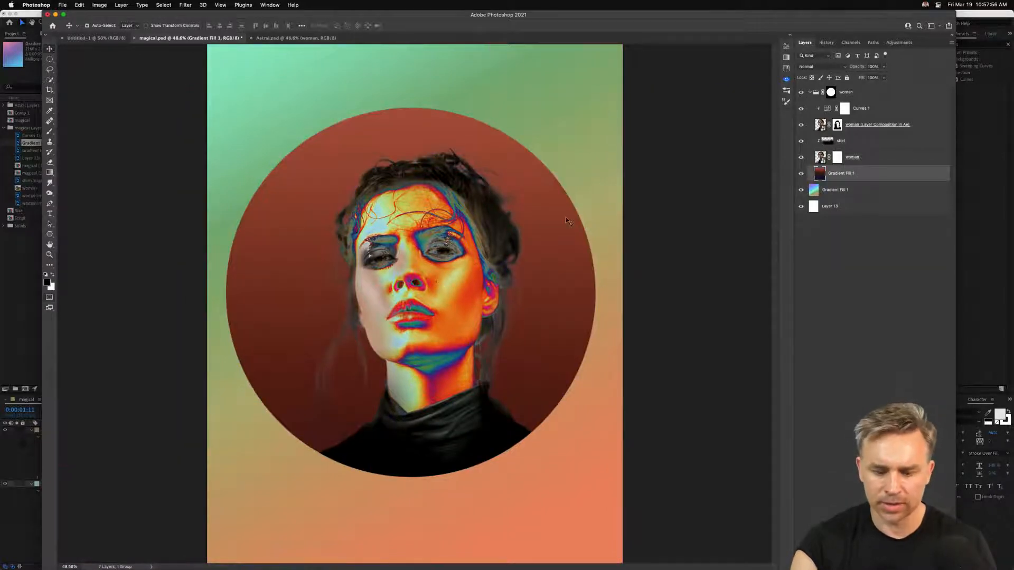
key("super+i")
key("super+i")
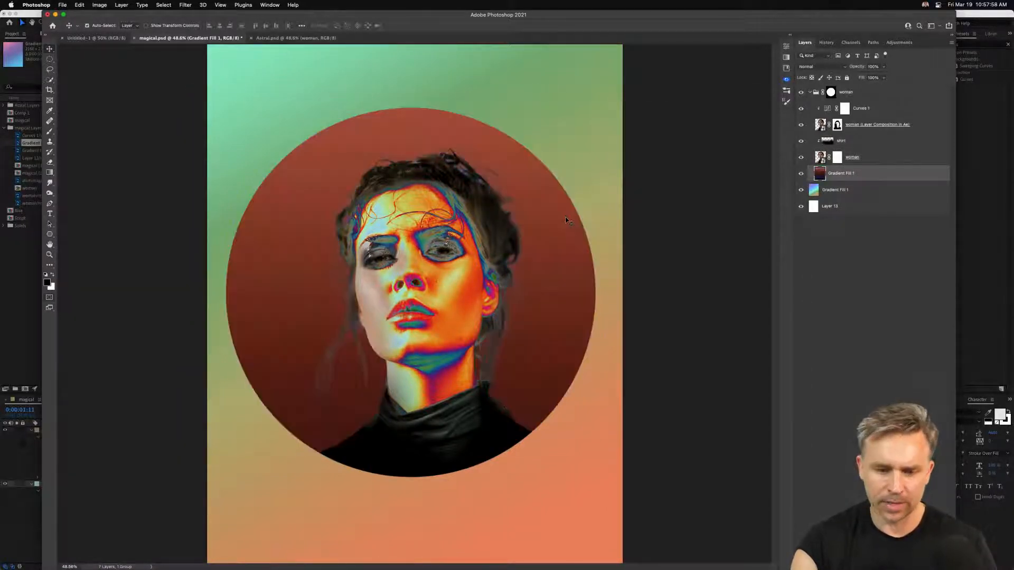
key("super+s")
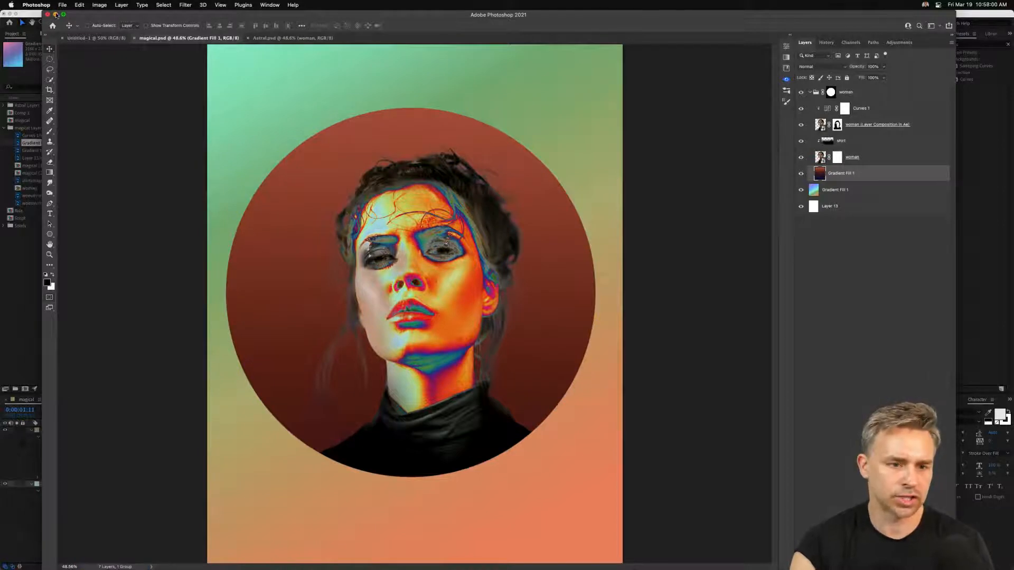
Return to After Effects, check the magical (2) composition, and open the main magical composition at the first frame.
left_click(56, 15)
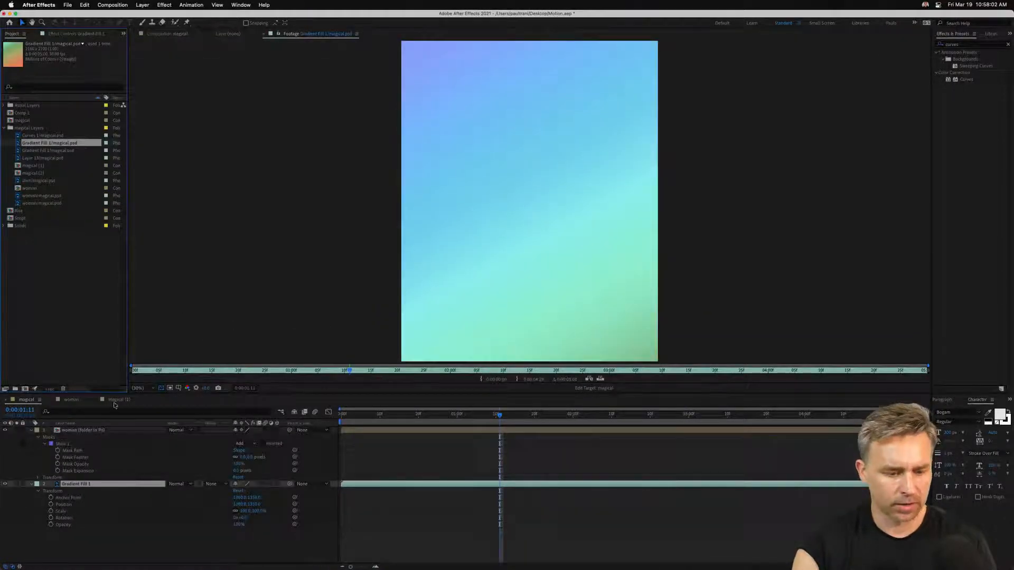
left_click(113, 400)
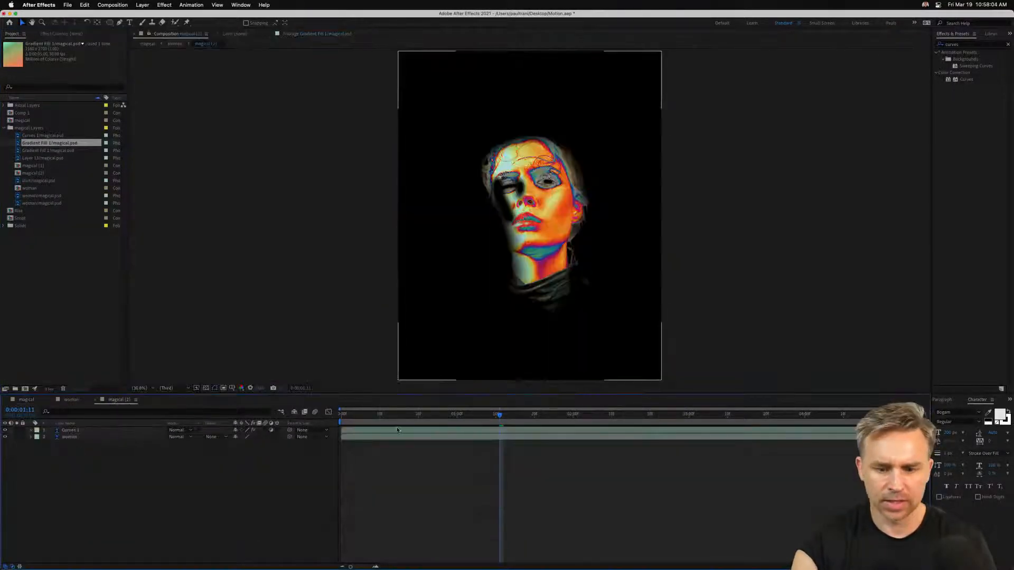
double_click(8, 121)
left_click_drag(498, 412, 220, 415)
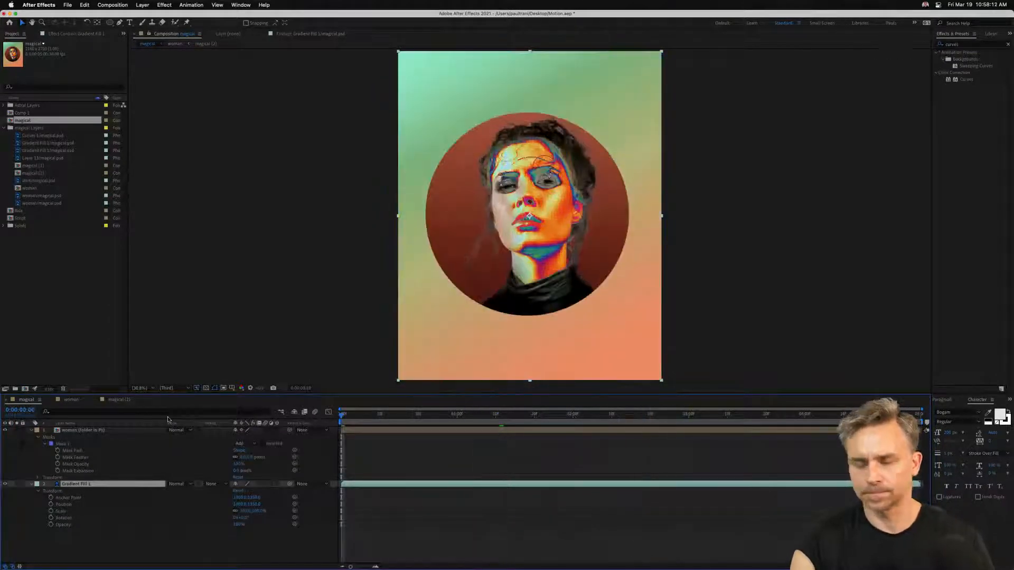
Collapse the transform properties of the Gradient Fill 1 layer and enlarge the timeline area.
left_click(62, 547)
left_click(70, 485)
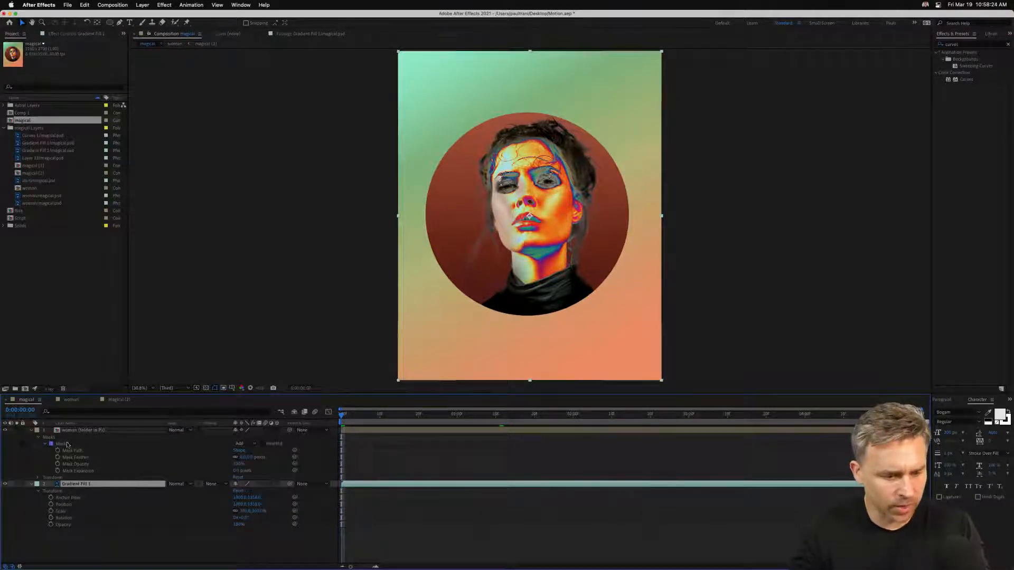
key("u")
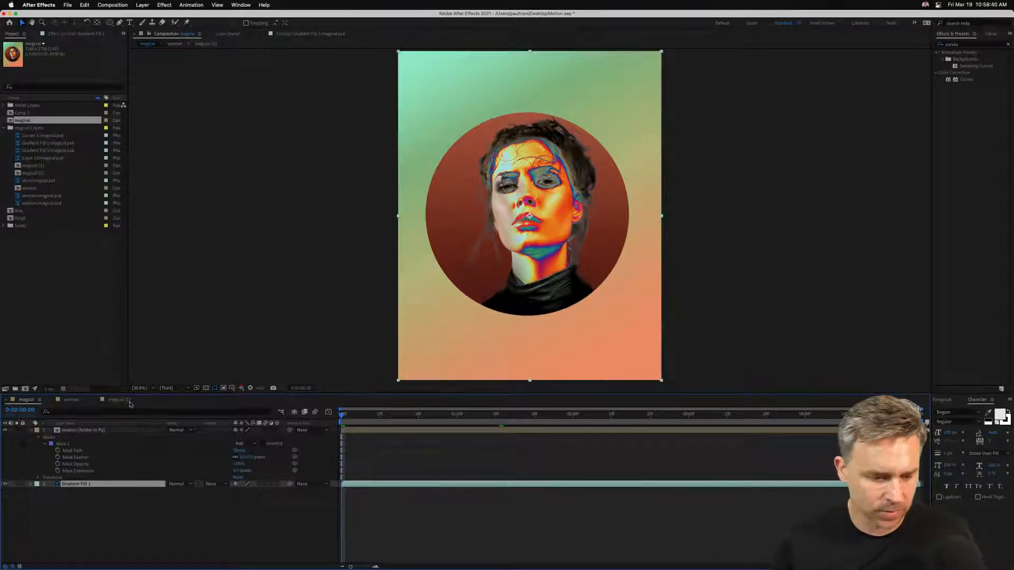
left_click_drag(132, 394, 139, 342)
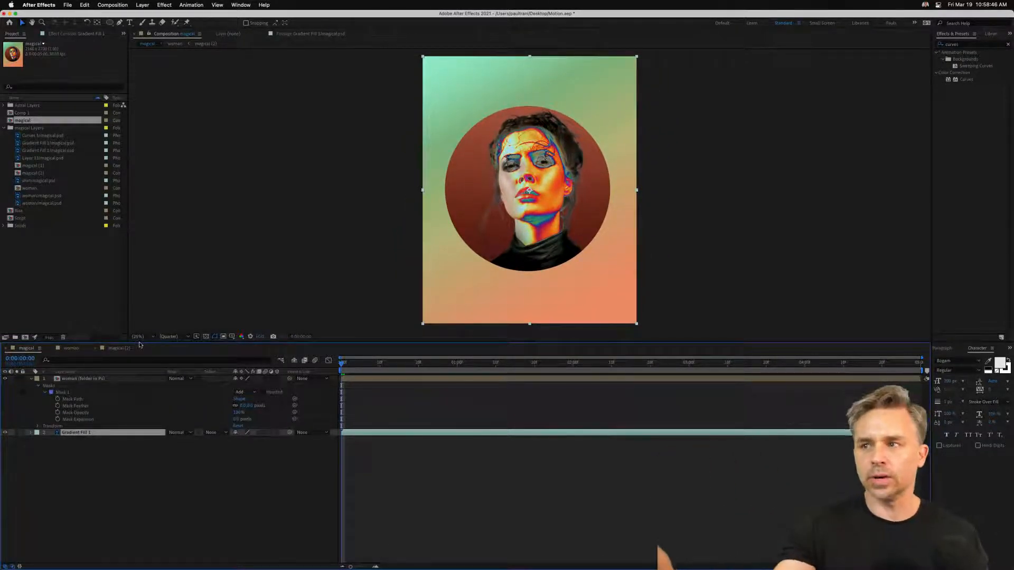
Clear the effects search for the Gradient Fill 1 layer and select Hue/Saturation among the Color Correction effects.
left_click(376, 476)
left_click(60, 434)
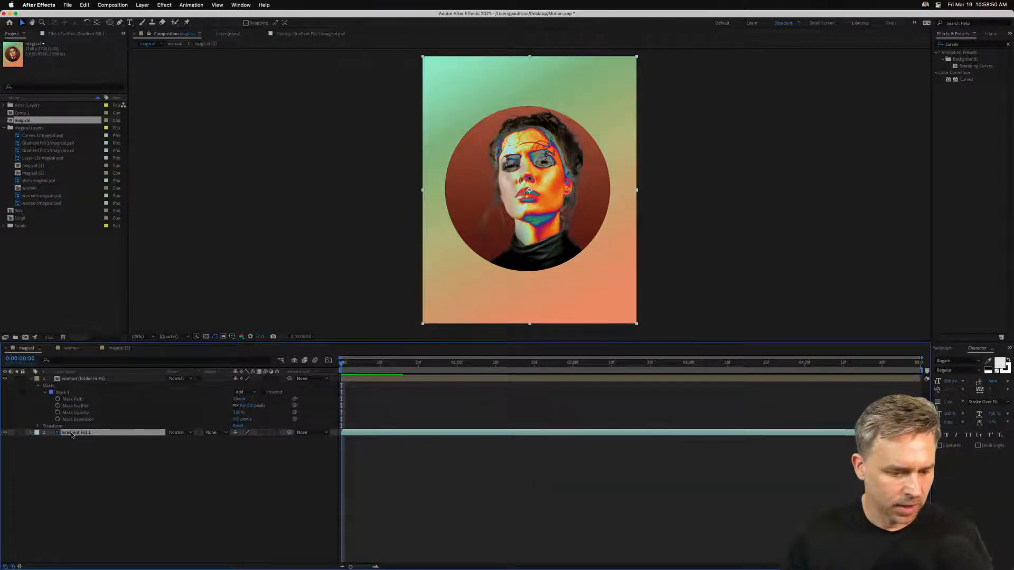
left_click(1007, 44)
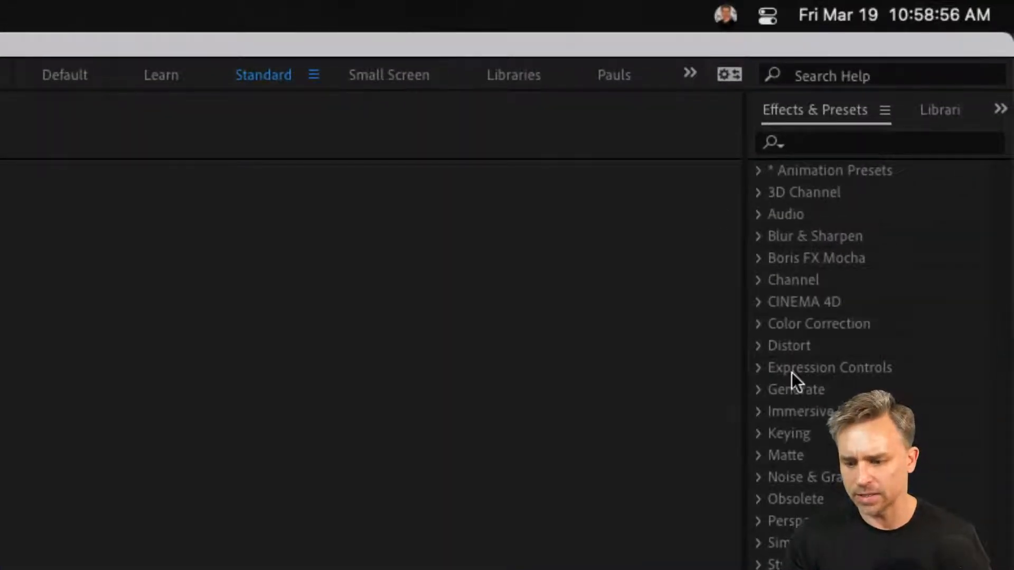
left_click(757, 324)
scroll(959, 512, "down", 1)
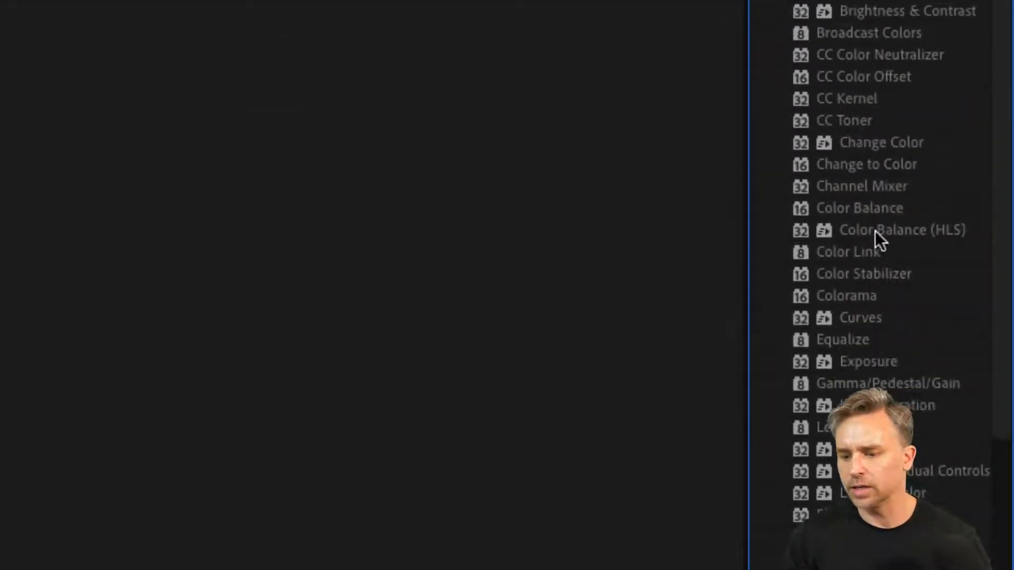
left_click(888, 231)
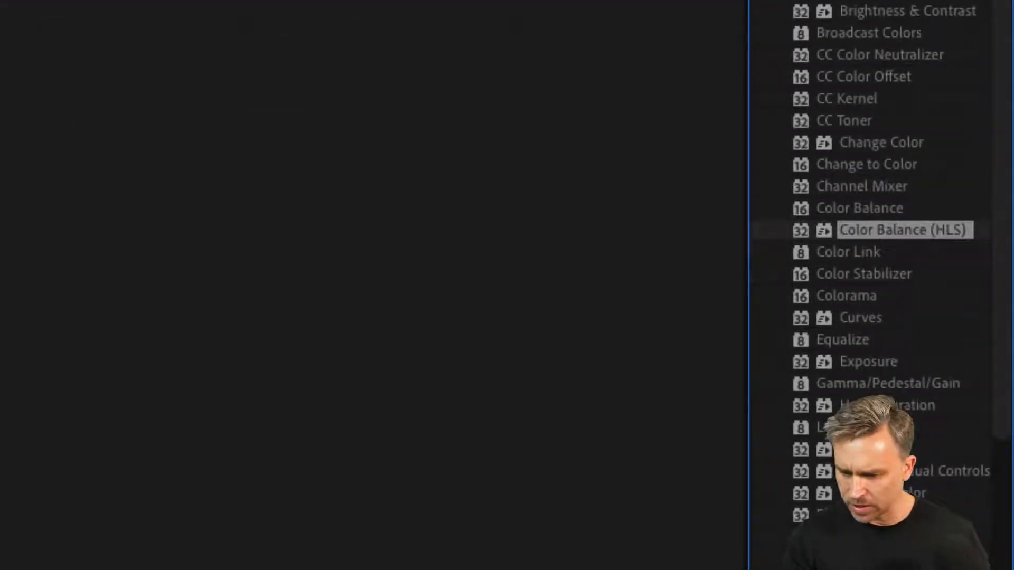
left_click(887, 405)
left_click(899, 236)
left_click(856, 405)
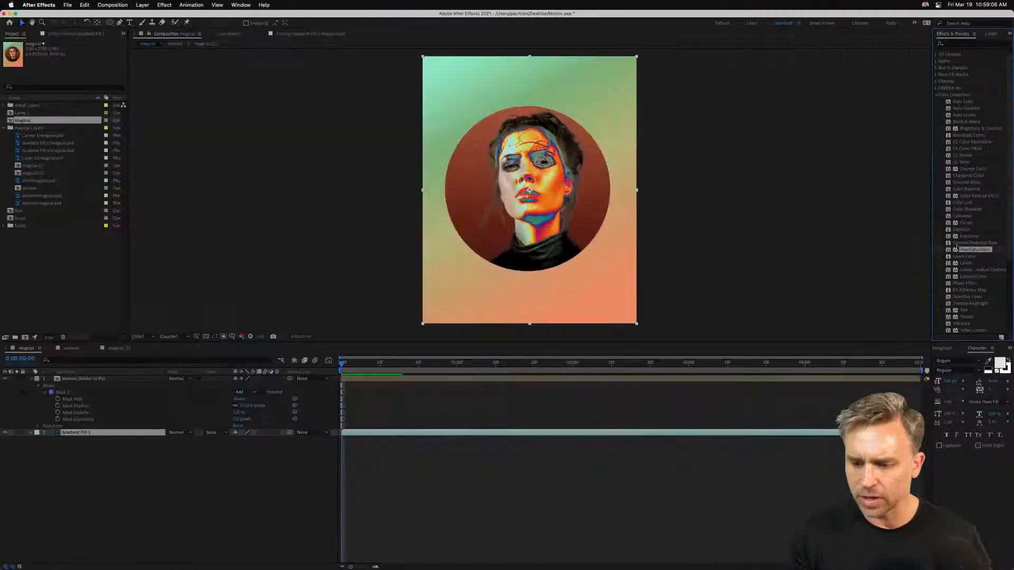
Try shifting the master hue with a Hue/Saturation effect on the woman (folder in Ps) layer and remove the effect.
left_click_drag(958, 249, 598, 84)
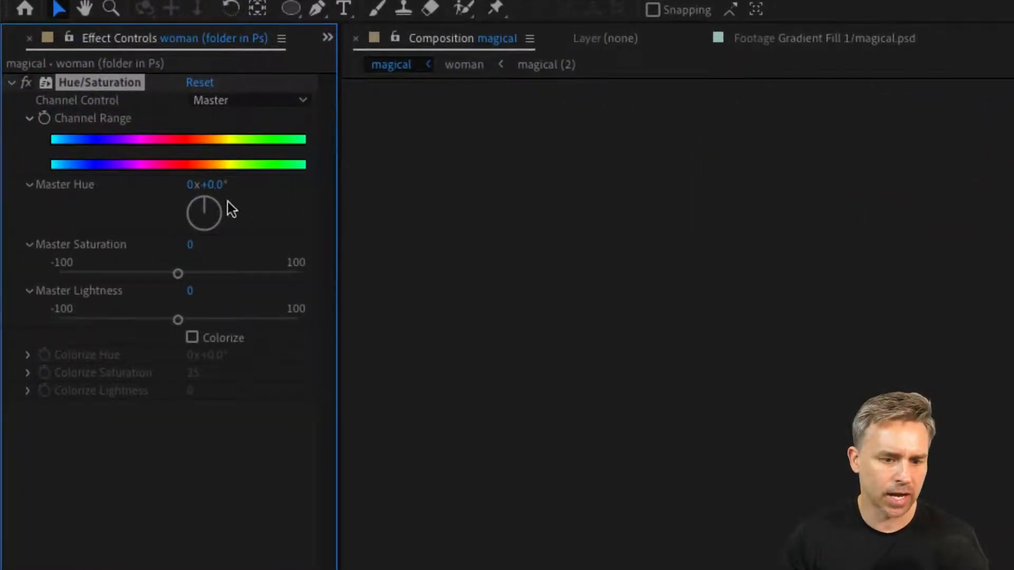
left_click_drag(227, 202, 224, 231)
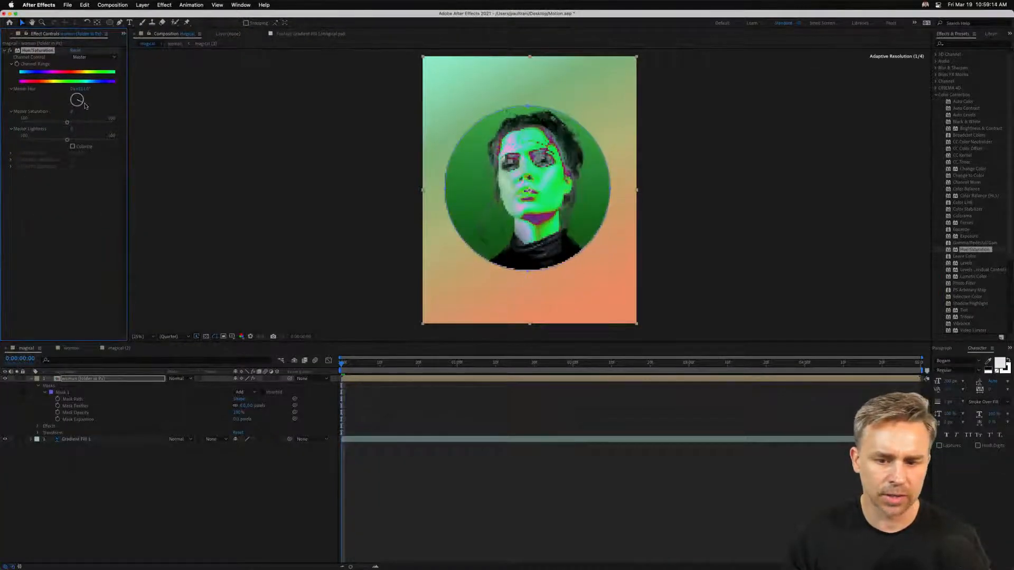
left_click_drag(85, 106, 78, 87)
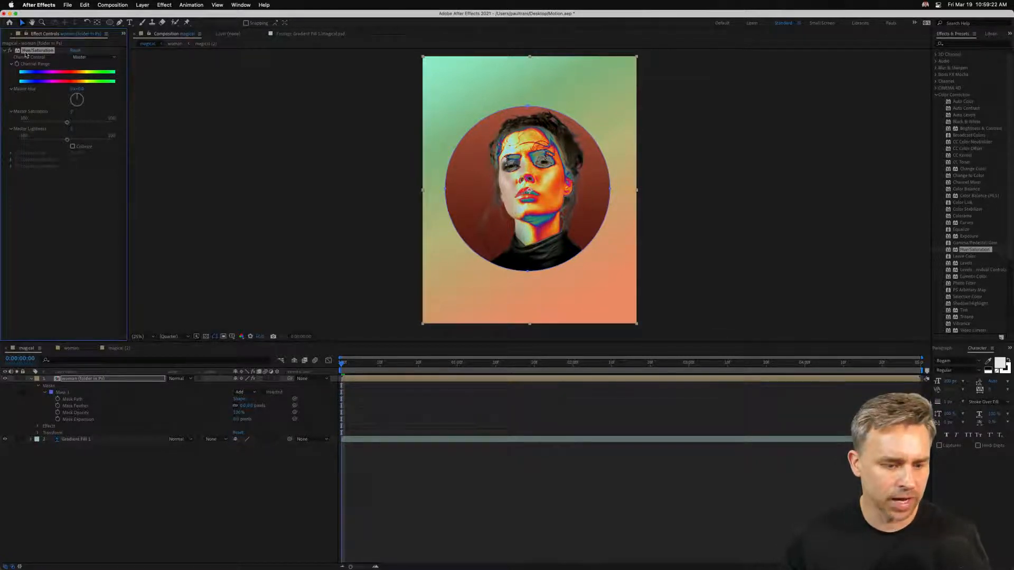
key("Delete")
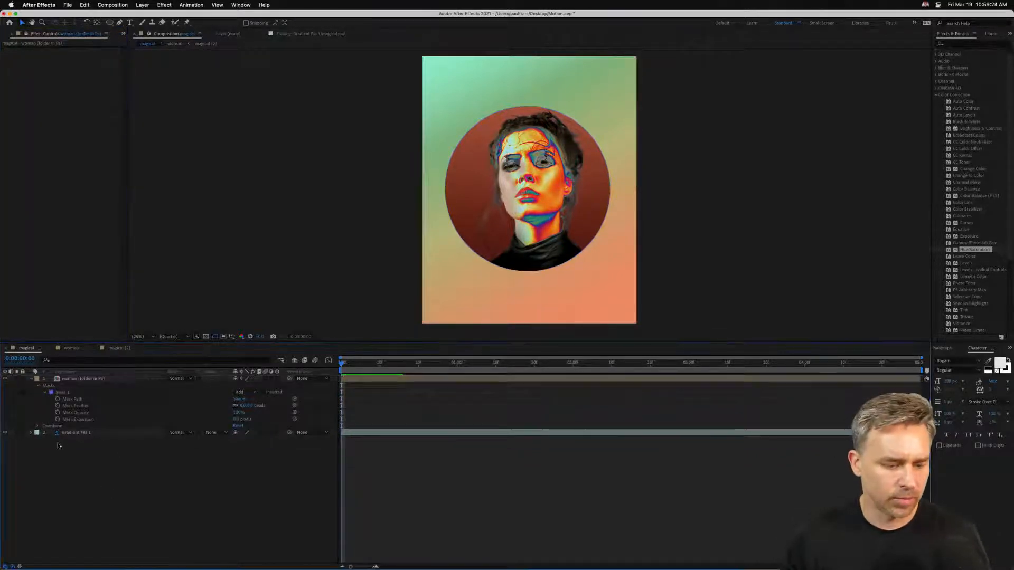
Collapse the woman (folder in Ps) layer's properties and apply Hue/Saturation to the Gradient Fill 1 background layer.
left_click(78, 433)
left_click(30, 380)
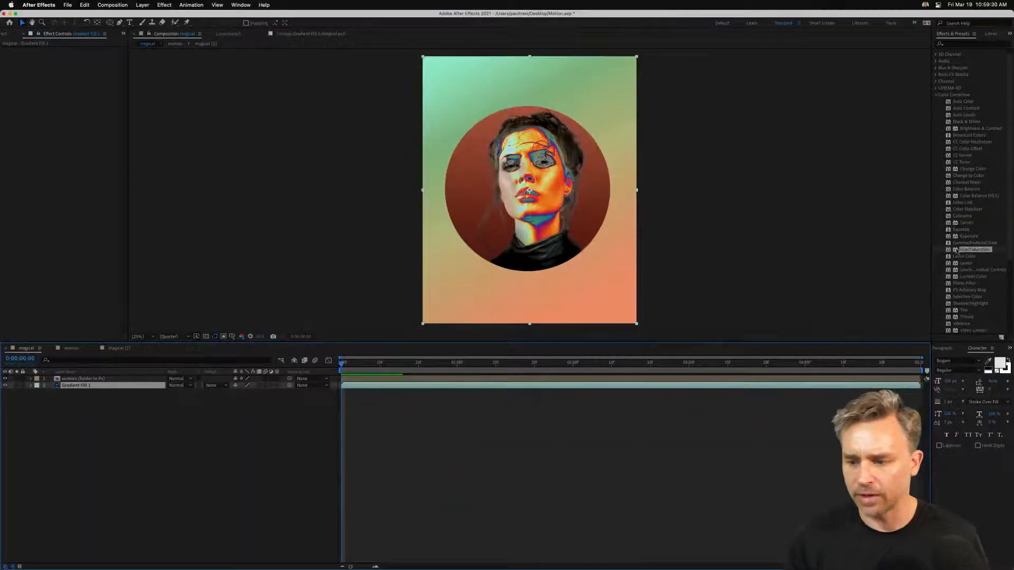
left_click_drag(957, 251, 57, 386)
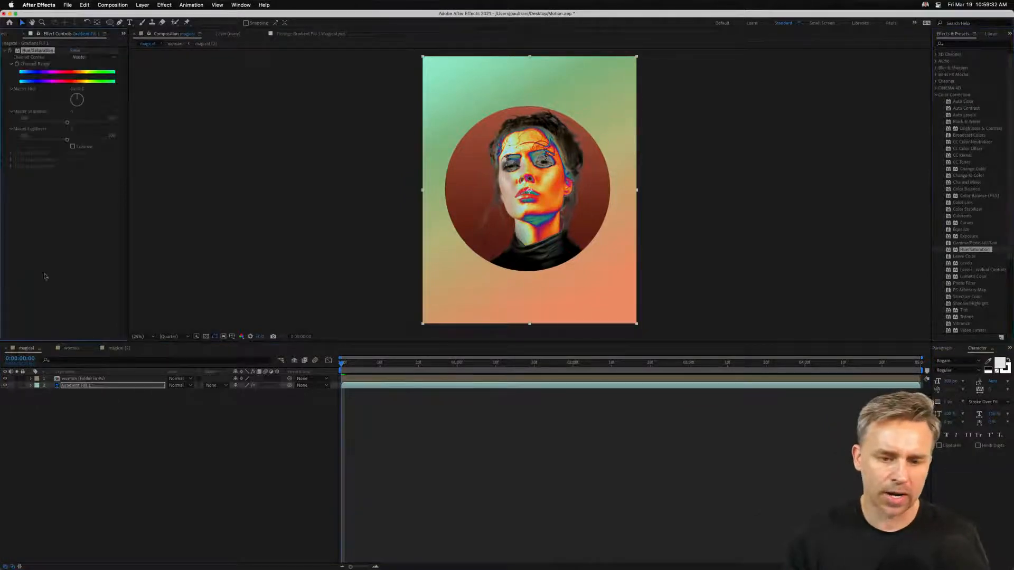
Shift the gradient layer's Master Hue to about 112° and expand its Hue/Saturation and Compositing Options properties in the timeline.
mouse_move(77, 100)
left_mouse_down()
mouse_move(69, 112)
mouse_move(83, 100)
mouse_move(74, 108)
mouse_move(52, 99)
mouse_move(77, 91)
mouse_move(87, 114)
left_mouse_up()
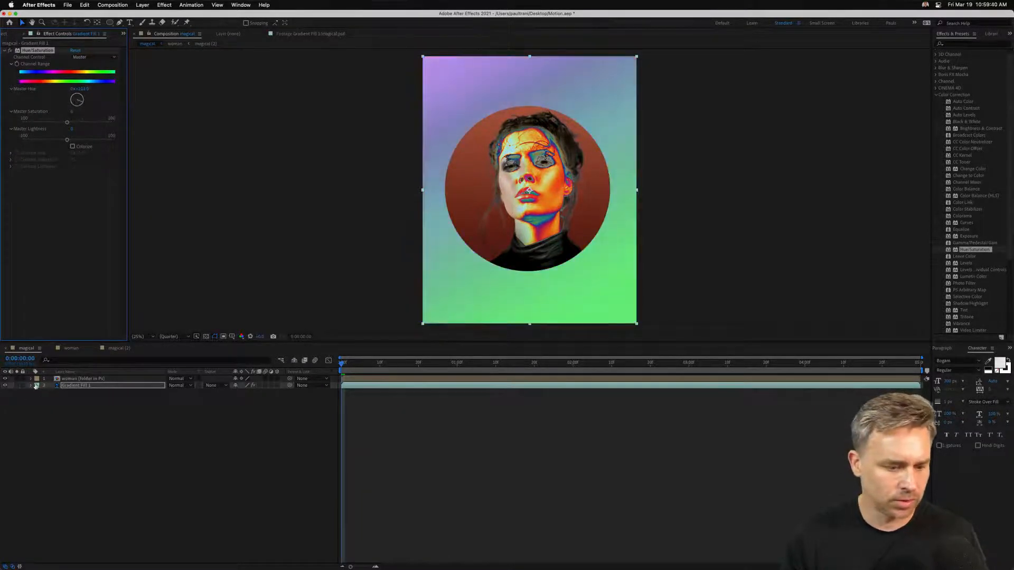
left_click(30, 386)
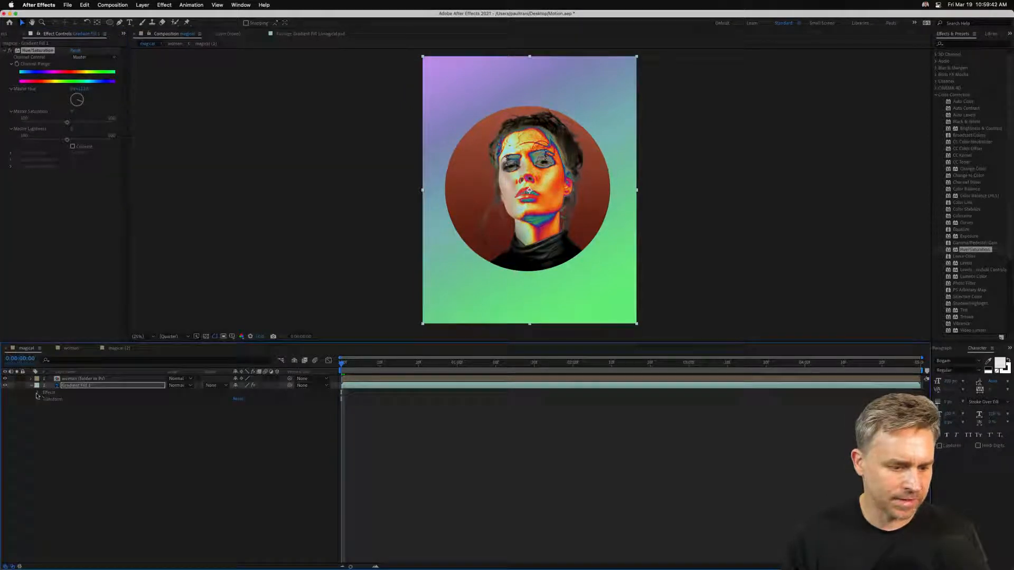
left_click(37, 393)
left_click(45, 400)
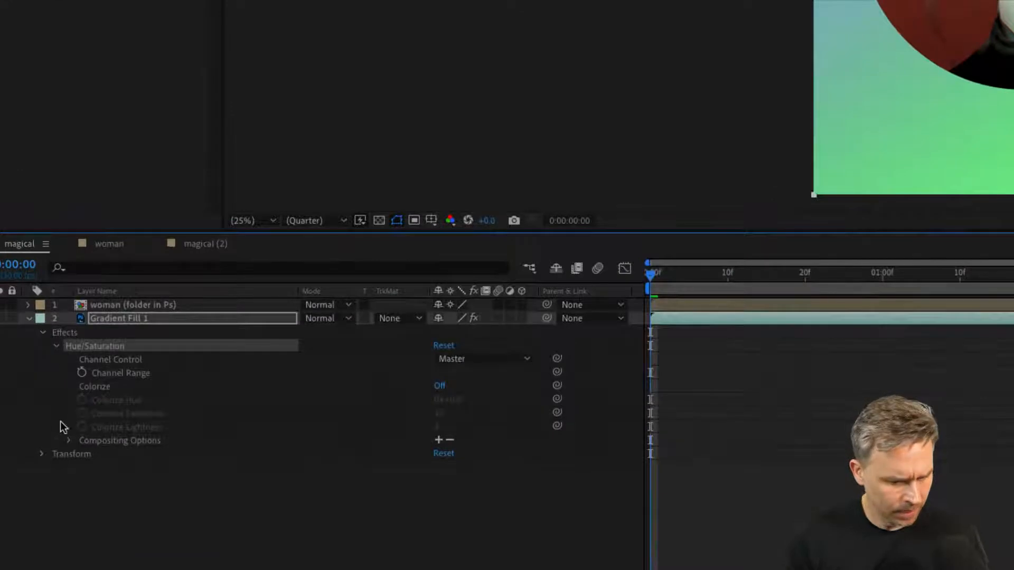
left_click(142, 362)
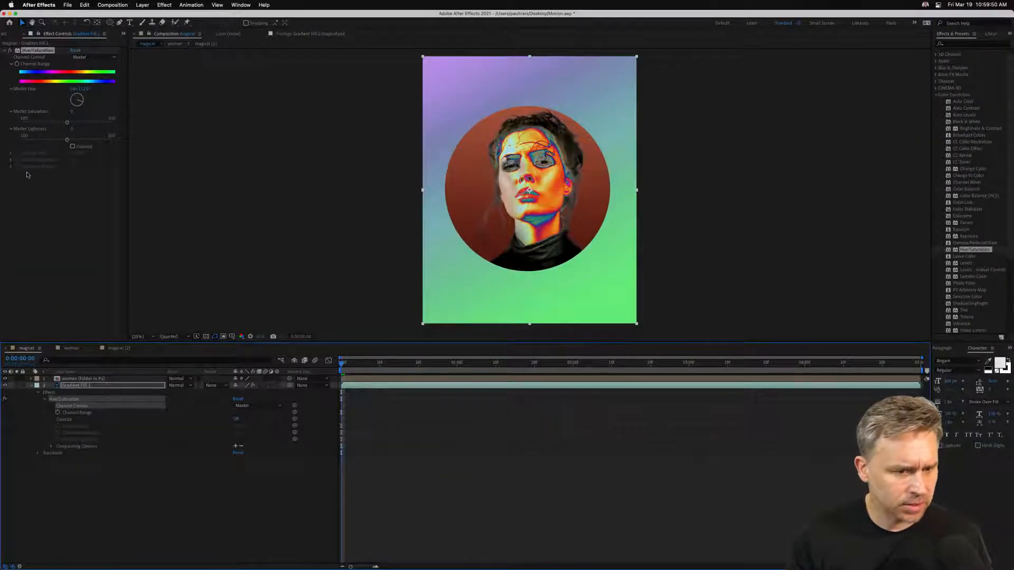
left_click(52, 447)
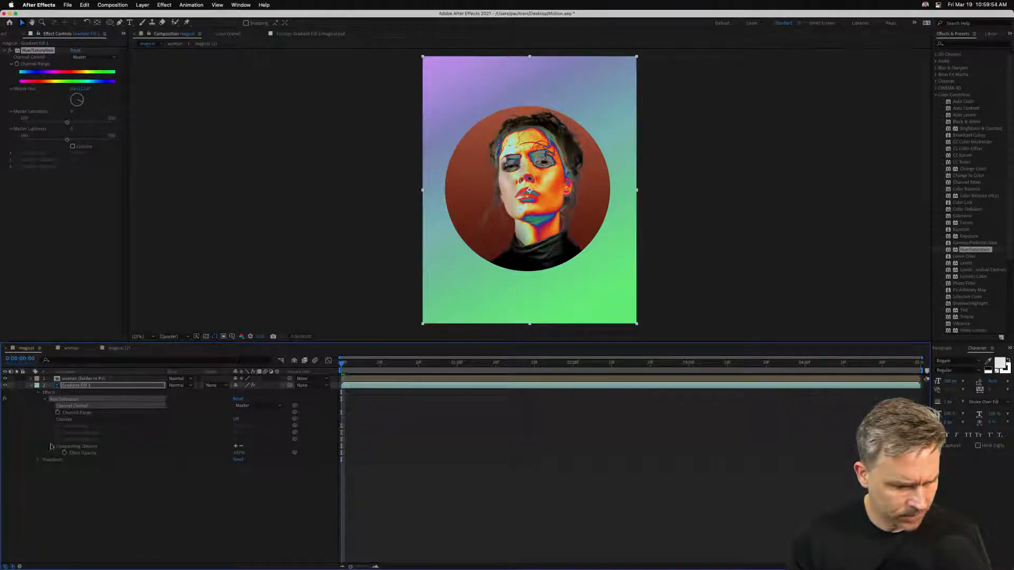
Keyframe Channel Range from the first frame to a shifted Master Hue at 0:00:01:03, and preview the colour change.
left_click(58, 413)
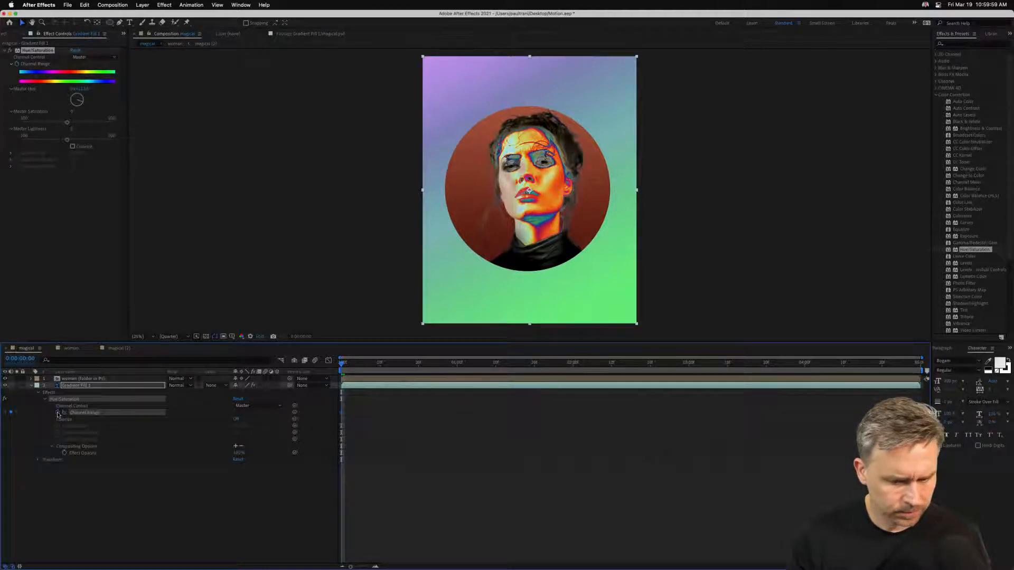
left_click(469, 369)
left_click_drag(76, 103, 75, 116)
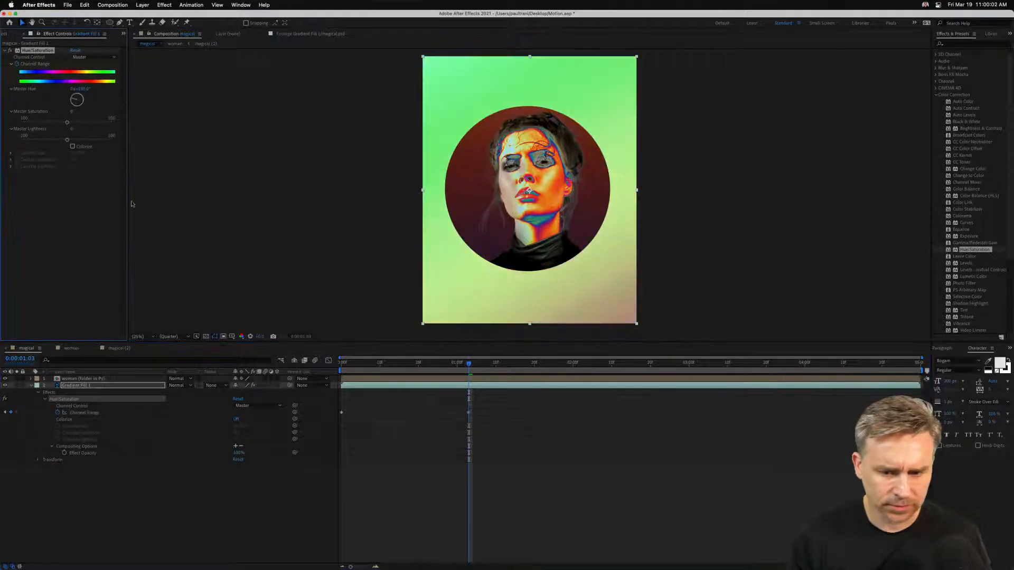
left_click(344, 368)
key("space")
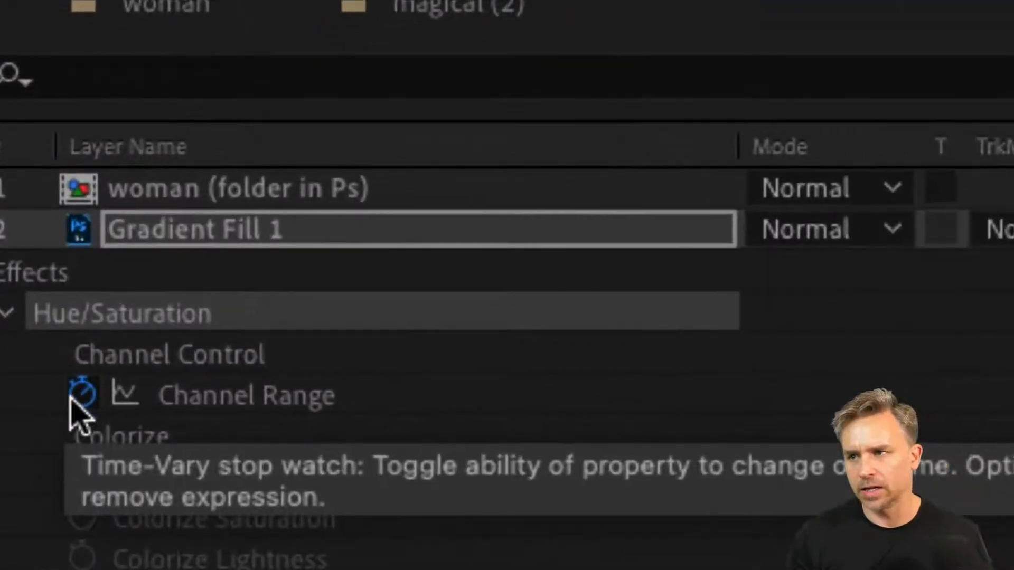
Restart the Channel Range keyframing at the first frame and set Master Hue to 1x+0.0° at 0:00:02:13.
left_click(76, 400)
left_click(78, 401)
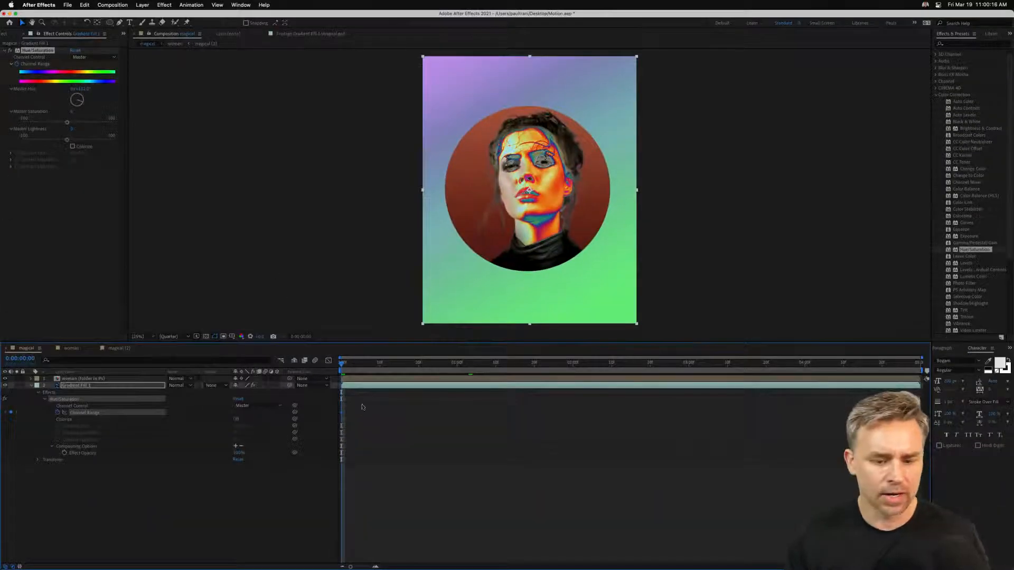
left_click_drag(373, 368, 621, 381)
left_click_drag(80, 106, 73, 95)
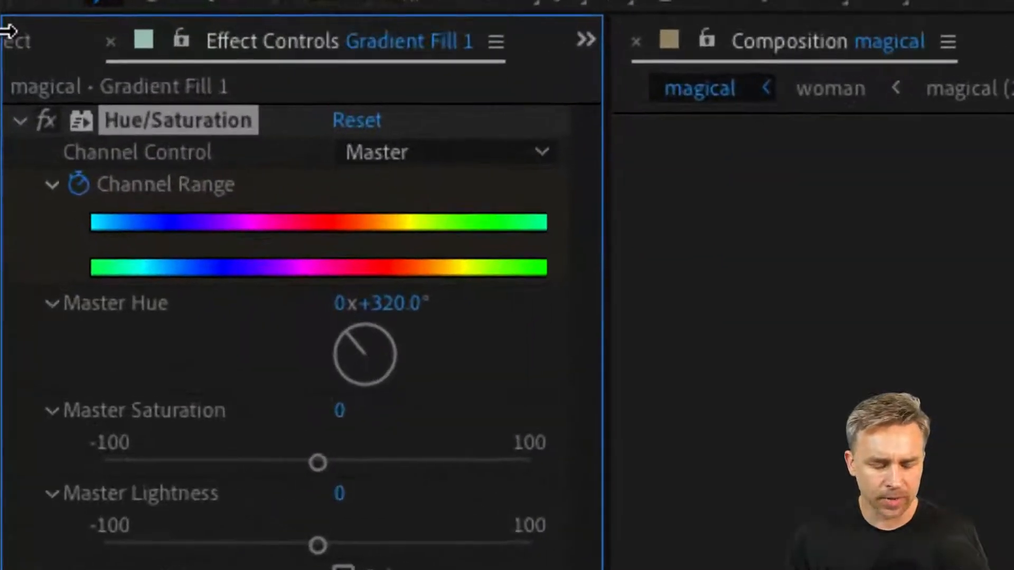
left_click(395, 328)
type("0")
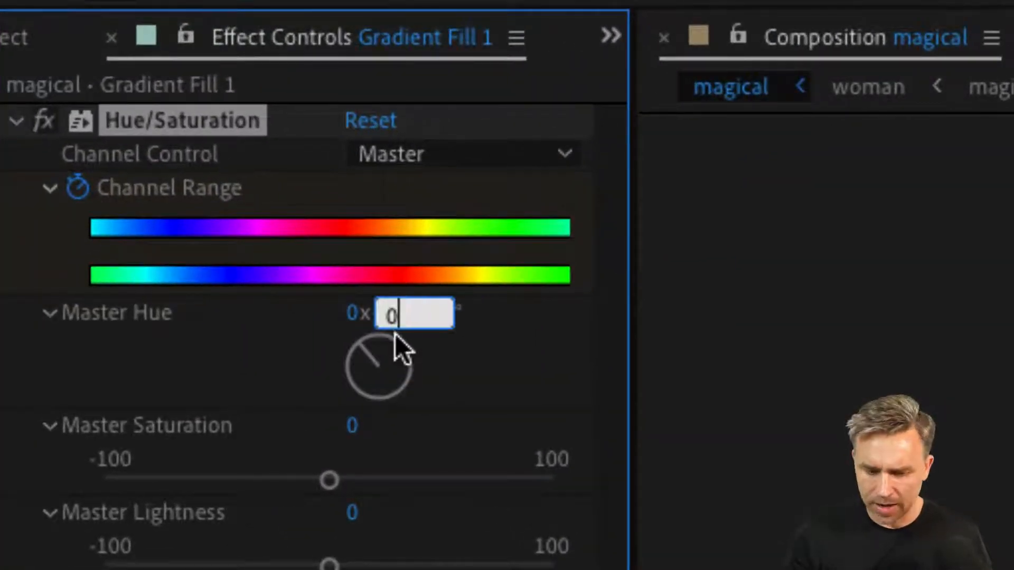
key("Return")
left_click(353, 314)
type("1")
key("Return")
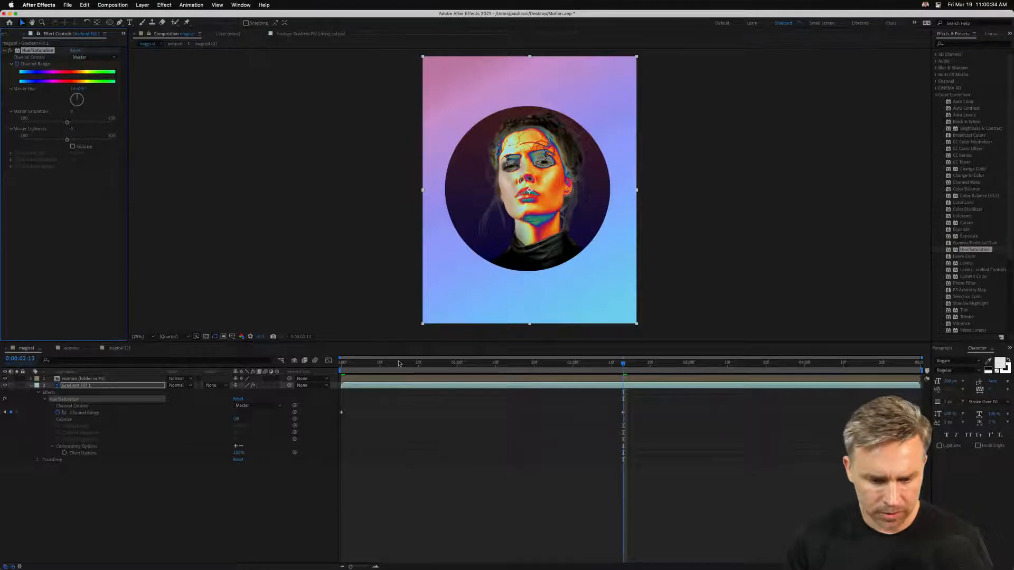
Set the Master Hue of the Channel Range keyframe at the first frame to 0x+0.0°.
key("Home")
left_click_drag(344, 410, 336, 416)
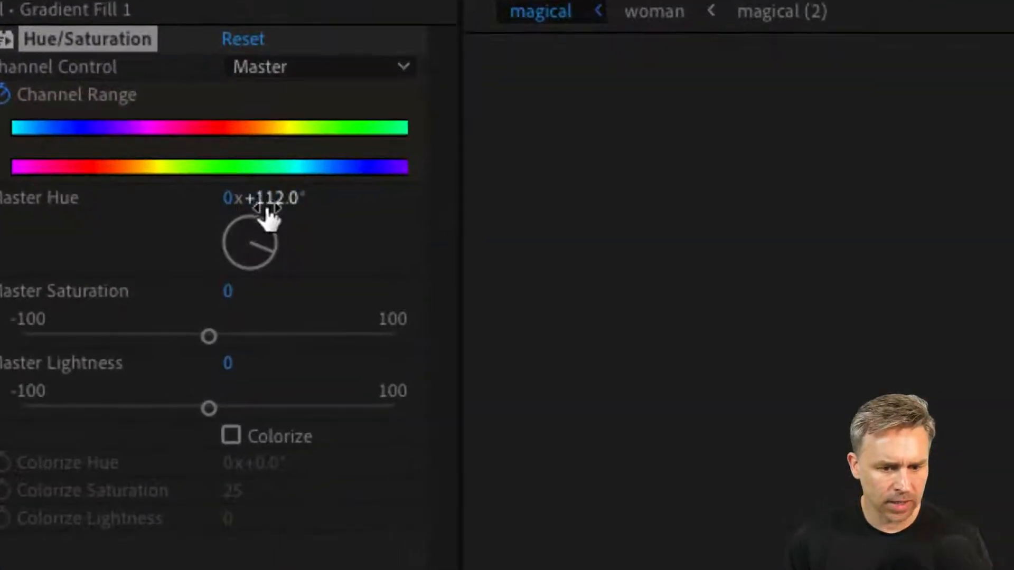
left_click(264, 207)
type("0")
key("Return")
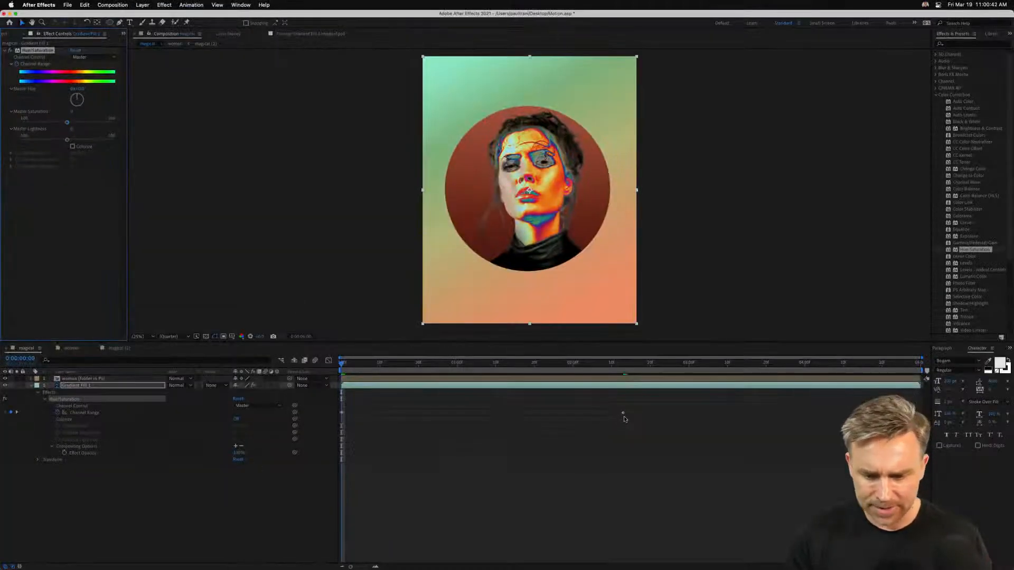
Move the second Channel Range keyframe to the end of the timeline, and save the project after previewing the animation.
left_click(624, 415)
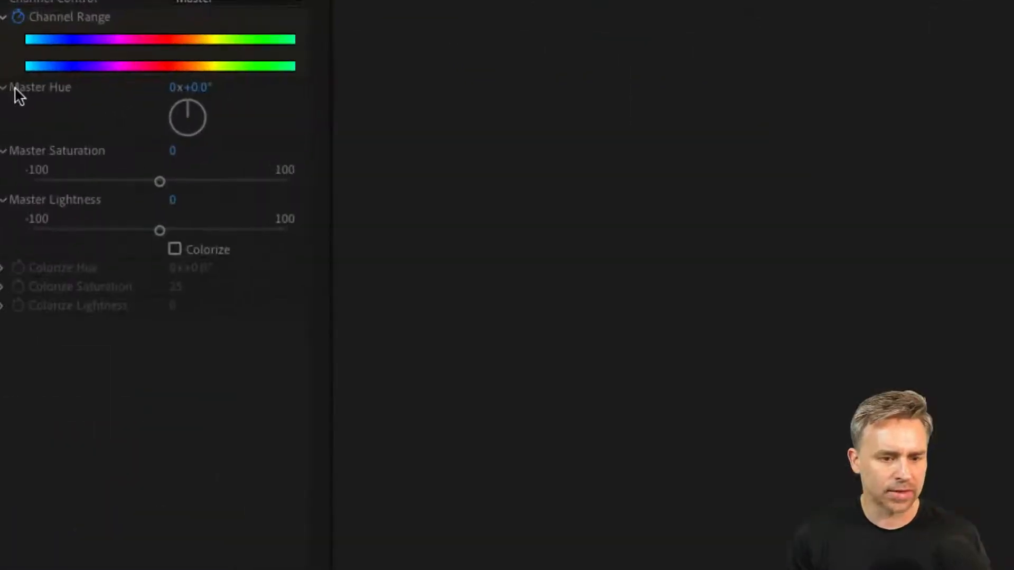
left_click_drag(180, 118, 182, 124)
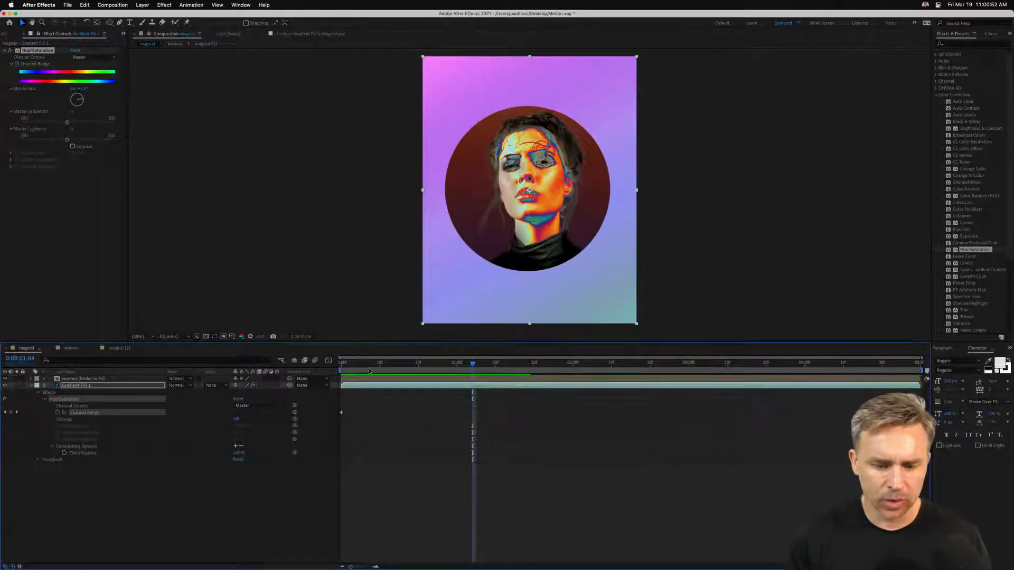
key("Home")
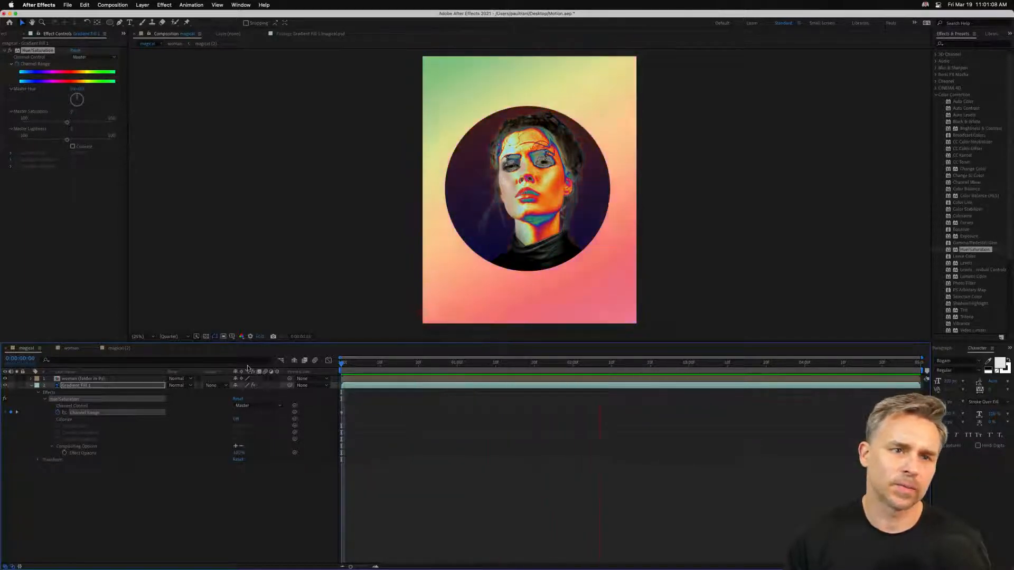
key("space")
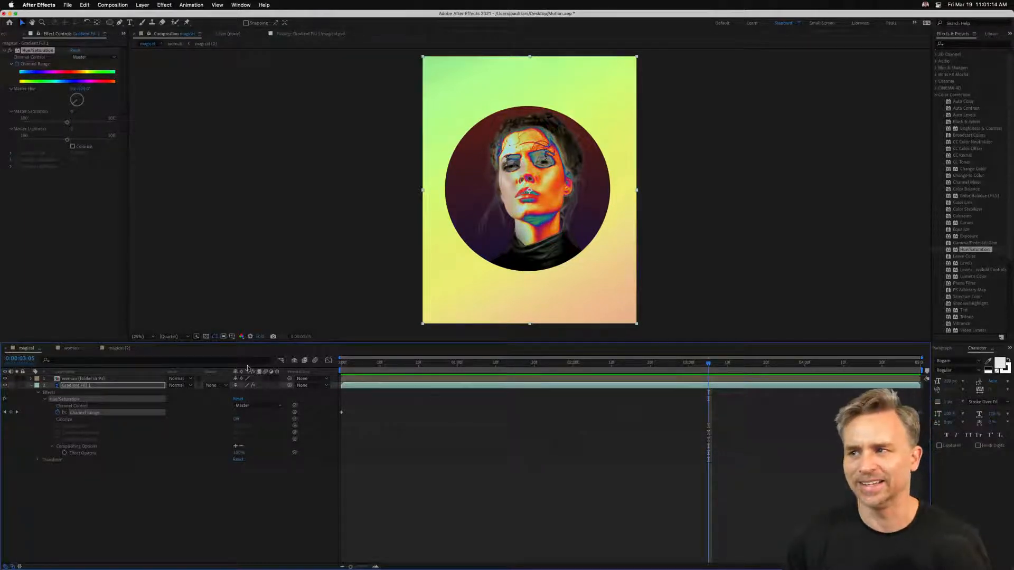
key("super+s")
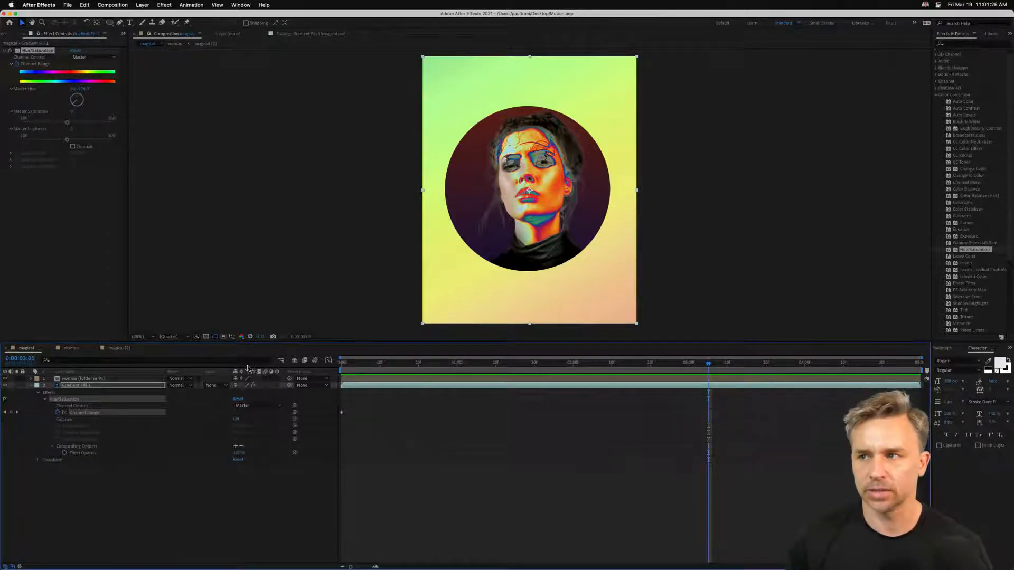
Apply the Color Balance (HLS) effect to the "woman (folder in Ps)" layer.
left_click(55, 379)
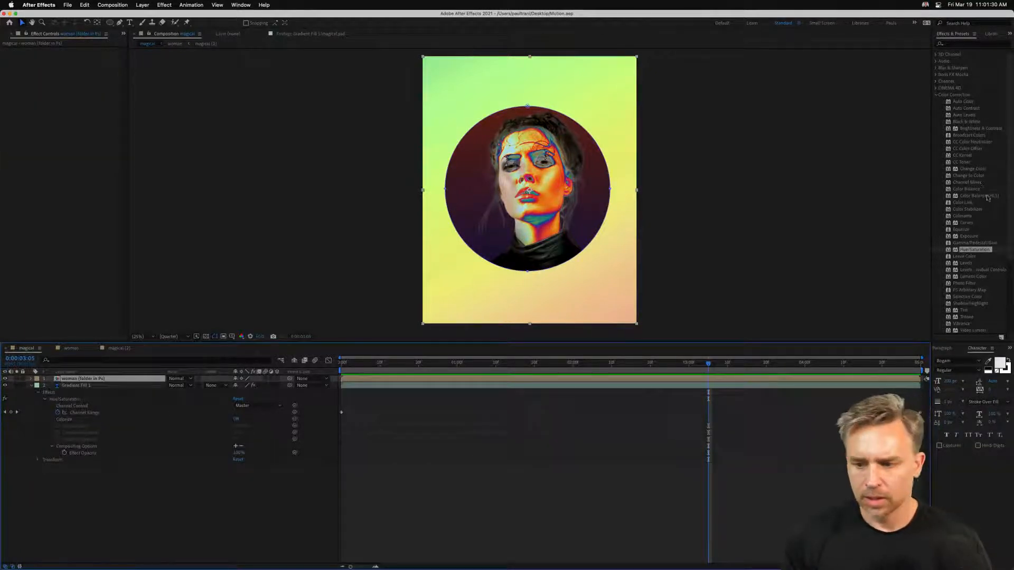
scroll(991, 196, "down", 2)
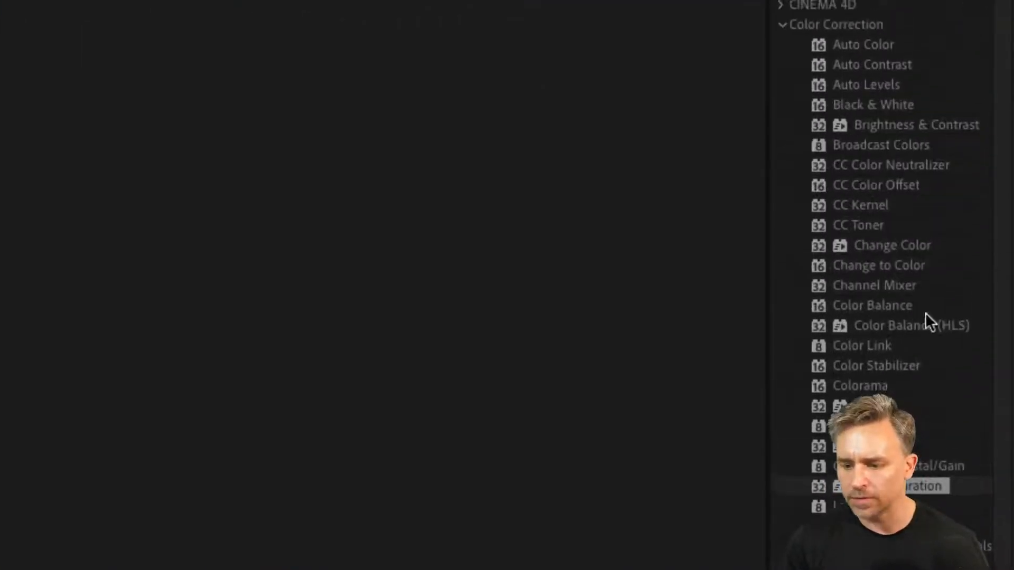
left_click(879, 326)
left_click(870, 312)
left_click(879, 323)
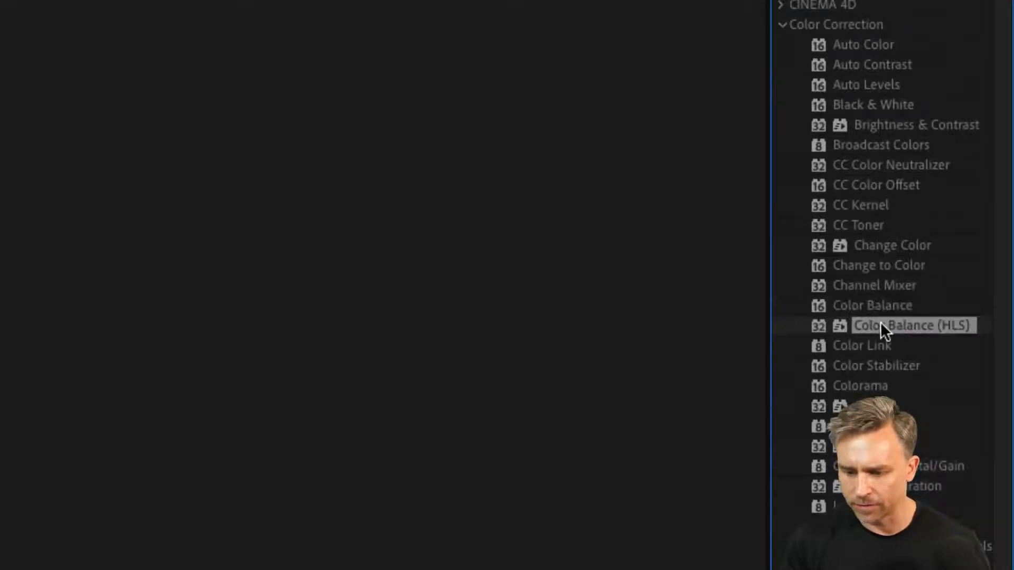
left_click_drag(294, 309, 76, 380)
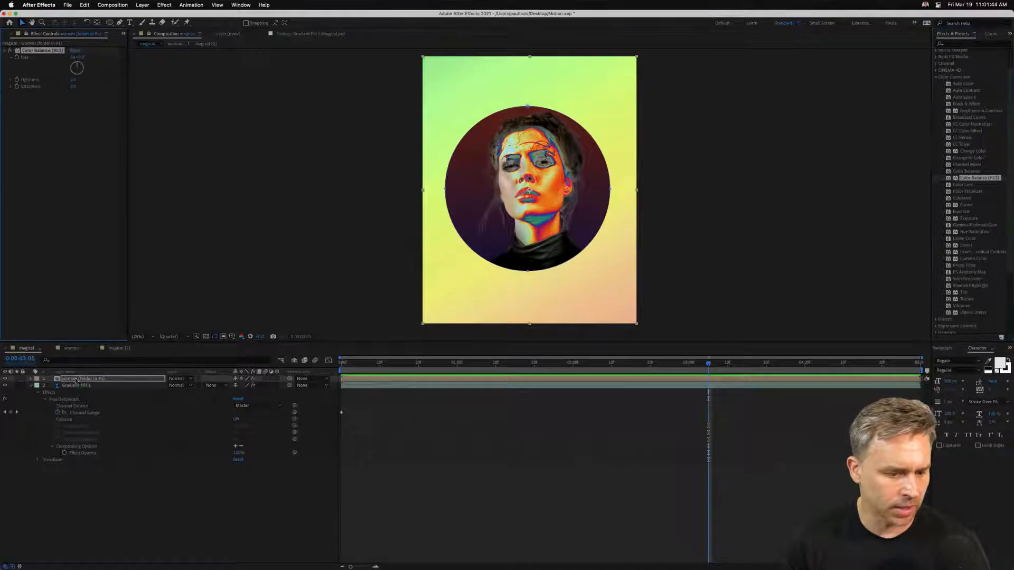
Expand the woman layer's Color Balance (HLS) properties and enable Hue keyframing at the first frame.
left_click(31, 379)
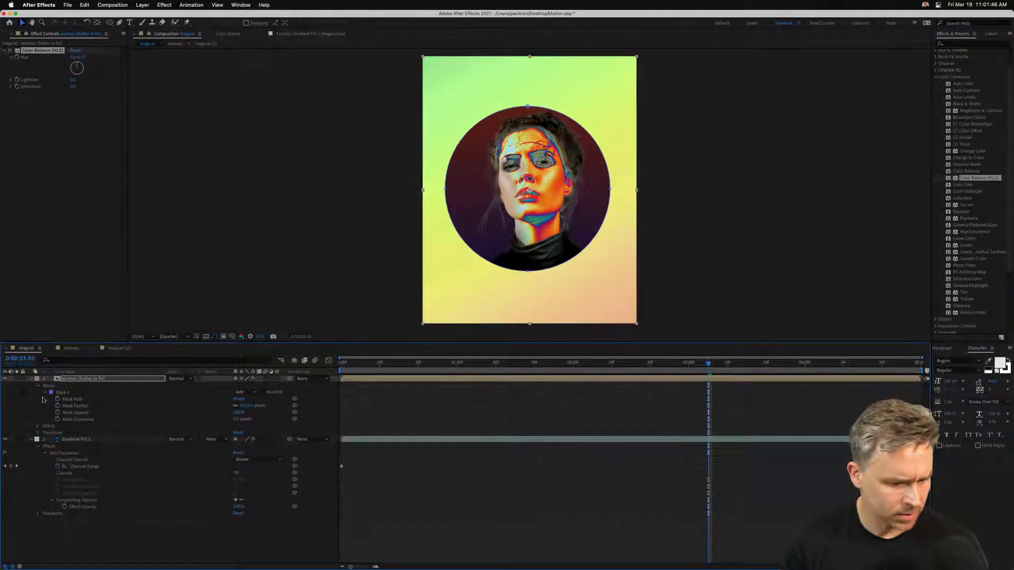
left_click(44, 392)
left_click(36, 401)
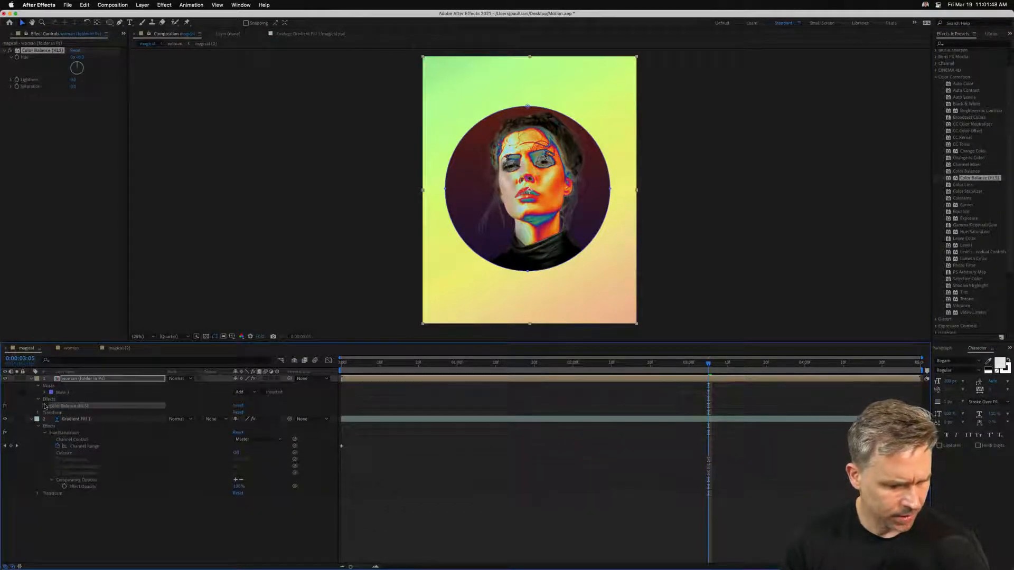
left_click(45, 406)
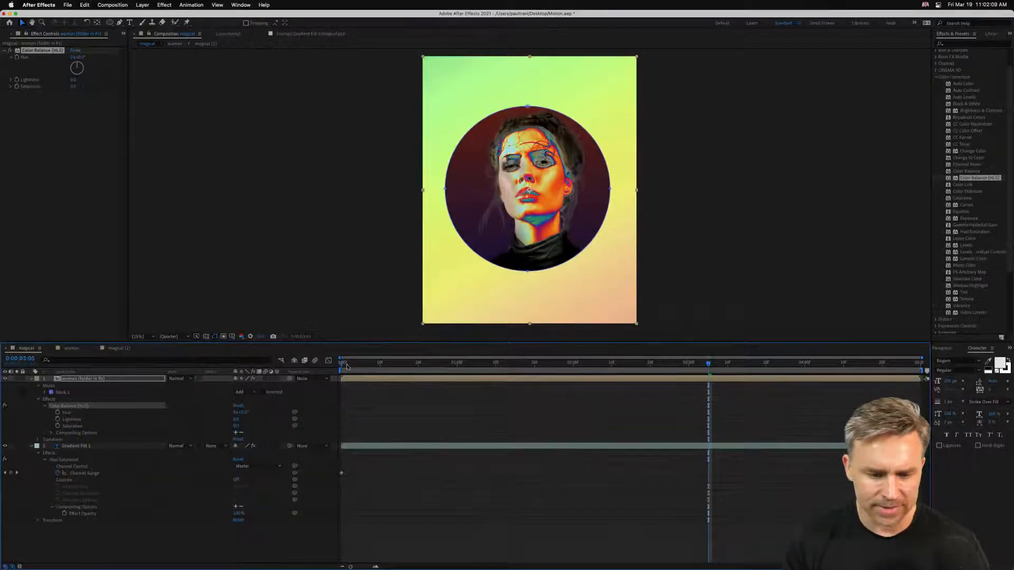
left_click(346, 364)
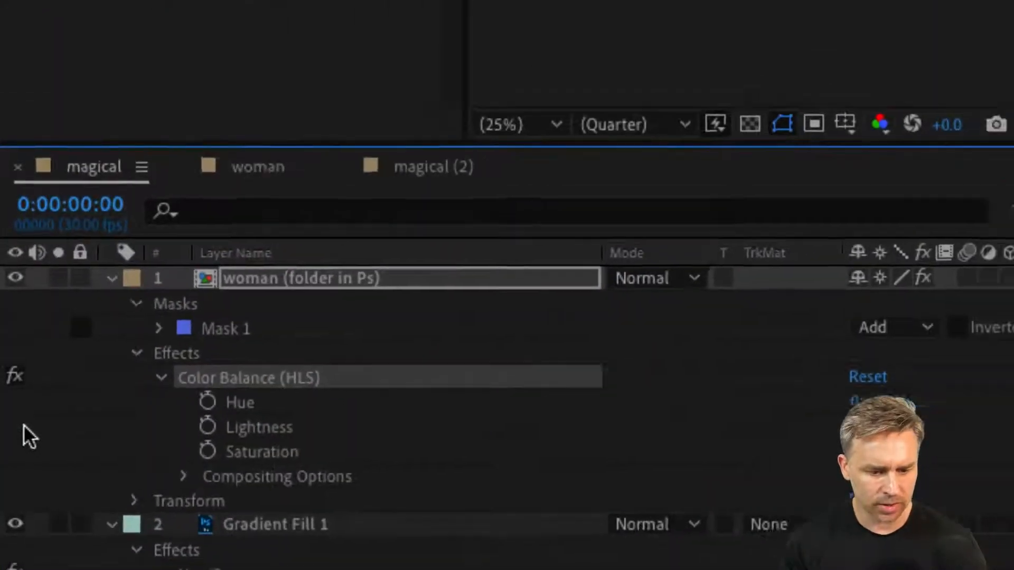
left_click(206, 404)
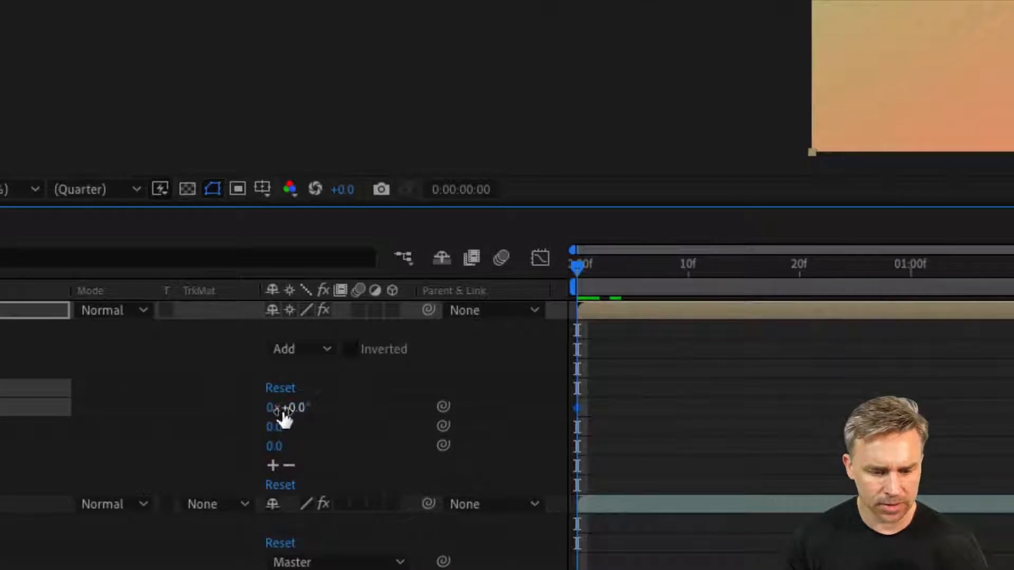
Add a Color Balance Hue keyframe of 4 full rotations at 0:00:00:08 and move it to the end of the timeline.
left_click(663, 280)
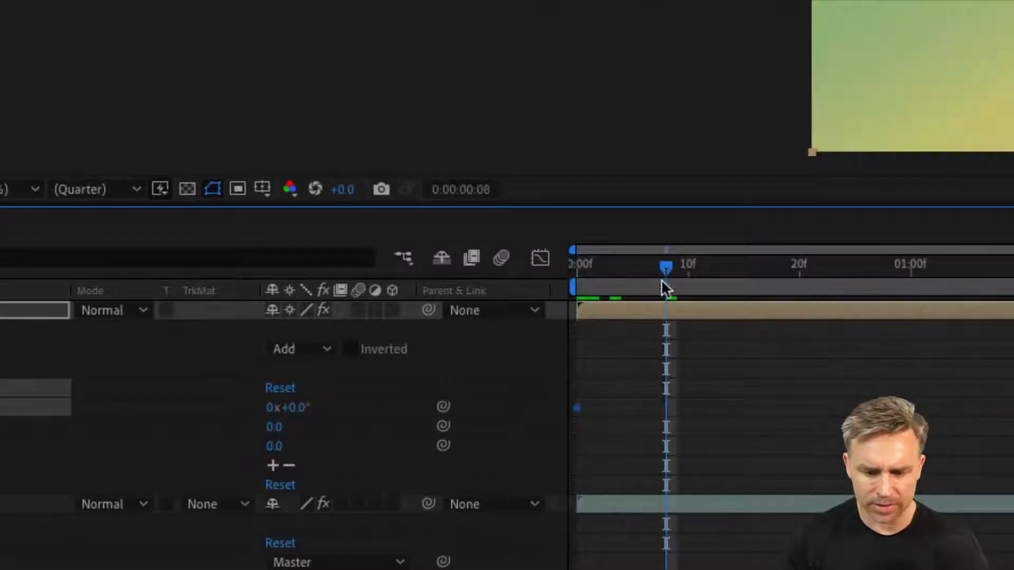
left_click(269, 408)
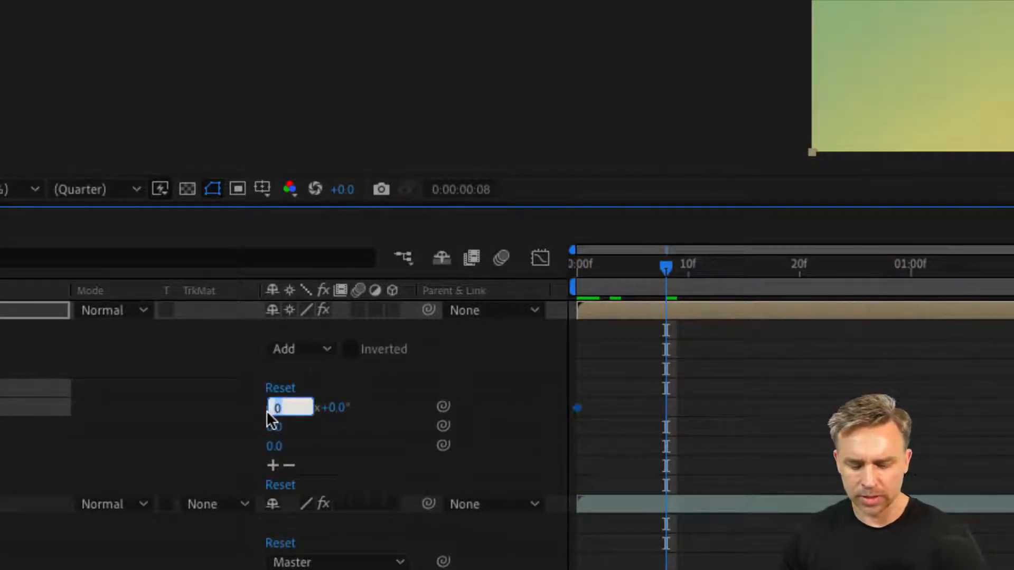
type("4")
key("Return")
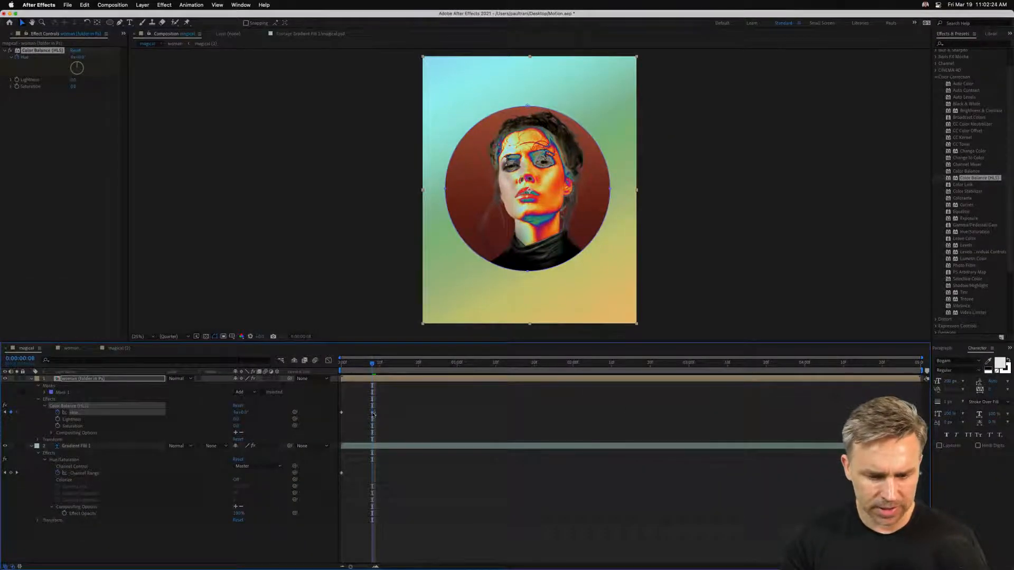
left_click_drag(373, 414, 855, 431)
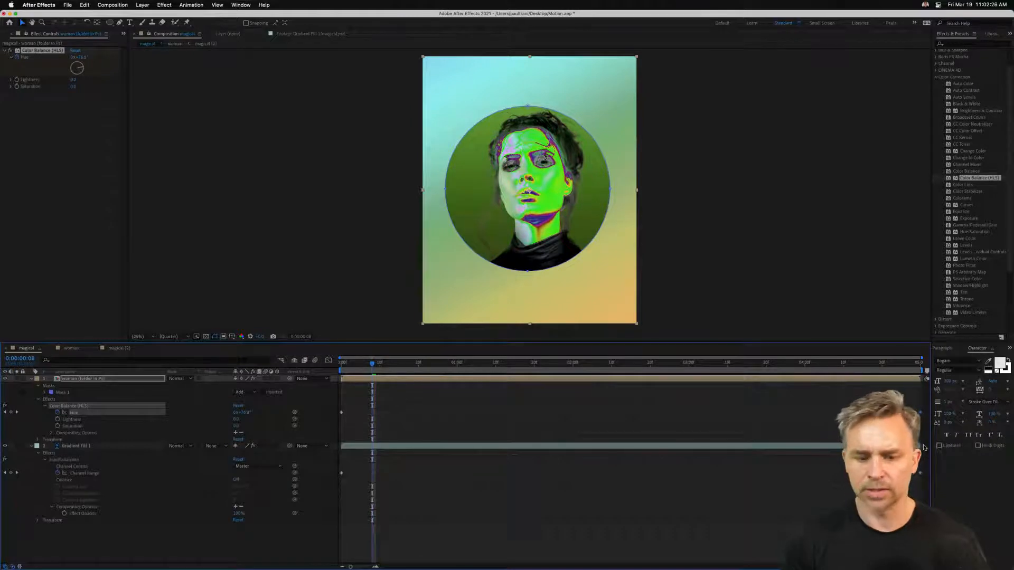
Preview the combined colour animation from the first frame and save the project.
left_click_drag(372, 364, 279, 371)
key("space")
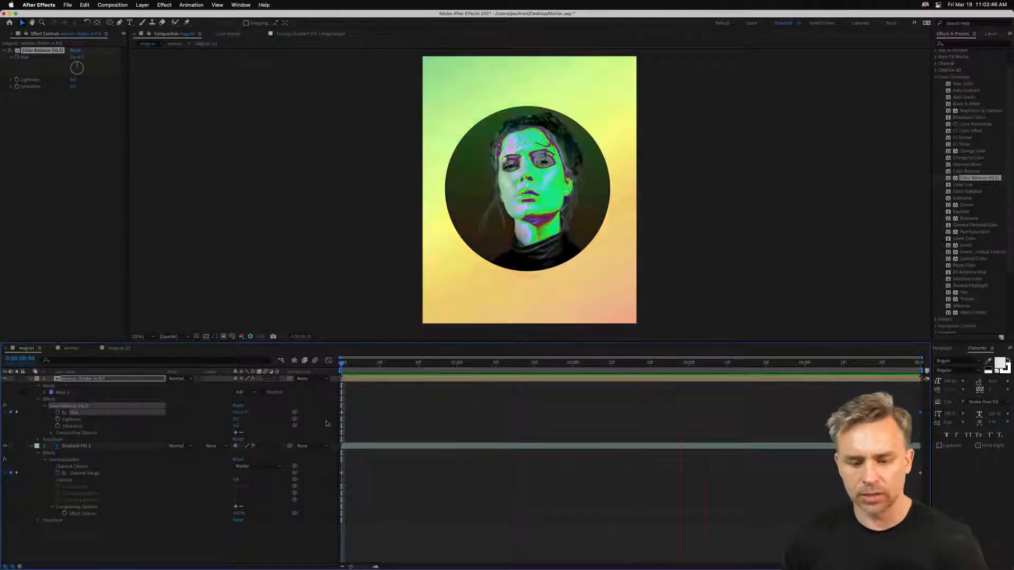
left_click(483, 369)
key("super+s")
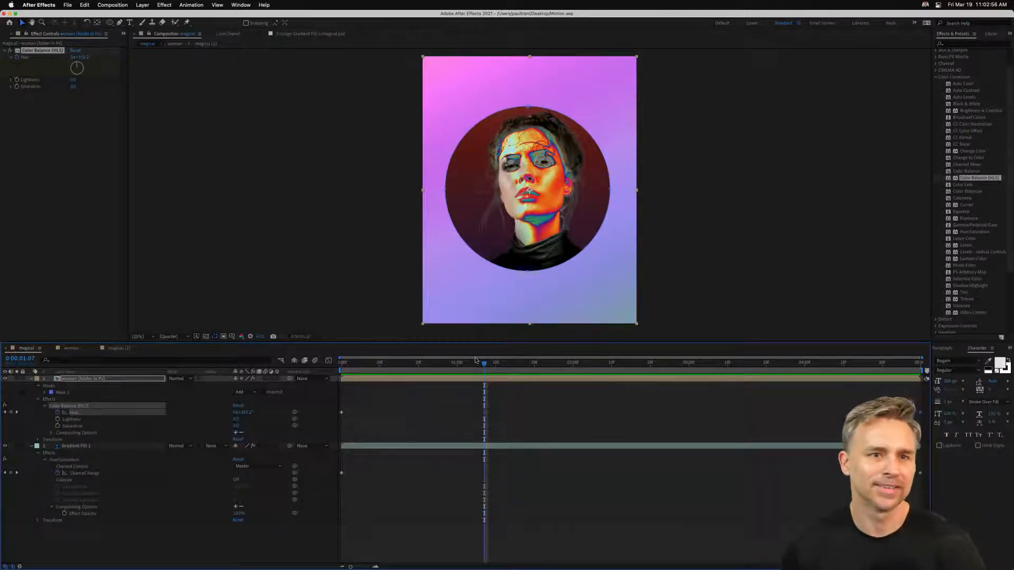
left_click_drag(389, 367, 235, 360)
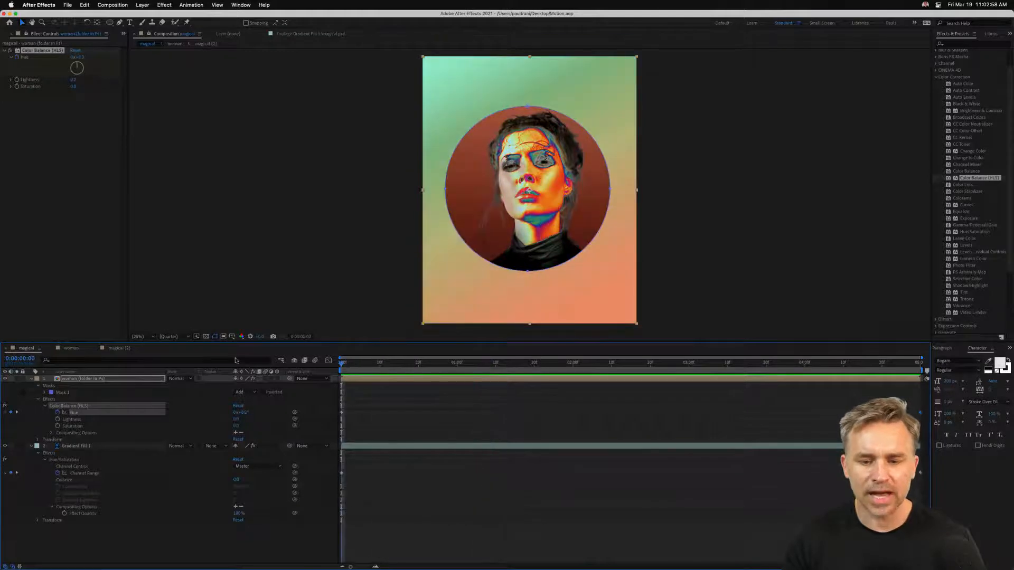
Preview the animation, then move the woman layer's end Hue keyframe and Gradient Fill 1's end Channel Range keyframe to 0:00:04:29.
key("space")
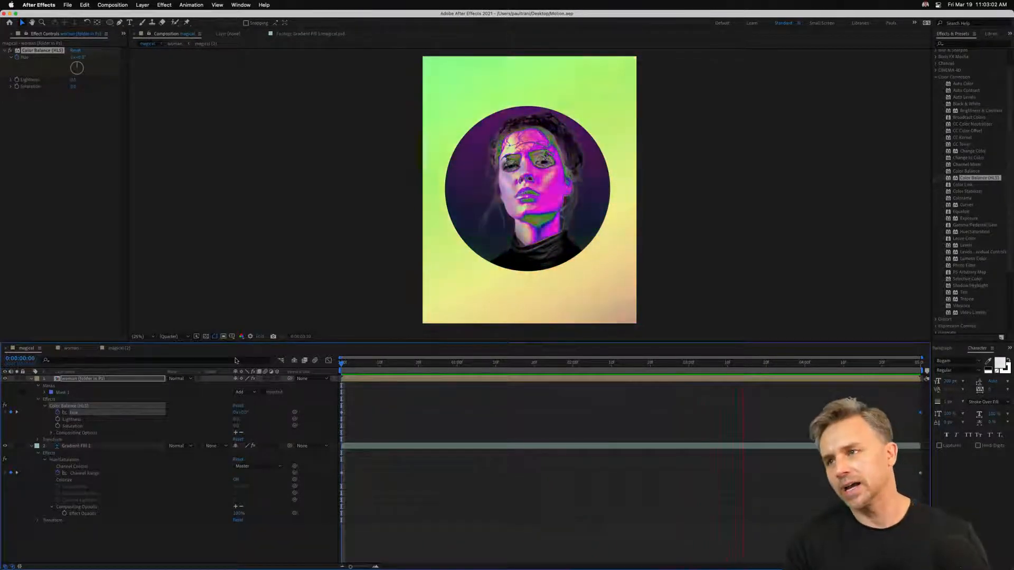
left_click_drag(403, 363, 940, 459)
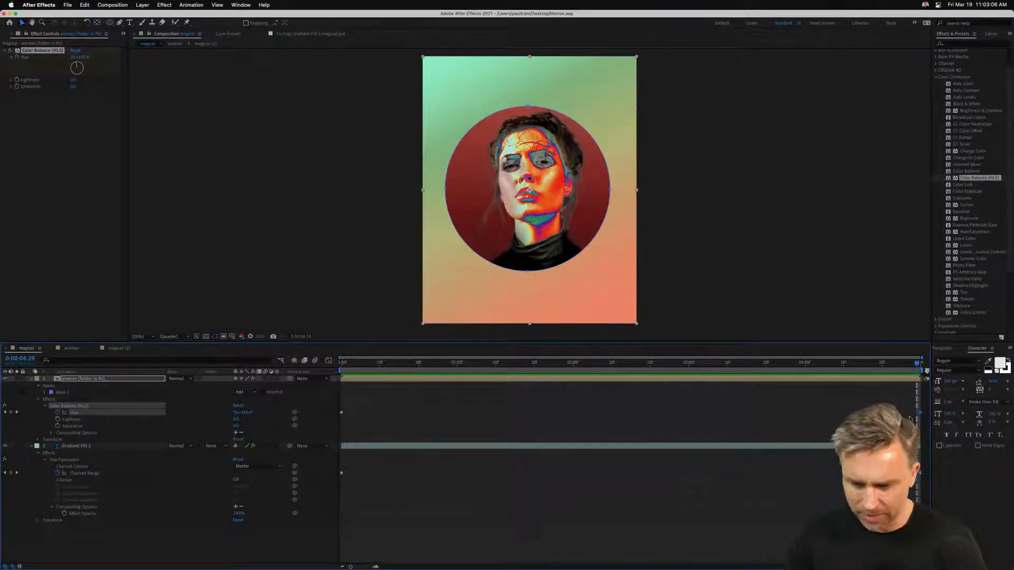
left_click_drag(921, 413, 917, 415)
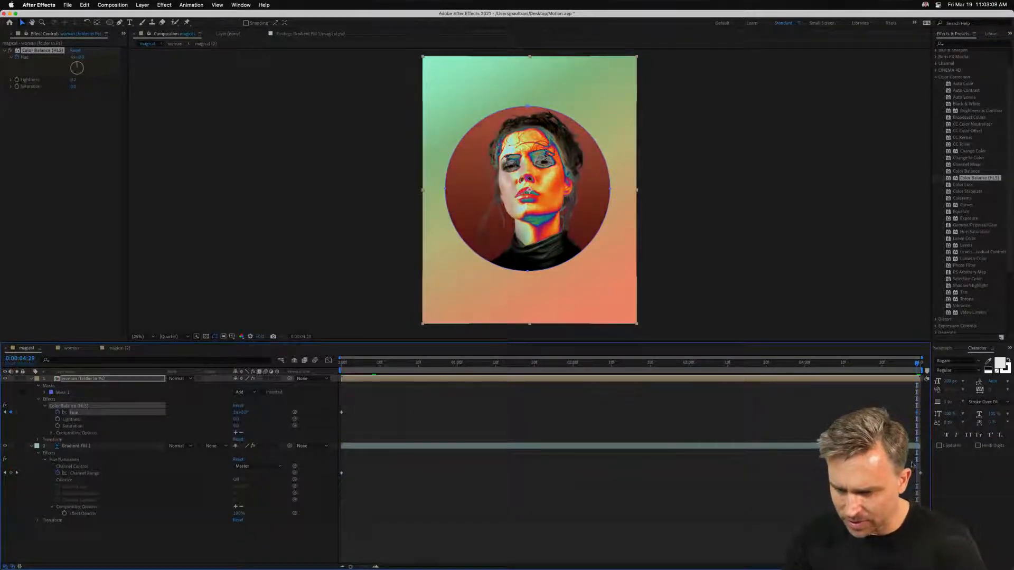
left_click_drag(920, 475, 918, 477)
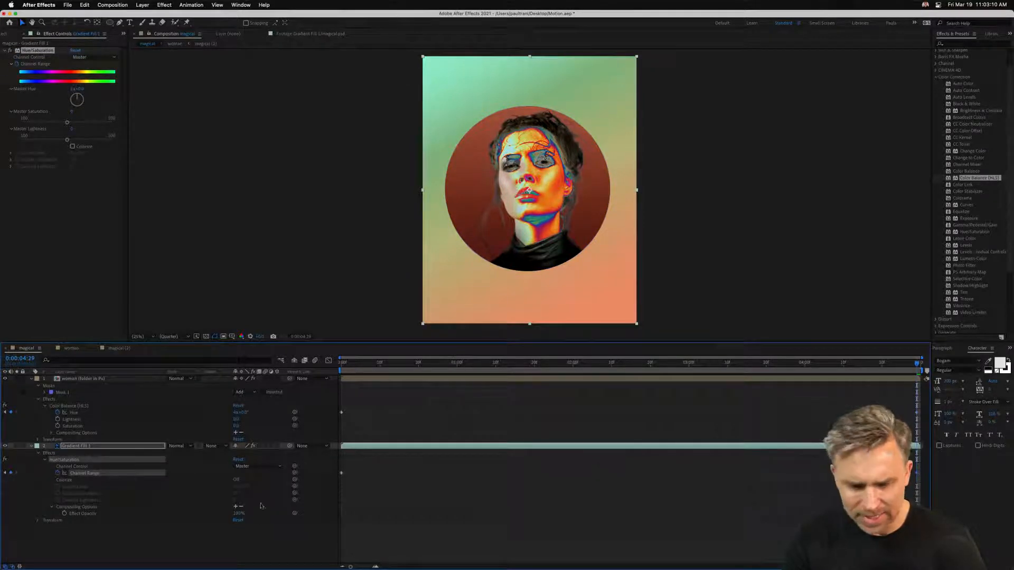
left_click(211, 469)
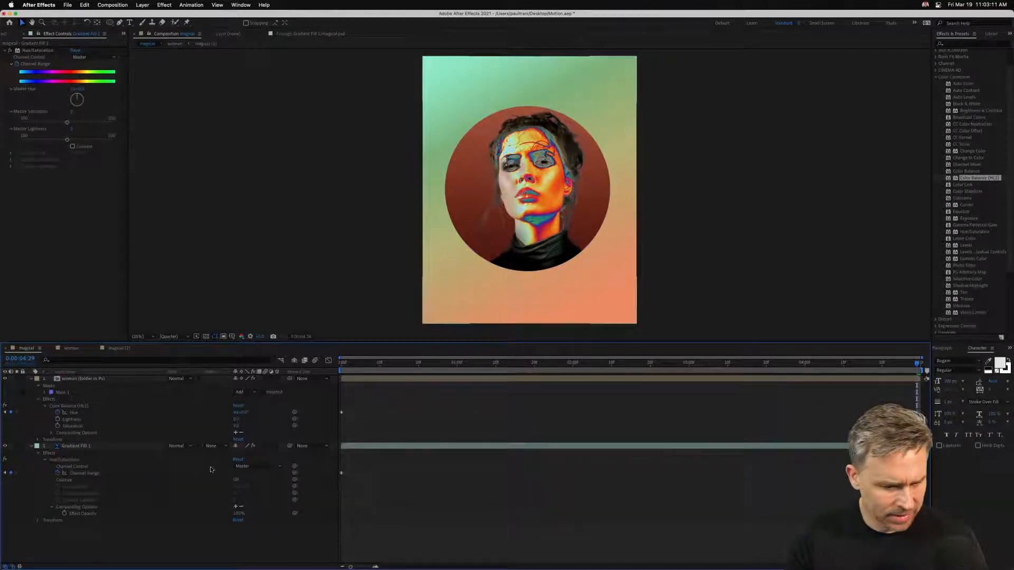
Edit the Master Hue rotations of the Gradient Fill 1 layer at 0:00:04:29 and preview the animation from the first frame.
left_click(76, 447)
left_click(75, 90)
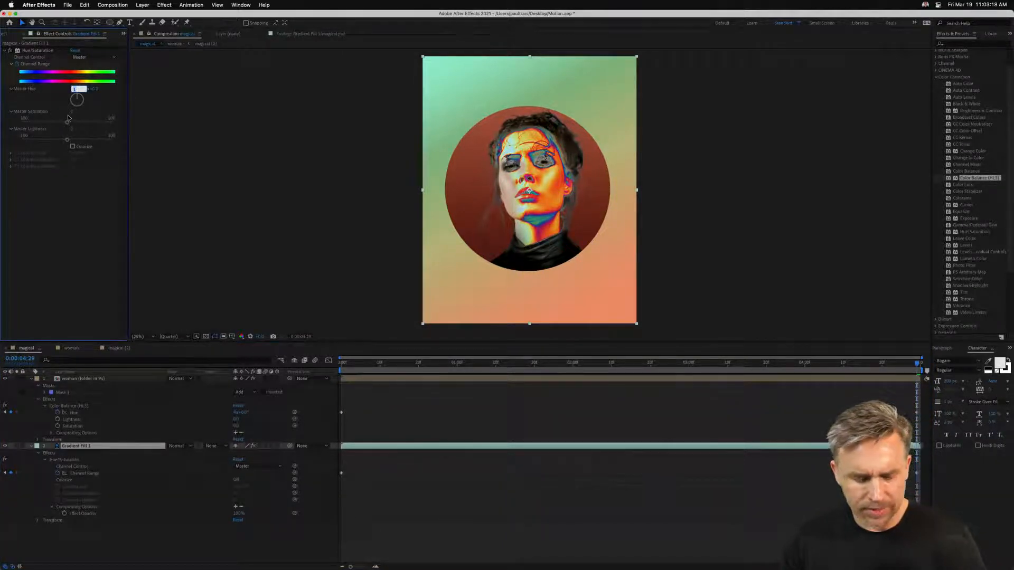
key("Return")
key("space")
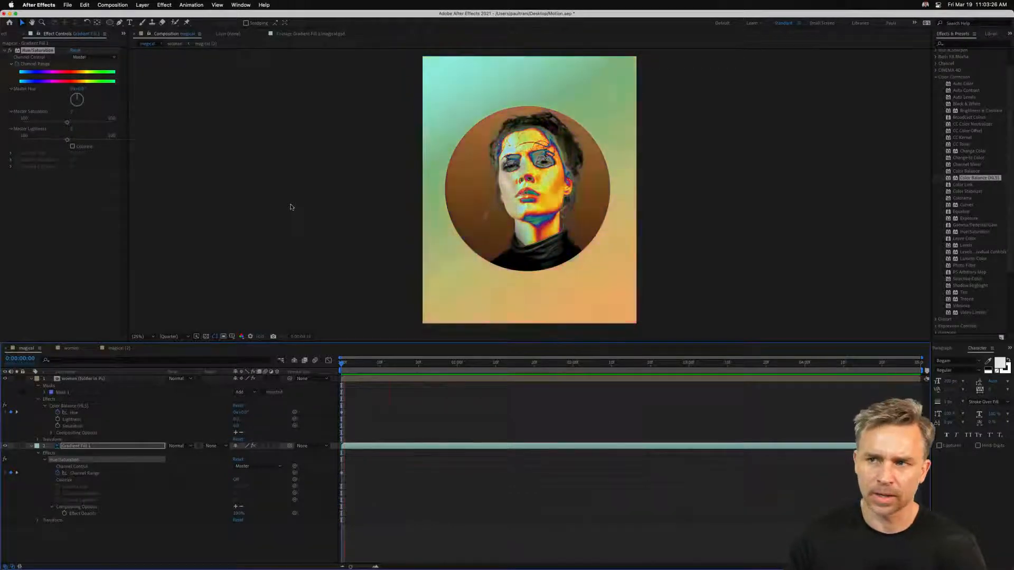
left_click(477, 364)
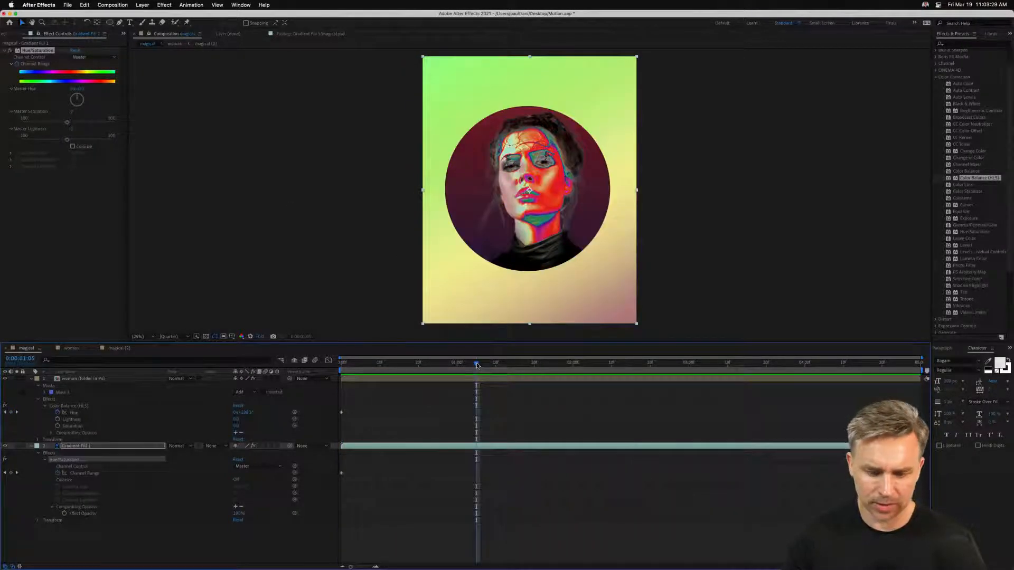
Switch to Photoshop and look at the video timeline of magical.psd.
left_click(10, 13)
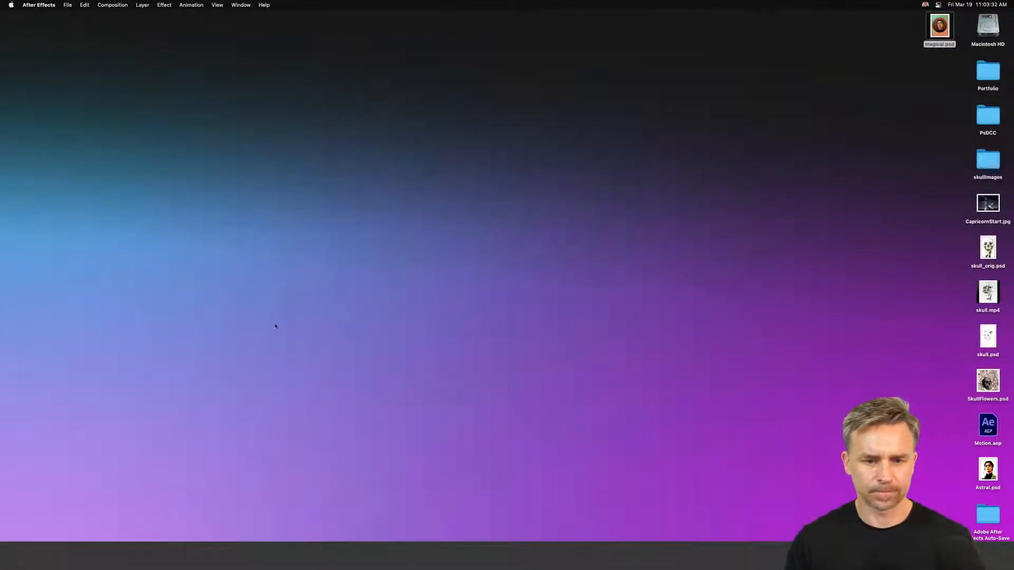
mouse_move(235, 561)
left_click(302, 561)
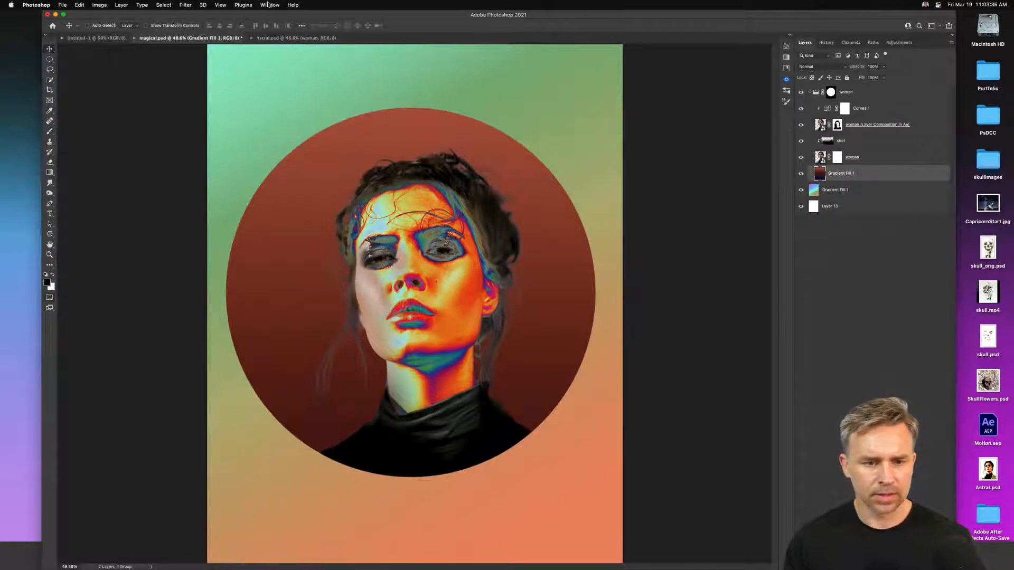
left_click(269, 5)
left_click(321, 260)
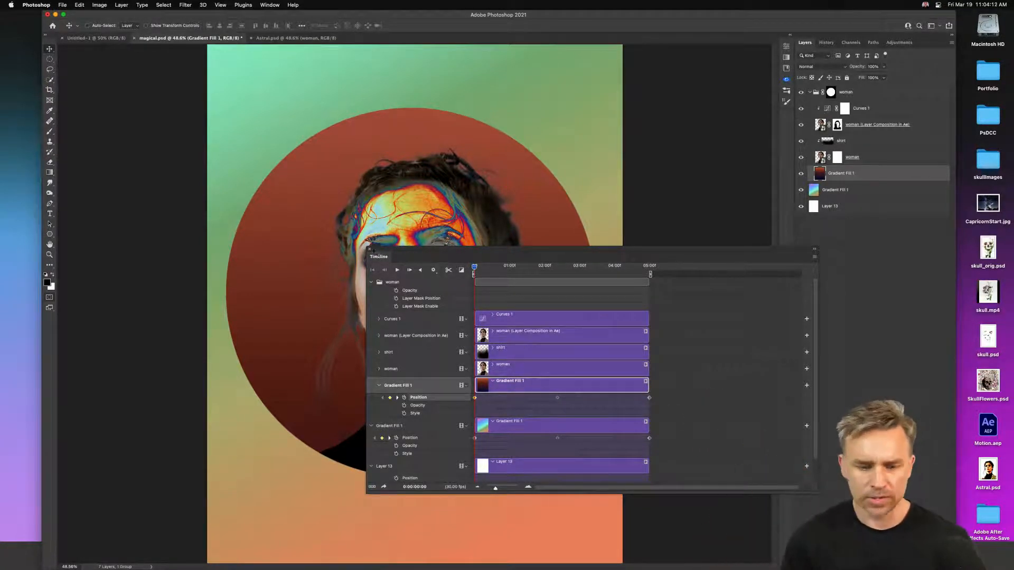
left_click(370, 251)
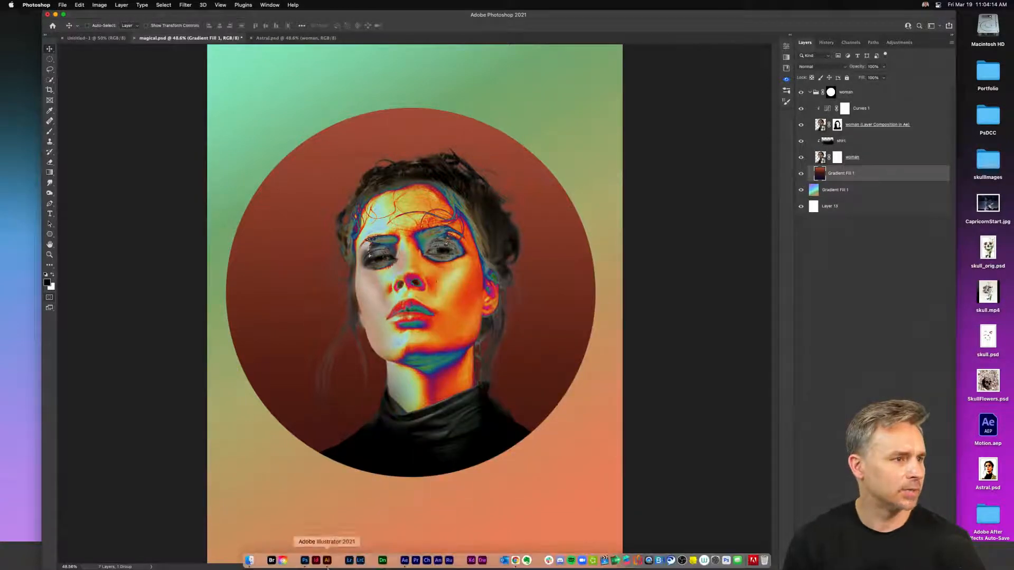
Switch to After Effects and scrub through the colour animation to 0:00:01:10.
mouse_move(338, 565)
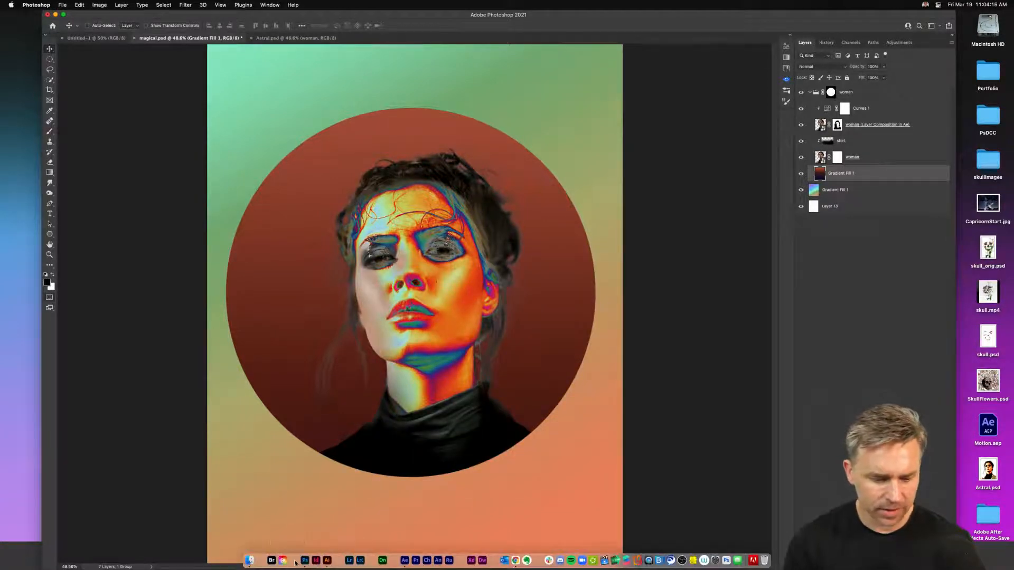
left_click(403, 561)
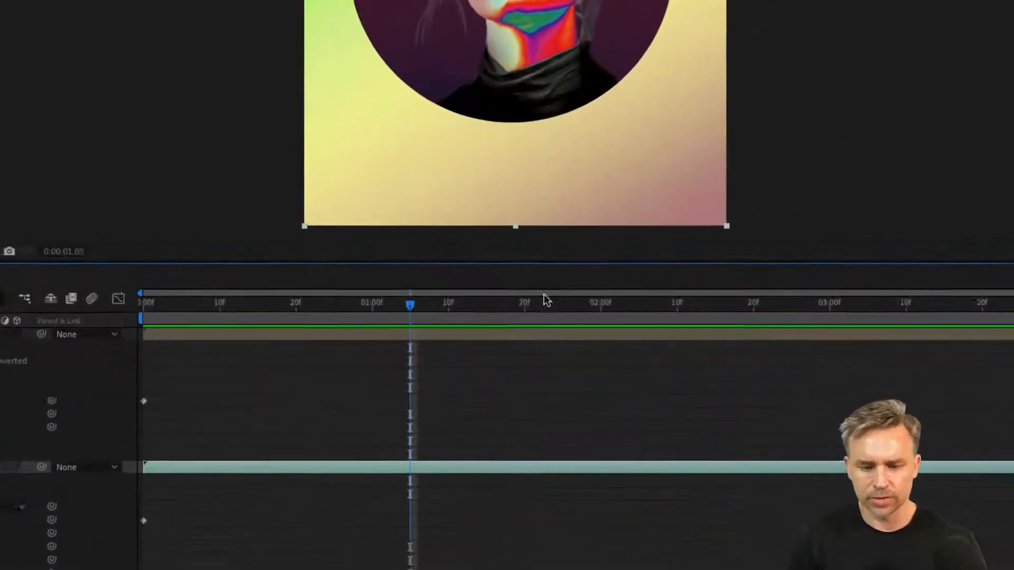
left_click_drag(501, 305, 436, 331)
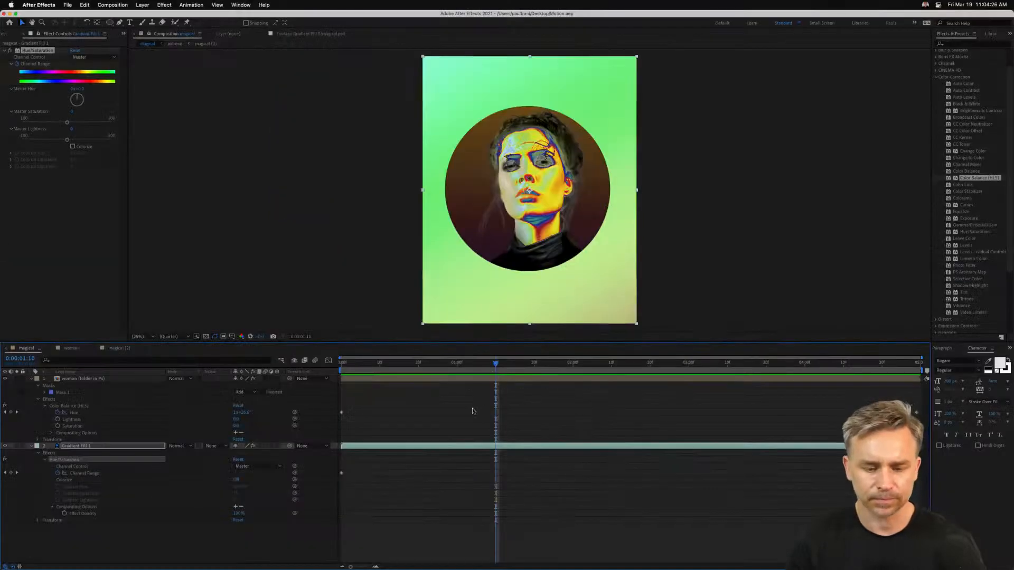
left_click(473, 411)
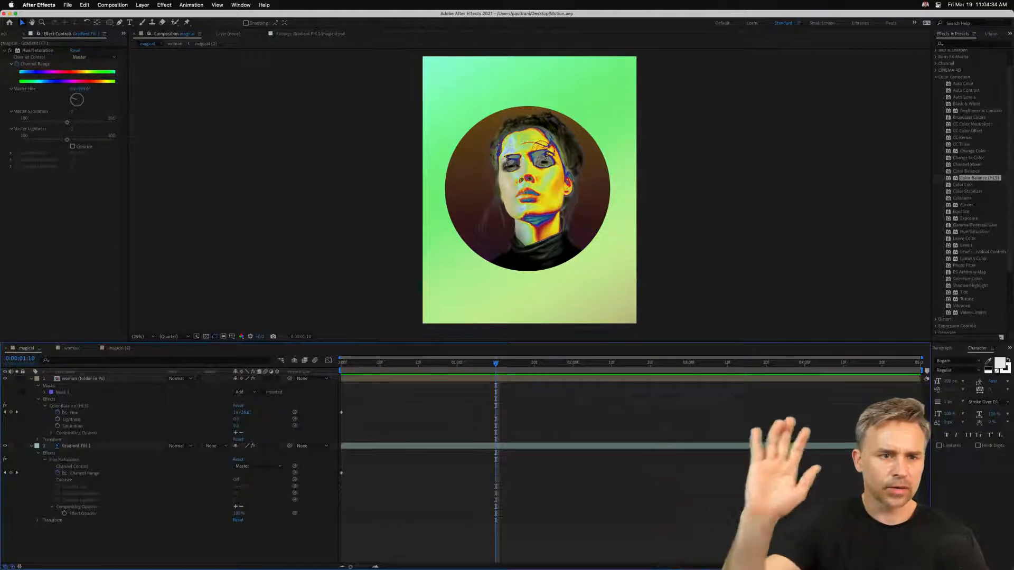
Switch to Photoshop, show the timeline of magical.psd and place it clear of the woman's face.
left_click(9, 14)
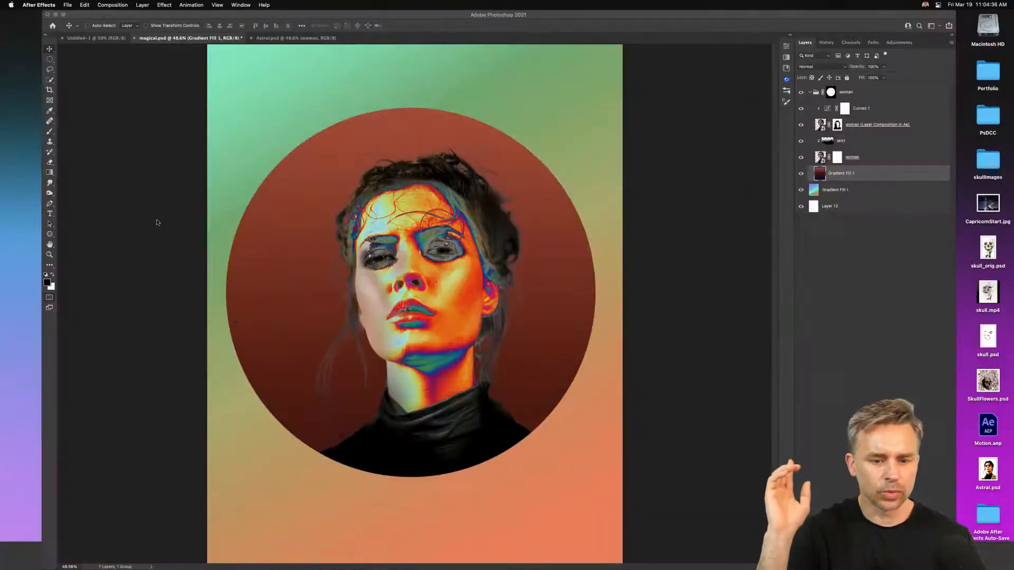
left_click(270, 5)
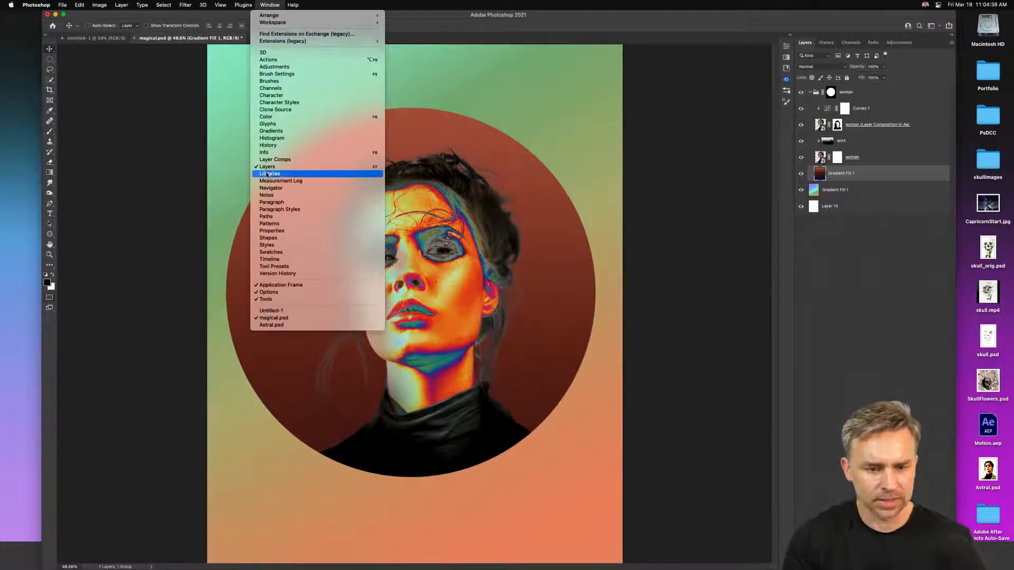
left_click(299, 262)
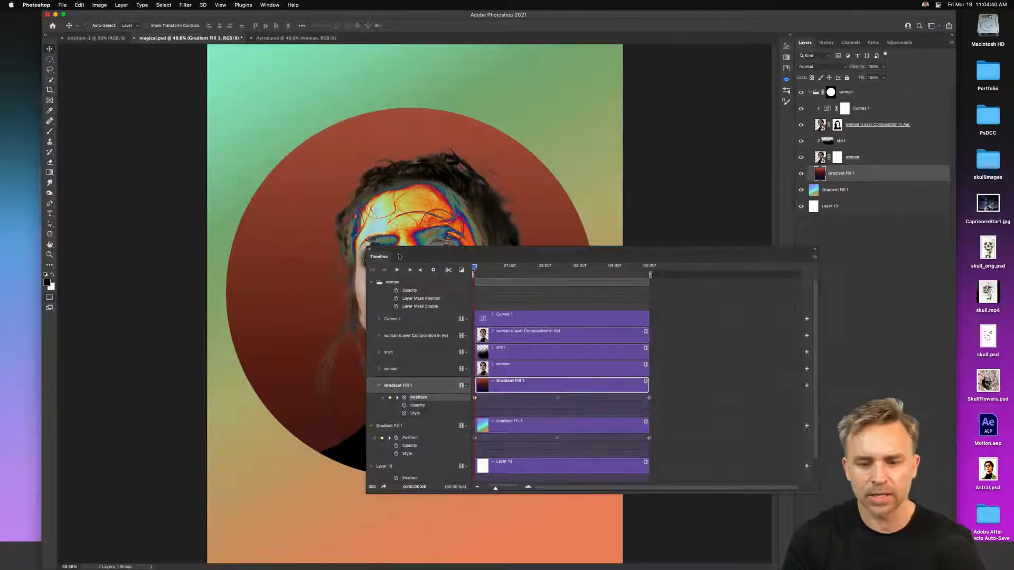
left_click_drag(469, 257, 669, 299)
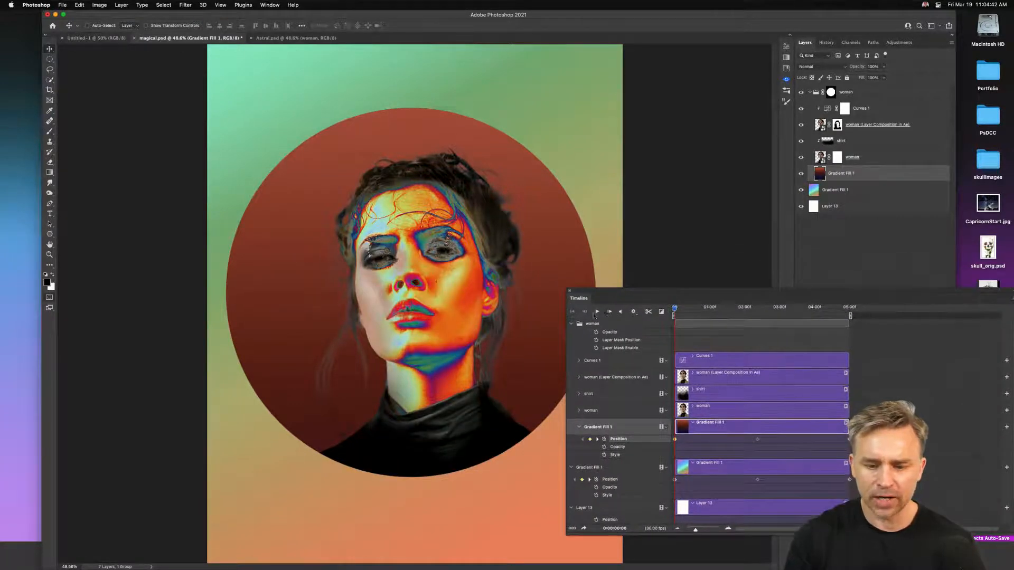
Play the Photoshop gradient animation and scrub it to 0:00:03:24.
left_click(597, 312)
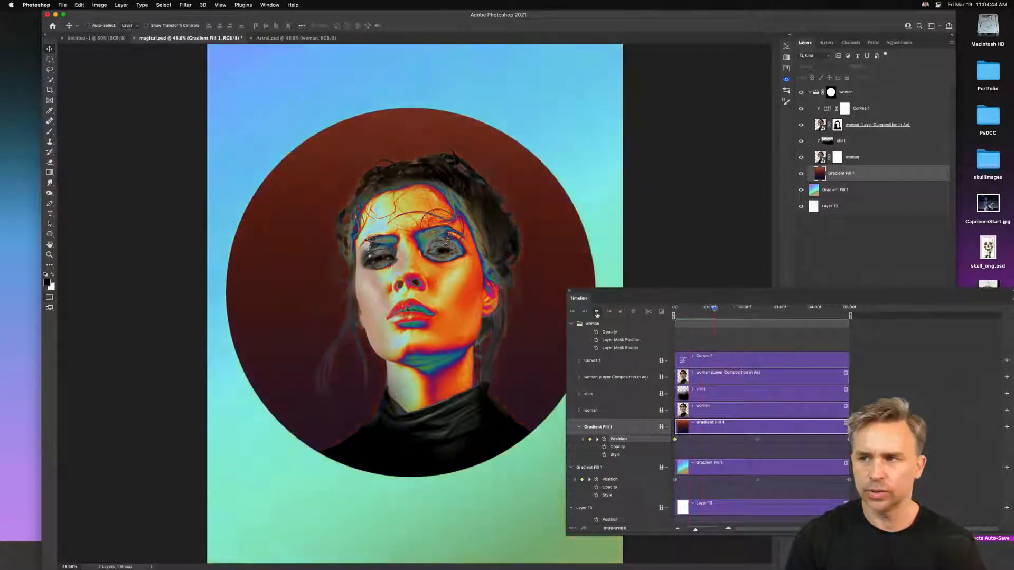
left_click(597, 312)
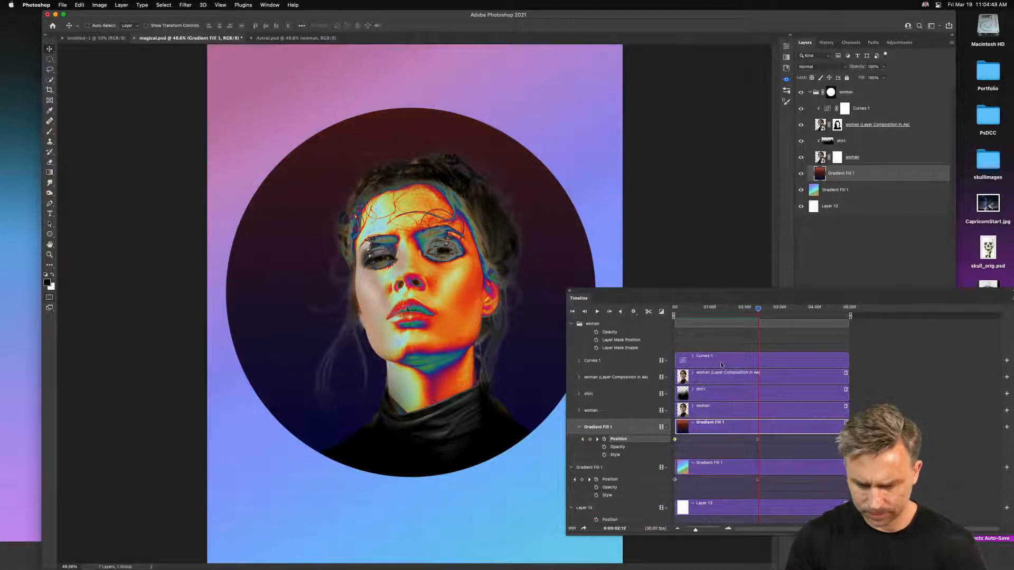
left_click_drag(739, 312, 807, 332)
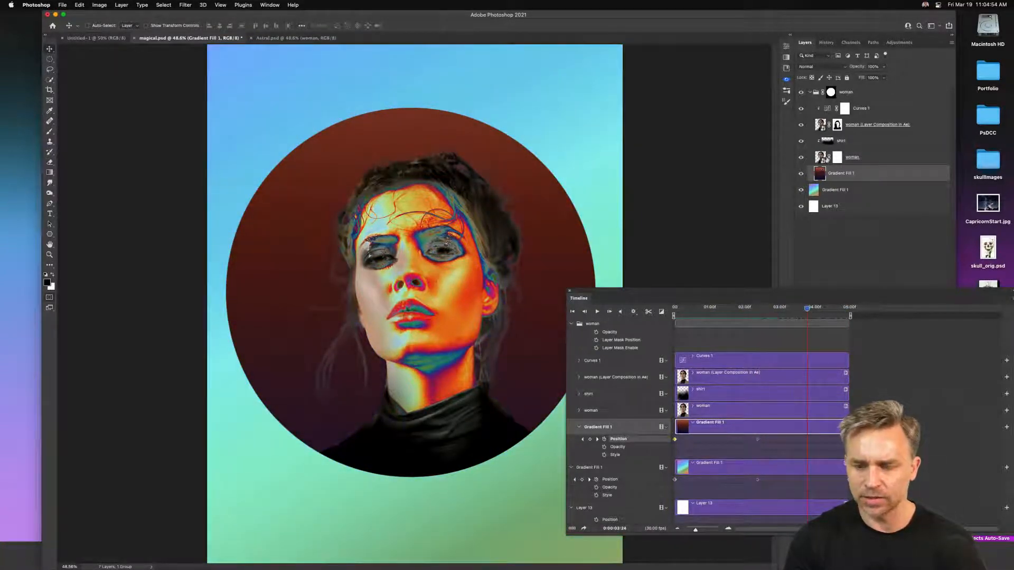
Invert the colours of the Gradient Fill 1 layer inside the woman group and preview the animation from the first frame.
key("super+i")
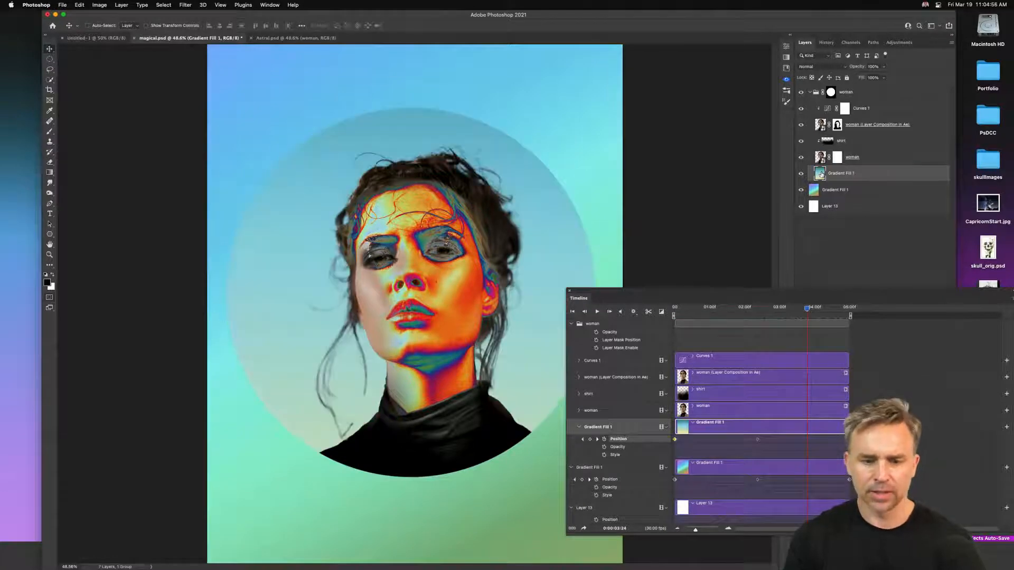
left_click_drag(724, 310, 653, 320)
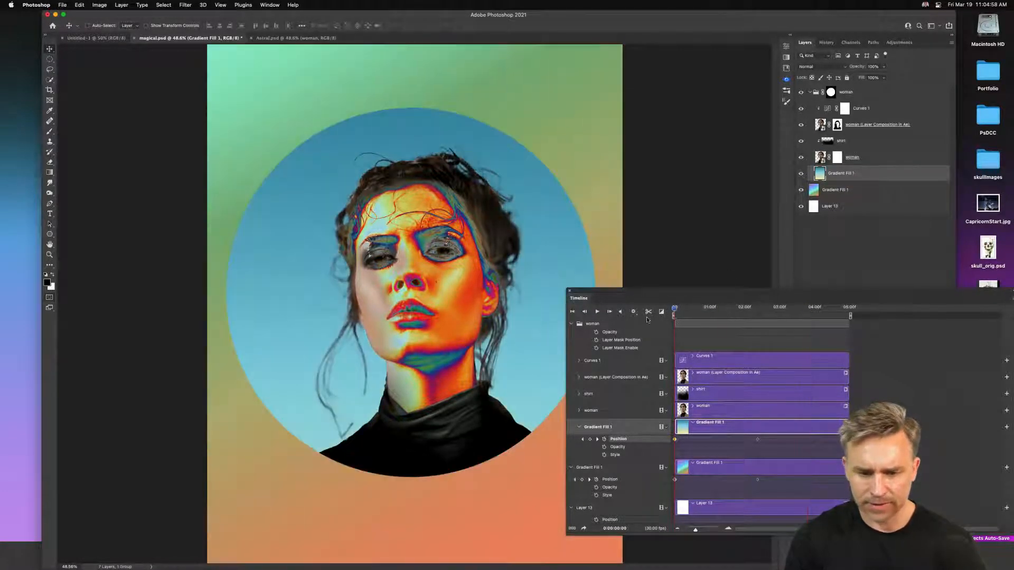
key("space")
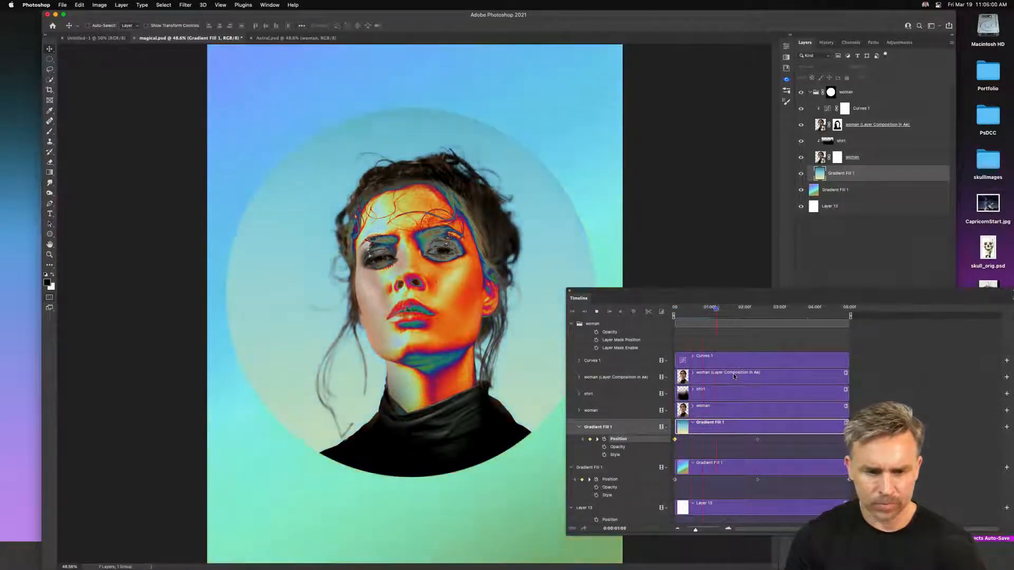
key("space")
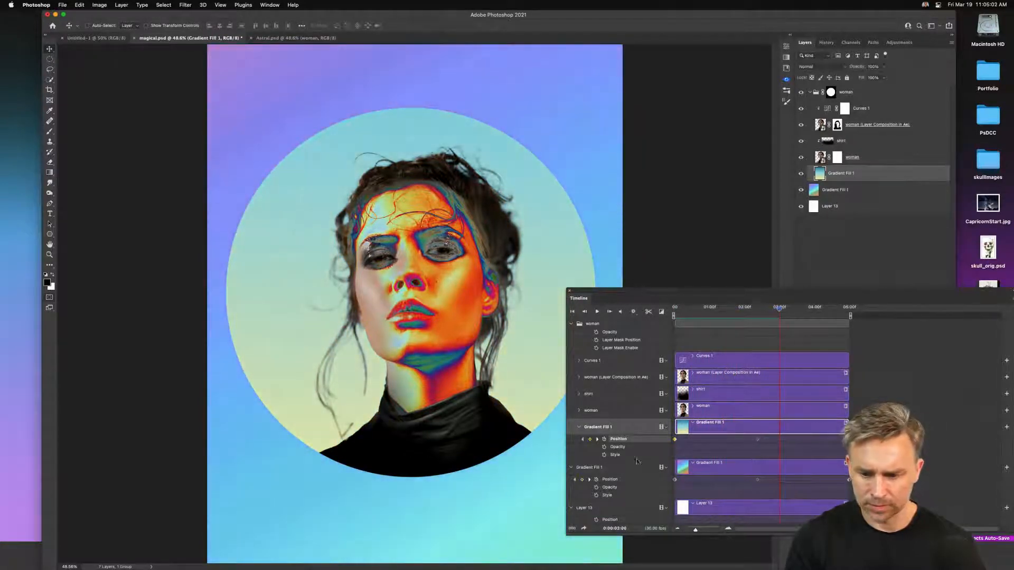
Select the "woman (Layer Composition in Ae)" layer and check which of its properties can be animated.
left_click(739, 376)
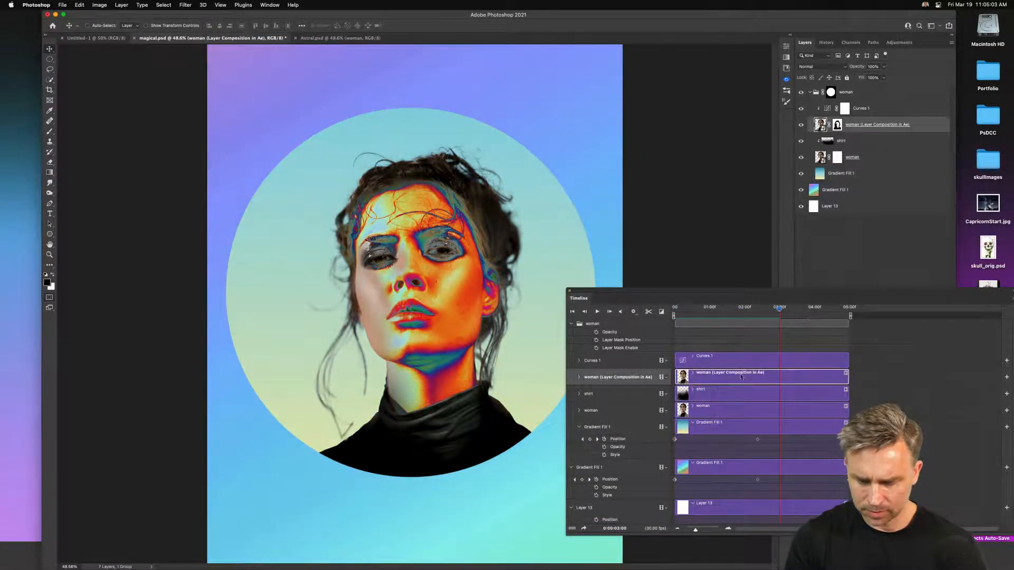
left_click(579, 377)
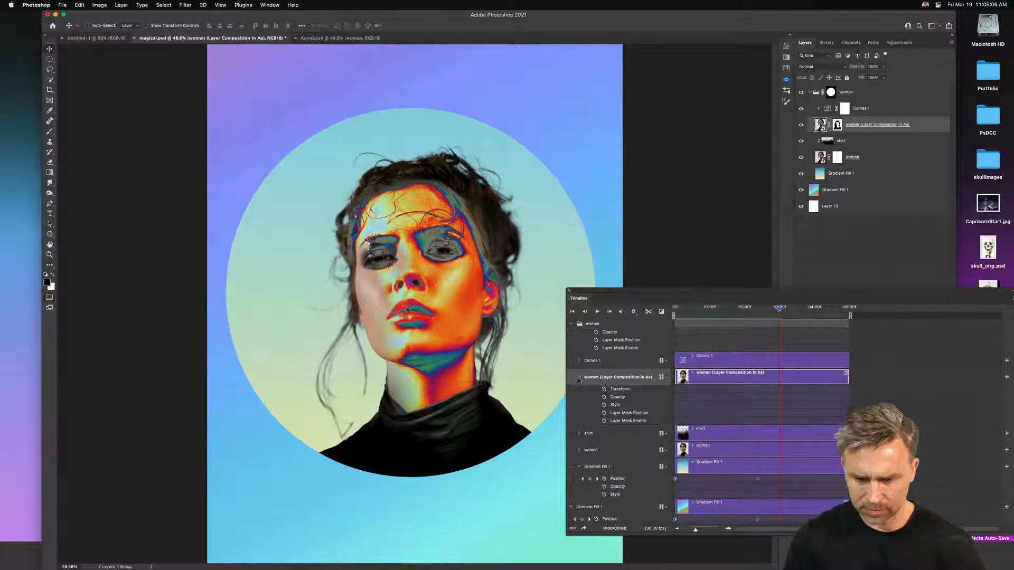
left_click(578, 378)
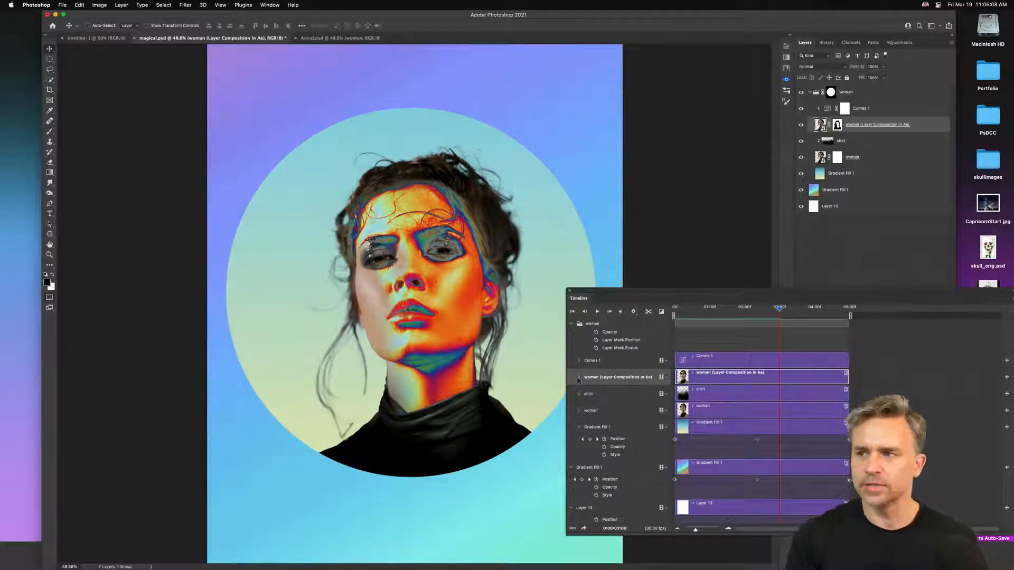
Duplicate the Curves 1 and "woman (Layer Composition in Ae)" layers together, trying a merge of the copies and undoing it.
left_click(902, 111, "shift")
key("super+j")
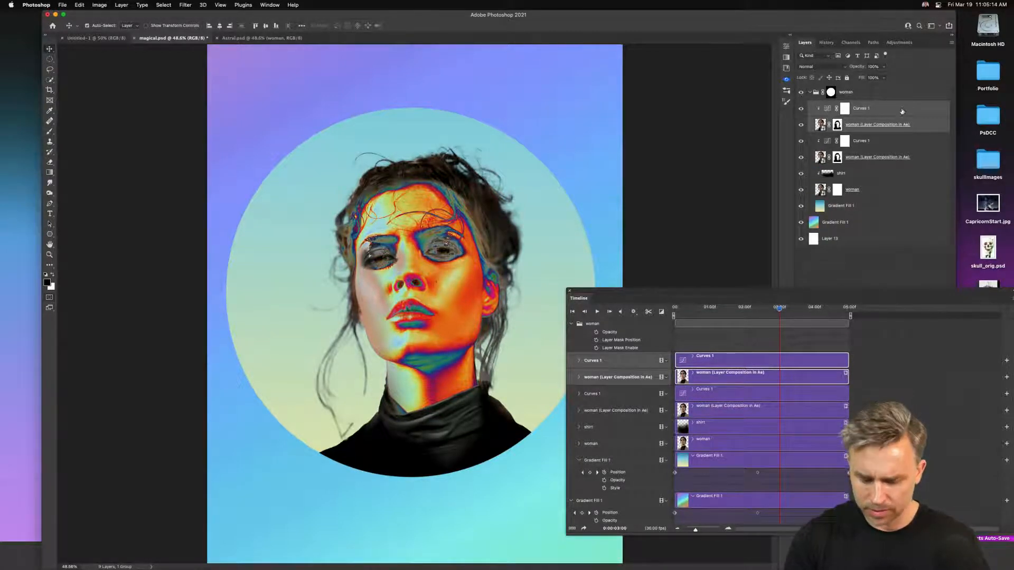
key("super+e")
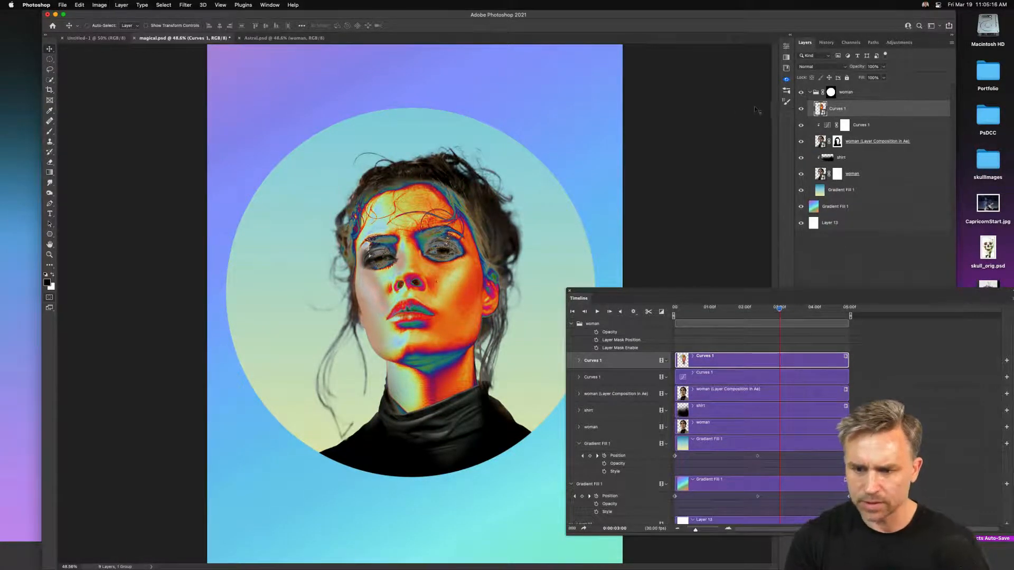
key("super+z")
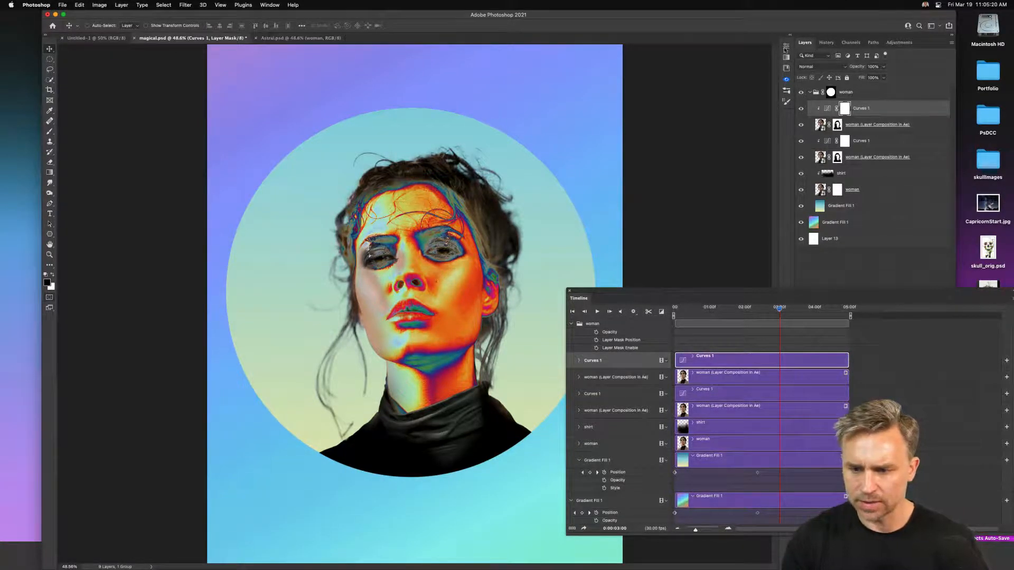
Reshape the upper Curves 1 adjustment's curve with points near input 55, output 38 and input 154, output 128, and expand its timeline properties.
left_click(791, 36)
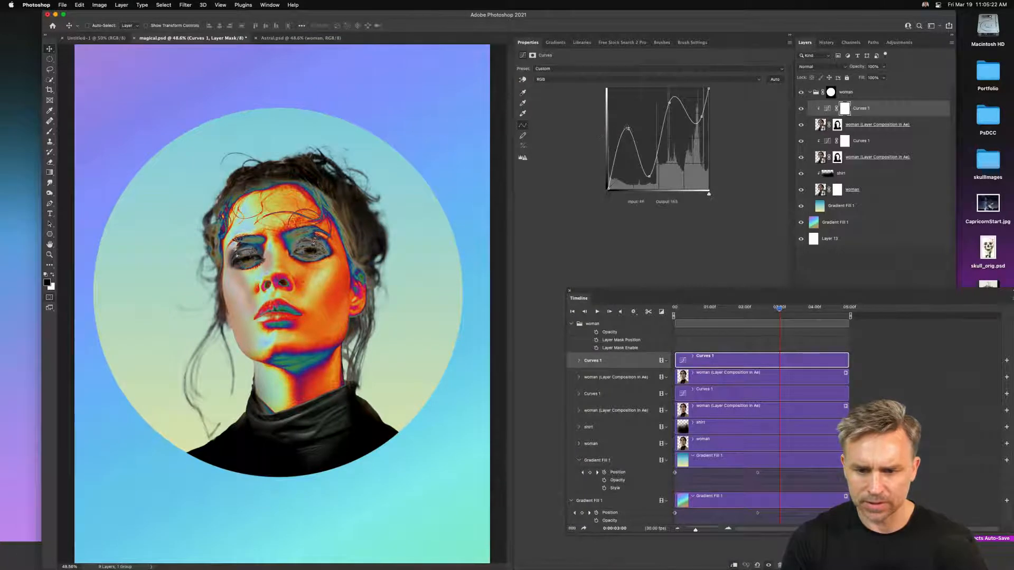
left_click_drag(629, 154, 629, 173)
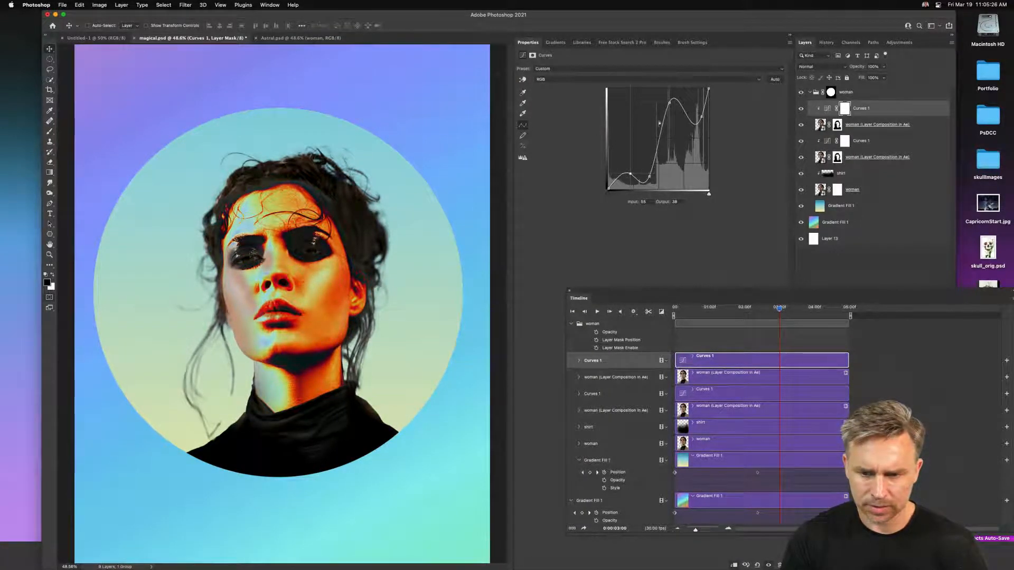
mouse_move(669, 102)
left_mouse_down()
mouse_move(669, 178)
mouse_move(651, 92)
mouse_move(655, 144)
mouse_move(655, 116)
left_mouse_up()
left_click_drag(670, 178, 669, 138)
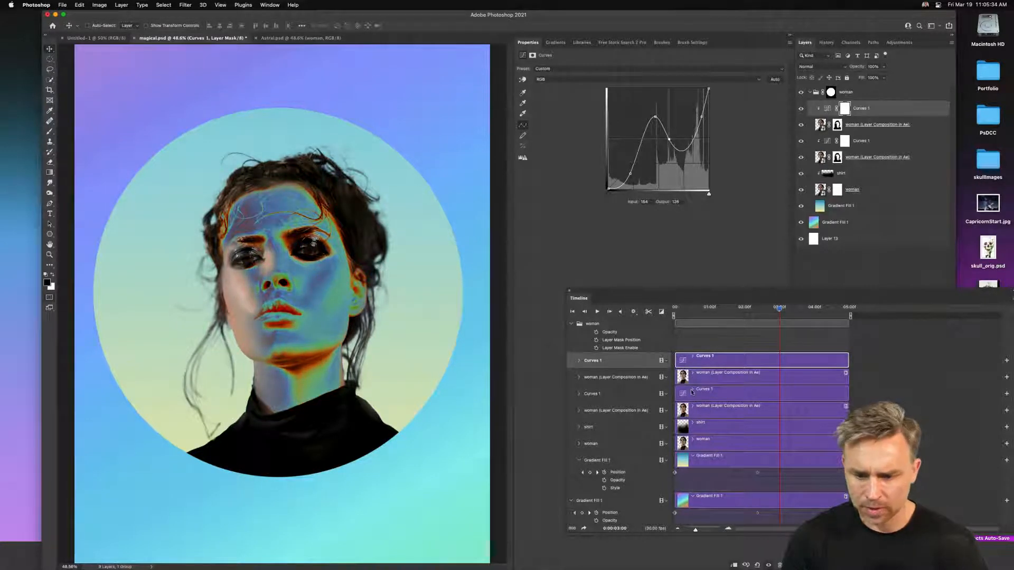
left_click(827, 108)
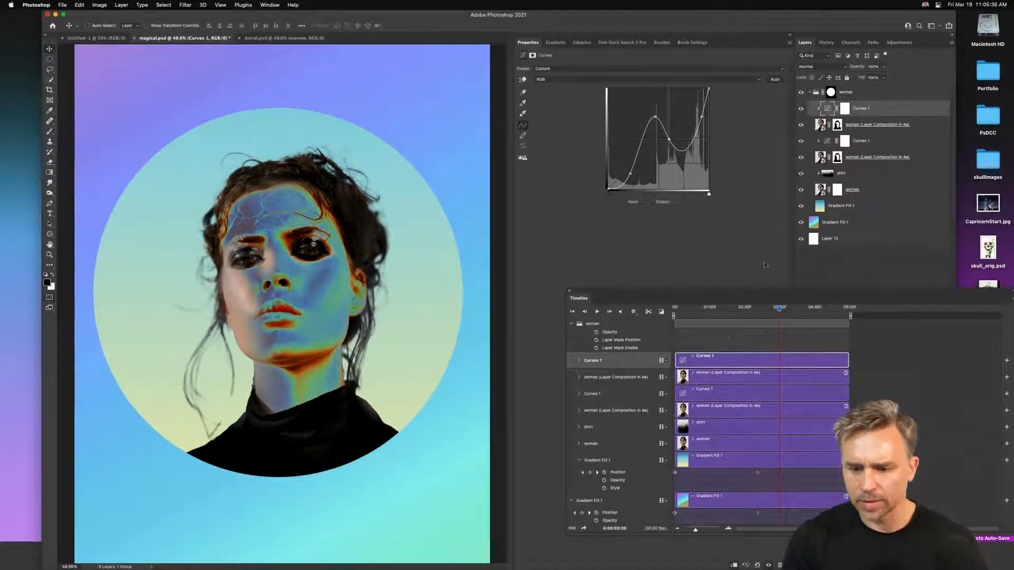
left_click(580, 361)
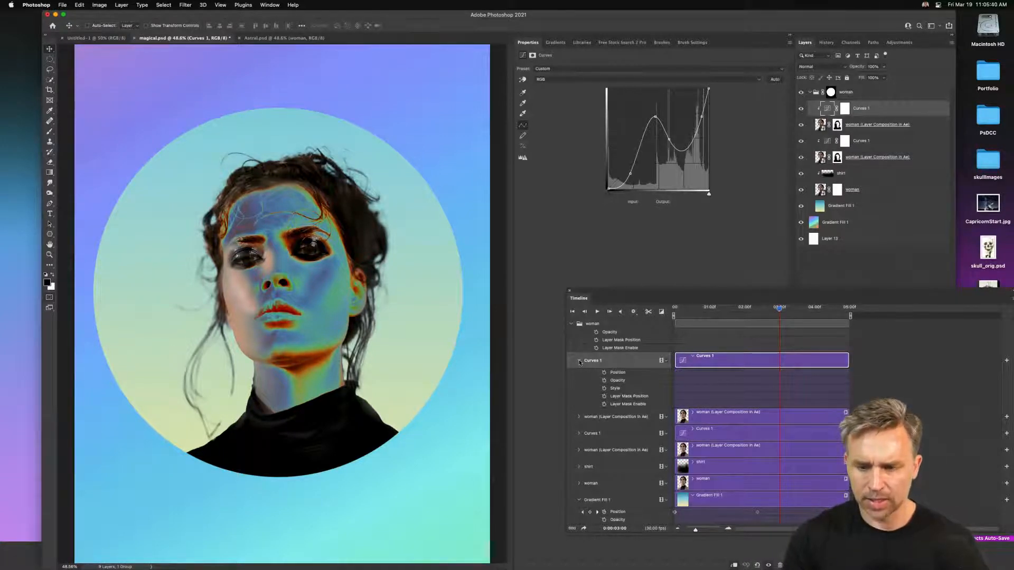
Move the duplicate "woman (Layer Composition in Ae)" layer below the original Curves 1 layer and clip the upper Curves 1 to the layers beneath.
left_click(867, 125)
left_click_drag(679, 292, 367, 200)
left_click_drag(866, 127, 875, 148)
left_click(862, 126)
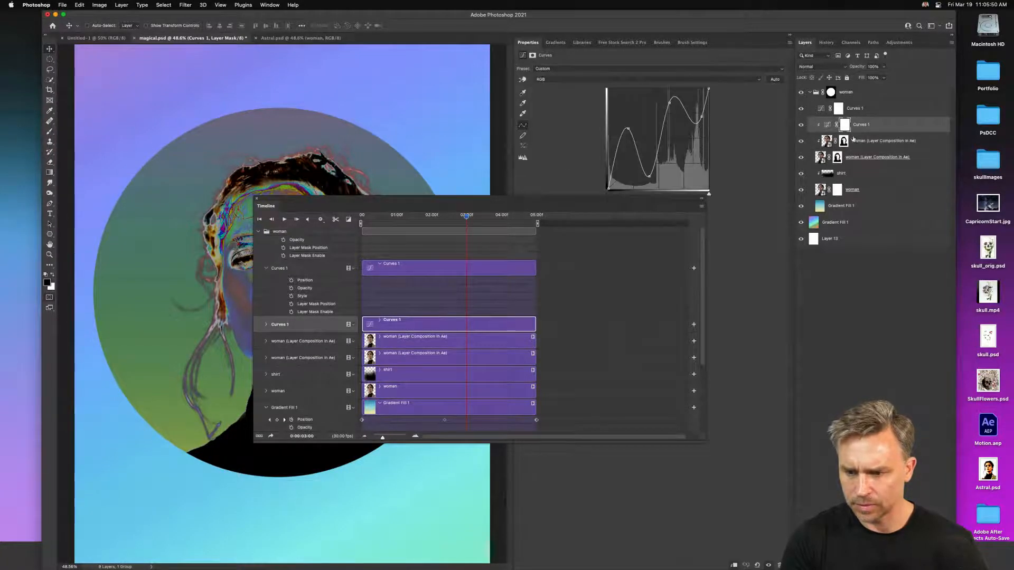
left_click(866, 114, "alt")
left_click_drag(412, 207, 588, 298)
Hide the duplicate "woman (Layer Composition in Ae)" layer and reshape the upper Curves 1 curve with a point near input 184, output 201.
left_click(801, 124)
left_click(801, 124)
left_click(848, 113)
left_click_drag(633, 176, 680, 109)
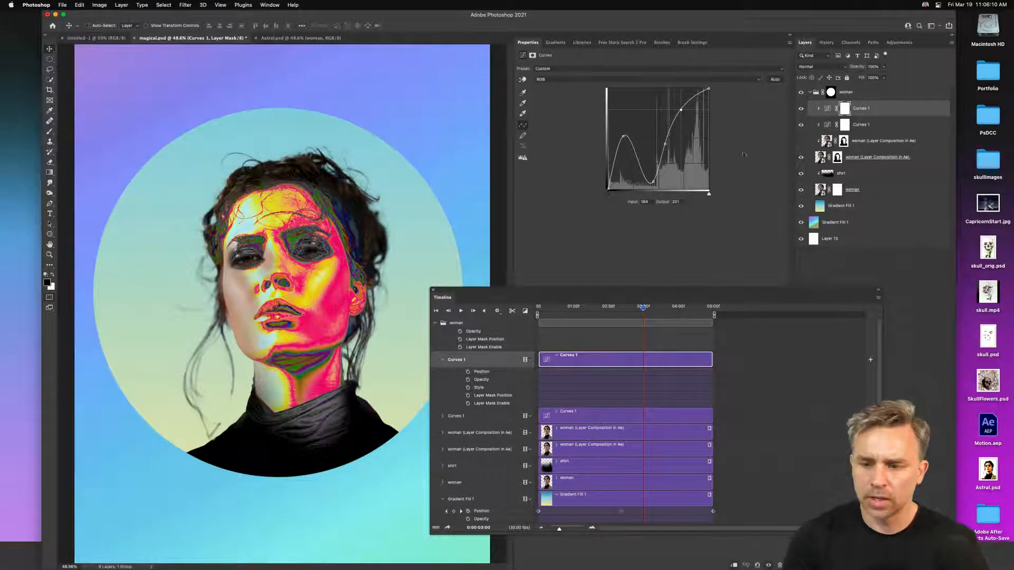
Expand the lower Curves 1 layer in the timeline to check which properties of the two curves layers can be animated.
left_click_drag(604, 293, 620, 174)
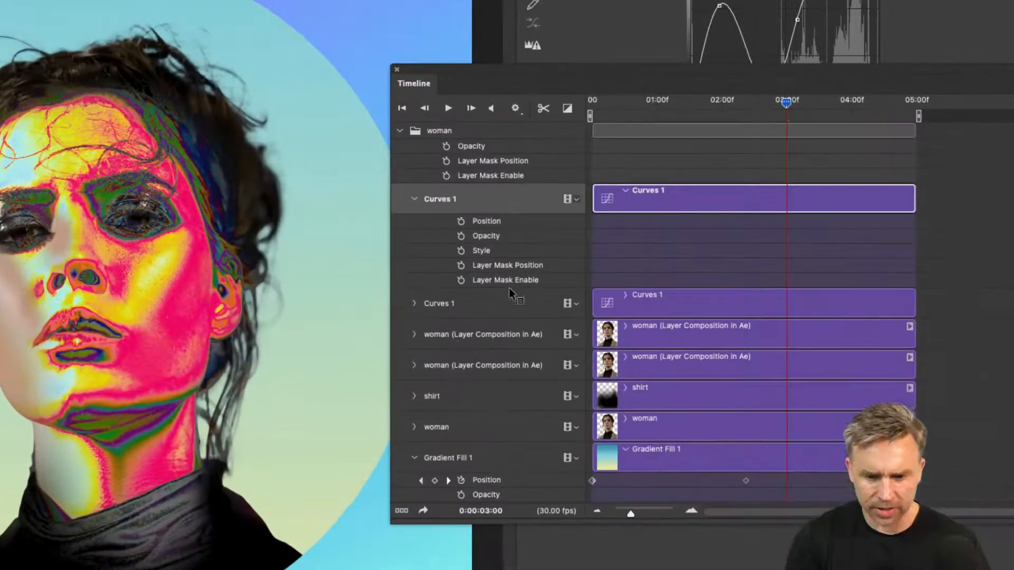
left_click(459, 297)
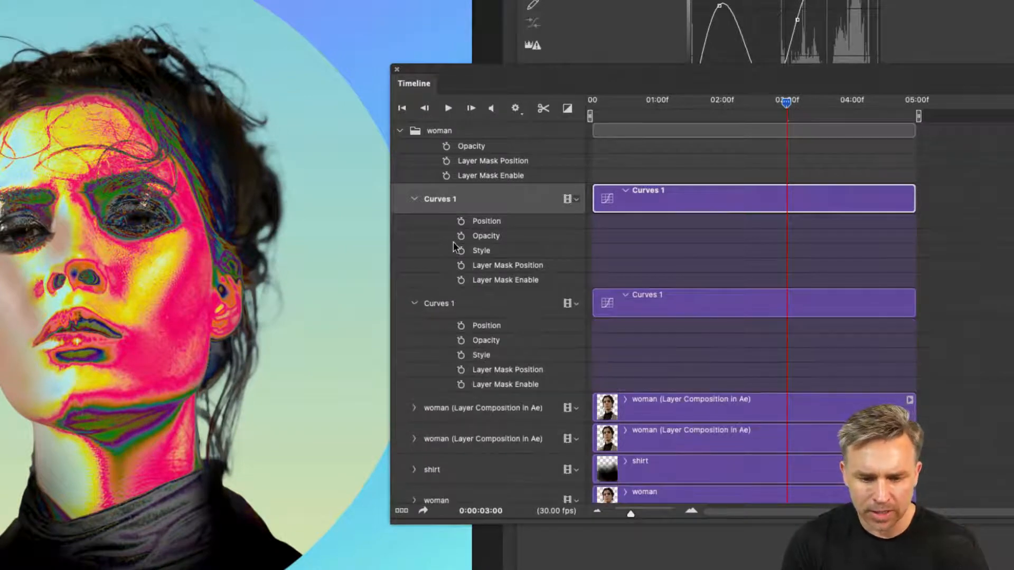
left_click(459, 304)
left_click(440, 199)
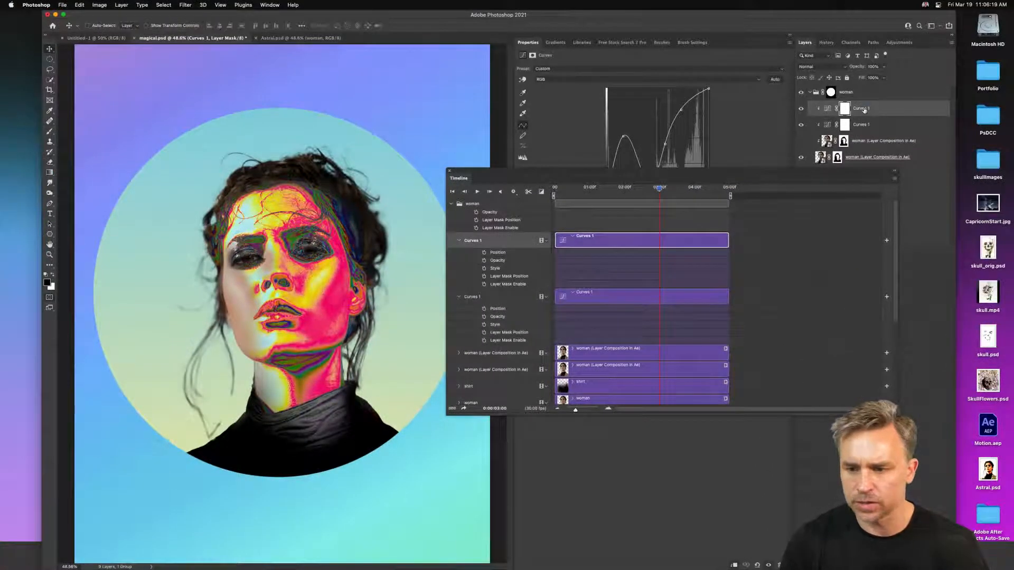
Rename the upper Curves 1 layer as "Curves 2 Elecric".
double_click(864, 109)
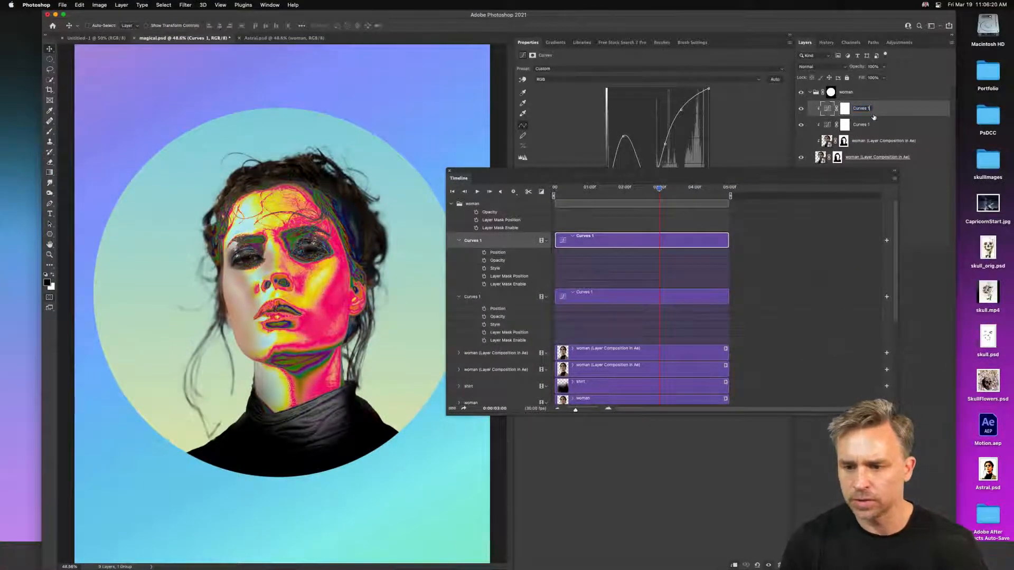
type("Curves 2 E")
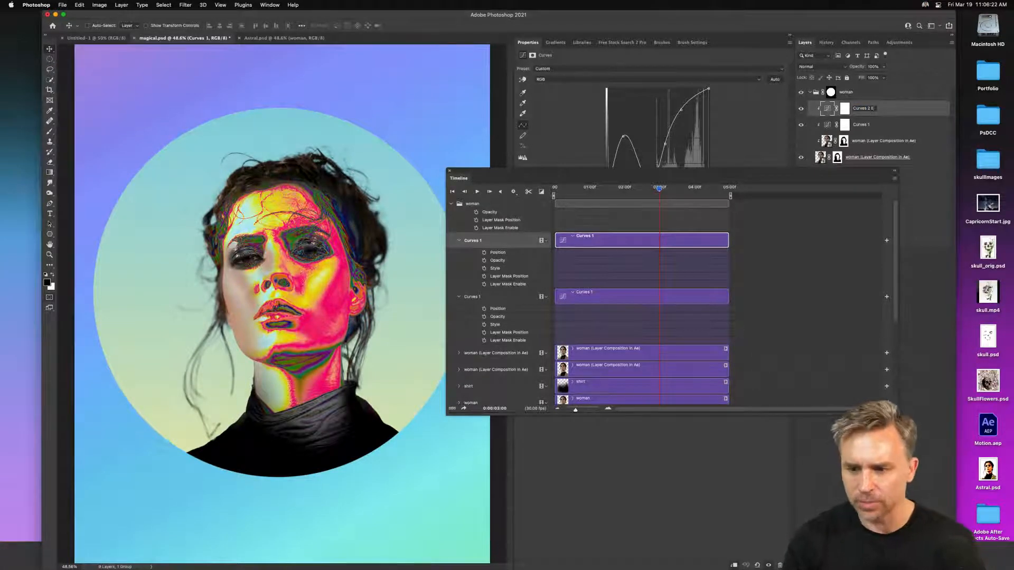
type("lecric")
key("Return")
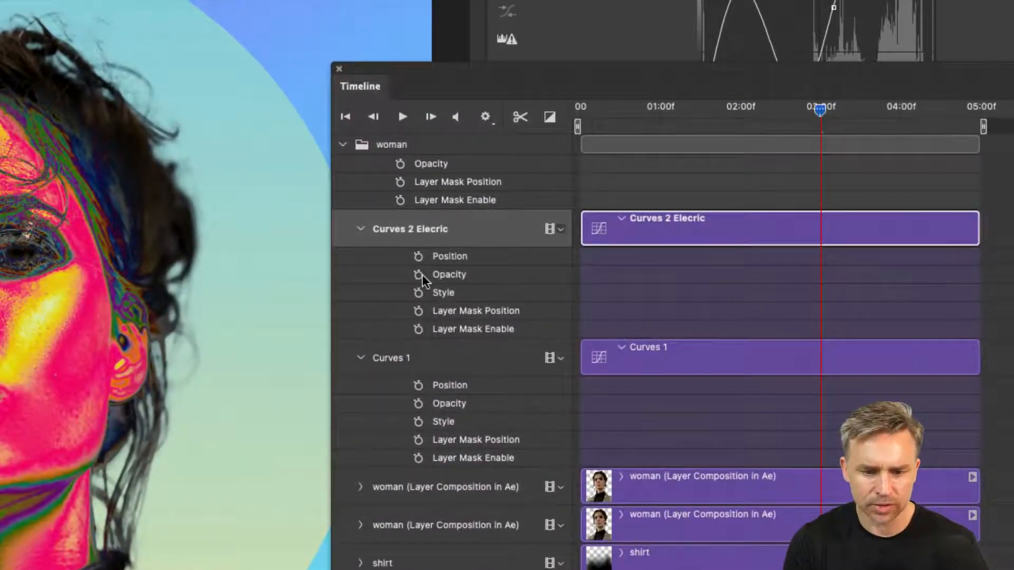
Keyframe the Curves 2 Elecric layer's opacity at 0:00:03:00 and set it to 0% at the first frame.
left_click(484, 261)
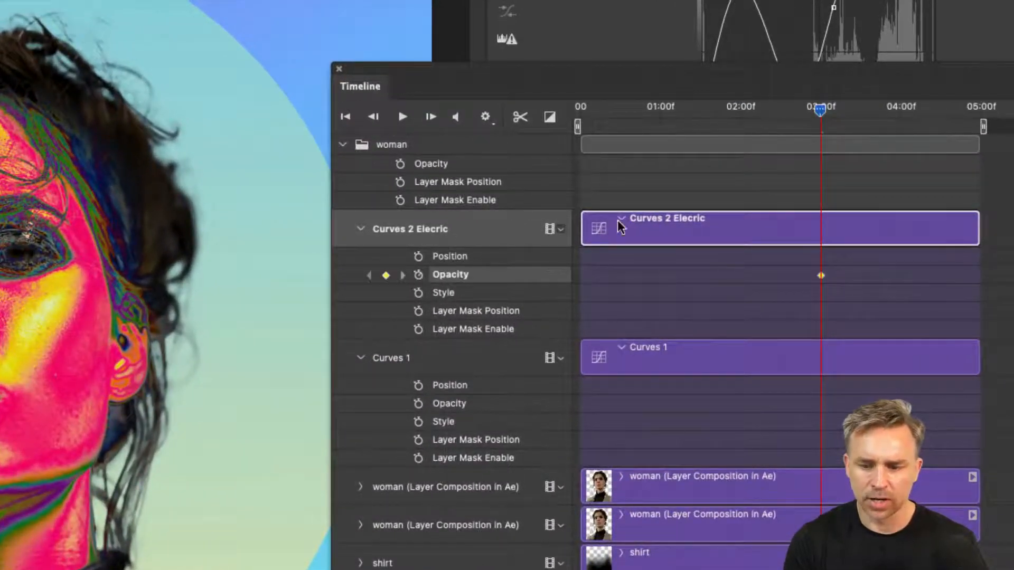
left_click_drag(675, 113, 415, 113)
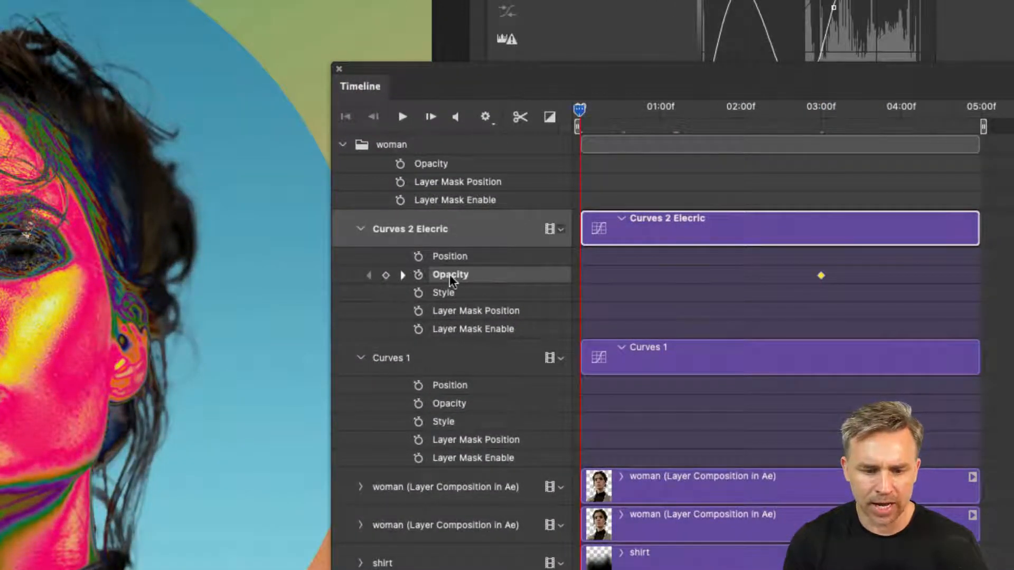
left_click(676, 275)
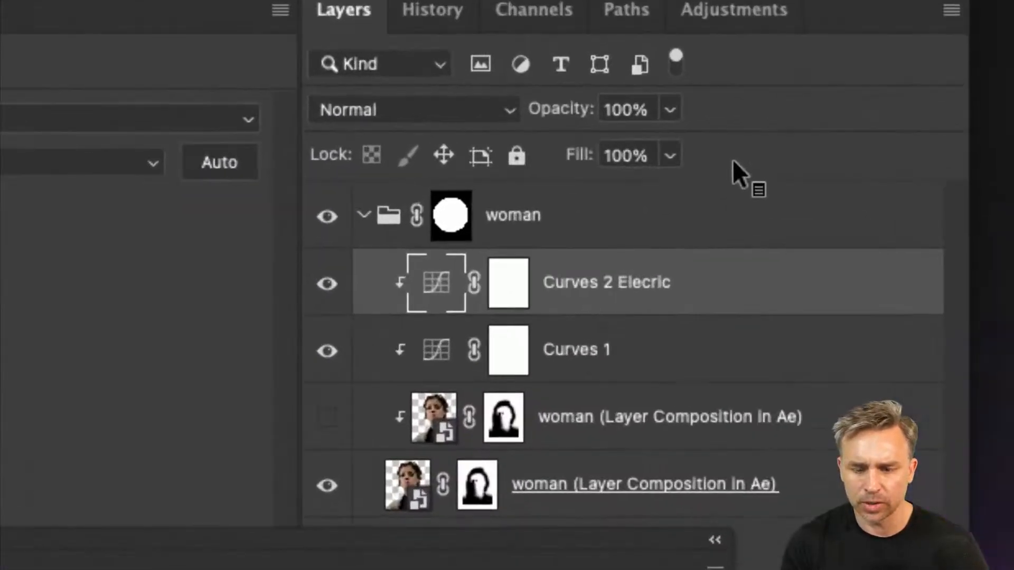
double_click(616, 109)
type("0")
key("Return")
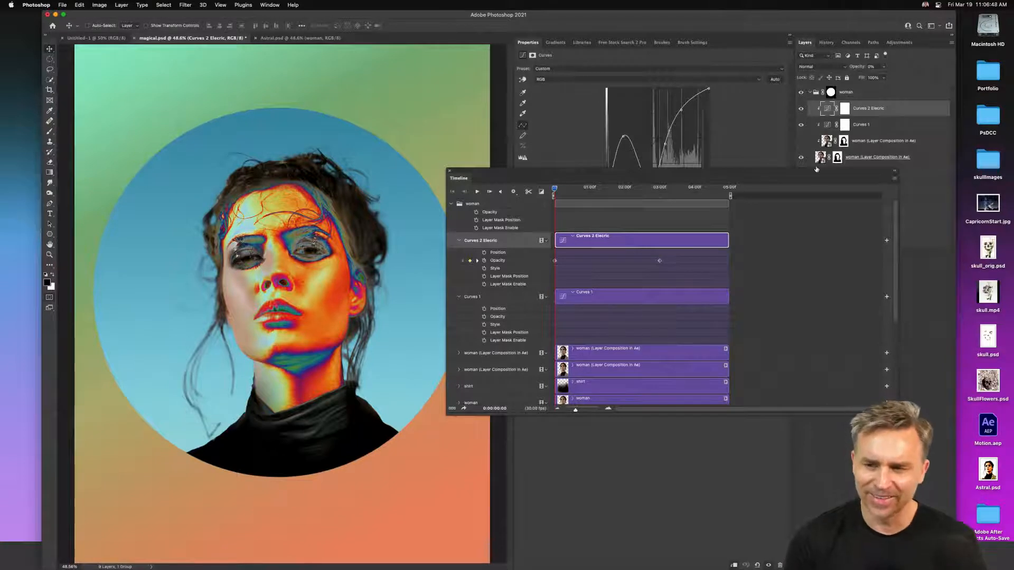
Widen the application window to fill the screen and move the 0:00:03:00 opacity keyframe of Curves 2 Elecric to about 0:00:02:11.
left_click_drag(42, 17, 3, 16)
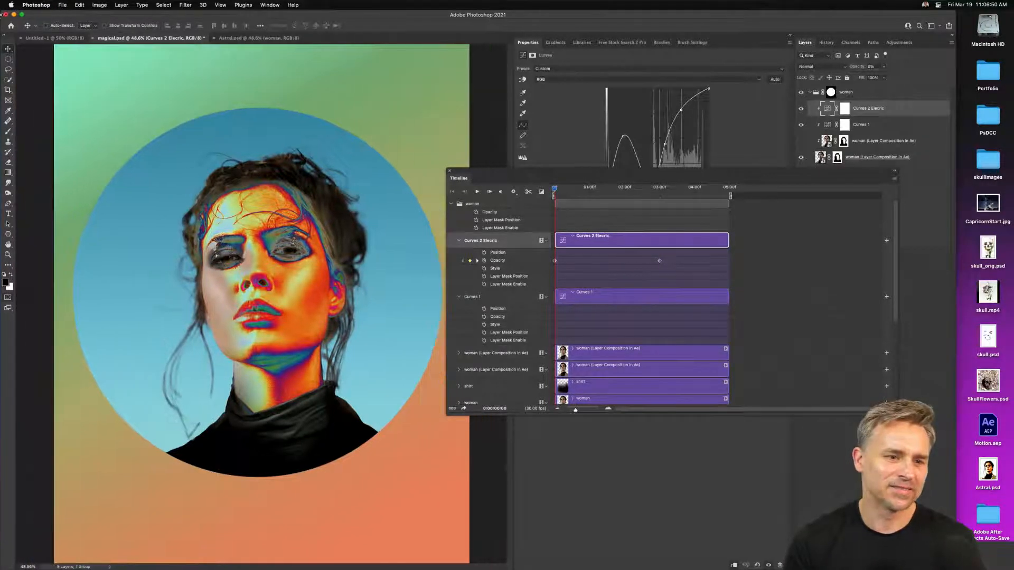
left_click_drag(954, 12, 1012, 12)
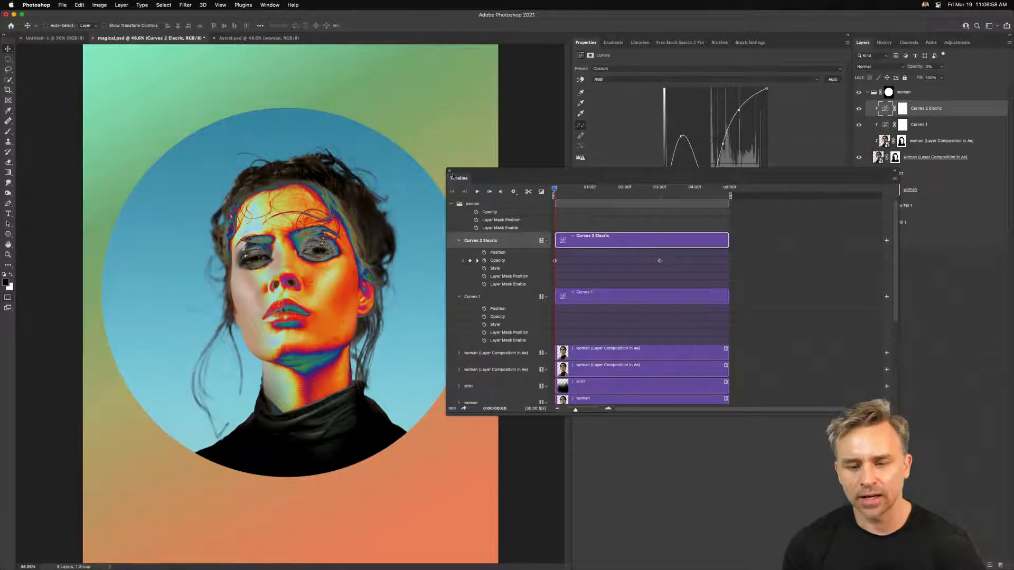
left_click_drag(516, 179, 488, 239)
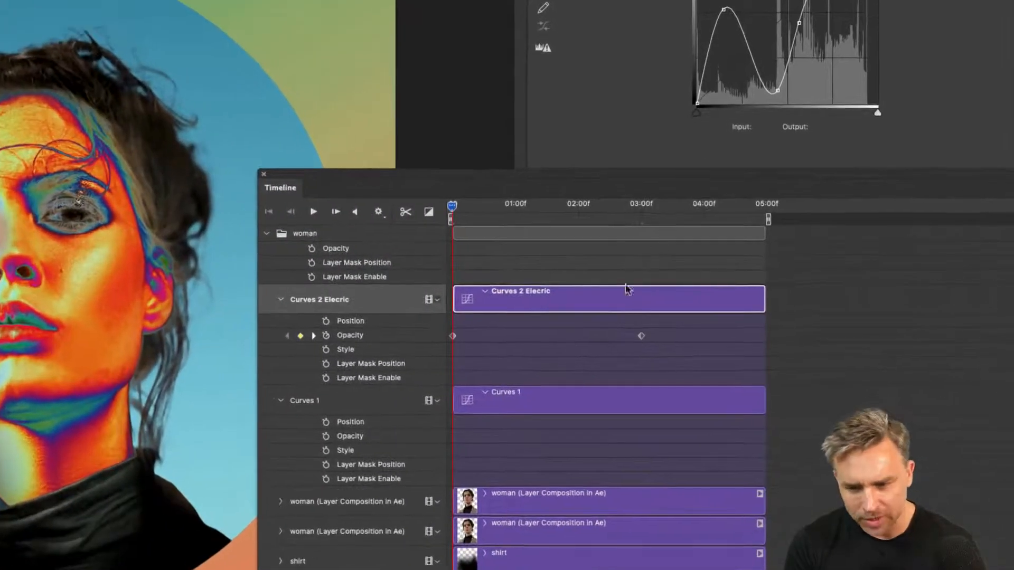
left_click_drag(641, 336, 601, 341)
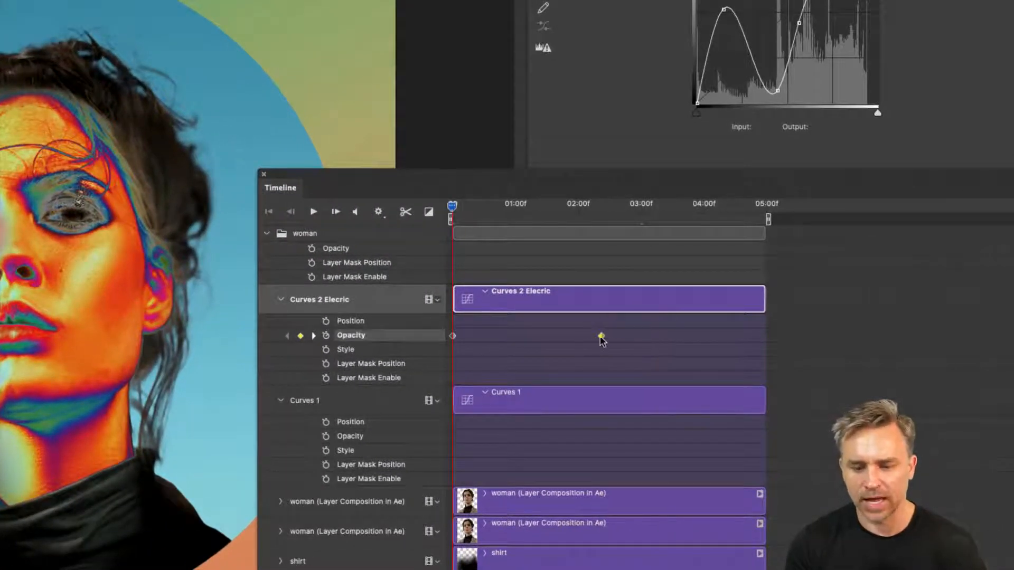
Add a 0% opacity keyframe to the Curves 2 Elecric layer at 0:00:04:21.
left_click_drag(625, 205, 746, 214)
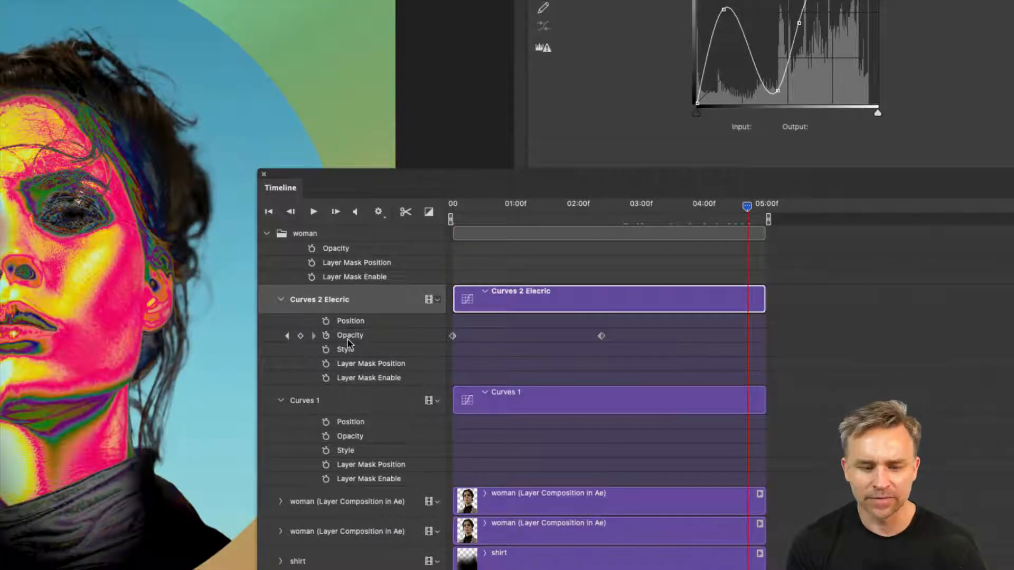
left_click(363, 336)
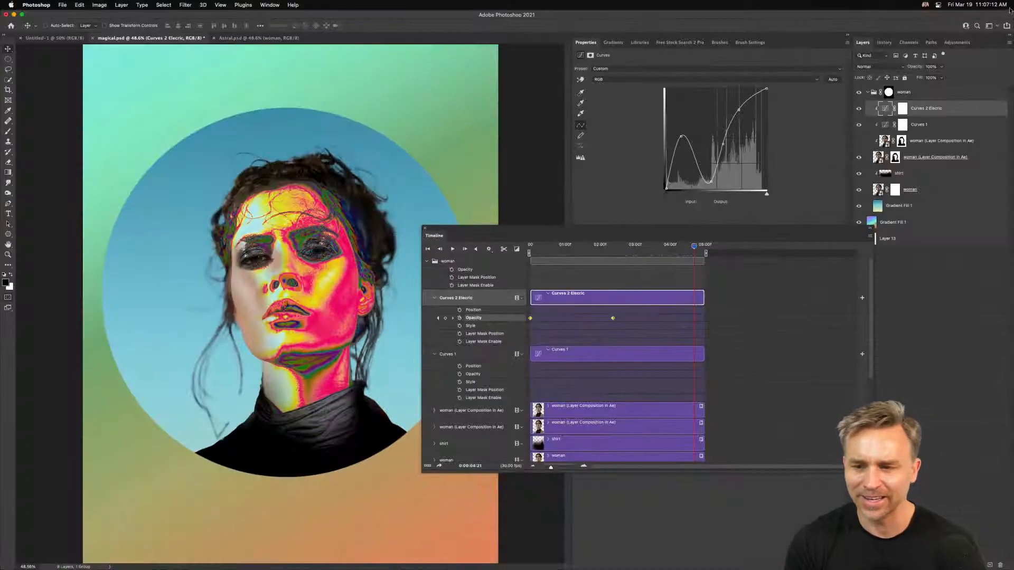
key("Return")
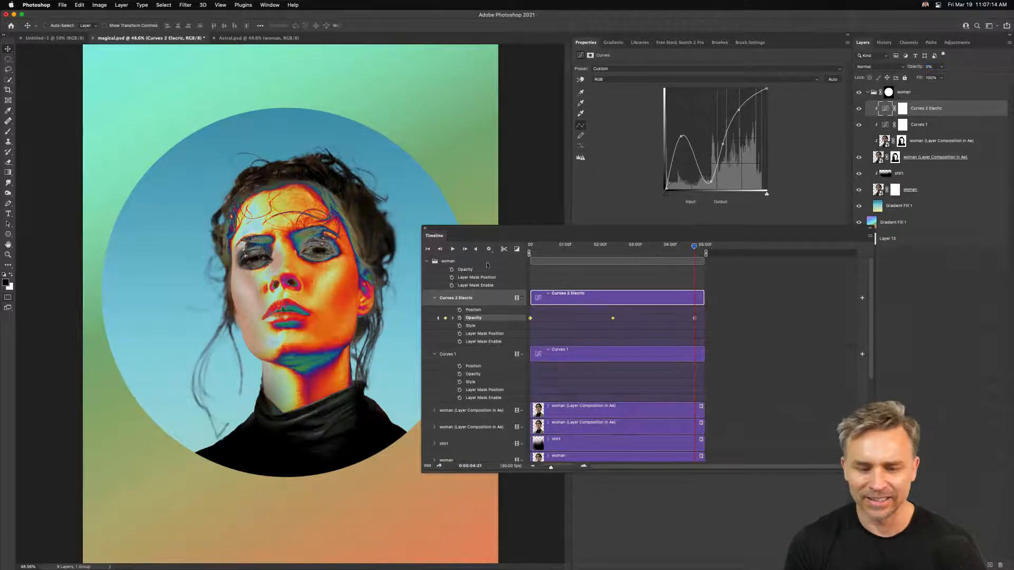
Play the animation from the first frame to preview the Curves 2 Elecric opacity fade.
left_click(531, 246)
left_click_drag(479, 239, 538, 283)
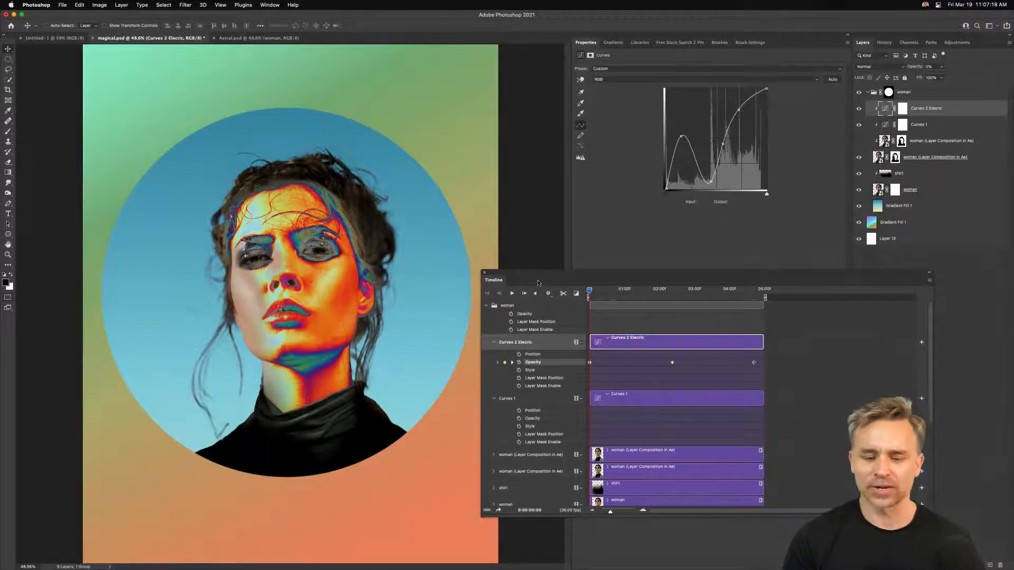
key("space")
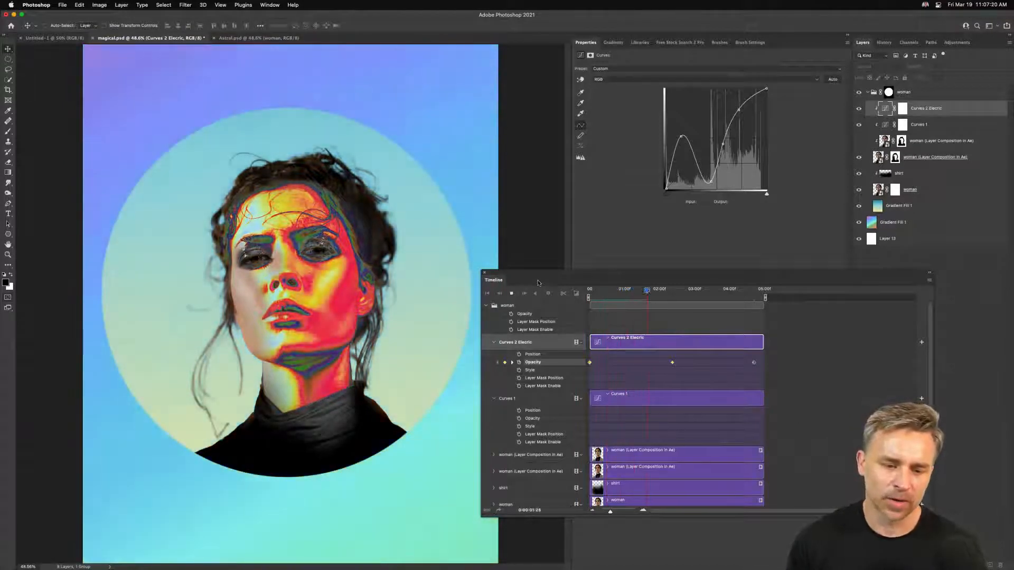
key("space")
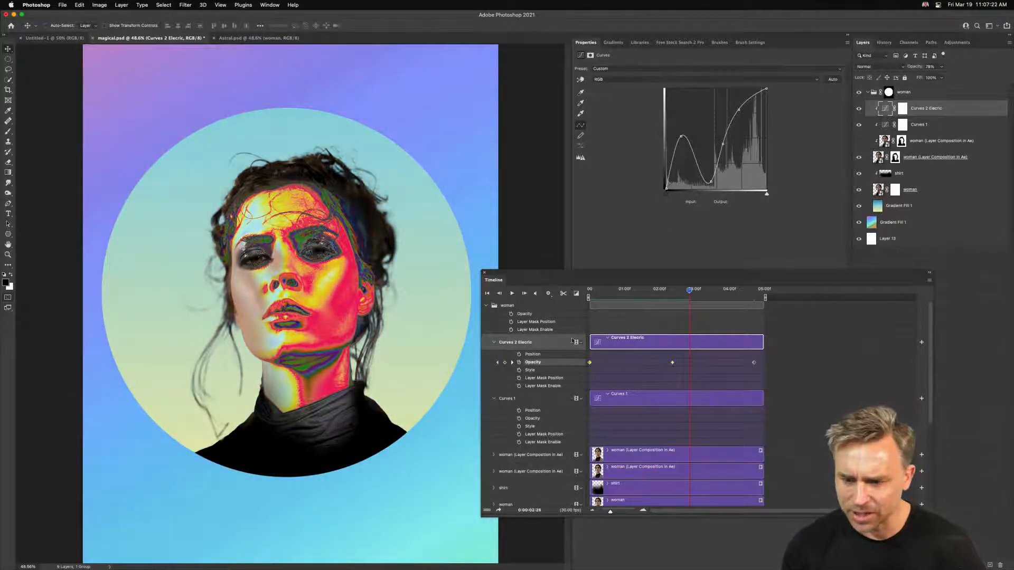
Compare the artwork with Curves 2 Elecric hidden and shown, and place the playhead on its middle keyframe at 0:00:02:11.
left_click_drag(643, 293, 670, 295)
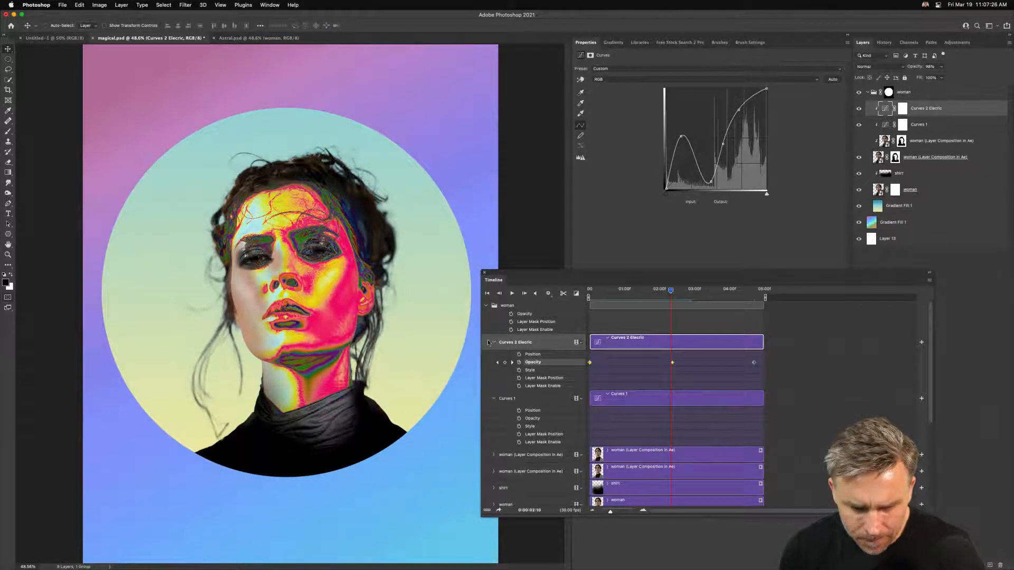
left_click(858, 110)
left_click(858, 110)
left_click_drag(648, 295, 671, 308)
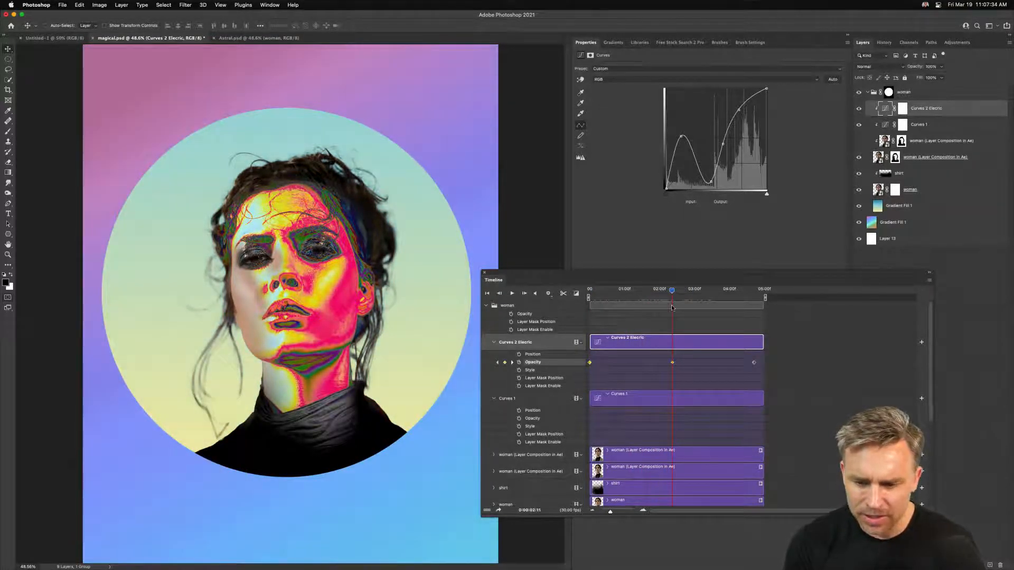
Reshape the Curves 2 Elecric curve with a point near input 204, output 97, preview the animation and return to 0:00:02:11.
left_click_drag(711, 276, 560, 272)
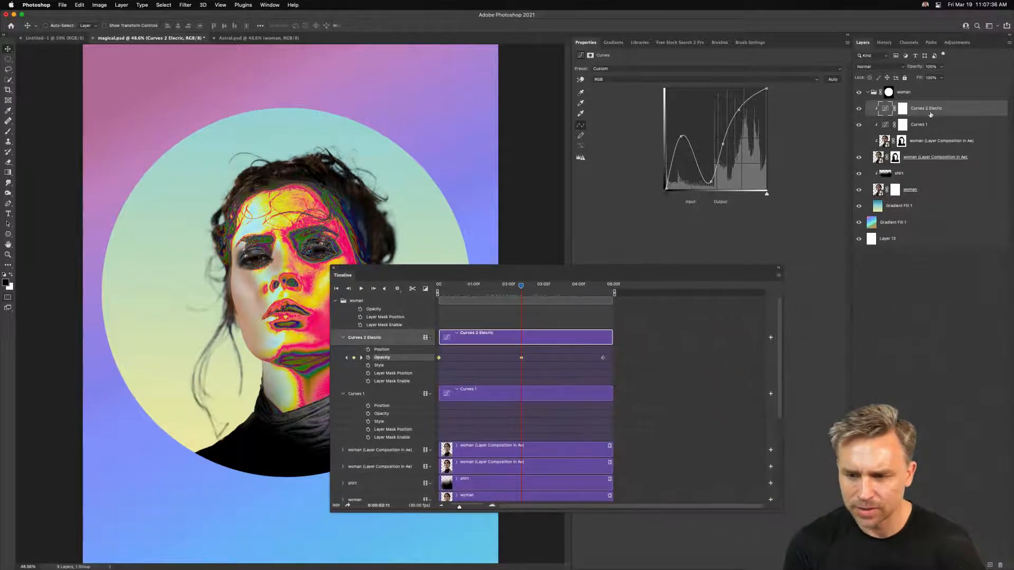
left_click(919, 125)
left_click(931, 109)
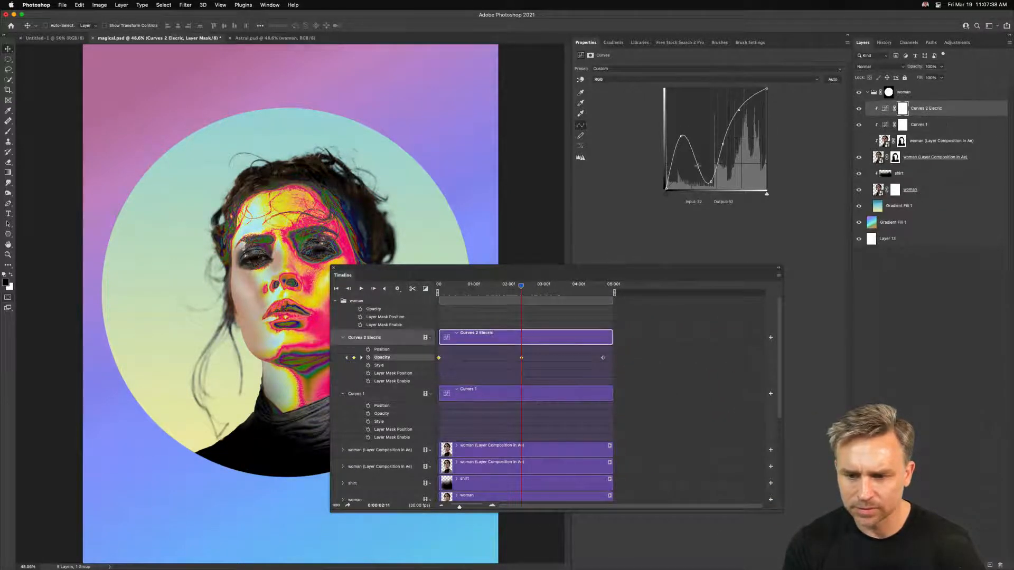
left_click_drag(710, 181, 748, 150)
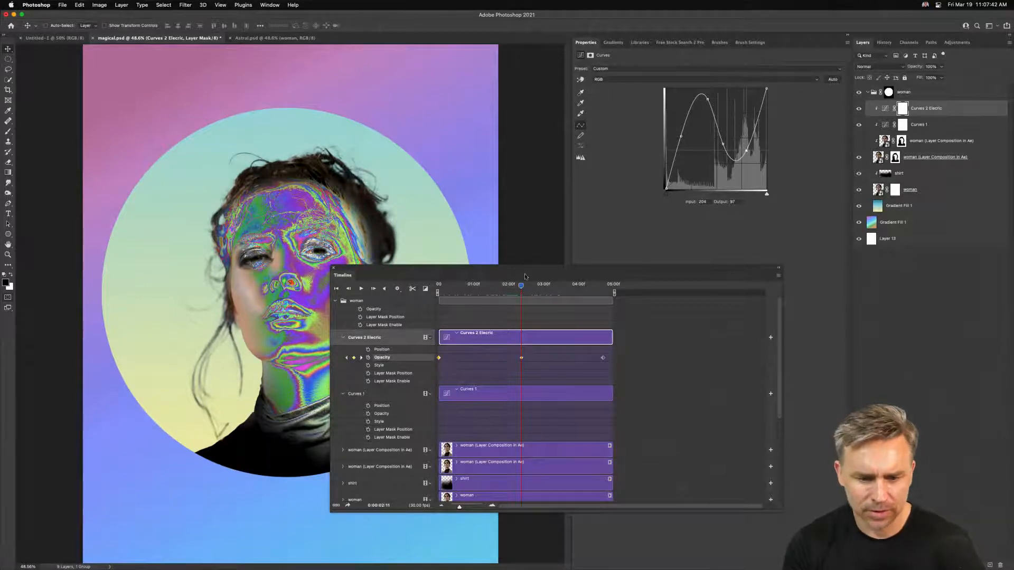
left_click_drag(509, 289, 564, 211)
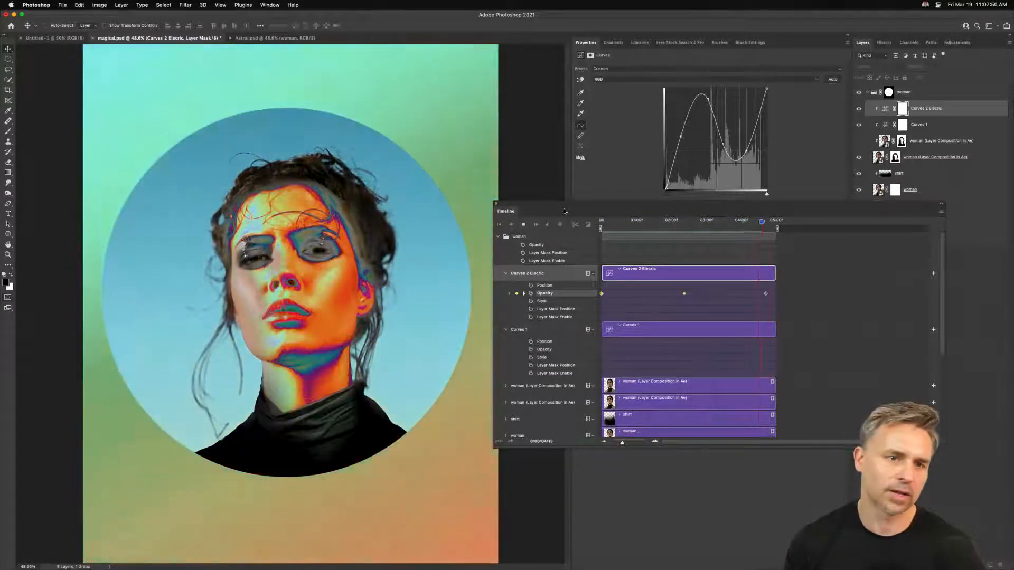
left_click(681, 230)
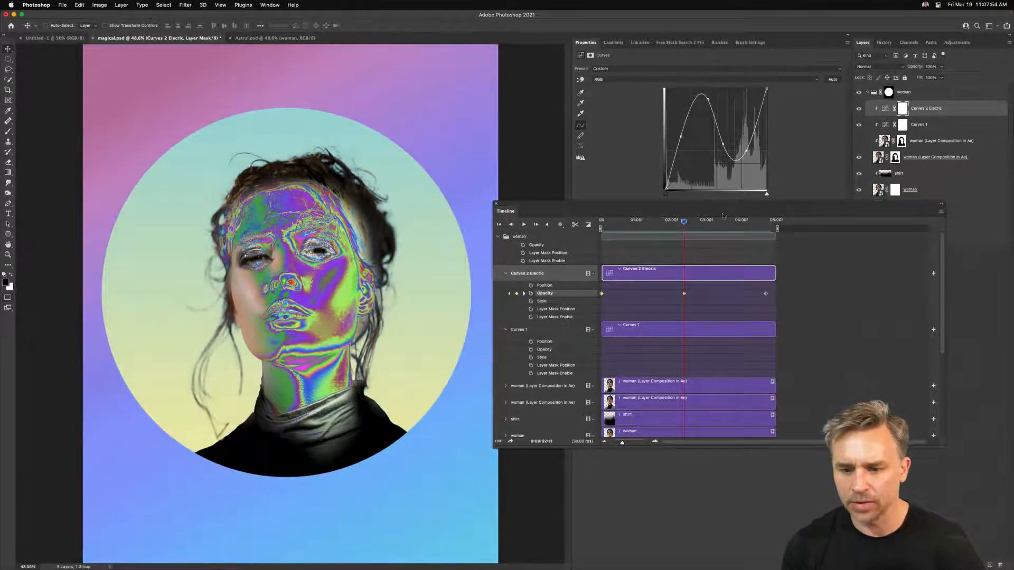
Rework the Curves 2 Elecric curve with a lower first peak, a mid-curve dip and a point near input 175, output 160.
left_click_drag(729, 211, 573, 280)
left_click_drag(707, 117, 723, 165)
left_click_drag(681, 136, 734, 126)
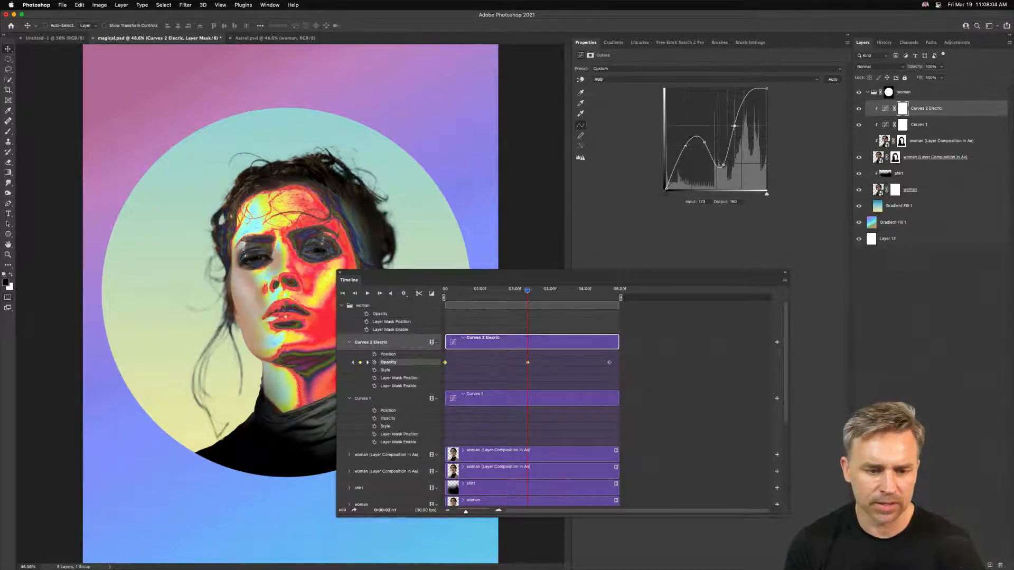
Save magical.psd and move the floating Timeline higher over the artwork.
left_click(63, 5)
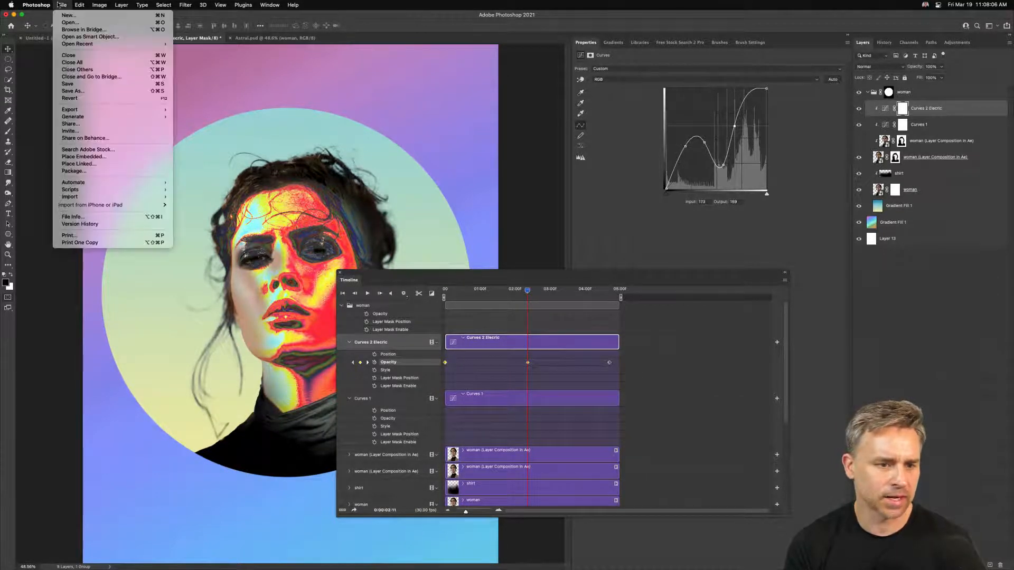
mouse_move(85, 109)
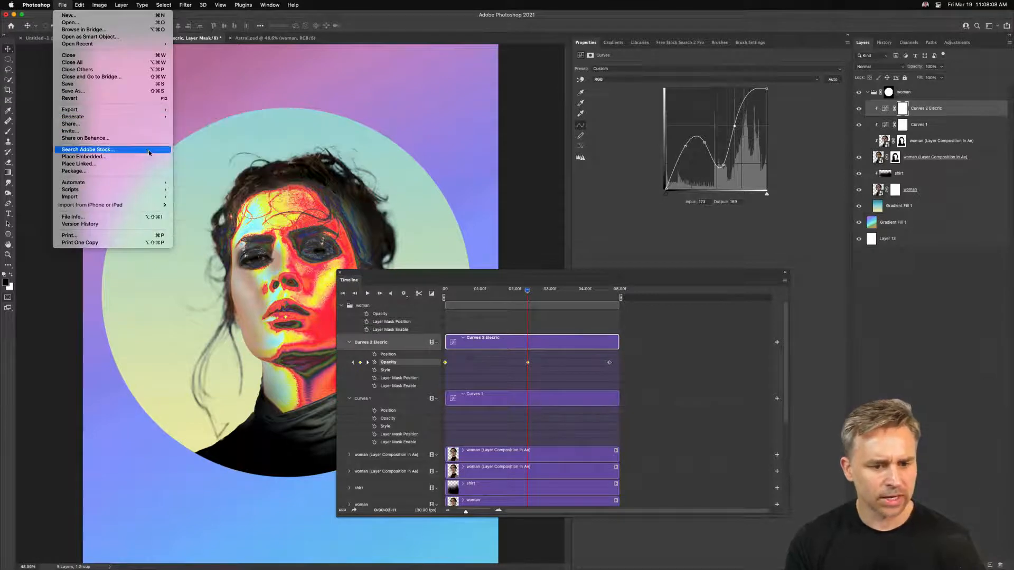
left_click(377, 281)
left_click_drag(376, 281, 355, 195)
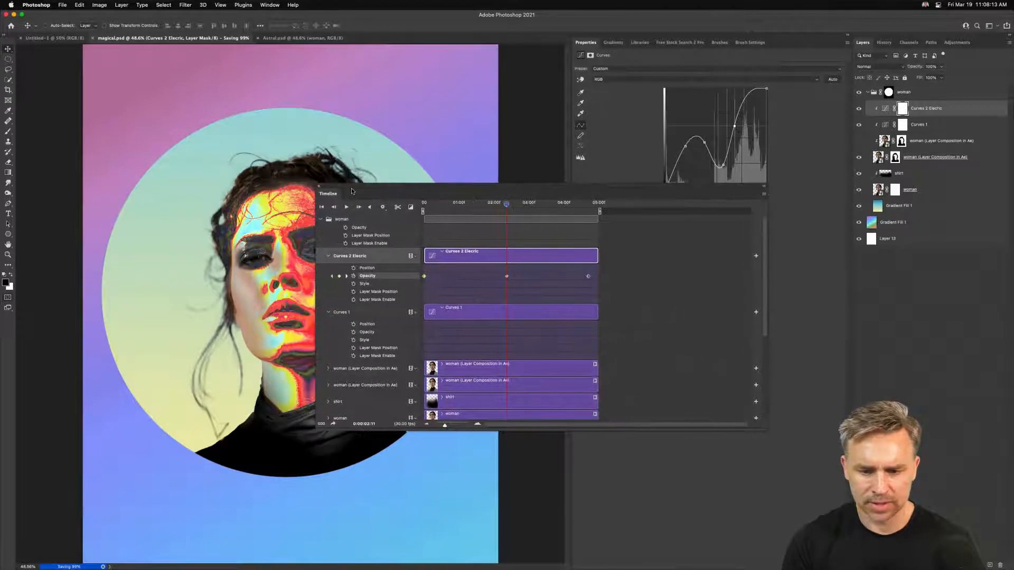
Set up a Save for Web (Legacy) export with the GIF 128 Dithered preset and a 1080 px width, leaving without saving it.
left_click(63, 5)
mouse_move(78, 110)
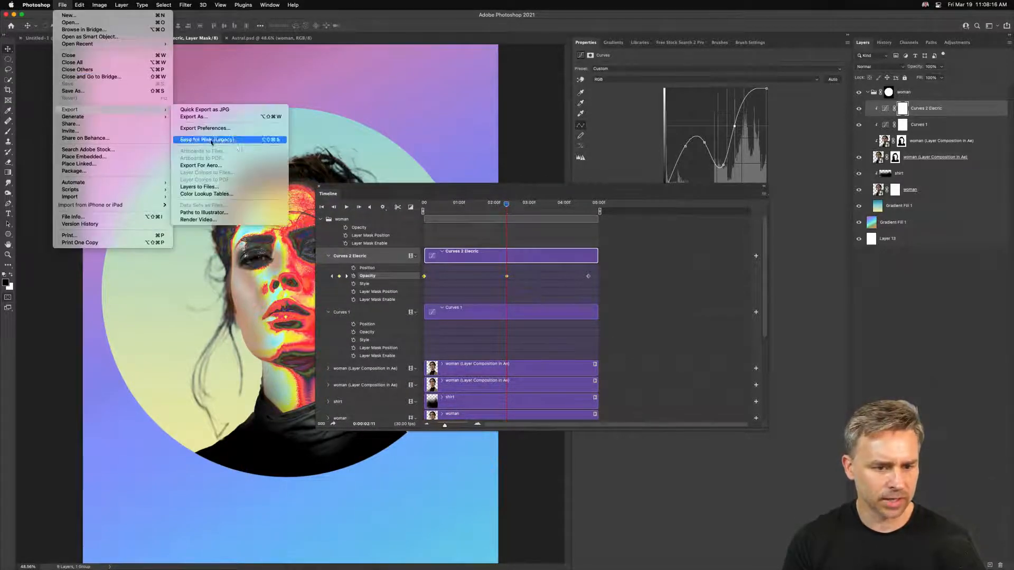
left_click(213, 140)
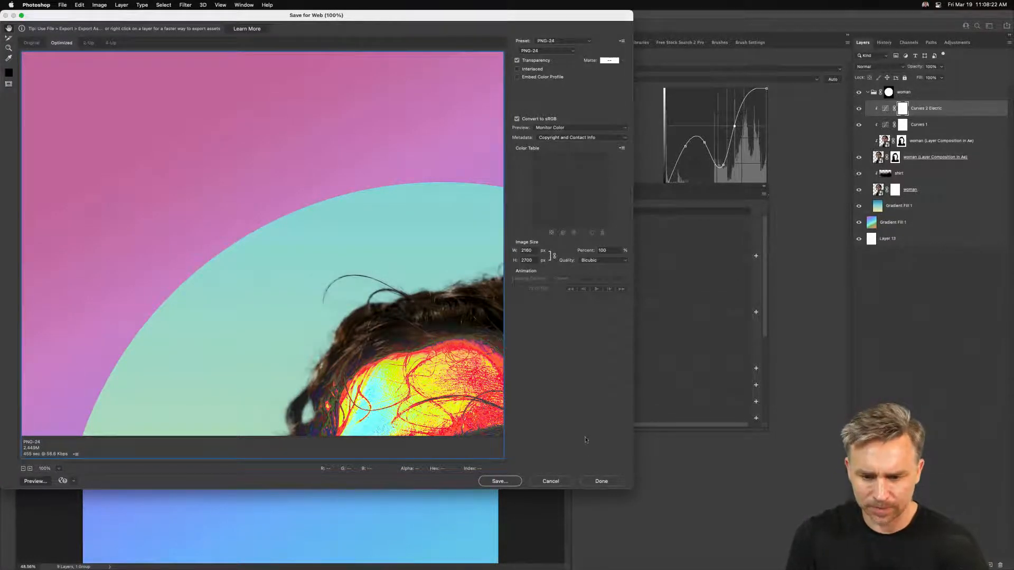
left_click_drag(629, 487, 1009, 565)
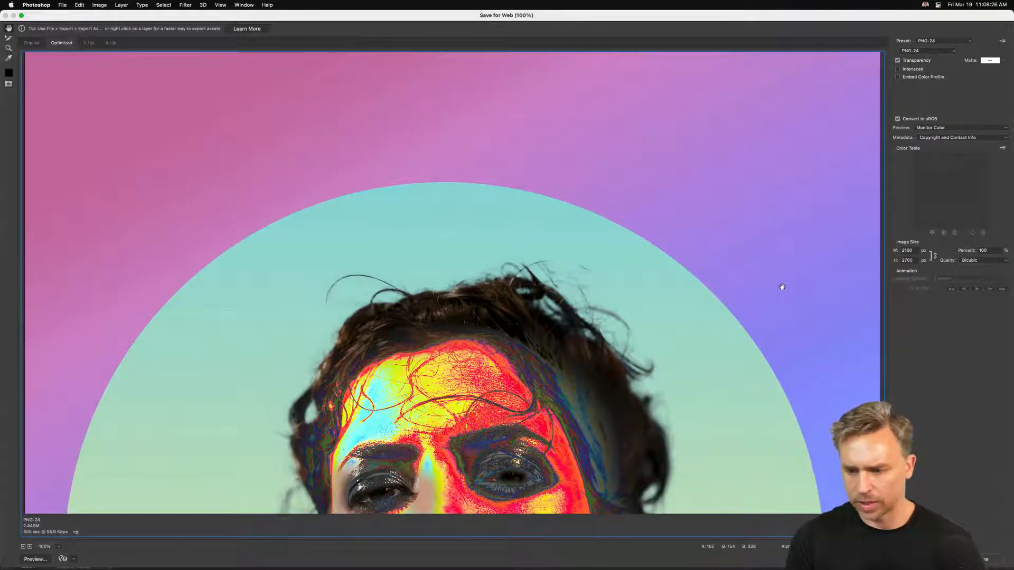
left_click(945, 41)
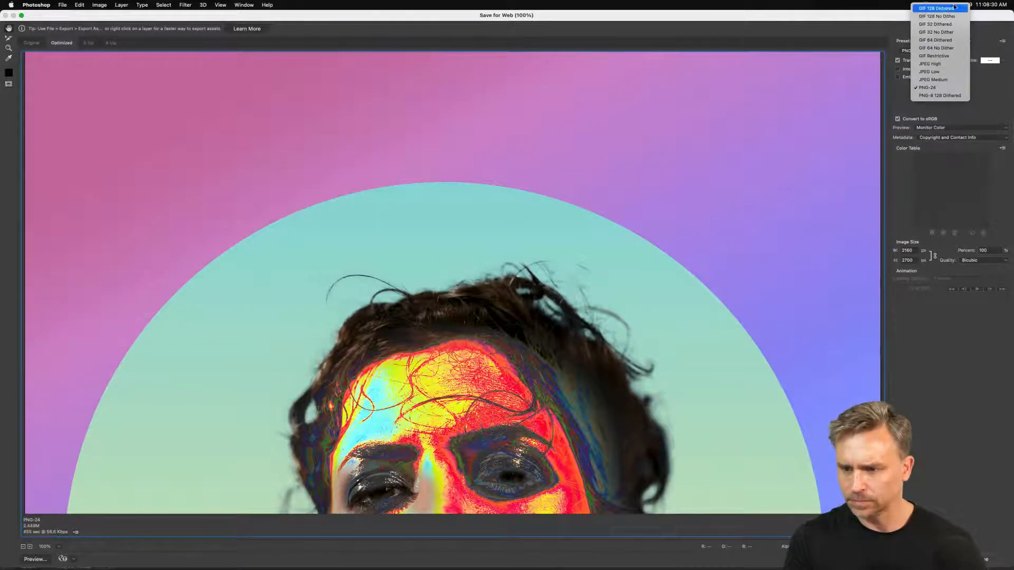
left_click(948, 7)
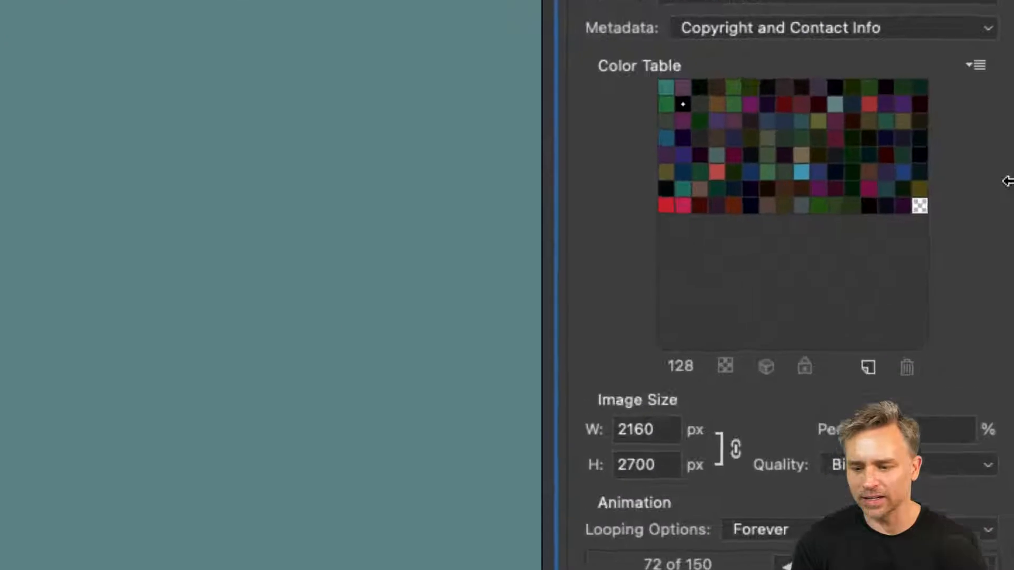
left_click(664, 428)
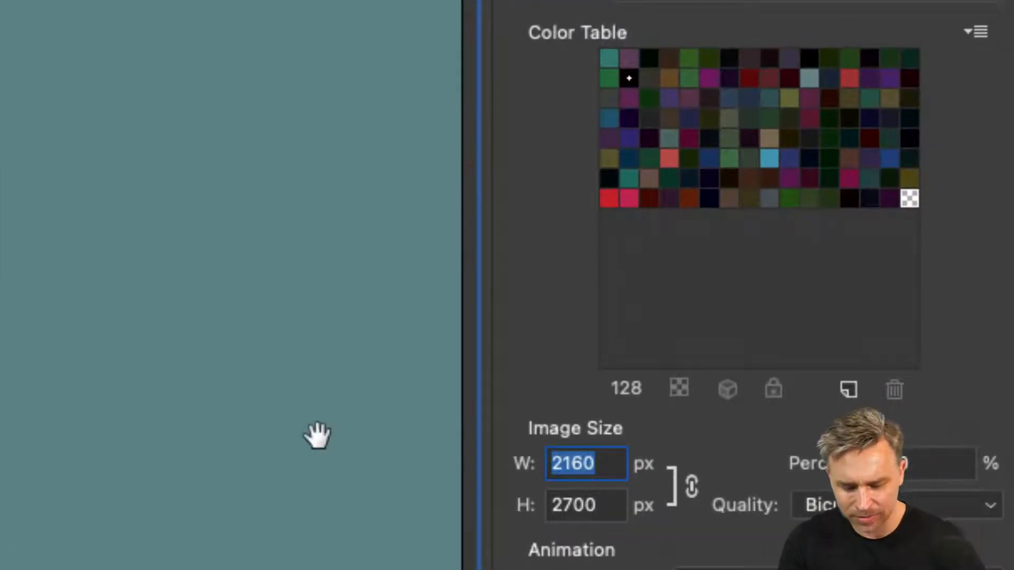
type("1080")
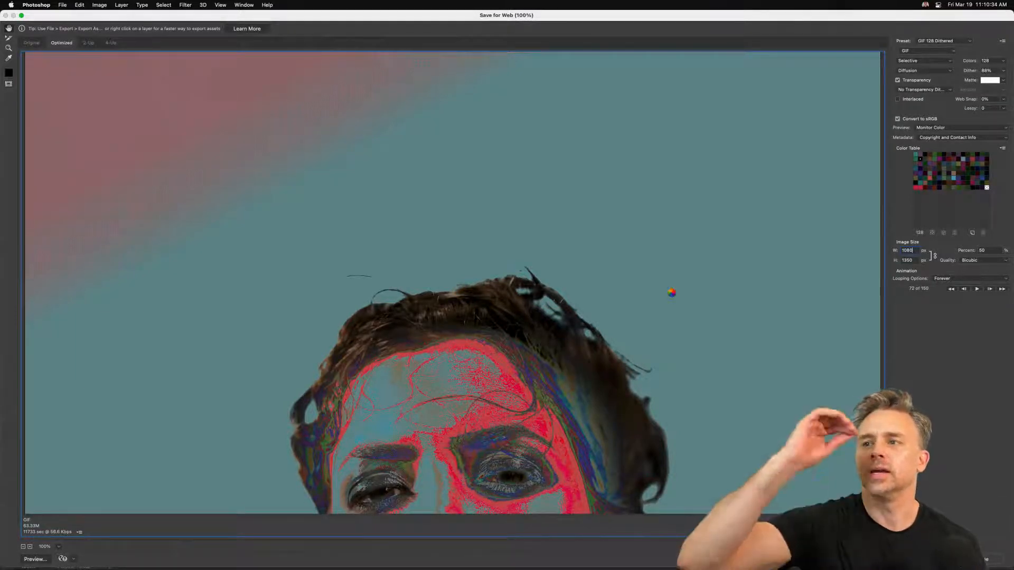
key("Escape")
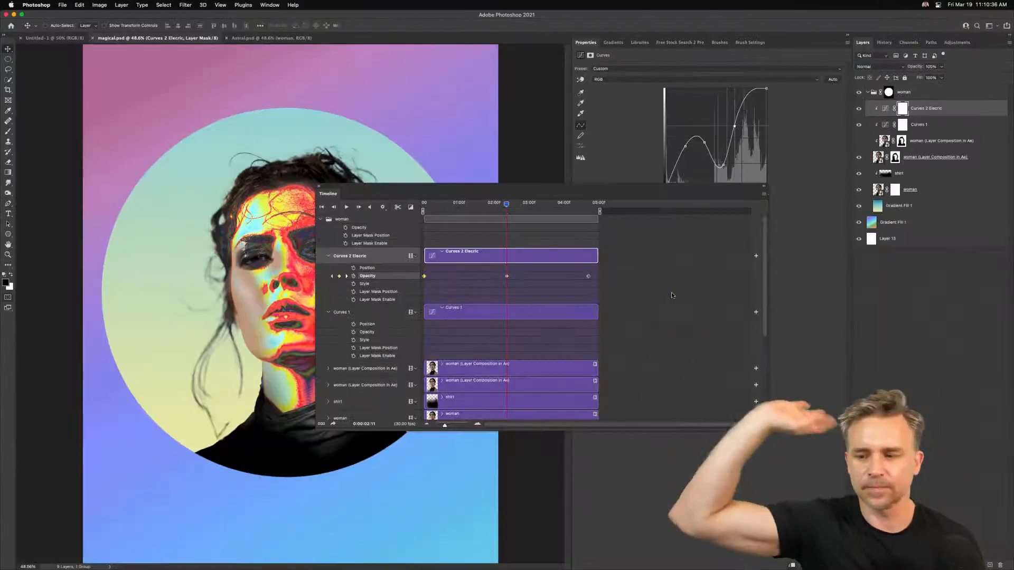
Close the Timeline and the Astral.psd document, keeping magical.psd in front.
left_click(318, 188)
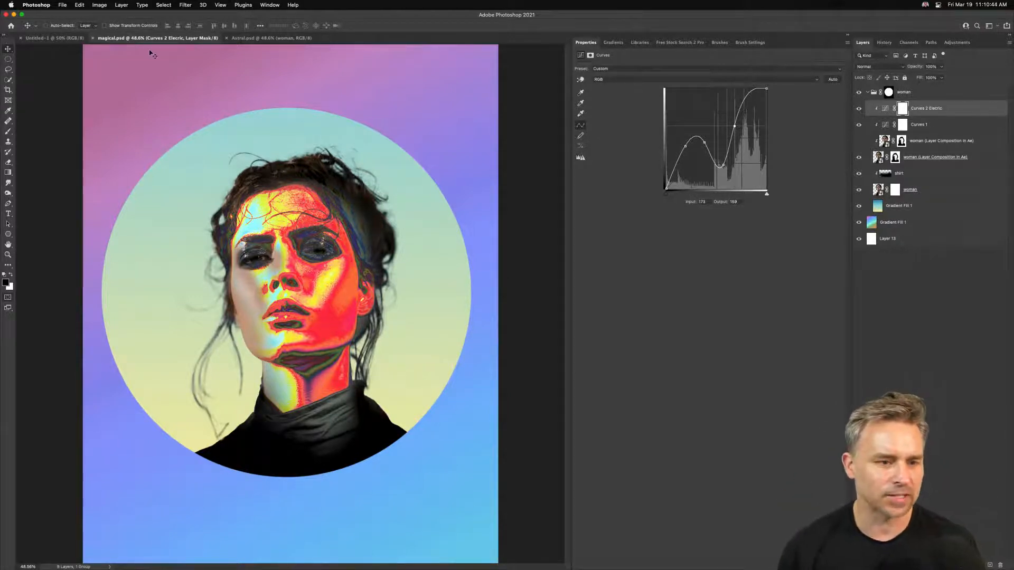
left_click(277, 38)
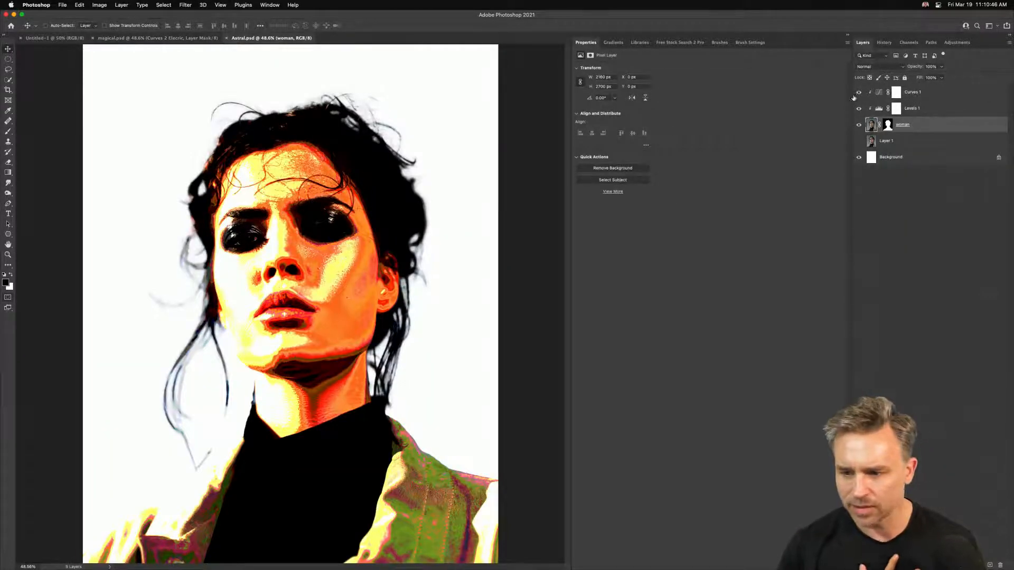
key("super+w")
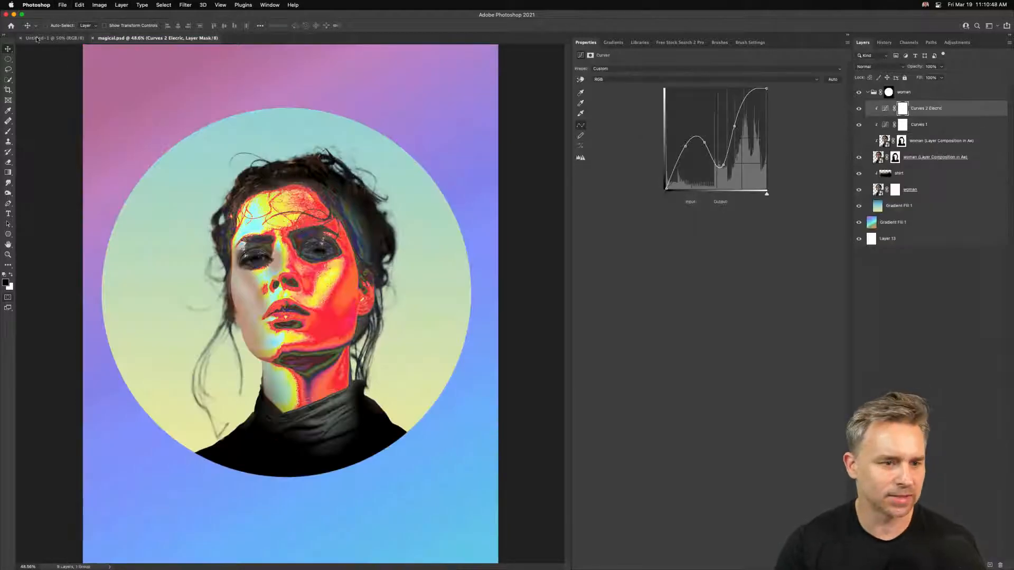
left_click(37, 38)
left_click(137, 38)
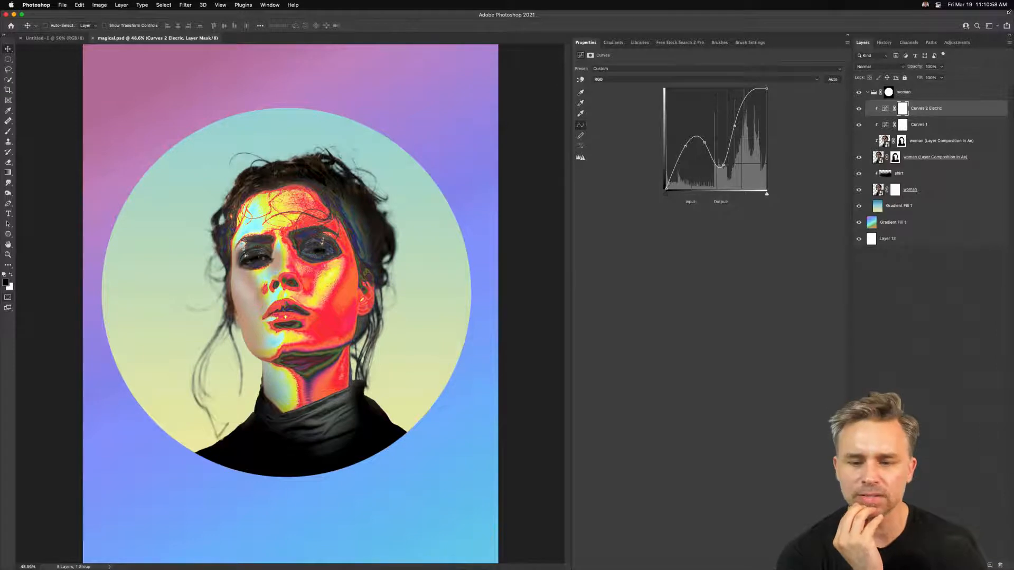
Open skull.psd from the desktop and show all its hidden layers below the already visible Skull Front layer.
left_click_drag(1005, 12, 961, 4)
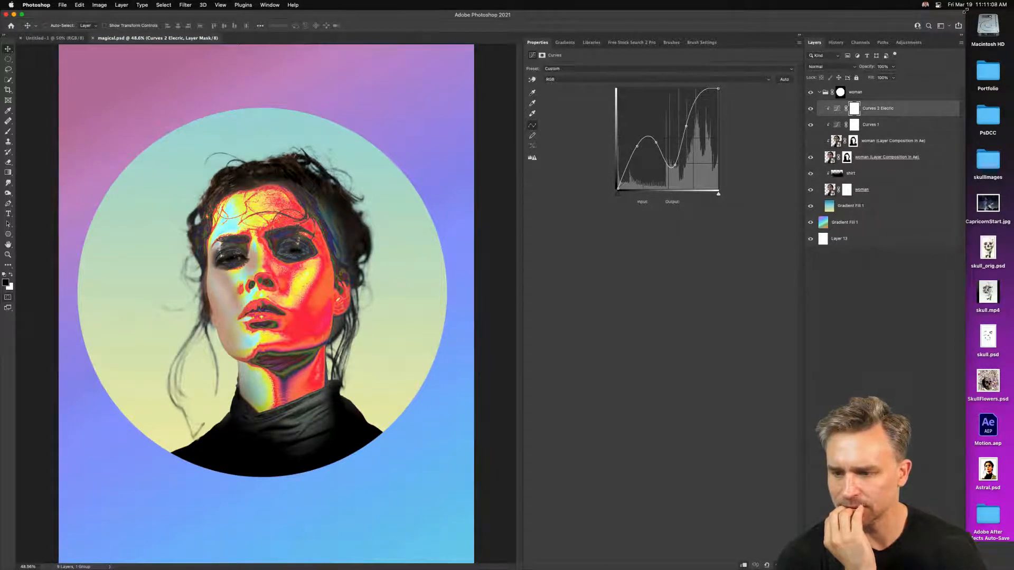
left_click(977, 270)
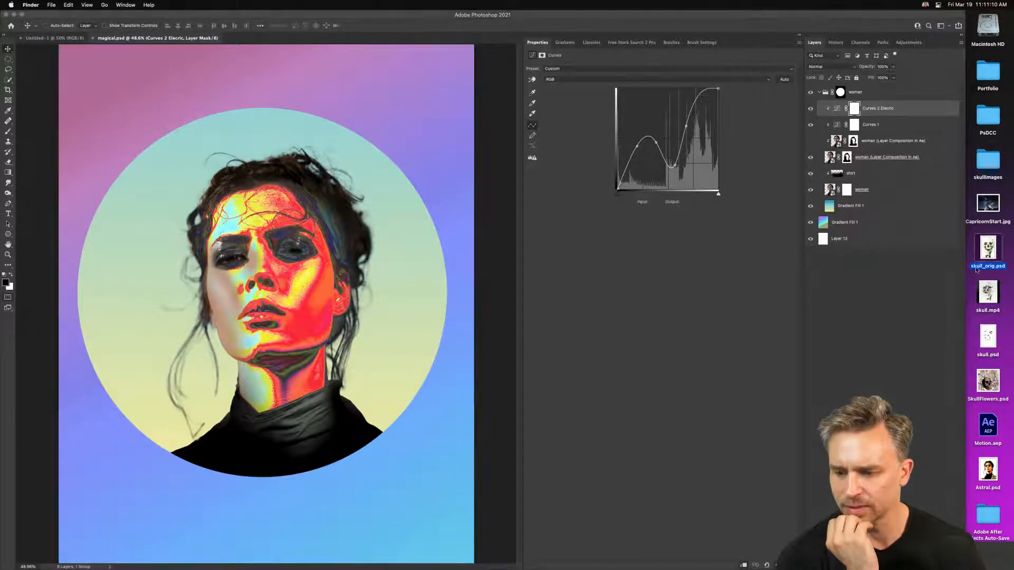
double_click(987, 338)
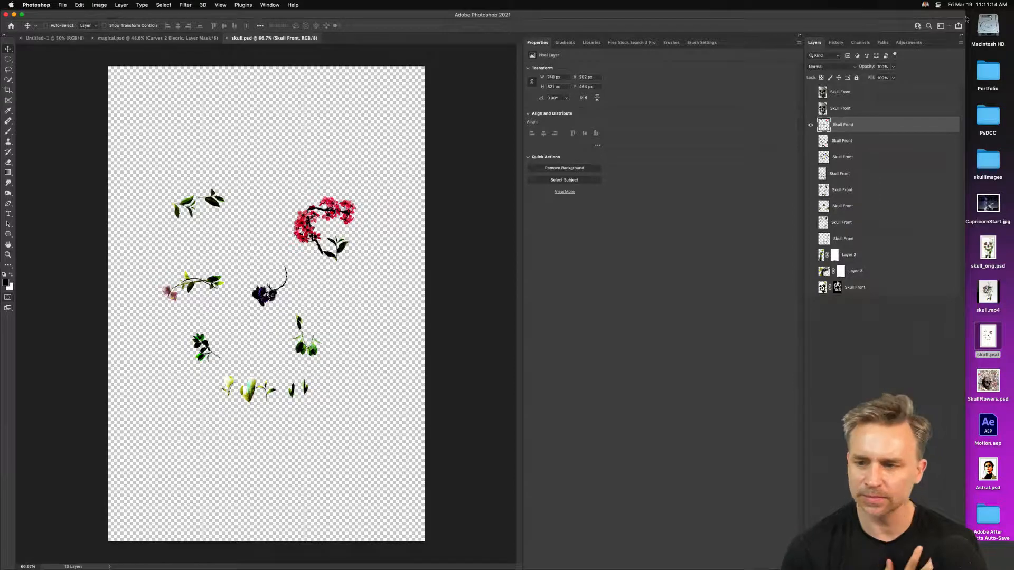
left_click_drag(965, 14, 1013, 15)
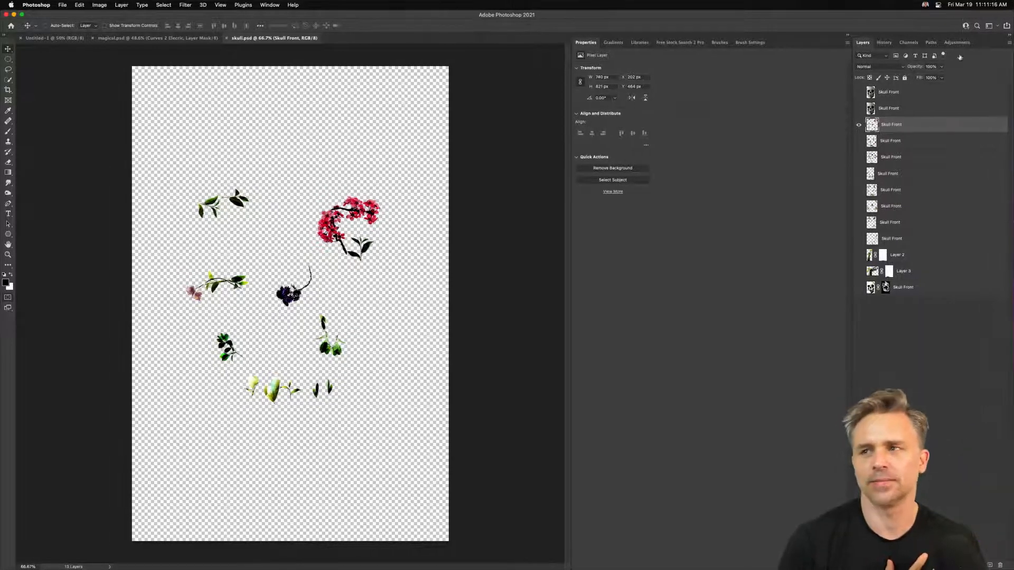
left_click_drag(857, 141, 858, 287)
Add a layer directly above the bottom Skull Front layer, fill its whole canvas with white foreground color at 100% opacity, and deselect.
left_click(931, 290)
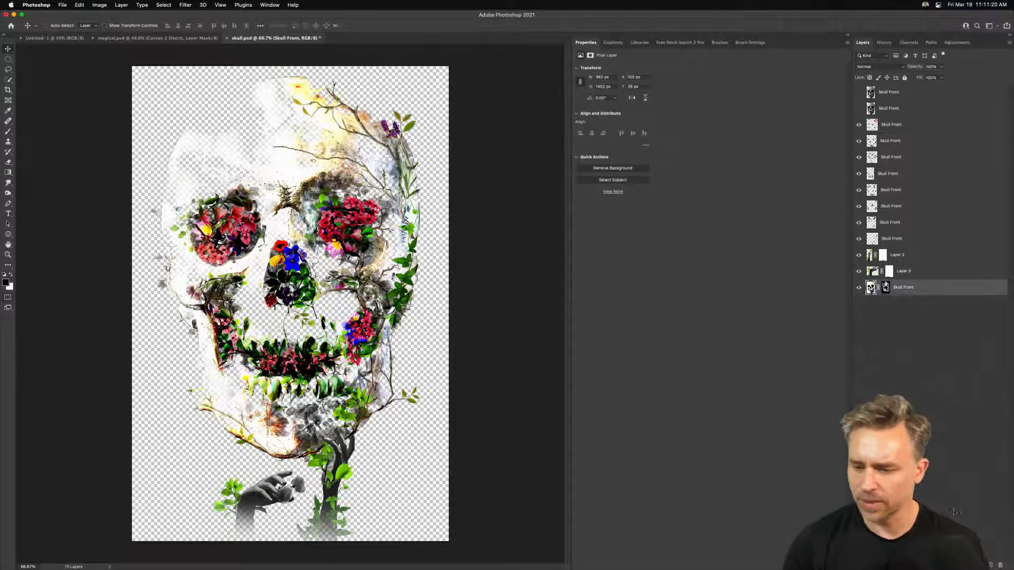
left_click(990, 566)
key("super+a")
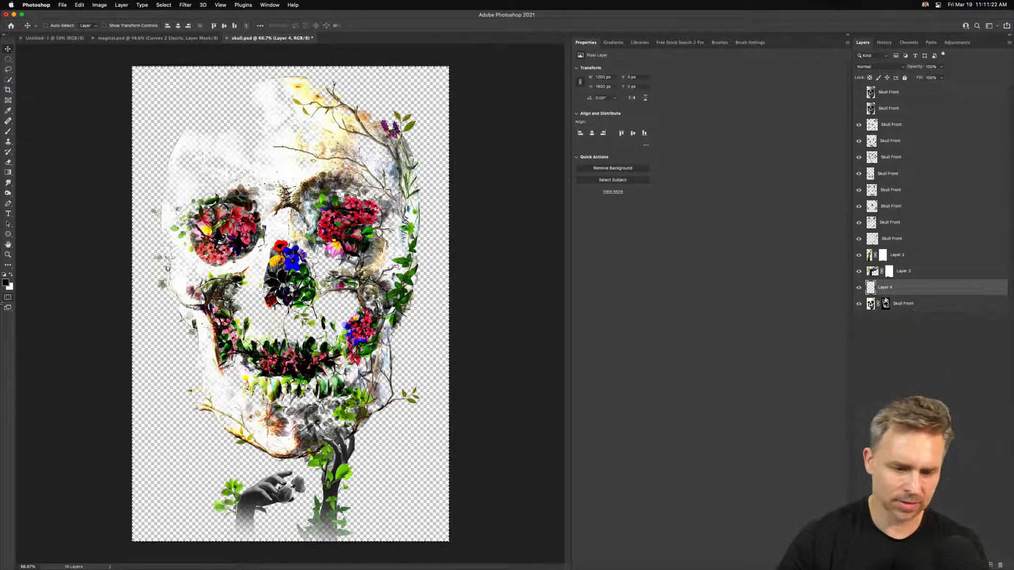
key("x")
key("shift+BackSpace")
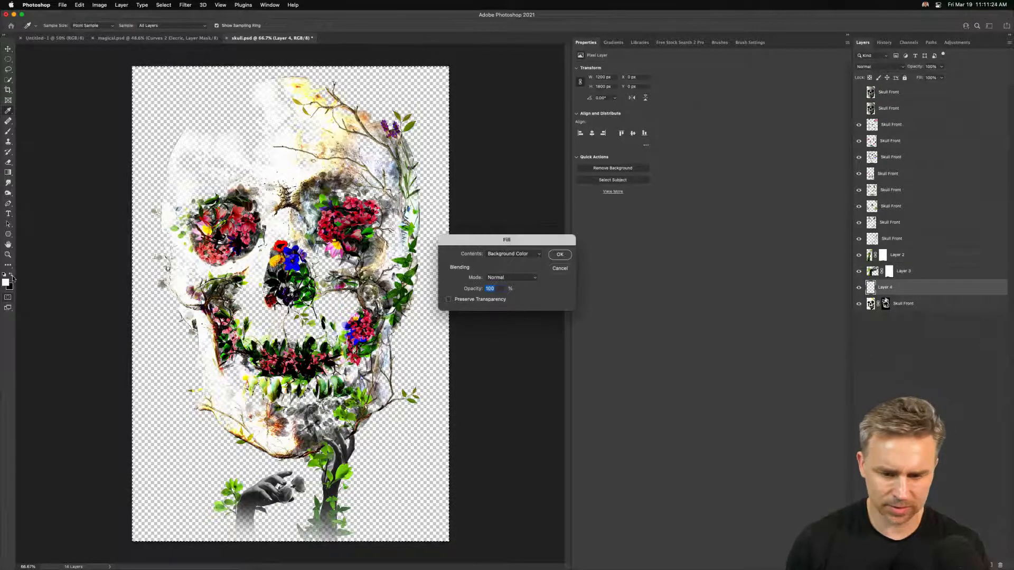
left_click(512, 254)
left_click(510, 243)
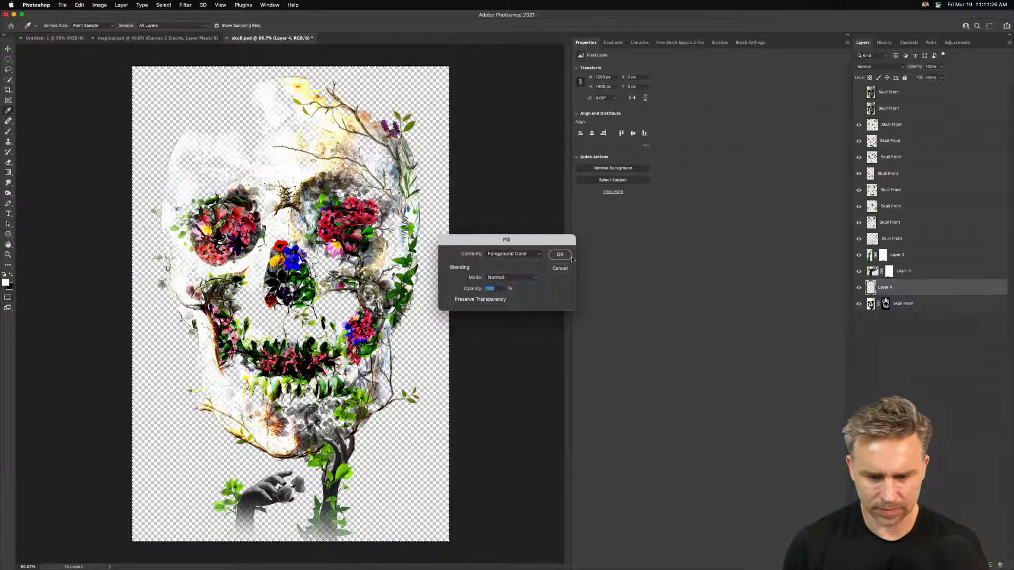
left_click(559, 255)
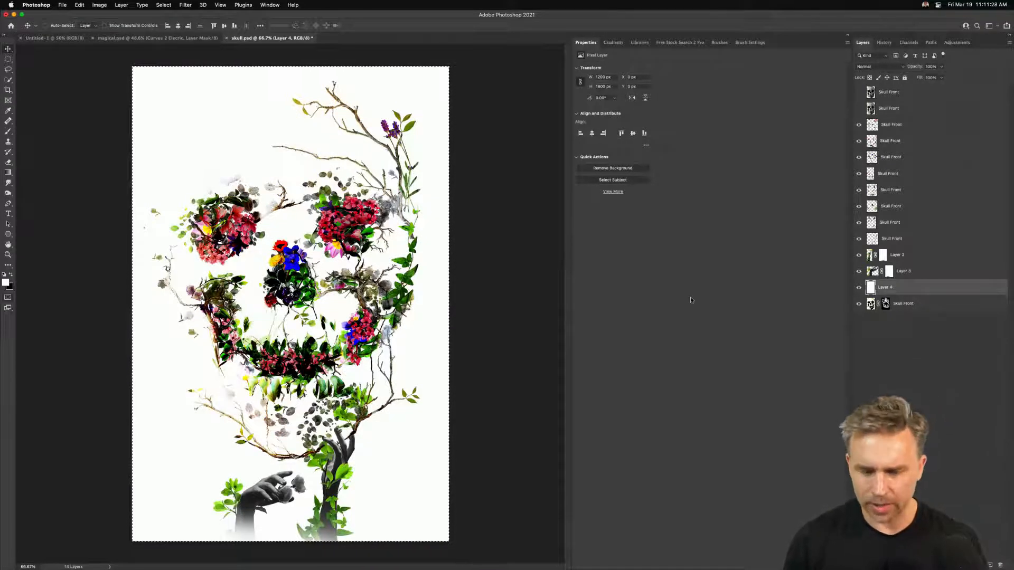
key("super+d")
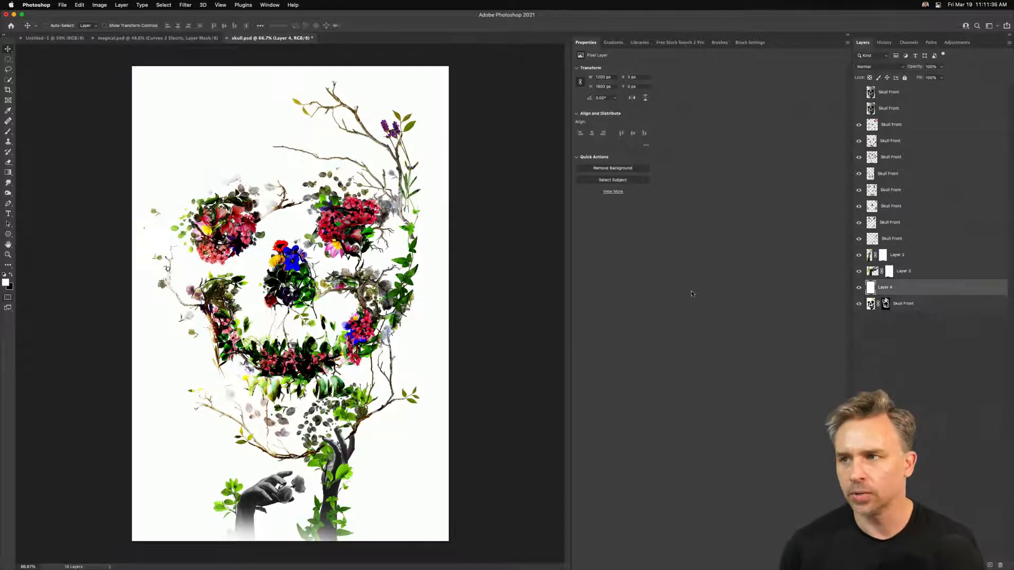
Delete the masked Skull Front layer beneath the white layer, and select Layer 3.
left_click(849, 35)
key("super+0")
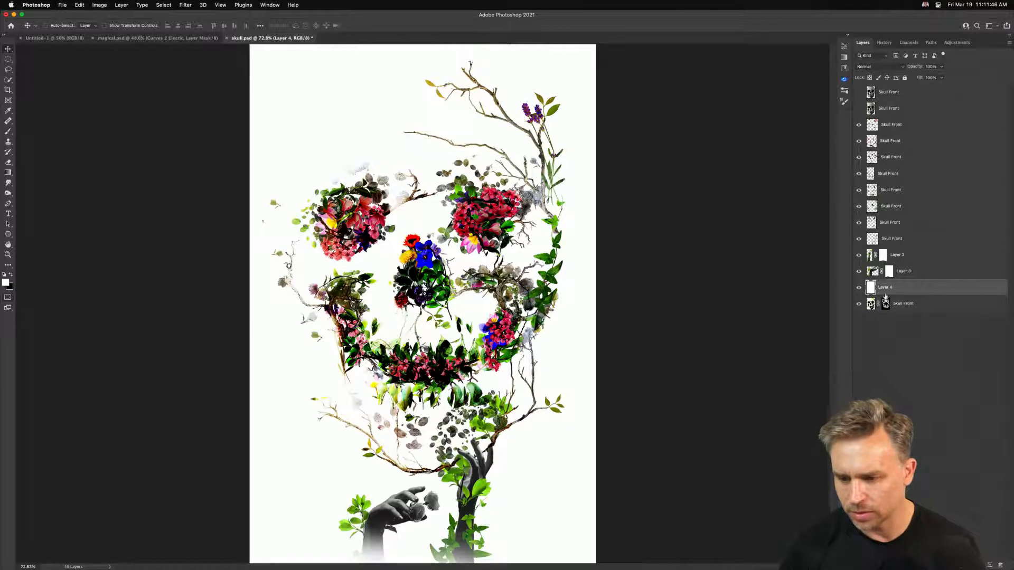
left_click_drag(990, 566, 995, 561)
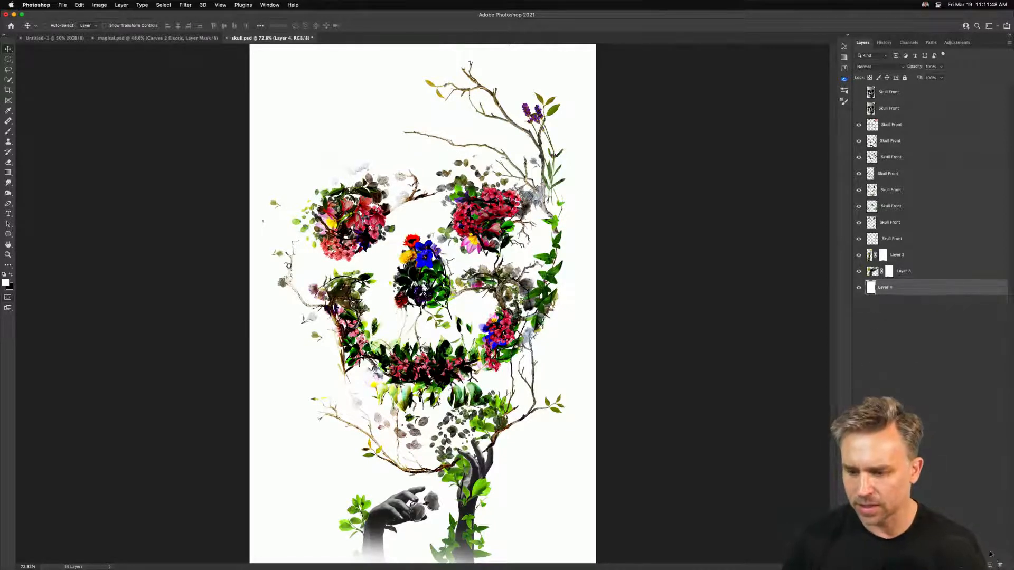
left_click(914, 275)
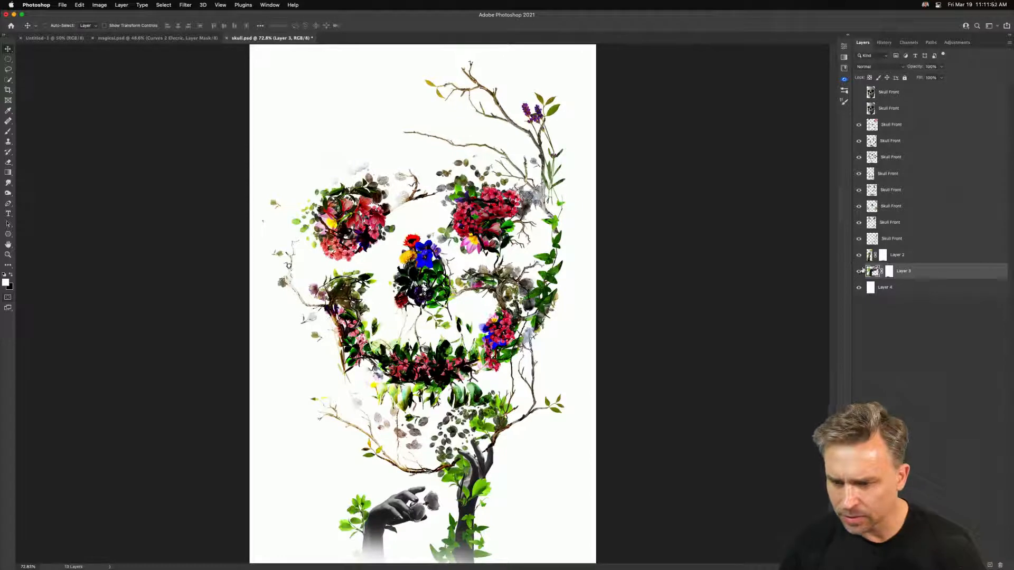
Recover SkullBranches.psd from the Trash to the desktop and open it in Photoshop.
left_click_drag(1012, 206, 886, 205)
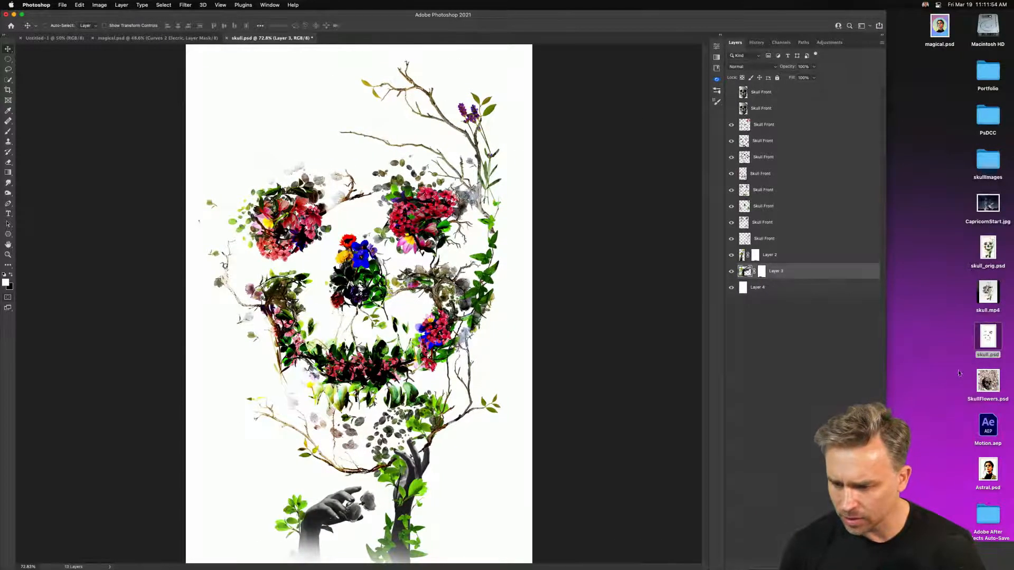
left_click(987, 254)
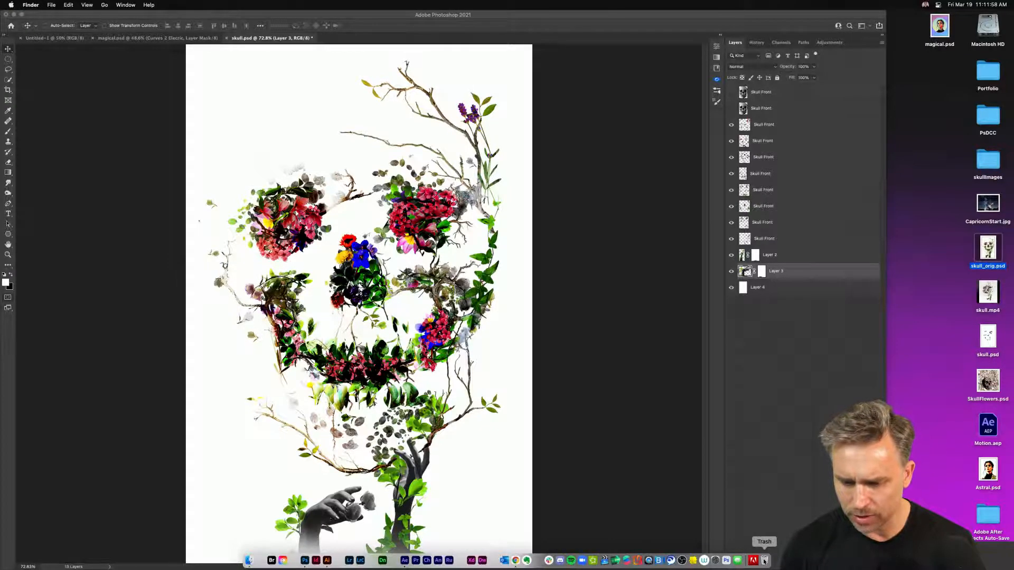
left_click(763, 559)
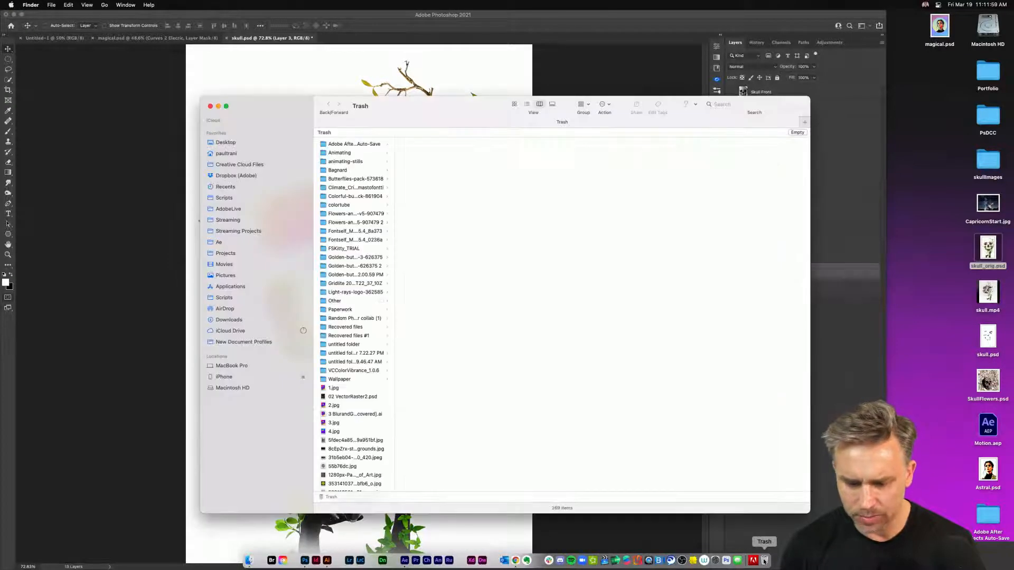
left_click(526, 104)
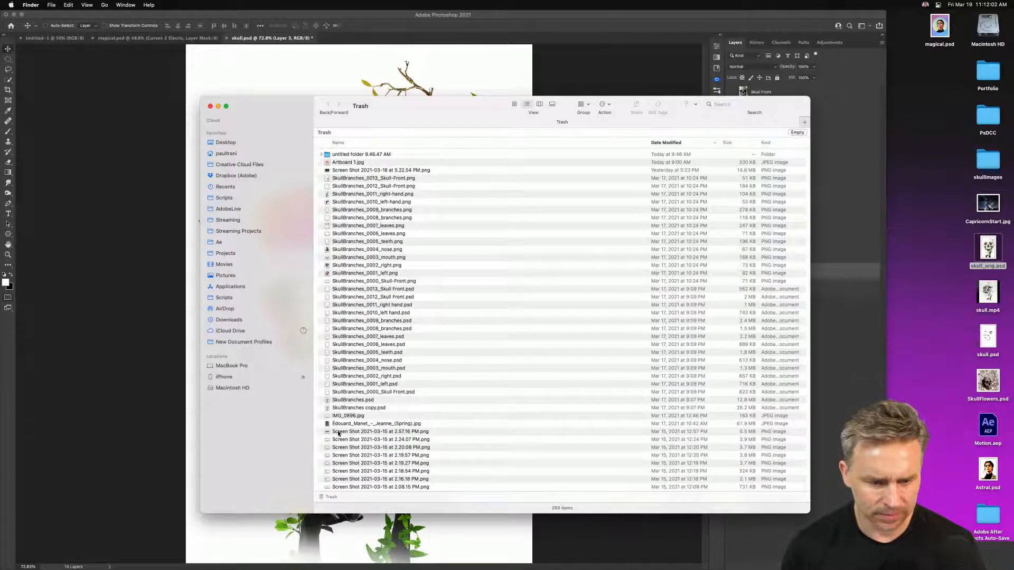
left_click_drag(326, 403, 941, 363)
double_click(941, 361)
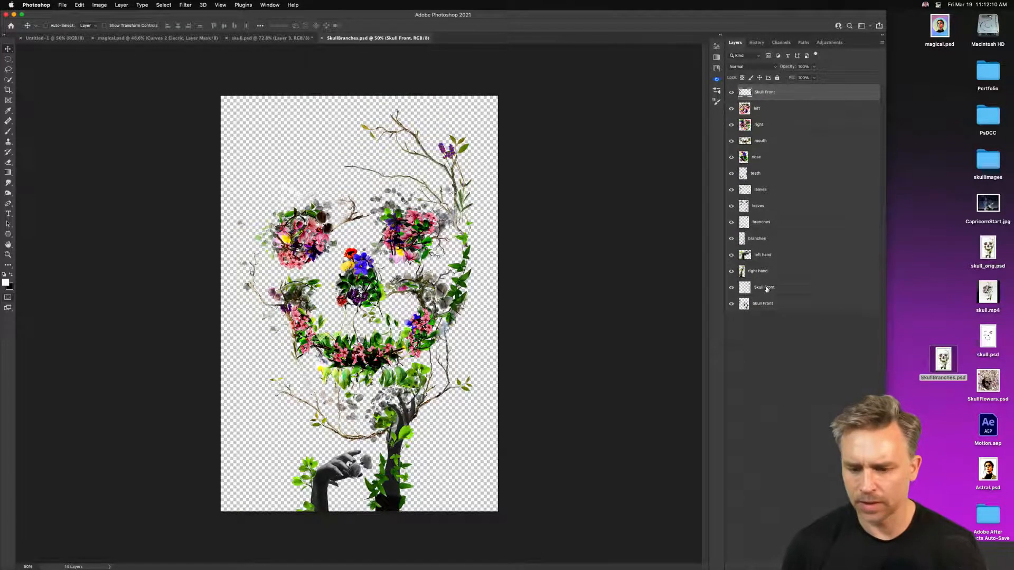
Add a layer to SkullBranches.psd, fill the whole canvas with white, place it beneath all other layers, and deselect.
left_click(766, 305)
key("alt+shift+super+n")
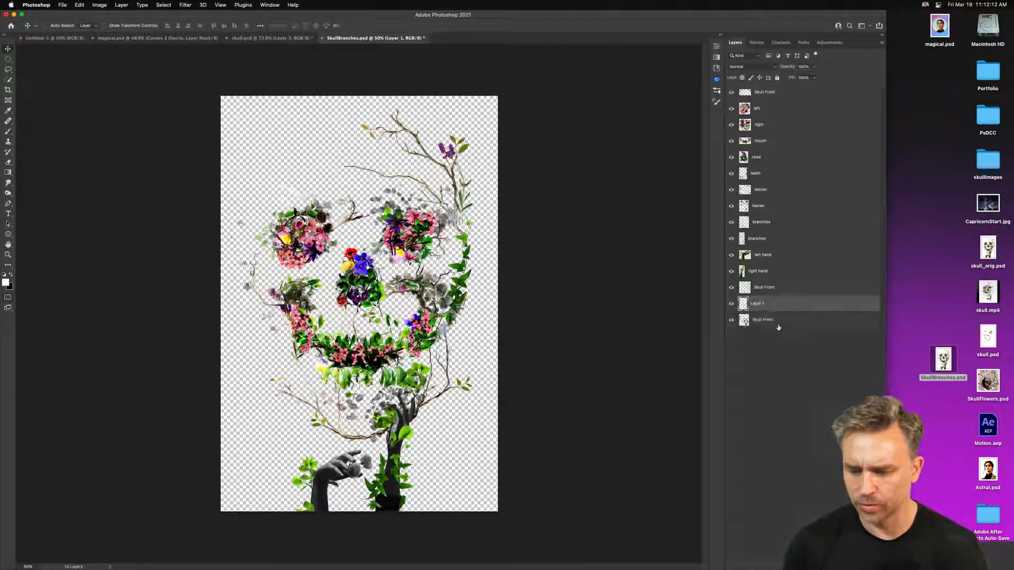
key("super+a")
left_click(11, 276)
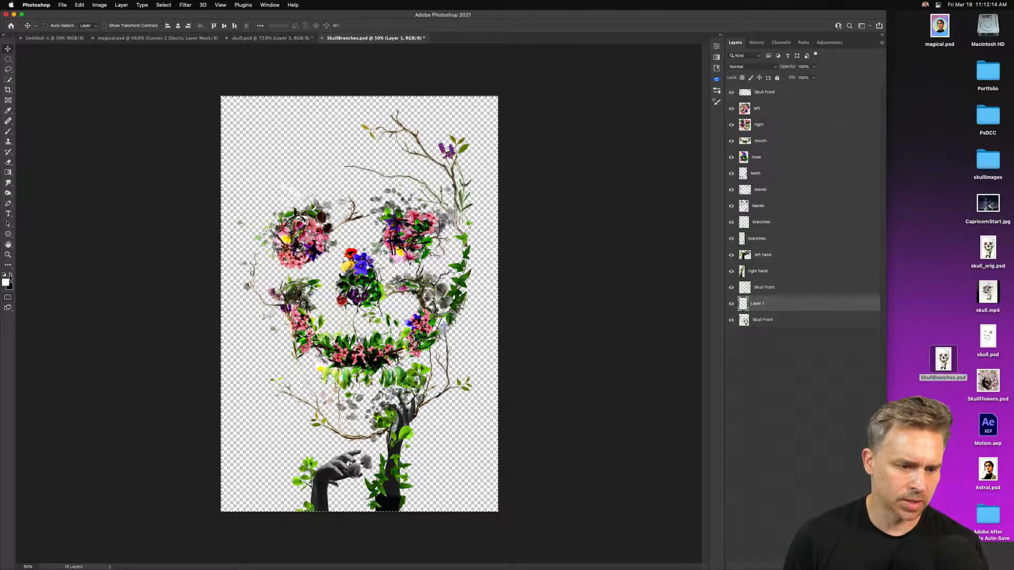
key("shift+BackSpace")
key("Return")
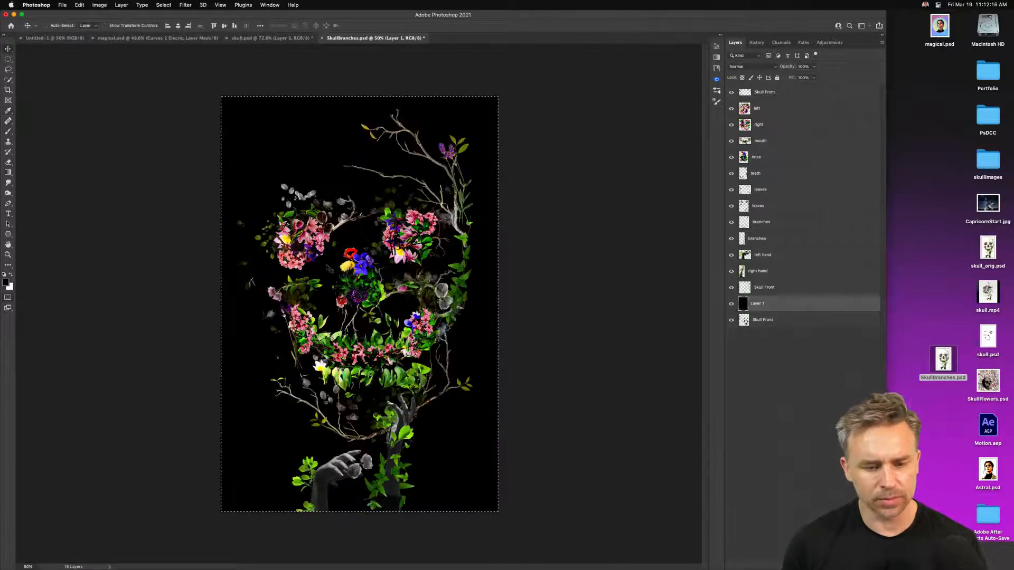
key("super+i")
key("super+shift+bracketleft")
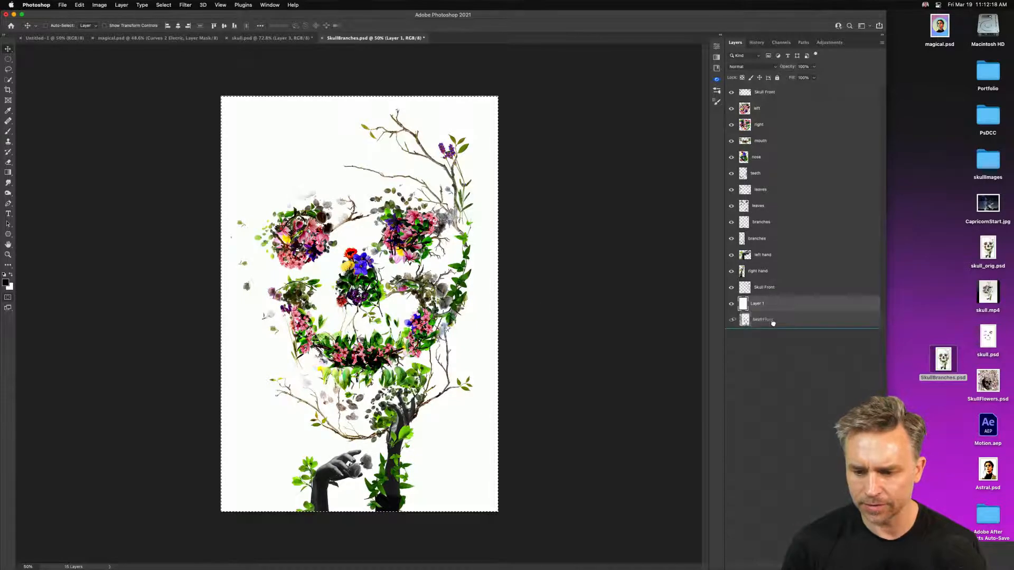
key("super+d")
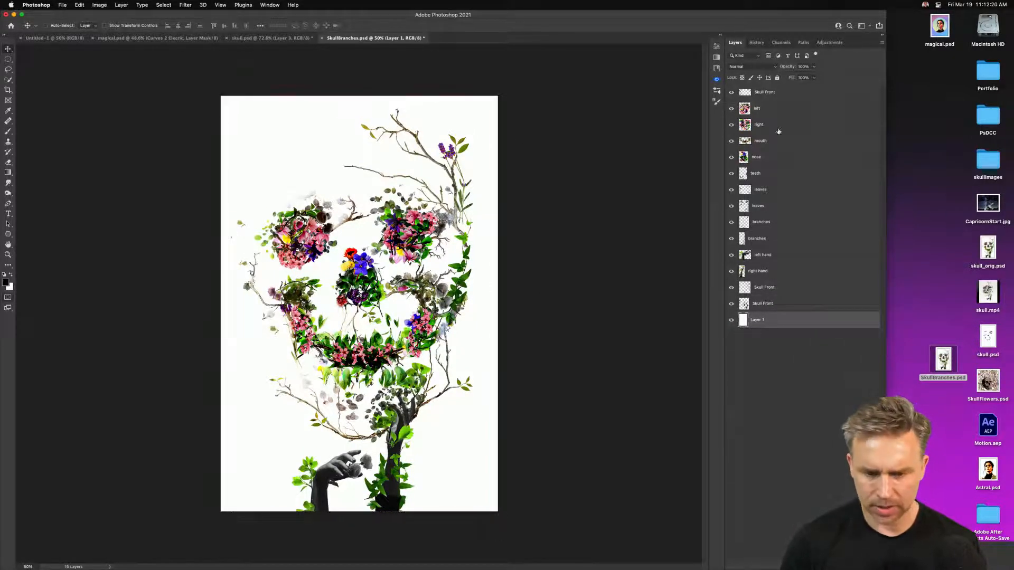
Widen the Photoshop window, fit the artwork to the view, and briefly hide the top layers to examine the separate skull parts.
left_click_drag(886, 10, 1012, 5)
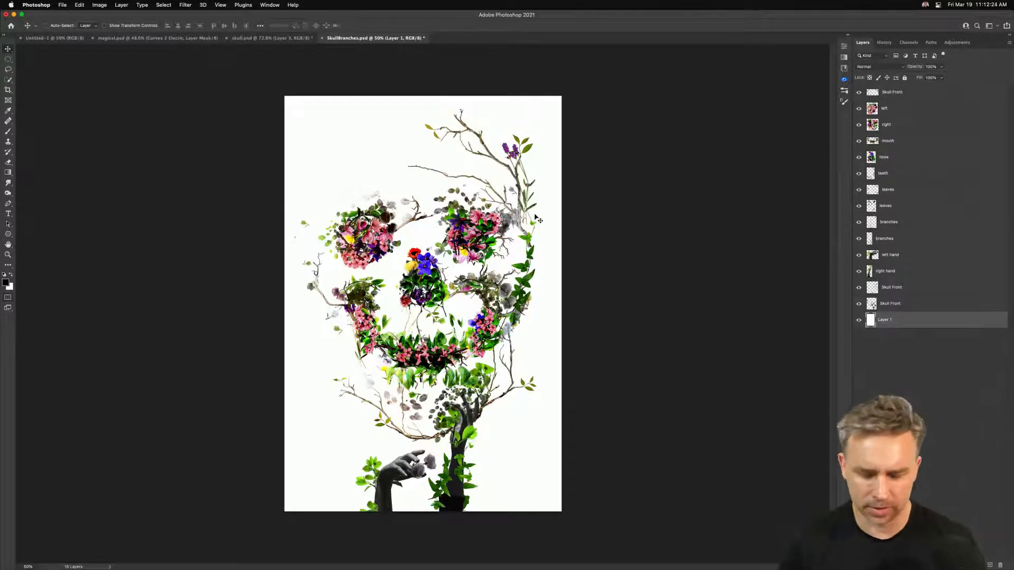
key("super+0")
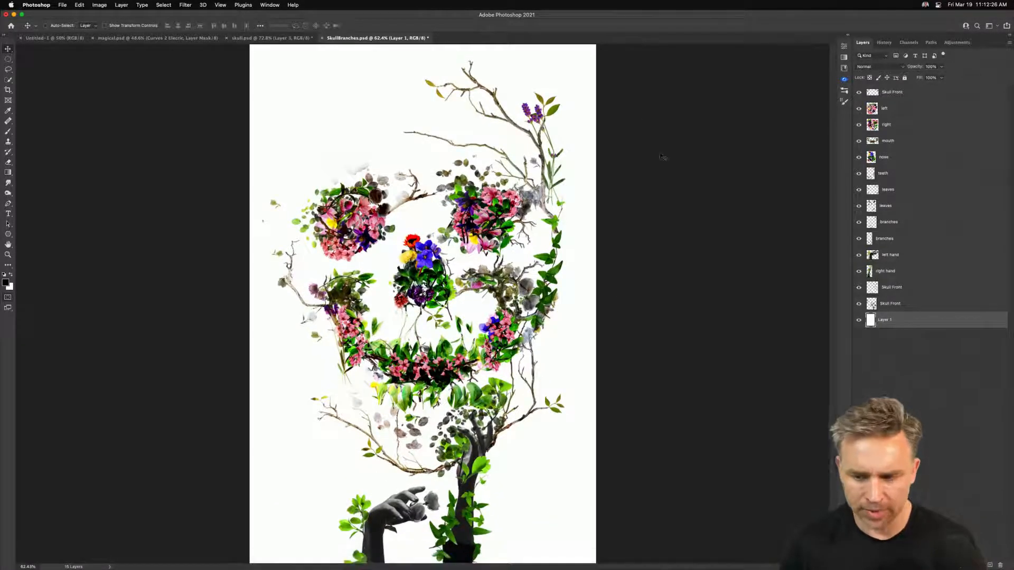
left_click_drag(856, 117, 858, 137)
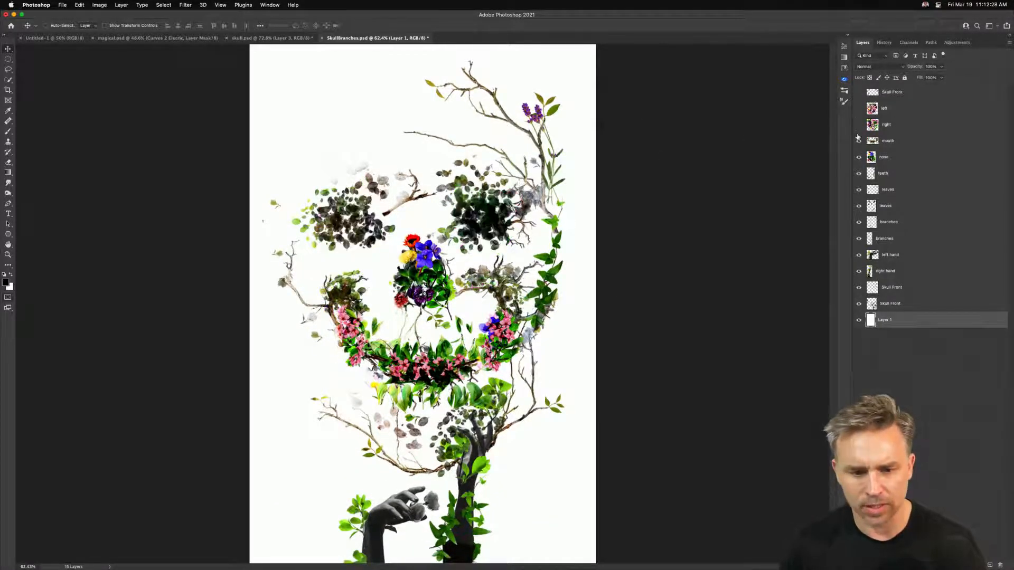
left_click_drag(860, 171, 861, 96)
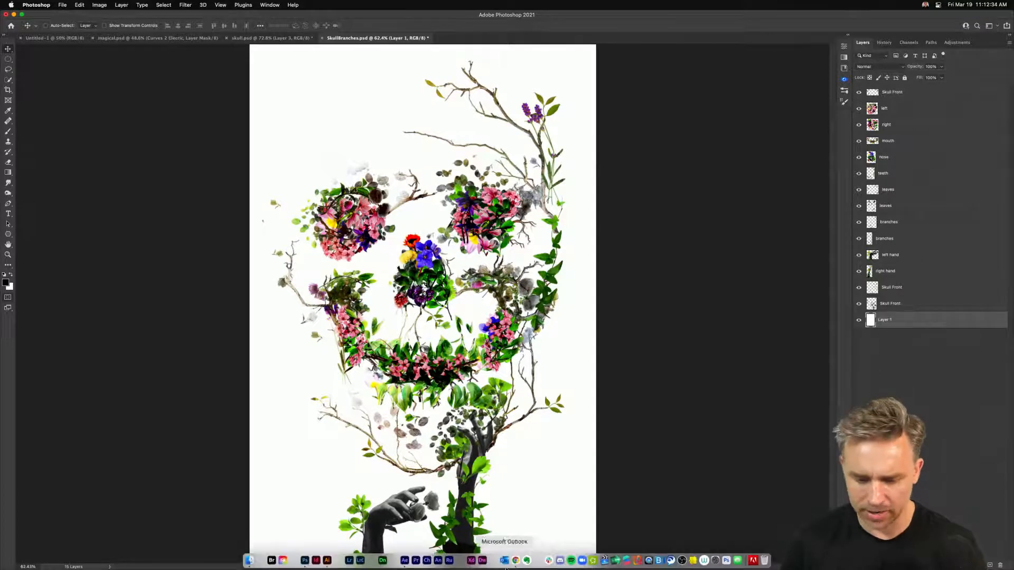
Switch to Chrome and open the bookmarked Float web app in a new tab.
left_click(515, 563)
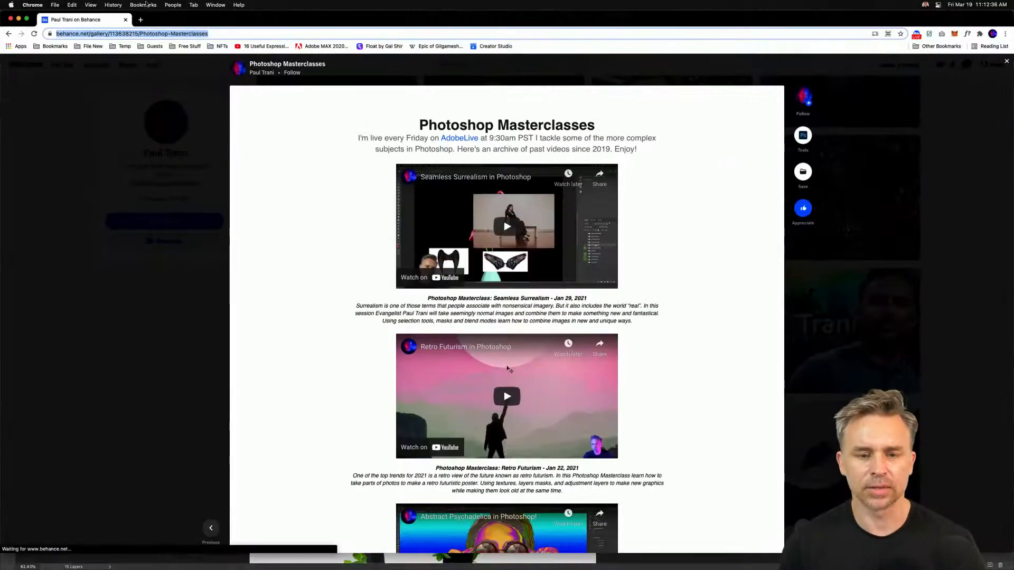
left_click(137, 20)
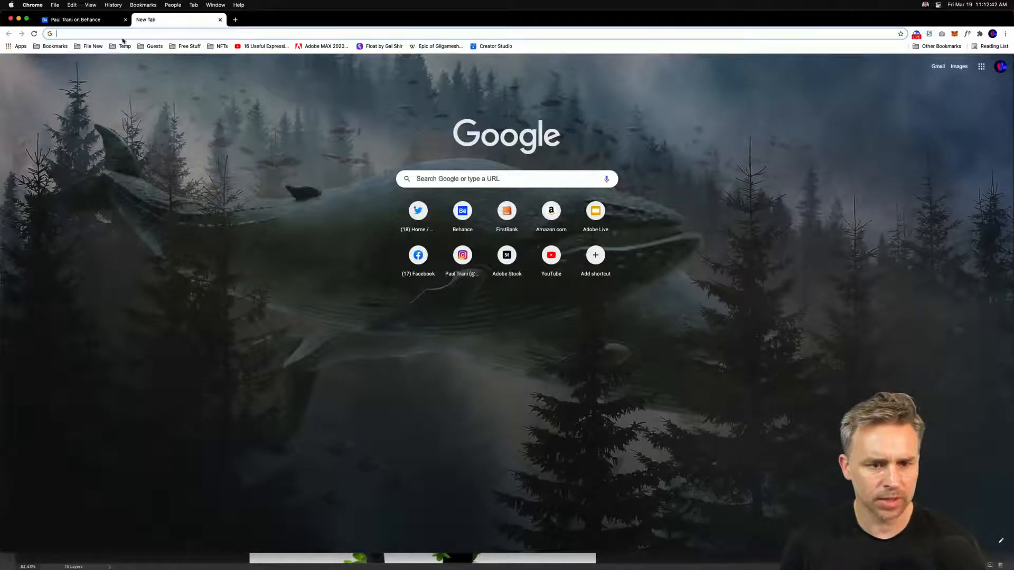
left_click(184, 46)
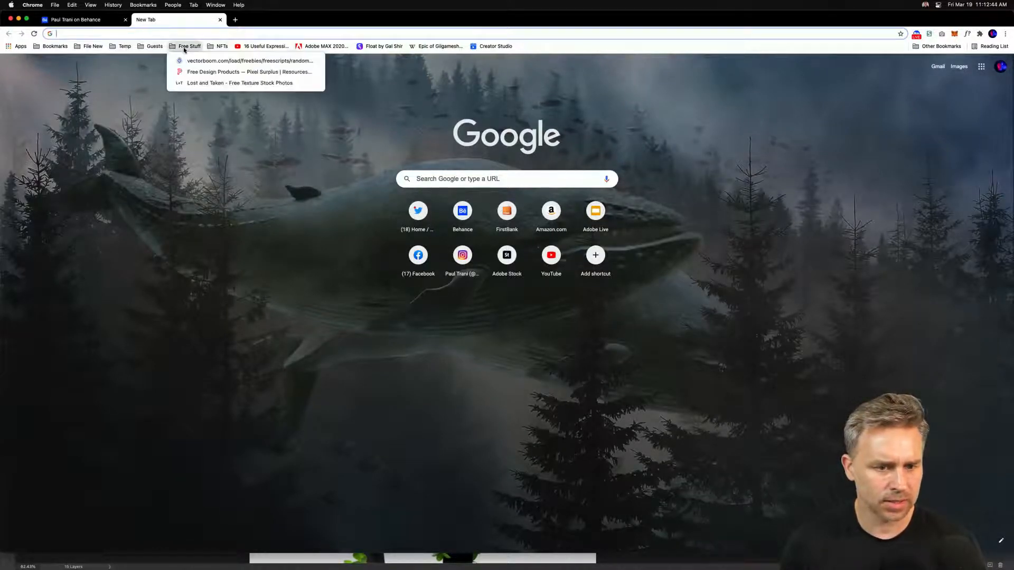
mouse_move(117, 48)
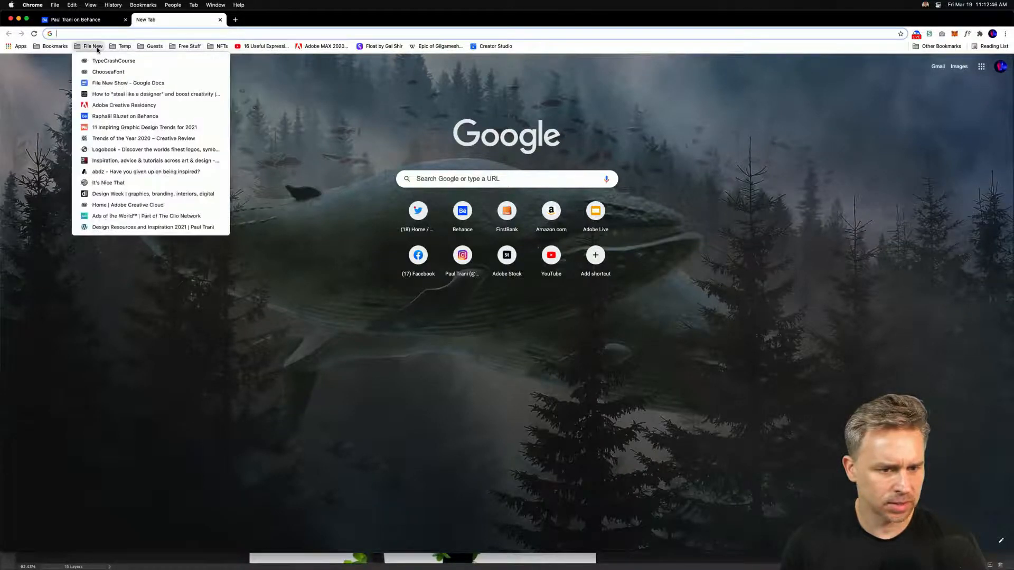
left_click(370, 47)
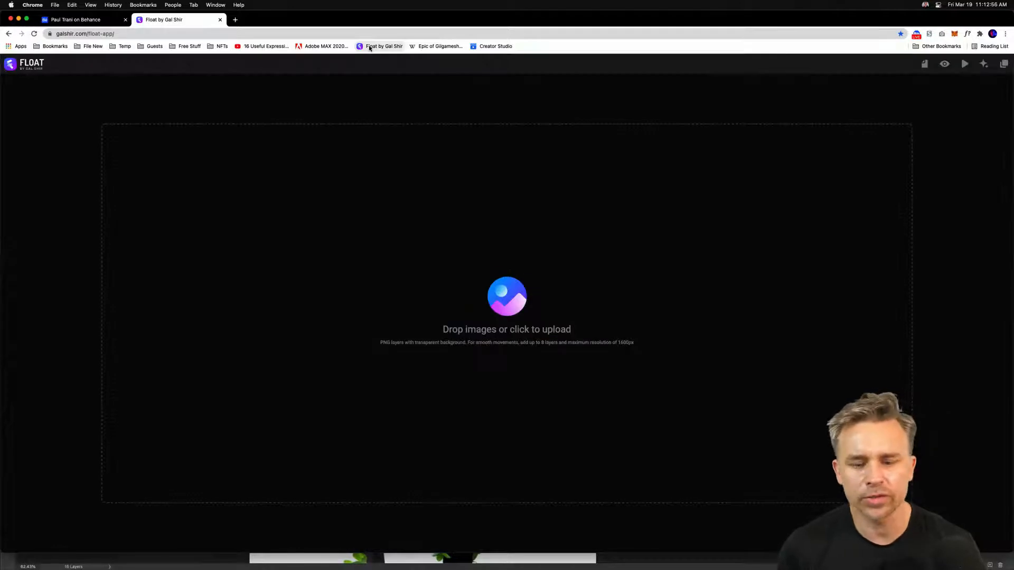
Make the Chrome window narrower, highlight the Float page's address, and move the window away from the screen edge.
left_click_drag(1010, 552, 813, 549)
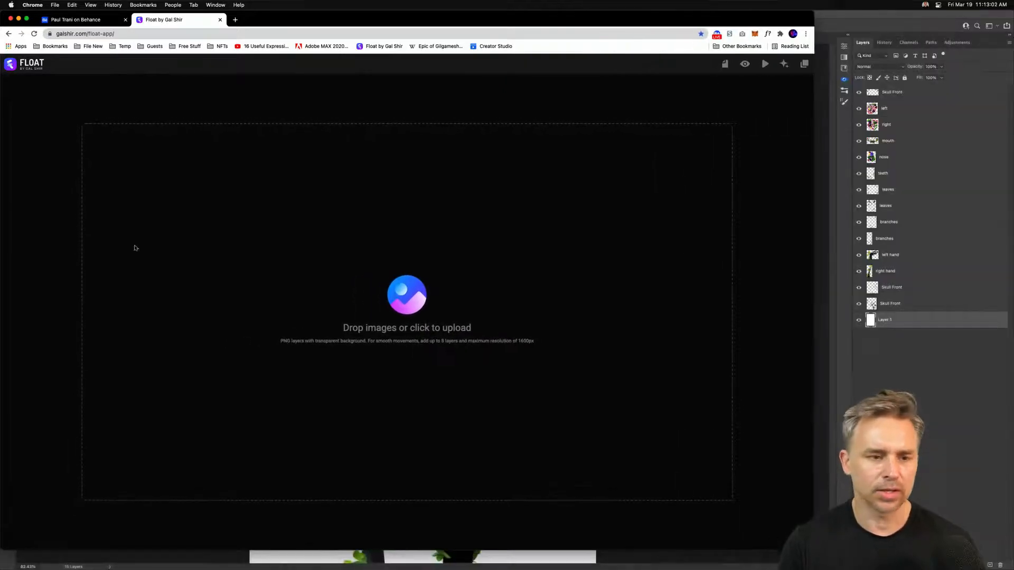
left_click(127, 34)
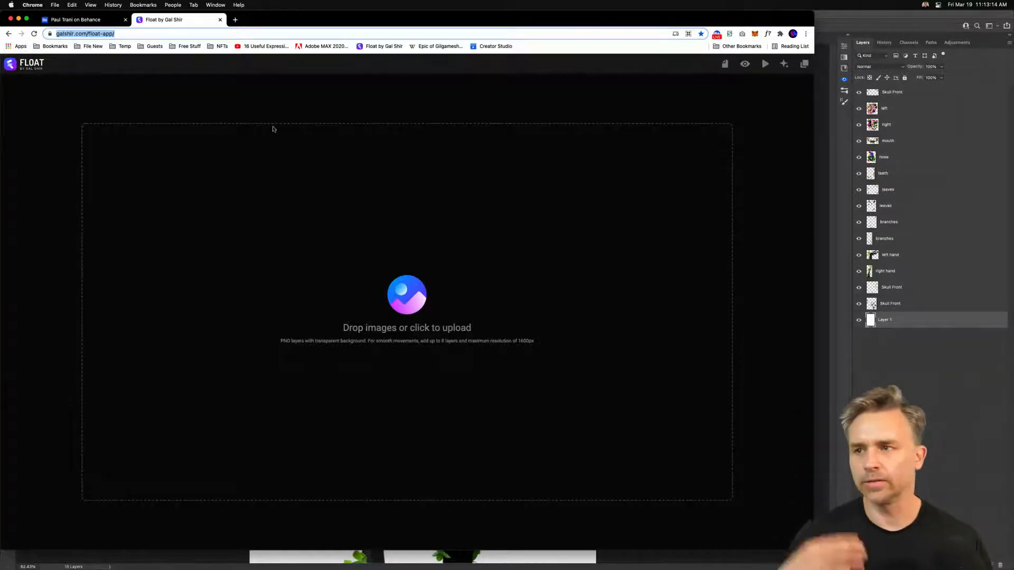
left_click_drag(552, 30, 616, 35)
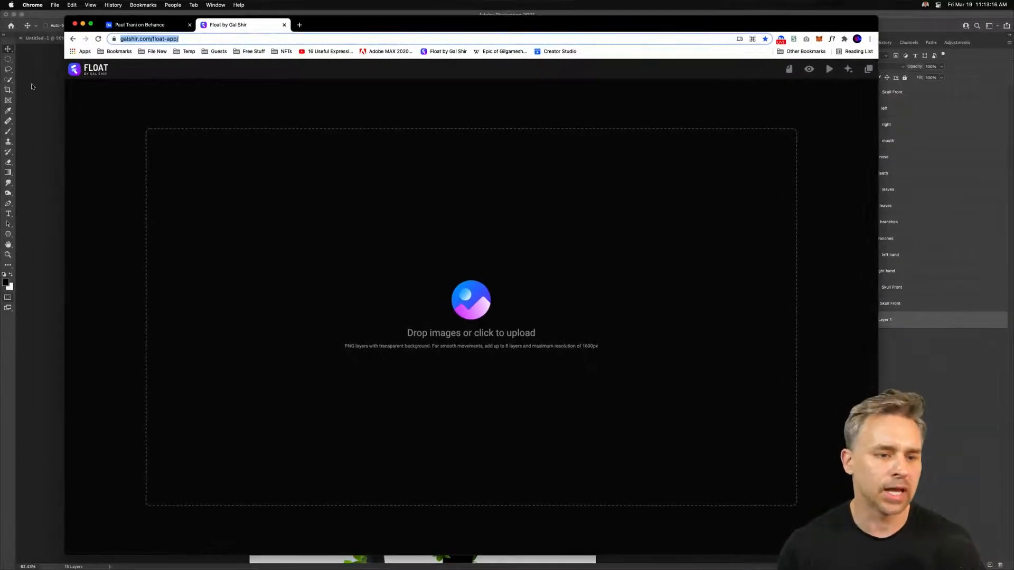
Switch back to Photoshop and hide the flower, mouth, teeth and leaf layers to examine the artwork's parts, showing them all again.
left_click(31, 87)
left_click(858, 108)
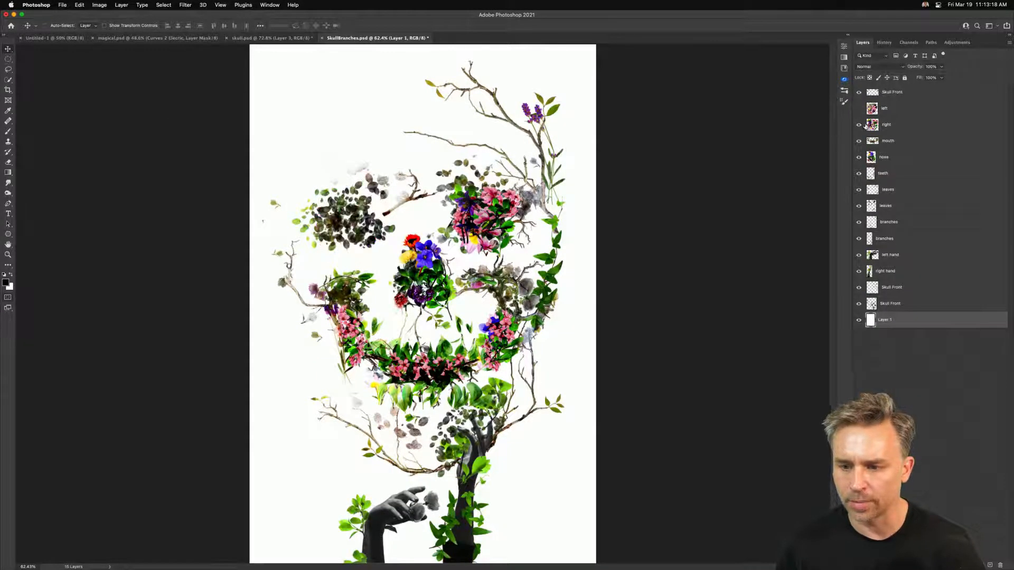
left_click(869, 125)
left_click(858, 157)
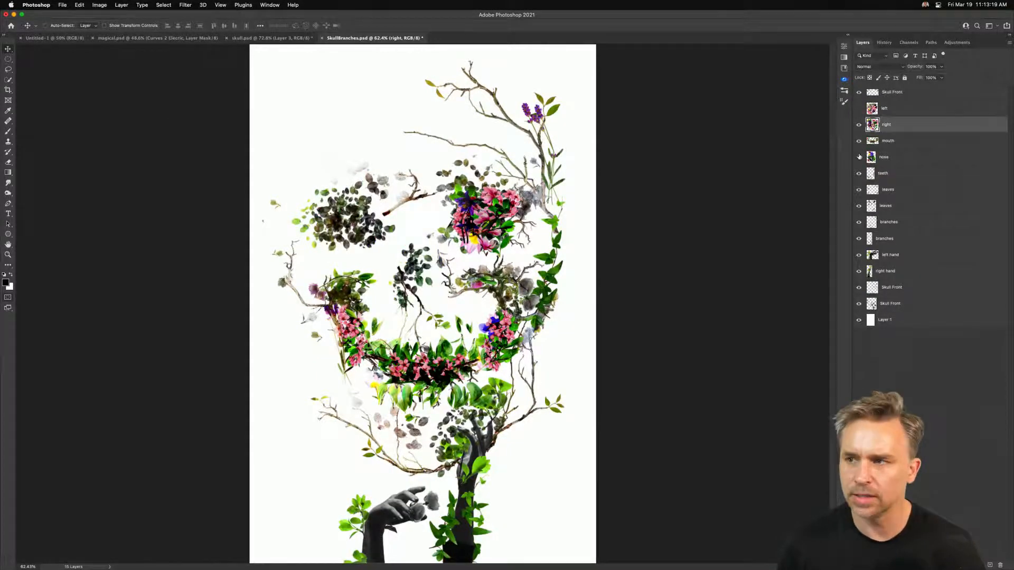
left_click(858, 206)
left_click(859, 190)
left_click(858, 158)
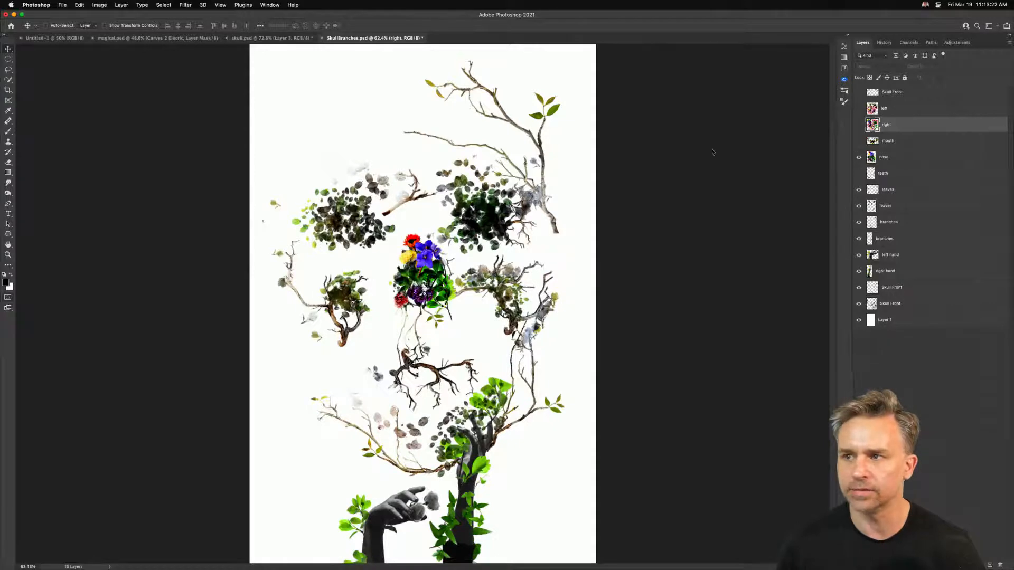
left_click(14, 15)
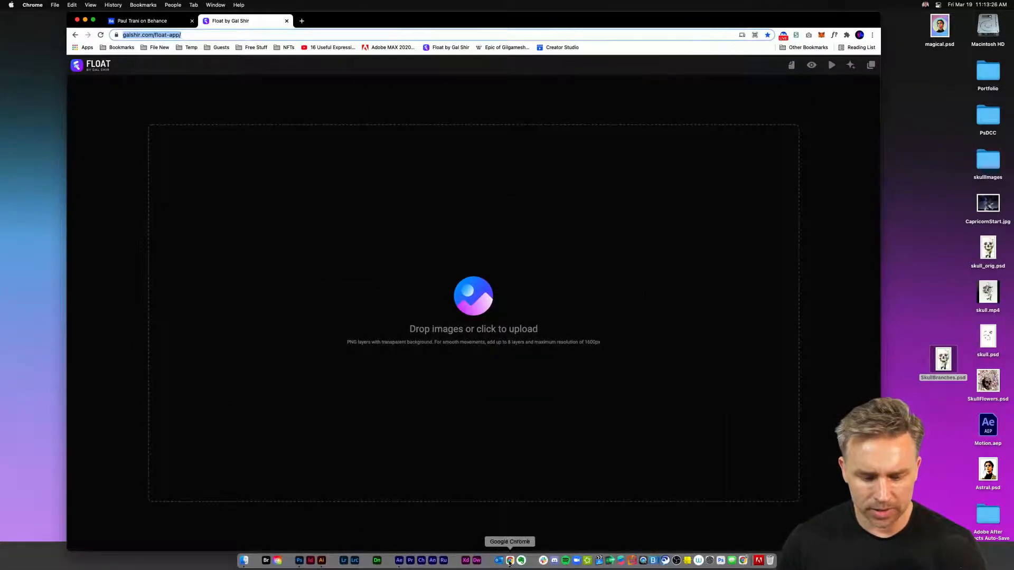
left_click(299, 562)
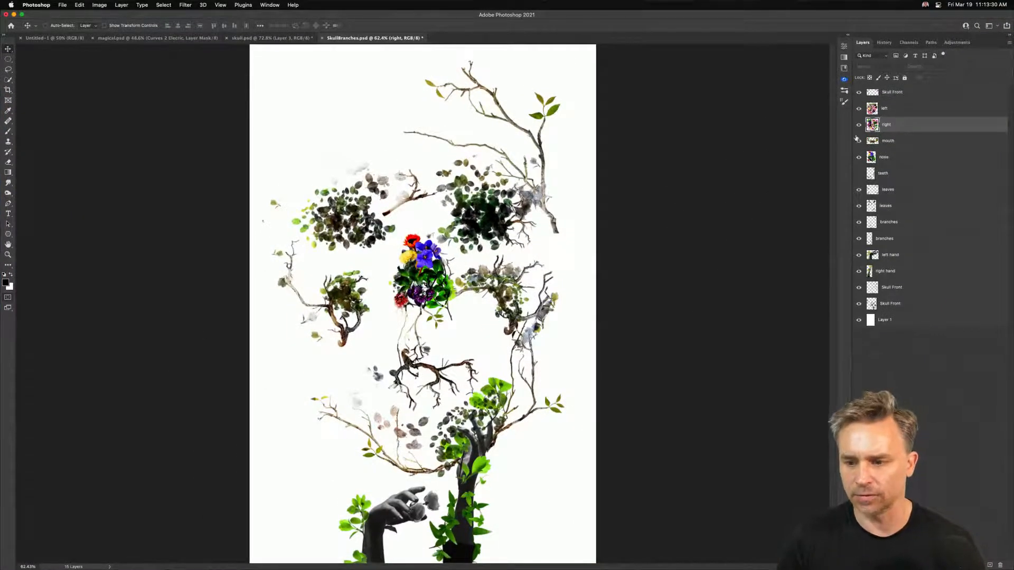
left_click_drag(858, 124, 859, 173)
Export all layers to the Desktop as trimmed, transparent PNG-24 files with the file name prefix Skull.
left_click(65, 4)
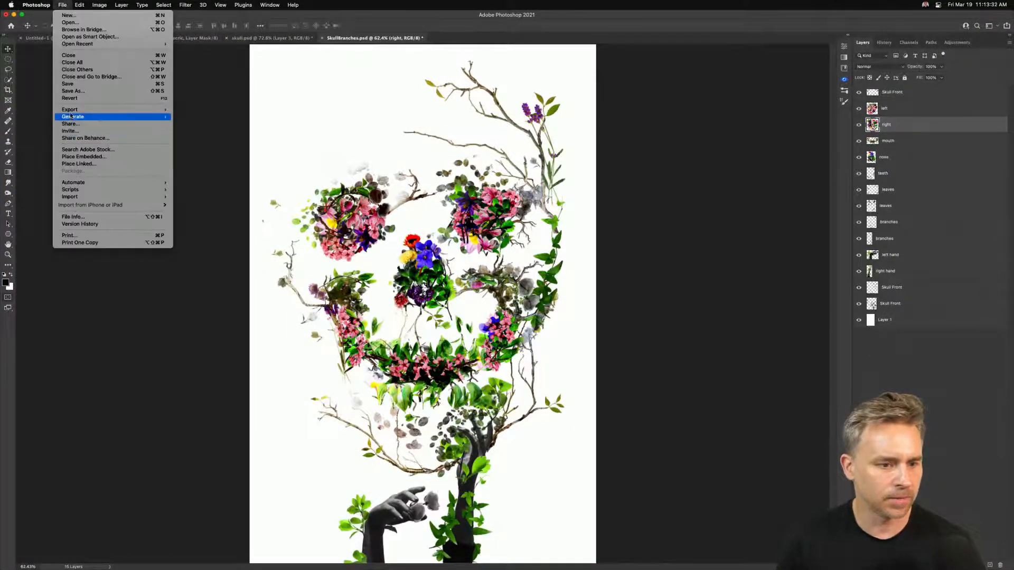
mouse_move(82, 109)
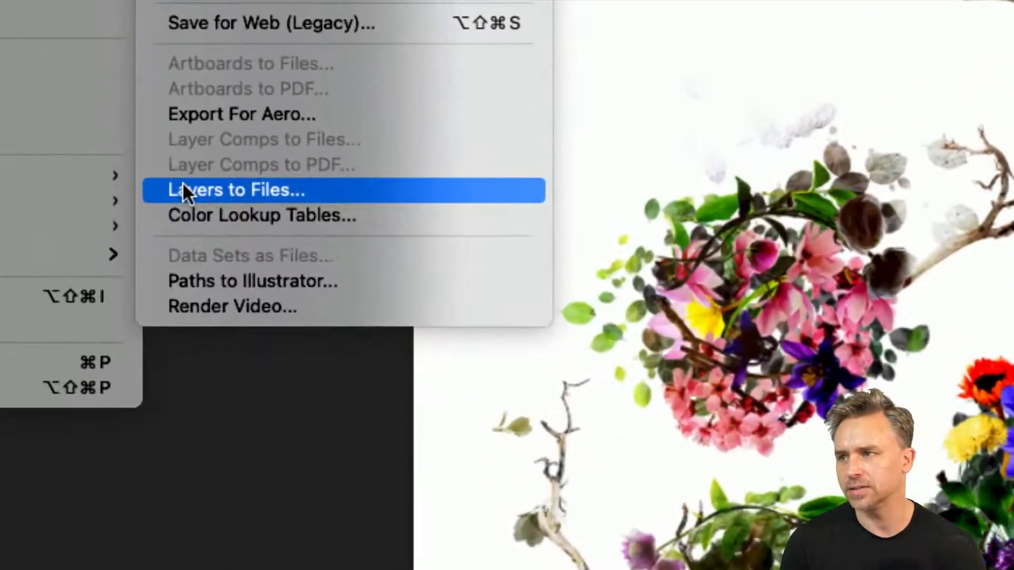
left_click(185, 186)
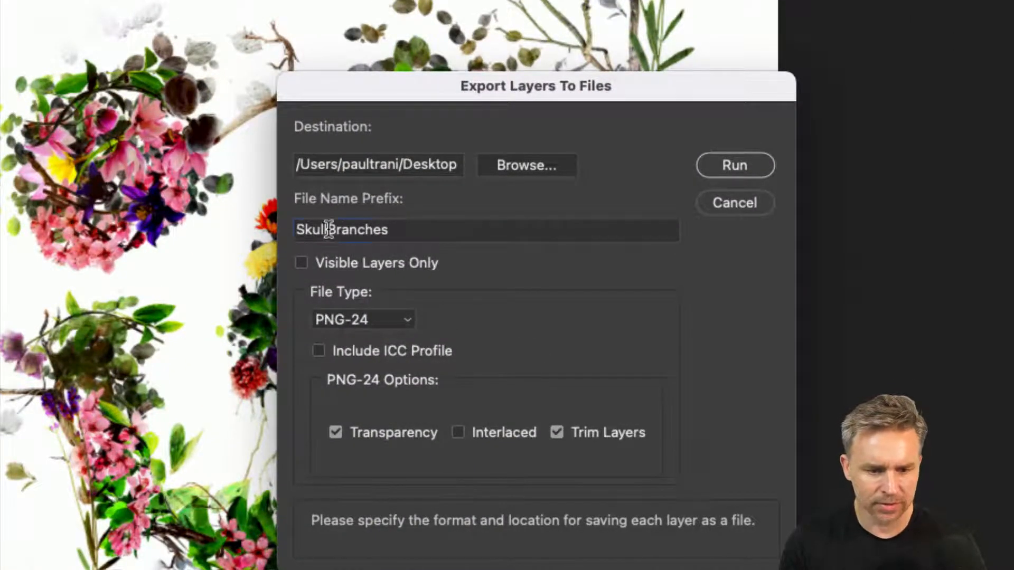
left_click_drag(328, 230, 593, 251)
key("BackSpace")
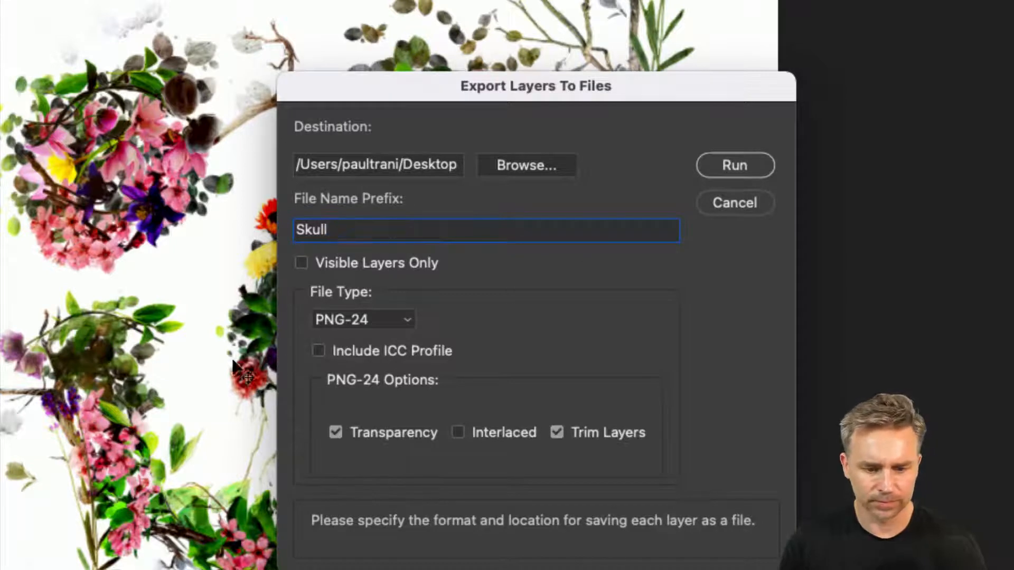
left_click(705, 165)
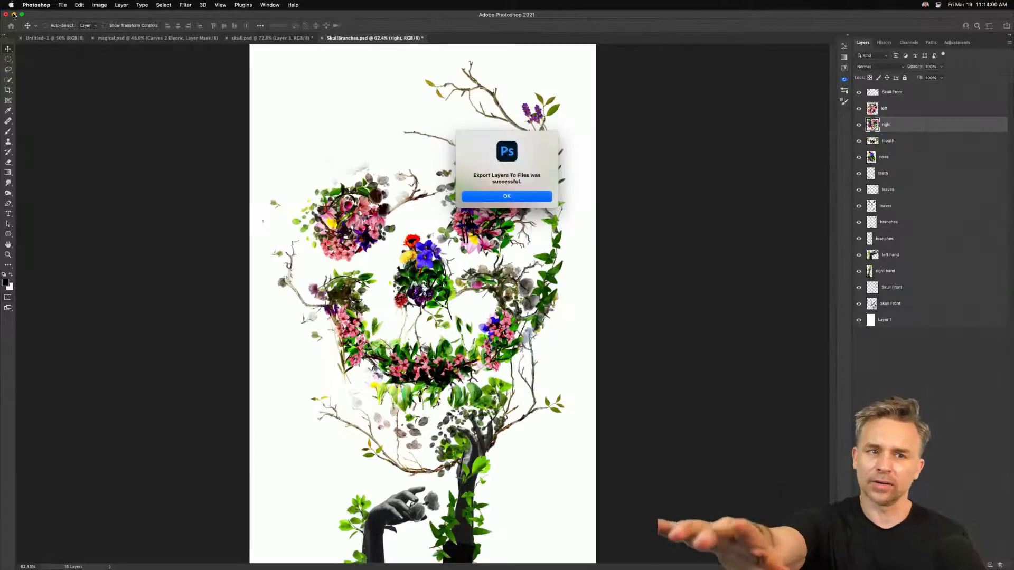
left_click(504, 196)
Minimize Photoshop, open the desktop skullImages folder, and upload all its PNG images to Float, accepting the many-layers notice.
left_click(13, 15)
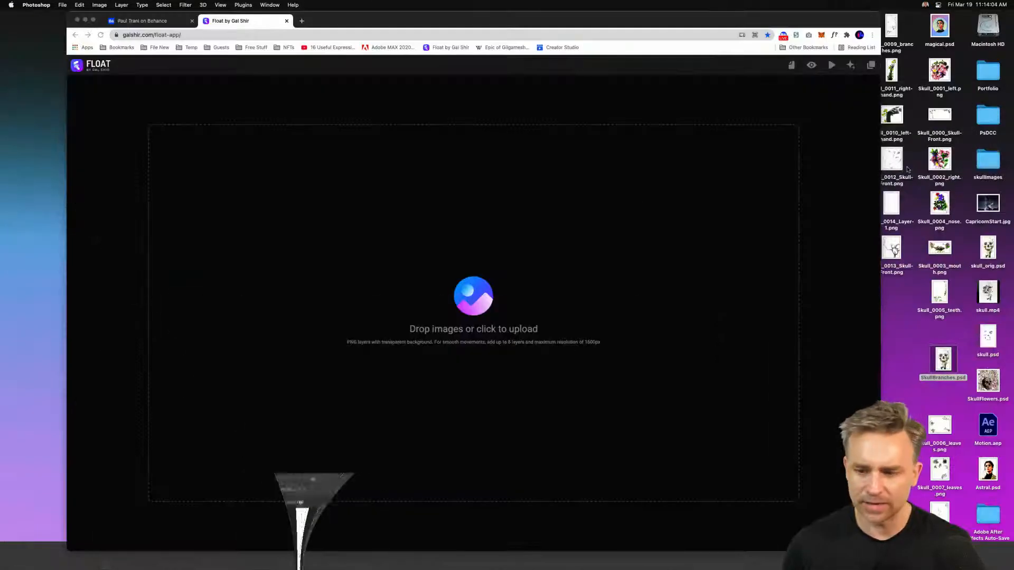
double_click(988, 158)
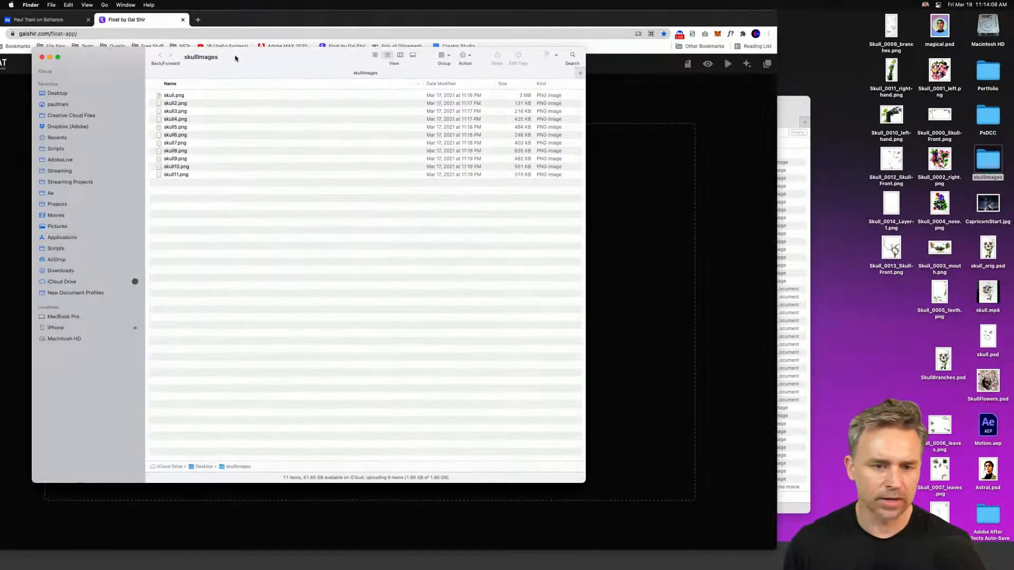
left_click_drag(235, 58, 819, 106)
left_click_drag(822, 283, 290, 306)
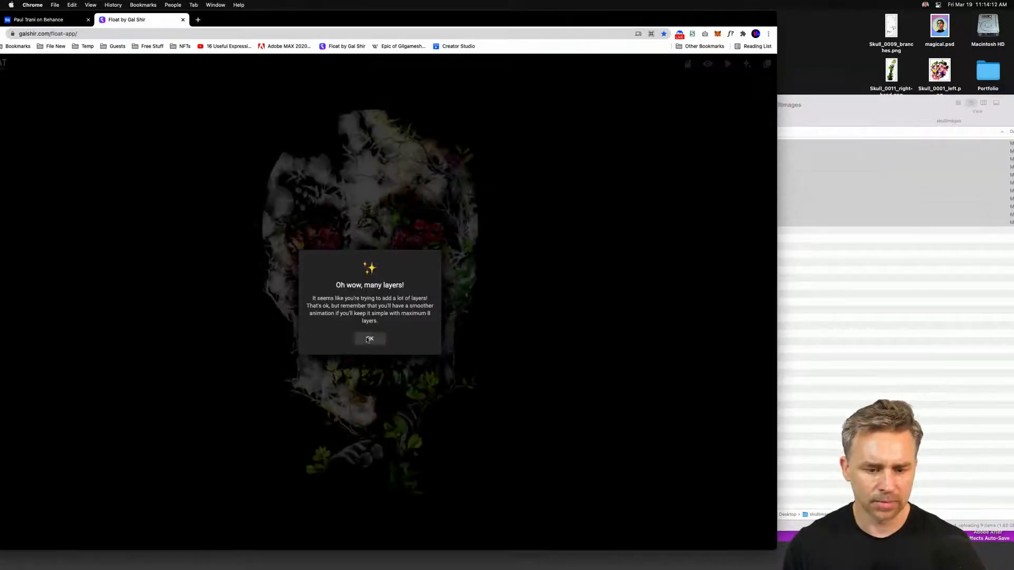
left_click(369, 339)
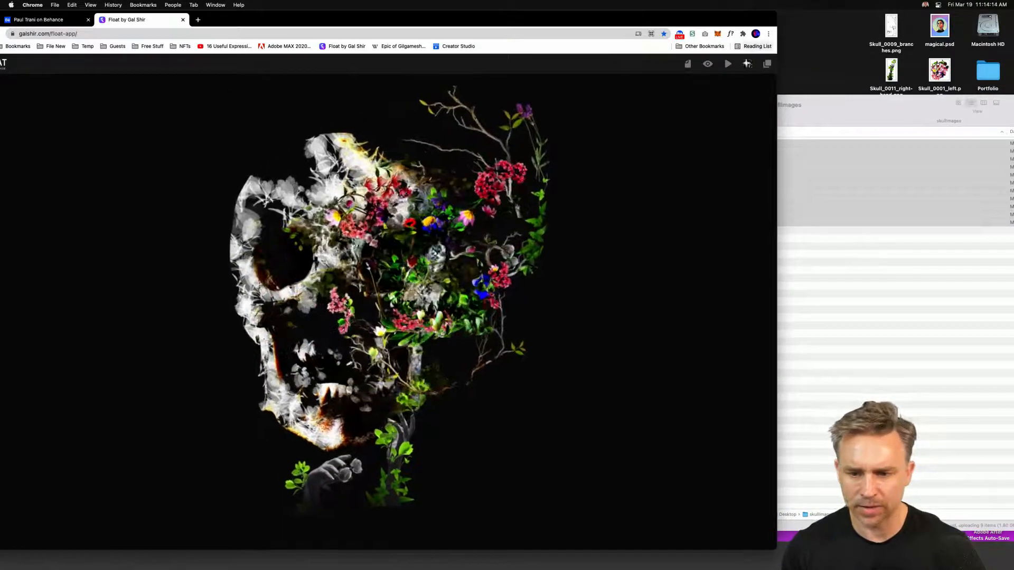
Set Float layer 1's opacity to None, make the background white, and enlarge the browser window to fill the screen.
left_click(767, 64)
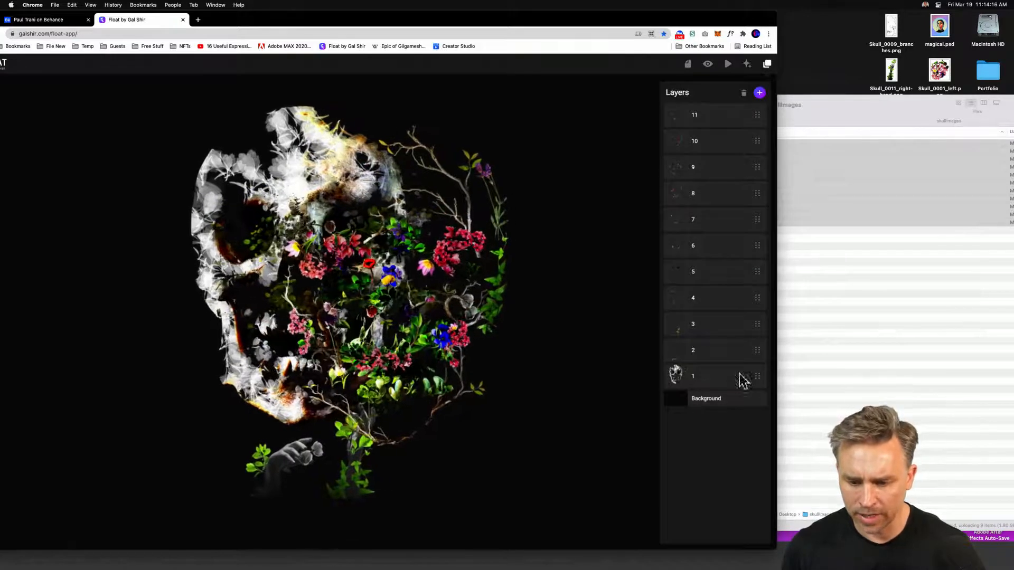
left_click_drag(759, 404, 671, 404)
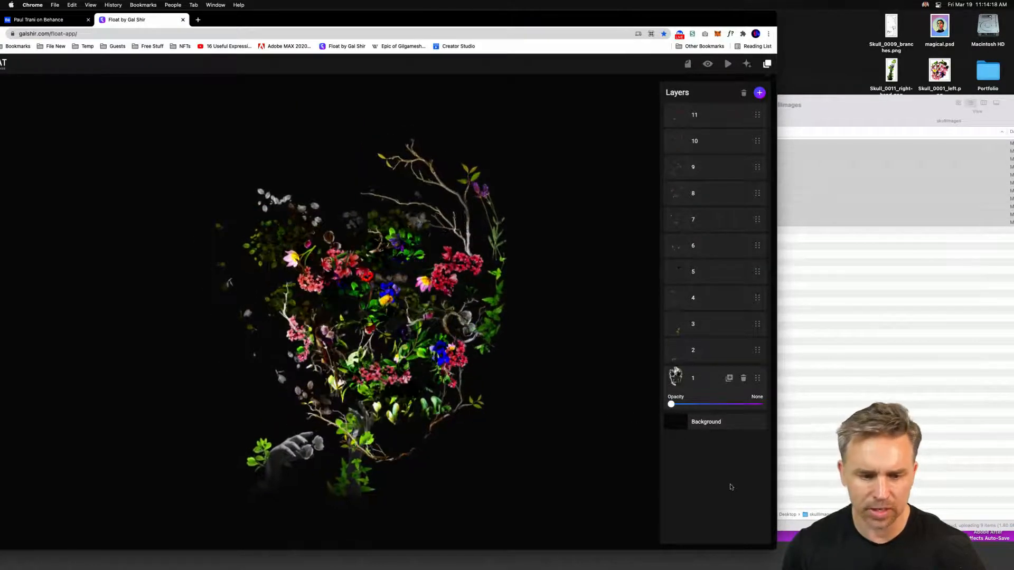
left_click(677, 422)
left_click_drag(676, 458, 540, 318)
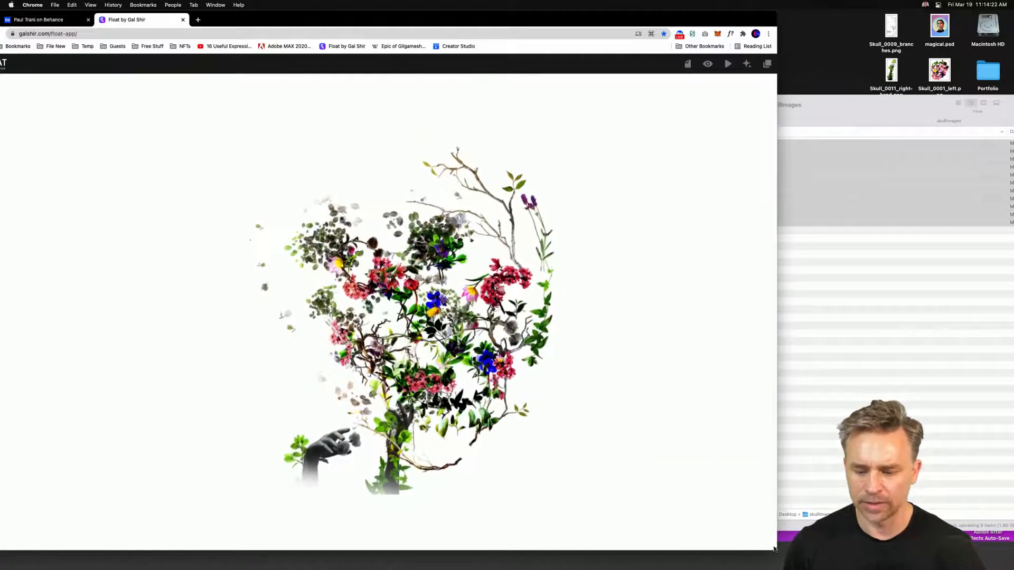
left_click_drag(777, 550, 1013, 569)
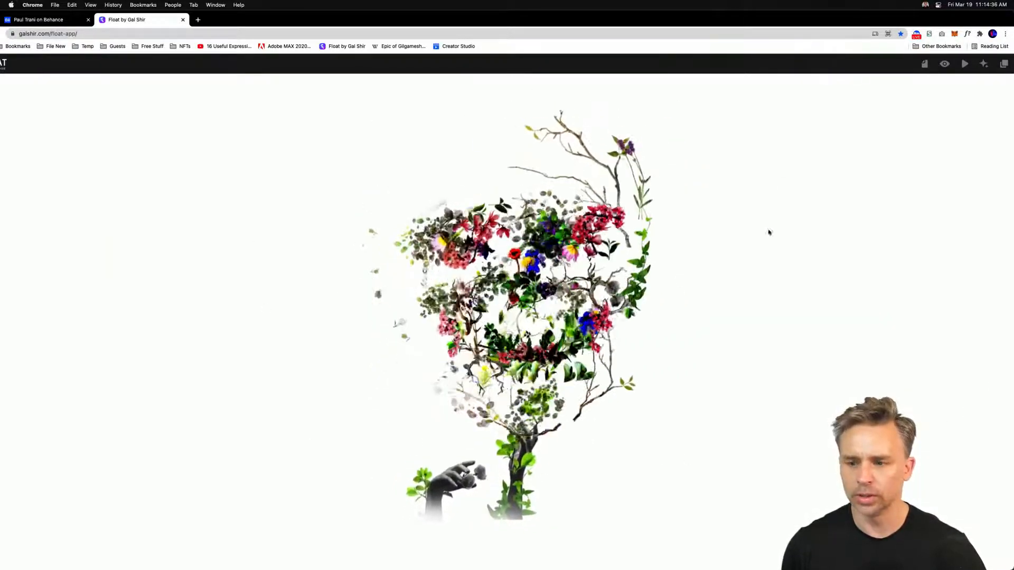
Enable Float's 3D effect for the skull scene with the skew at Max.
left_click(945, 64)
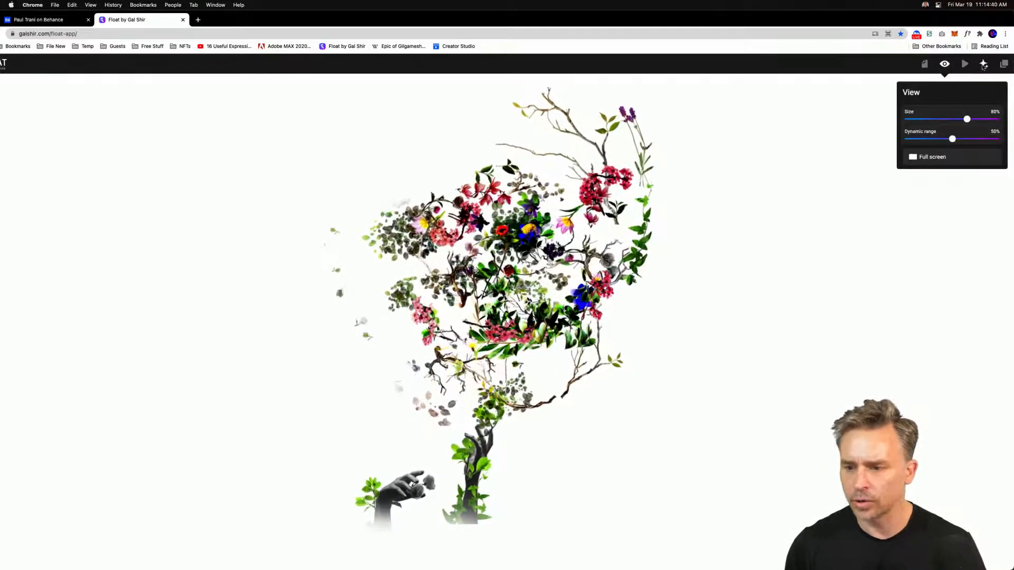
left_click(984, 65)
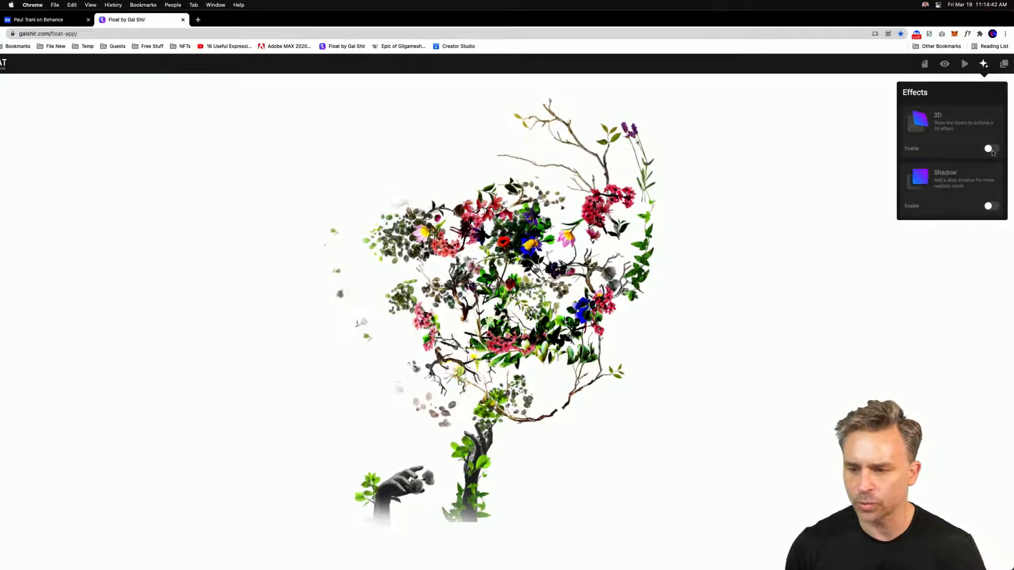
left_click(990, 149)
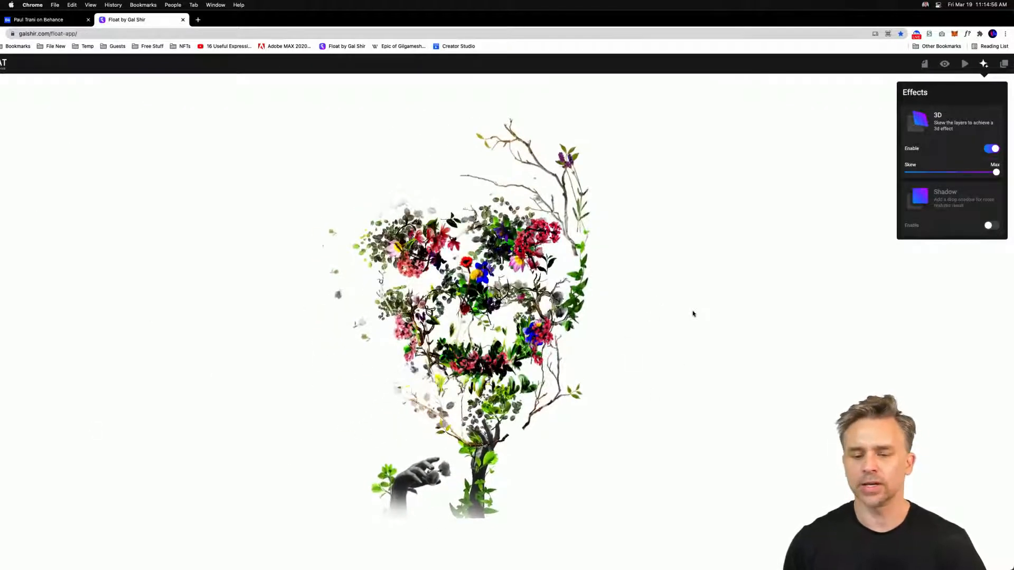
left_click(693, 314)
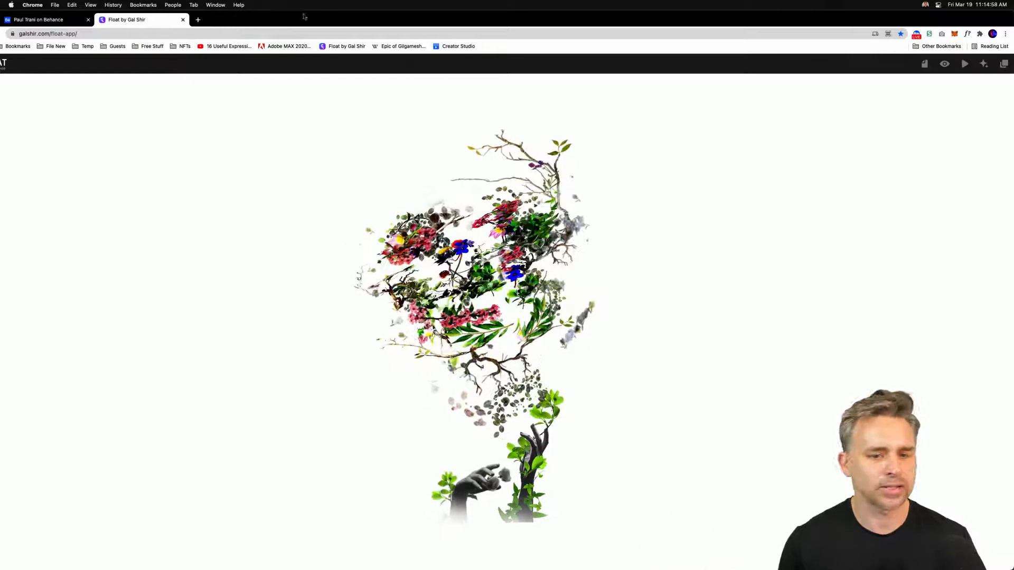
Open the Instagram profile in a new browser tab and view its animated floral skull post.
left_click_drag(303, 18, 334, 10)
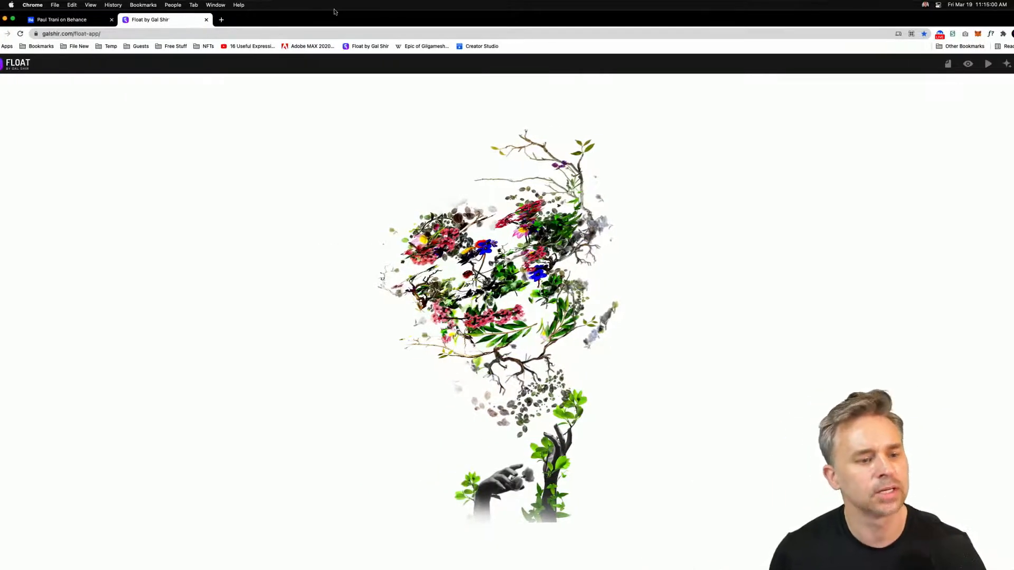
left_click(220, 20)
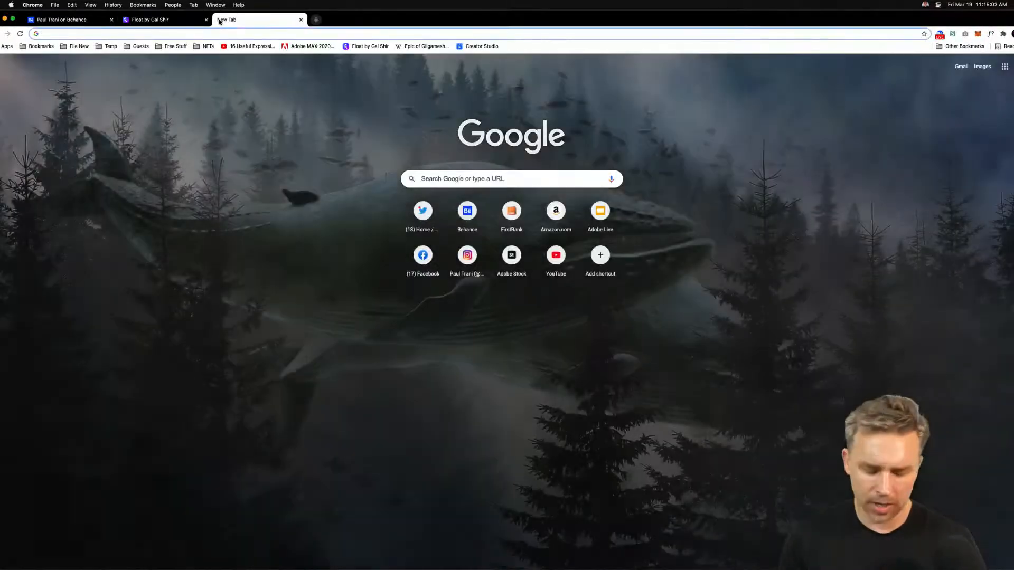
type("pa")
key("BackSpace")
key("BackSpace")
key("BackSpace")
type("ins")
key("Return")
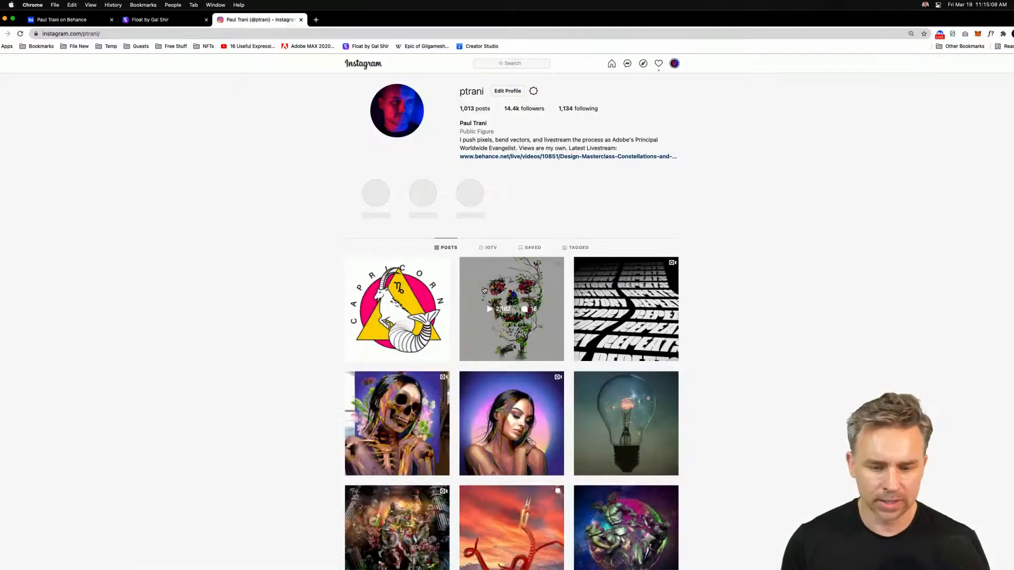
left_click(486, 294)
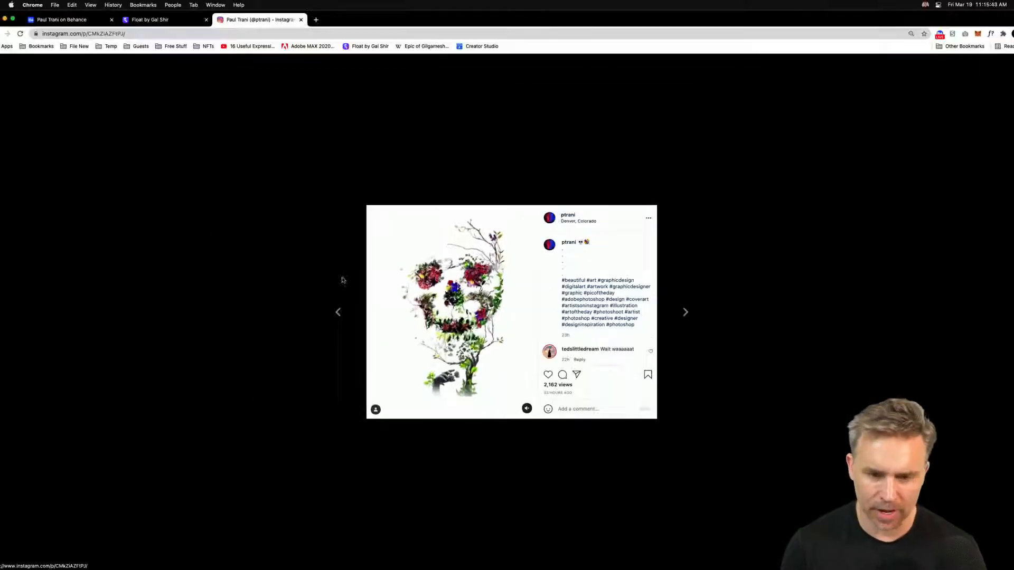
Preview skull4.png, skull11.png, skull.png and skull2.png from the skullImages folder beside the browser window.
left_click_drag(1005, 13, 884, 12)
left_click(946, 295)
left_click(944, 295)
left_click(748, 169)
key("space")
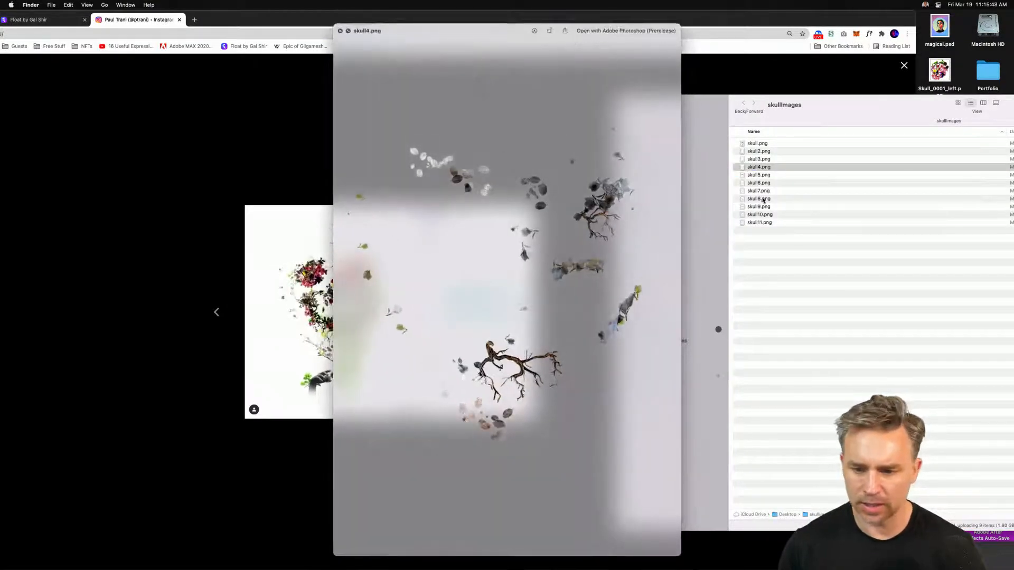
left_click(754, 223)
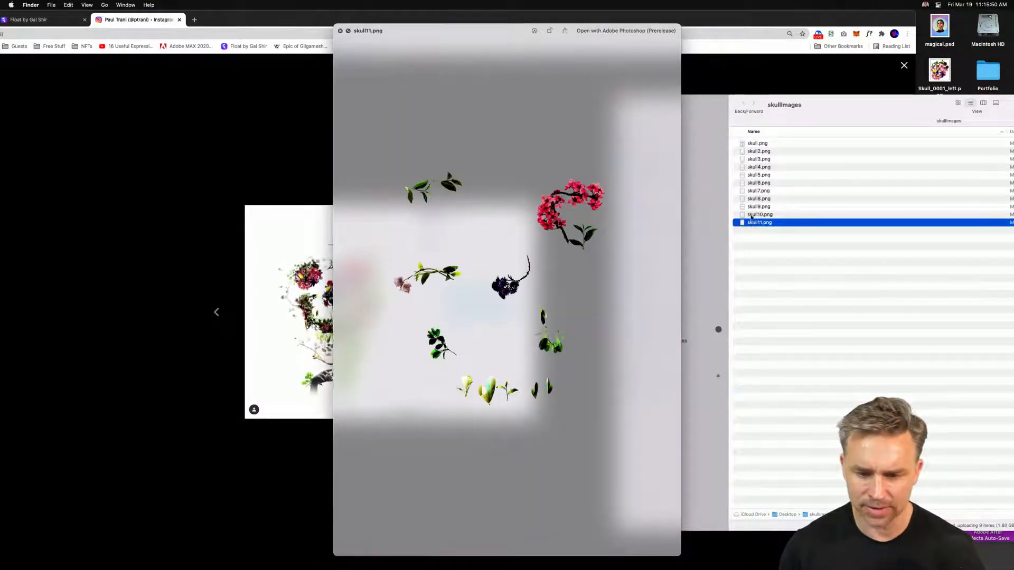
left_click(741, 143)
left_click(742, 152)
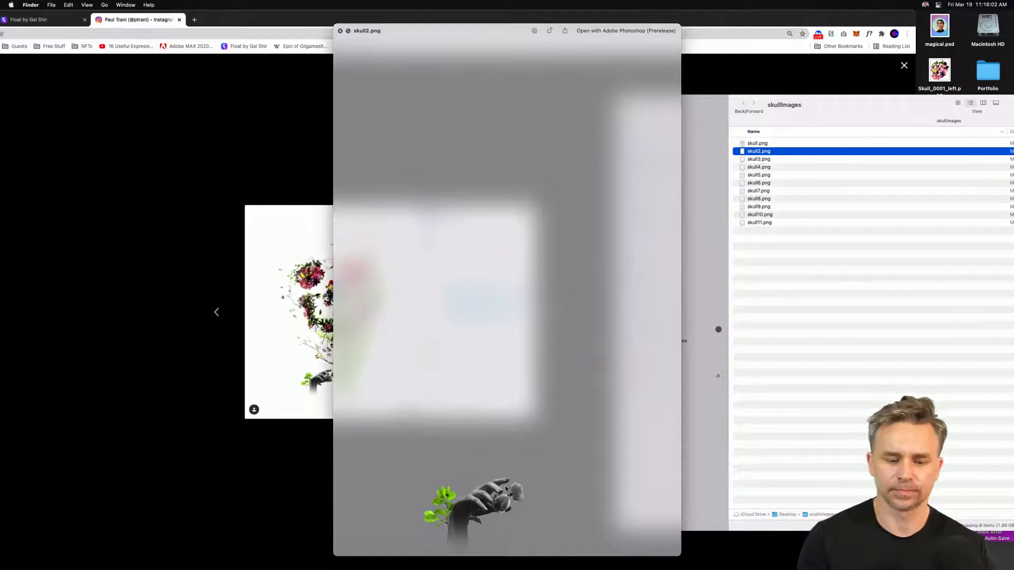
key("space")
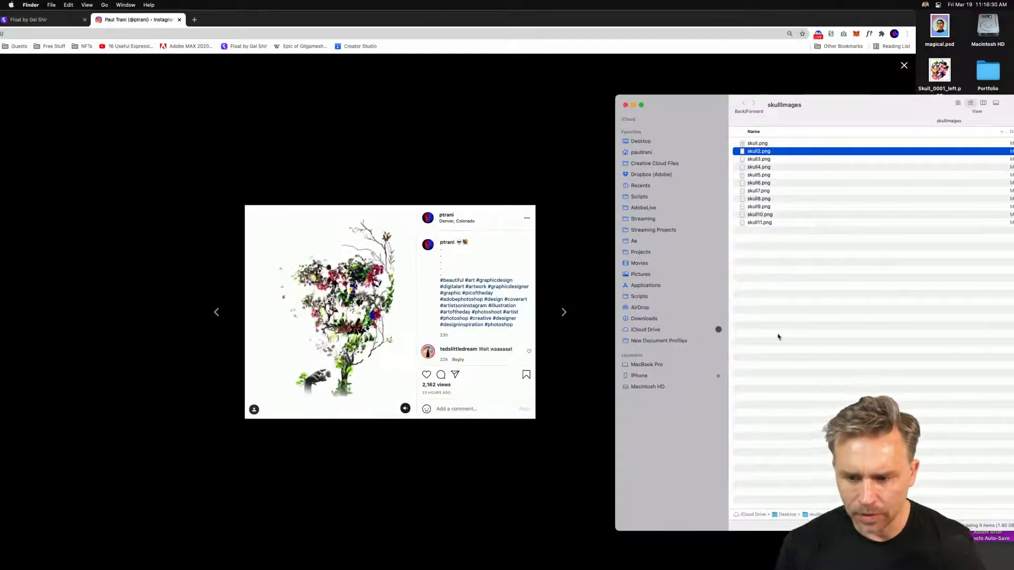
Close the skullImages and Trash folder windows and minimize the browser to clear the desktop.
left_click(776, 335)
left_click(625, 105)
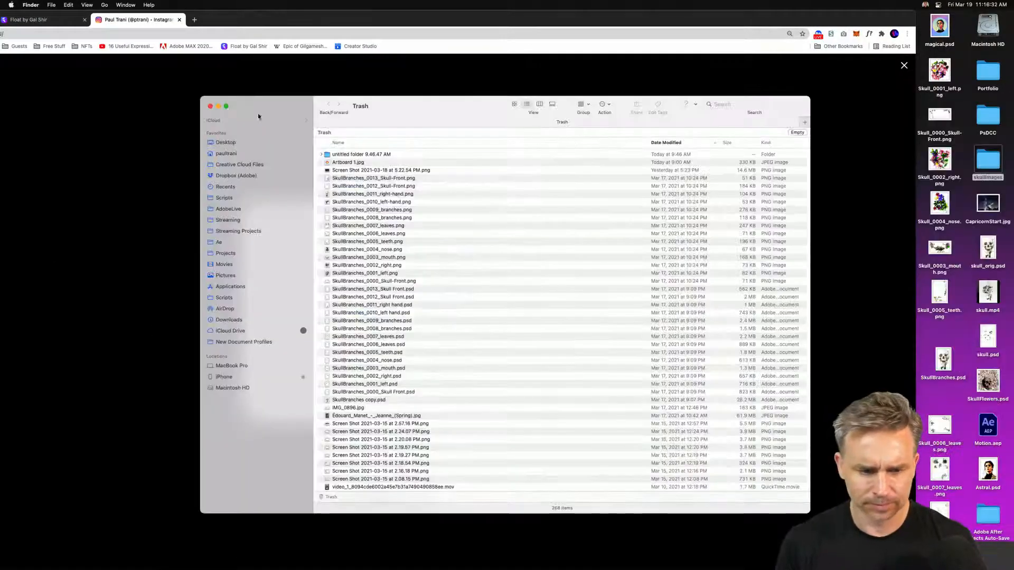
left_click(210, 107)
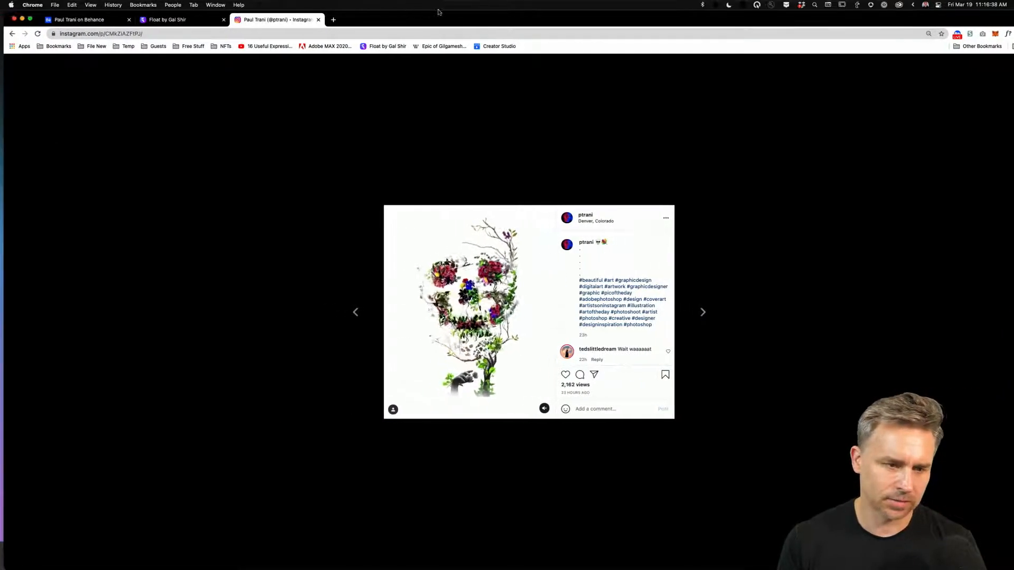
left_click(33, 19)
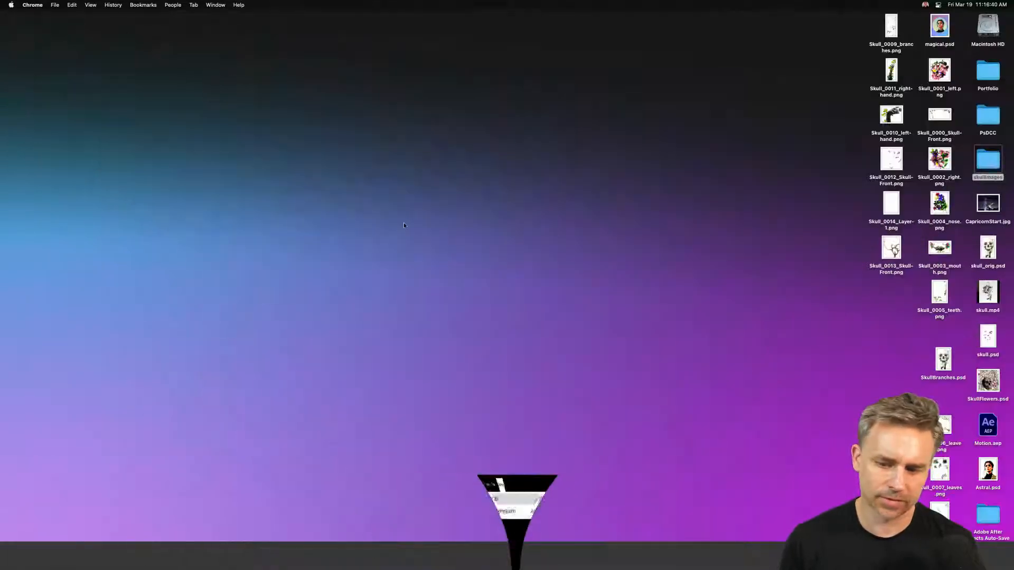
Move the exported Skull PNG files and SkullBranches.psd from the desktop to the Trash.
left_click_drag(838, 17, 890, 301)
key("super+BackSpace")
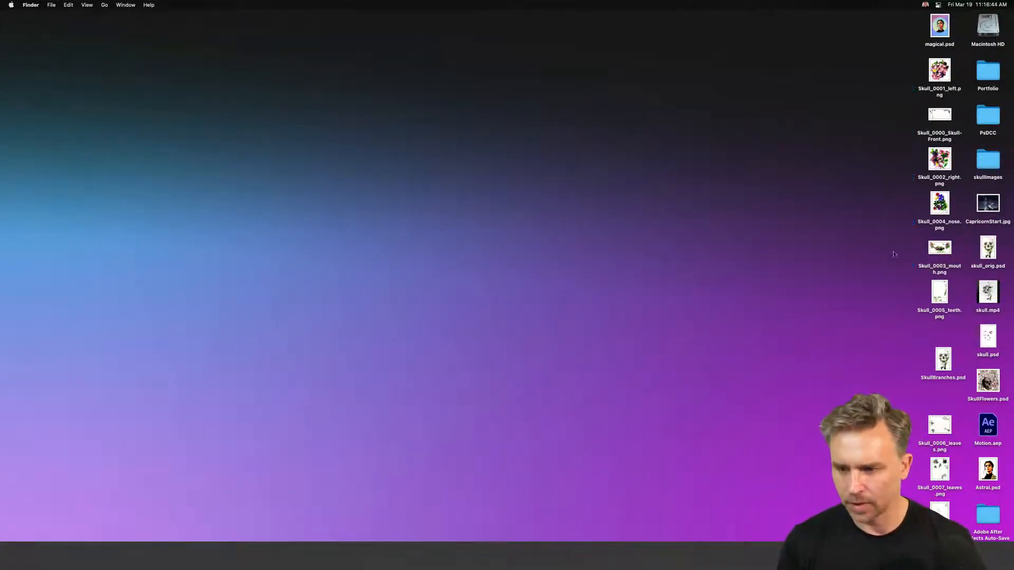
left_click_drag(902, 97, 948, 496)
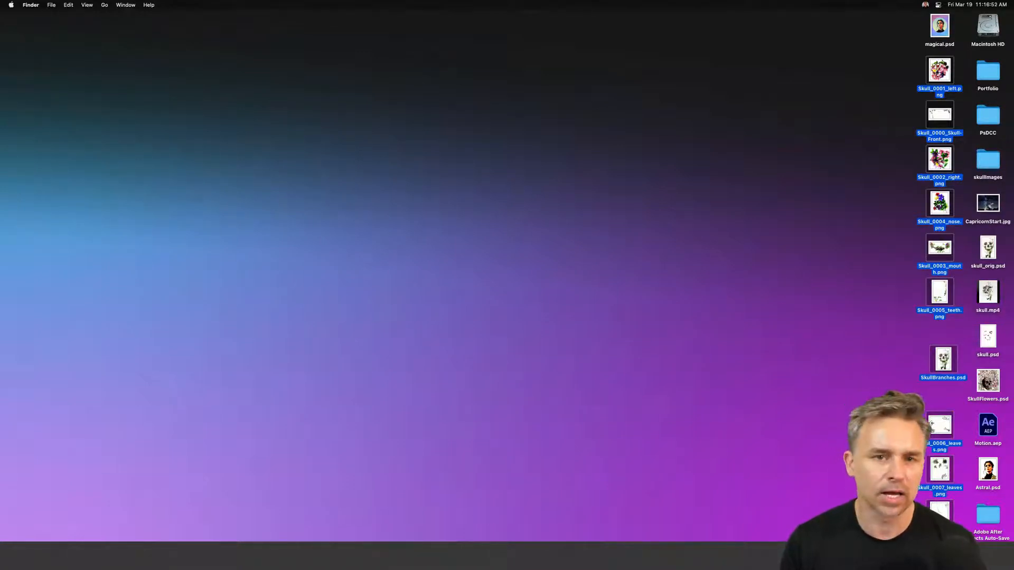
key("super+BackSpace")
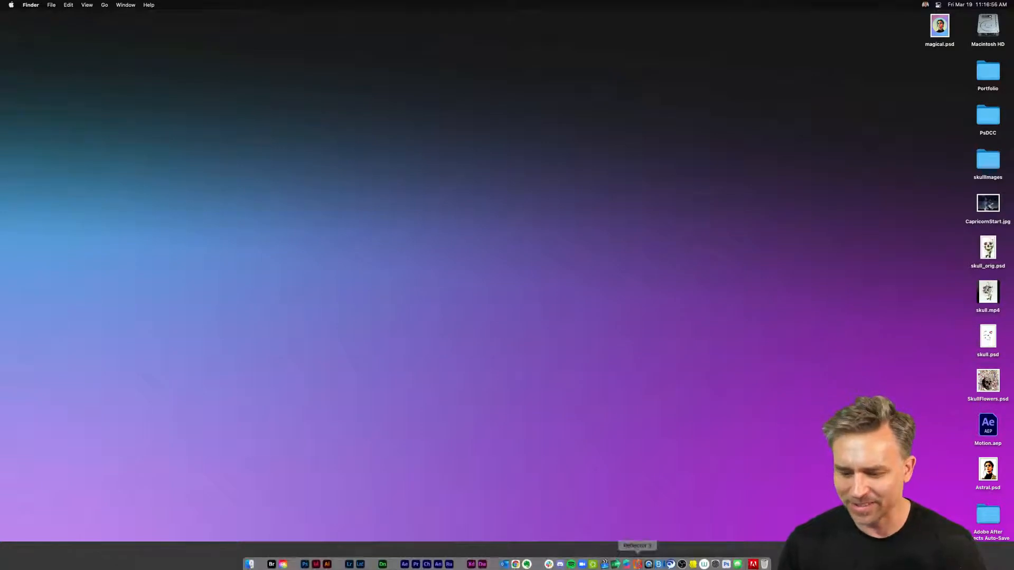
Switch to Photoshop, show the blank Untitled-1 document, and browse the Nature library's Flowers & Plants group.
left_click(305, 562)
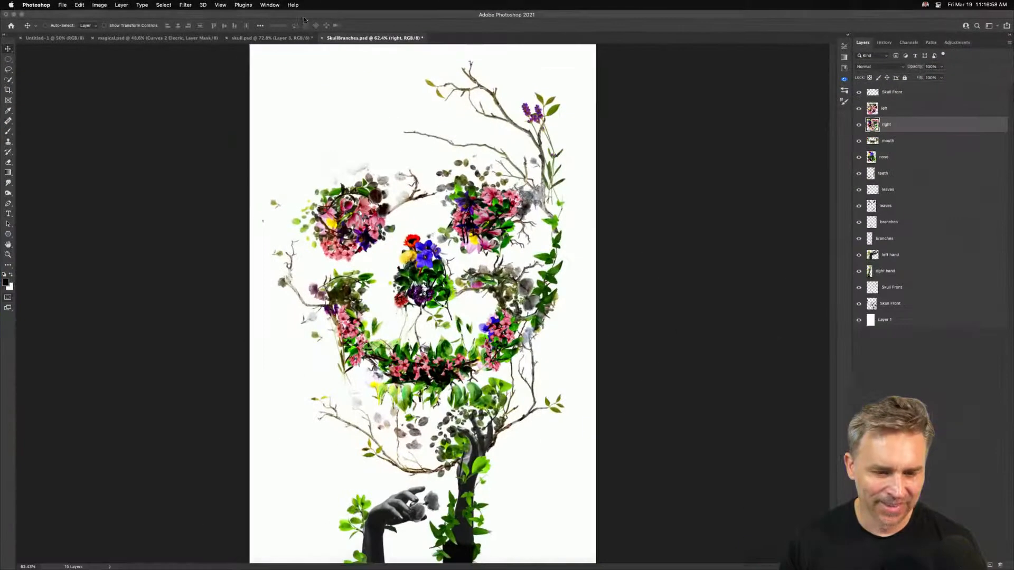
left_click(30, 38)
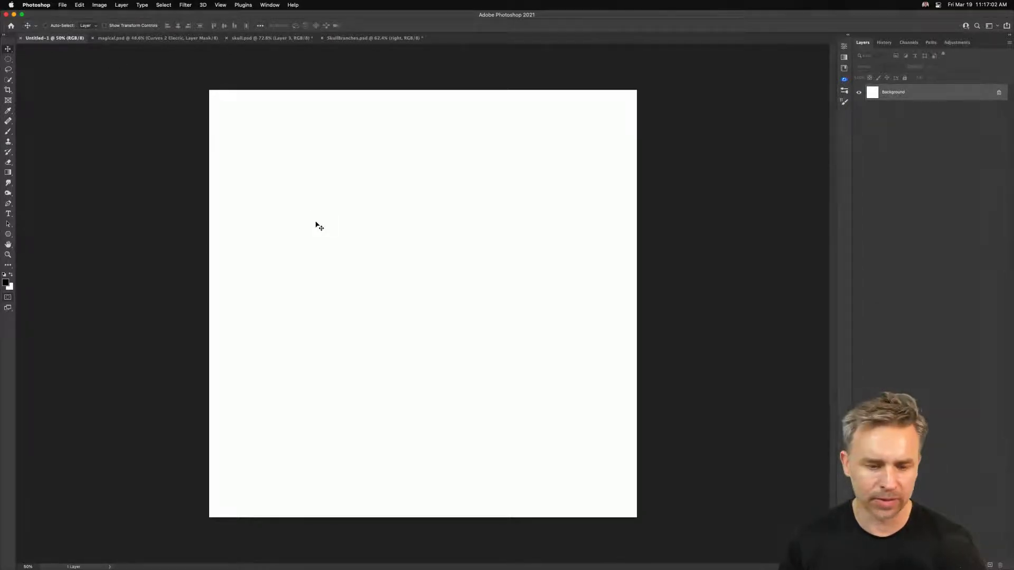
left_click(848, 36)
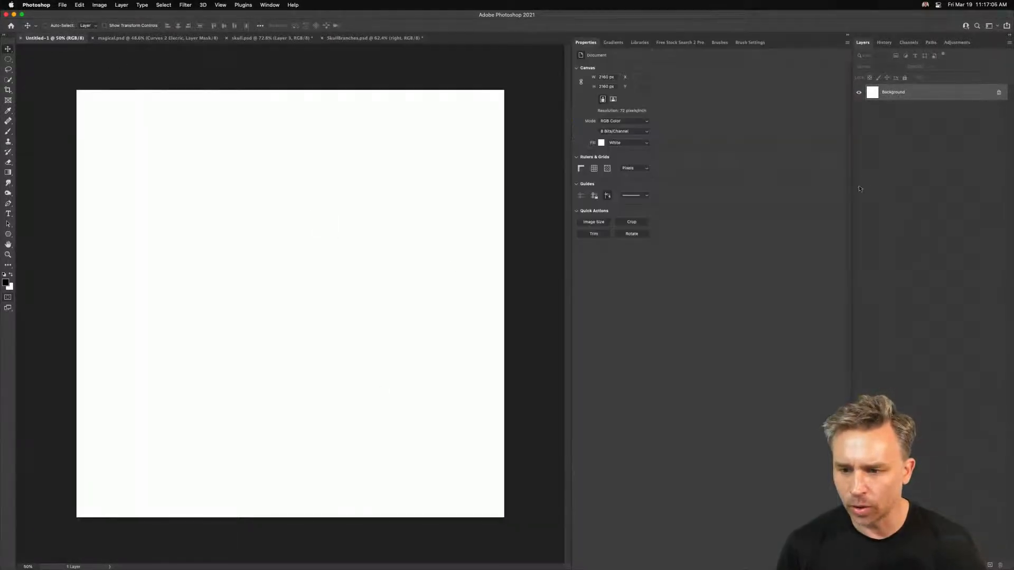
left_click(640, 42)
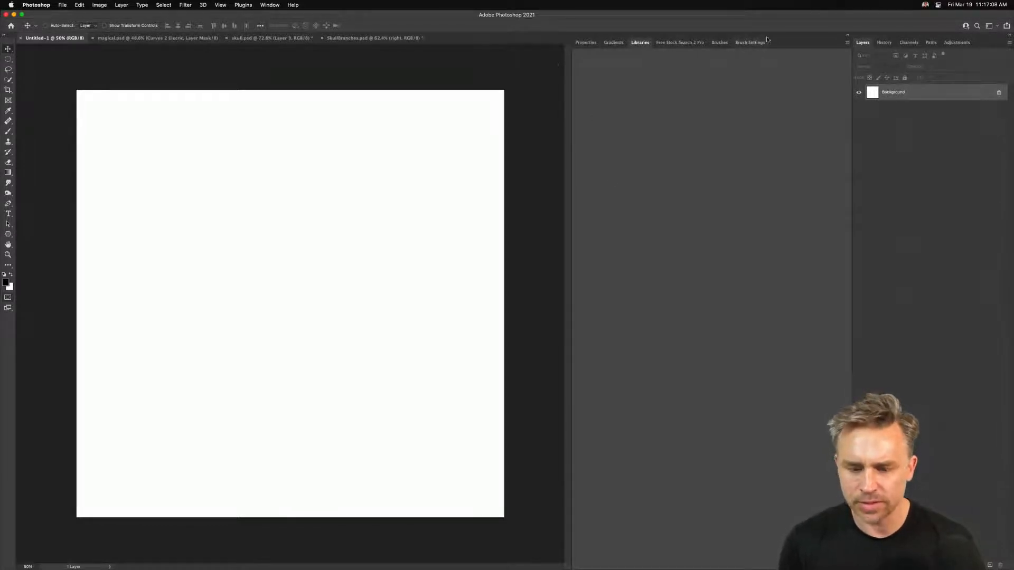
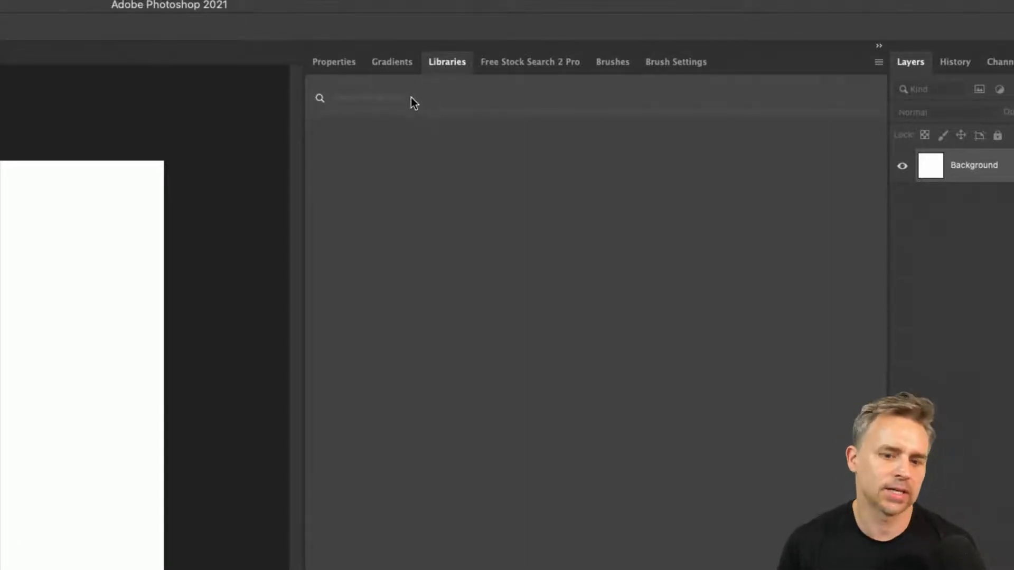
scroll(538, 261, "down", 3)
scroll(538, 261, "up", 3)
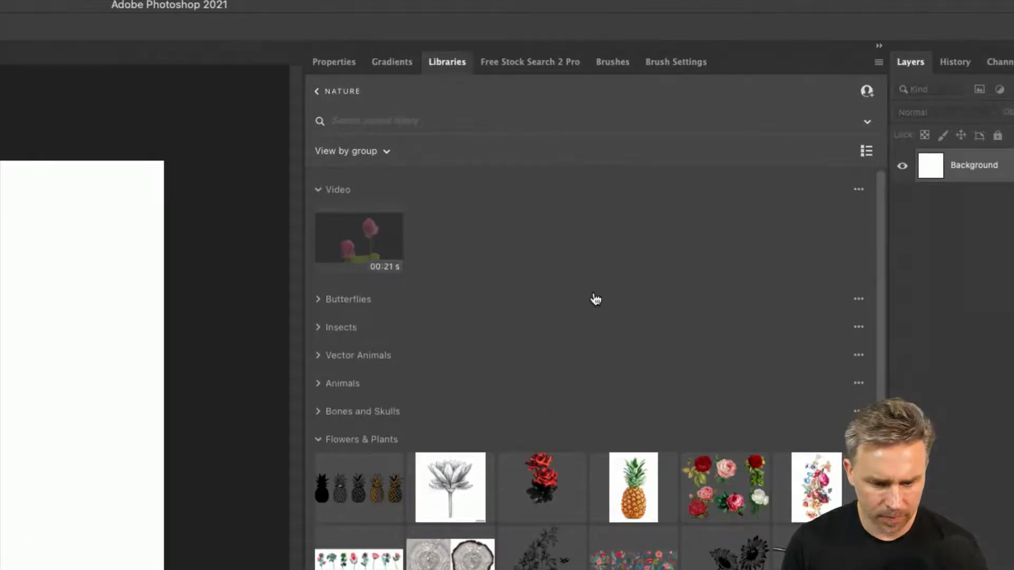
scroll(592, 299, "down", 3)
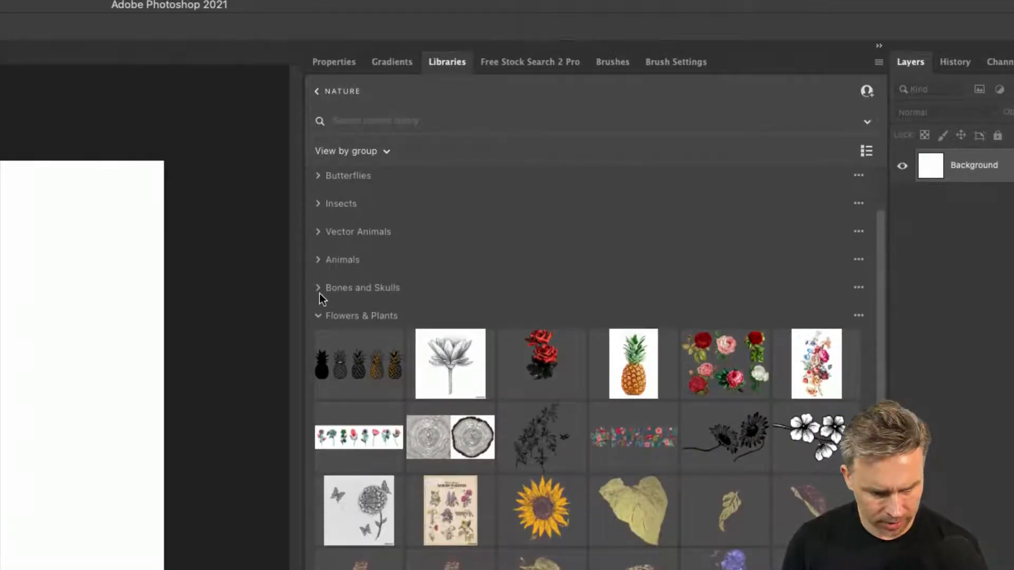
scroll(321, 300, "down", 5)
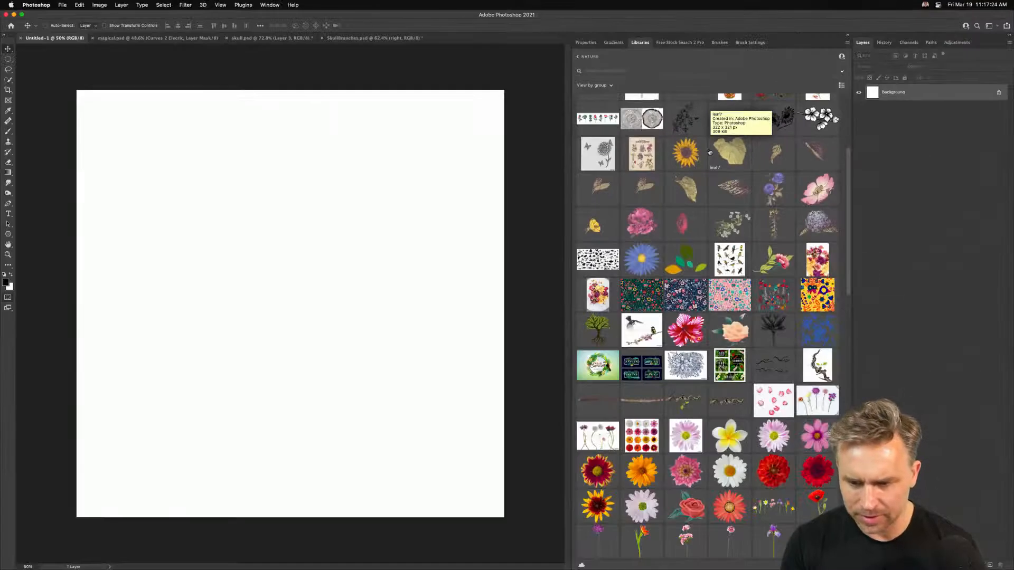
Place the leaf7 and leaf5 library graphics near the centre of the blank canvas.
left_click_drag(600, 296, 604, 320)
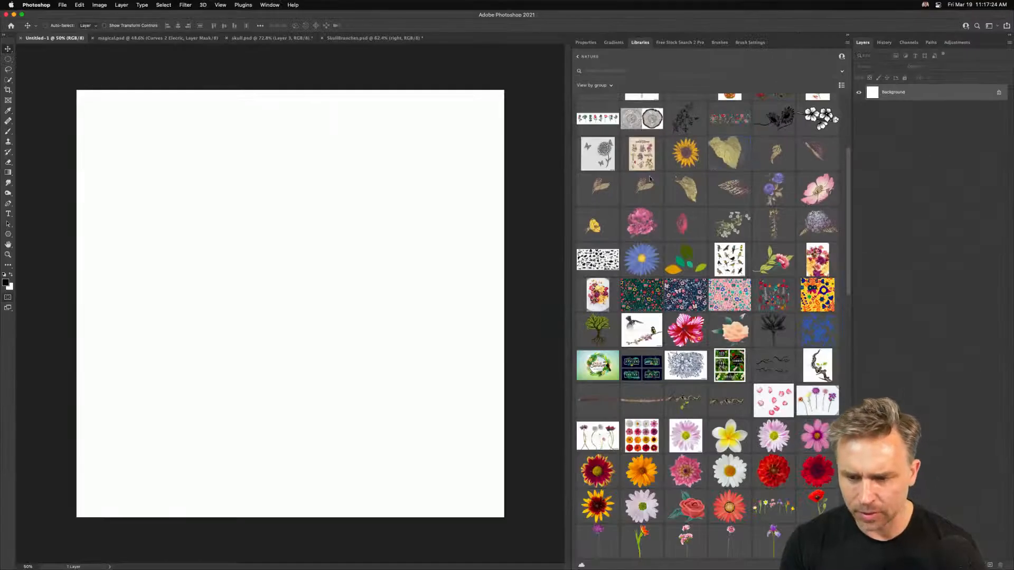
left_click_drag(306, 284, 345, 322)
key("Return")
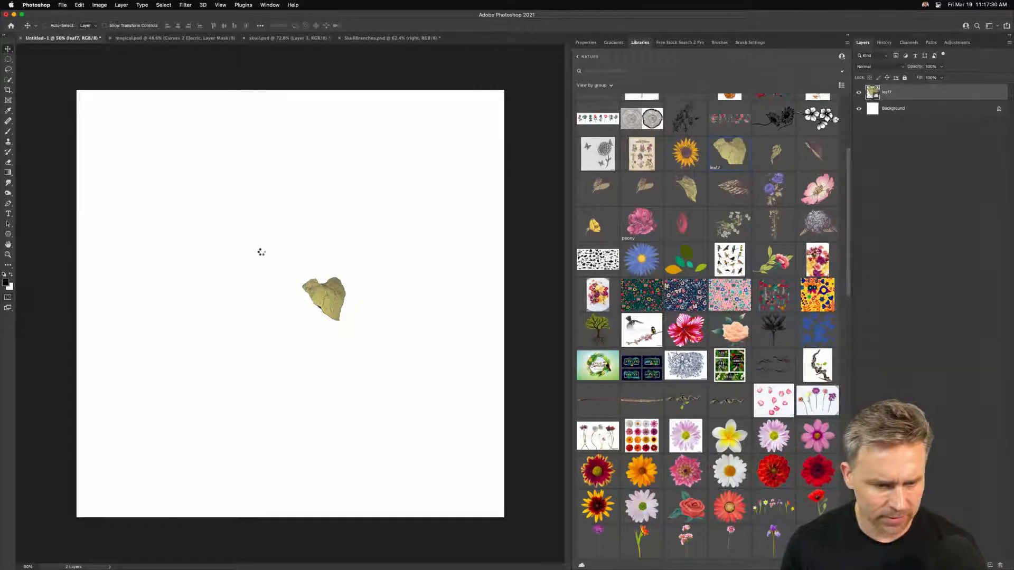
mouse_move(271, 257)
left_mouse_down()
mouse_move(227, 205)
mouse_move(282, 260)
left_mouse_up()
key("Return")
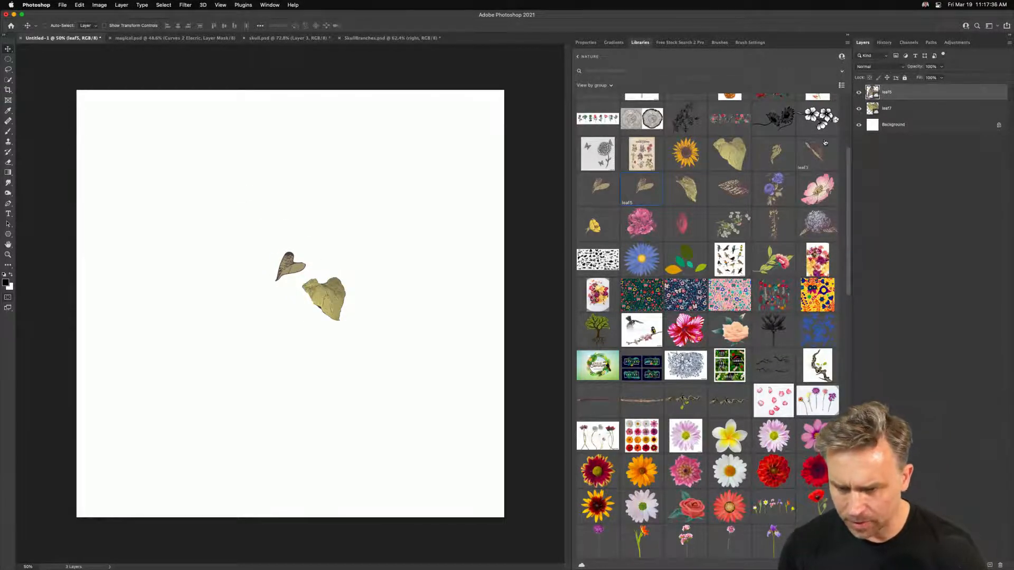
Place the leaf2 library graphic above the other two leaves, rotating it upright and moving it close to them.
left_click_drag(724, 172, 280, 271)
left_click_drag(260, 222, 341, 232)
key("Return")
left_click_drag(299, 263, 332, 208)
key("ctrl+t")
left_click_drag(307, 208, 312, 207)
key("Return")
left_click_drag(322, 250, 321, 249)
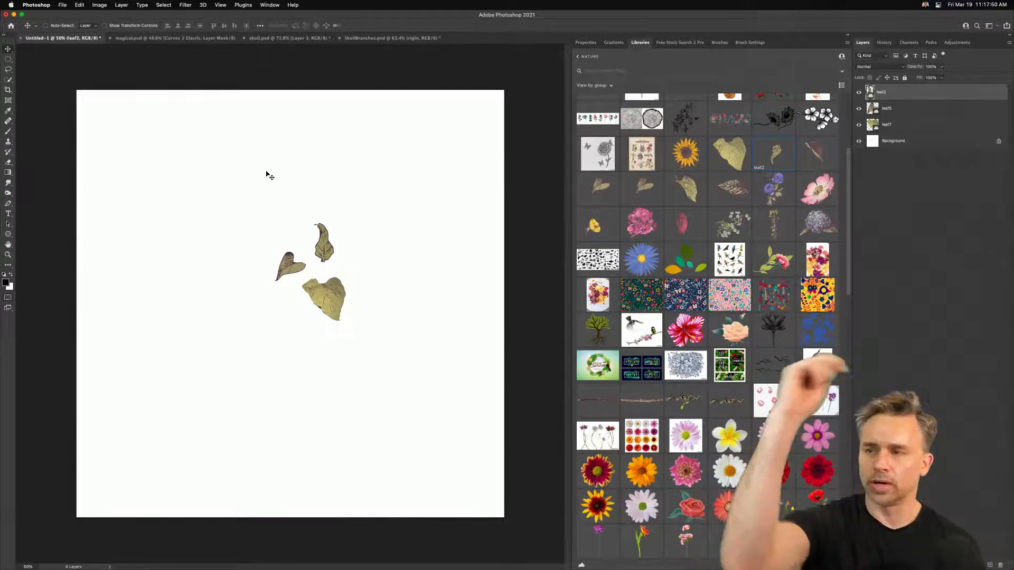
Add a new empty layer above the leaves and shrink the Brush tool's tip to roughly a quarter of its size.
left_click(8, 214)
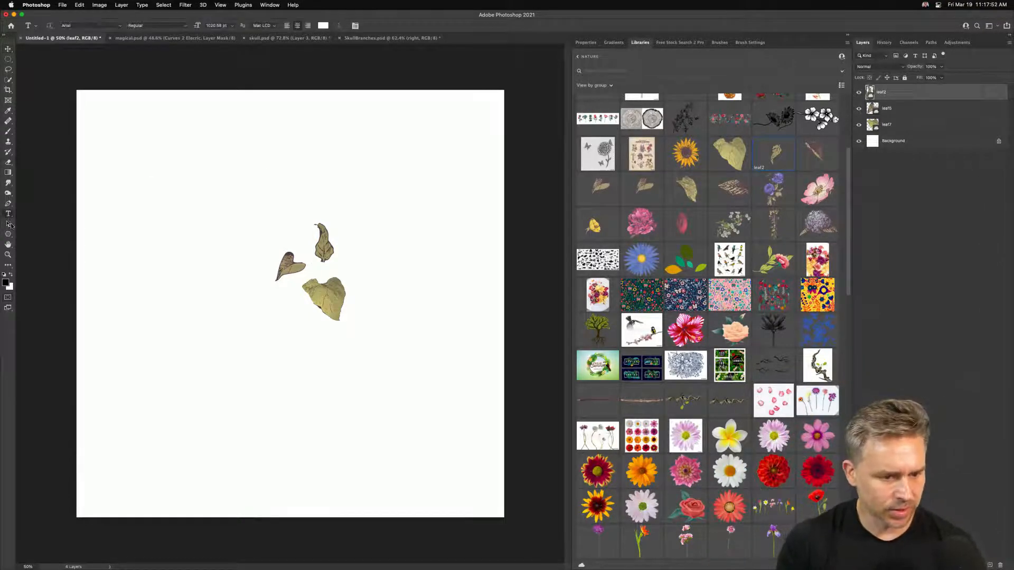
left_click(8, 131)
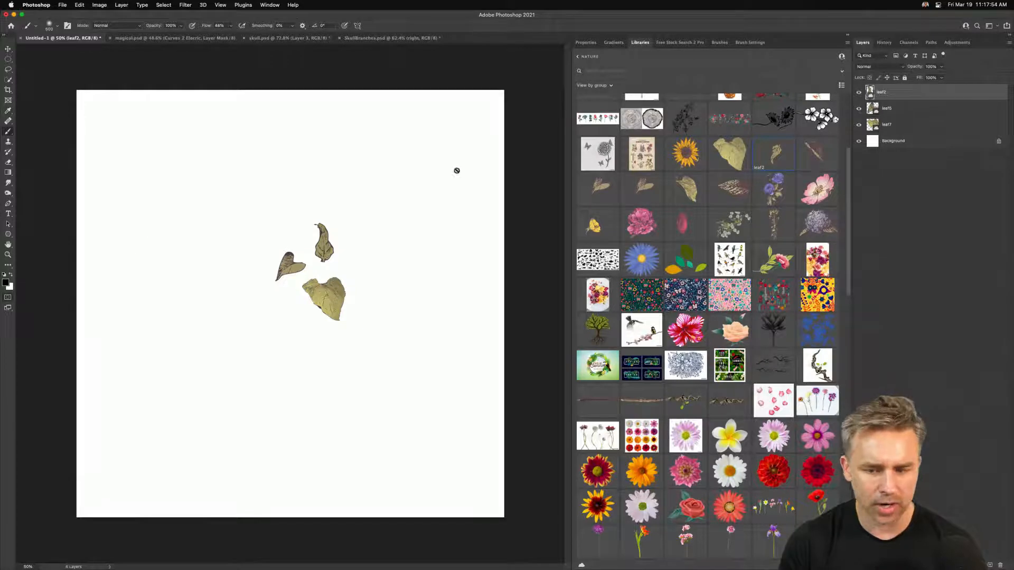
left_click(991, 565)
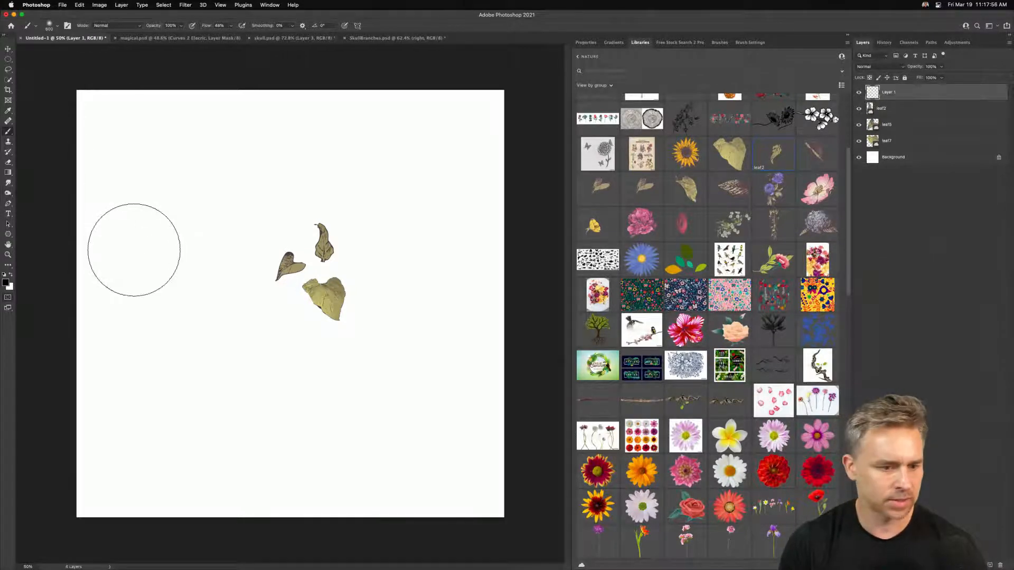
key("bracketleft")
key("bracketleft")
key("bracketleft")
key("bracketleft")
key("bracketleft")
key("bracketleft")
key("bracketleft")
key("bracketleft")
key("bracketleft")
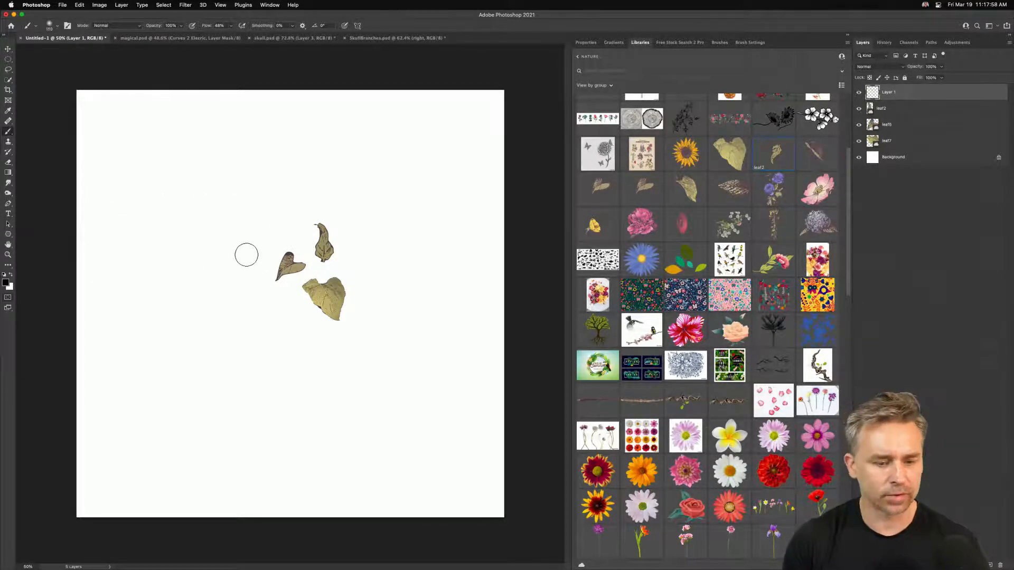
Try brushing black strokes around the leaves on the new layer, and undo them.
mouse_move(205, 255)
left_mouse_down()
mouse_move(158, 362)
mouse_move(414, 188)
mouse_move(360, 364)
left_mouse_up()
key("super+z")
key("super+z")
key("super+z")
key("super+z")
key("super+z")
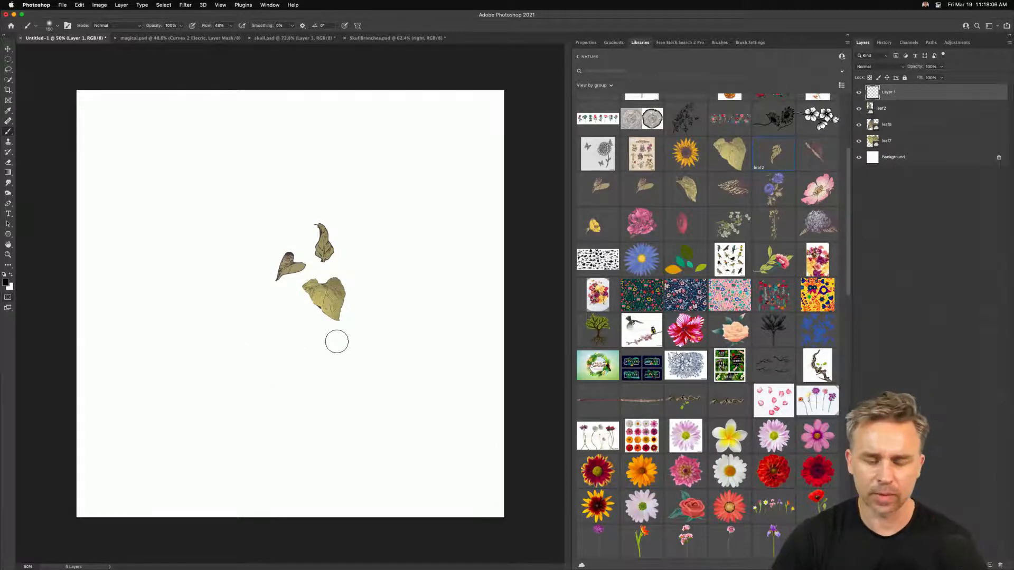
Switch from the Photoshop leaf composition to the blank square document in Illustrator.
left_click(8, 59)
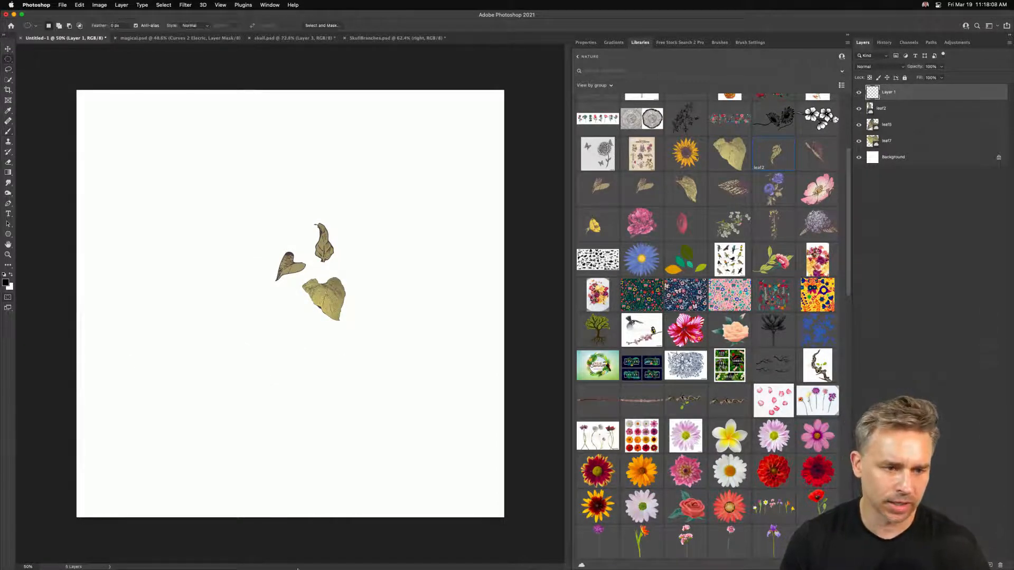
left_click(327, 561)
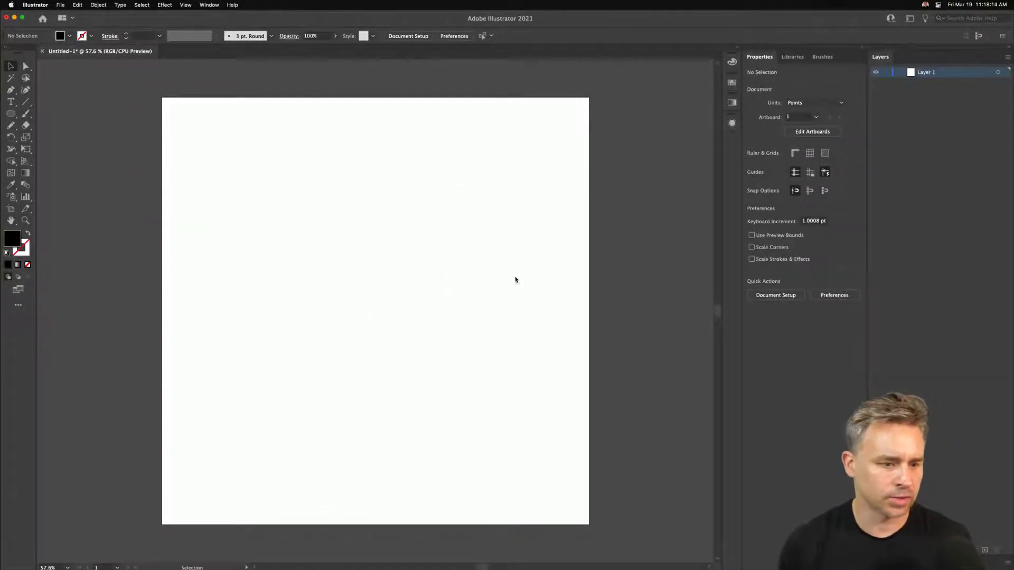
mouse_move(303, 566)
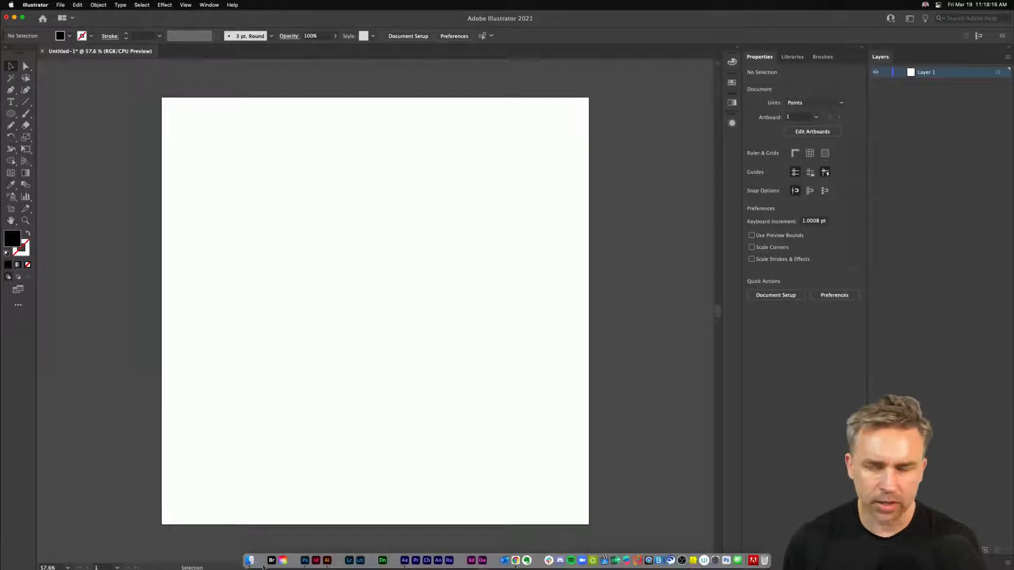
left_click(304, 561)
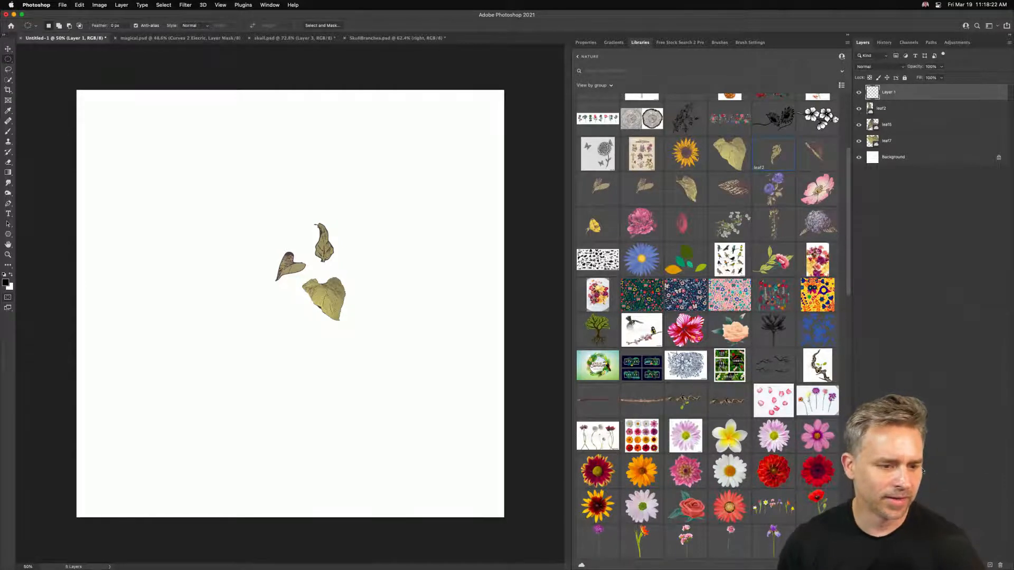
left_click(9, 204)
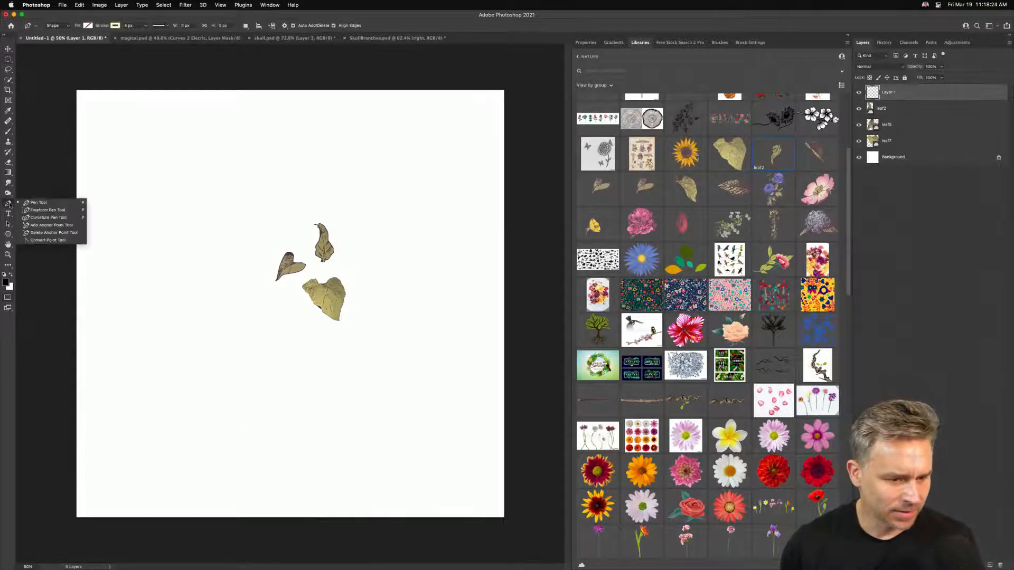
left_click(9, 205)
mouse_move(272, 568)
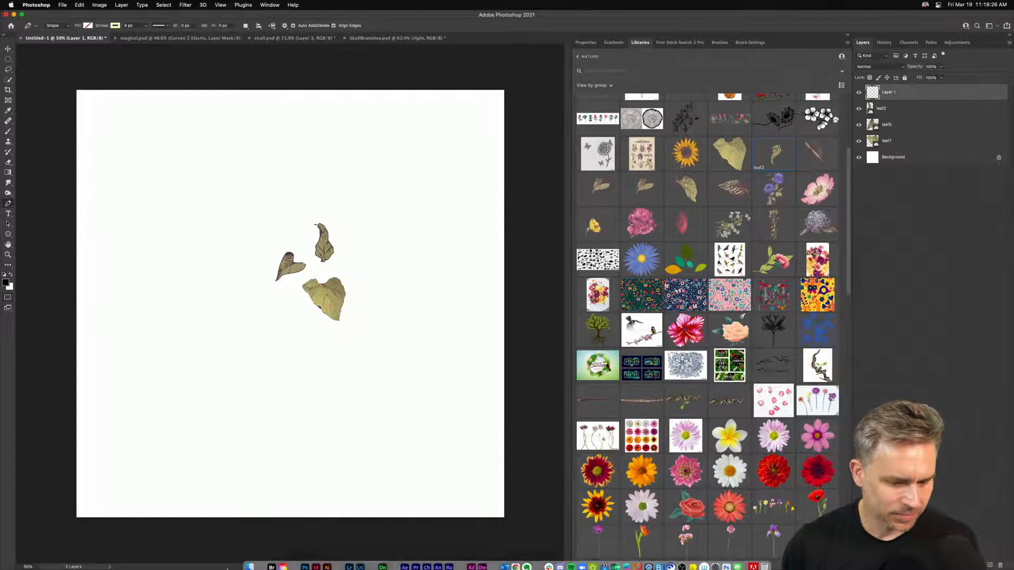
left_click(327, 560)
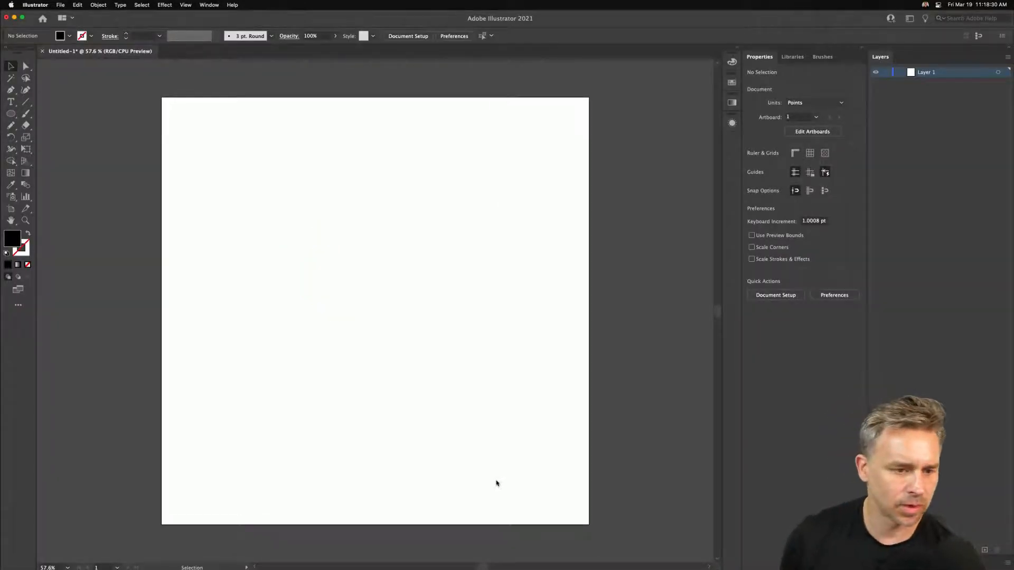
Sketch a large handwritten capital G with the Pencil tool at the left-centre of the artboard.
left_click(16, 127)
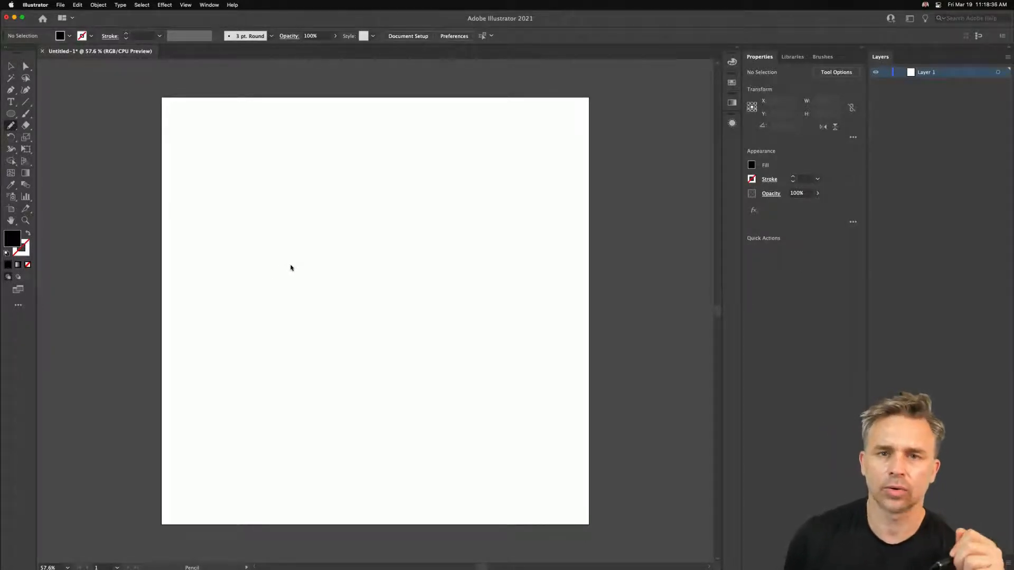
mouse_move(289, 240)
left_mouse_down()
mouse_move(274, 225)
mouse_move(256, 389)
mouse_move(294, 325)
mouse_move(335, 382)
left_mouse_up()
left_click_drag(273, 334, 316, 296)
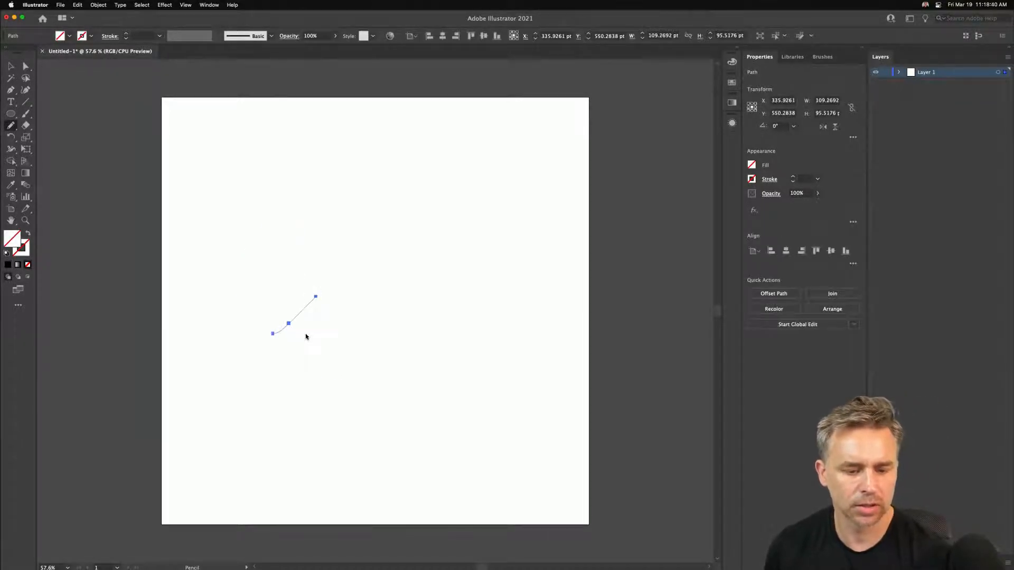
Give all the letter G paths a black stroke with a 6 pt weight.
key("super+a")
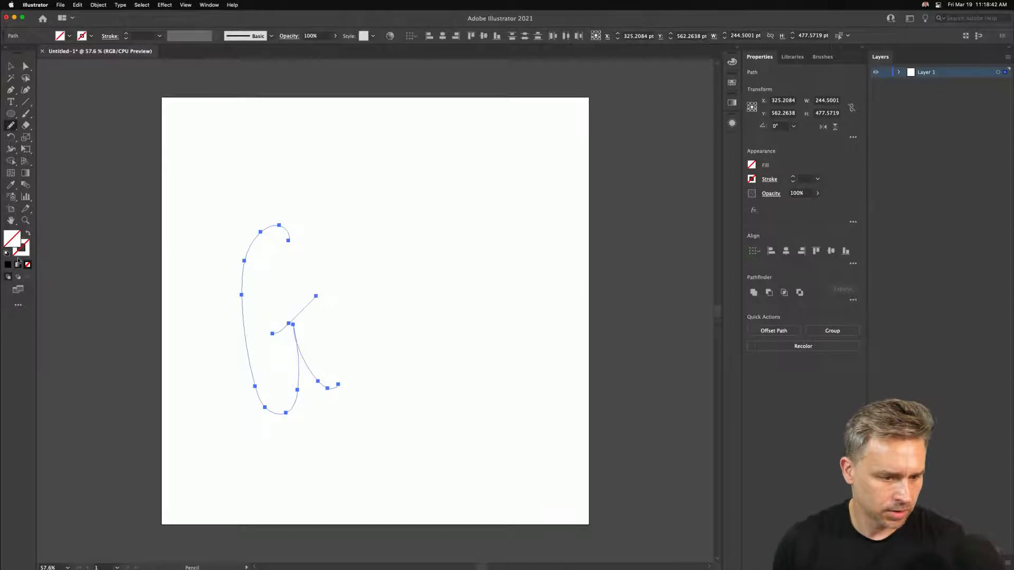
left_click(17, 257)
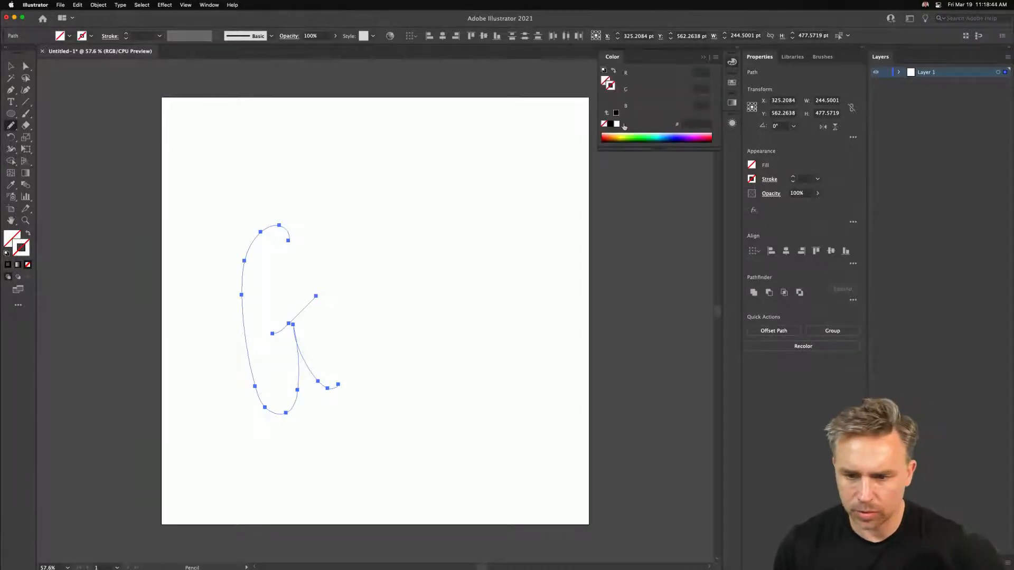
left_click(610, 124)
left_click(125, 34)
left_click(126, 34)
left_click(126, 34)
left_click(125, 34)
left_click(126, 34)
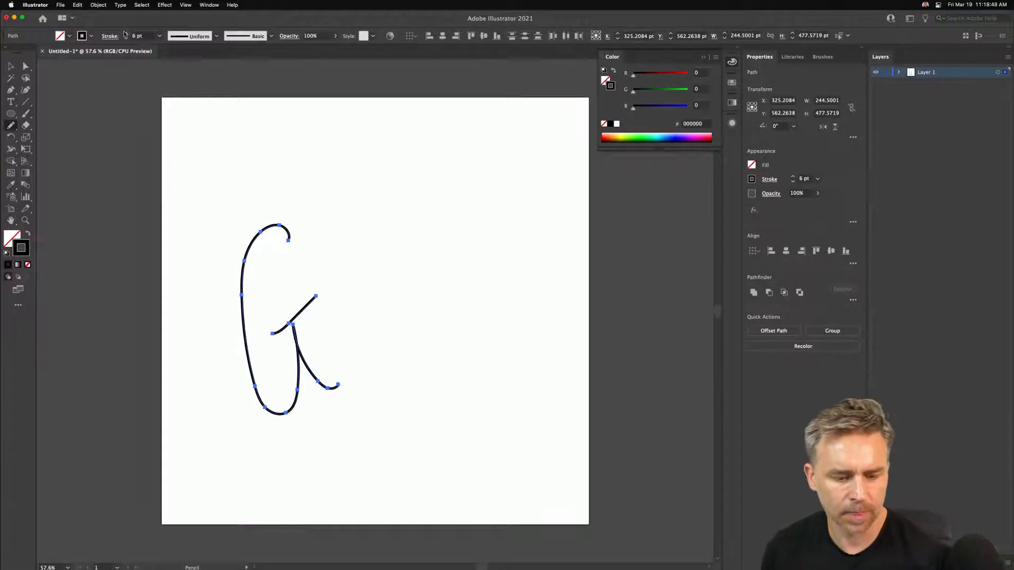
Draw the letters r, o and w after the G to complete the handwritten word Grow, and select all of it.
mouse_move(340, 347)
left_mouse_down()
mouse_move(342, 289)
mouse_move(361, 321)
mouse_move(389, 255)
mouse_move(418, 282)
mouse_move(422, 231)
mouse_move(450, 245)
mouse_move(482, 228)
mouse_move(511, 102)
mouse_move(498, 81)
left_mouse_up()
left_click(10, 66)
mouse_move(159, 95)
left_mouse_down()
mouse_move(541, 403)
mouse_move(598, 500)
left_mouse_up()
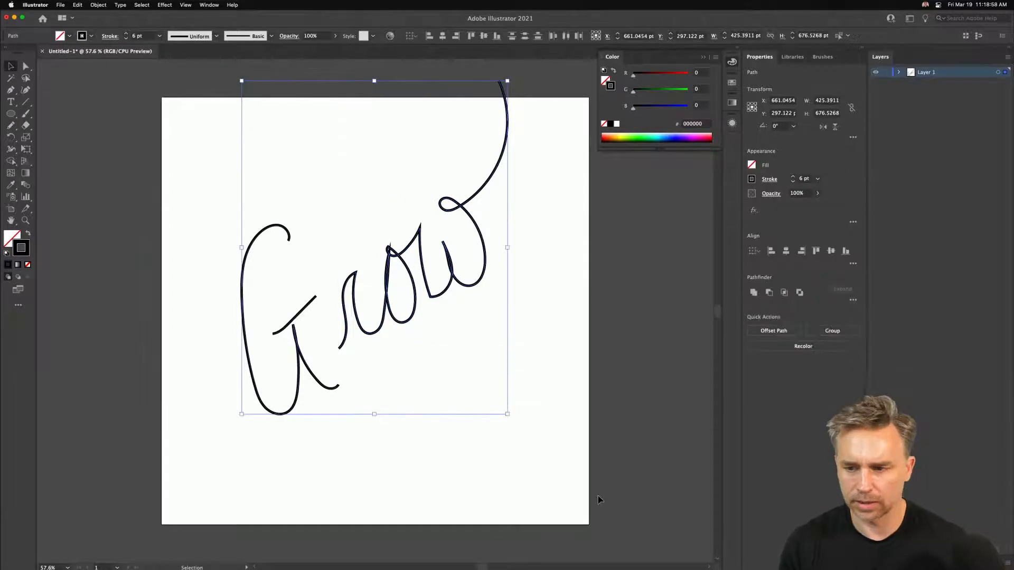
Undo the Grow lettering and go further back in the history to the handwritten word Rise.
key("super+z")
key("super+z")
key("super+z")
key("super+z")
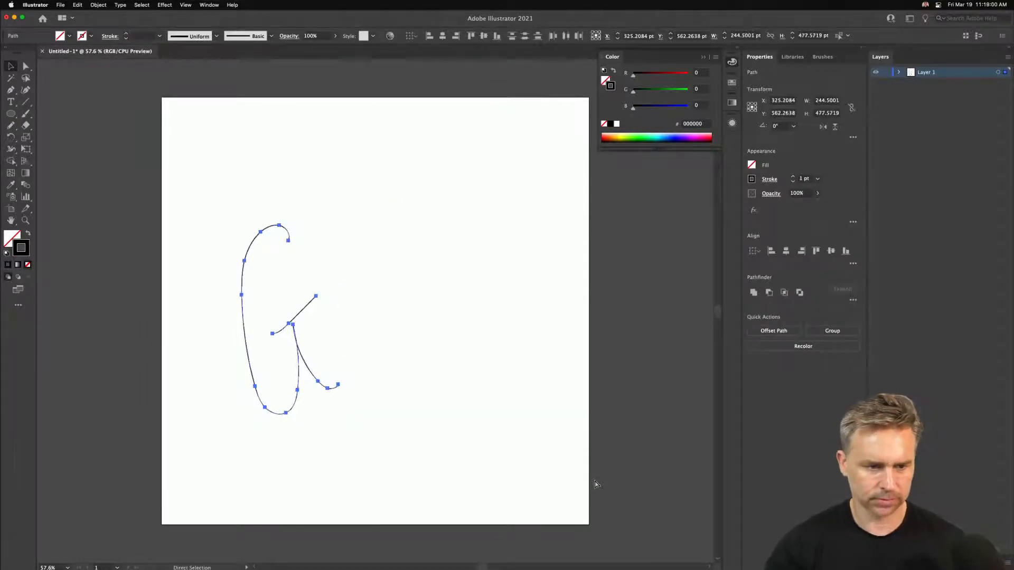
key("super+z")
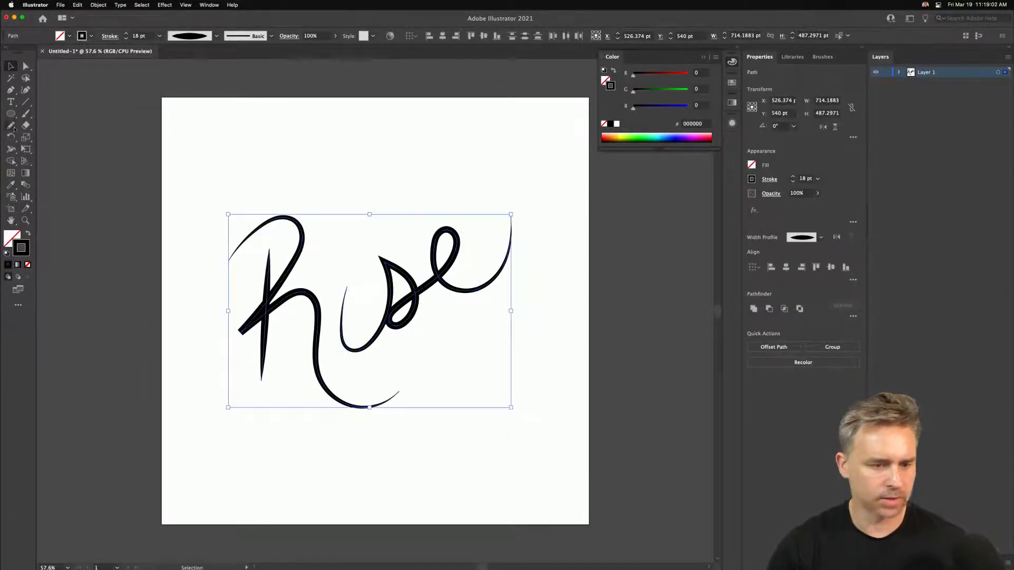
Select all the Rise lettering paths and set their stroke colour to dark olive green, hex 5A5C00.
left_click(182, 181)
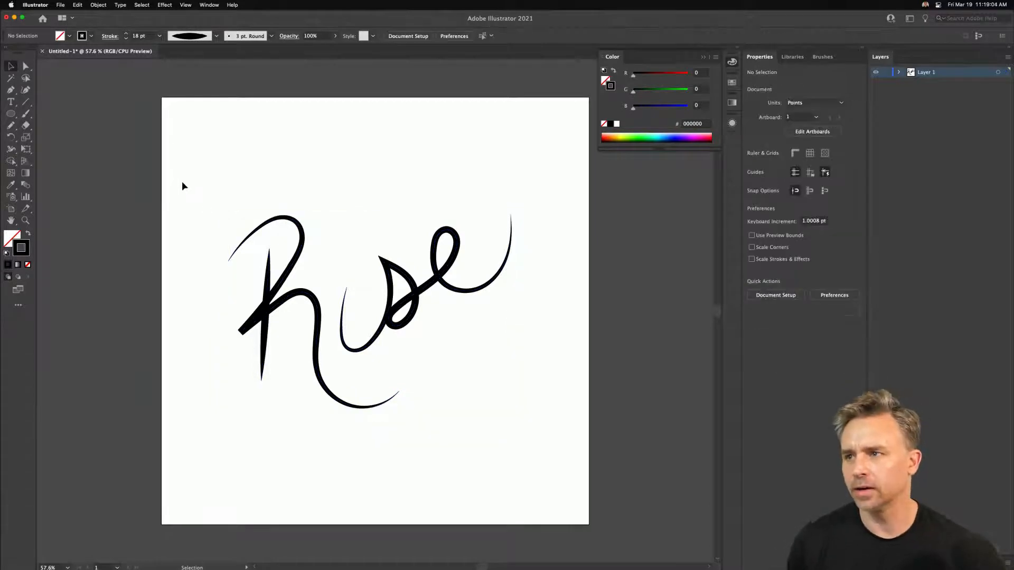
left_click_drag(188, 177, 450, 353)
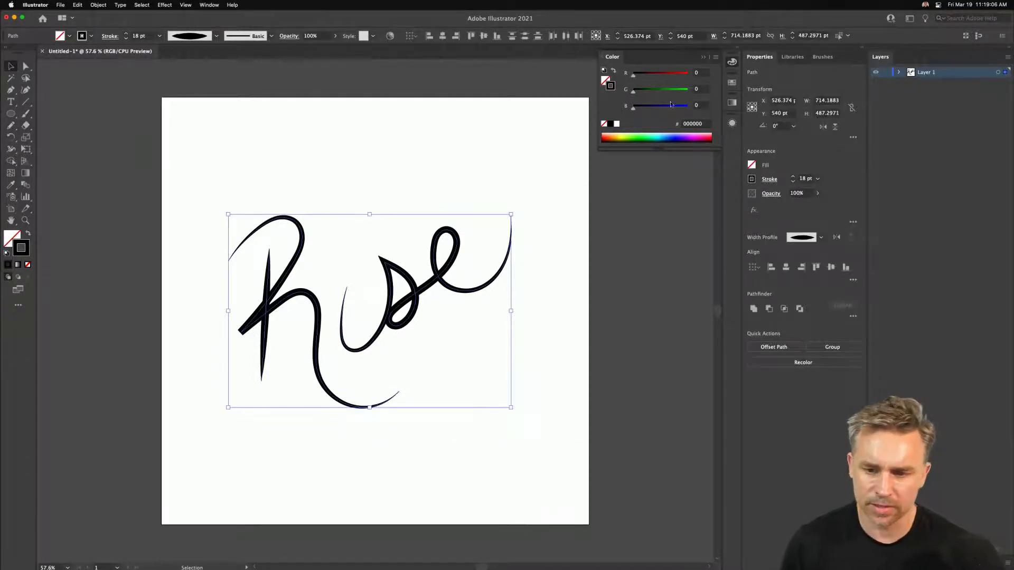
left_click(687, 135)
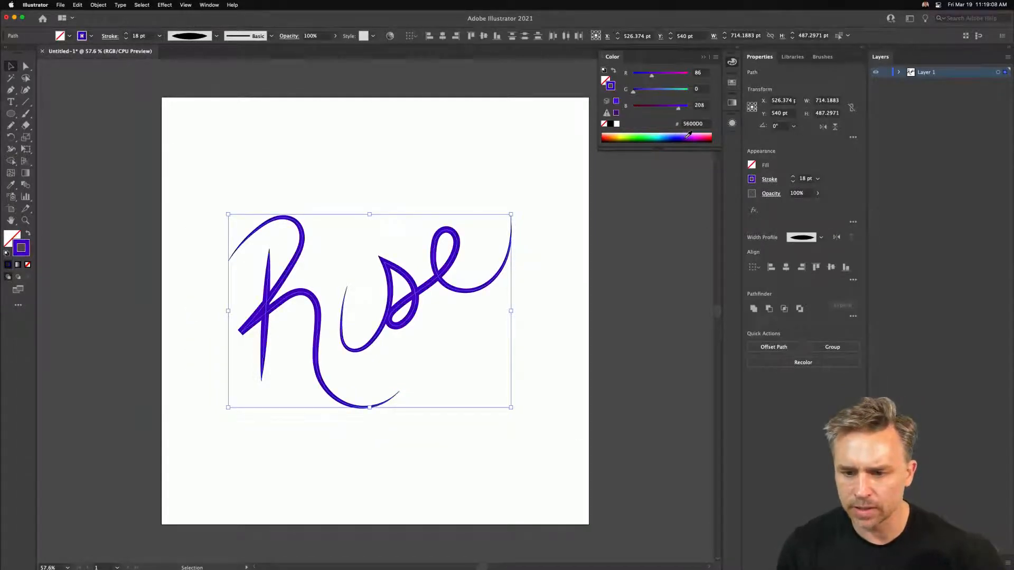
left_click(627, 136)
left_click_drag(627, 137, 622, 142)
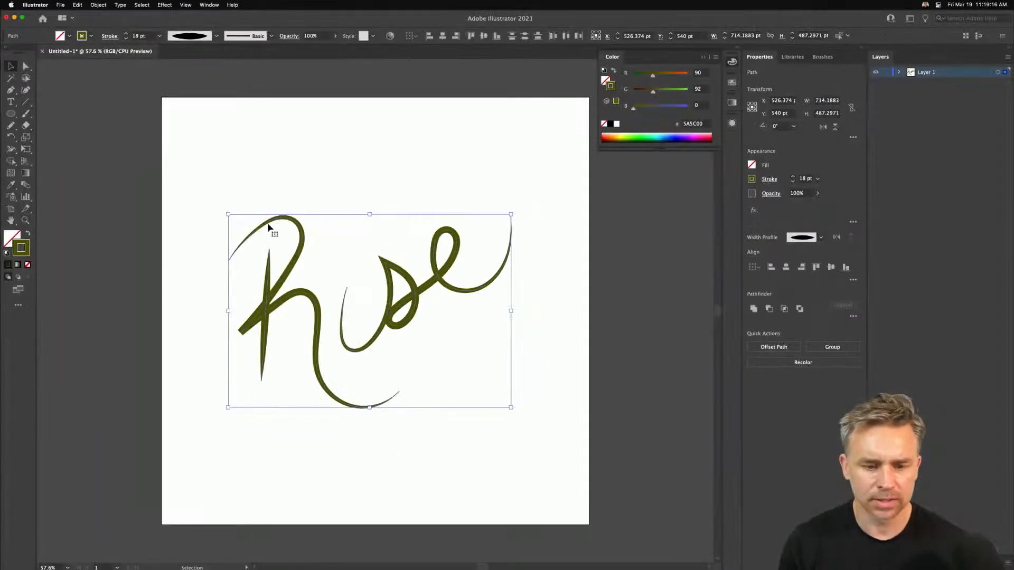
key("a")
key("v")
left_click(14, 18)
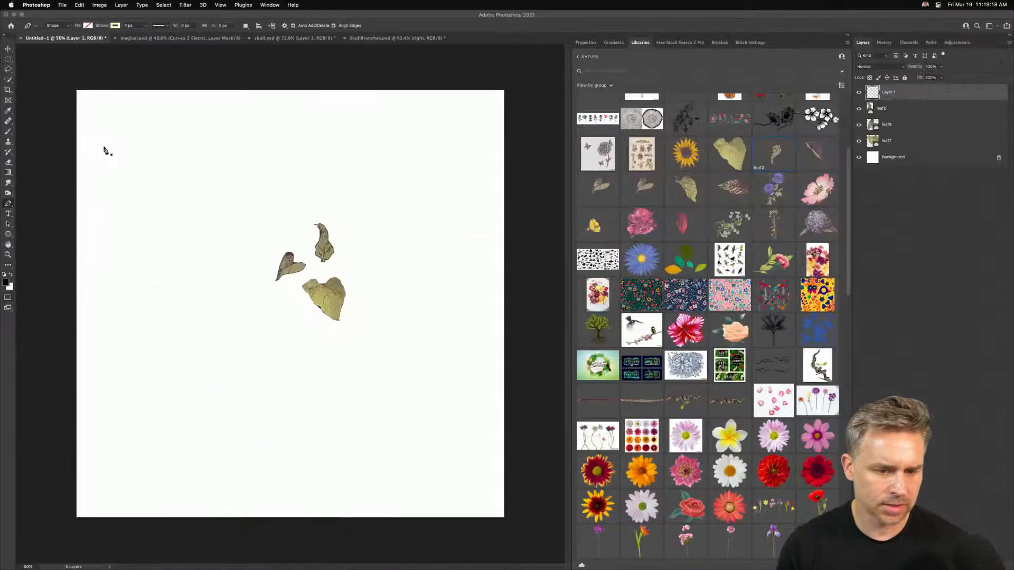
left_click(14, 14)
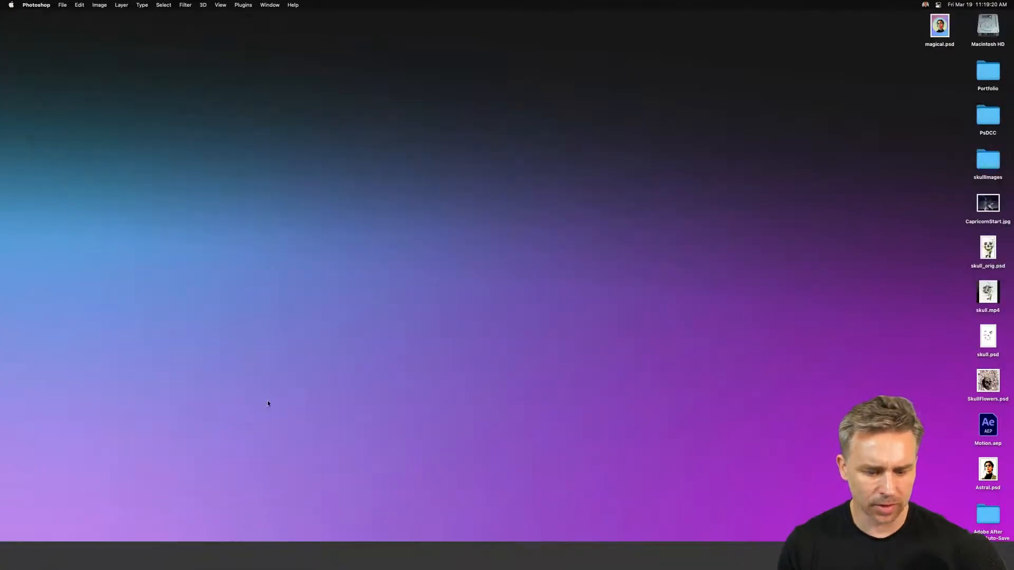
left_click(327, 560)
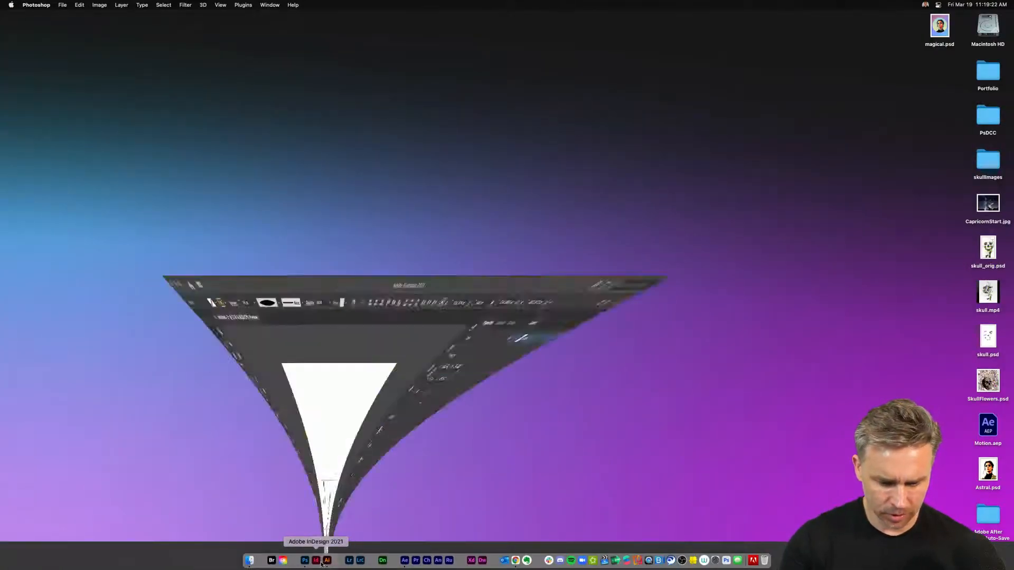
Open the Overlord extension in Illustrator.
left_click(217, 6)
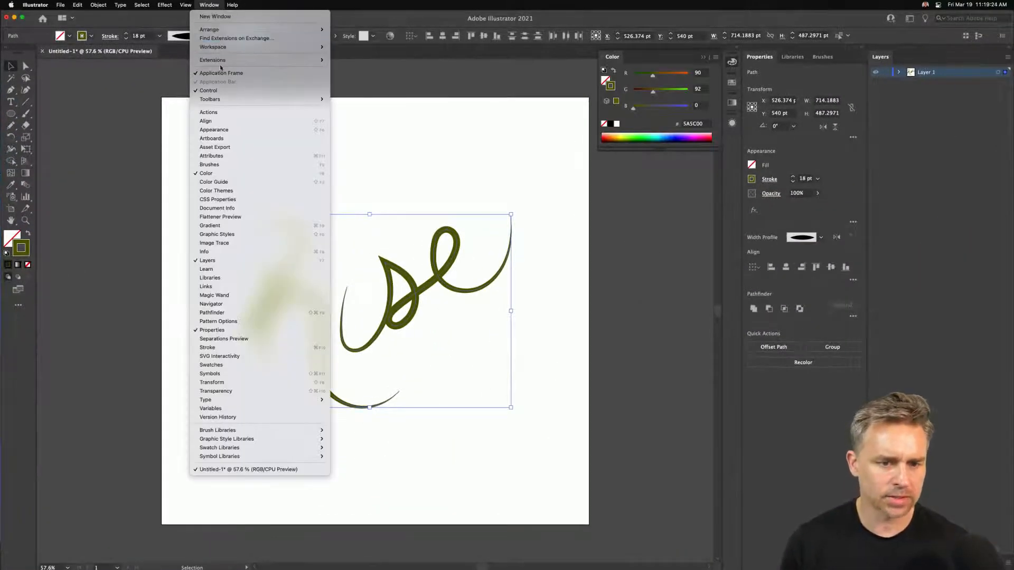
mouse_move(295, 60)
left_click(354, 78)
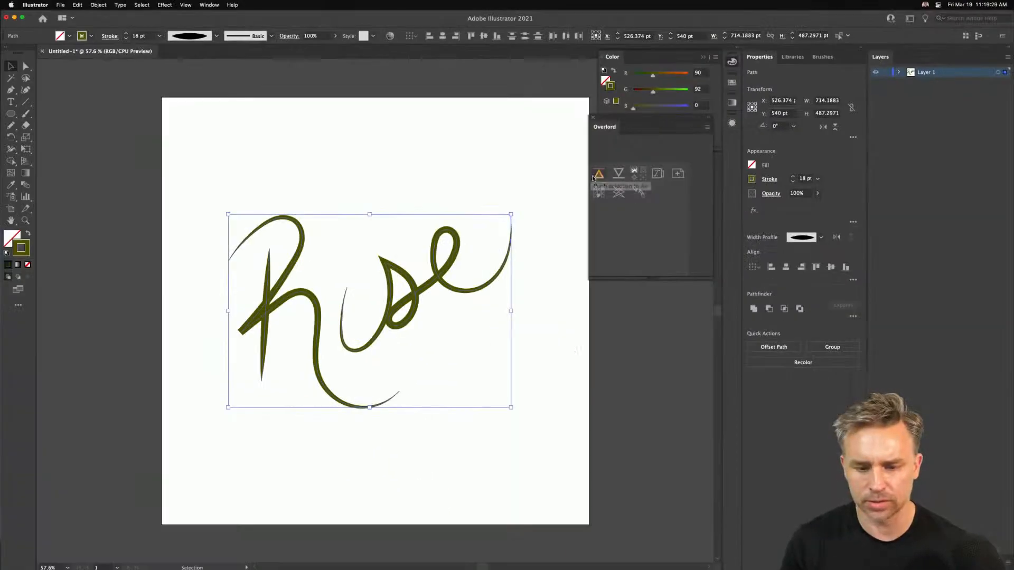
Switch to After Effects and show the list of items in the Motion.aep project.
mouse_move(365, 563)
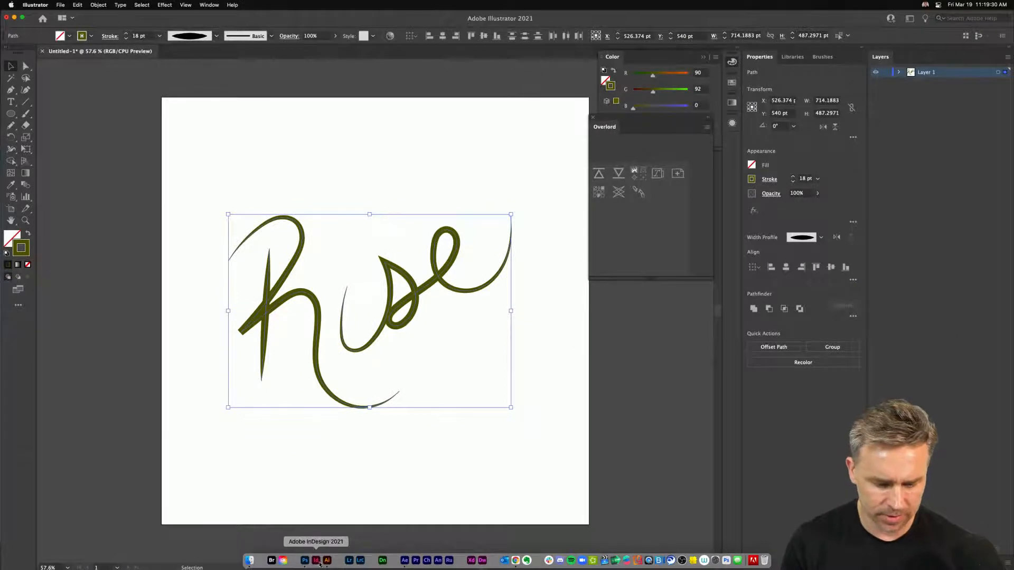
left_click(405, 561)
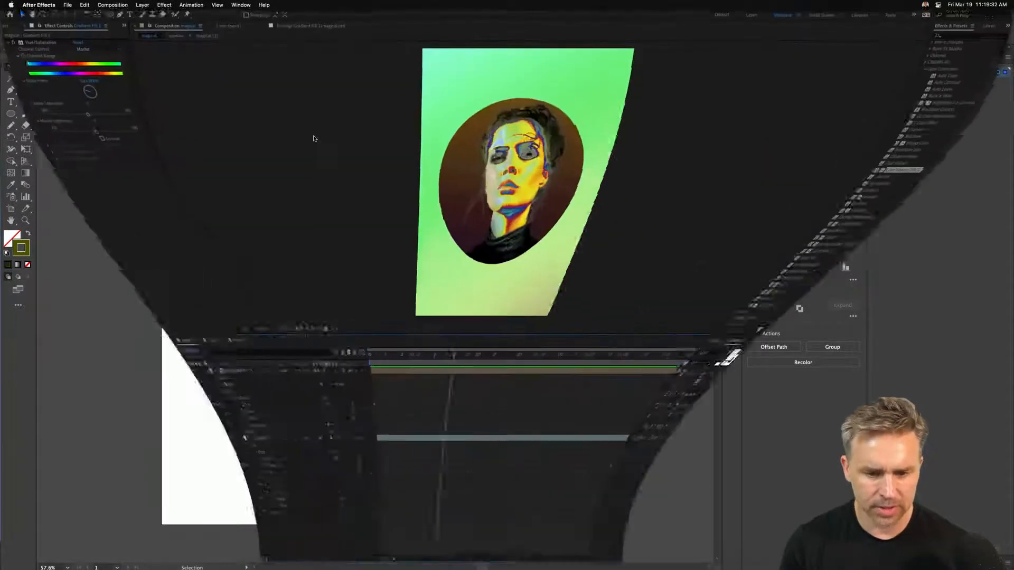
left_click(50, 220)
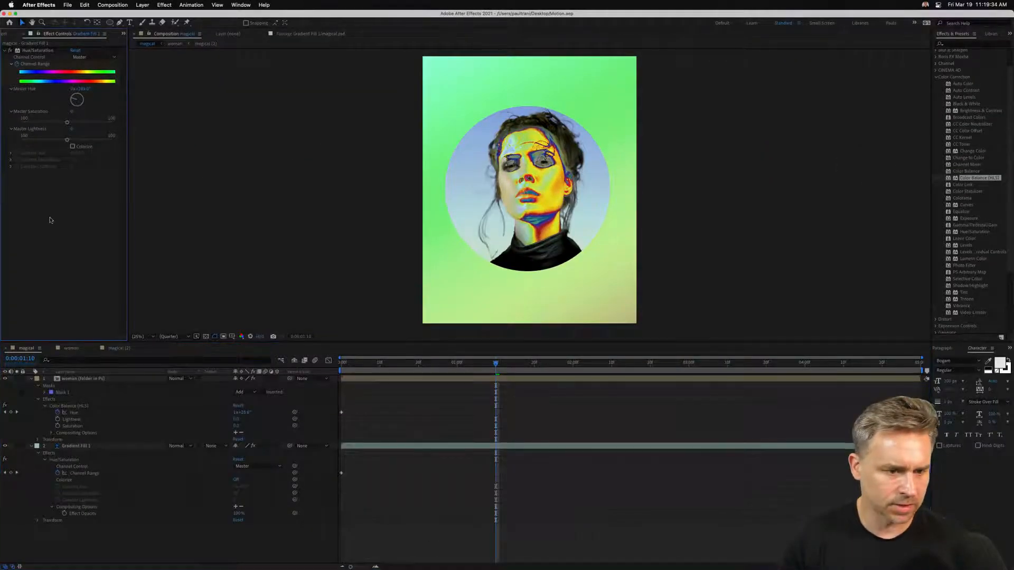
left_click(6, 34)
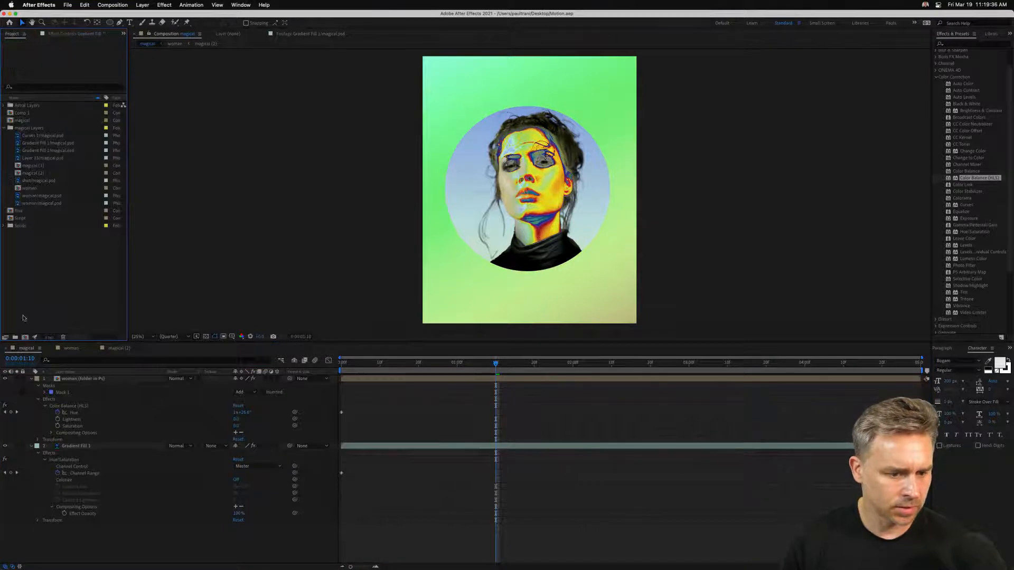
Create a new composition, 1080 px wide and 1080 px high, with a white (ffffff) background.
left_click(112, 5)
left_click(105, 16)
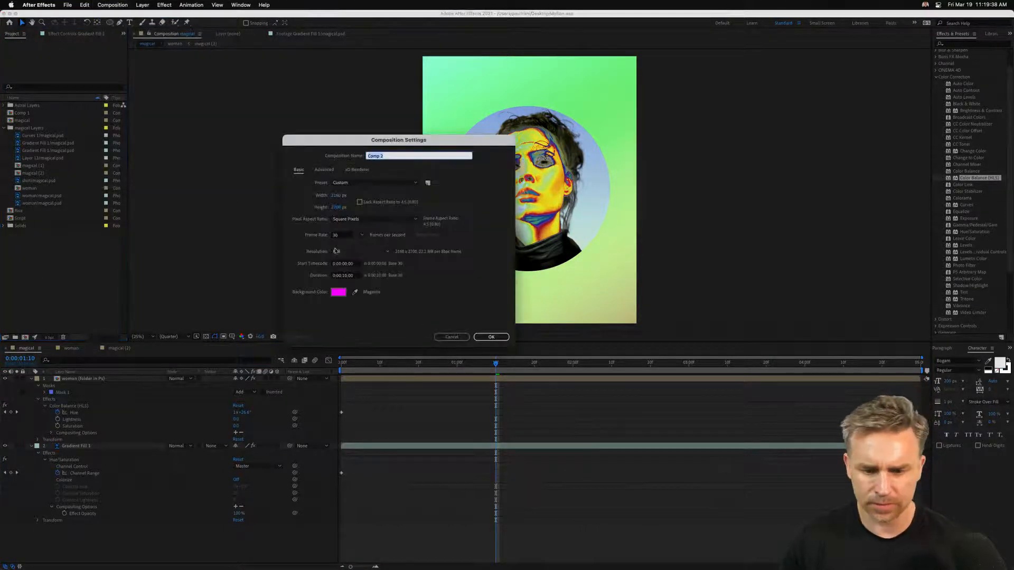
left_click(336, 196)
type("1080")
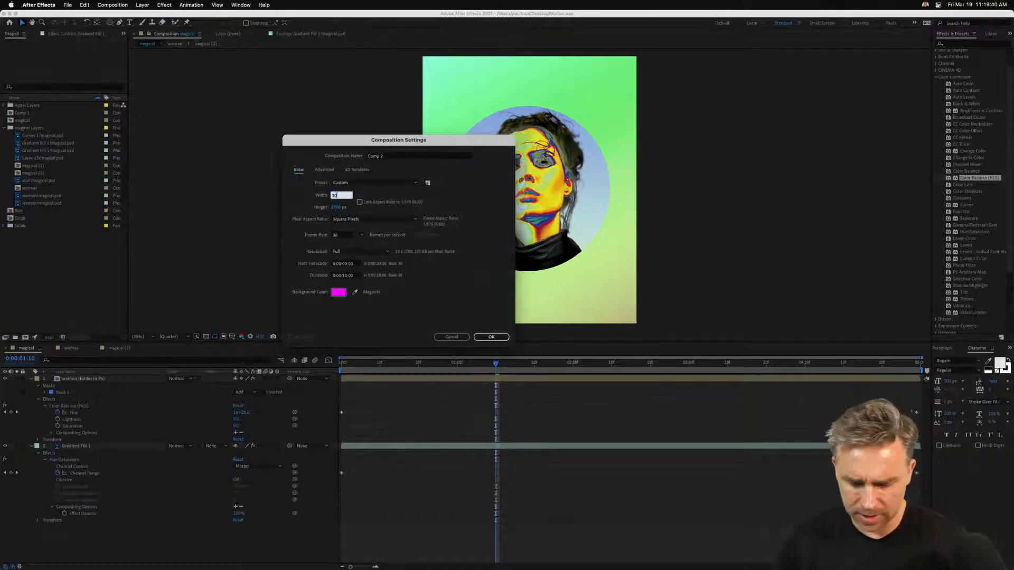
key("Tab")
type("1080")
left_click(337, 292)
type("ffffff")
key("Return")
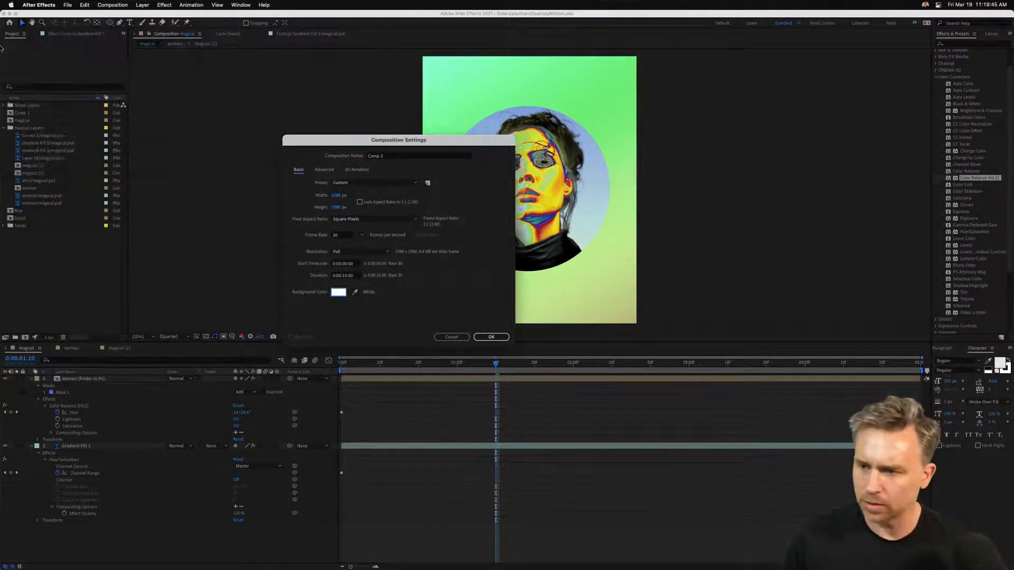
left_click(491, 337)
Return to Illustrator, send the selected Rise lettering to the new After Effects composition with Overlord, and select all its shape layers there.
mouse_move(107, 562)
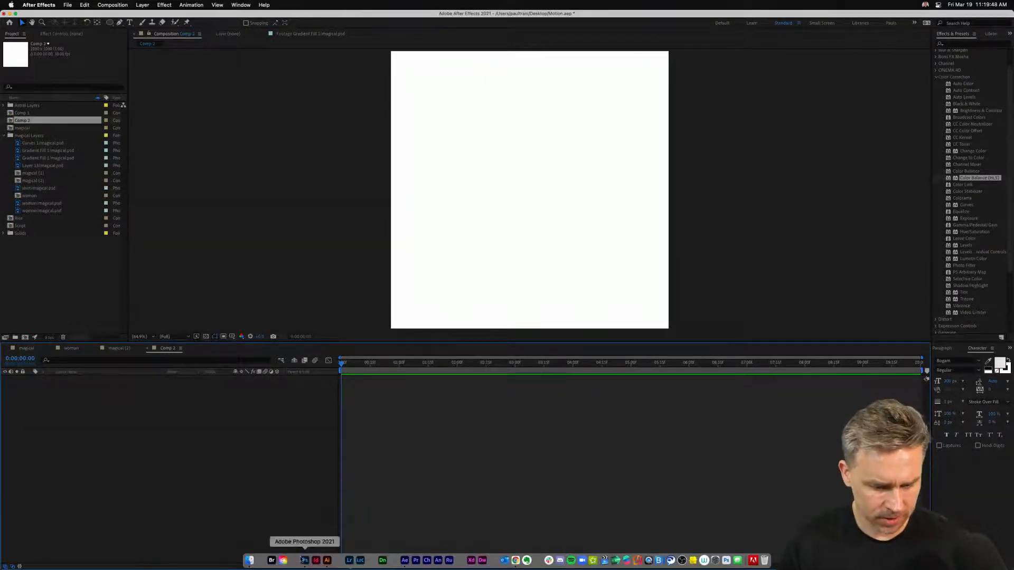
left_click(327, 561)
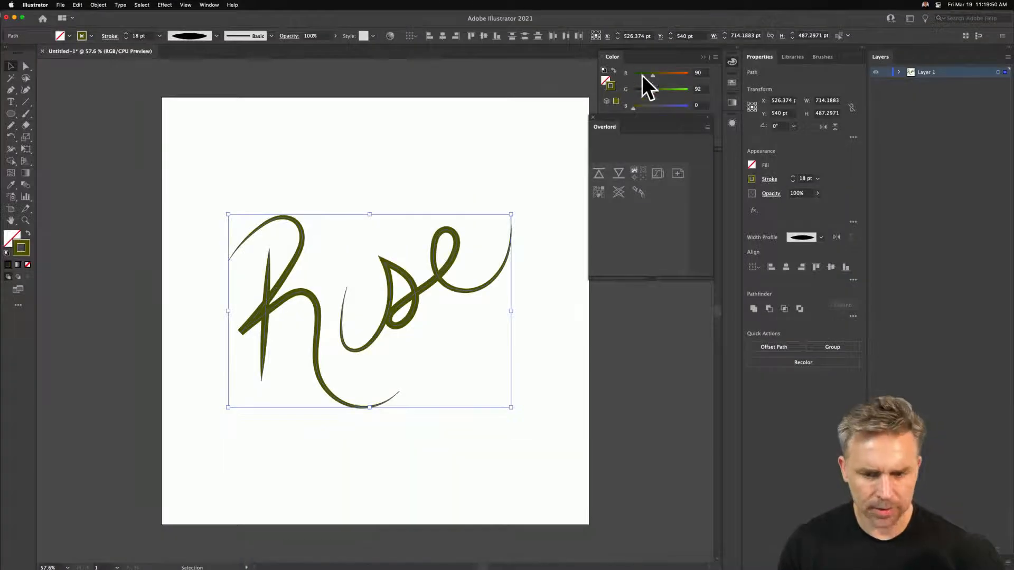
left_click(599, 175)
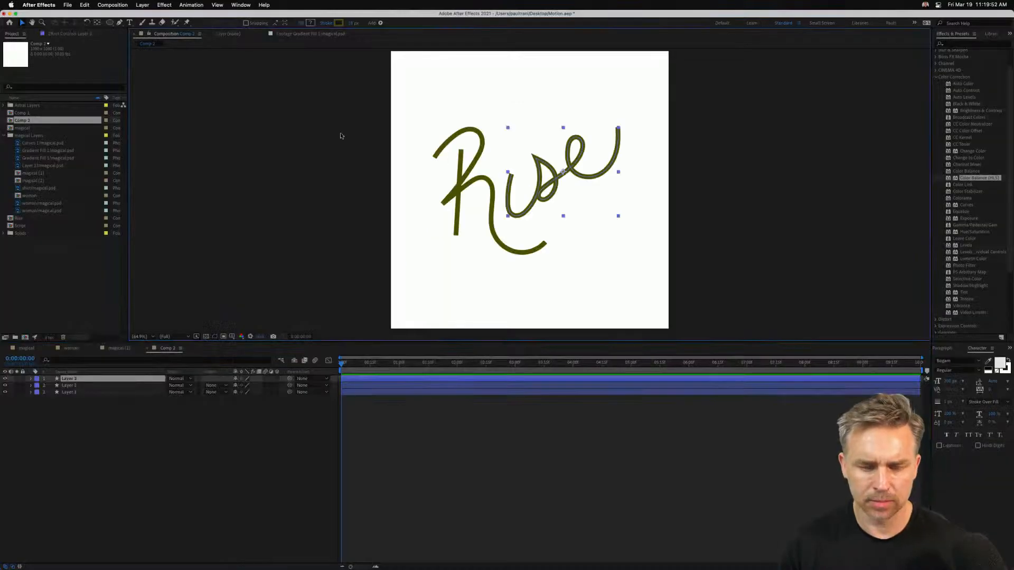
left_click_drag(353, 83, 648, 299)
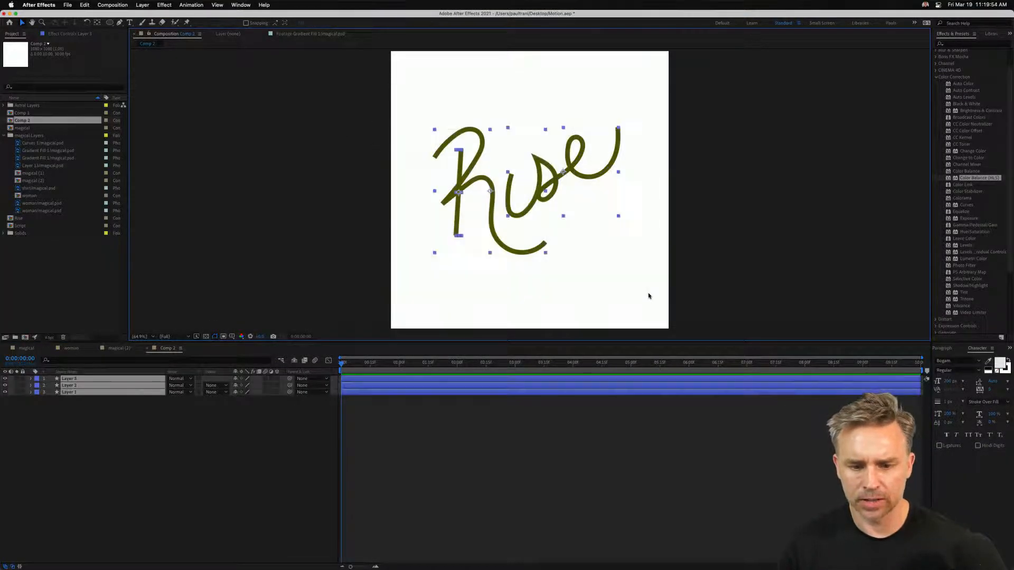
key("period")
key("period")
key("period")
key("super+space")
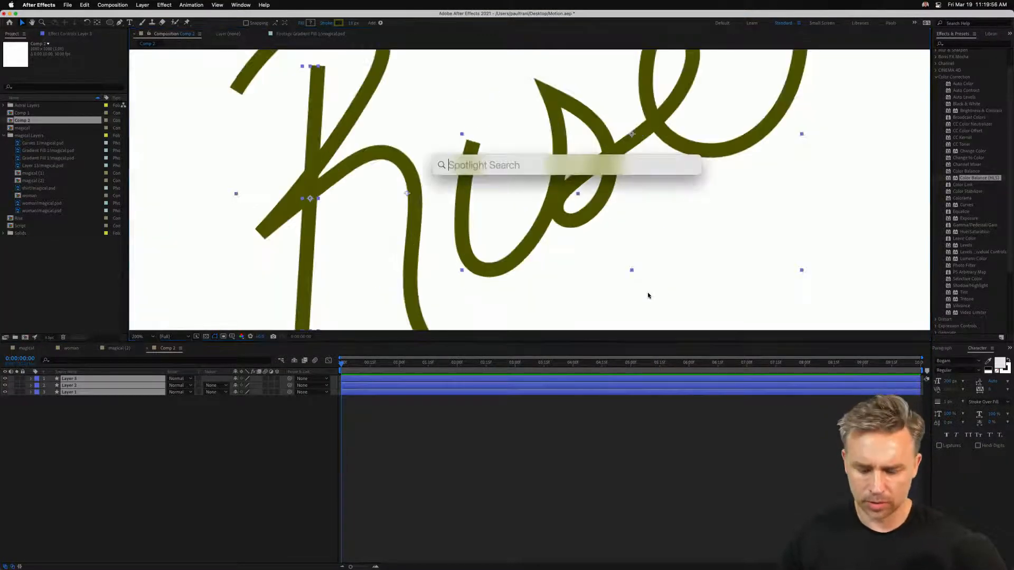
left_click(227, 186)
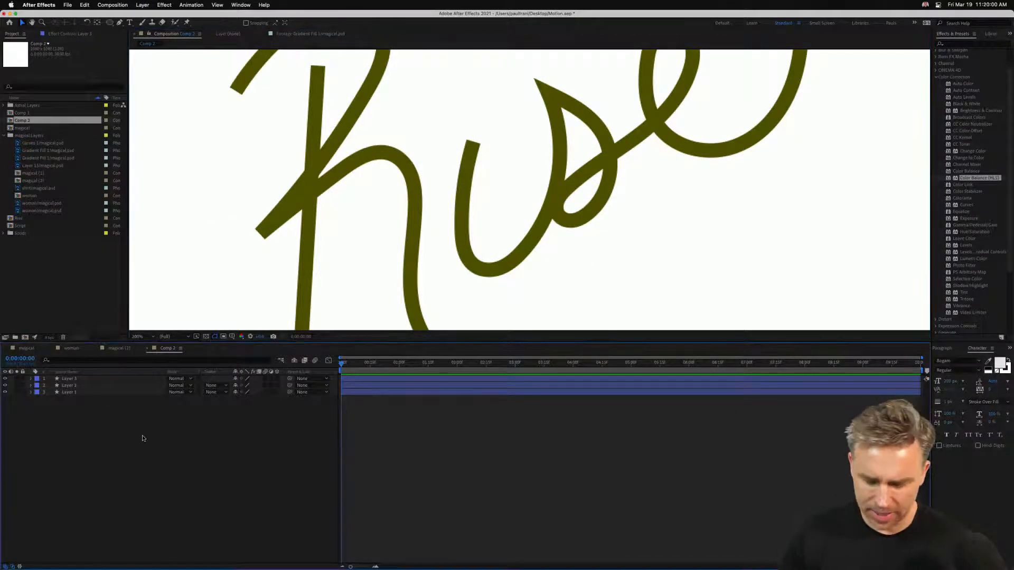
key("comma")
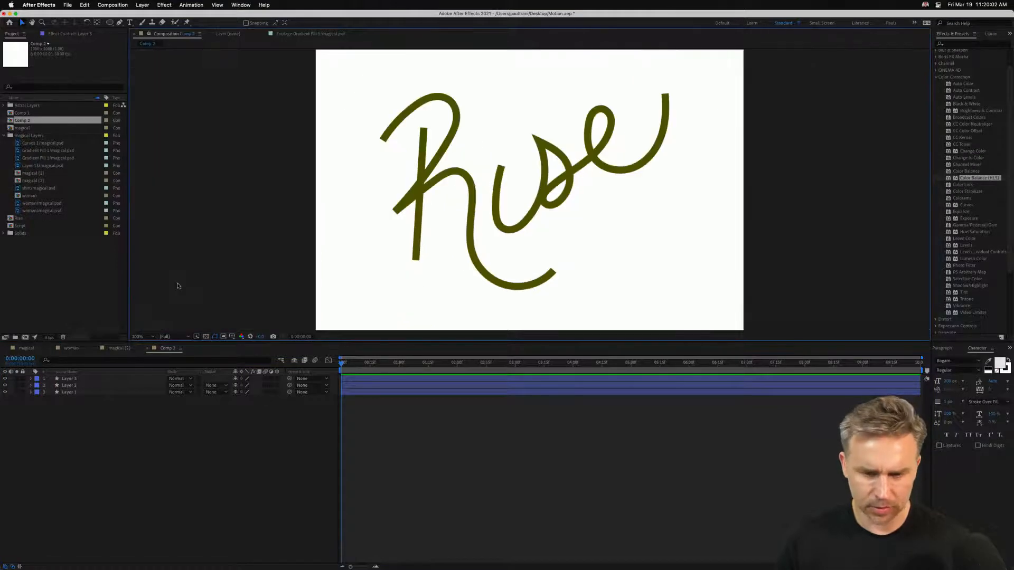
Reveal the stroke's Taper settings for Layer 1, the vertical stem of the R.
left_click(64, 392)
left_click(31, 392)
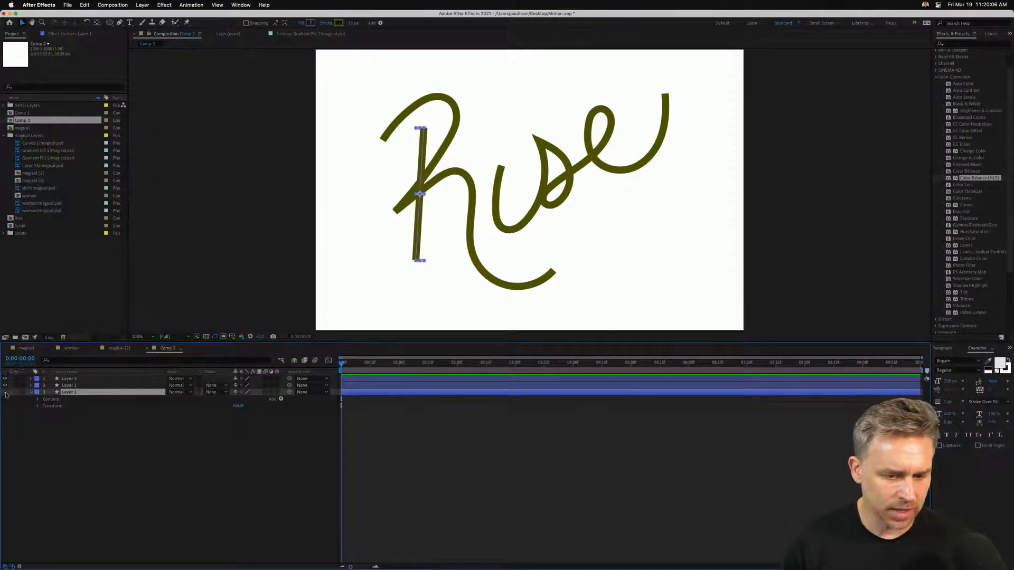
key("period")
key("h")
left_click_drag(332, 204, 480, 215)
key("v")
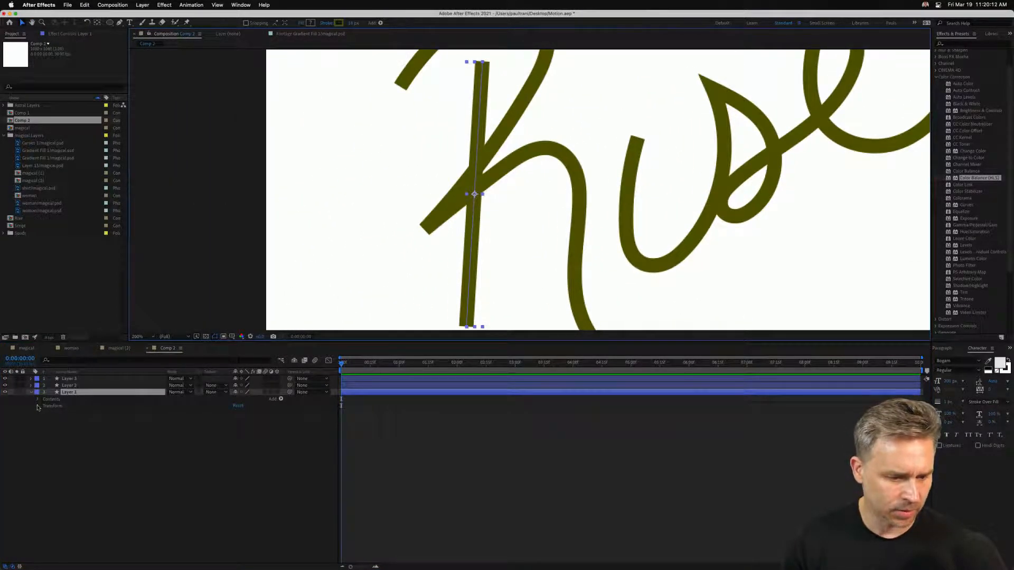
left_click(38, 400)
left_click(45, 406)
left_click(52, 420)
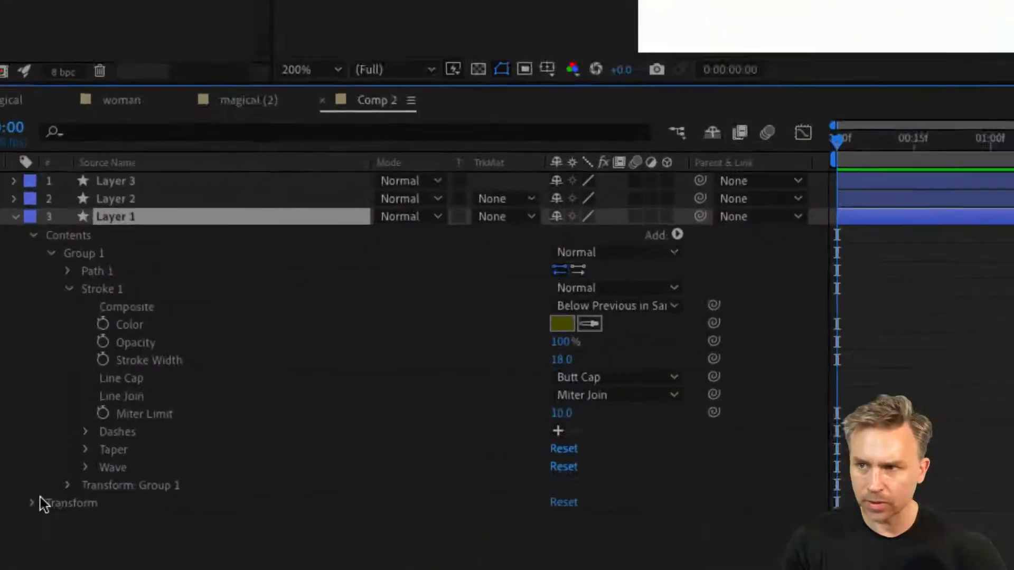
left_click(144, 439)
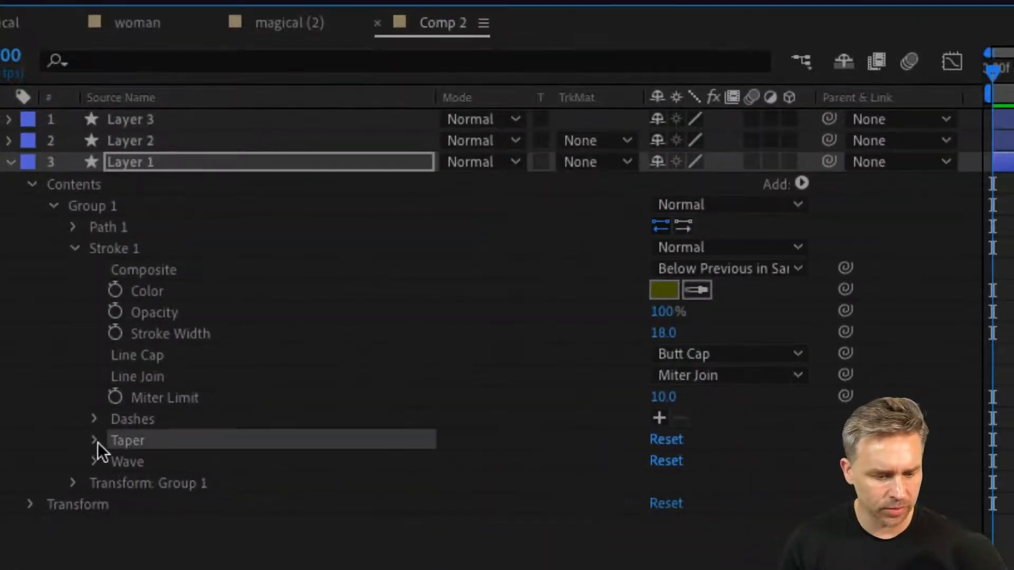
left_click(94, 441)
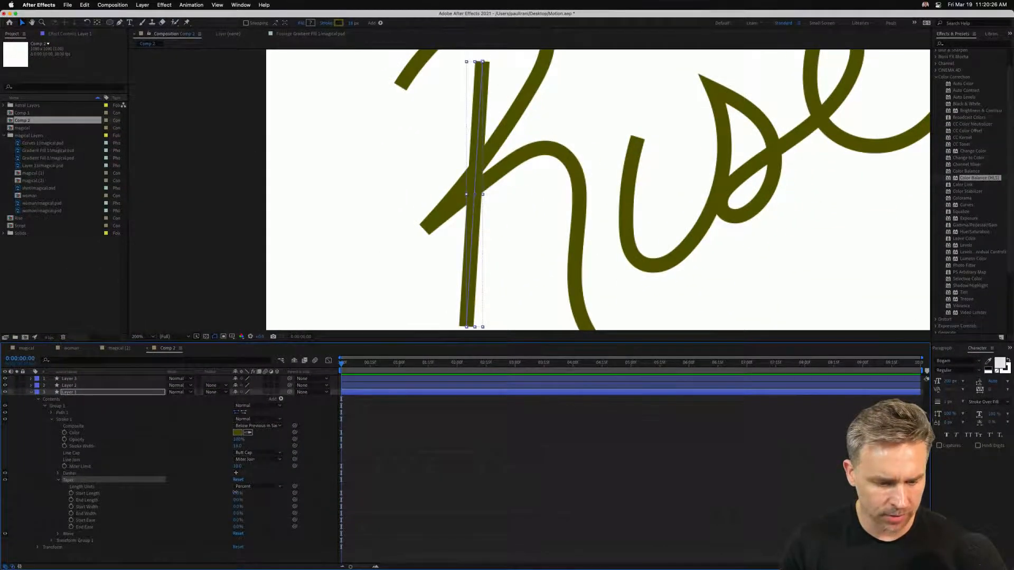
Taper the R stem's stroke with a 52% start length, 41% end length, 20% start ease and 19% end ease.
left_click_drag(235, 492, 246, 504)
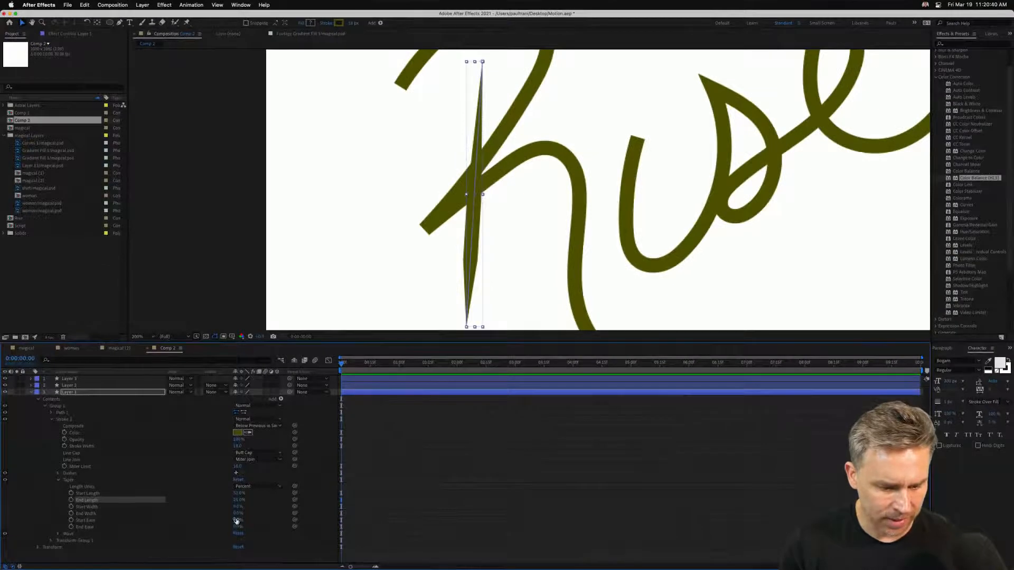
left_click_drag(237, 520, 244, 526)
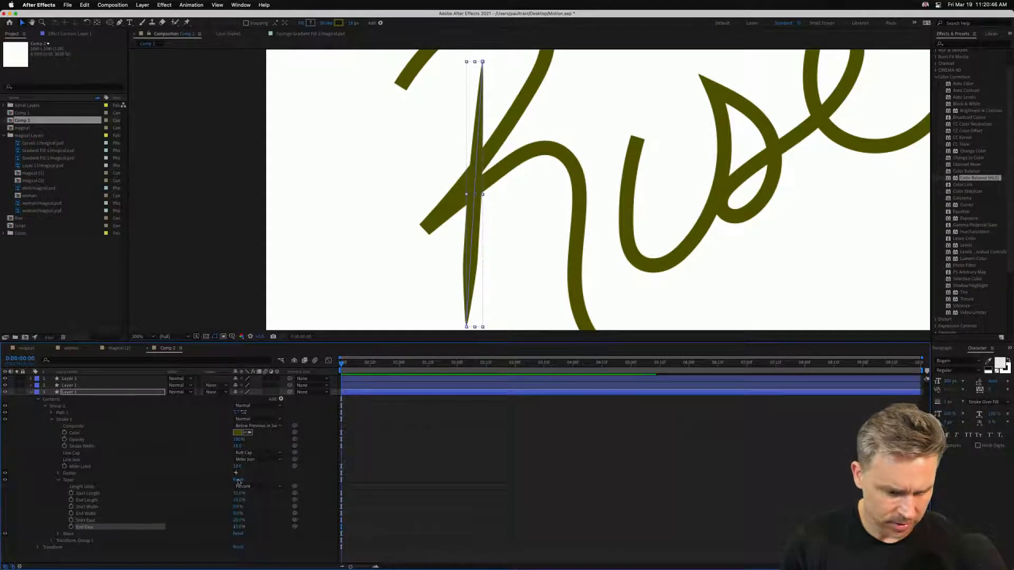
left_click_drag(238, 499, 241, 500)
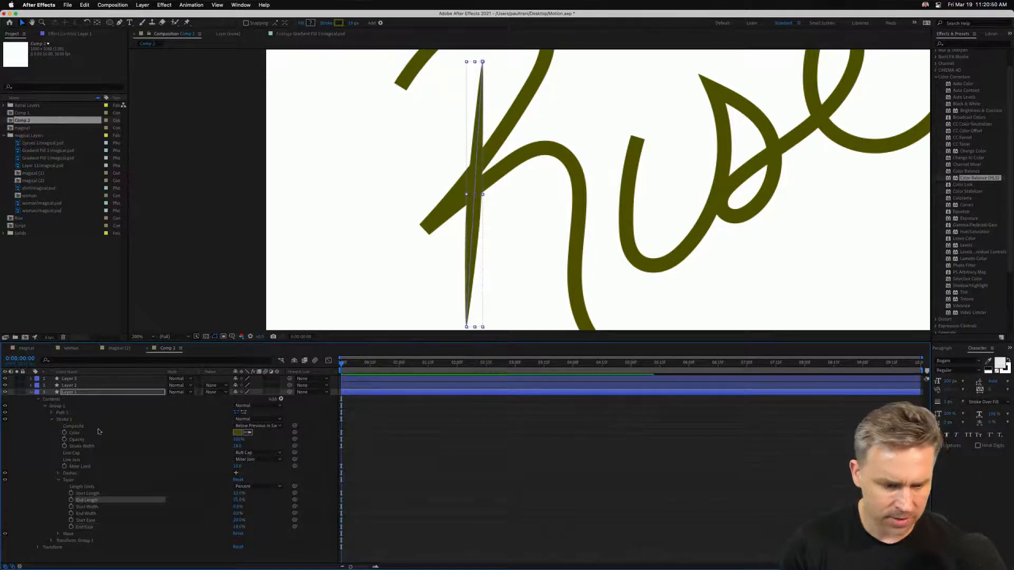
Taper the stroke of Layer 2, the curved part of the R, with a 27% start length and 15% end length.
left_click(80, 389)
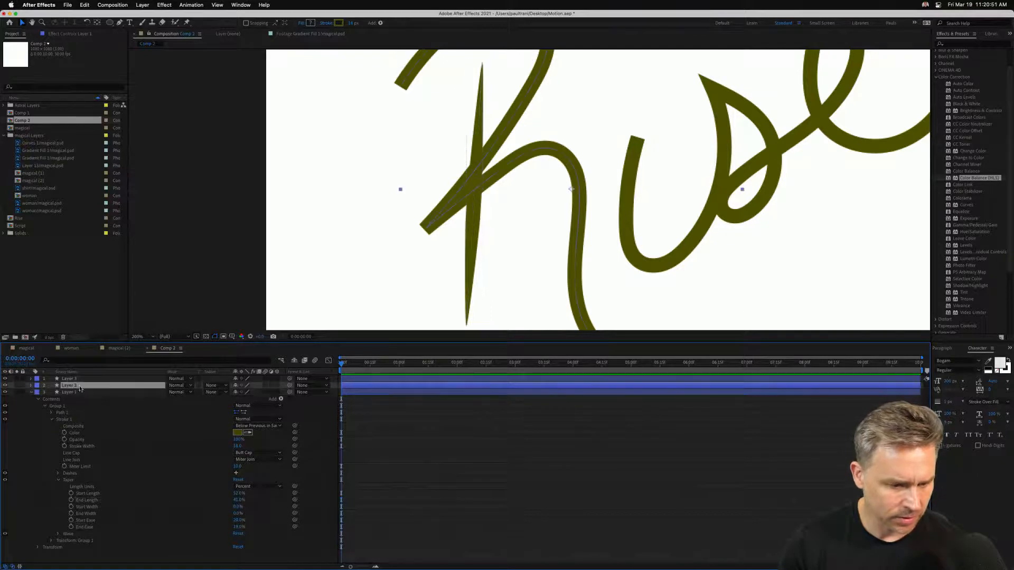
left_click(31, 386)
left_click(39, 393)
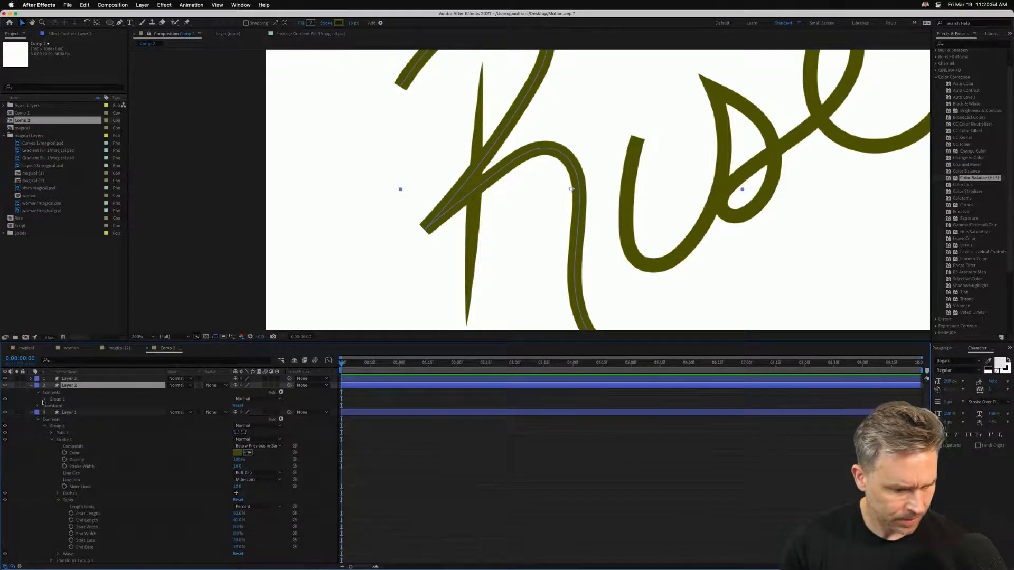
left_click(45, 400)
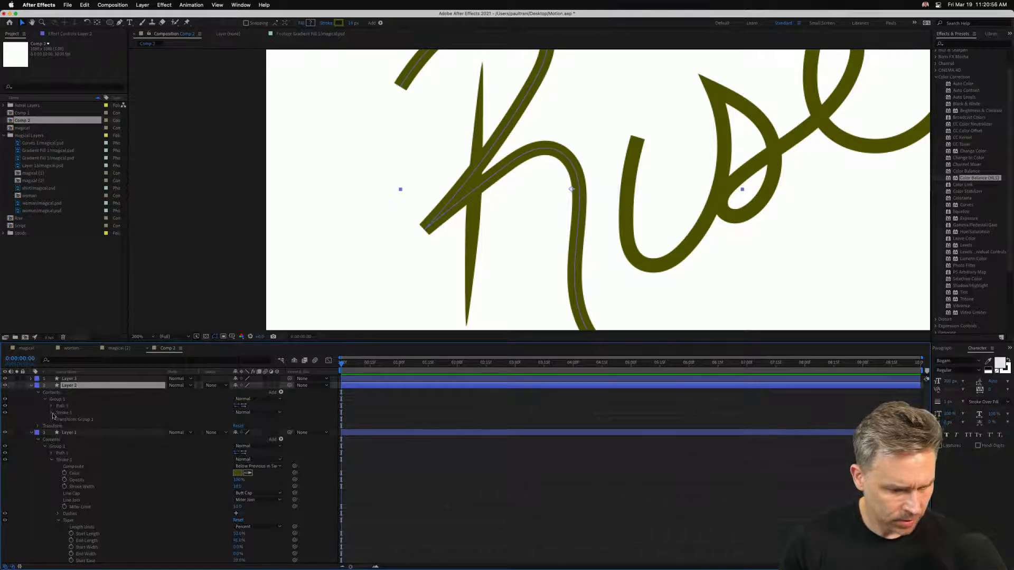
left_click(51, 413)
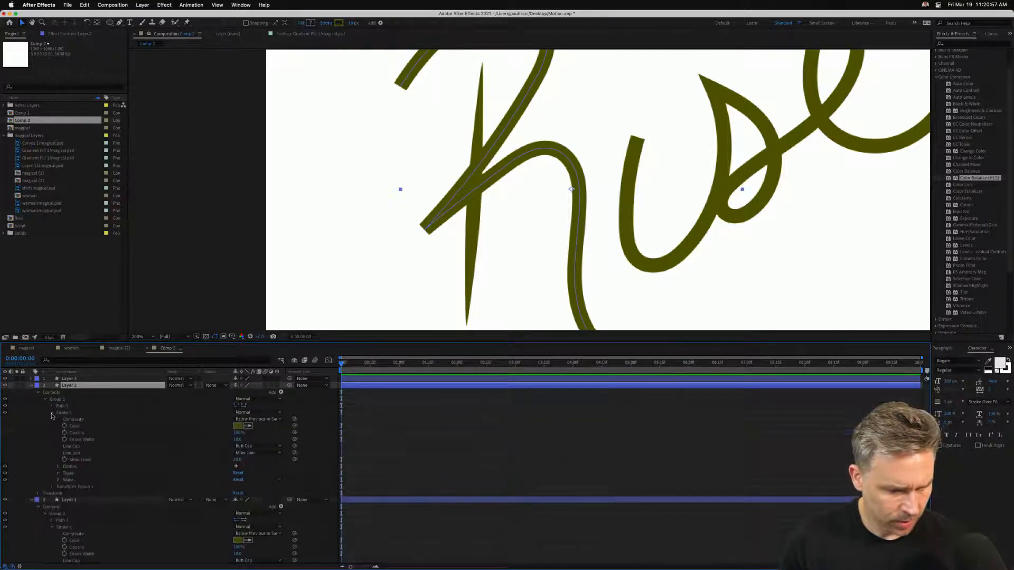
left_click(58, 473)
left_click_drag(235, 488, 244, 493)
key("comma")
Taper both ends of the Layer 3 stroke that forms the letters "ise".
left_click(67, 380)
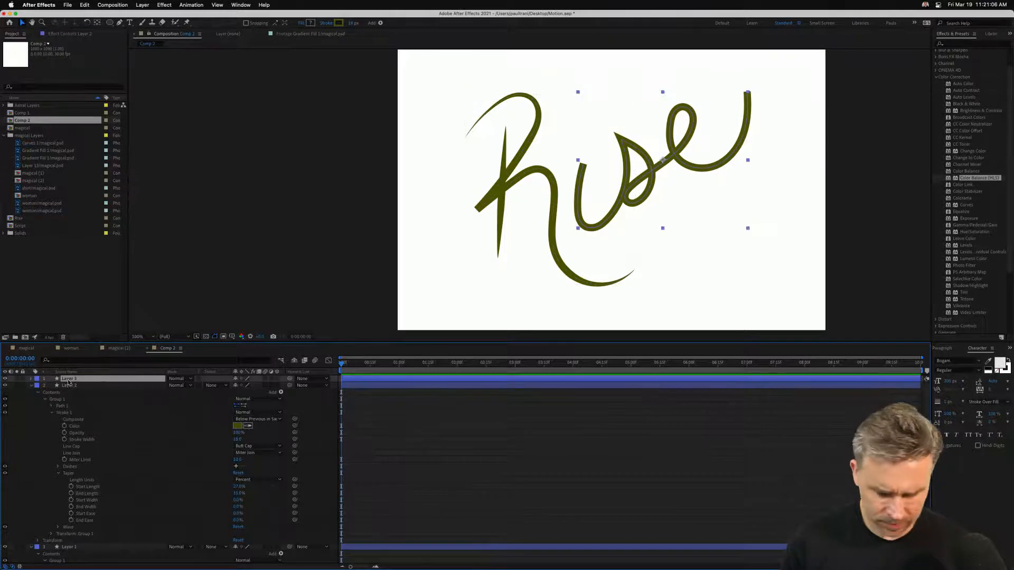
left_click(31, 378)
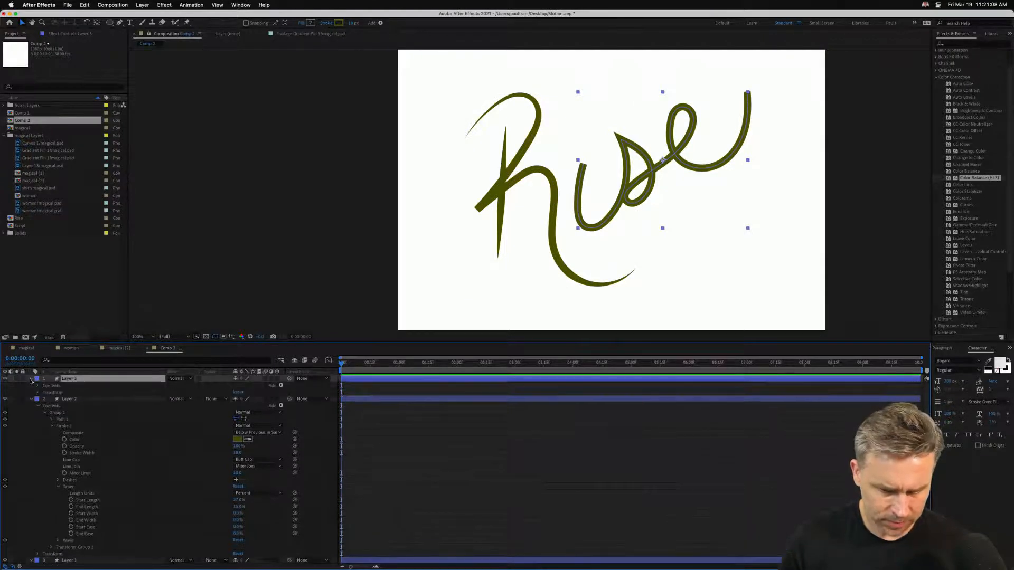
left_click(38, 386)
left_click(45, 393)
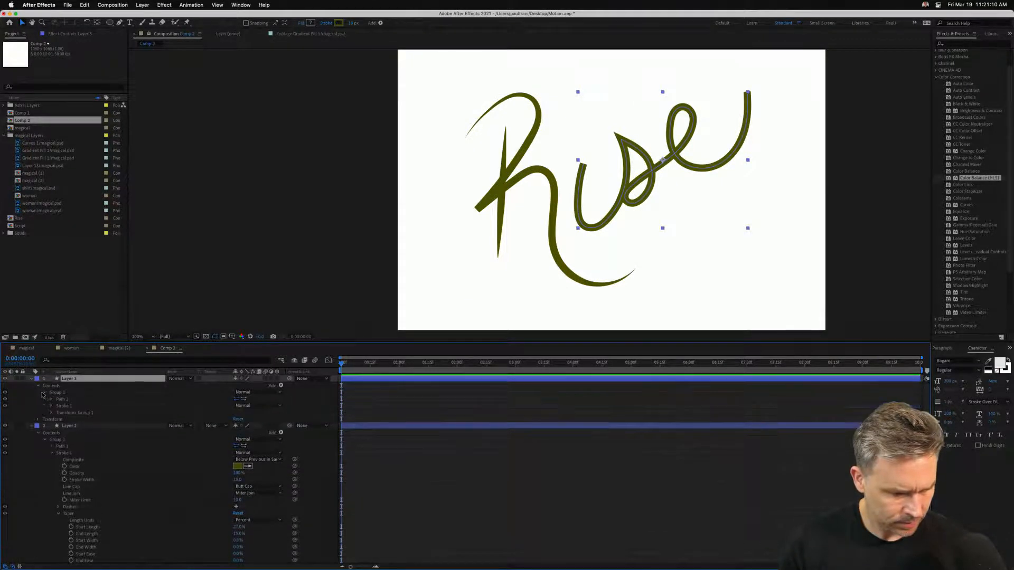
left_click(52, 400)
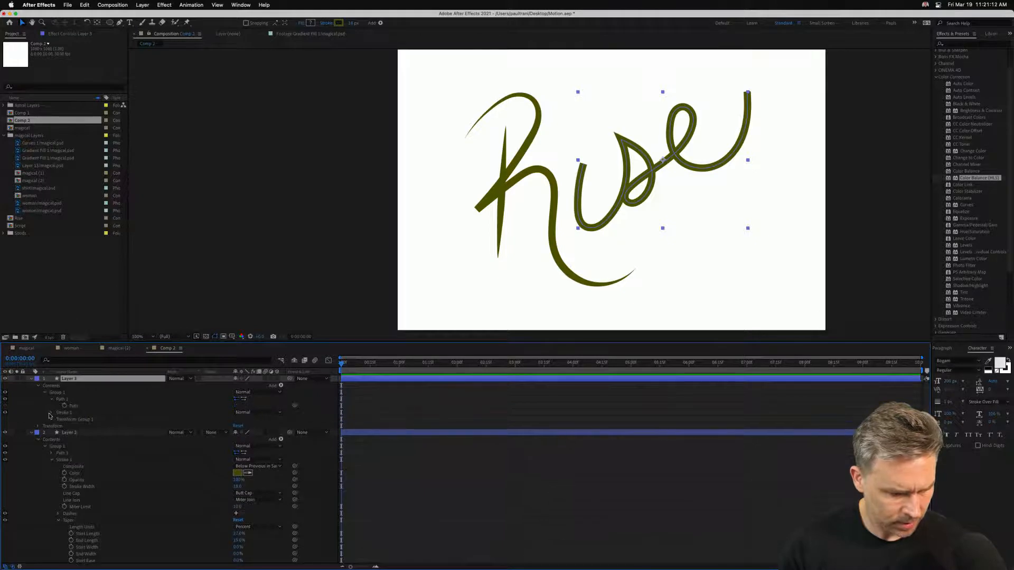
left_click(50, 413)
left_click(52, 400)
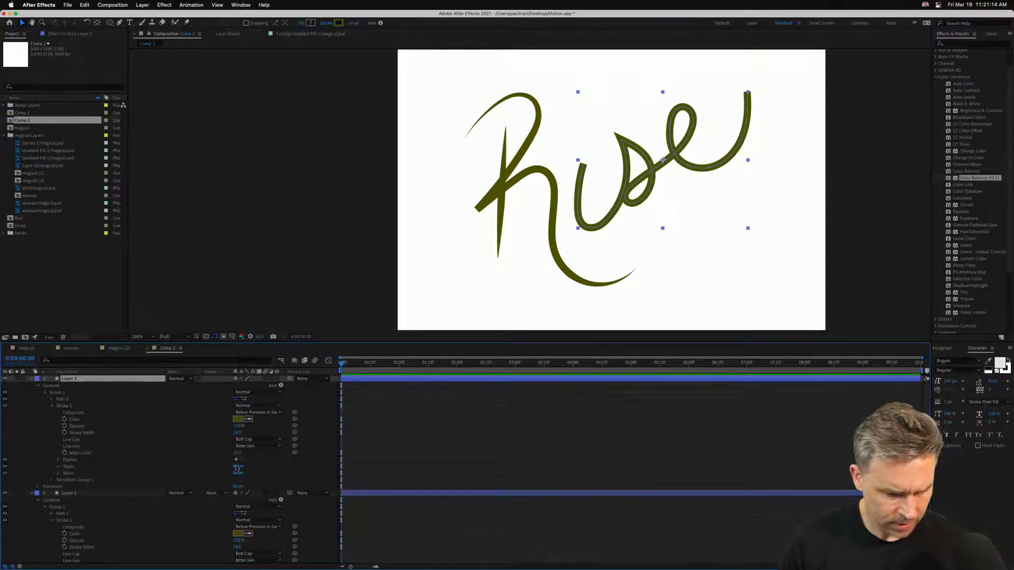
left_click(58, 467)
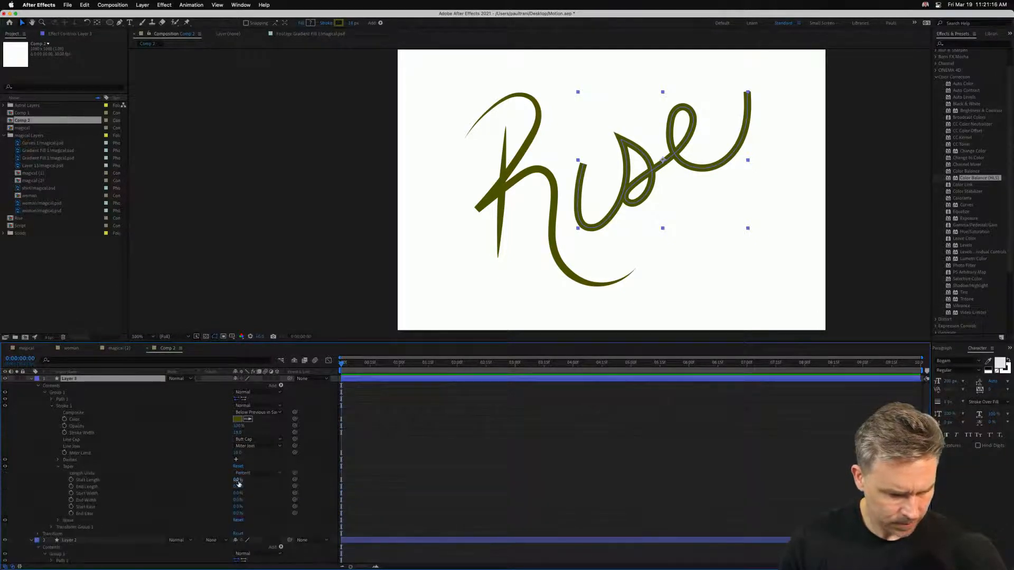
mouse_move(235, 484)
left_mouse_down()
mouse_move(243, 481)
mouse_move(238, 512)
mouse_move(247, 487)
mouse_move(285, 486)
left_mouse_up()
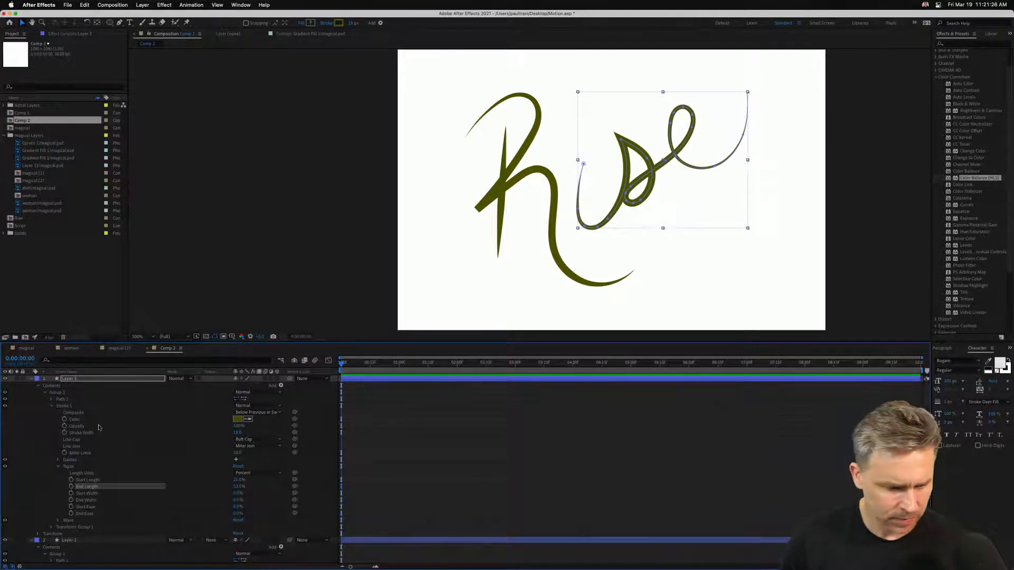
Set the line join of the Layer 2 stroke to Round Join.
scroll(102, 429, "down", 1)
left_click(77, 527)
left_click(74, 528)
scroll(74, 531, "down", 5)
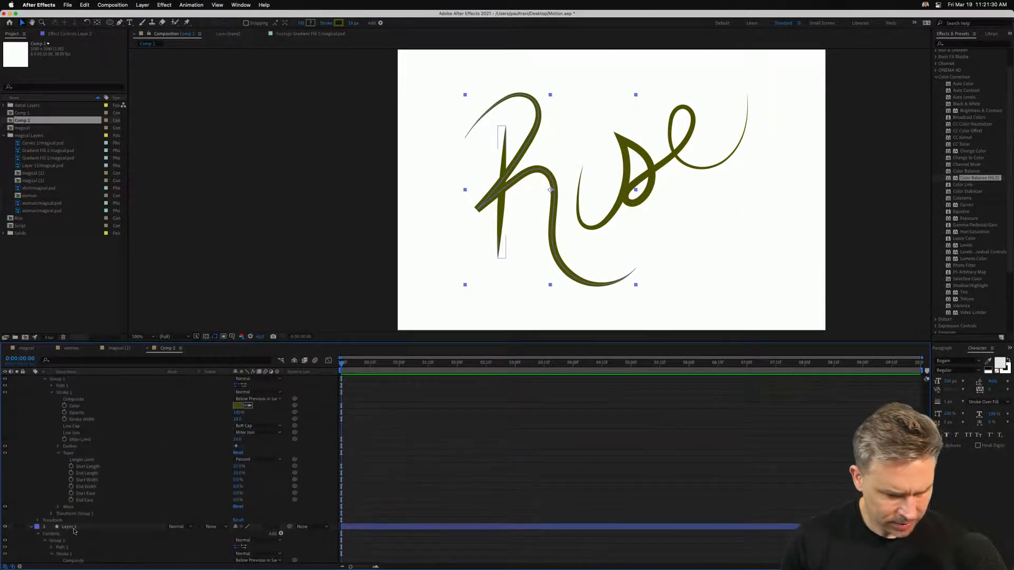
left_click(257, 433)
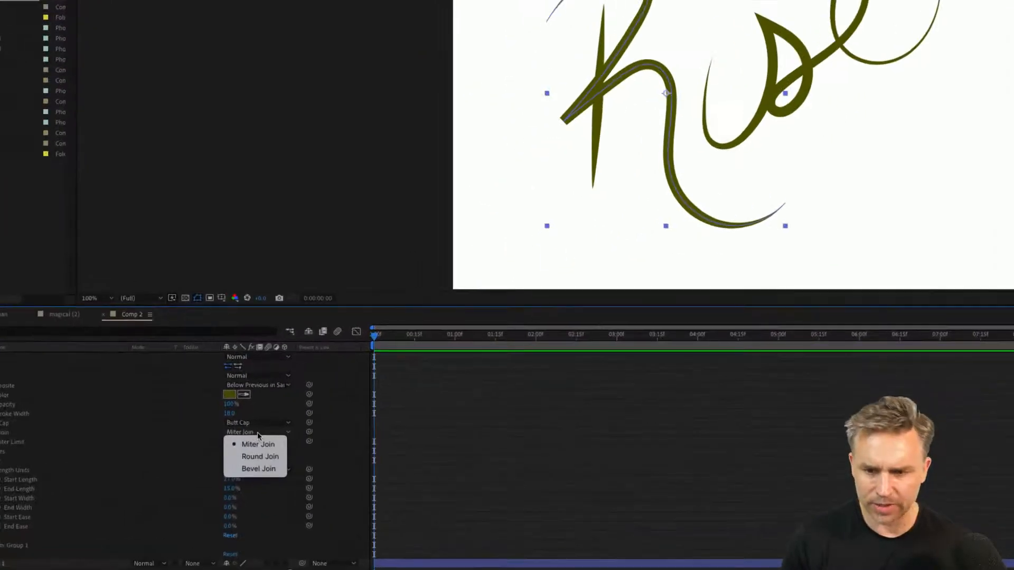
left_click(246, 459)
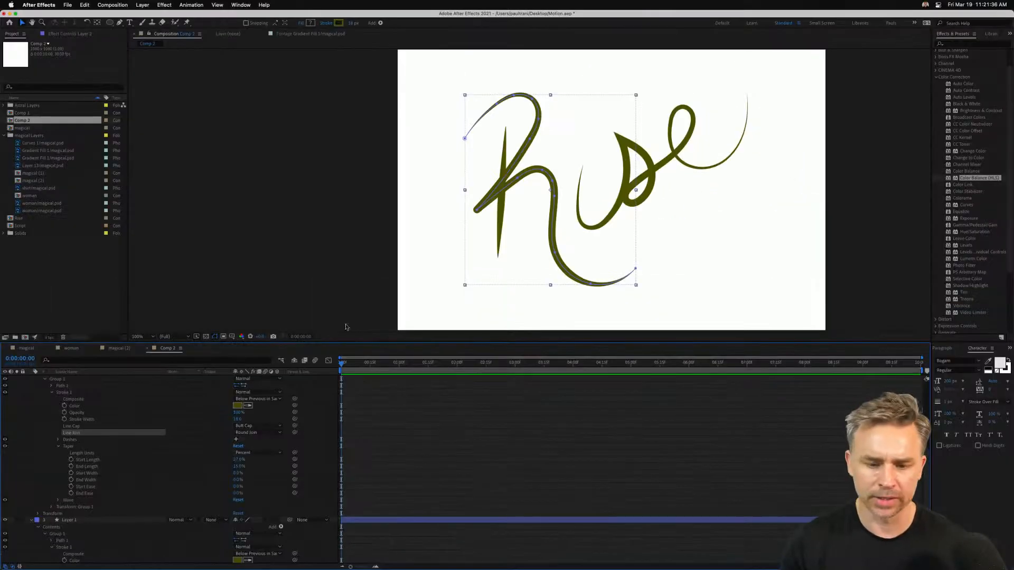
Collapse the properties of Layers 3 and 2, and add Trim Paths to Layer 1 at the start of the composition.
left_click_drag(397, 366, 471, 377)
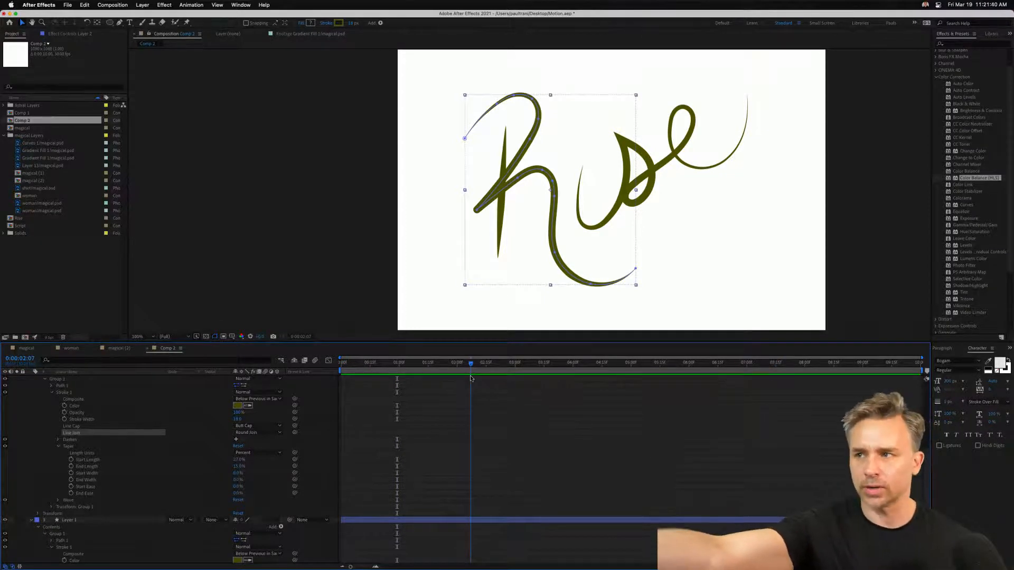
key("Home")
scroll(77, 407, "up", 10)
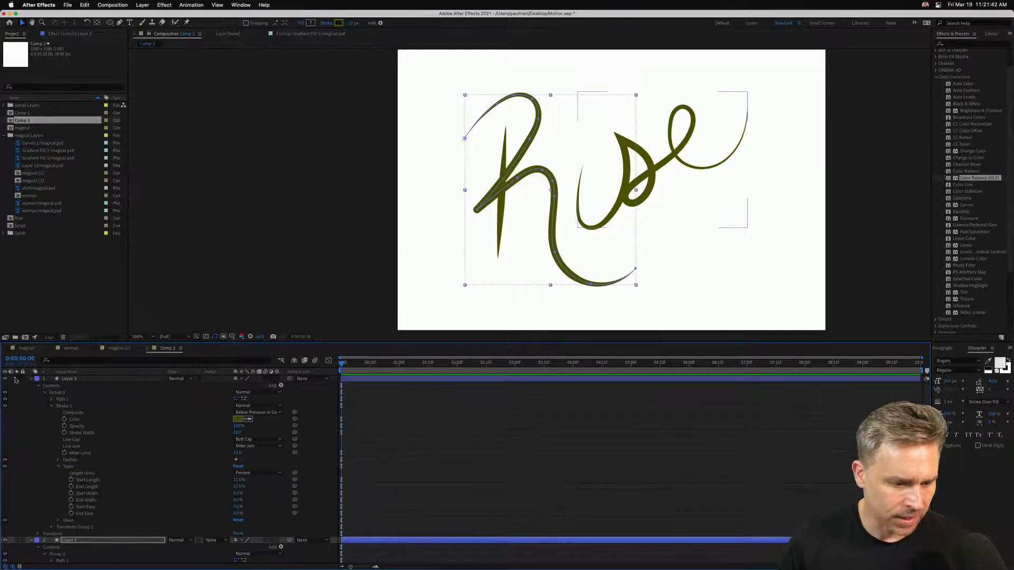
left_click(31, 379)
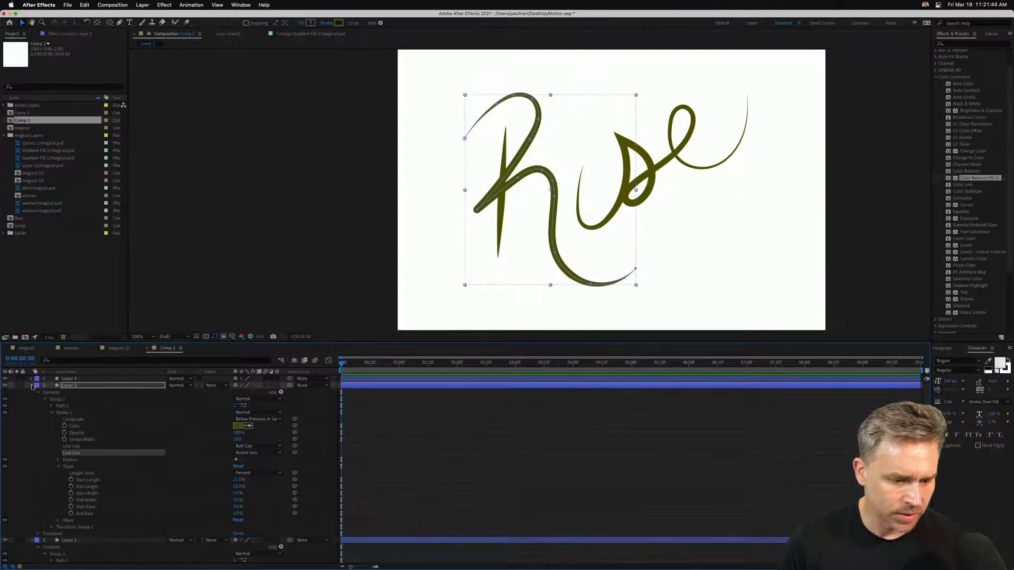
left_click(30, 386)
left_click(77, 393)
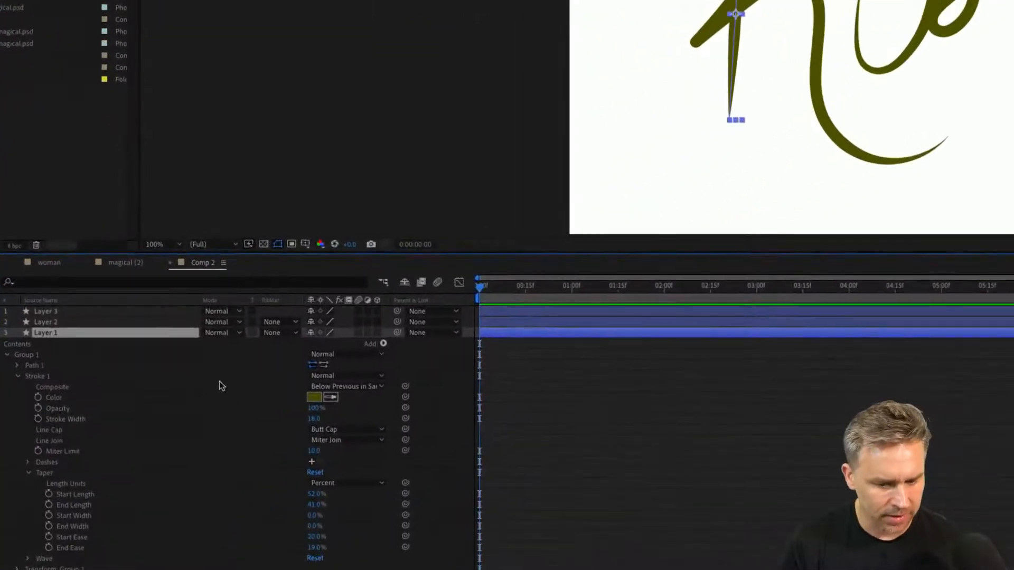
left_click(383, 344)
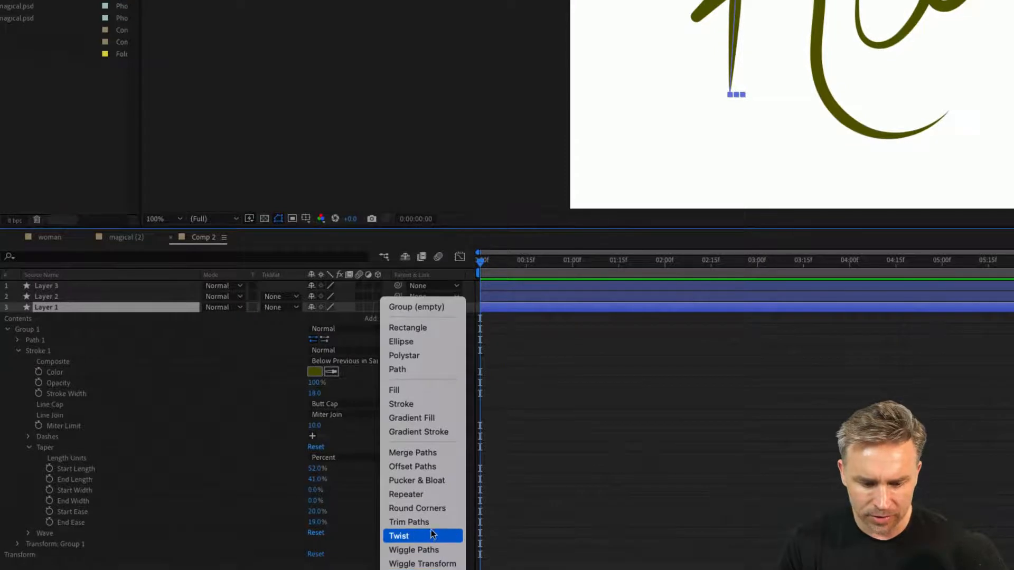
left_click(433, 522)
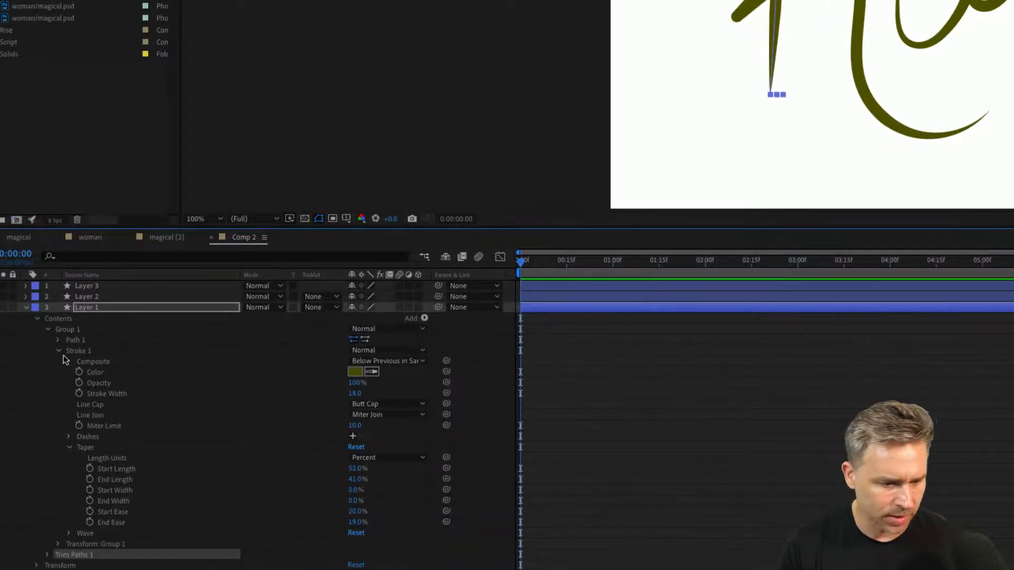
Keyframe Layer 1's Trim Paths Start at 0% and End at 100% at 0:00:04:29, and return to the first frame.
left_click(47, 329)
left_click(46, 340)
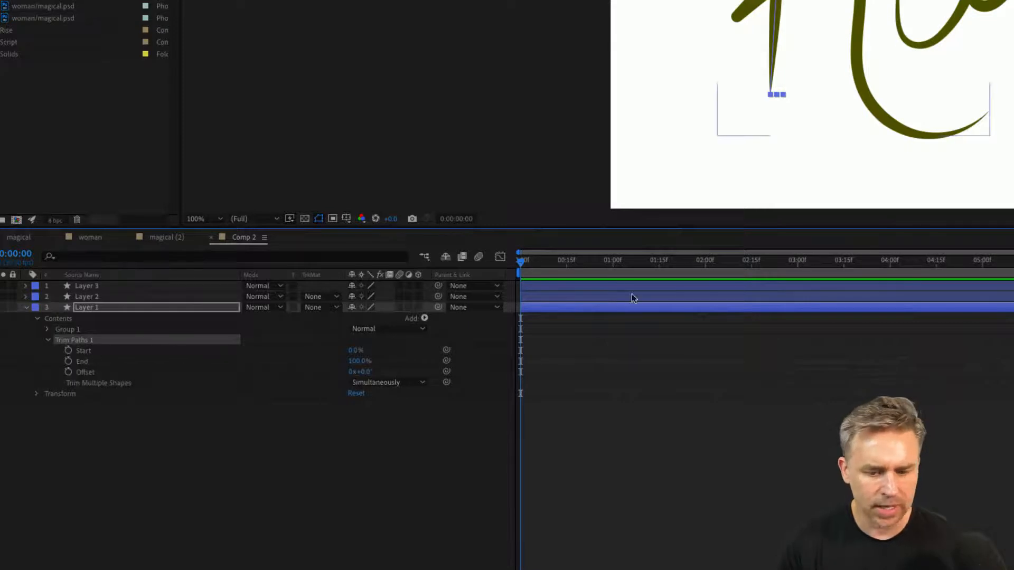
left_click_drag(619, 267, 983, 281)
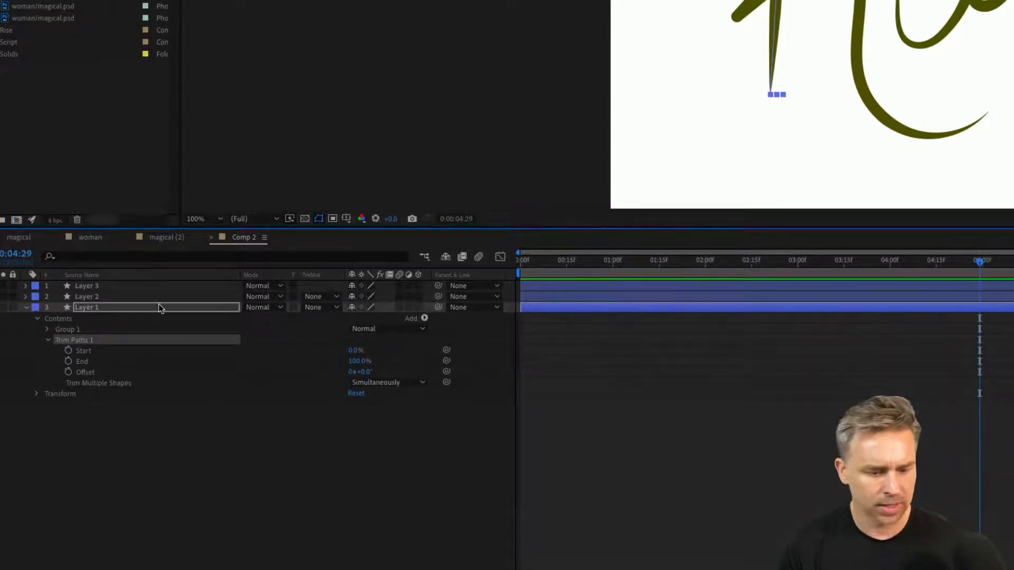
left_click(67, 351)
left_click(68, 362)
left_click_drag(759, 264, 376, 267)
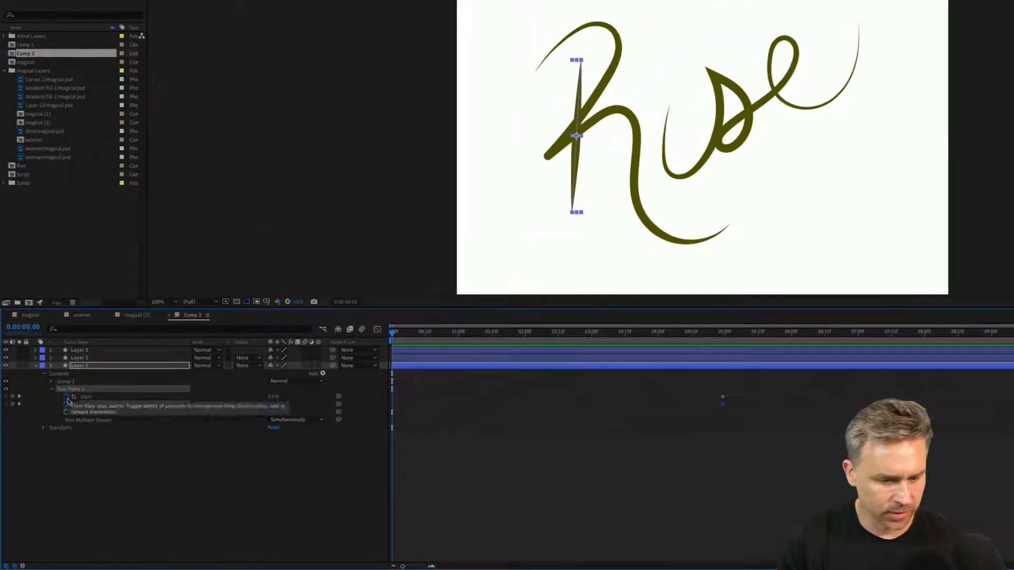
left_click(250, 428)
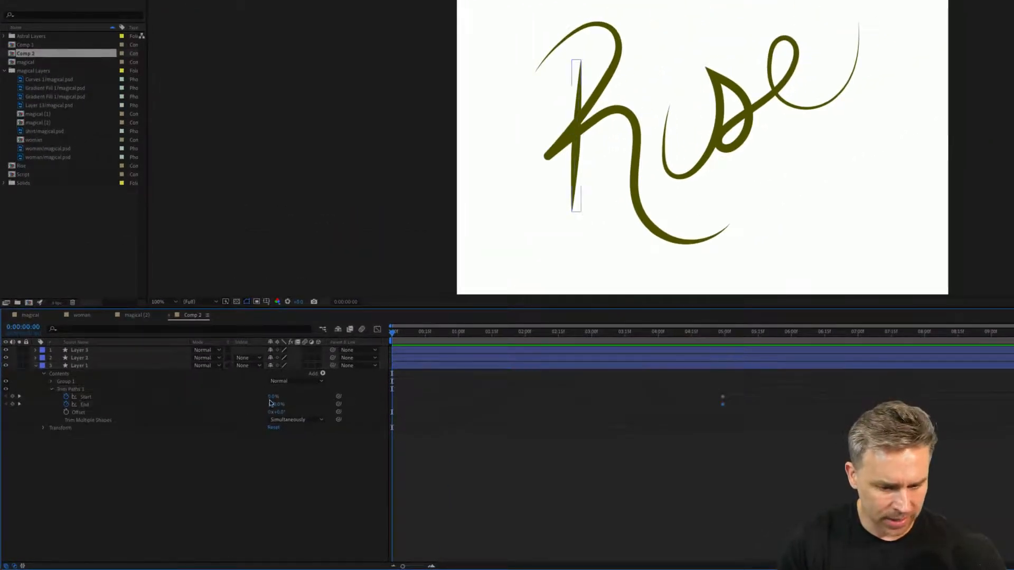
Set Layer 1's Trim Paths End to 0% at the first frame and preview the stroke drawing on.
left_click_drag(273, 405, 195, 405)
key("space")
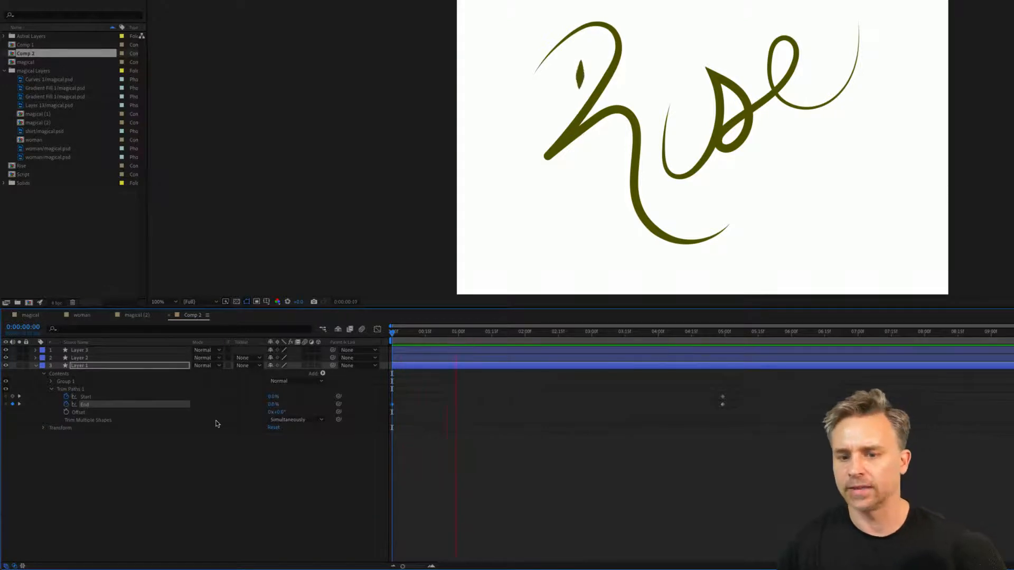
key("space")
Add Trim Paths to Layer 2 with its Group 1 collapsed, and expand the new Trim Paths properties.
left_click(77, 359)
left_click(36, 359)
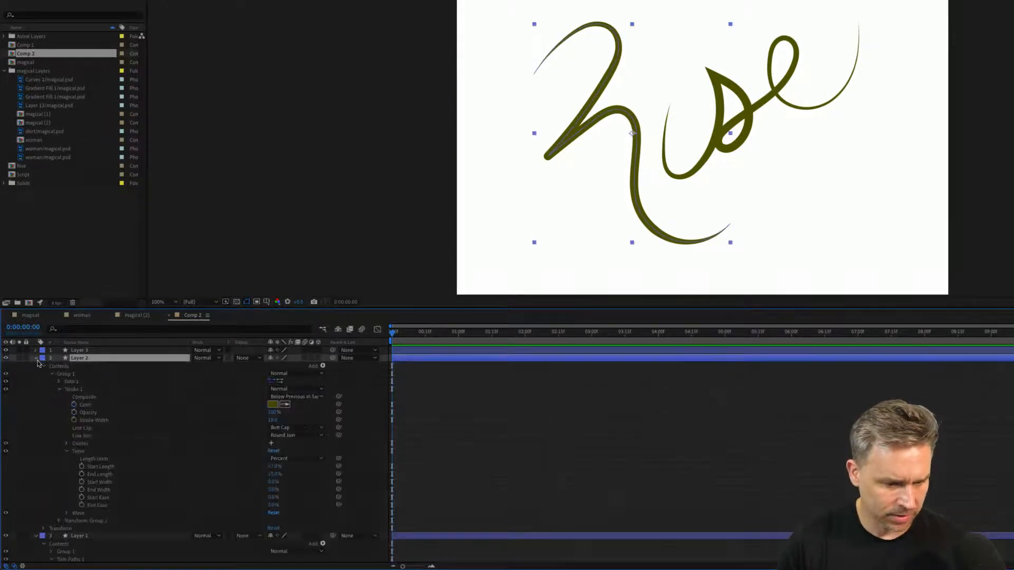
left_click(52, 374)
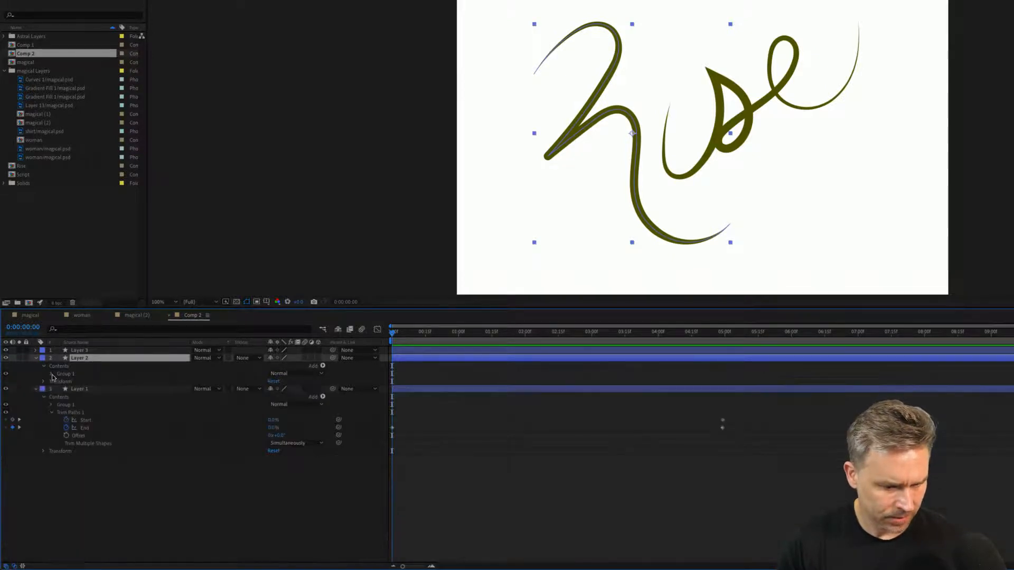
left_click(320, 367)
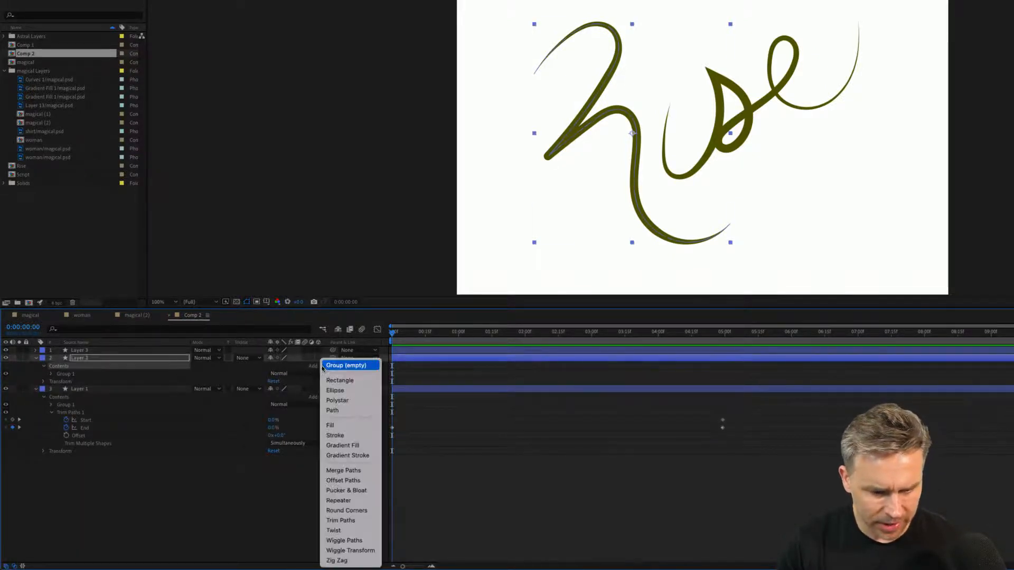
left_click(341, 521)
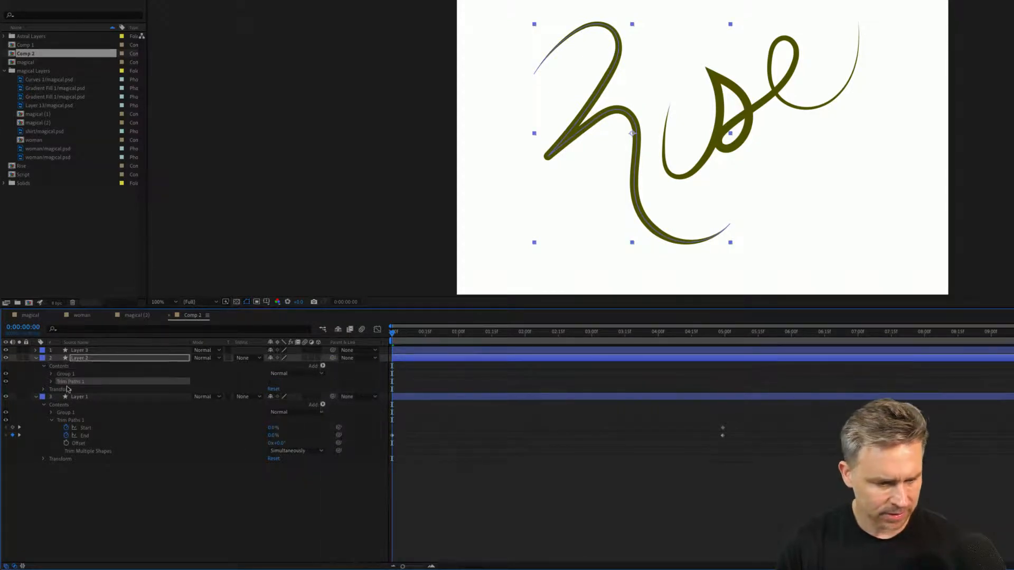
left_click(51, 381)
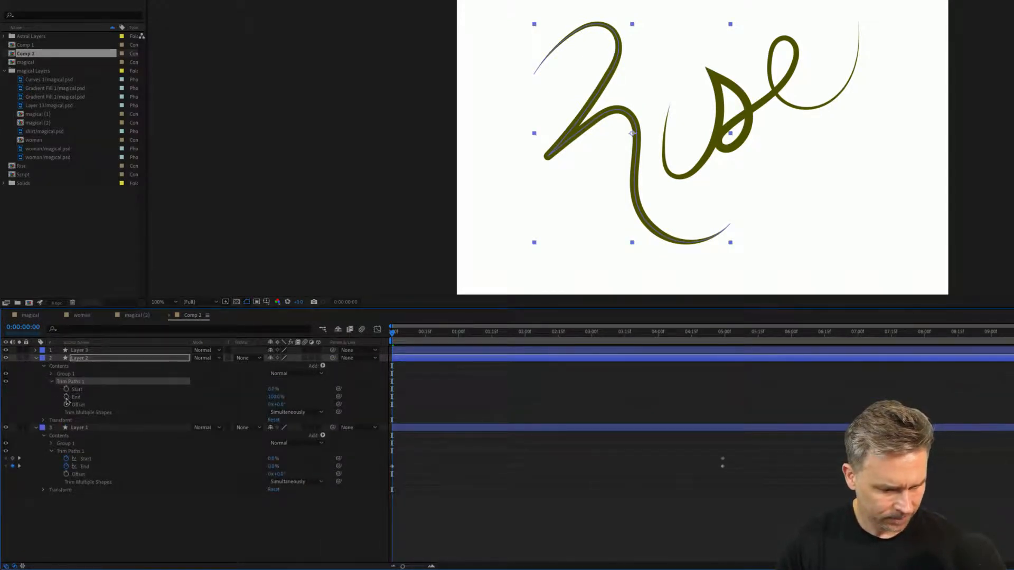
Try to copy Layer 1's Trim Paths properties onto Layers 2 and 3, preview the animation, and undo the pastes.
left_click_drag(718, 448, 368, 503)
left_click(79, 358)
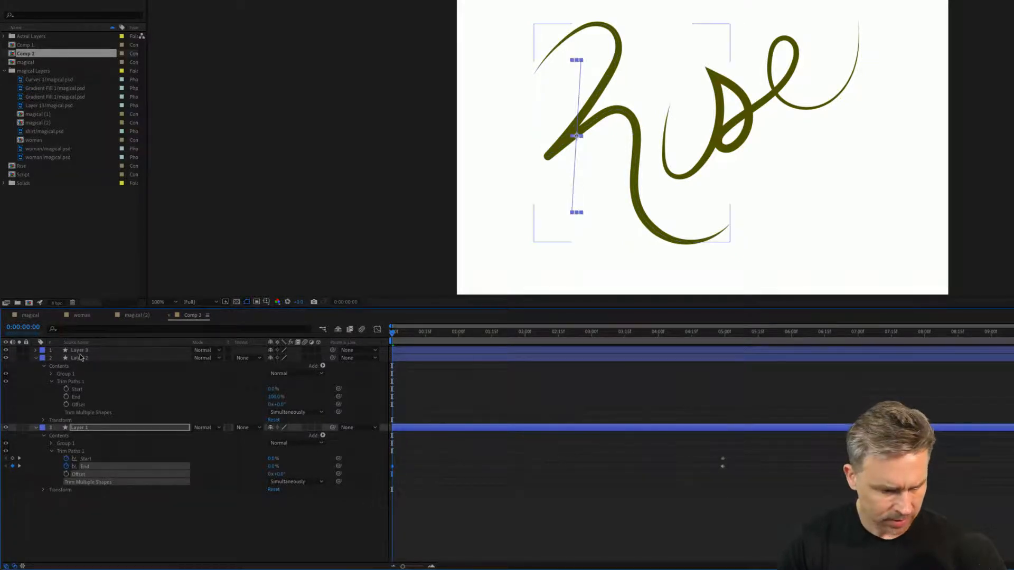
key("ctrl+v")
left_click(85, 351)
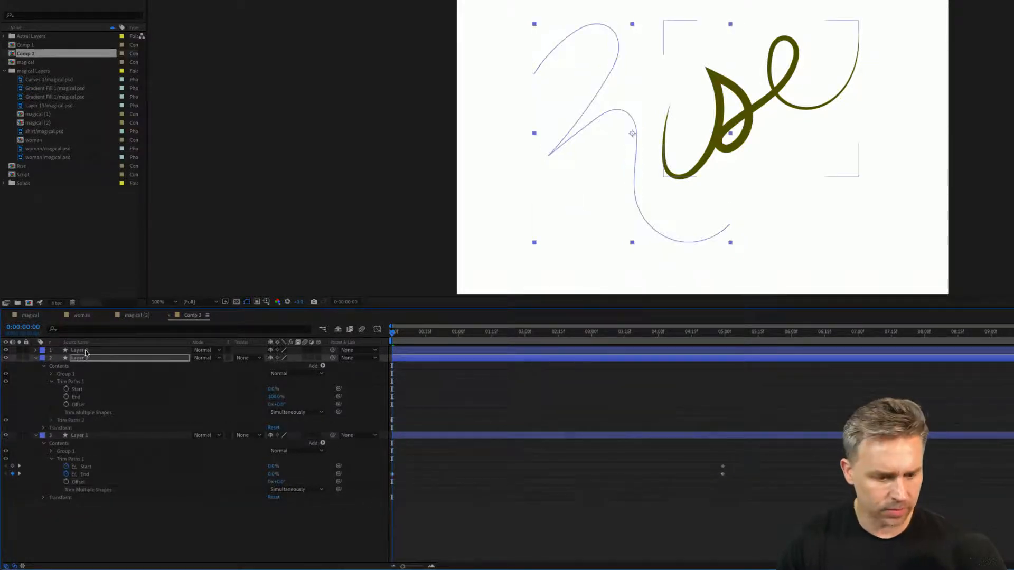
key("ctrl+v")
key("space")
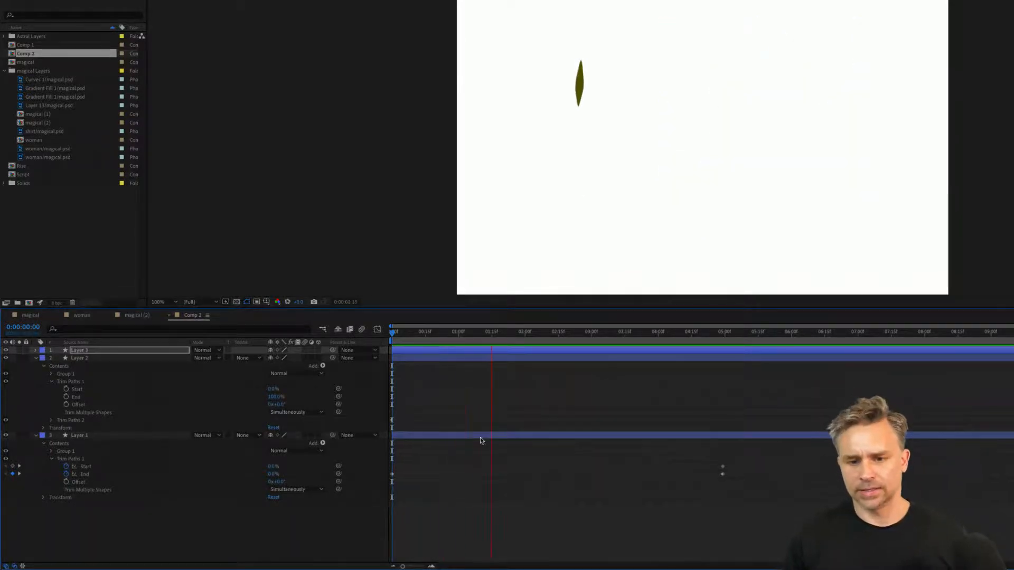
key("space")
key("ctrl+z")
key("ctrl+z")
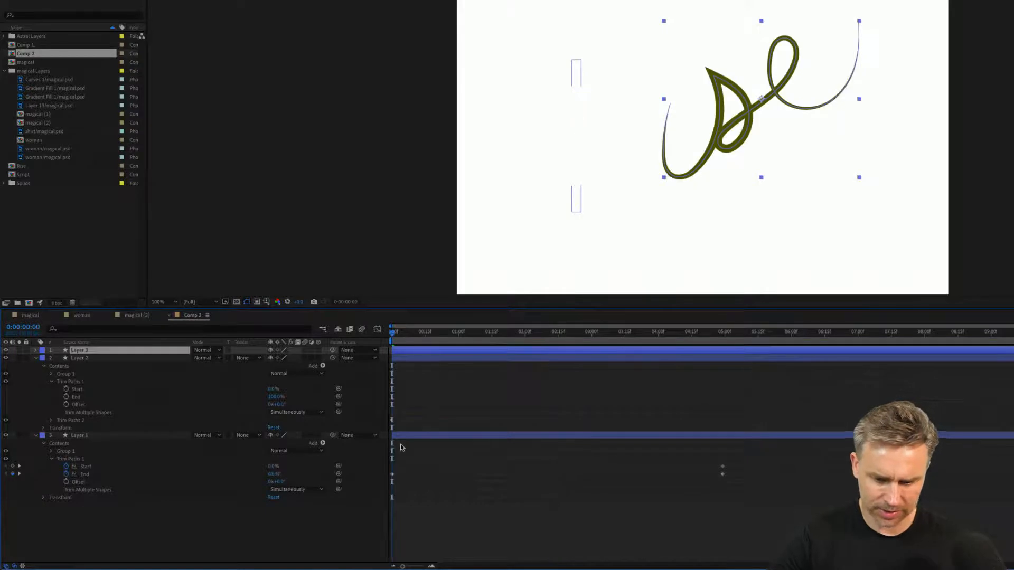
Try to paste Layer 1's Trim Paths properties into Layer 2's Contents, reveal the layer's modified properties, and undo the paste.
left_click(56, 382)
left_click(53, 382)
left_click(80, 359)
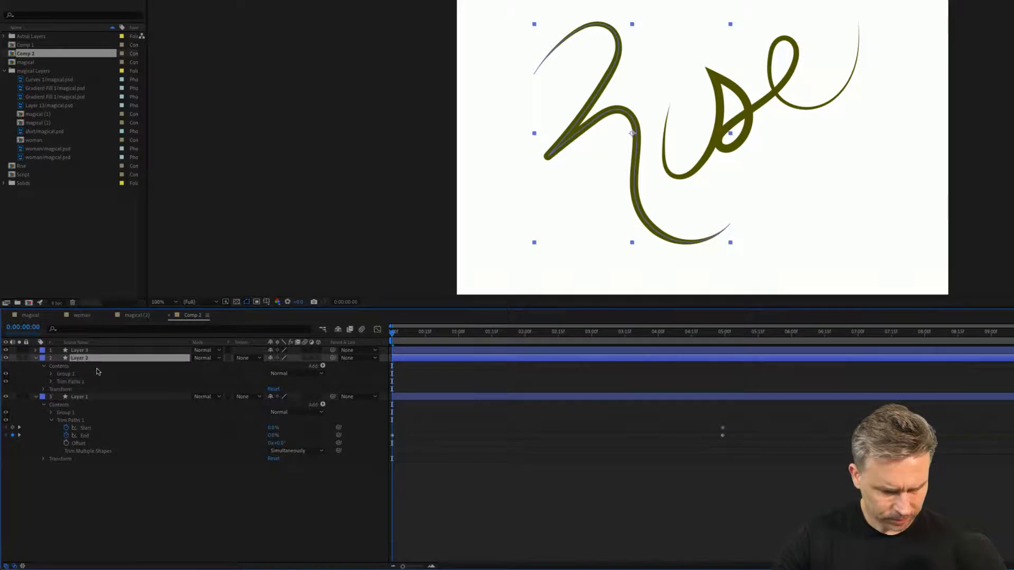
left_click(59, 366)
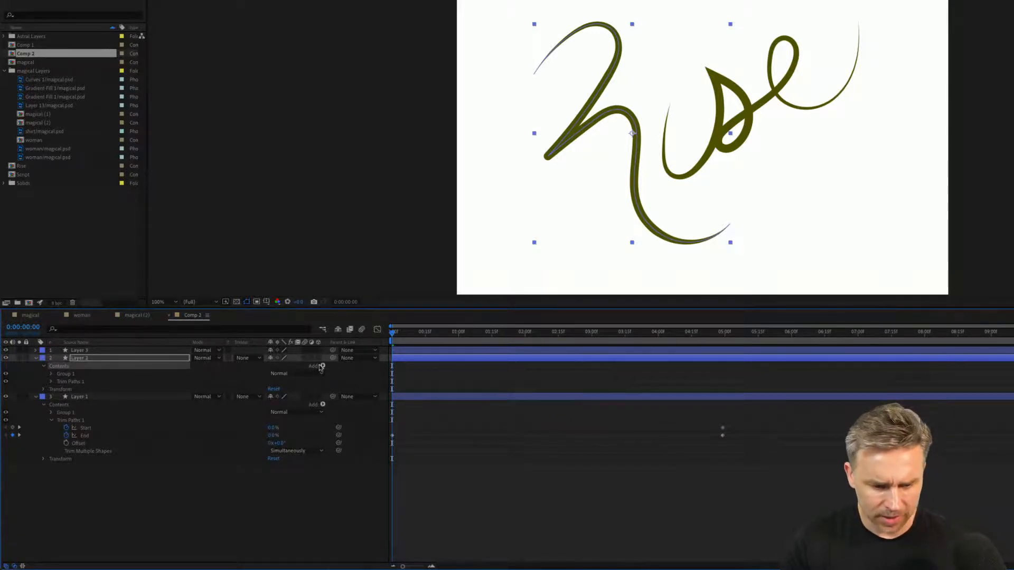
key("ctrl+v")
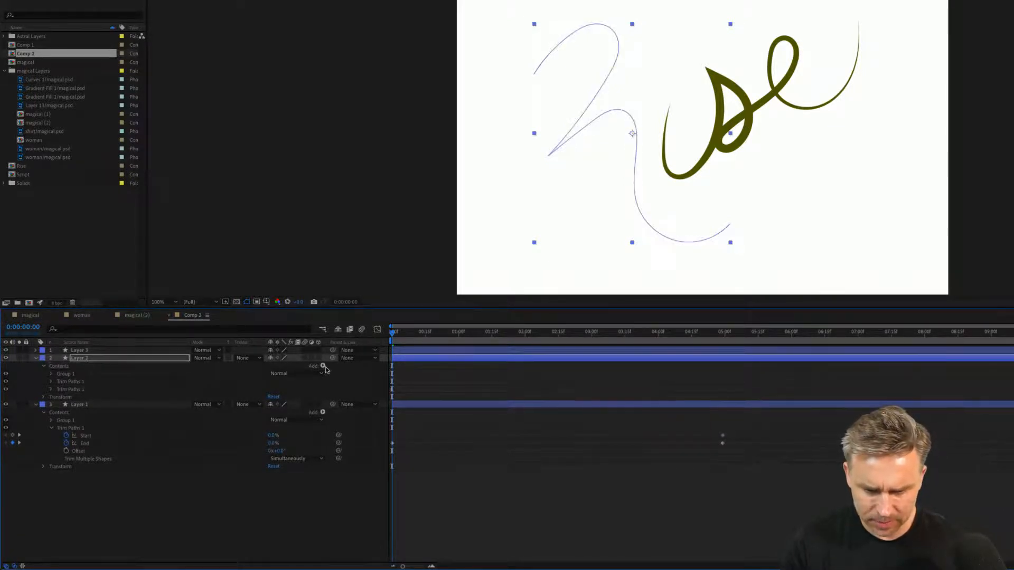
key("u")
key("u")
key("u")
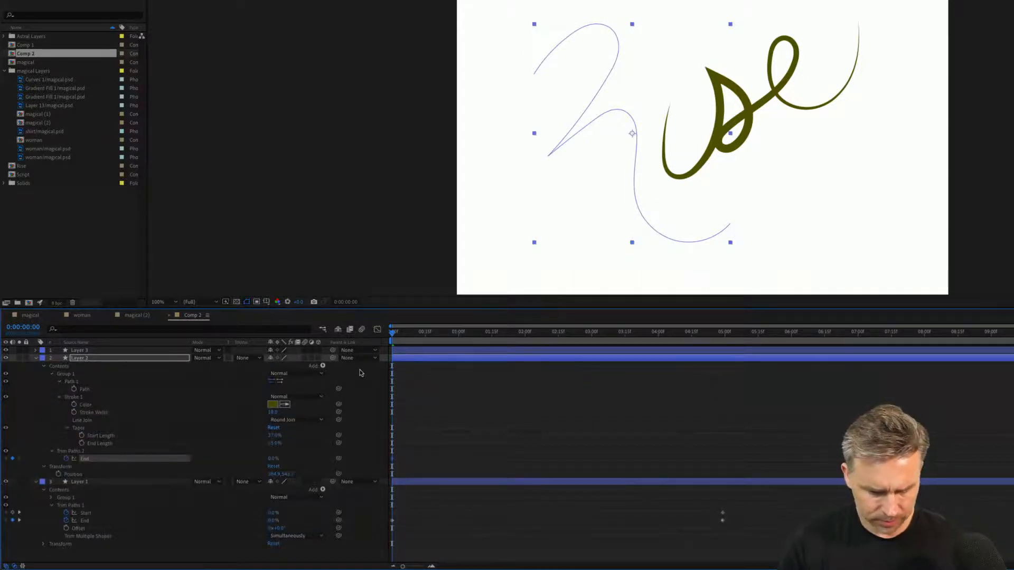
key("ctrl+z")
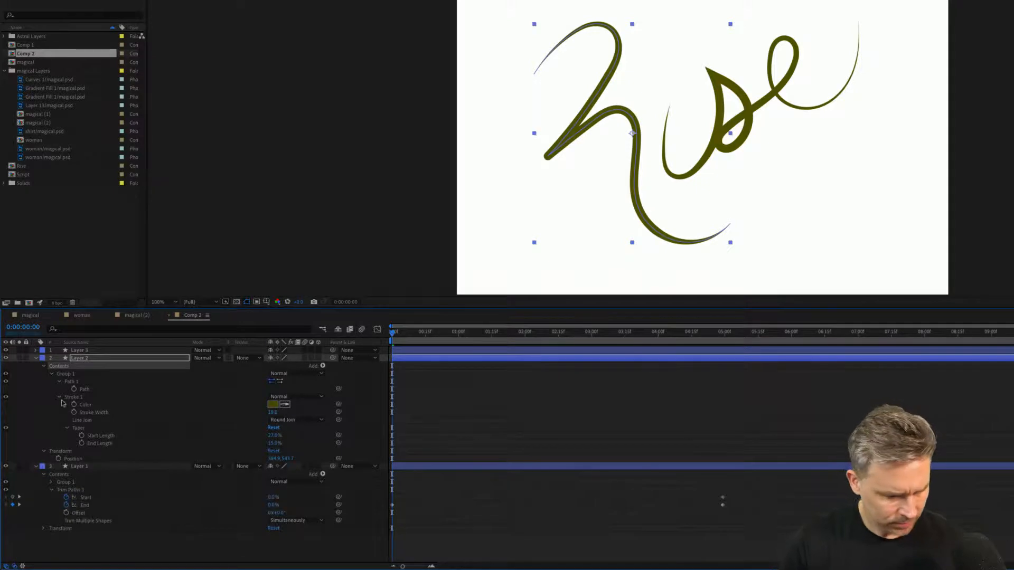
Collapse Layer 2's Group 1, add another Trim Paths to the layer, and expand its properties.
left_click(45, 440)
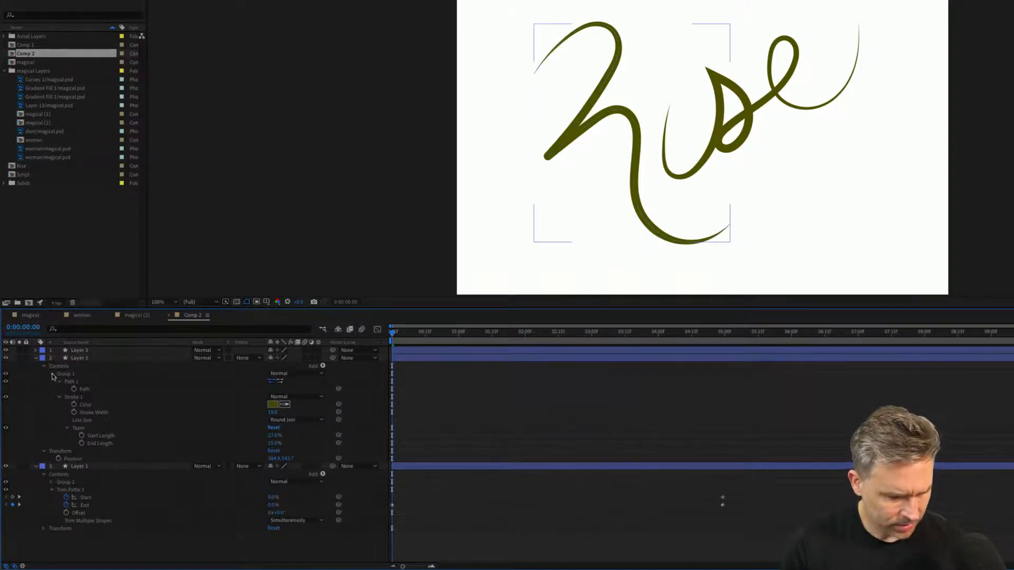
left_click(52, 374)
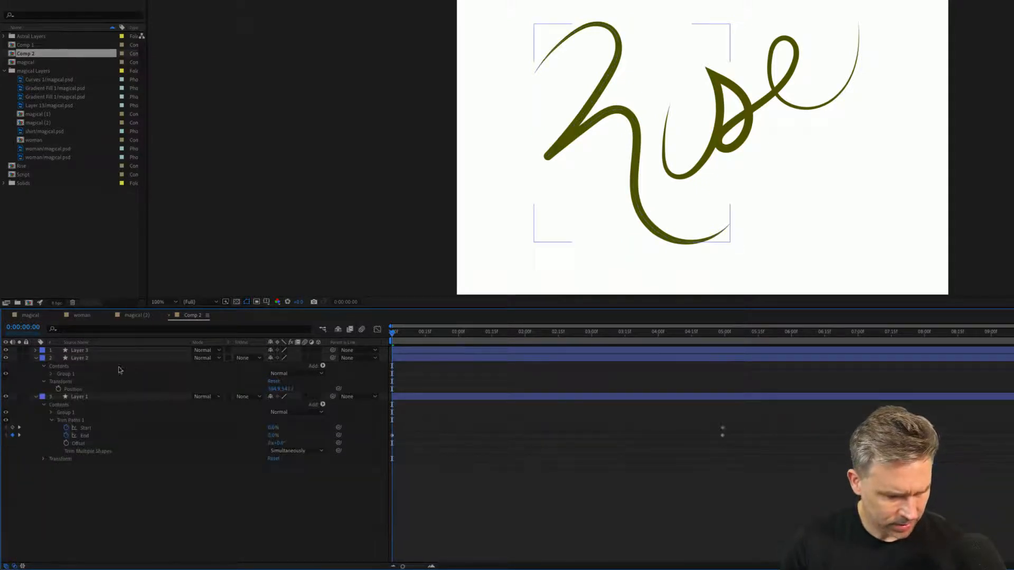
left_click(323, 366)
left_click(343, 521)
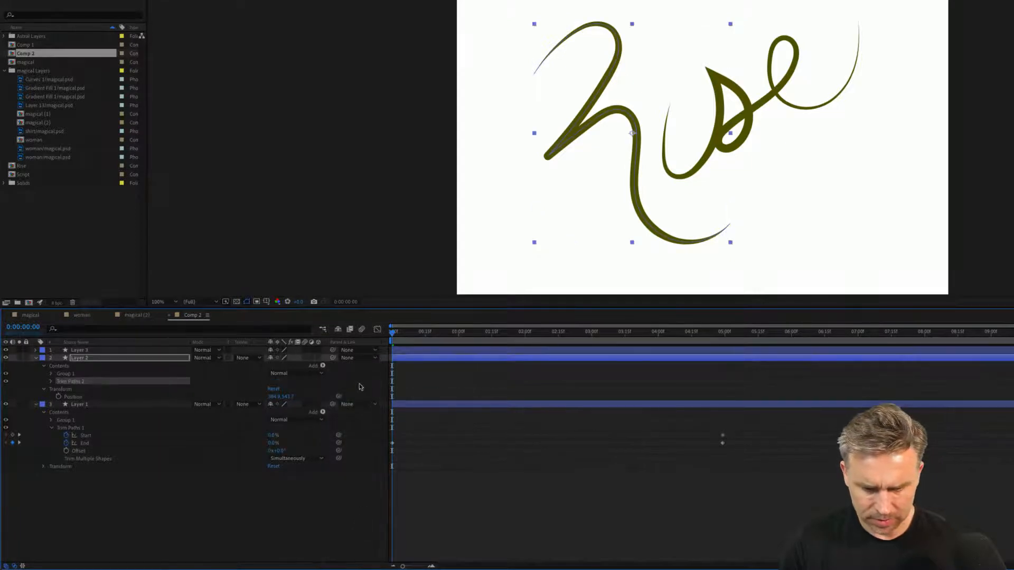
left_click(51, 382)
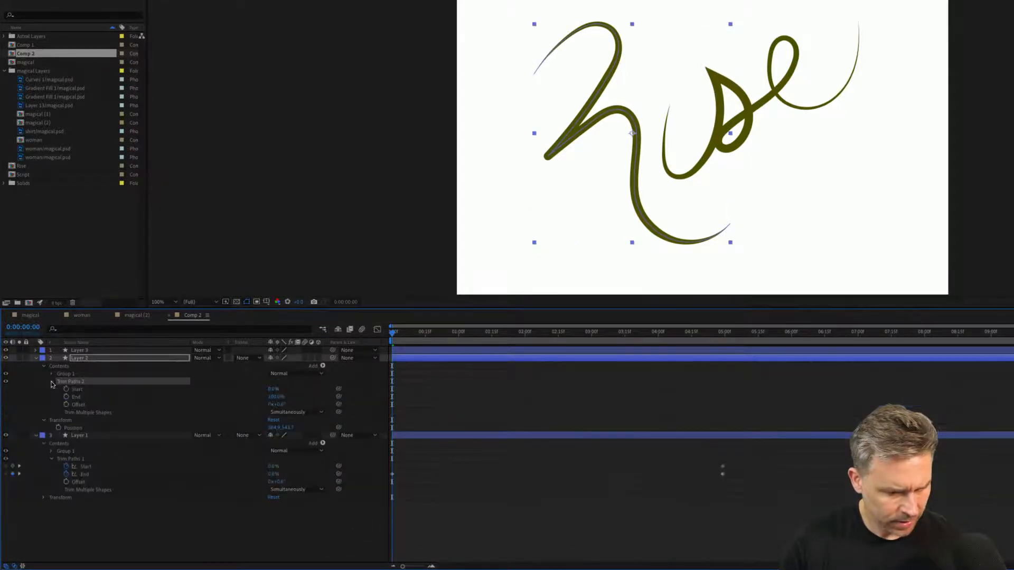
Keyframe Start and End in Layer 2's new Trim Paths, aligned with Layer 1's ending keyframes, and set End to 0% at the first frame.
left_click(65, 389)
left_click(66, 396)
left_click_drag(400, 379, 723, 407)
left_click(528, 397)
left_click_drag(274, 397, 229, 398)
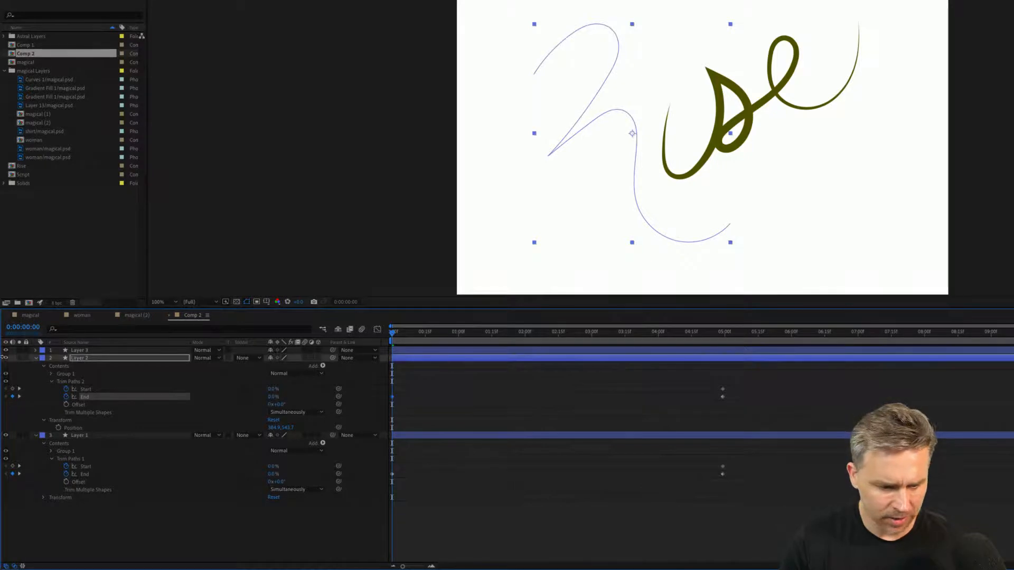
Add Trim Paths inside Layer 3's Group 1, collapse Stroke 1, and expand the Trim Paths properties.
left_click(36, 350)
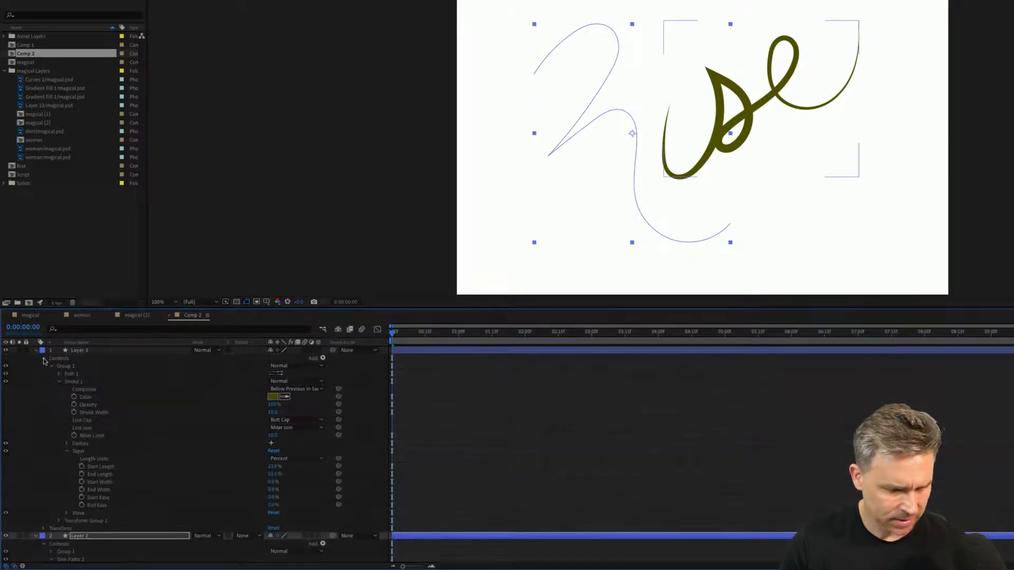
left_click(44, 360)
left_click(44, 359)
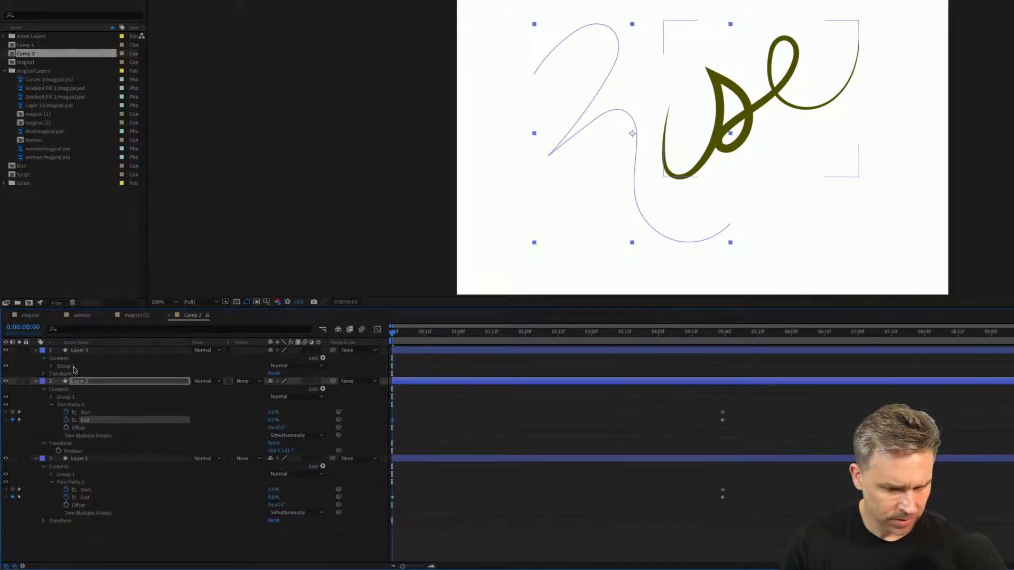
left_click(67, 367)
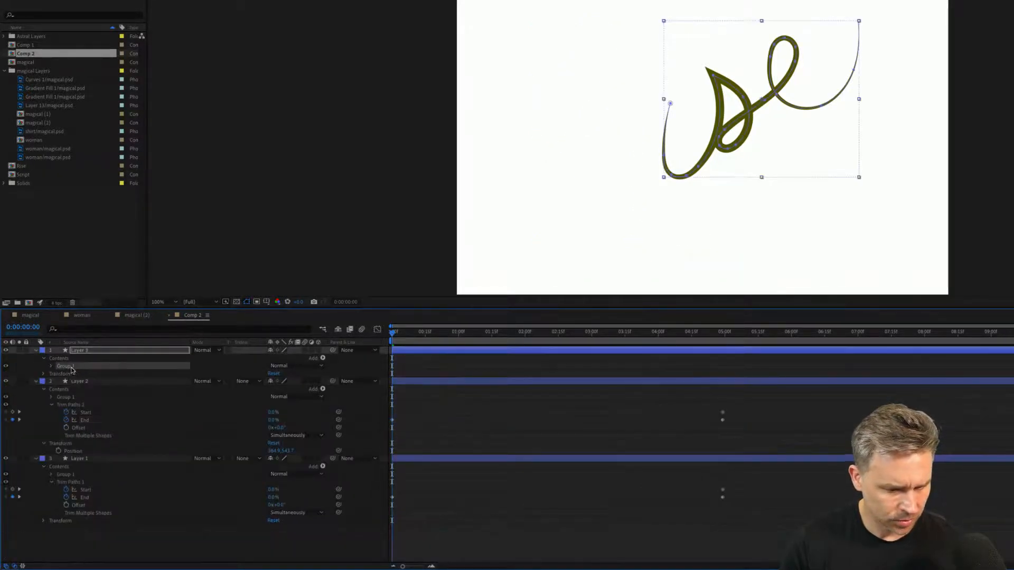
left_click(323, 358)
left_click(353, 521)
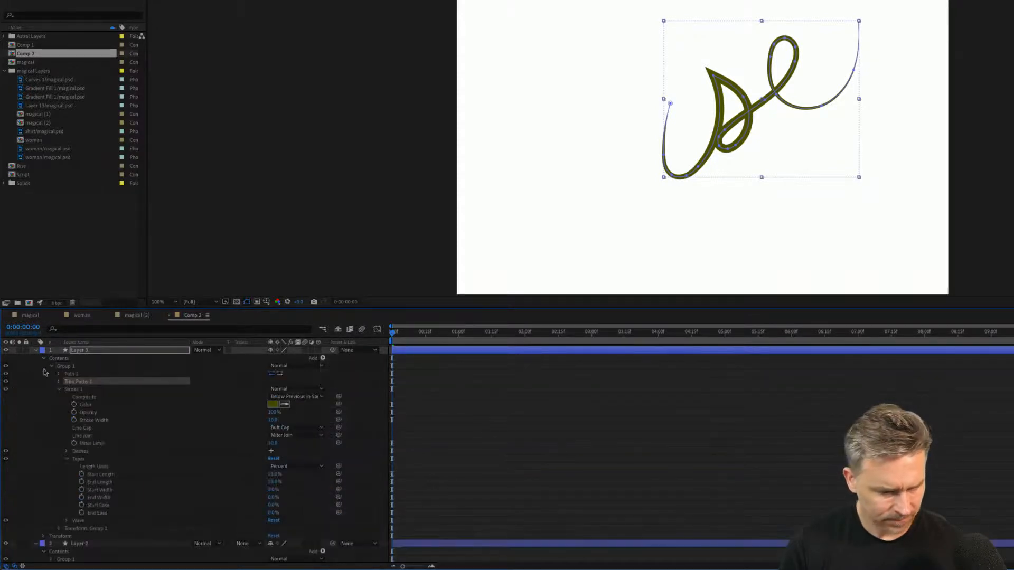
left_click(82, 475)
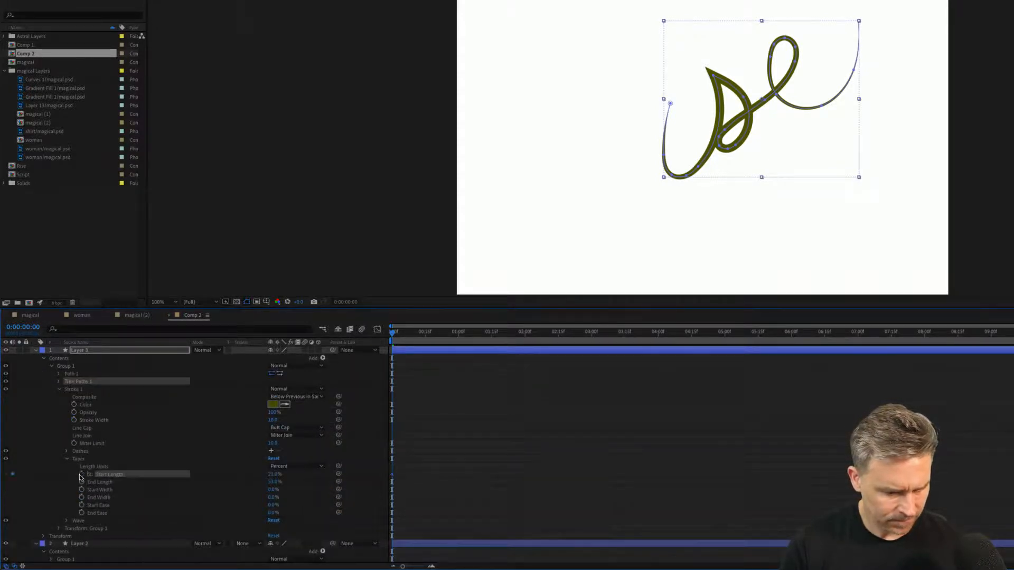
left_click(81, 474)
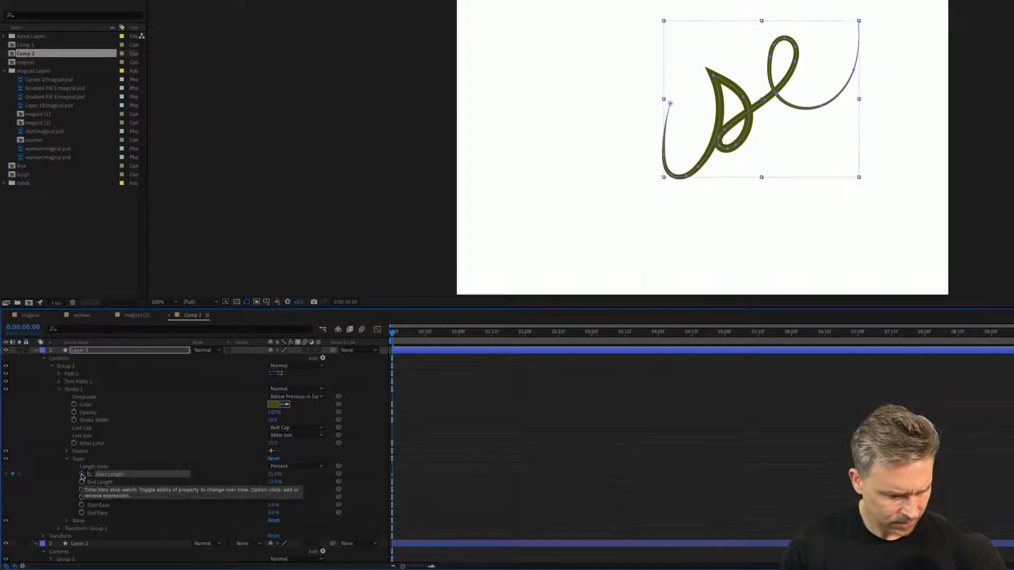
left_click(60, 390)
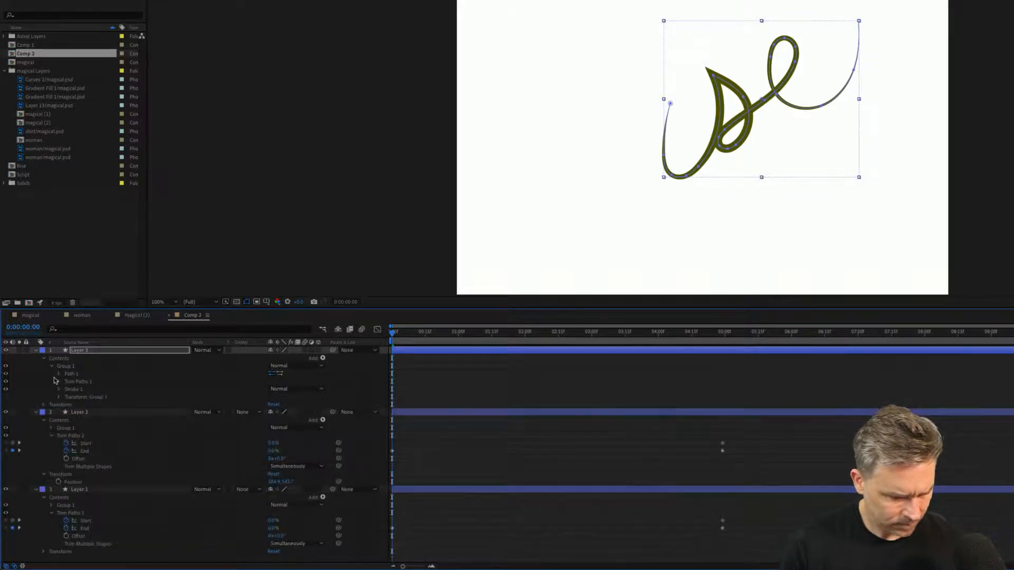
left_click(59, 383)
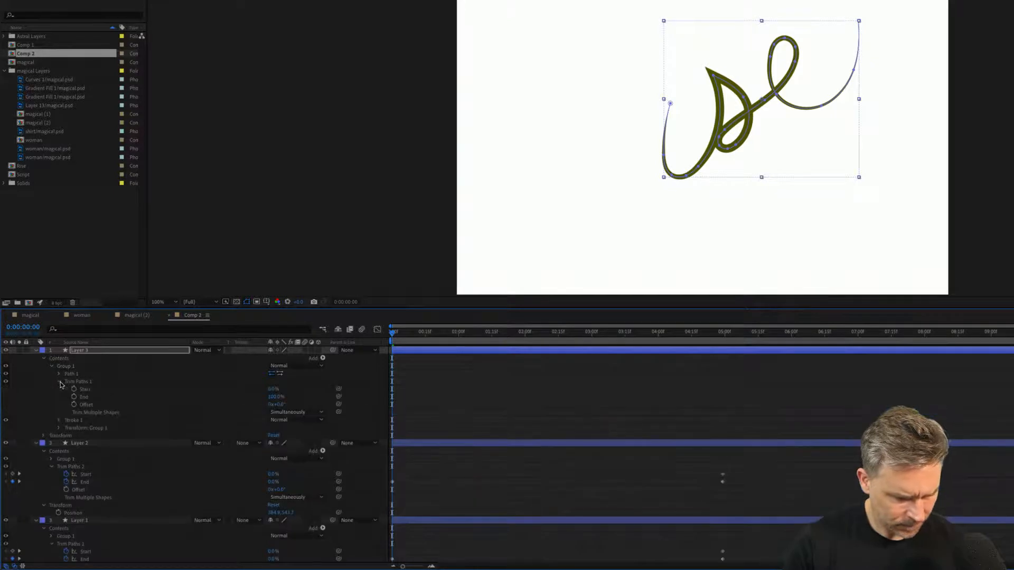
Keyframe Layer 3's Trim Paths Start and End in line with Layer 2's ending keyframes, set End to 0% at the first frame, and preview.
left_click(73, 389)
left_click(74, 397)
left_click_drag(420, 383, 725, 412)
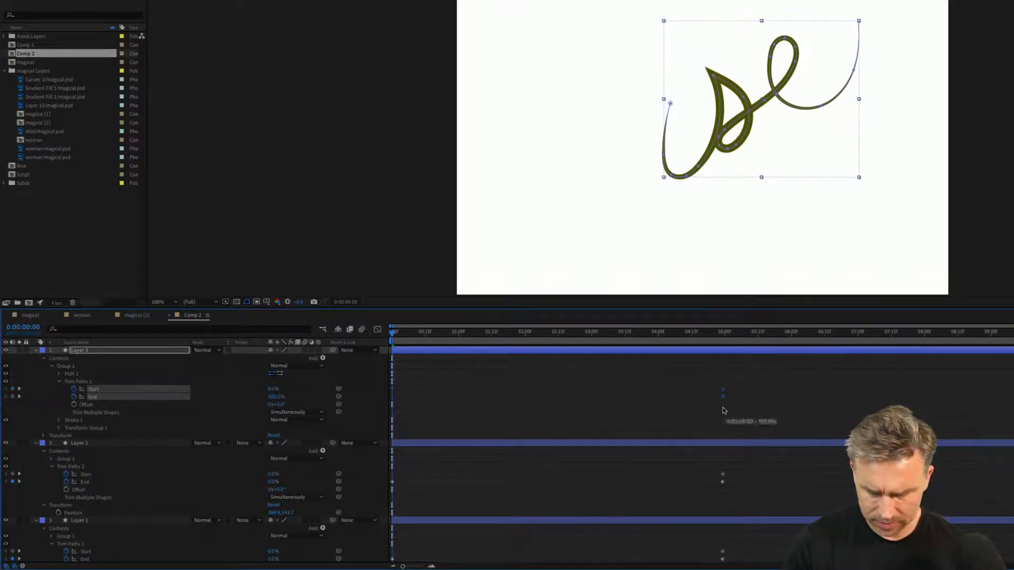
left_click(556, 399)
left_click_drag(274, 396, 234, 397)
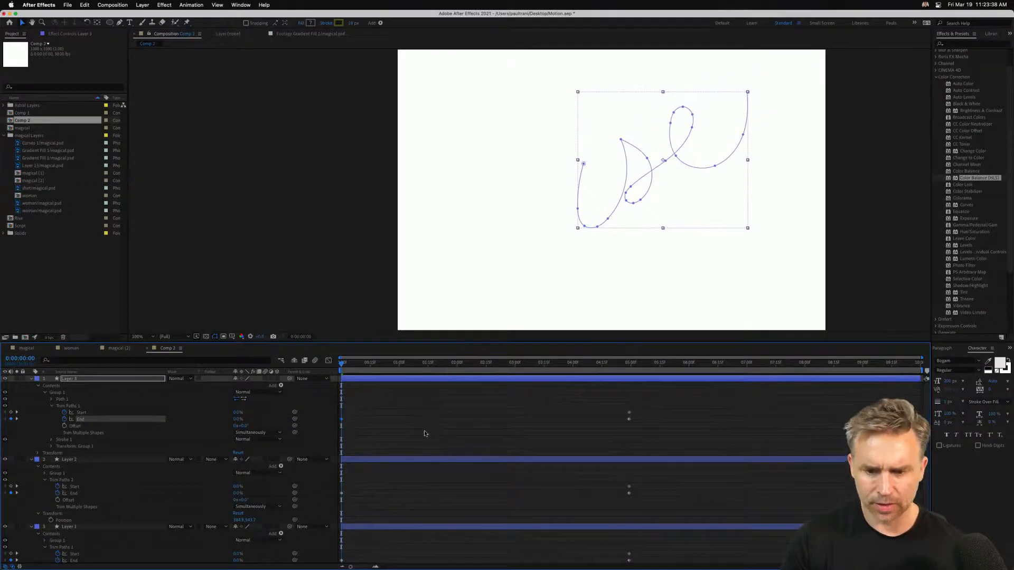
key("space")
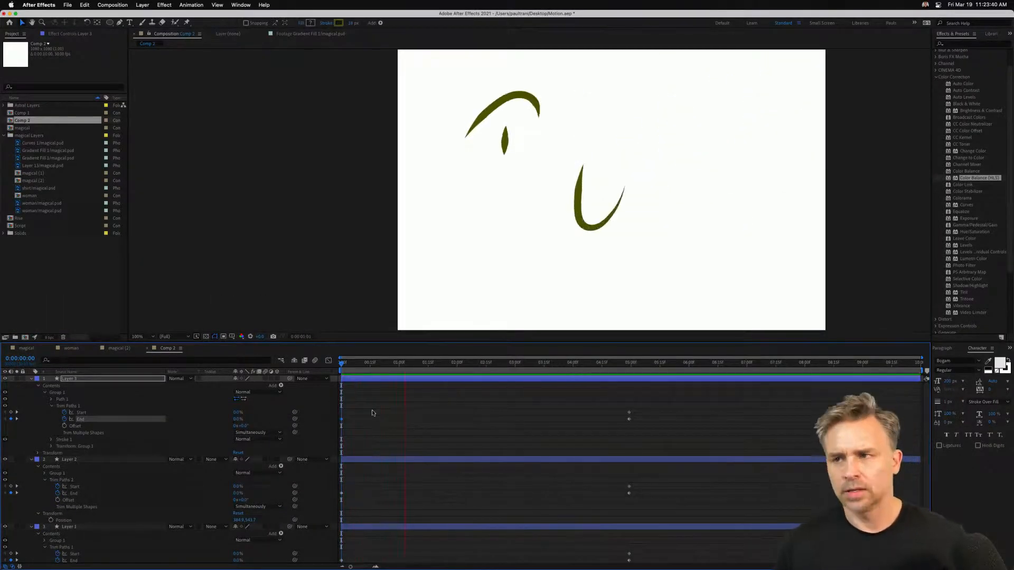
key("space")
Move the ending Trim Paths keyframes of Layers 3 and 2 earlier, and Layer 1's to about 1 second.
key("super+a")
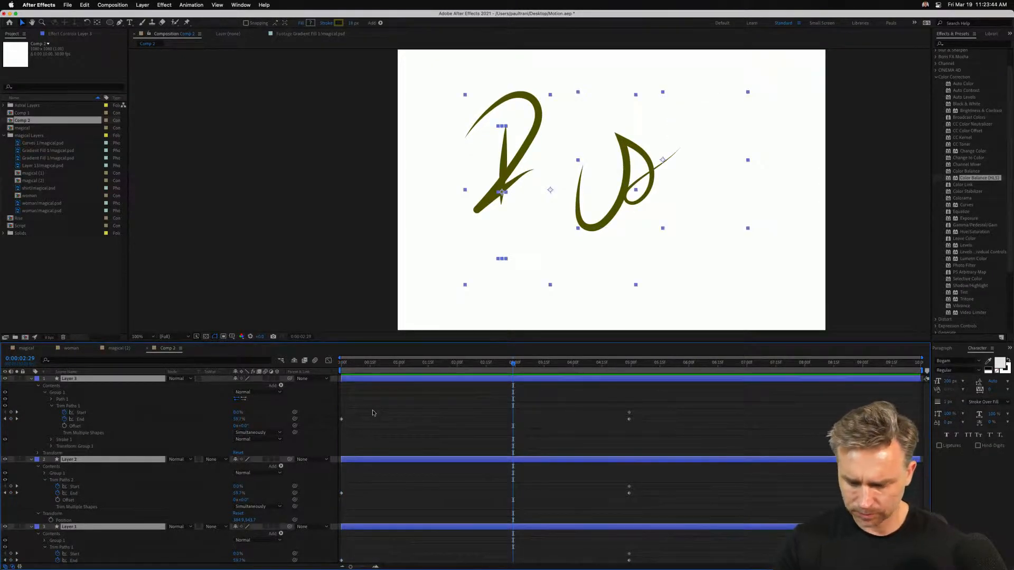
left_click_drag(602, 397, 528, 406)
left_click(500, 414)
left_click(461, 515)
left_click_drag(560, 551, 458, 561)
left_click_drag(528, 542, 401, 539)
Move the ending Trim Paths keyframes of Layers 3 and 2 to about 1.5 seconds and preview the animation.
left_click_drag(483, 392, 577, 506)
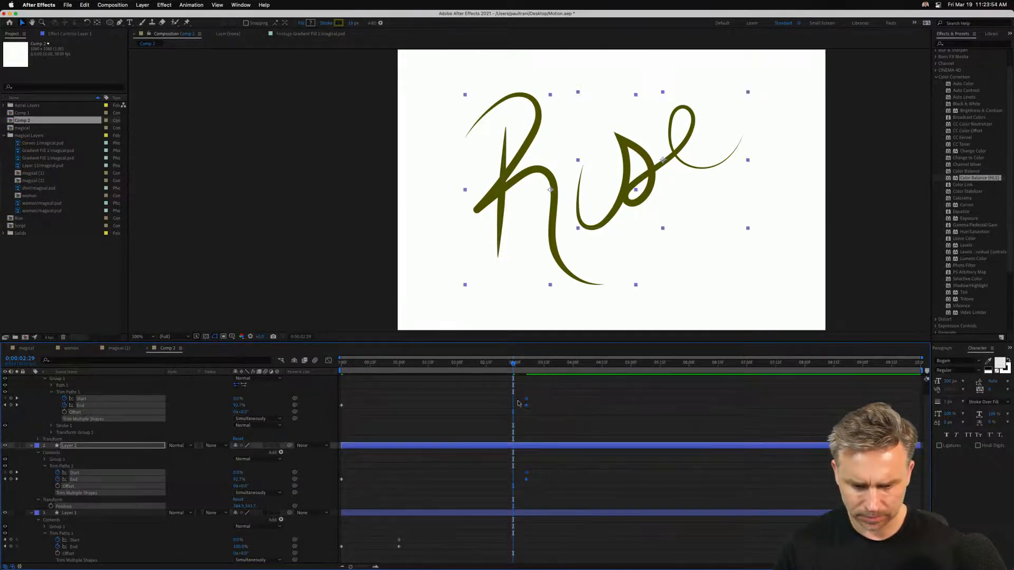
left_click_drag(527, 402, 428, 404)
key("space")
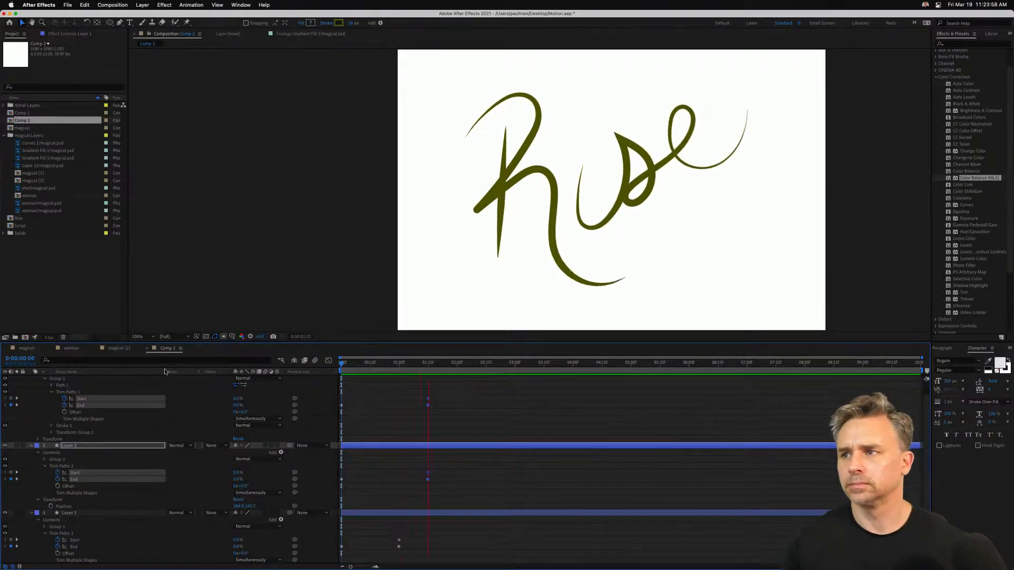
key("space")
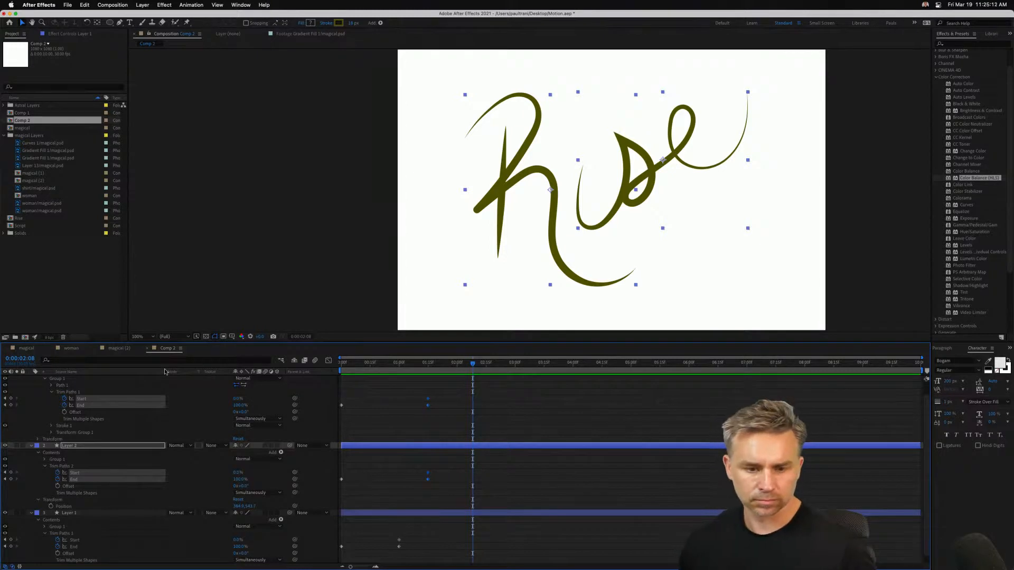
Switch to Slack, view the fox artwork shared in the team-four channel, and read through the channel's newer messages.
mouse_move(211, 568)
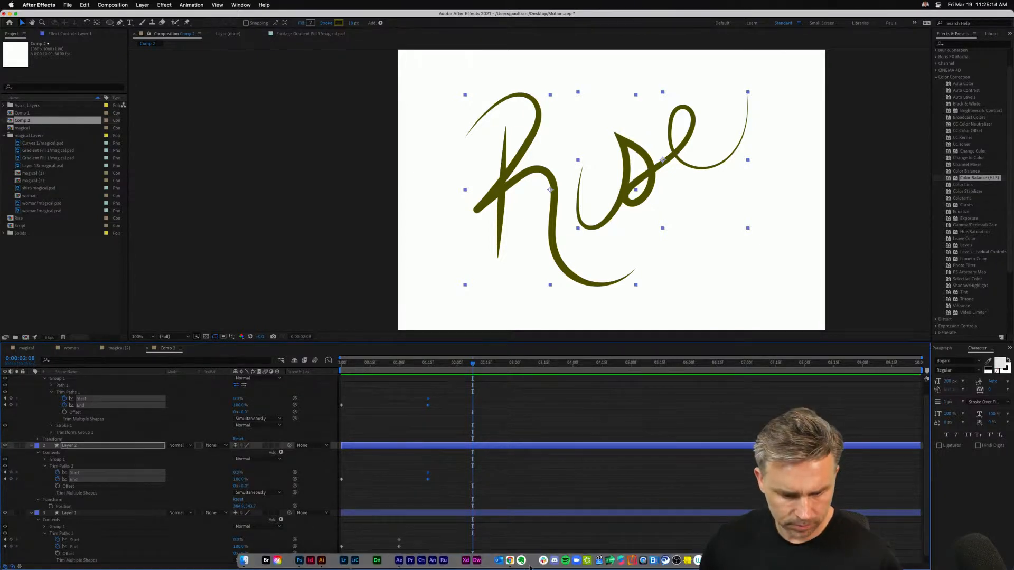
left_click(540, 562)
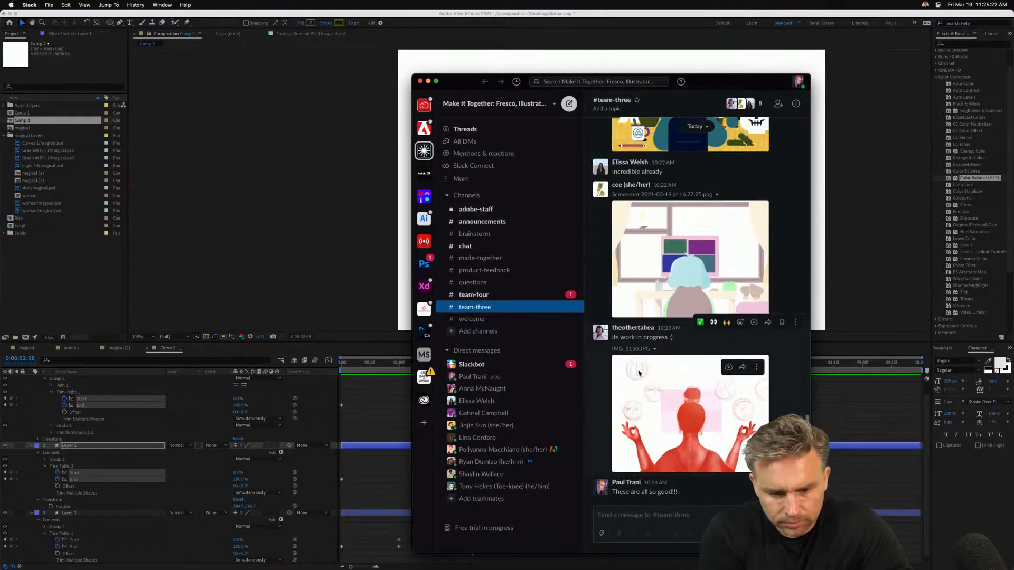
left_click(485, 295)
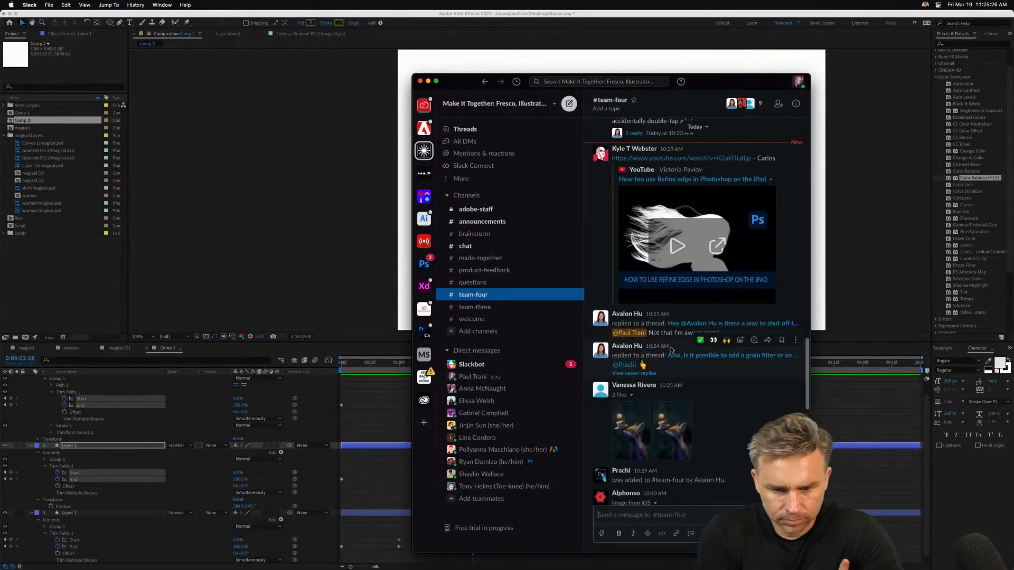
left_click(630, 441)
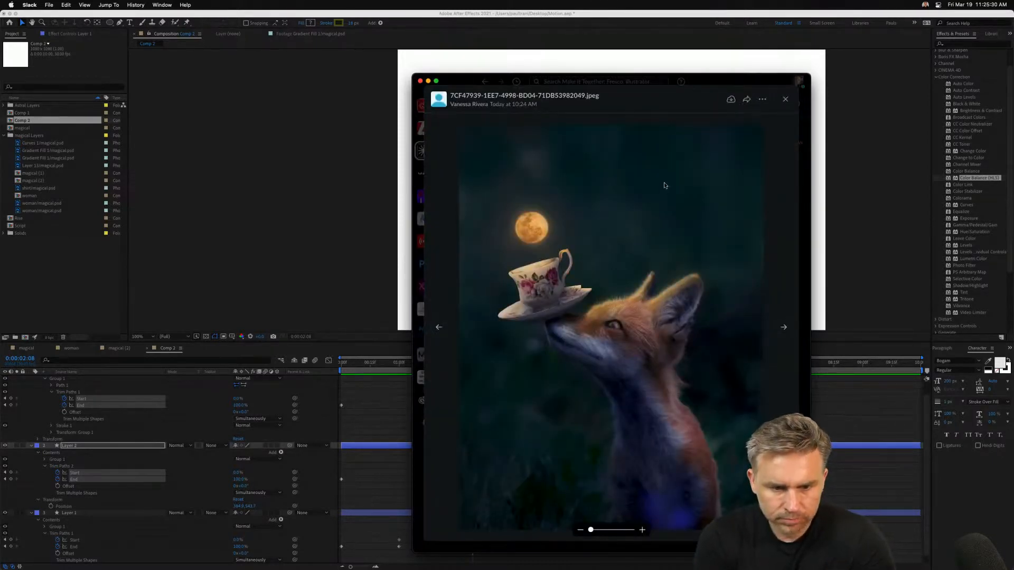
left_click(786, 101)
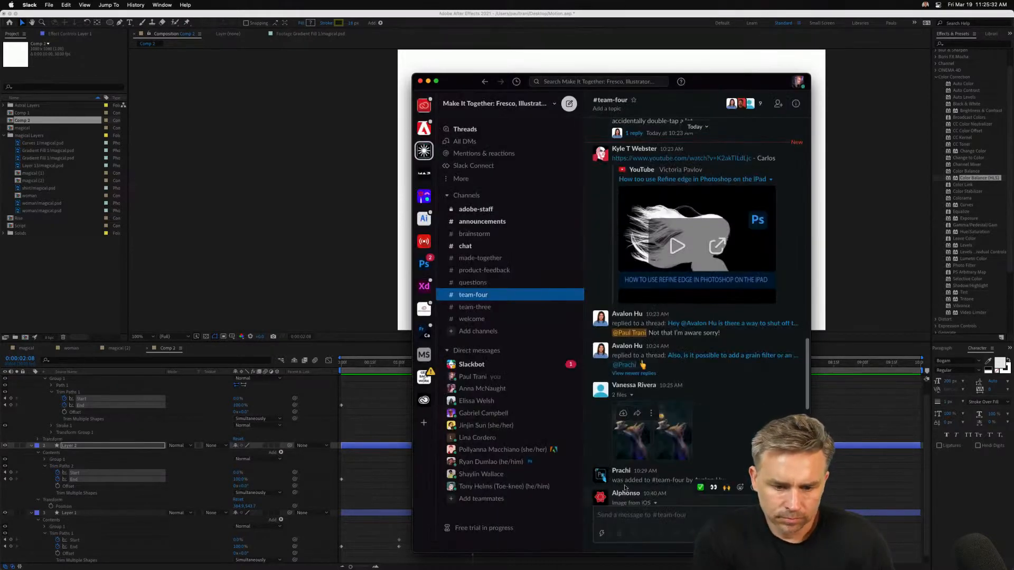
scroll(628, 488, "down", 5)
scroll(628, 488, "down", 6)
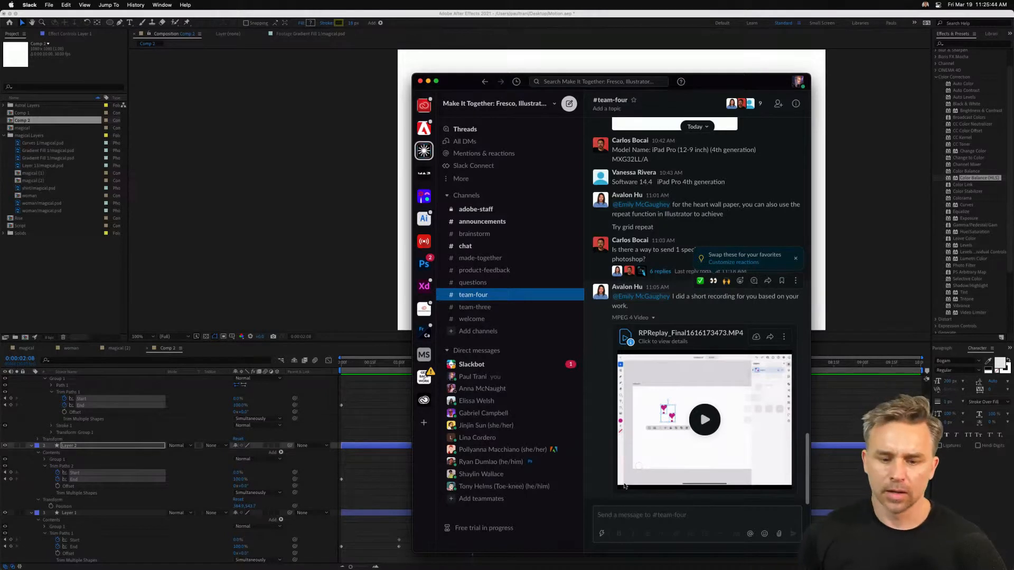
Return to After Effects, preview the Rise lettering animation from the first frame, and bring the current time back to 0:00.
left_click(312, 231)
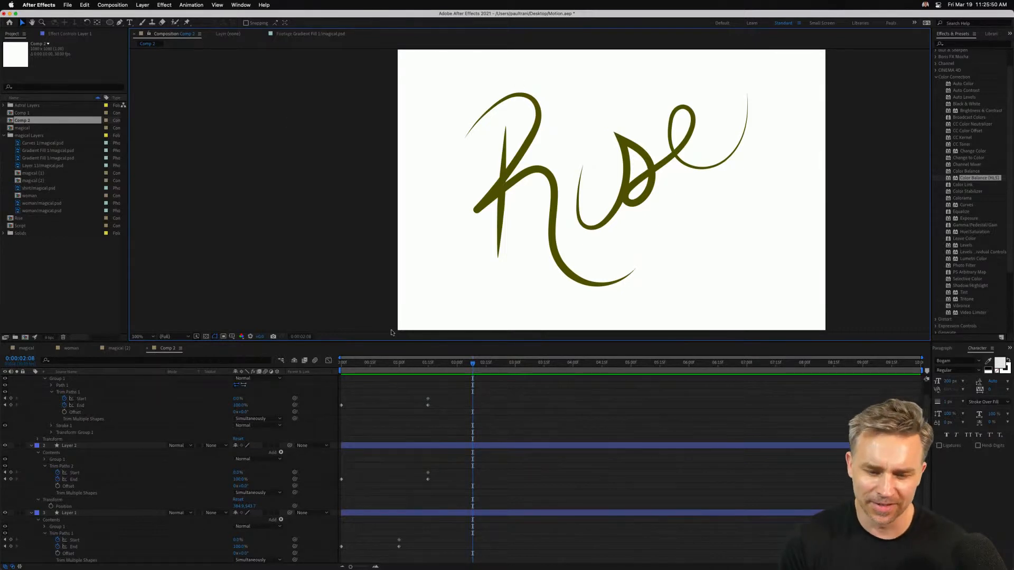
key("Home")
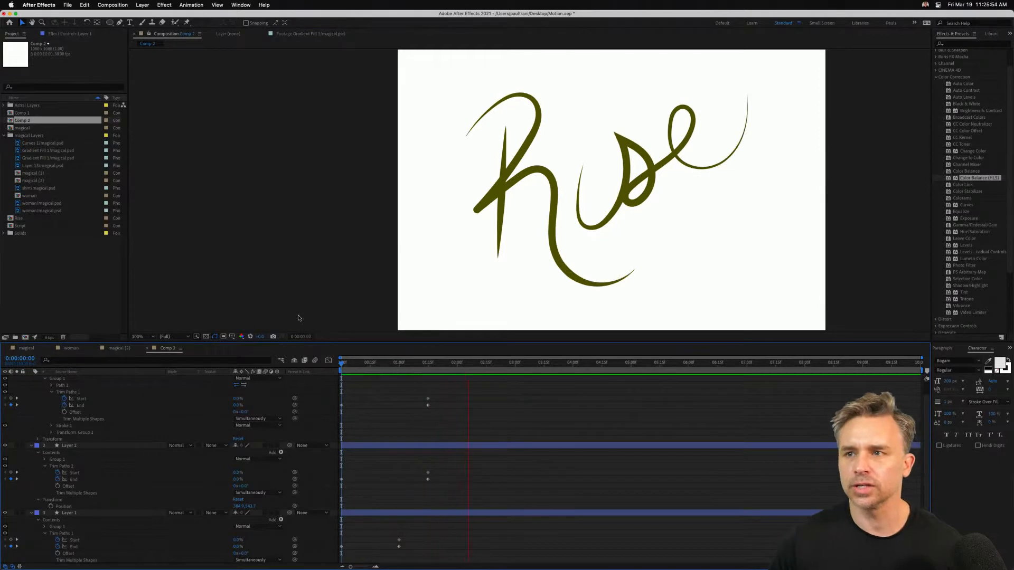
key("space")
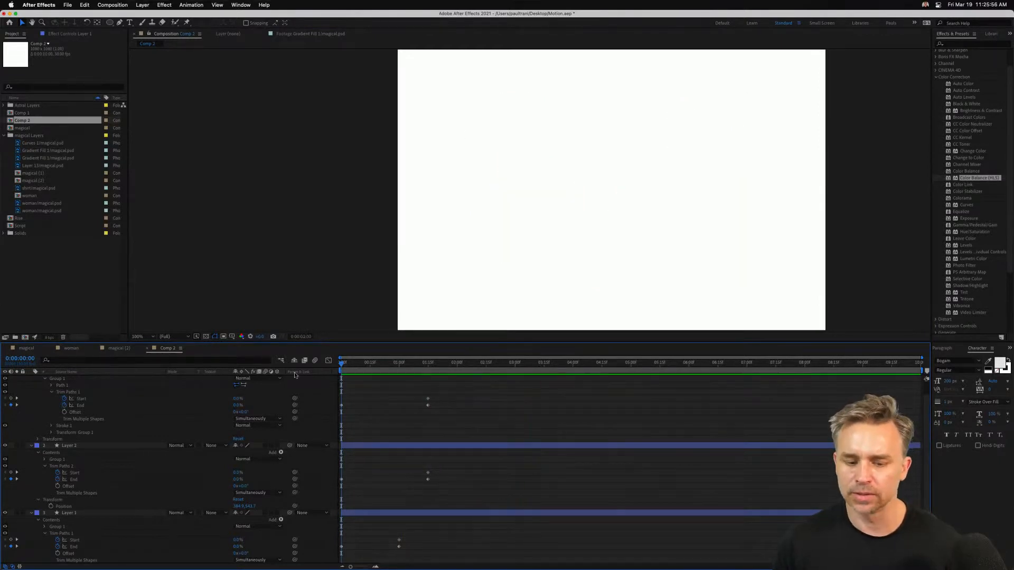
key("space")
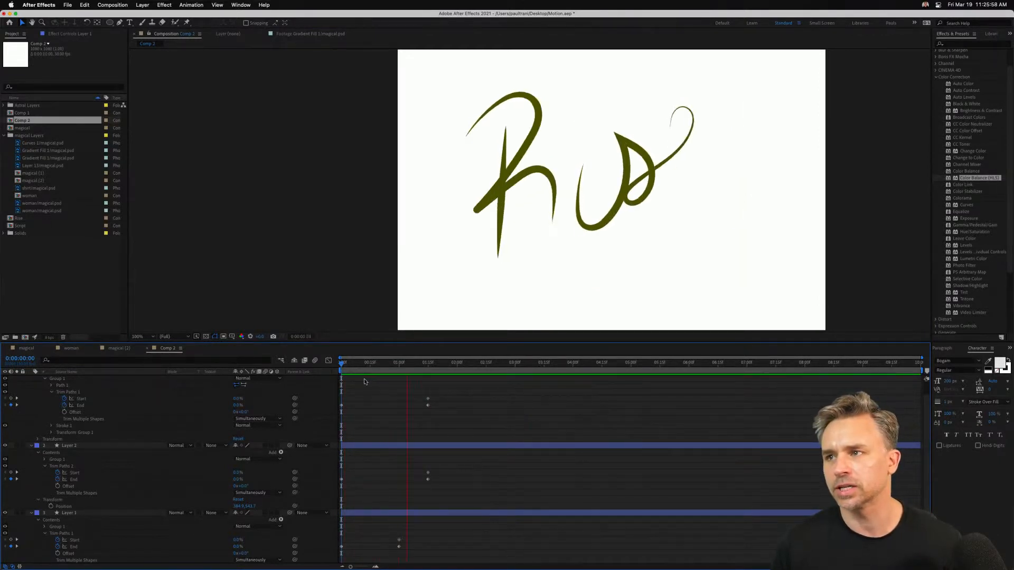
key("space")
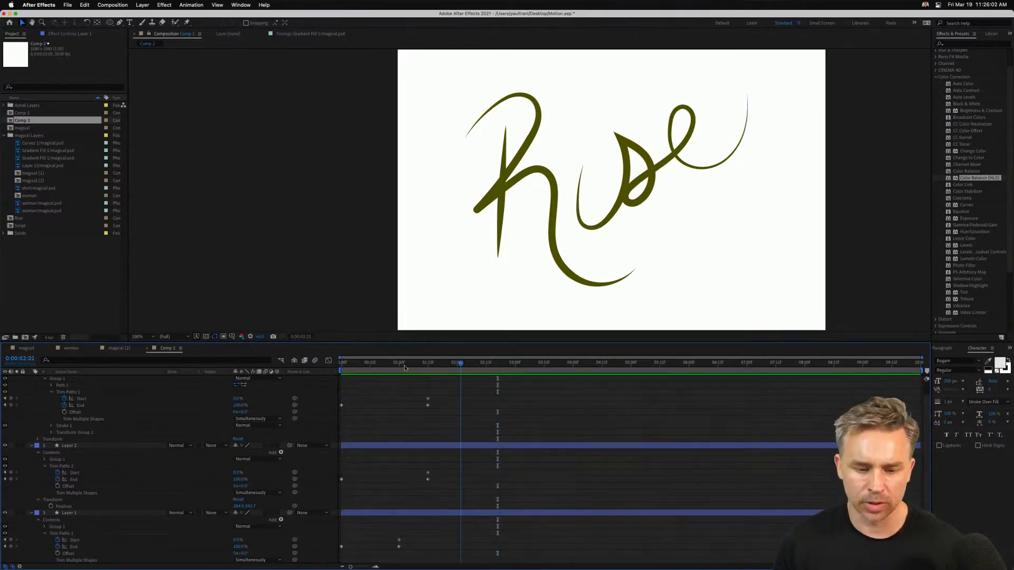
left_click_drag(454, 364, 309, 361)
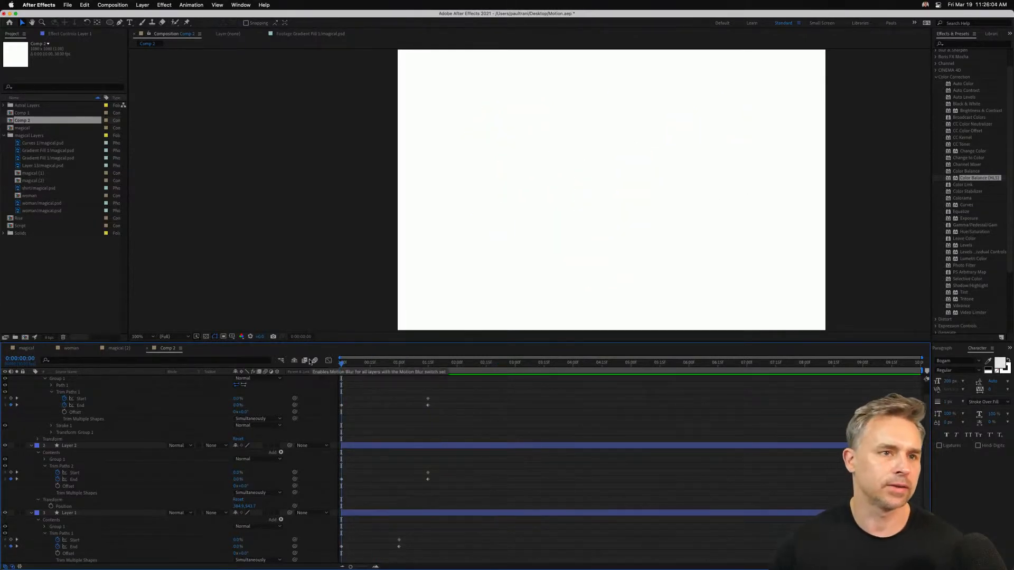